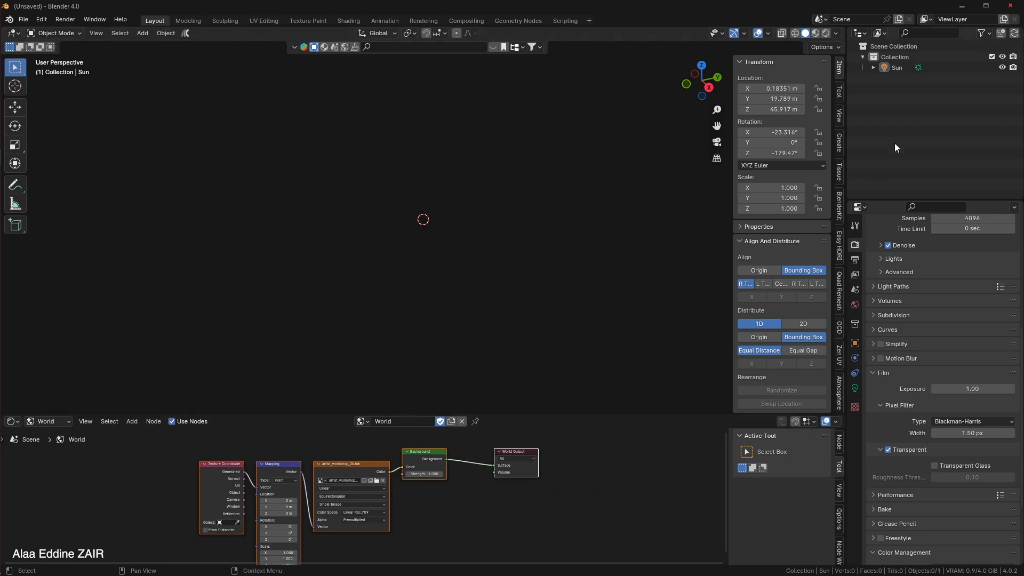
pyautogui.click(24, 19)
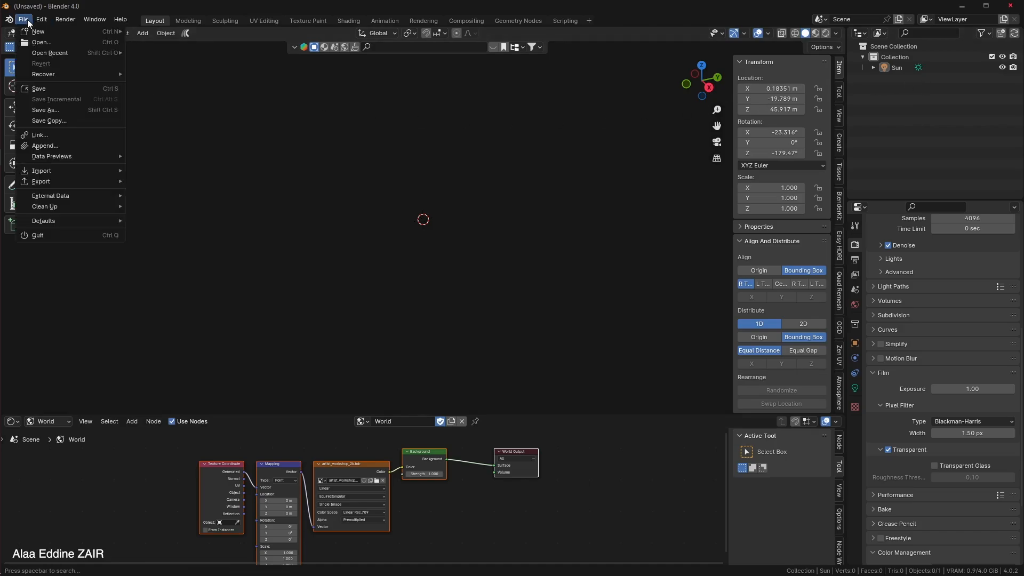
pyautogui.moveTo(85, 219)
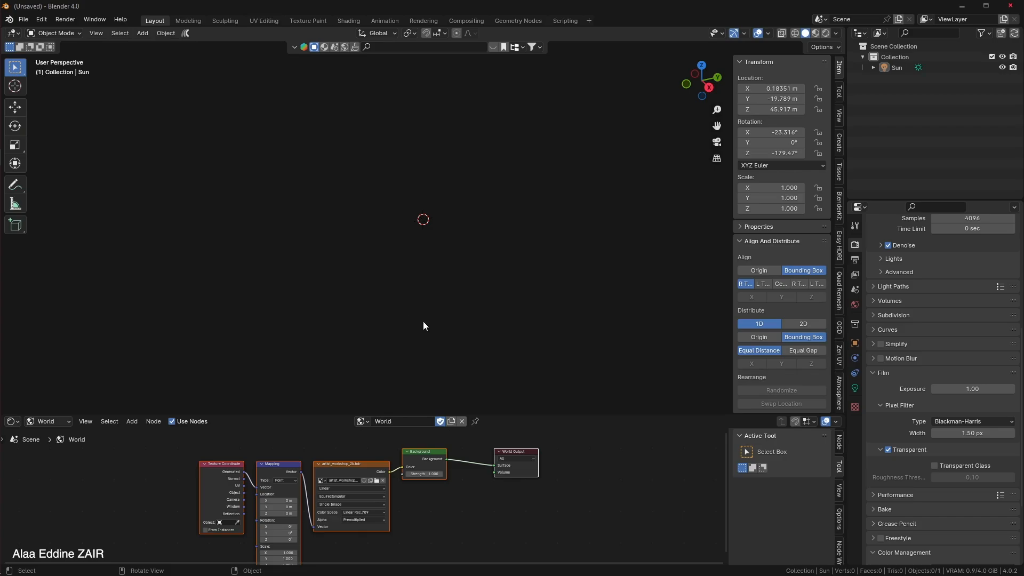
# Remove the World data-block from the scene together with its fake user, and delete the Sun light.
pyautogui.click(444, 422)
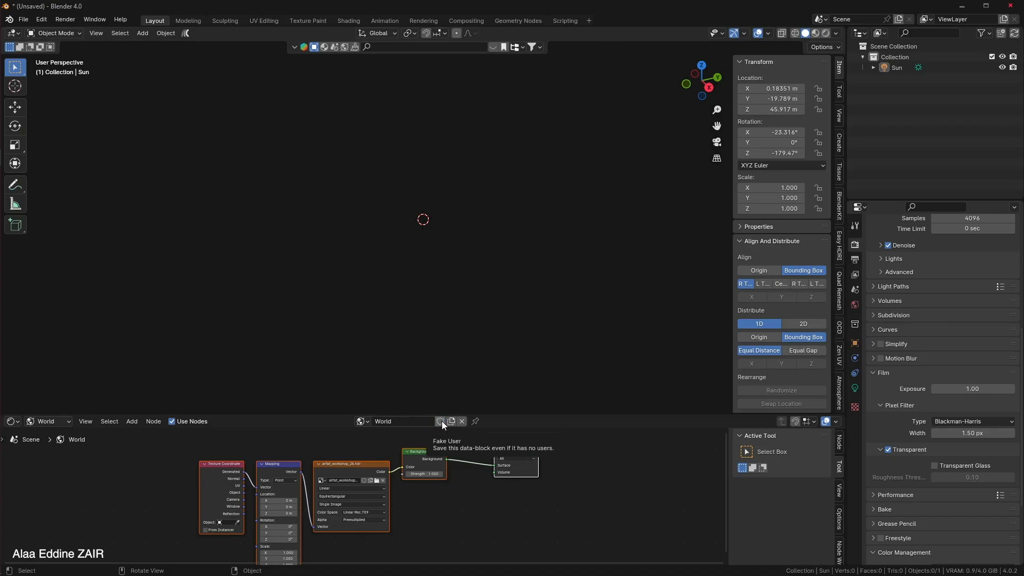
pyautogui.click(461, 421)
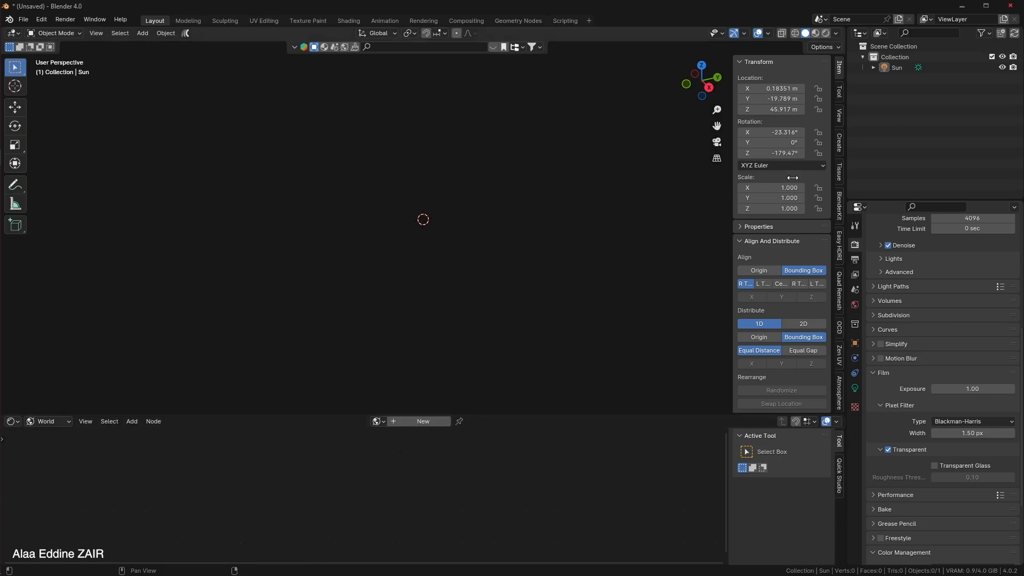
pyautogui.click(898, 69)
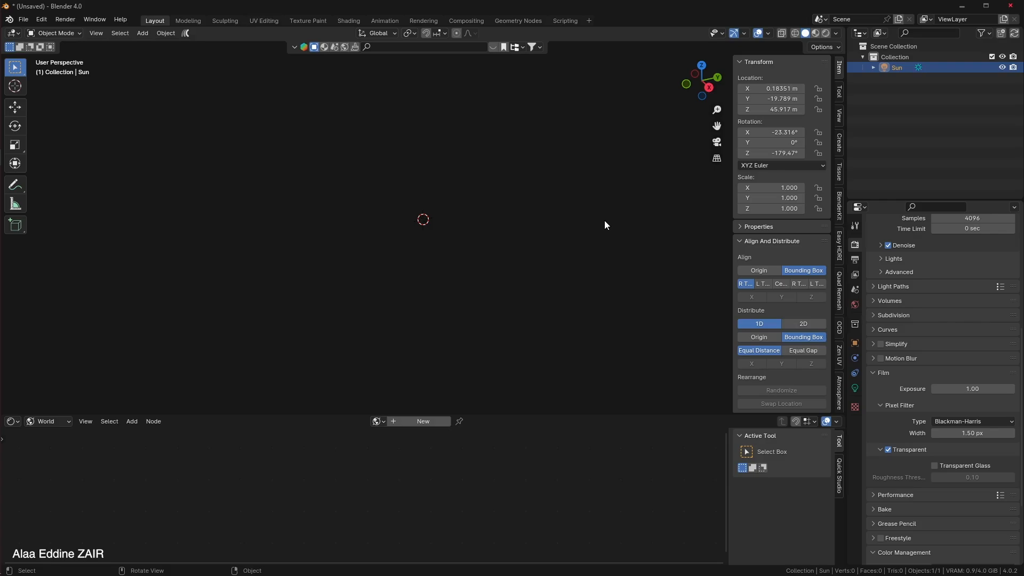
pyautogui.press('Delete')
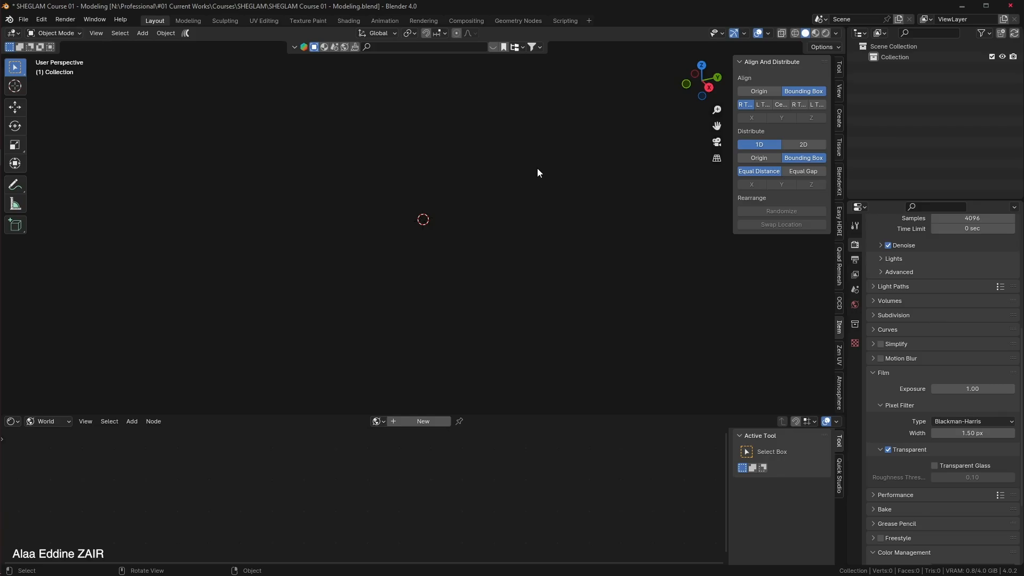
# Look up the Import Images as Planes add-on by searching for "Image", and save both the preferences and the scene file.
pyautogui.hotkey('shift', 'a')
pyautogui.click(43, 21)
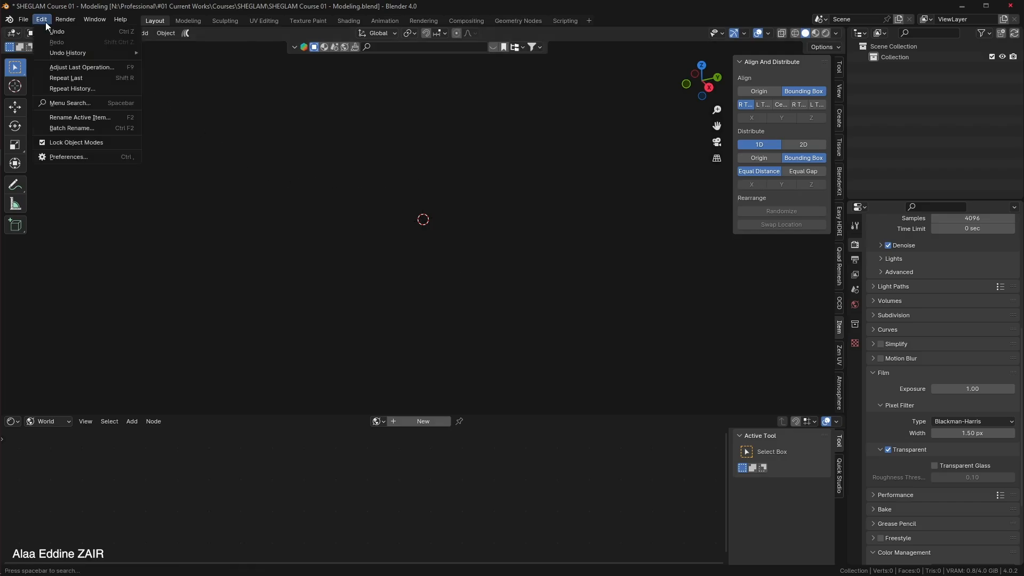
pyautogui.click(114, 156)
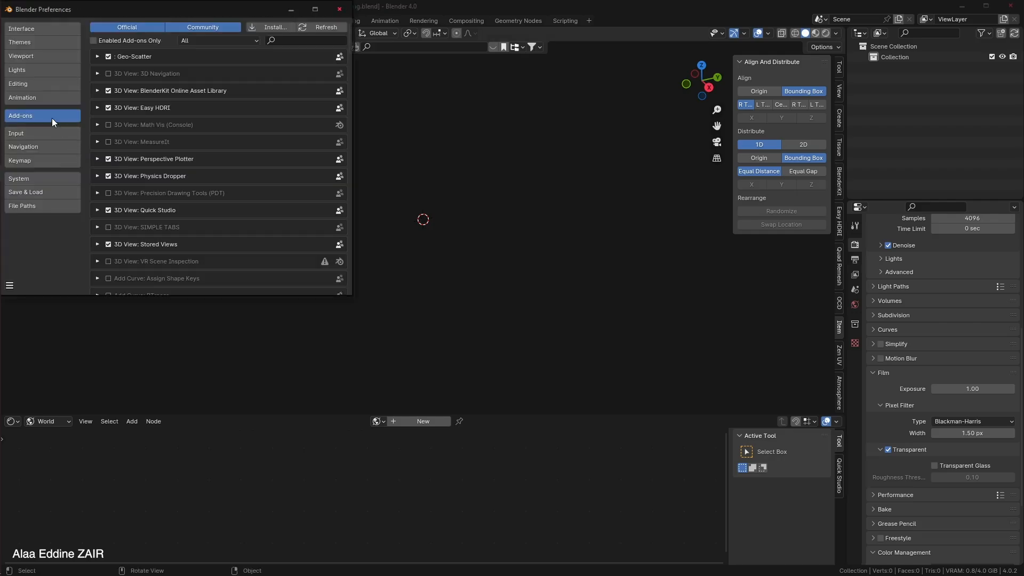
pyautogui.write('Image')
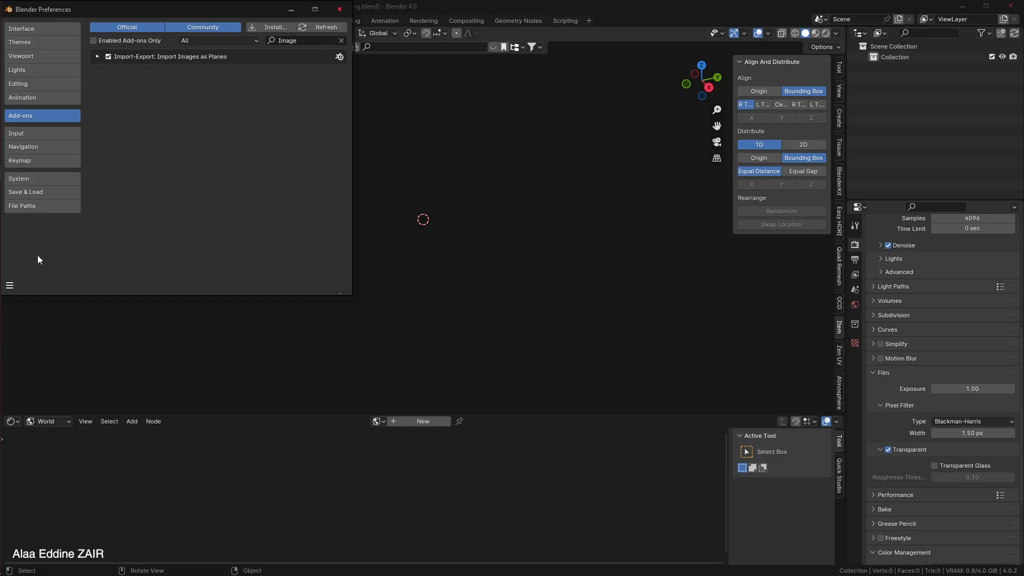
pyautogui.click(10, 285)
pyautogui.click(32, 253)
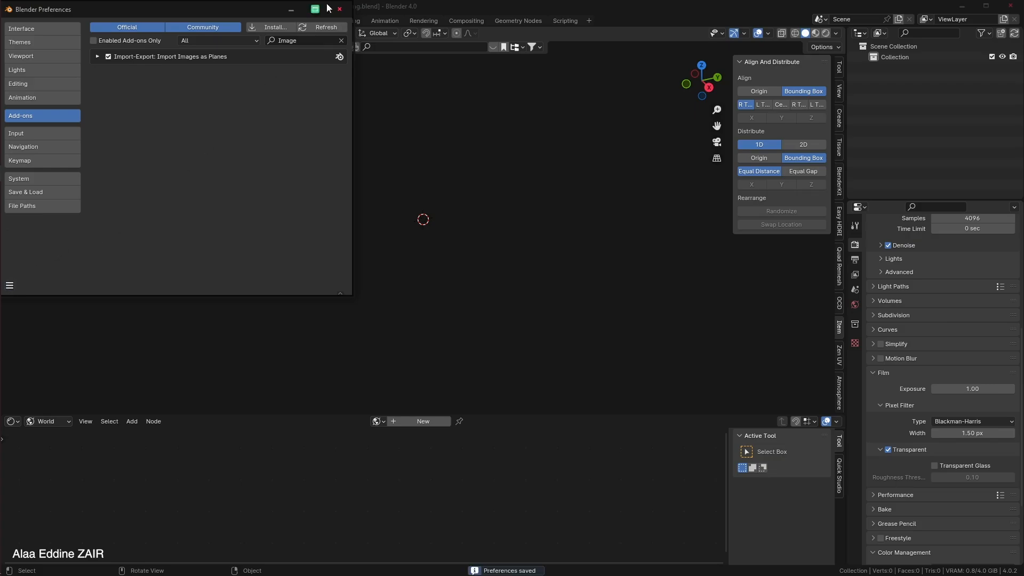
pyautogui.click(340, 9)
pyautogui.hotkey('ctrl', 's')
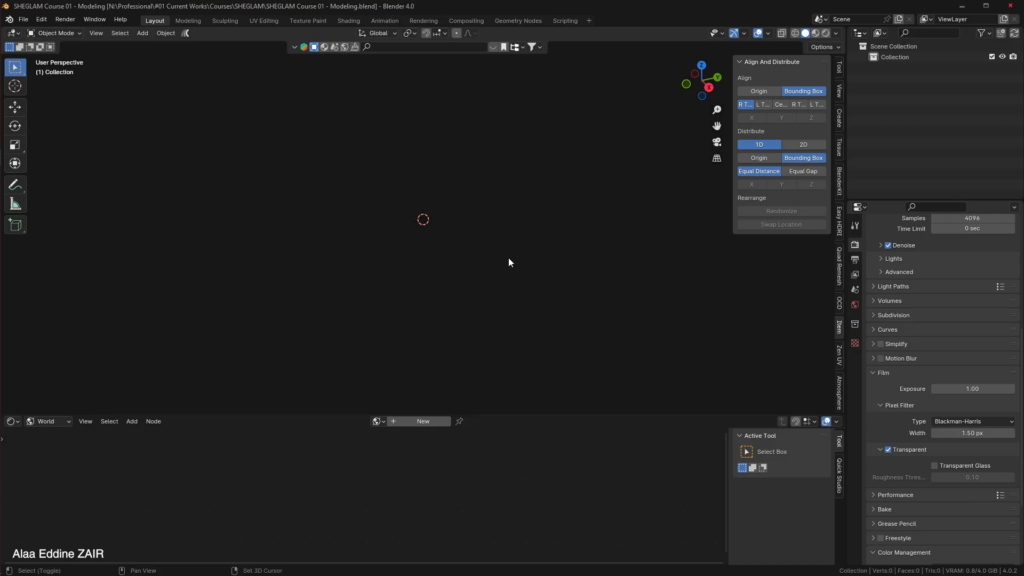
# Load Reference.jpg from the Reference Photo folder as a reference image in the angled perspective view, and delete it.
pyautogui.hotkey('shift', 'a')
pyautogui.moveTo(508, 258)
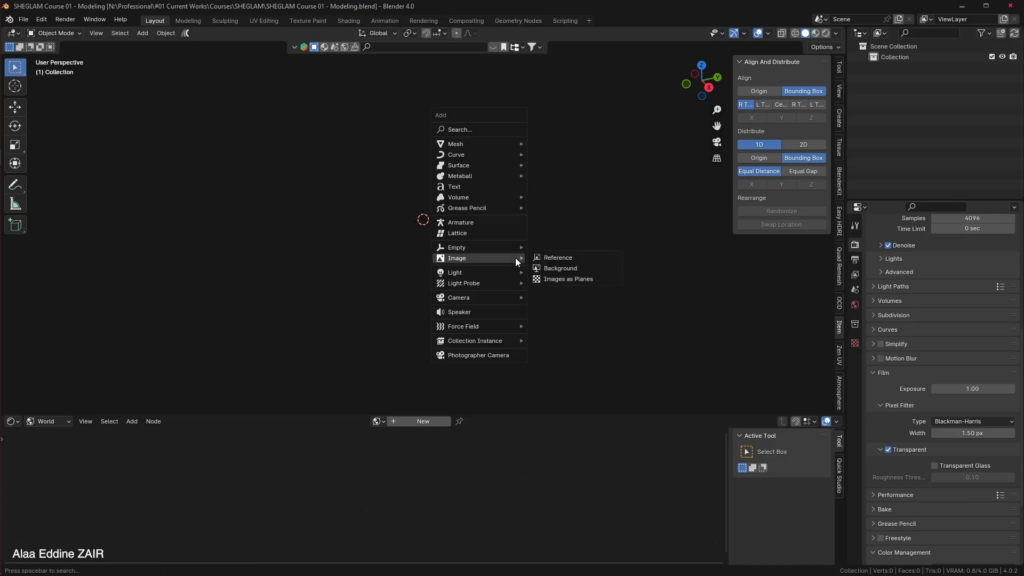
pyautogui.click(581, 260)
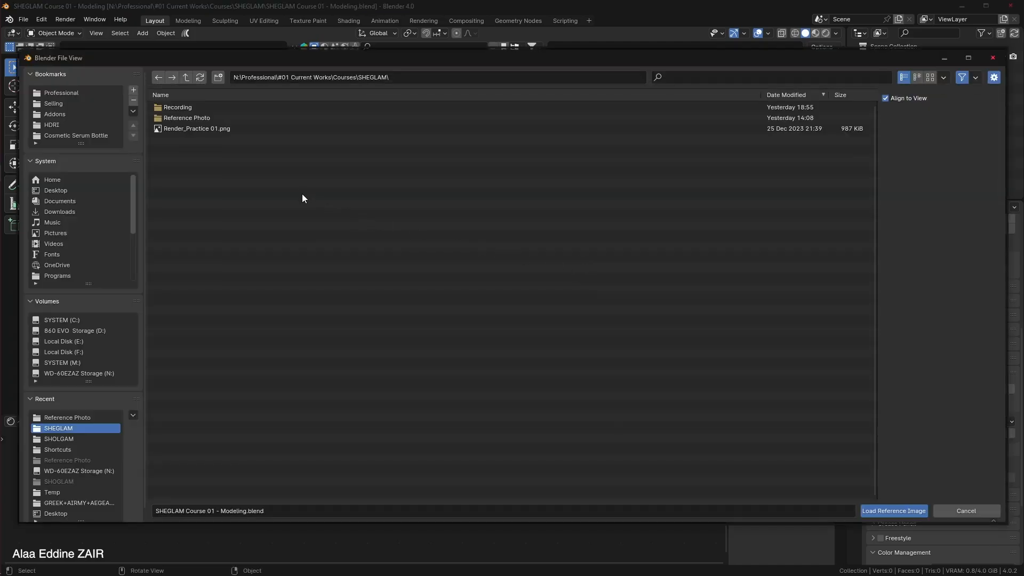
pyautogui.click(213, 117)
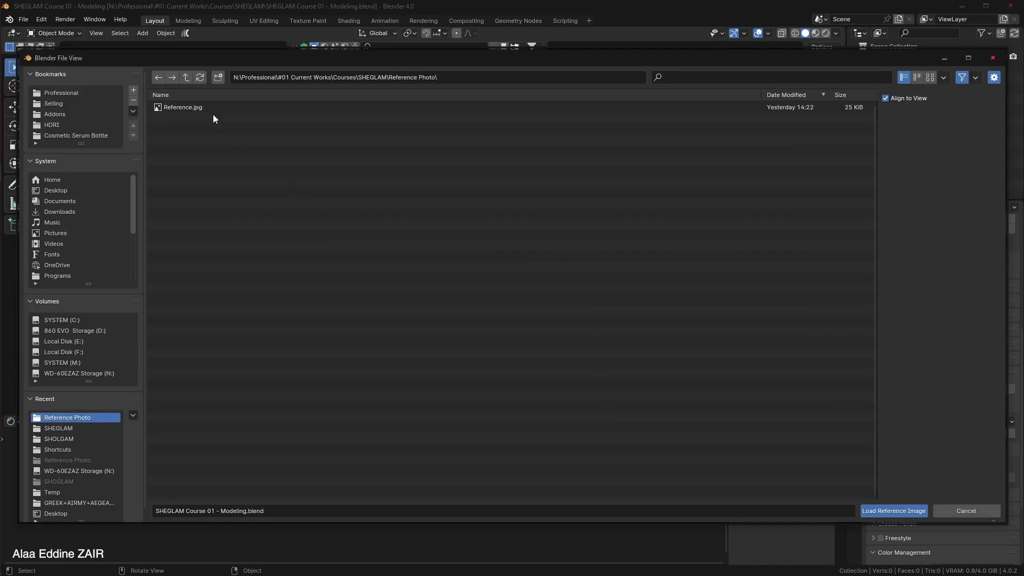
pyautogui.doubleClick(213, 107)
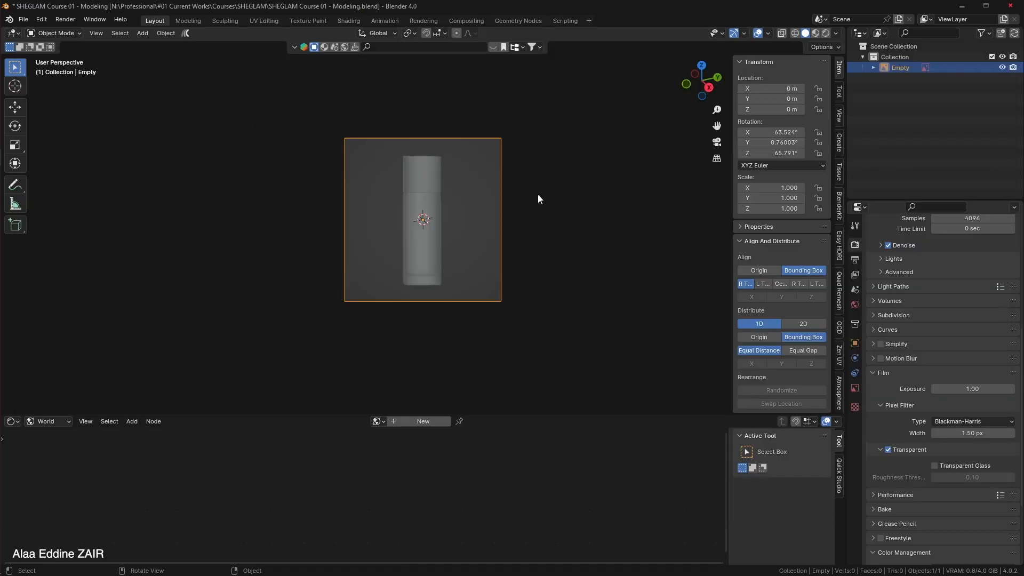
pyautogui.scroll(2, 538, 194)
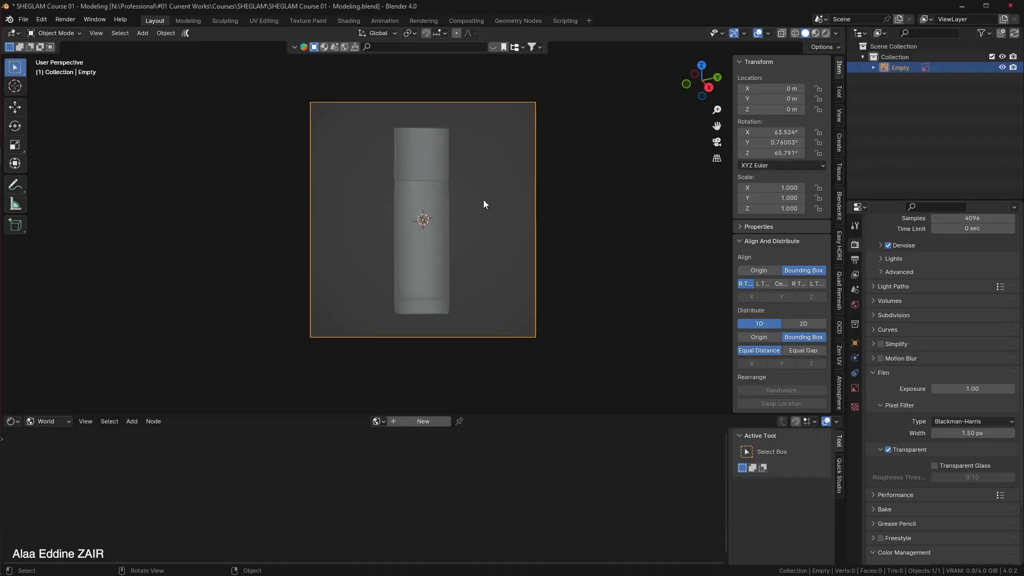
pyautogui.moveTo(483, 204)
pyautogui.mouseDown(button='middle')
pyautogui.moveTo(567, 241)
pyautogui.moveTo(509, 209)
pyautogui.moveTo(478, 216)
pyautogui.mouseUp(button='middle')
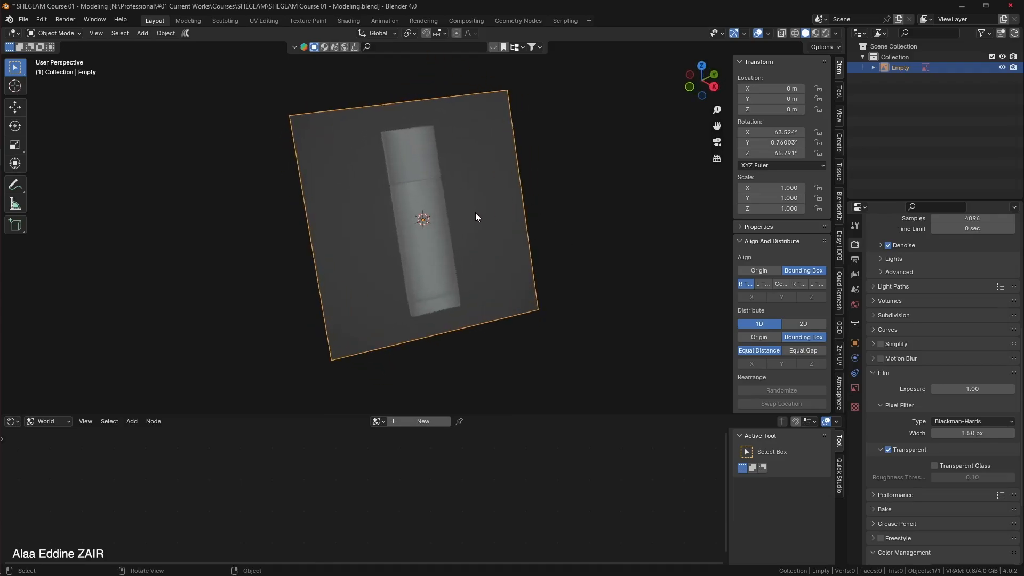
pyautogui.press('Delete')
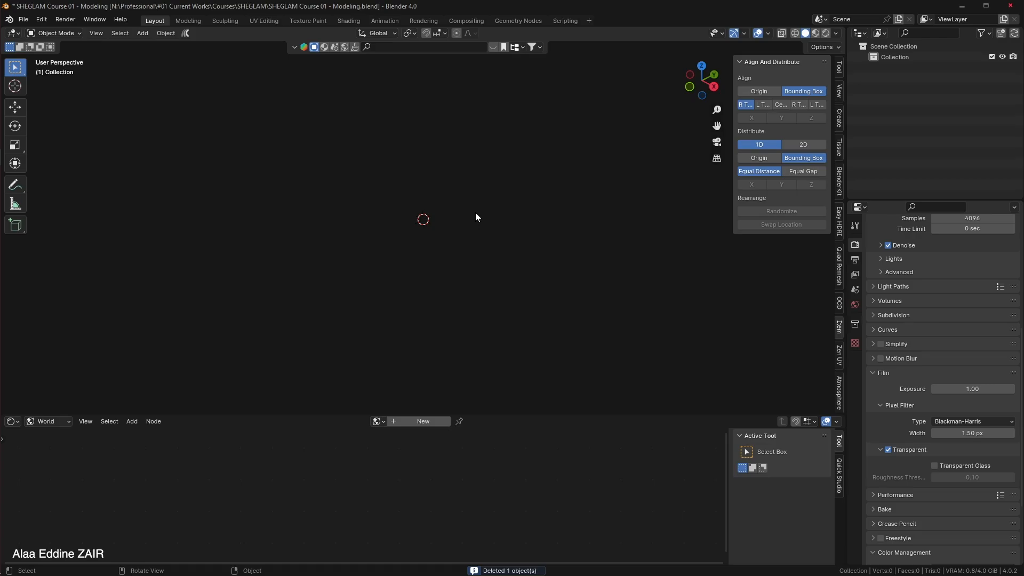
# Add Reference.jpg as a reference image aligned to the front orthographic view.
pyautogui.press('KP_1')
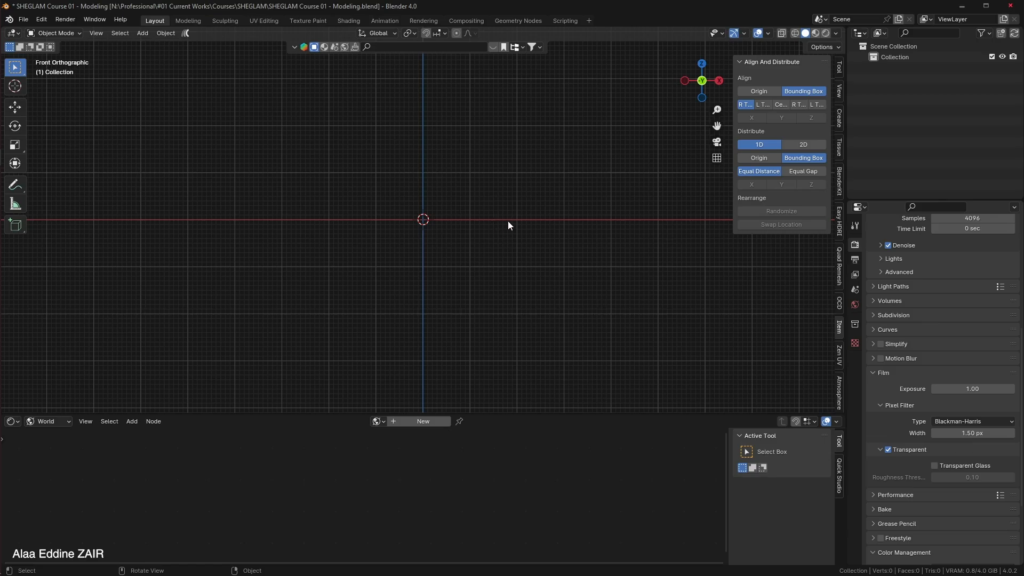
pyautogui.press('shift')
pyautogui.hotkey('shift', 'a')
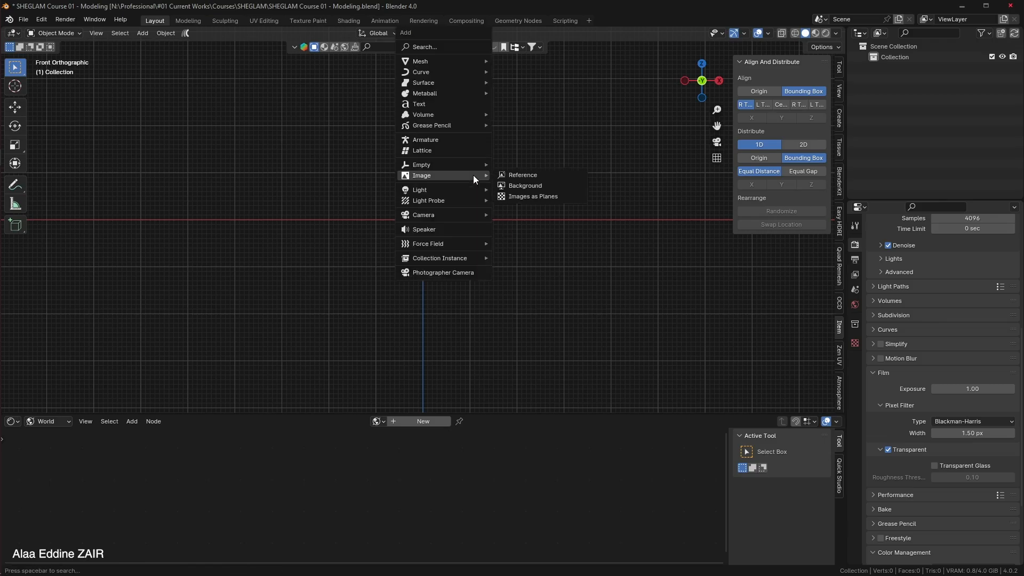
pyautogui.click(521, 175)
pyautogui.doubleClick(183, 108)
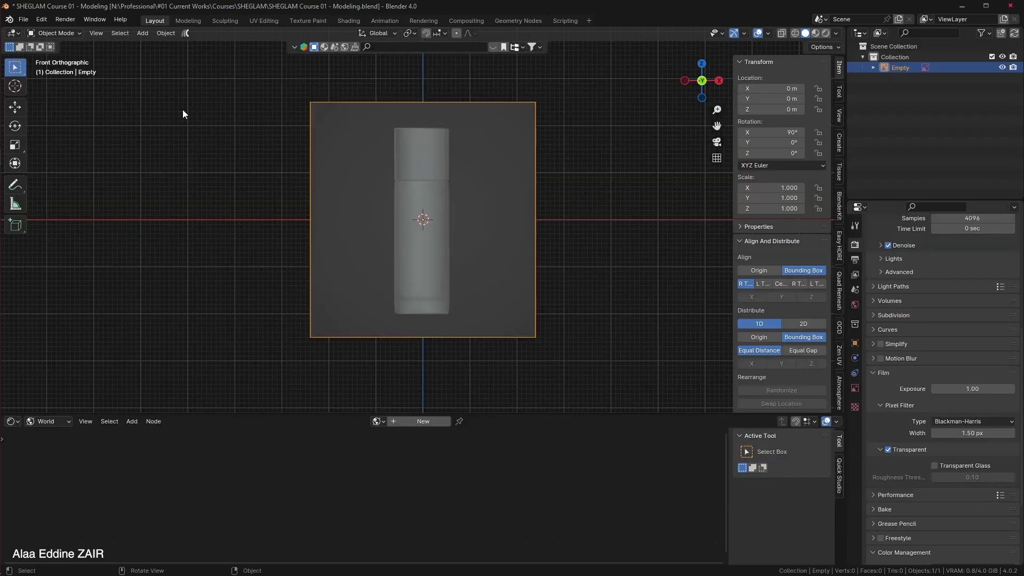
pyautogui.moveTo(539, 226); pyautogui.dragTo(613, 228, button='middle')
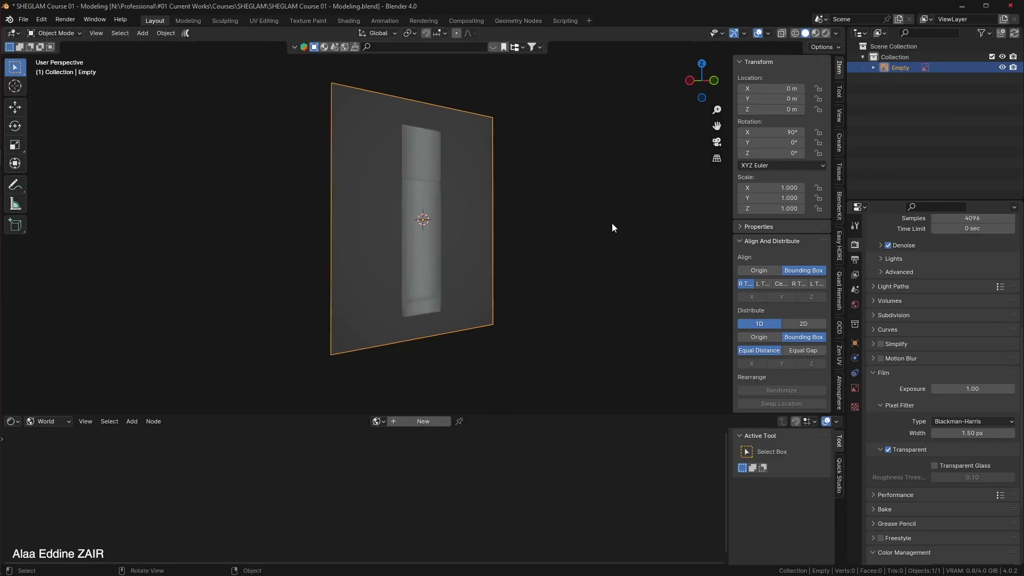
pyautogui.press('KP_1')
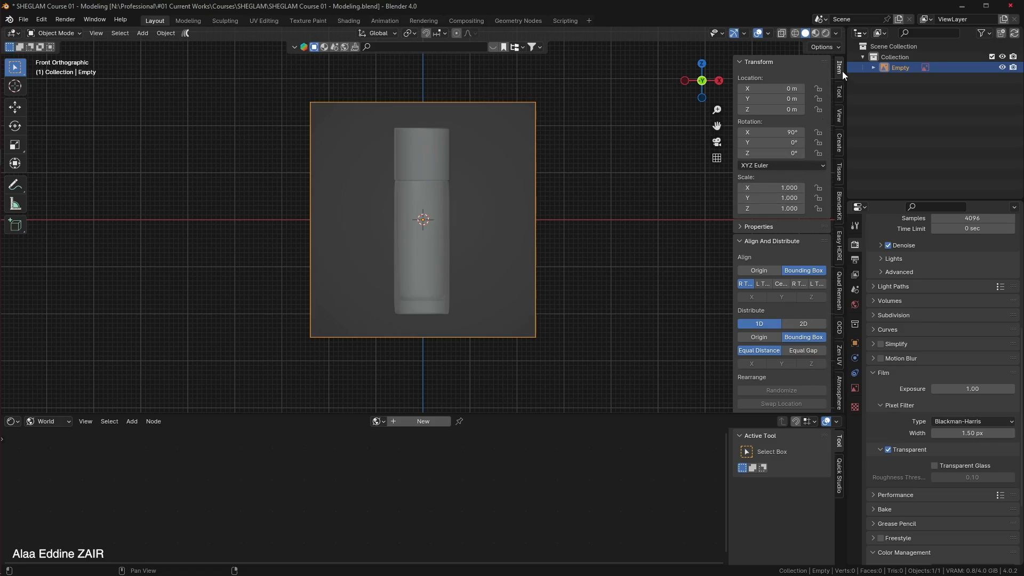
# Set the reference image's scale to 0.565 on all three axes and save the file.
pyautogui.moveTo(783, 189); pyautogui.dragTo(783, 209)
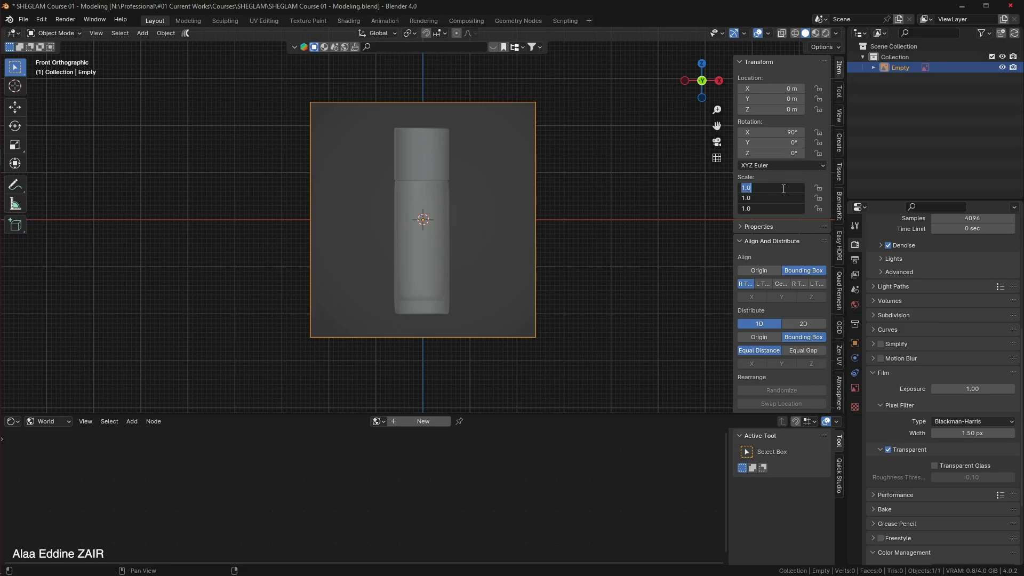
pyautogui.write('0.565')
pyautogui.press('Return')
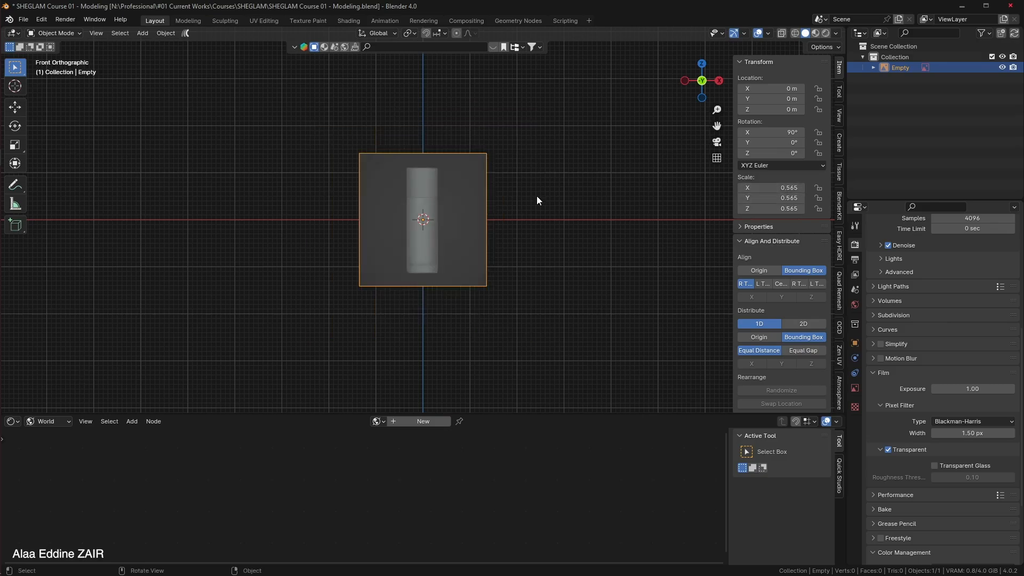
pyautogui.scroll(4, 536, 199)
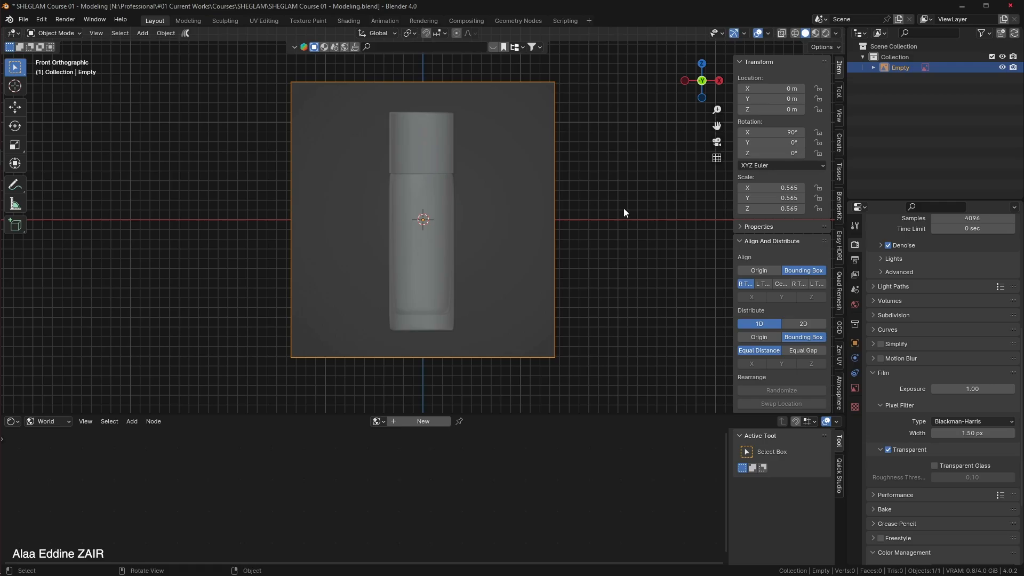
pyautogui.hotkey('ctrl', 's')
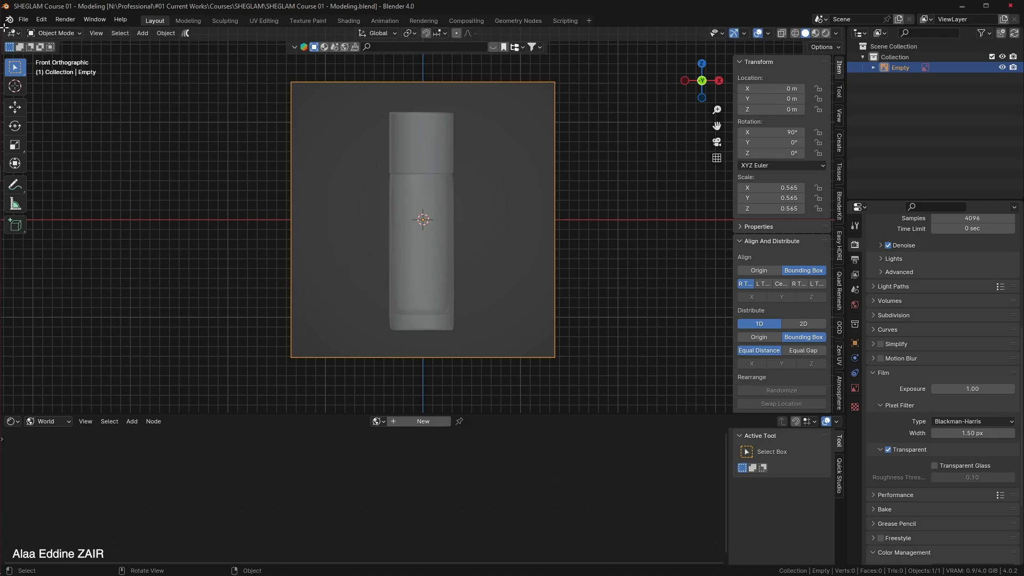
# Split the 3D viewport vertically near its middle and change the new left area into an Image Editor.
pyautogui.moveTo(4, 28); pyautogui.dragTo(393, 33)
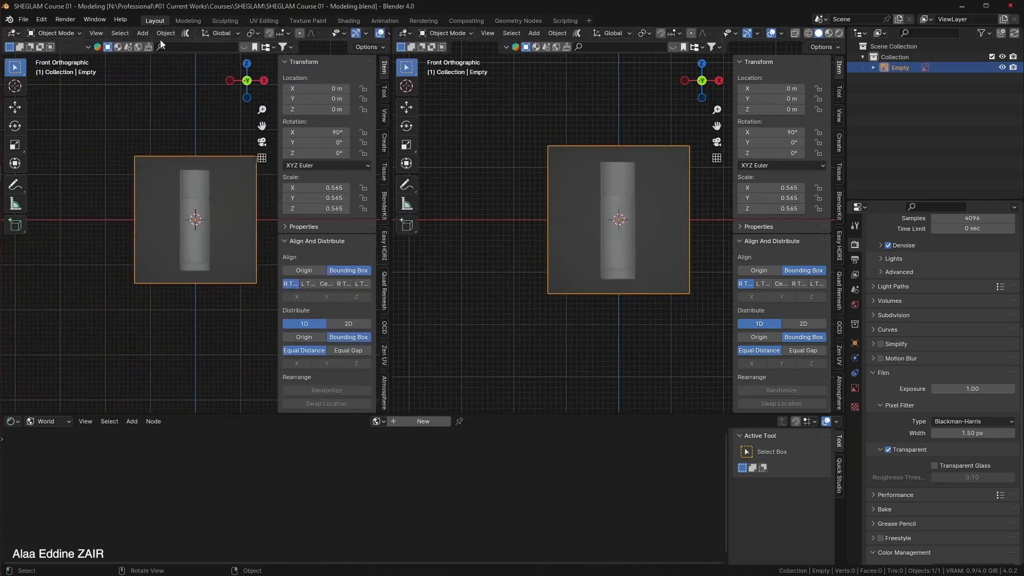
pyautogui.click(13, 33)
pyautogui.moveTo(50, 34)
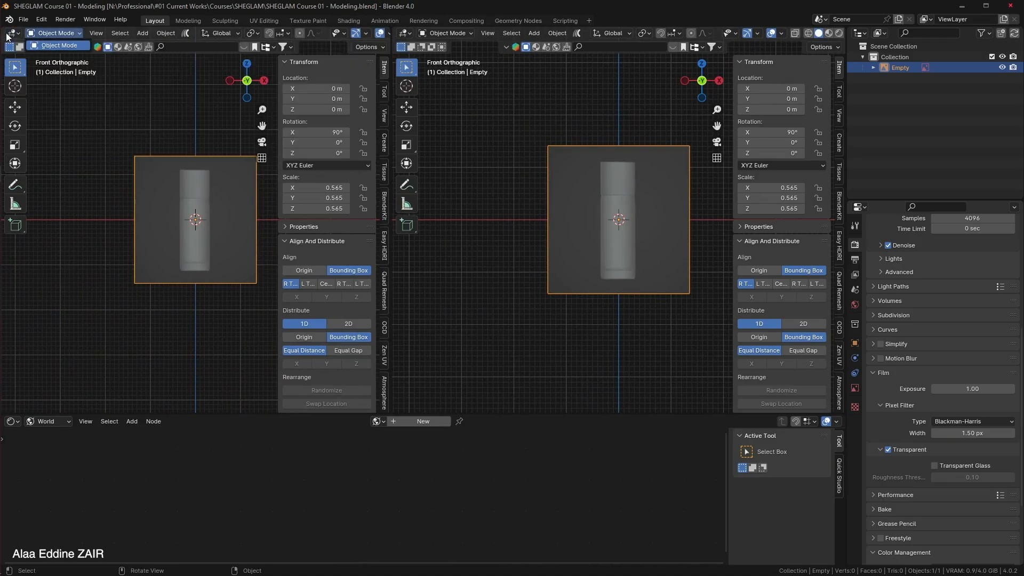
pyautogui.click(13, 33)
pyautogui.click(56, 75)
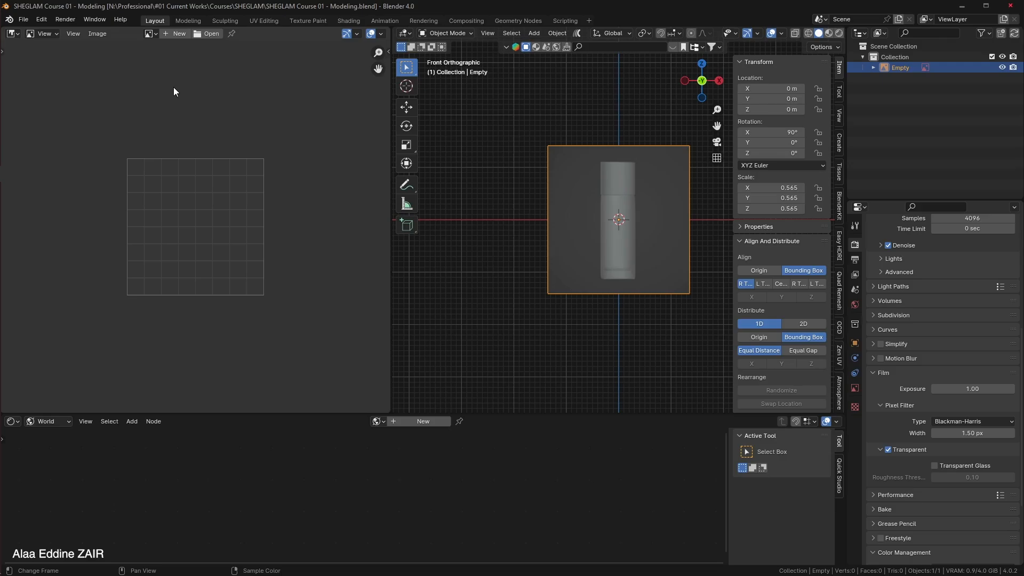
# Open Render 04_1080.png from the SHOLGAM folder in the Image Editor as a visual guide beside the reference image.
pyautogui.click(207, 35)
pyautogui.click(81, 418)
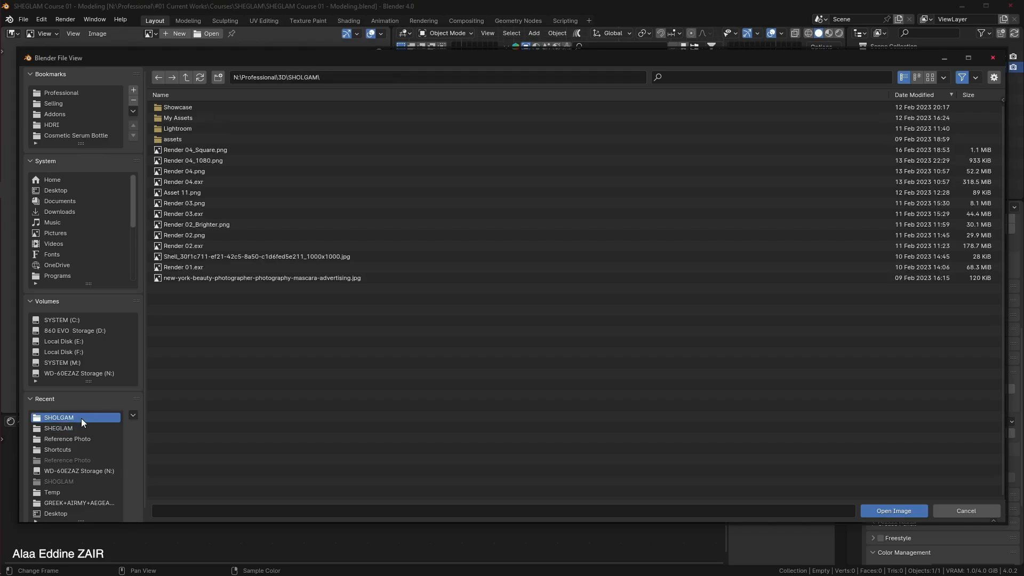
pyautogui.doubleClick(233, 159)
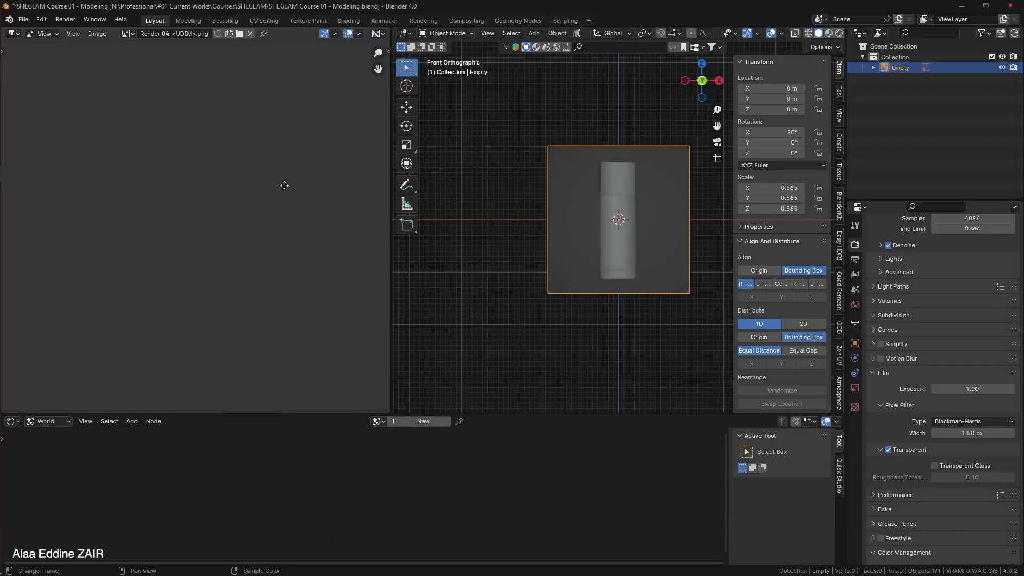
pyautogui.press('Home')
pyautogui.moveTo(276, 153); pyautogui.dragTo(141, 283, button='middle')
pyautogui.scroll(7, 184, 256)
pyautogui.moveTo(220, 237); pyautogui.dragTo(264, 220, button='middle')
pyautogui.scroll(2, 265, 221)
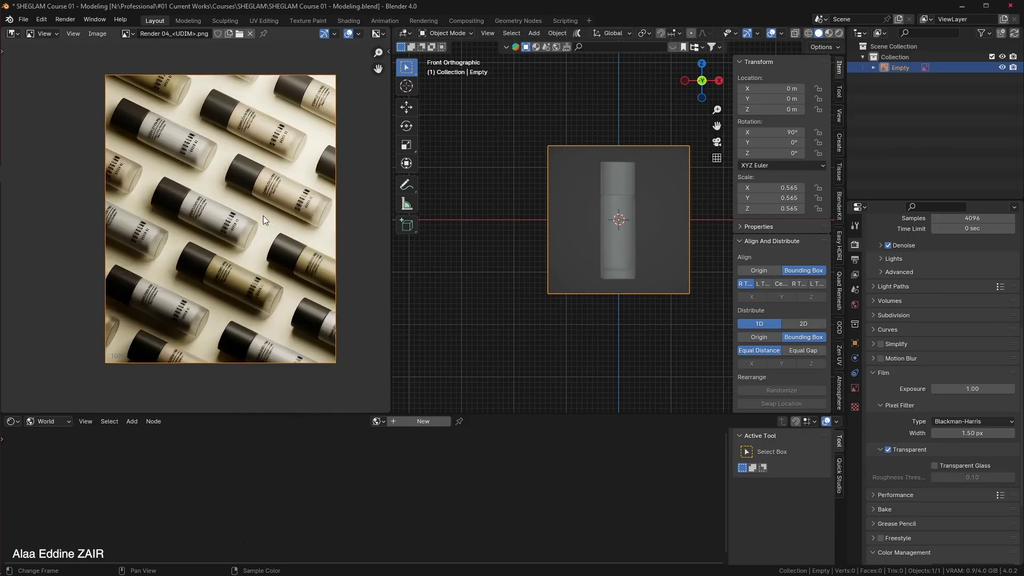
pyautogui.scroll(4, 264, 220)
pyautogui.moveTo(221, 222); pyautogui.dragTo(231, 209, button='middle')
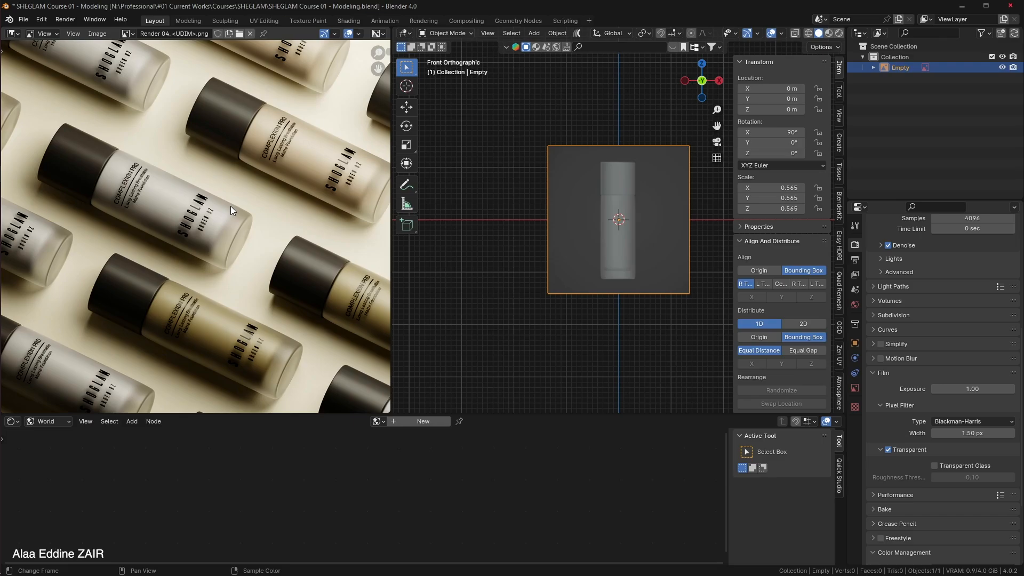
pyautogui.moveTo(635, 294); pyautogui.dragTo(653, 327)
pyautogui.keyDown('shift'); pyautogui.moveTo(653, 327); pyautogui.dragTo(599, 341, button='middle'); pyautogui.keyUp('shift')
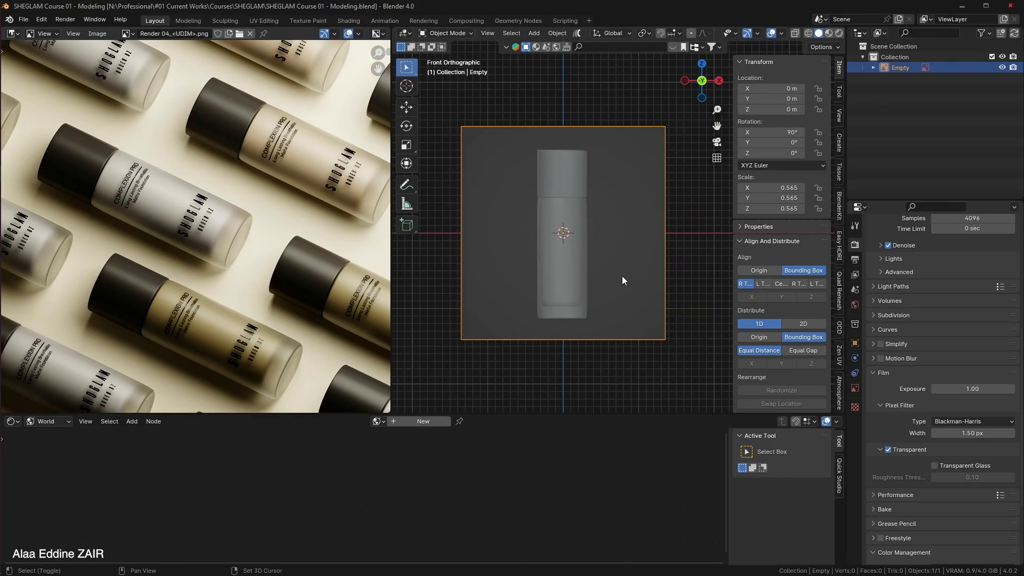
# Add a cylinder over the bottle reference and scale it uniformly to about 0.336 to approximate the bottle's width.
pyautogui.hotkey('shift', 'a')
pyautogui.moveTo(622, 276)
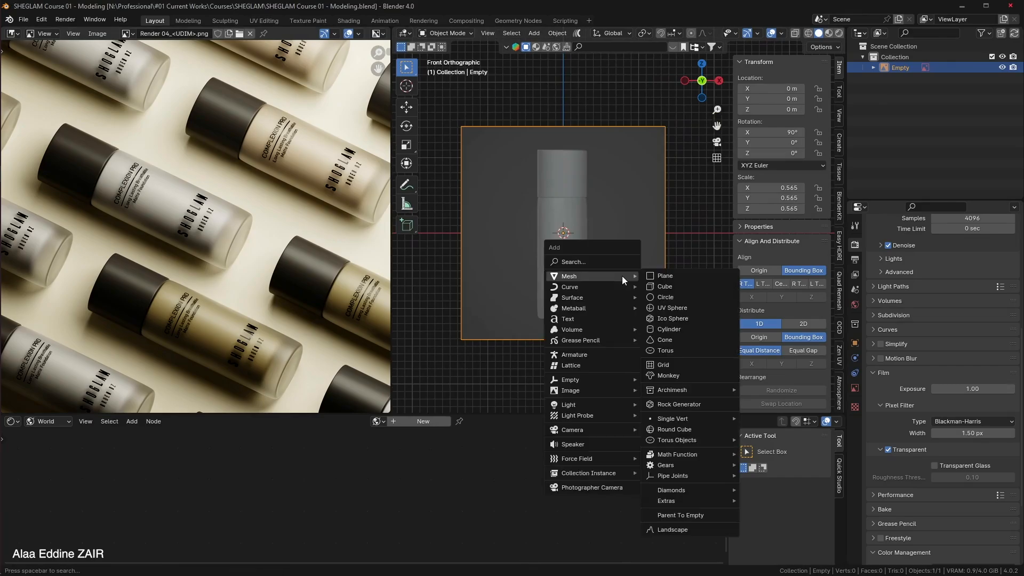
pyautogui.click(685, 330)
pyautogui.scroll(3, 651, 273)
pyautogui.press('s')
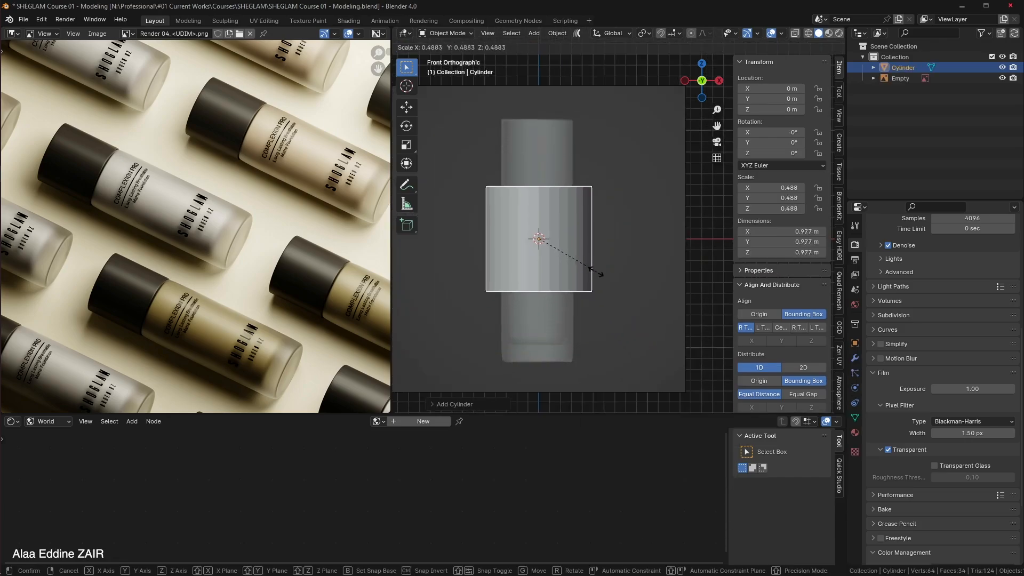
pyautogui.click(573, 270)
# Align the cylinder with the reference by shifting it to about -0.0095 m in X and scaling it uniformly to about 0.337.
pyautogui.scroll(3, 573, 269)
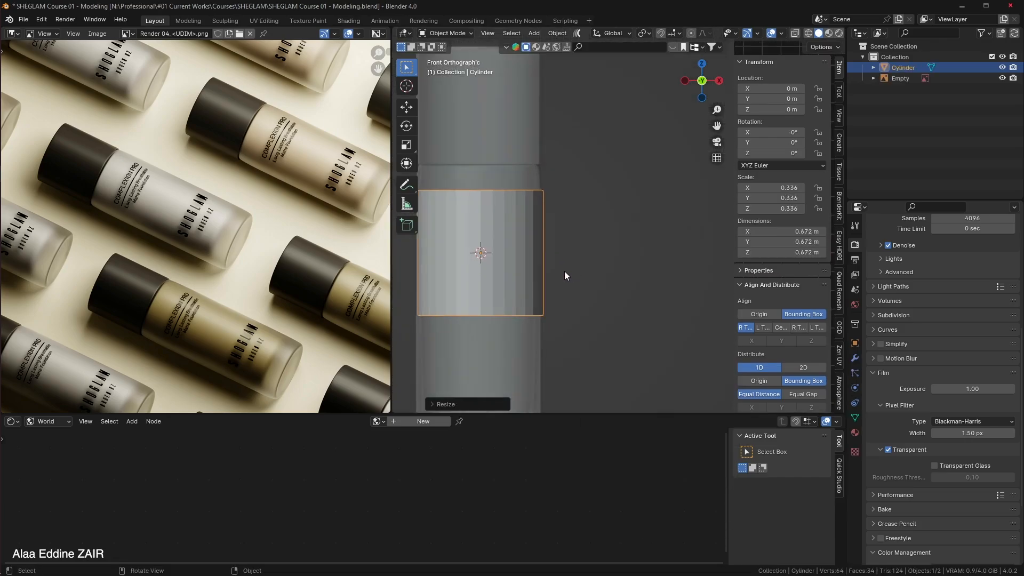
pyautogui.keyDown('shift'); pyautogui.moveTo(565, 271); pyautogui.dragTo(661, 251, button='middle'); pyautogui.keyUp('shift')
pyautogui.scroll(1, 661, 252)
pyautogui.press('g')
pyautogui.press('x')
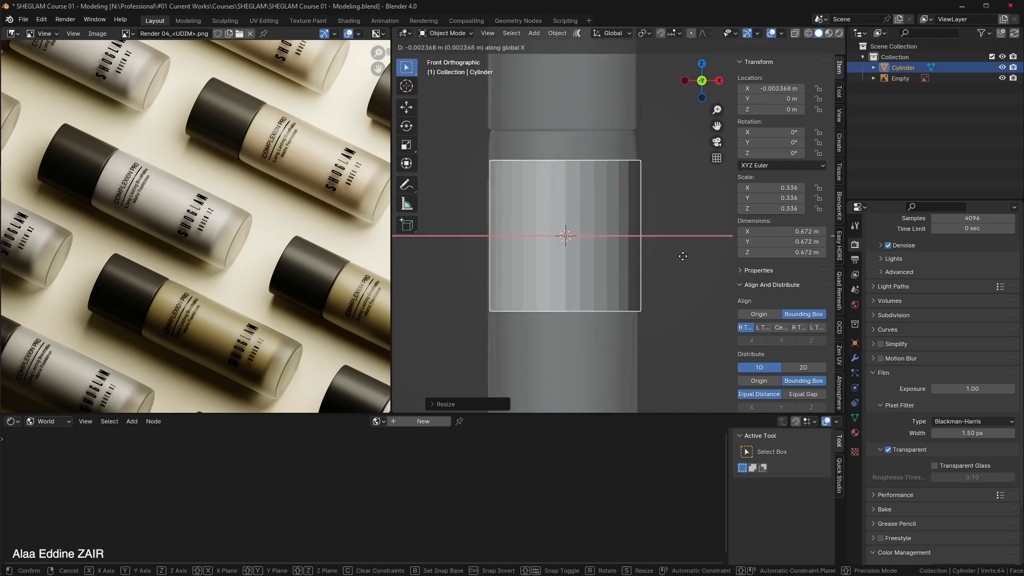
pyautogui.click(681, 257)
pyautogui.press('s')
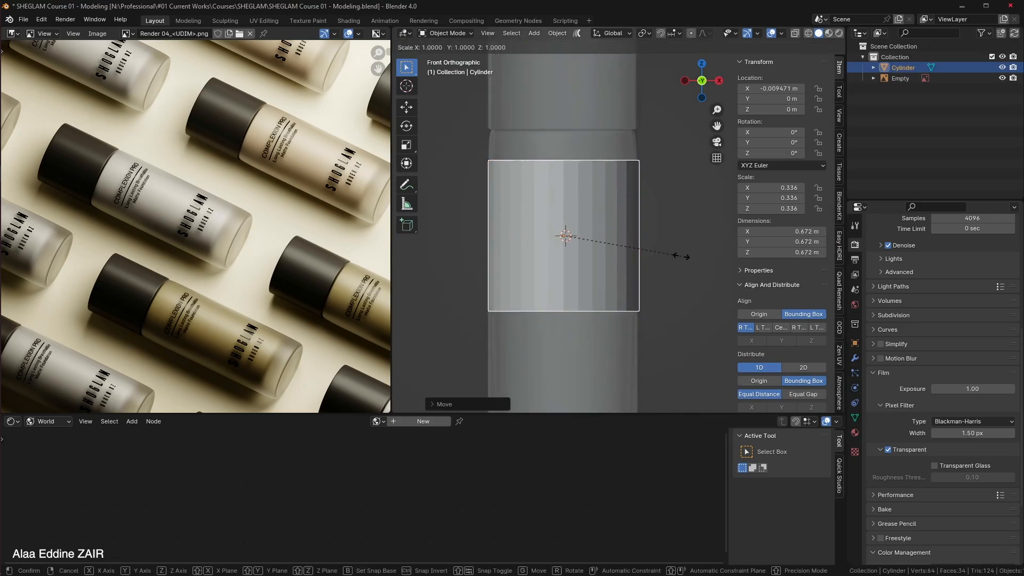
pyautogui.click(683, 257)
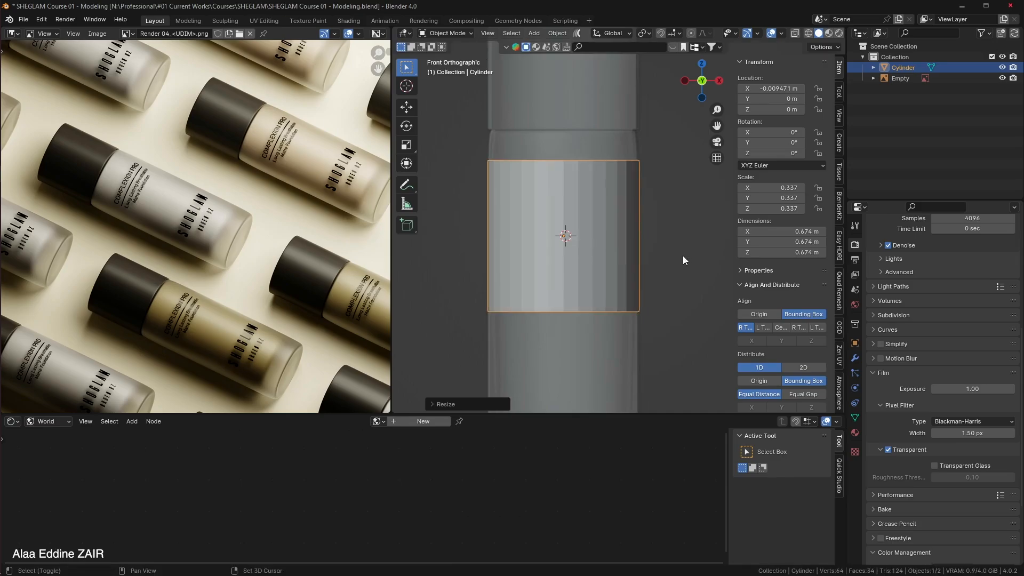
# Lower the cylinder to about -0.290 m in Z and stretch it vertically to a Z scale of about 0.762.
pyautogui.scroll(3, 652, 235)
pyautogui.scroll(5, 651, 235)
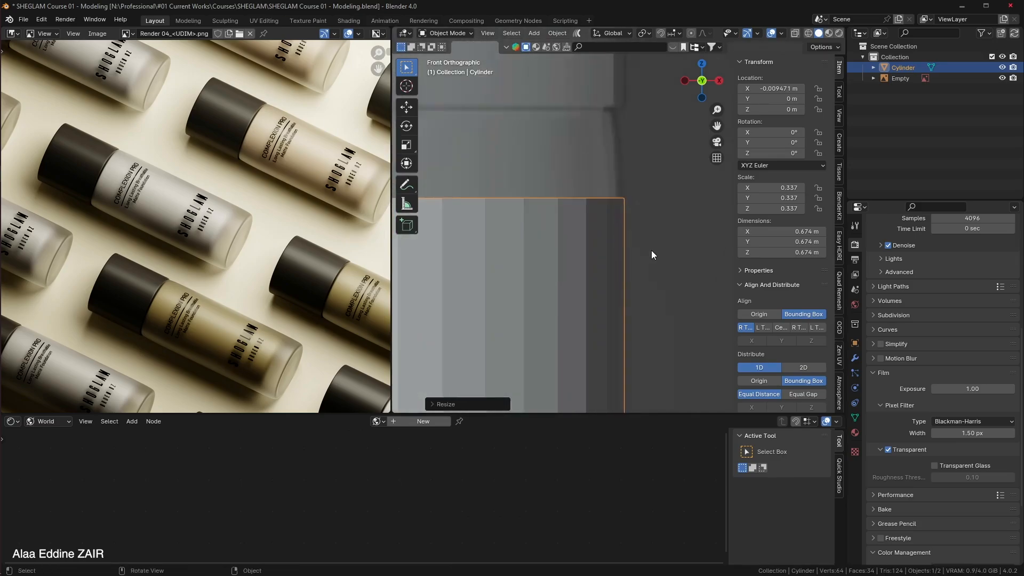
pyautogui.scroll(-6, 652, 251)
pyautogui.keyDown('shift'); pyautogui.moveTo(497, 280); pyautogui.dragTo(656, 248, button='middle'); pyautogui.keyUp('shift')
pyautogui.keyDown('shift'); pyautogui.moveTo(485, 261); pyautogui.dragTo(485, 212, button='middle'); pyautogui.keyUp('shift')
pyautogui.scroll(-9, 591, 234)
pyautogui.keyDown('shift'); pyautogui.moveTo(672, 271); pyautogui.dragTo(617, 224, button='middle'); pyautogui.keyUp('shift')
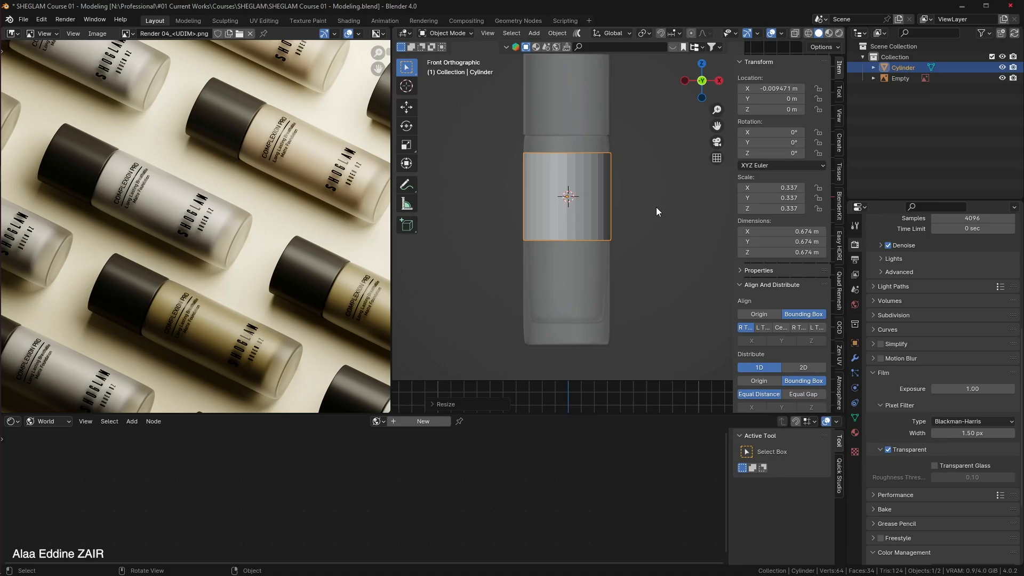
pyautogui.press('g')
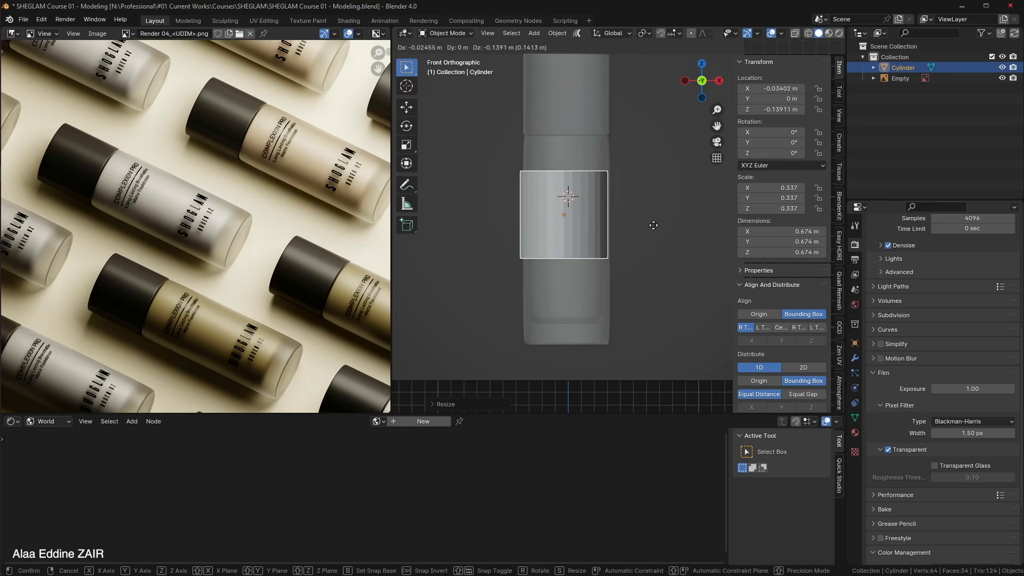
pyautogui.click(652, 250)
pyautogui.press('s')
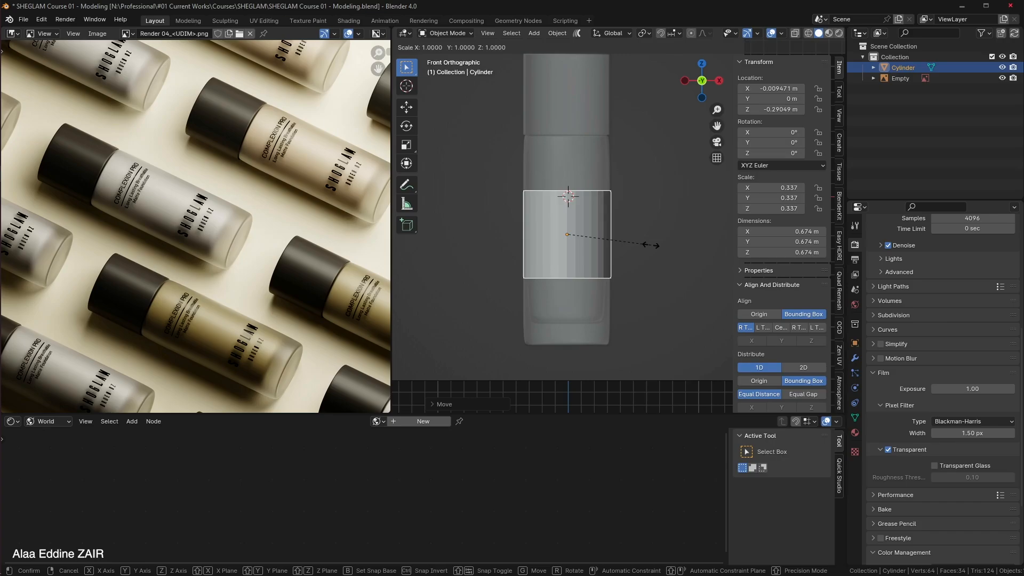
pyautogui.press('z')
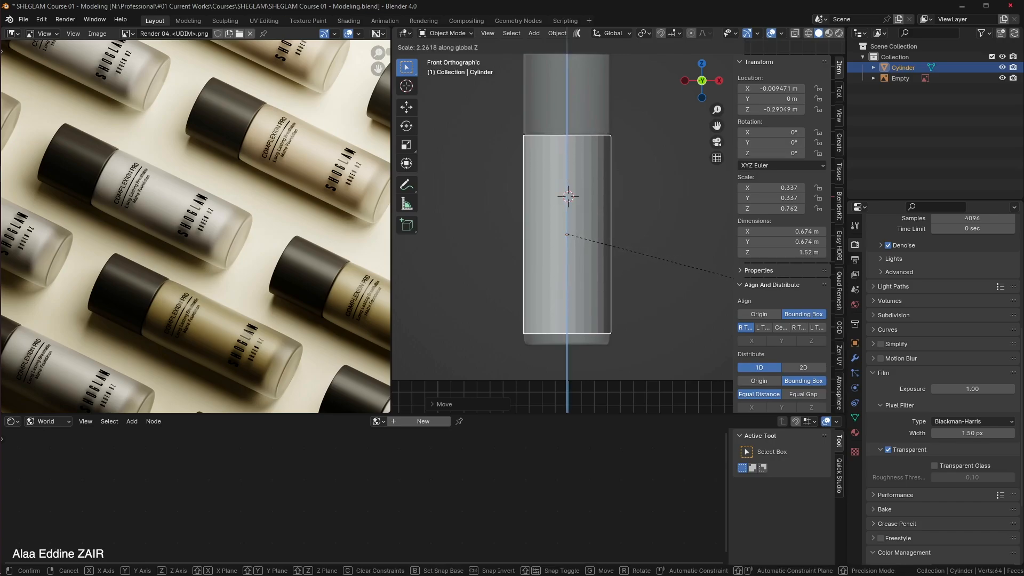
pyautogui.click(668, 223)
# Fit the cylinder to the bottle body by lowering it to about -0.3355 m in Z and stretching its Z scale to about 0.798.
pyautogui.press('g')
pyautogui.press('z')
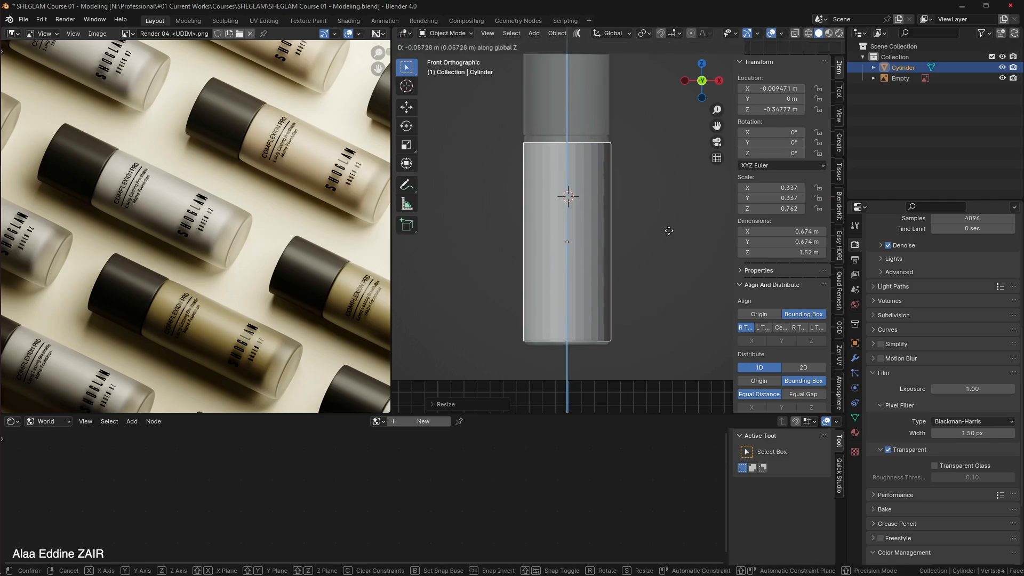
pyautogui.click(671, 233)
pyautogui.press('s')
pyautogui.press('z')
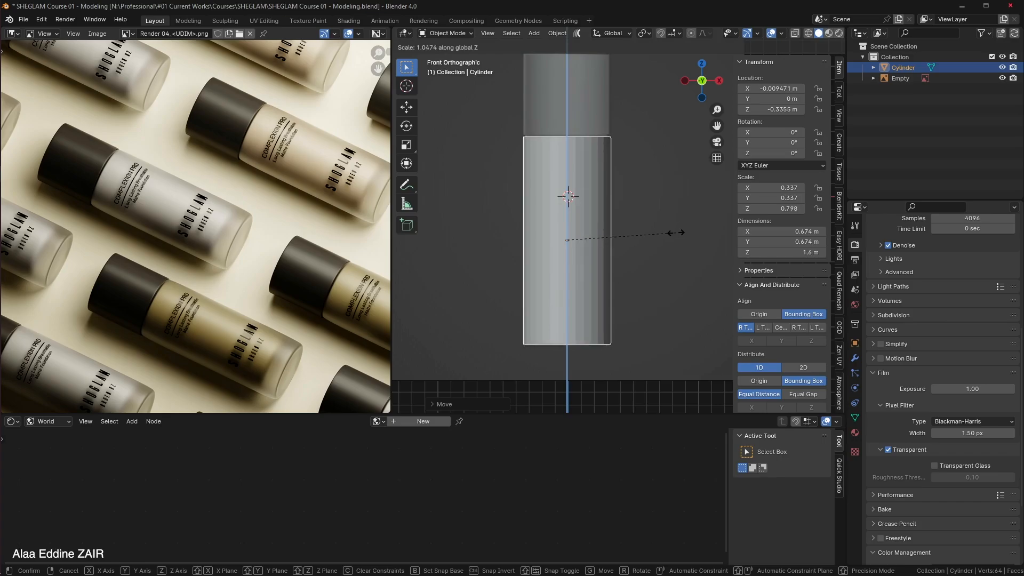
pyautogui.click(676, 233)
# Switch the viewport shading to Wireframe so the reference can be seen through the cylinder.
pyautogui.press('z')
pyautogui.click(602, 236)
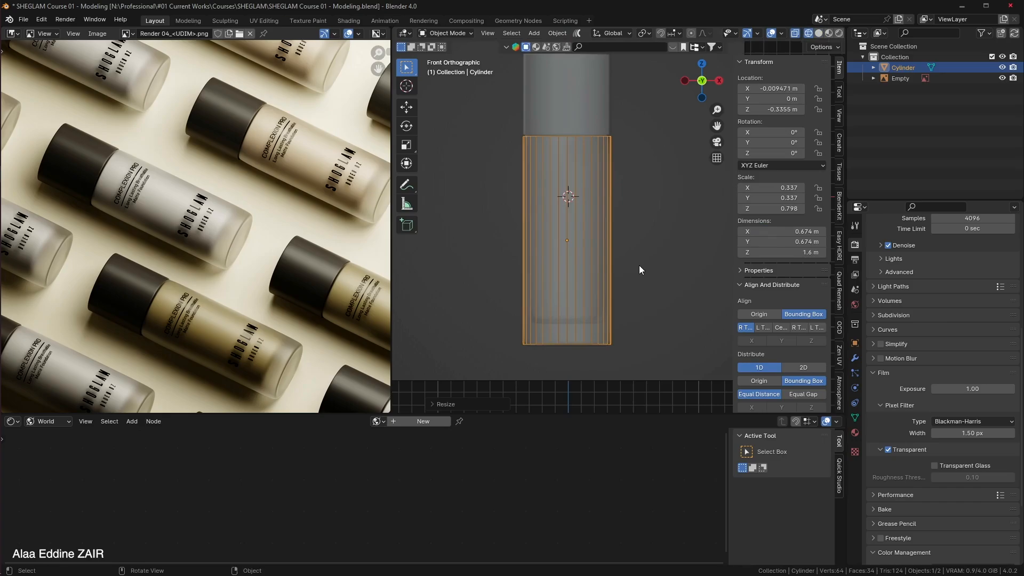
pyautogui.press('z')
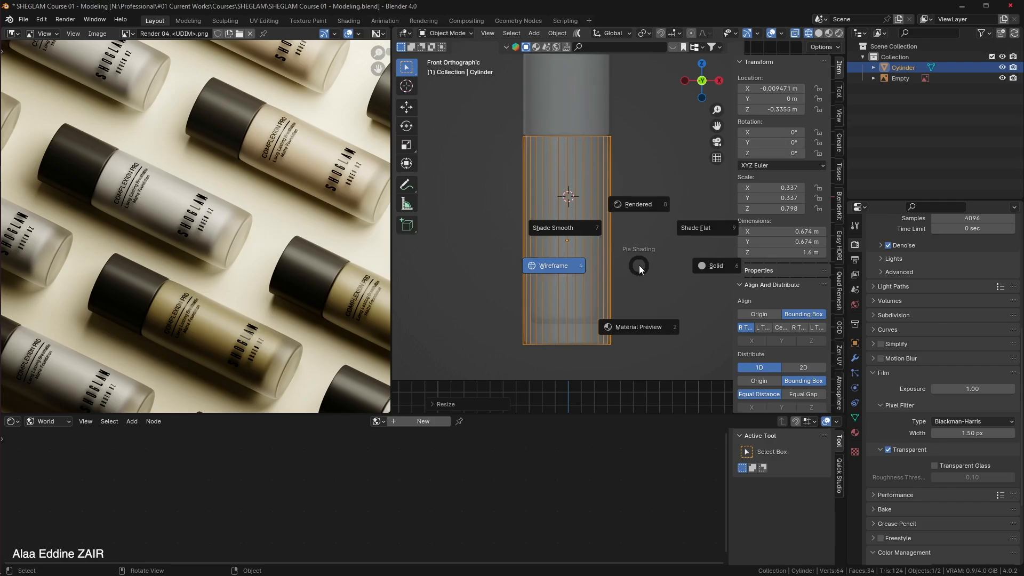
pyautogui.press('Escape')
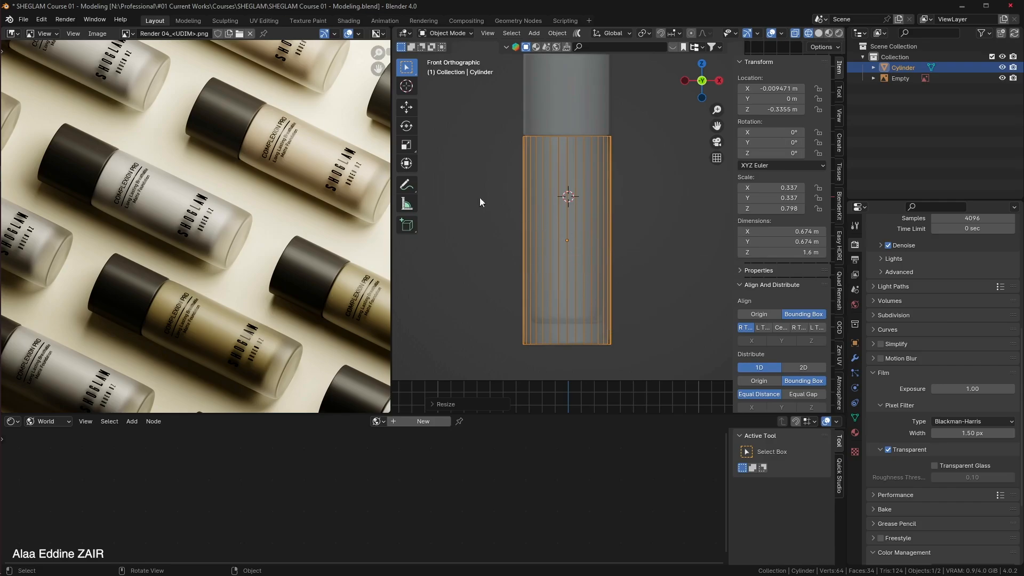
# Search the add-on preferences for "Pie" to check the 3D Viewport Pie Menus add-on, and close the preferences.
pyautogui.click(41, 20)
pyautogui.click(80, 157)
pyautogui.click(320, 39)
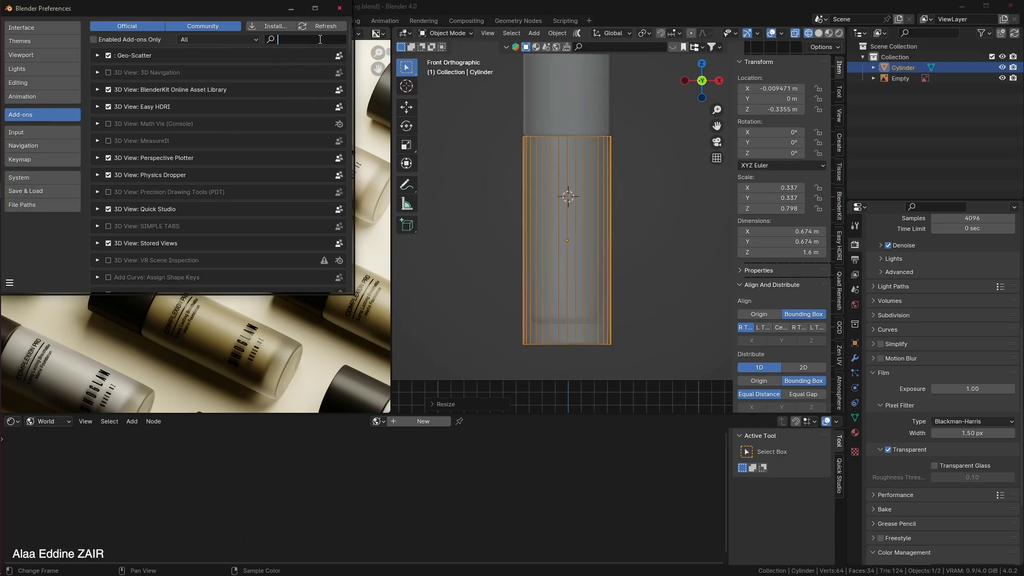
pyautogui.write('Pie')
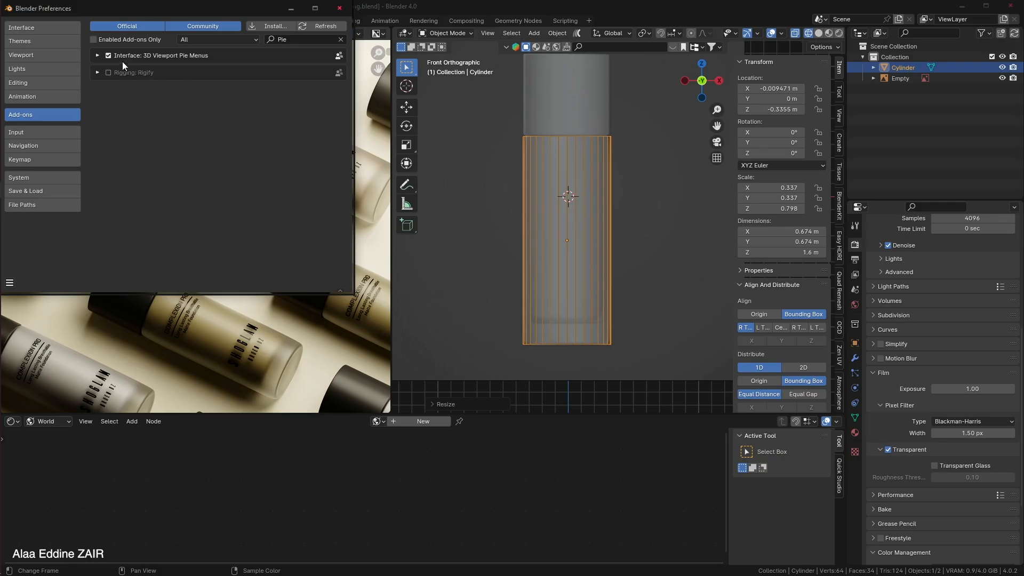
pyautogui.click(339, 8)
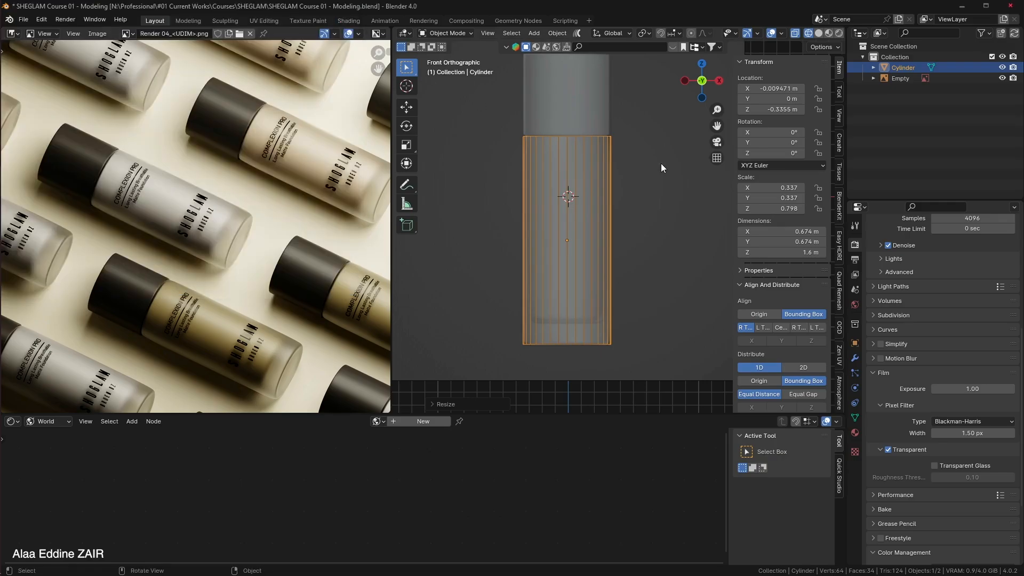
# Toggle the viewport shading between Solid and Wireframe twice, finishing in Wireframe.
pyautogui.press('z')
pyautogui.click(729, 172)
pyautogui.press('z')
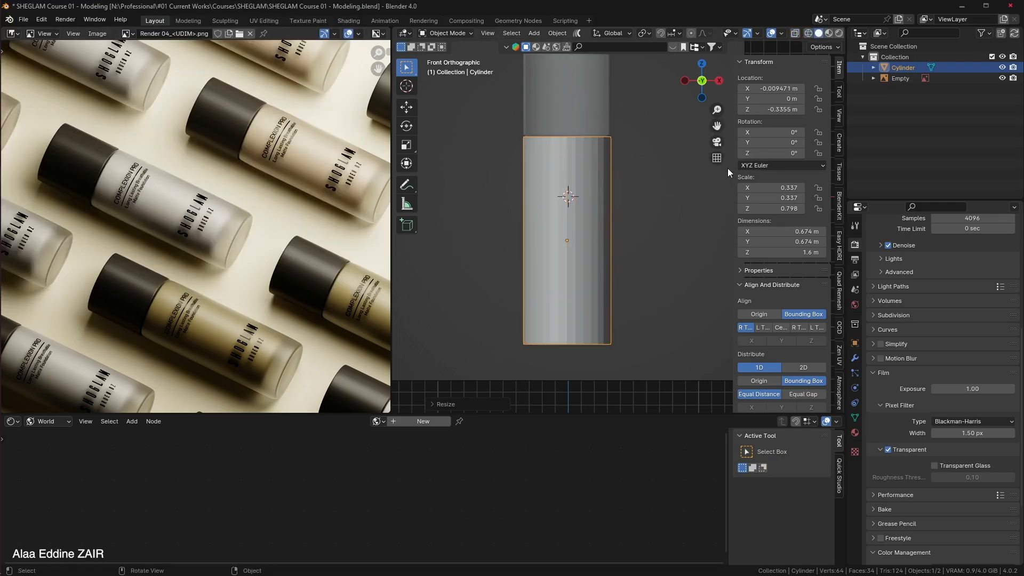
pyautogui.click(592, 205)
pyautogui.press('z')
pyautogui.click(732, 201)
pyautogui.press('z')
pyautogui.click(608, 208)
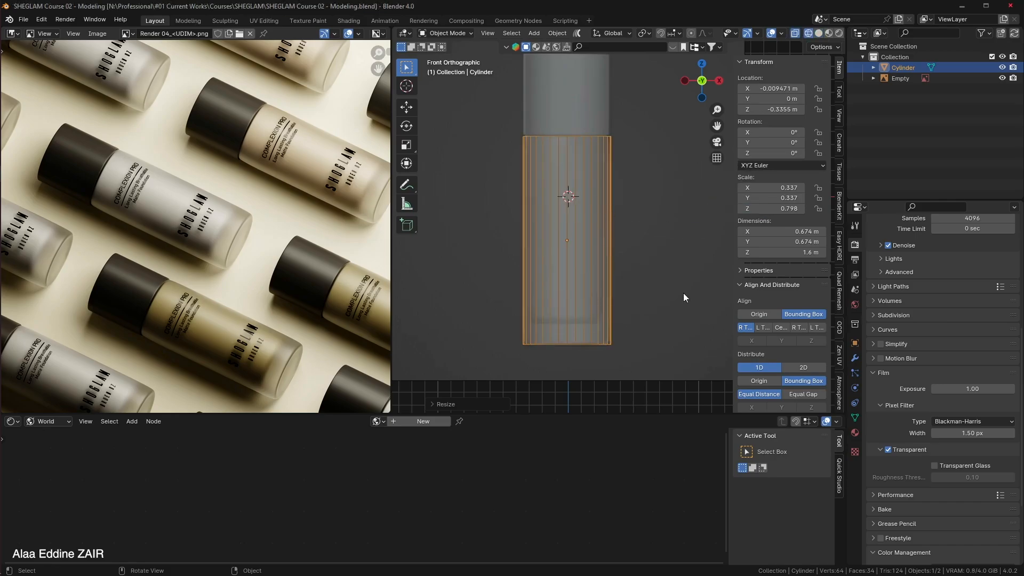
# In Edit Mode, select the cylinder's bottom vertices and lower them about 0.0099 m along Z to match the bottle's base.
pyautogui.scroll(3, 681, 293)
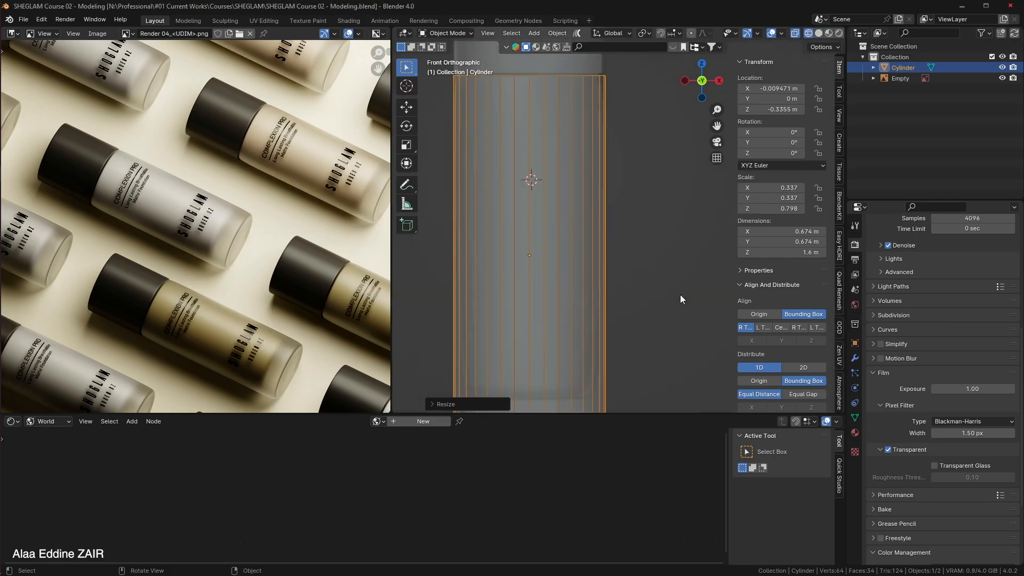
pyautogui.keyDown('shift'); pyautogui.moveTo(628, 294); pyautogui.dragTo(638, 197, button='middle'); pyautogui.keyUp('shift')
pyautogui.scroll(2, 635, 282)
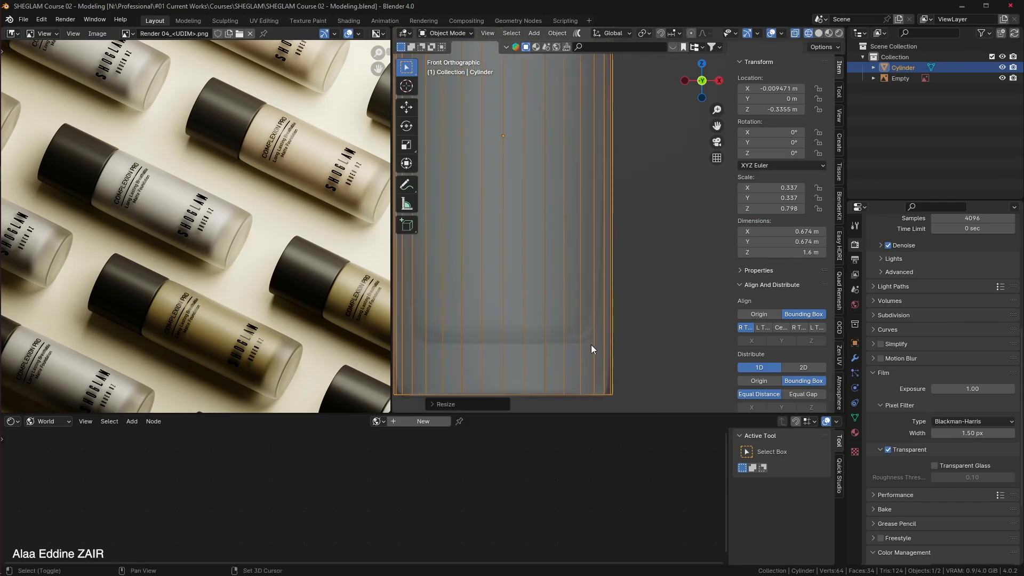
pyautogui.keyDown('shift'); pyautogui.moveTo(594, 344); pyautogui.dragTo(616, 256, button='middle'); pyautogui.keyUp('shift')
pyautogui.keyDown('shift'); pyautogui.moveTo(620, 312); pyautogui.dragTo(653, 337, button='middle'); pyautogui.keyUp('shift')
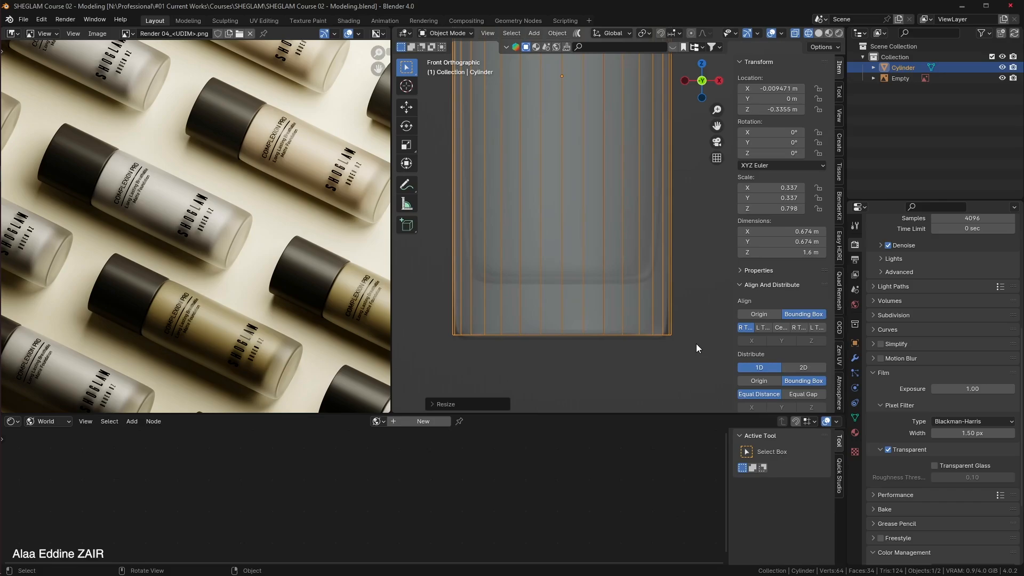
pyautogui.press('Tab')
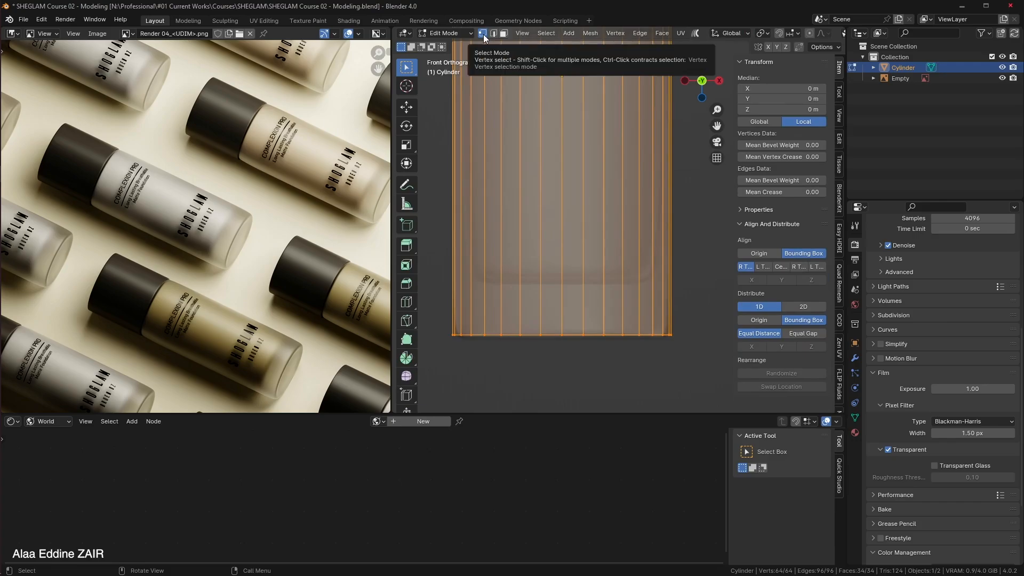
pyautogui.moveTo(703, 366); pyautogui.dragTo(436, 306)
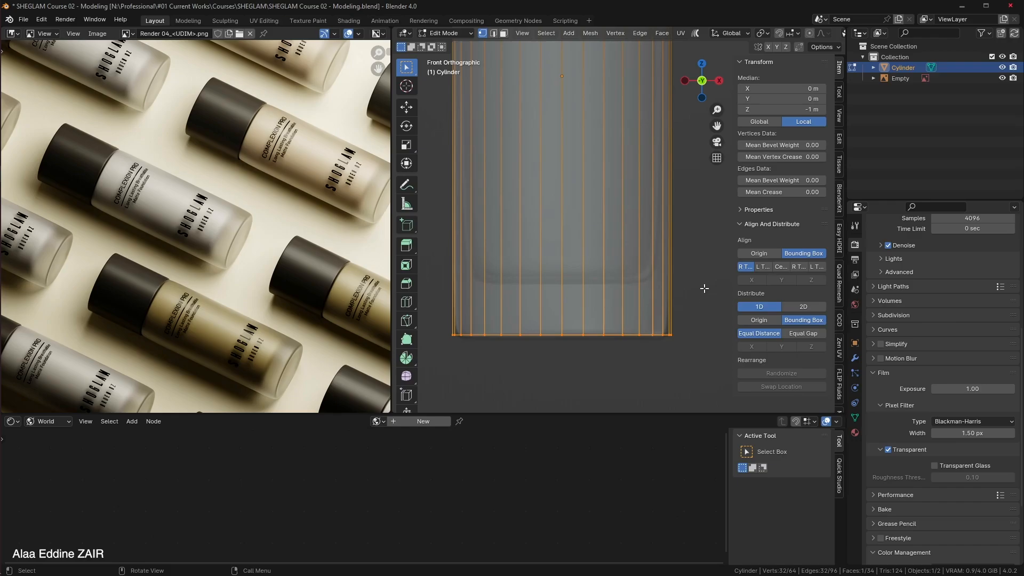
pyautogui.press('g')
pyautogui.press('z')
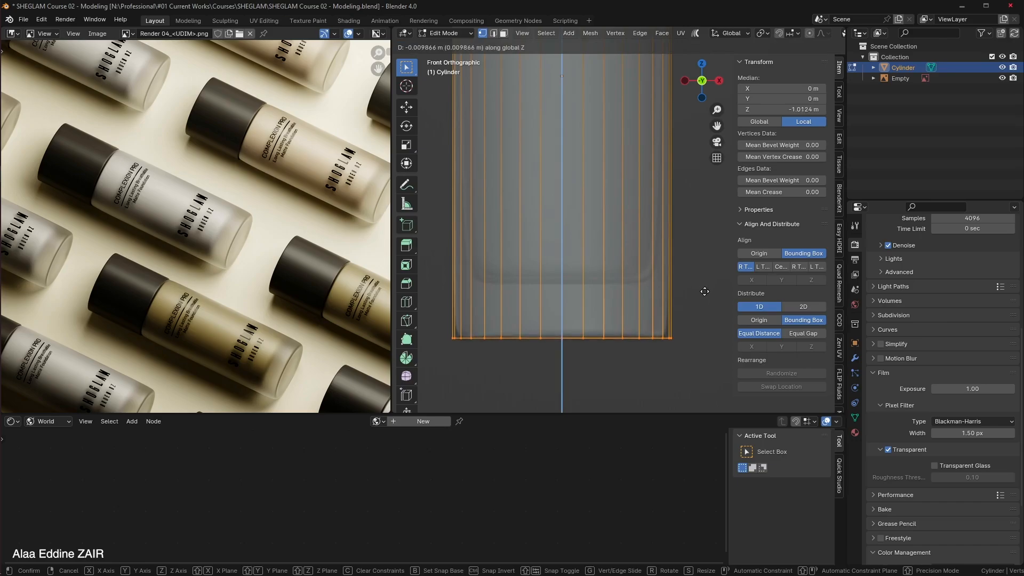
pyautogui.click(705, 292)
# Hide the reference image and show the cylinder's underside in Solid shading with face selection active.
pyautogui.scroll(-2, 705, 292)
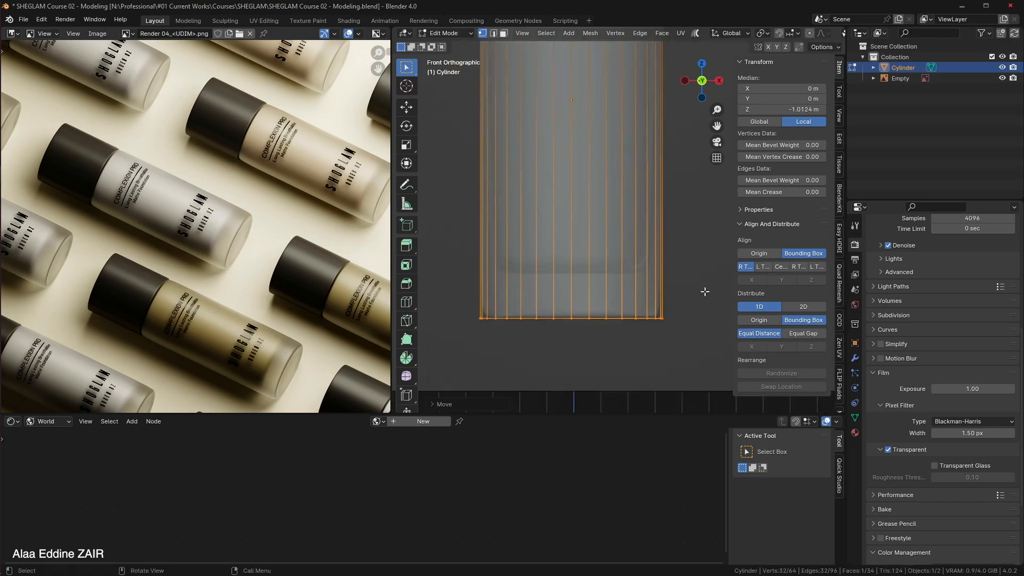
pyautogui.moveTo(705, 292); pyautogui.dragTo(674, 238, button='middle')
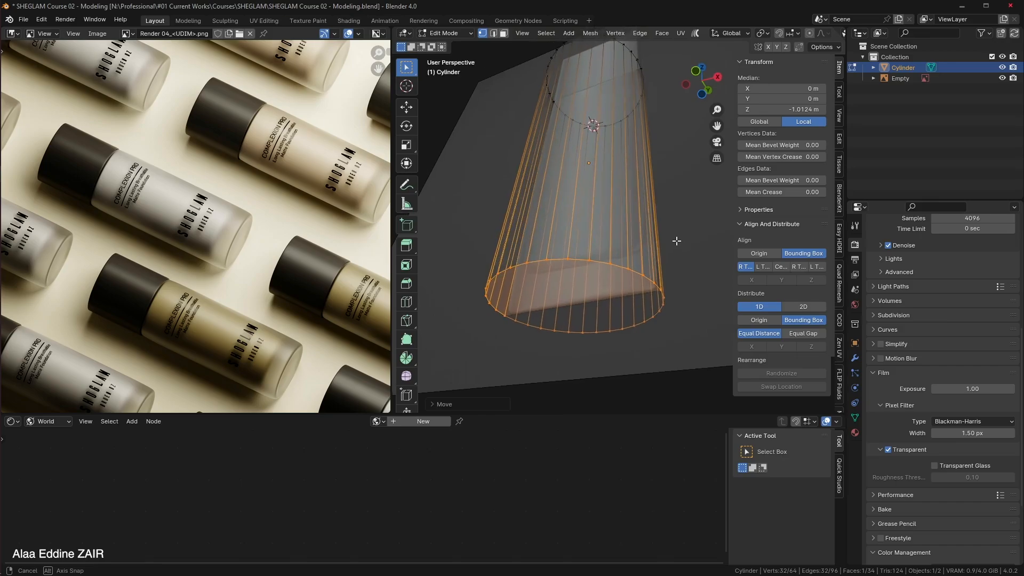
pyautogui.click(504, 33)
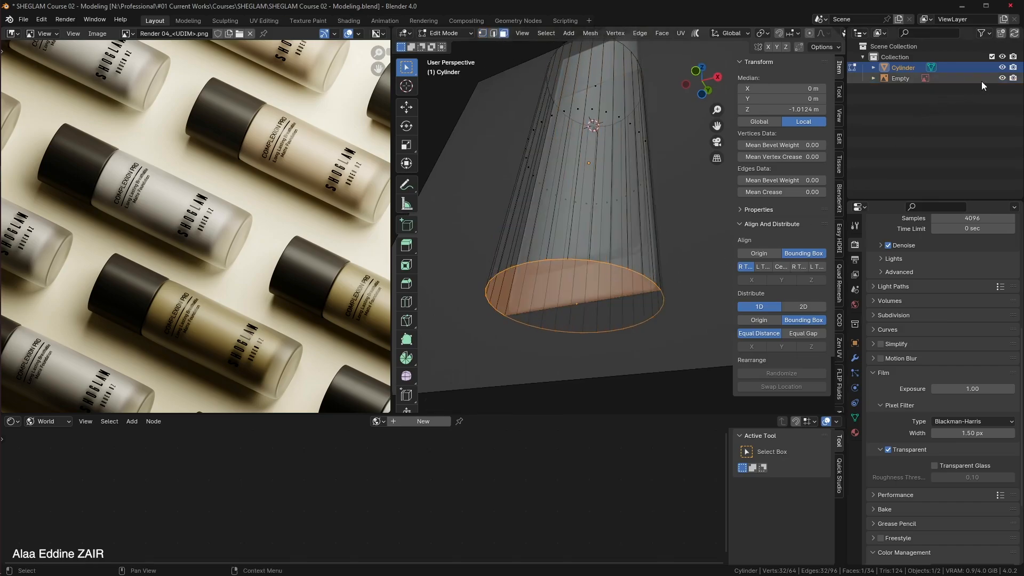
pyautogui.click(1002, 80)
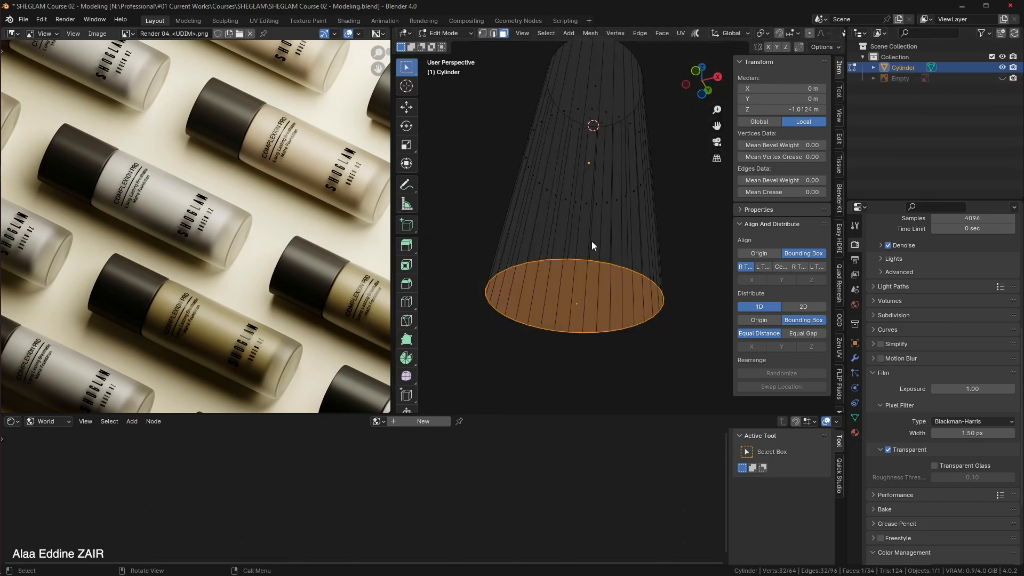
pyautogui.press('z')
pyautogui.click(660, 246)
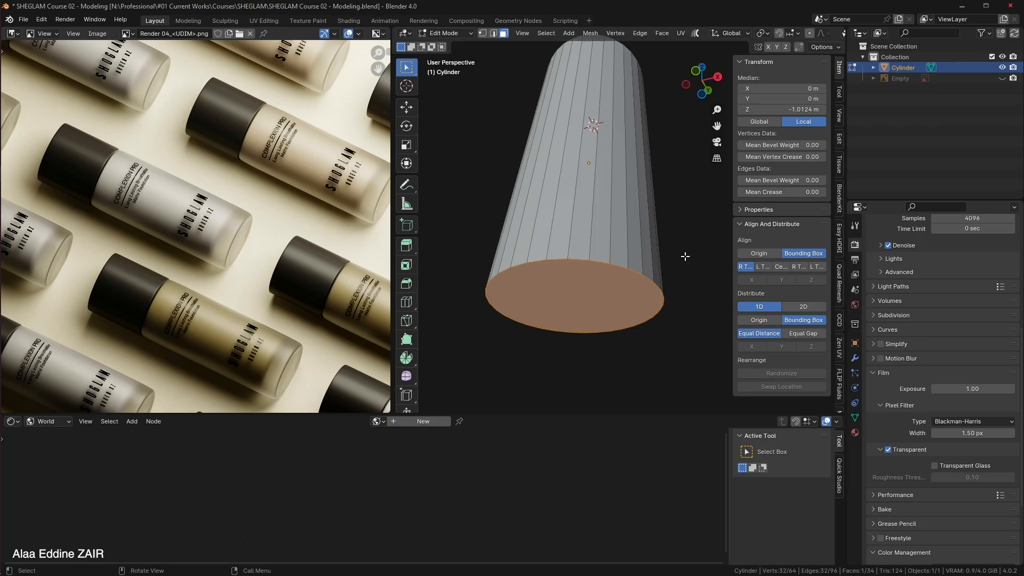
# Bevel the bottom face's edges by about 0.0395 m with one segment and return to Object Mode.
pyautogui.hotkey('ctrl', 'b')
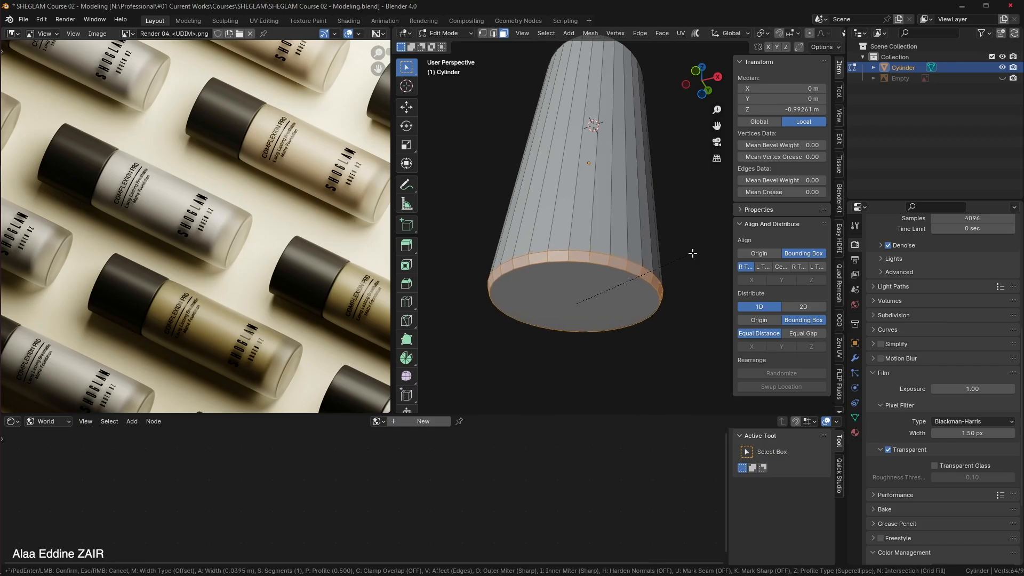
pyautogui.click(692, 253)
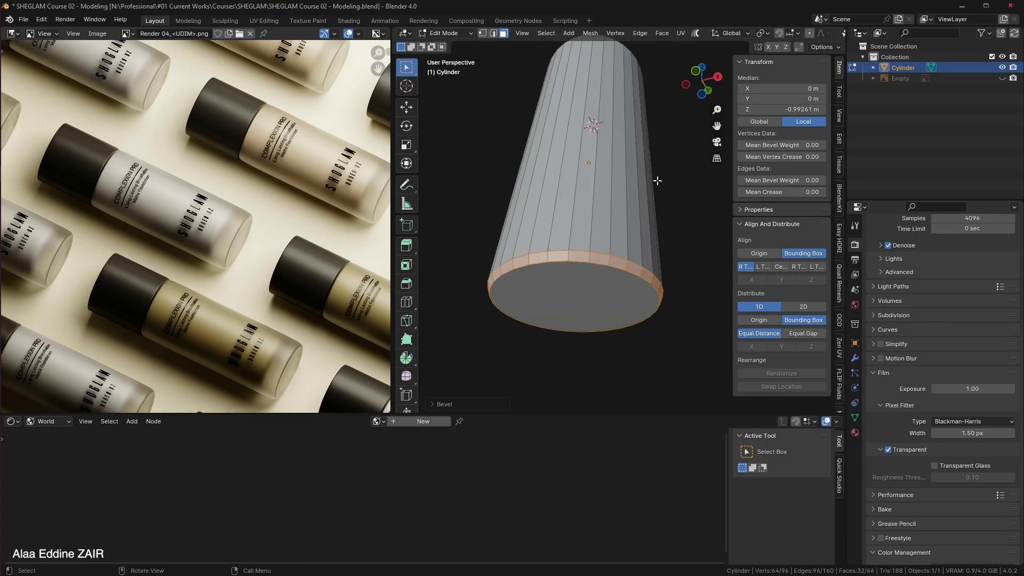
pyautogui.press('Tab')
pyautogui.moveTo(657, 178); pyautogui.dragTo(677, 266, button='middle')
pyautogui.scroll(-4, 662, 234)
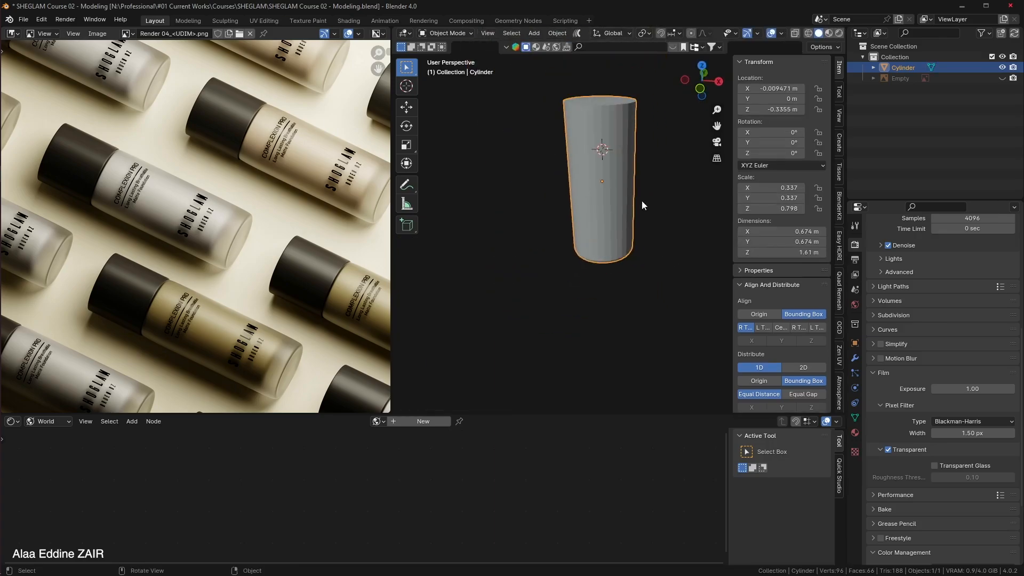
# Show the reference image again and apply Shade Smooth to the cylinder.
pyautogui.keyDown('shift'); pyautogui.moveTo(642, 200); pyautogui.dragTo(637, 261, button='middle'); pyautogui.keyUp('shift')
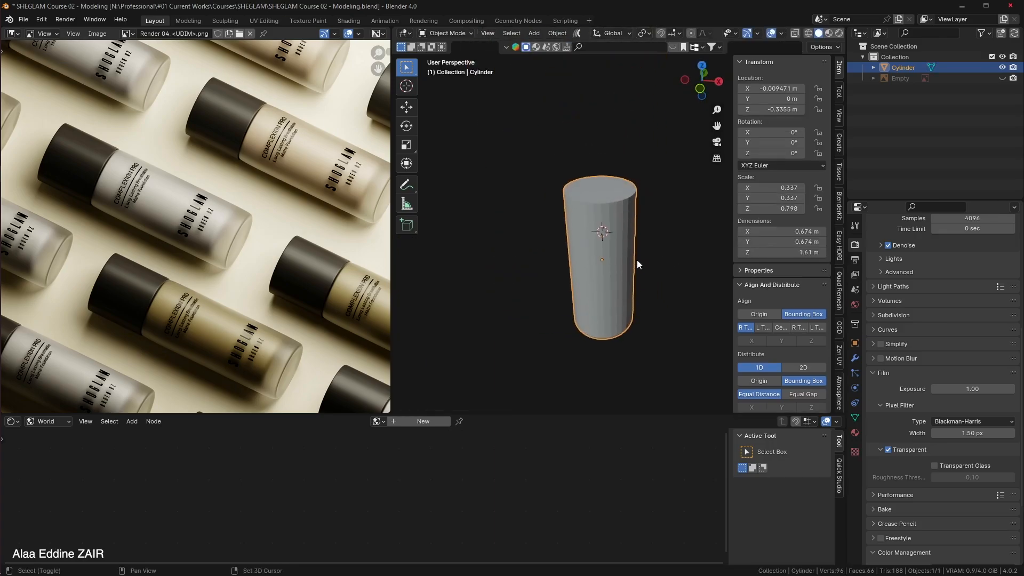
pyautogui.click(1002, 78)
pyautogui.moveTo(656, 191); pyautogui.dragTo(660, 188, button='middle')
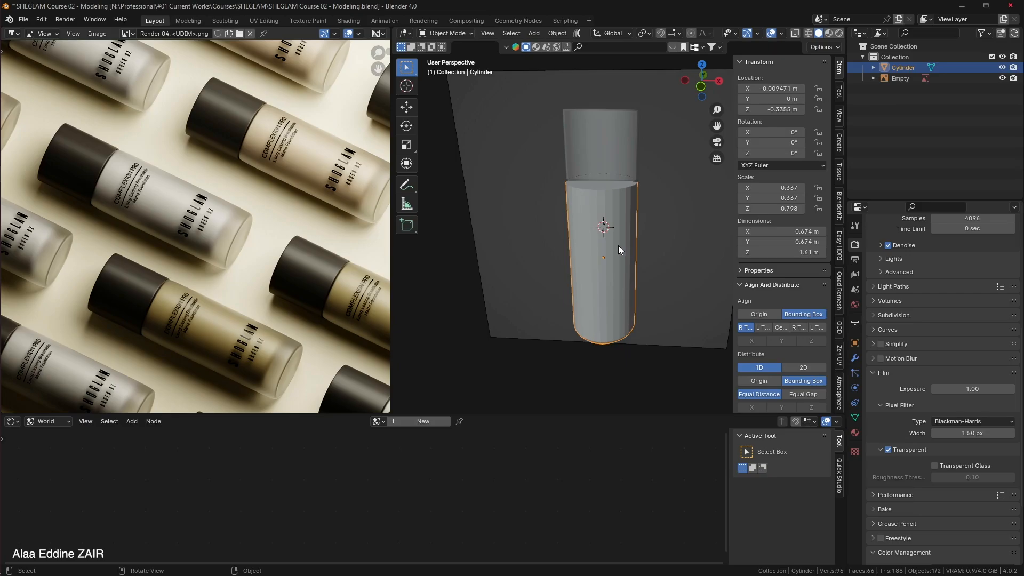
pyautogui.press('F3')
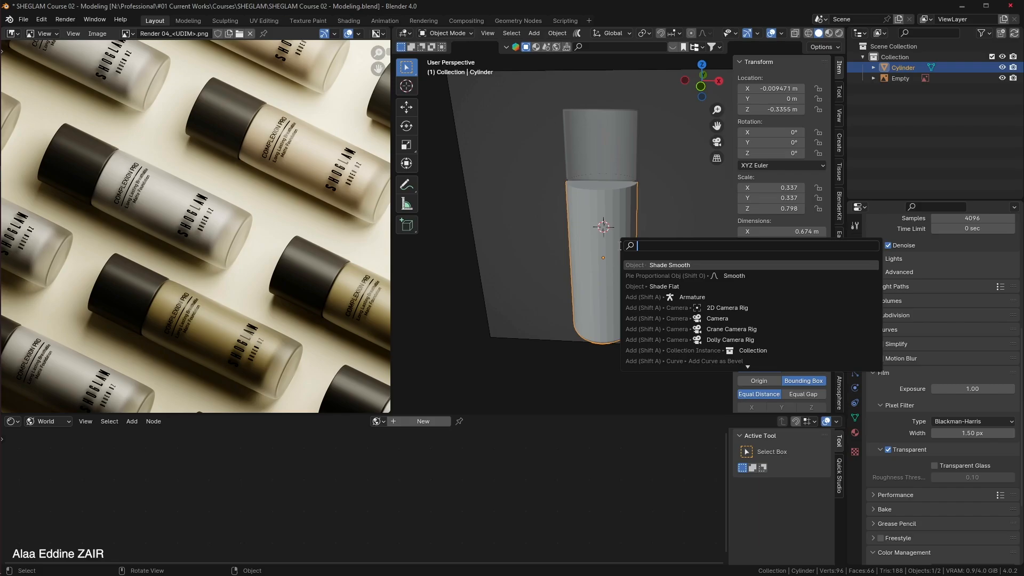
pyautogui.write('Smooth')
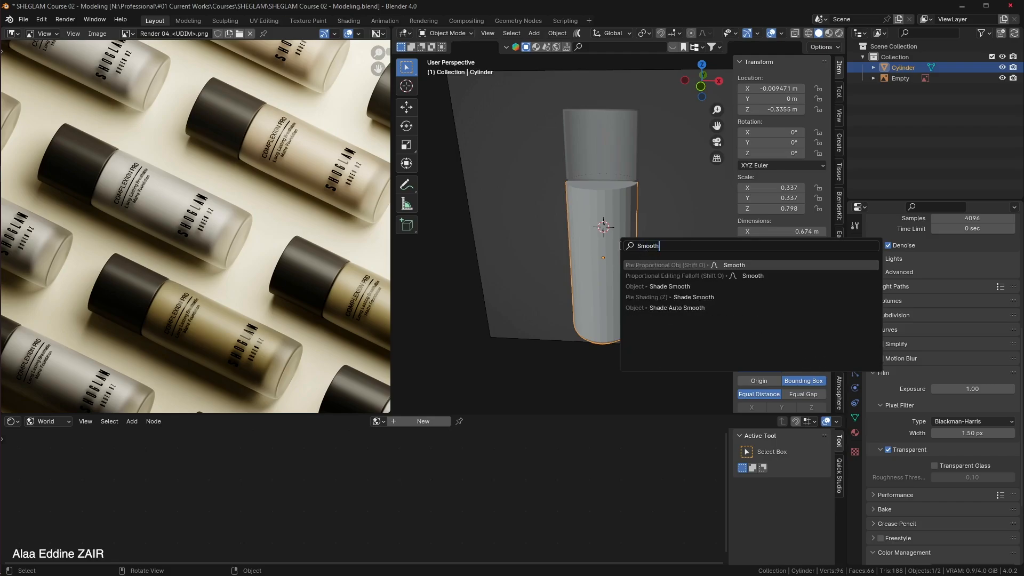
pyautogui.click(654, 288)
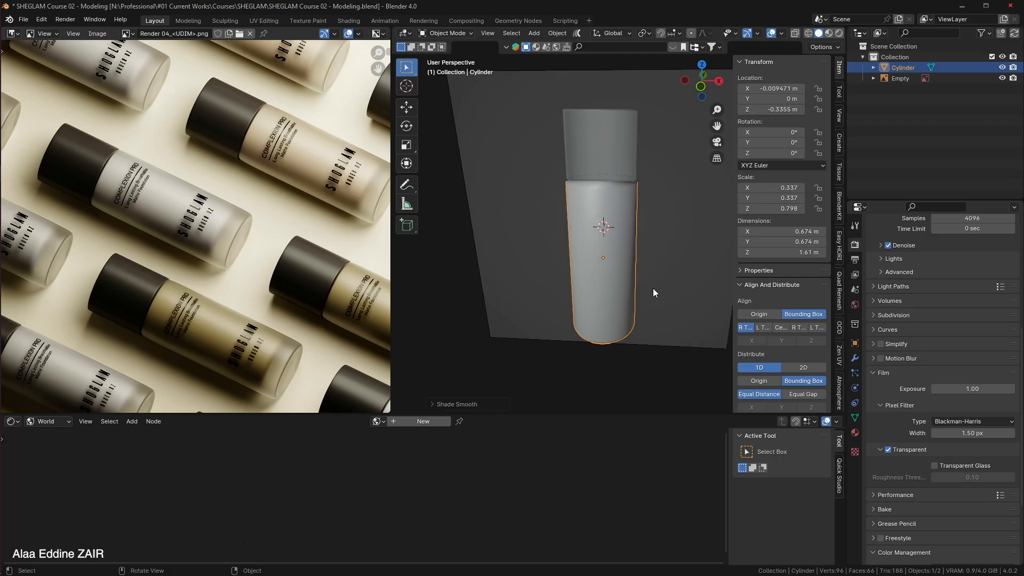
# Enable Auto Smooth at 30° in the cylinder's normals settings and check the shading at its top and base.
pyautogui.moveTo(653, 288)
pyautogui.mouseDown(button='middle')
pyautogui.moveTo(648, 205)
pyautogui.moveTo(642, 292)
pyautogui.mouseUp(button='middle')
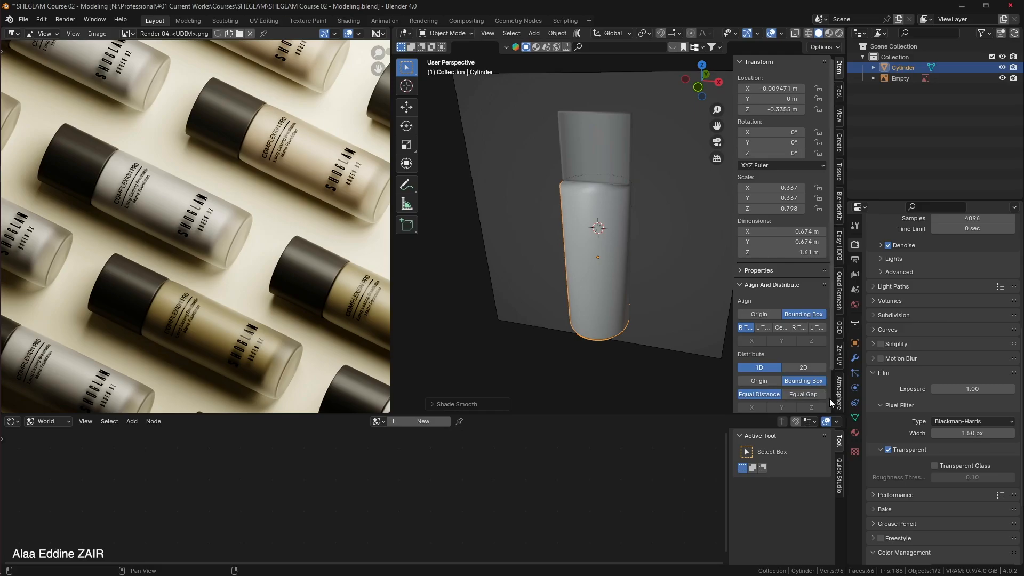
pyautogui.click(854, 418)
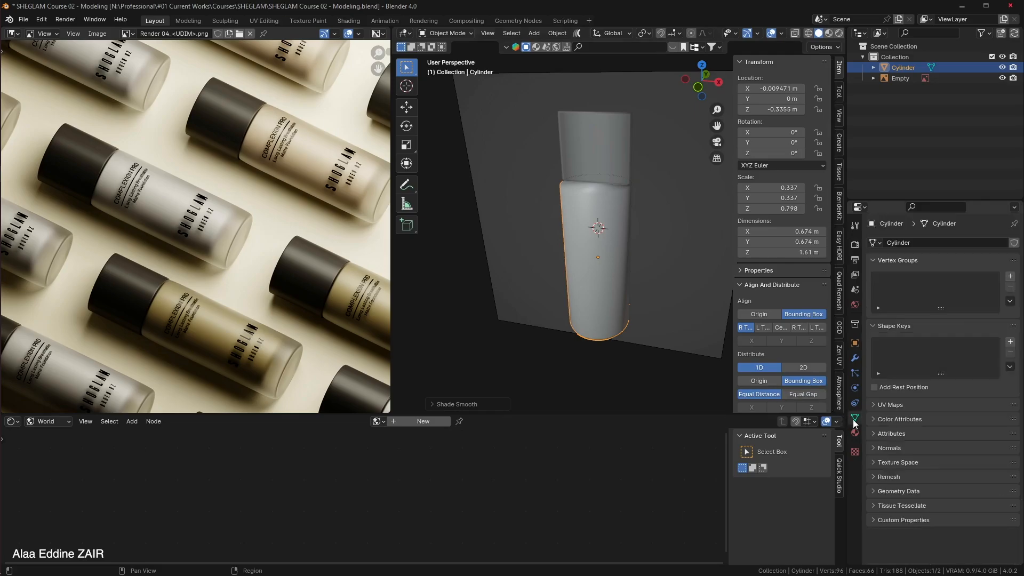
pyautogui.click(875, 449)
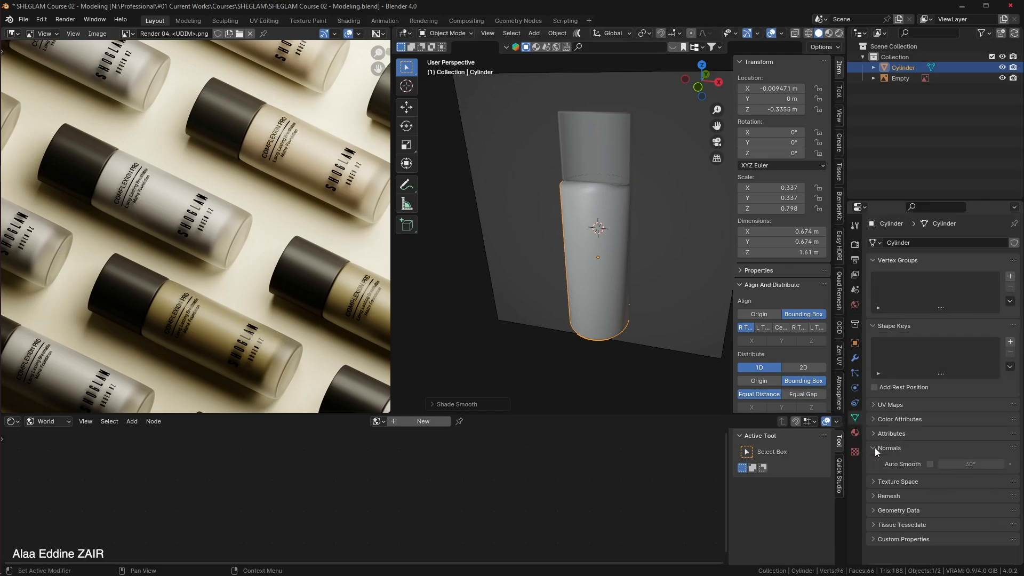
pyautogui.click(930, 463)
pyautogui.moveTo(667, 277)
pyautogui.mouseDown(button='middle')
pyautogui.moveTo(652, 255)
pyautogui.moveTo(651, 185)
pyautogui.mouseUp(button='middle')
pyautogui.scroll(4, 648, 191)
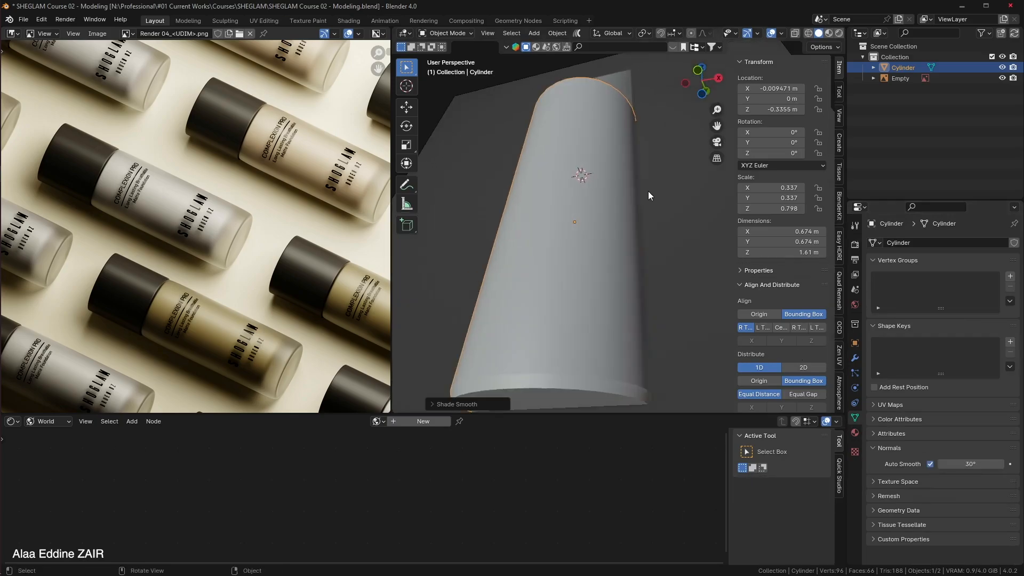
pyautogui.moveTo(660, 247); pyautogui.dragTo(673, 310, button='middle')
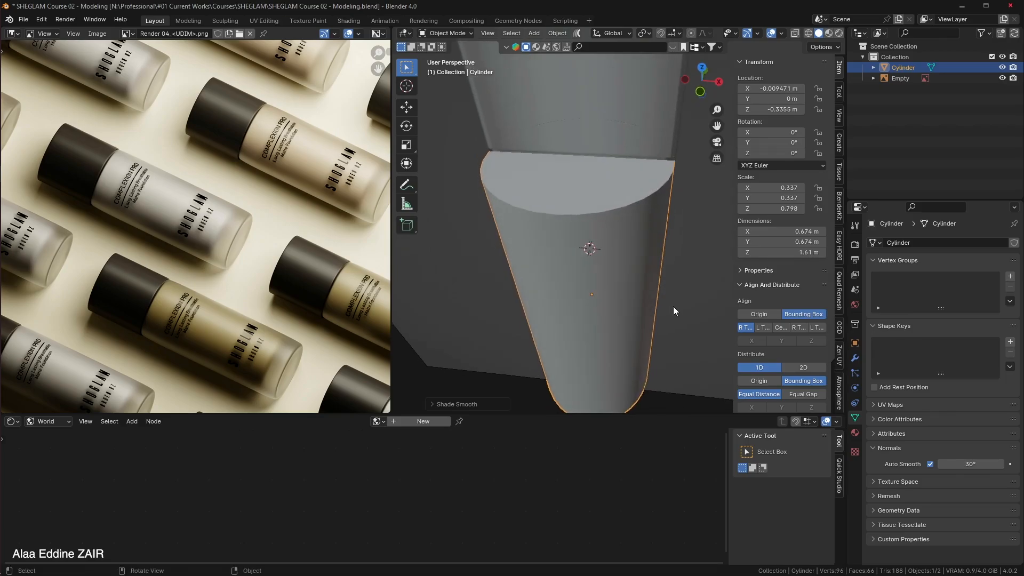
pyautogui.moveTo(673, 306); pyautogui.dragTo(671, 201, button='middle')
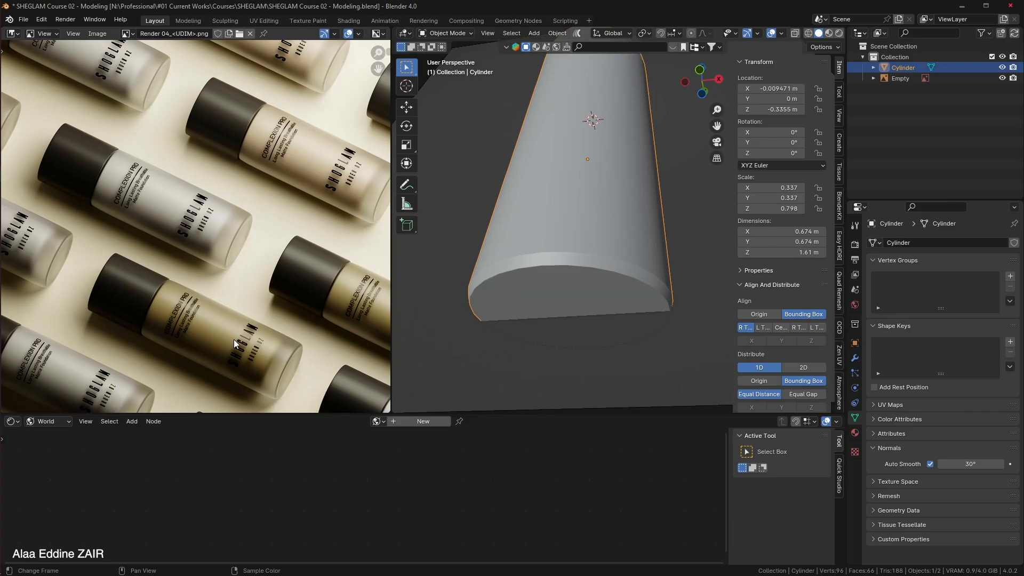
# Hide the reference image and, in Edit Mode, inset the cylinder's bottom face by about 0.16 m.
pyautogui.moveTo(234, 344); pyautogui.dragTo(241, 326, button='middle')
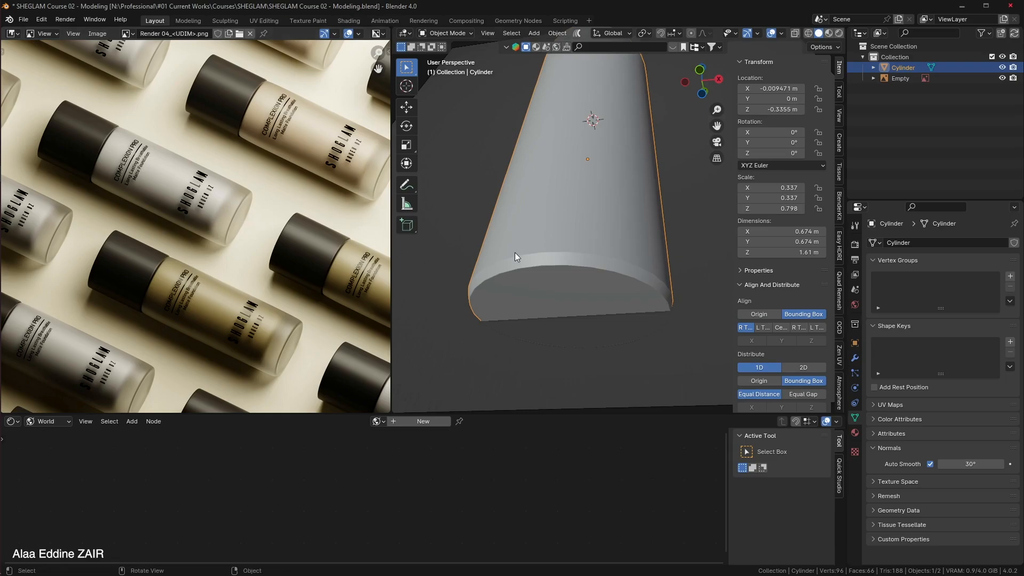
pyautogui.press('Tab')
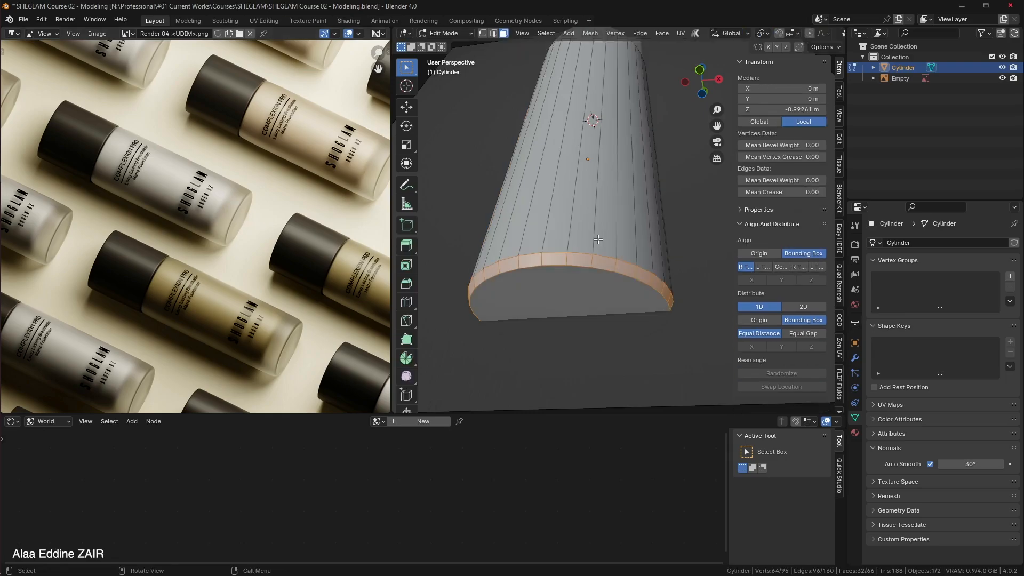
pyautogui.press('Tab')
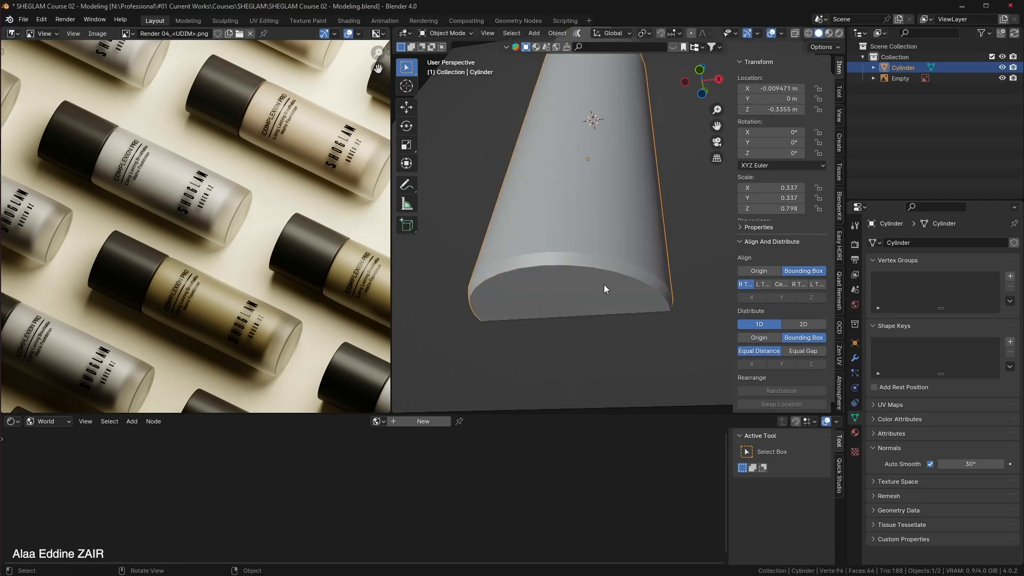
pyautogui.click(1003, 78)
pyautogui.press('Tab')
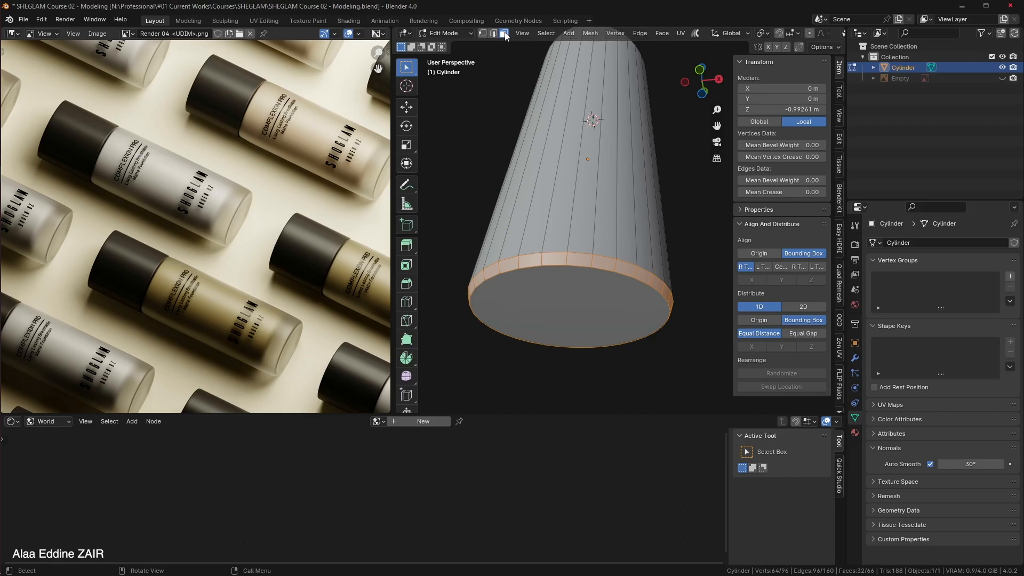
pyautogui.click(607, 302)
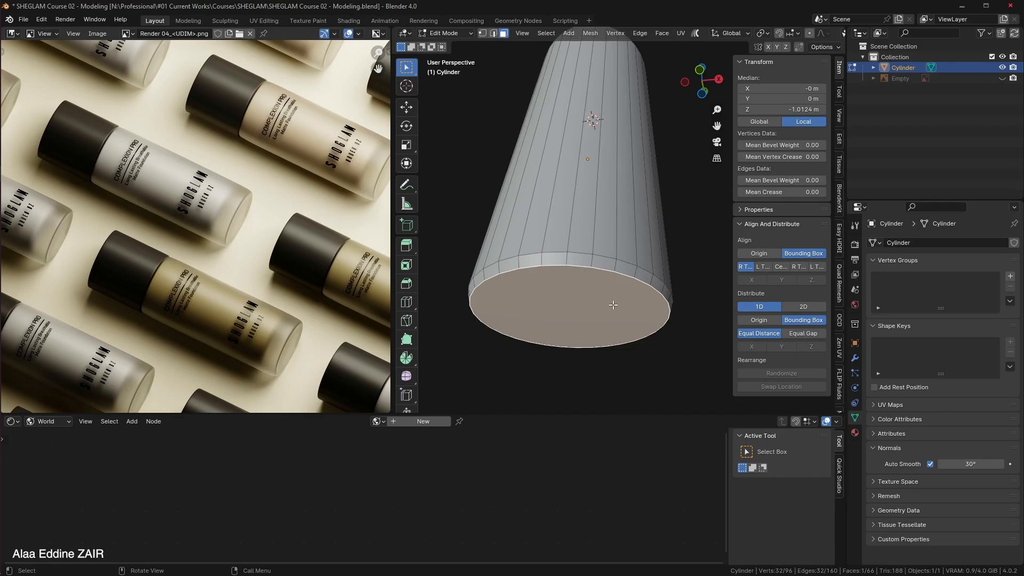
pyautogui.press('i')
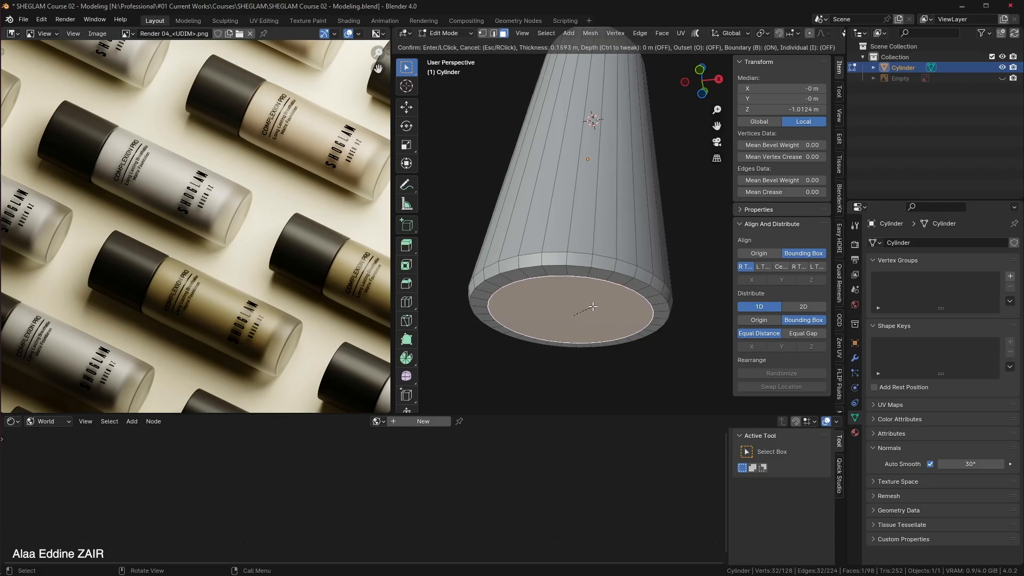
pyautogui.click(594, 305)
# Inset the bottom face twice more toward its centre, the second time by about 0.37 m, leaving a small central face.
pyautogui.moveTo(622, 304); pyautogui.dragTo(644, 225, button='middle')
pyautogui.press('i')
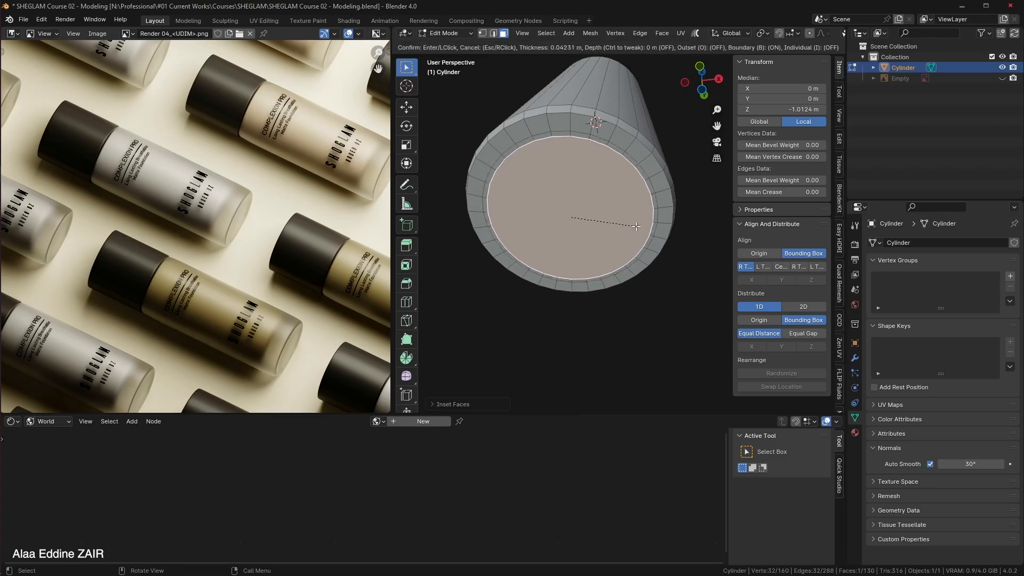
pyautogui.click(598, 227)
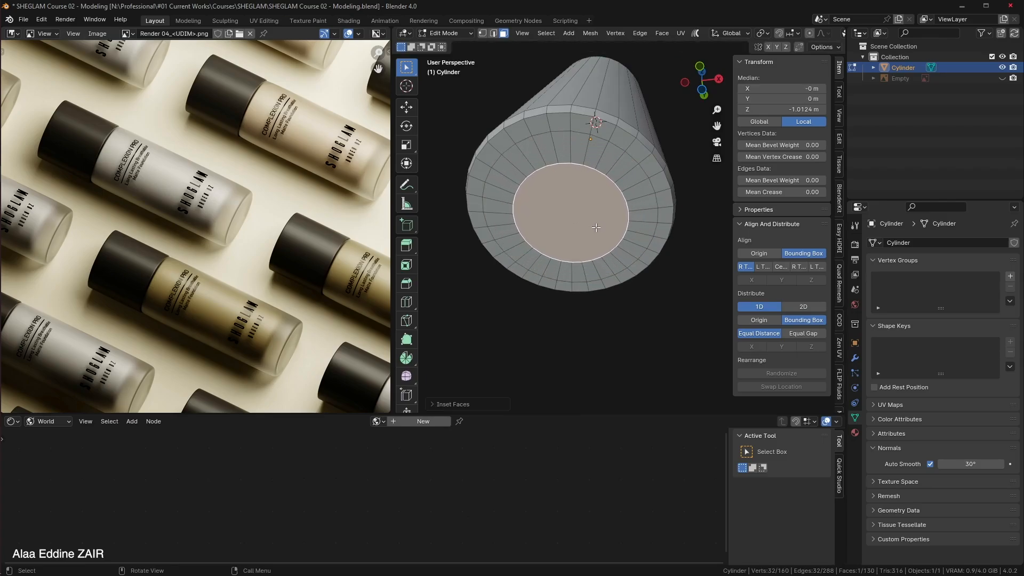
pyautogui.press('i')
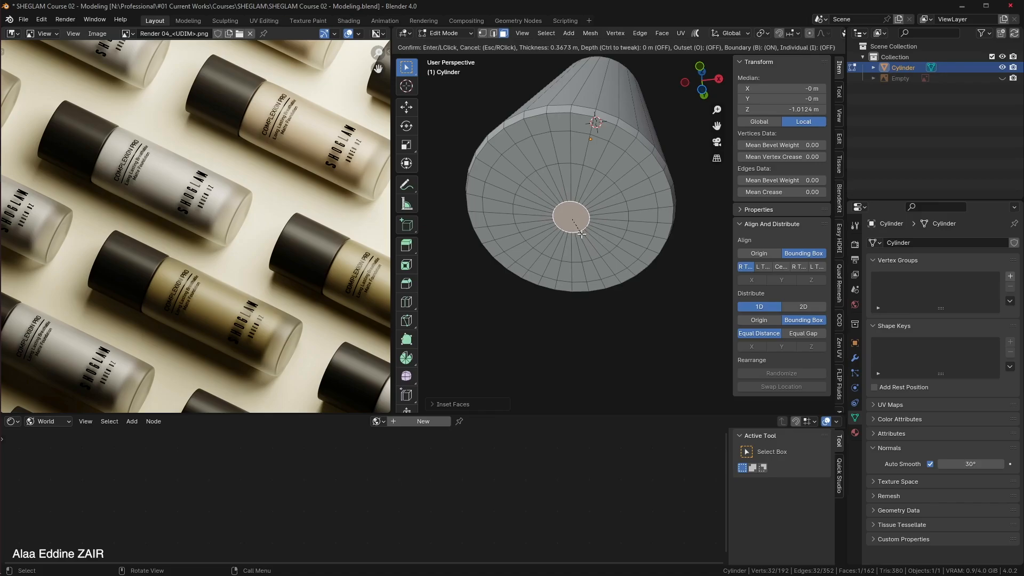
pyautogui.click(579, 233)
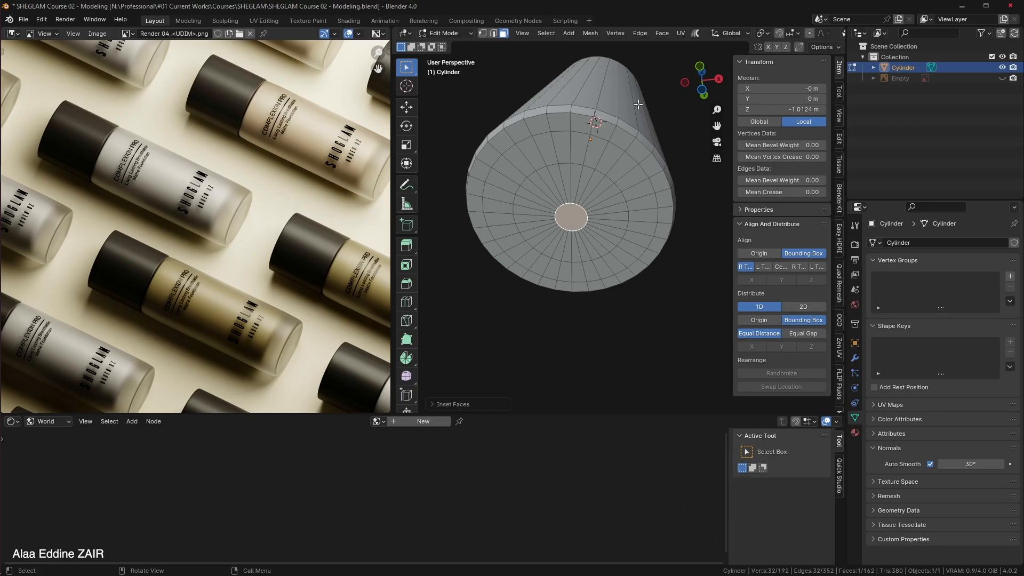
# Scale the small central bottom face to 0 around the Median Point pivot.
pyautogui.scroll(-5, 655, 34)
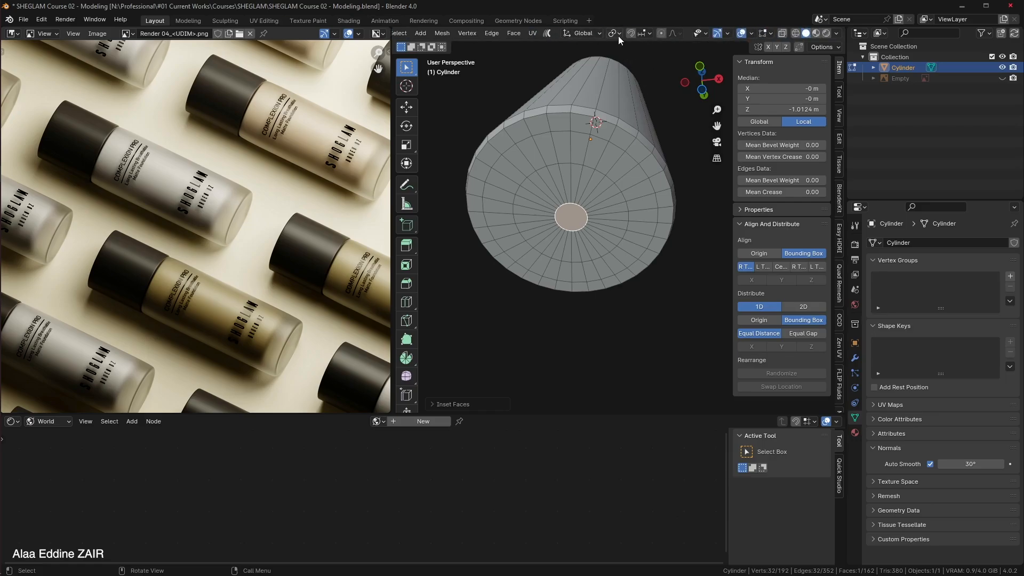
pyautogui.click(617, 32)
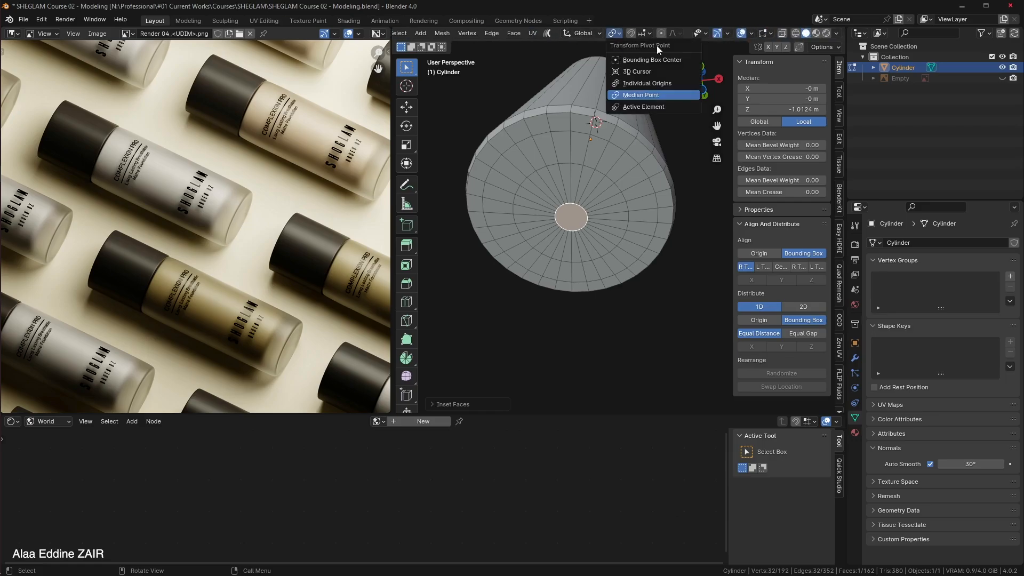
pyautogui.click(633, 96)
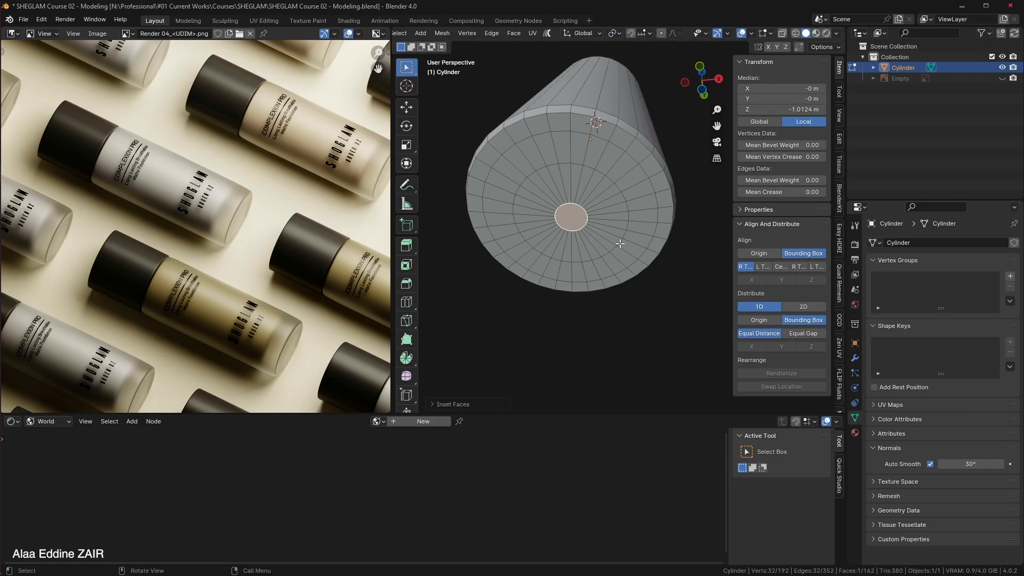
pyautogui.press('s')
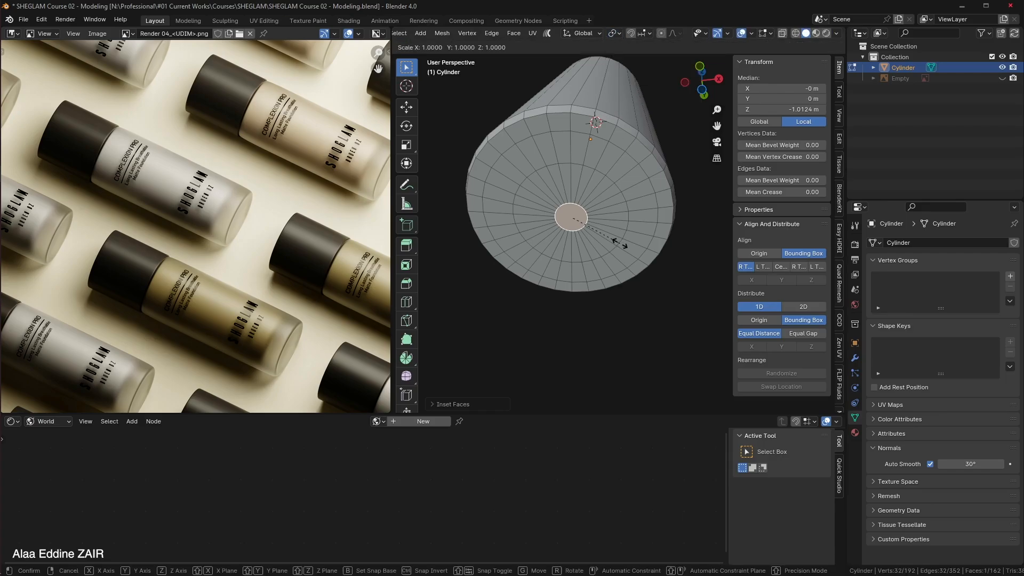
pyautogui.press('0')
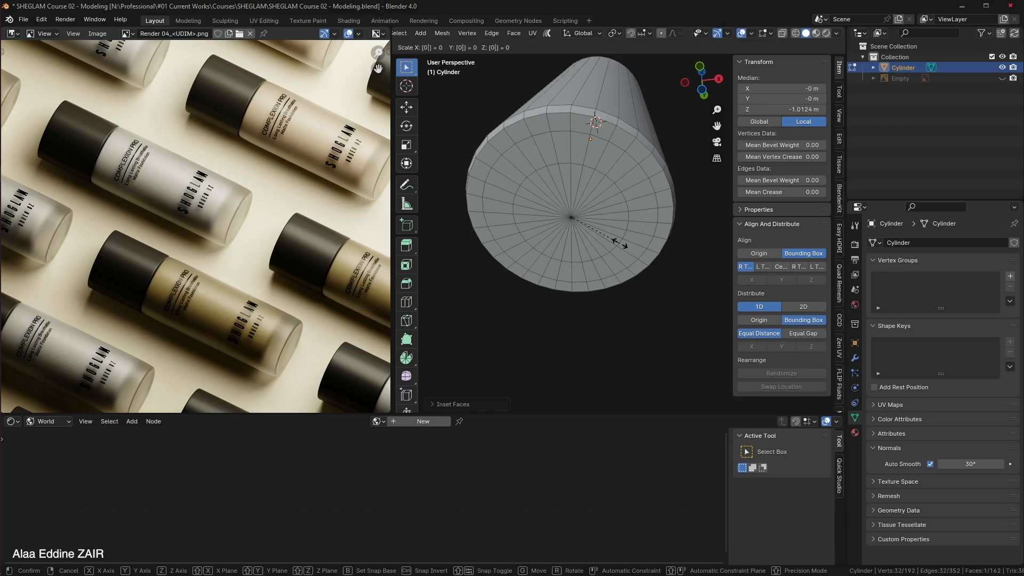
pyautogui.press('Return')
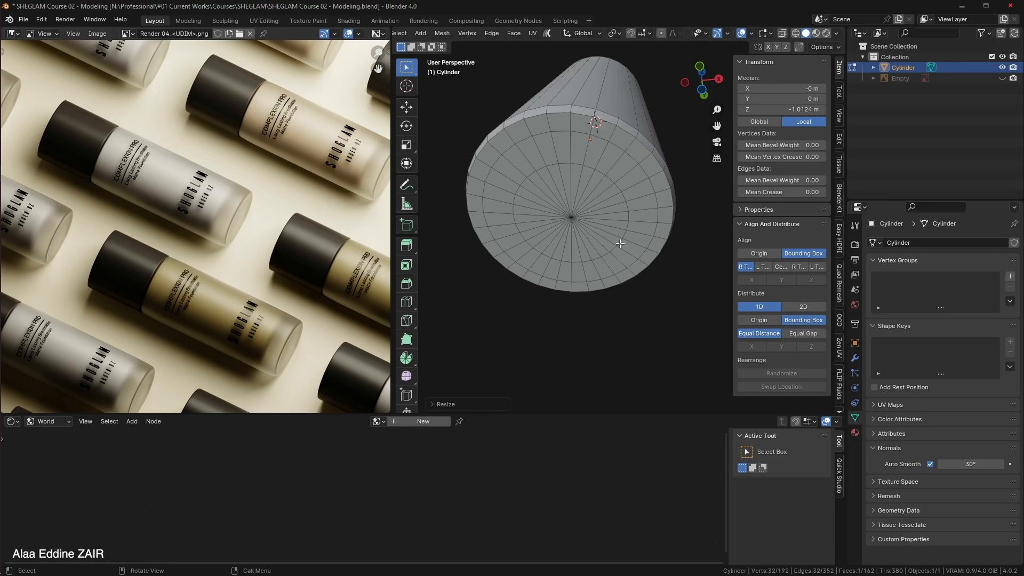
# Merge the collapsed vertices at the base's centre by distance and save the file.
pyautogui.press('m')
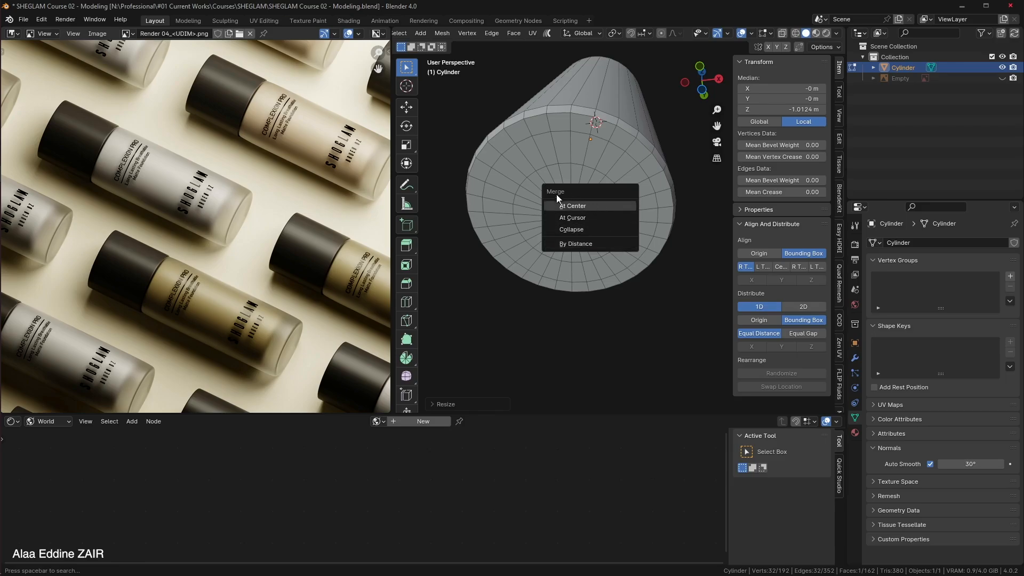
pyautogui.click(607, 244)
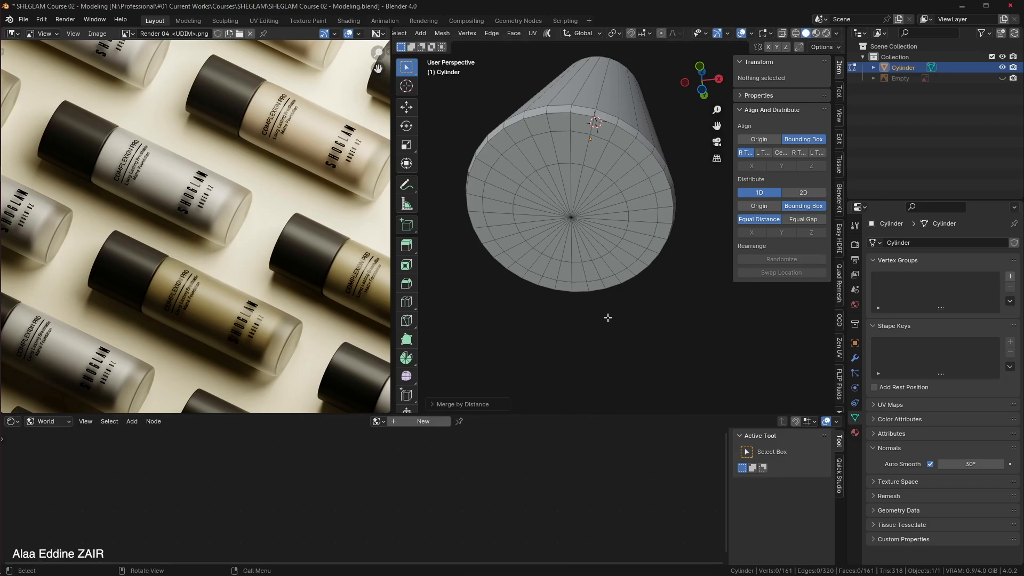
pyautogui.hotkey('ctrl', 's')
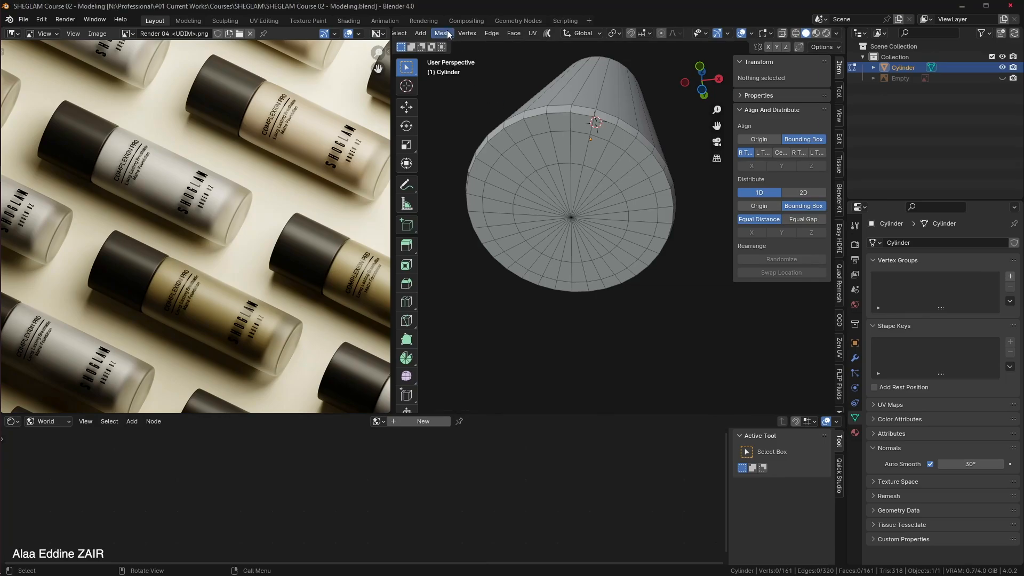
# Raise the base's centre vertex and its two surrounding vertex rings about 0.0257 m along Z, and show the reference image.
pyautogui.scroll(5, 447, 30)
pyautogui.click(481, 34)
pyautogui.click(572, 218)
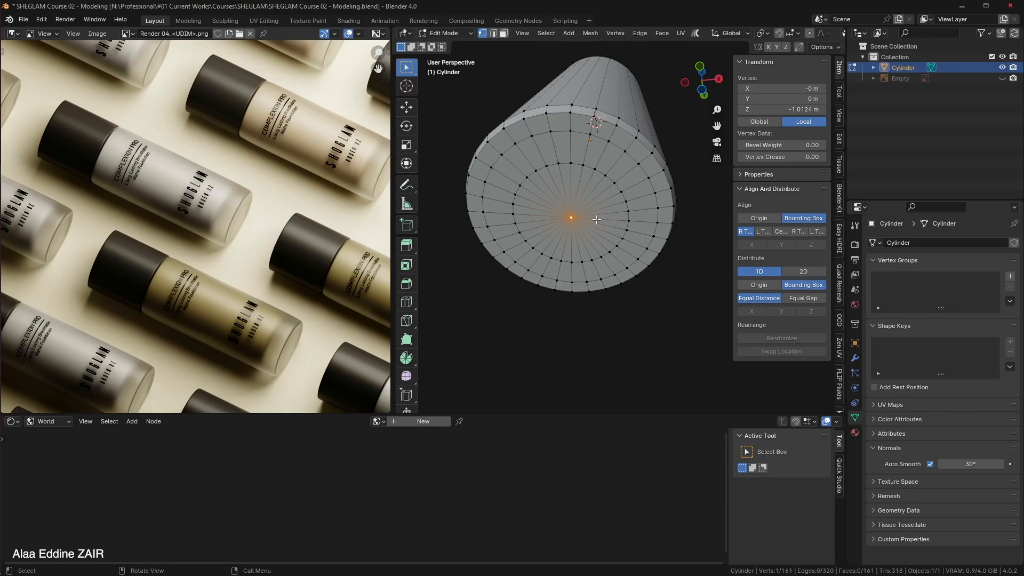
pyautogui.press('ctrl+KP_Add')
pyautogui.press('ctrl+KP_Add')
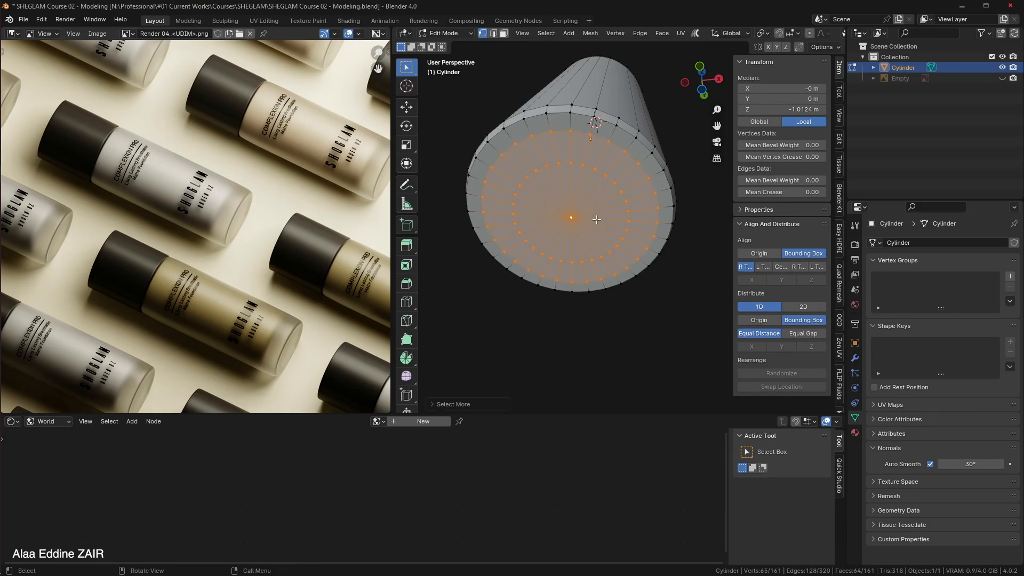
pyautogui.moveTo(679, 162); pyautogui.dragTo(680, 171, button='middle')
pyautogui.press('g')
pyautogui.press('z')
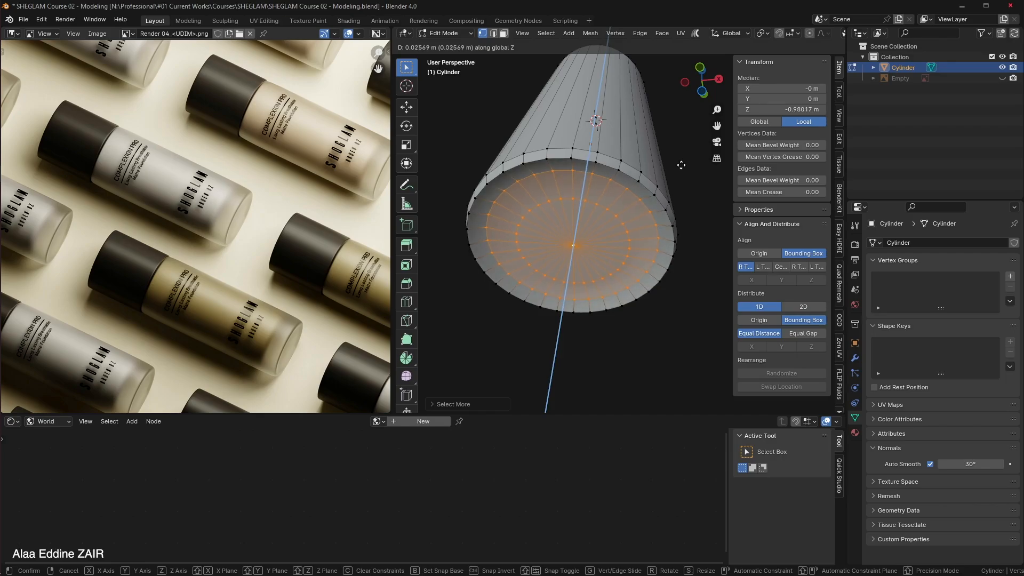
pyautogui.click(681, 165)
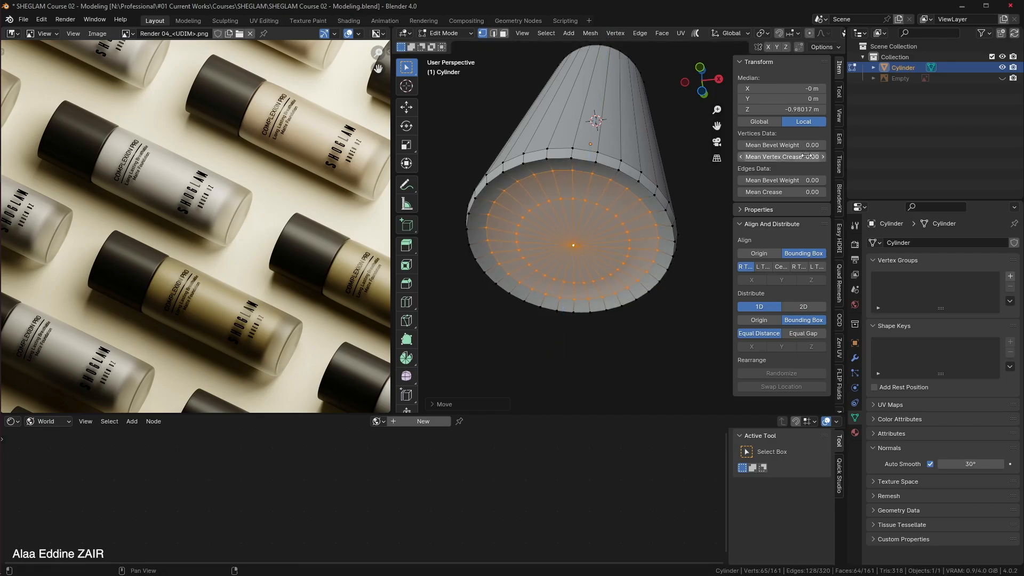
pyautogui.click(1003, 78)
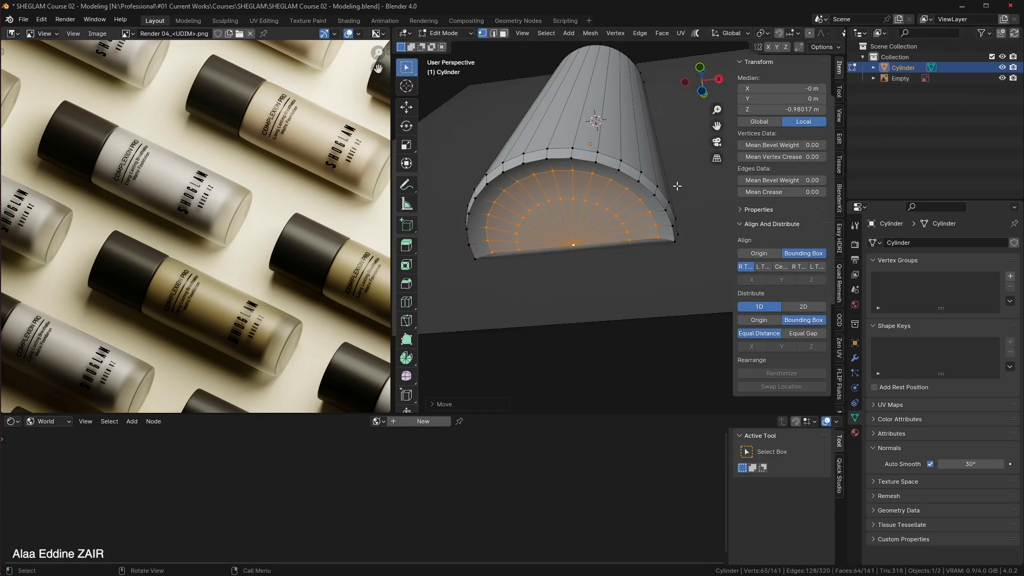
# Enable X-Ray shading at 0.500 in the front orthographic view, with the sidebar hidden, to see the reference through the cylinder.
pyautogui.press('KP_1')
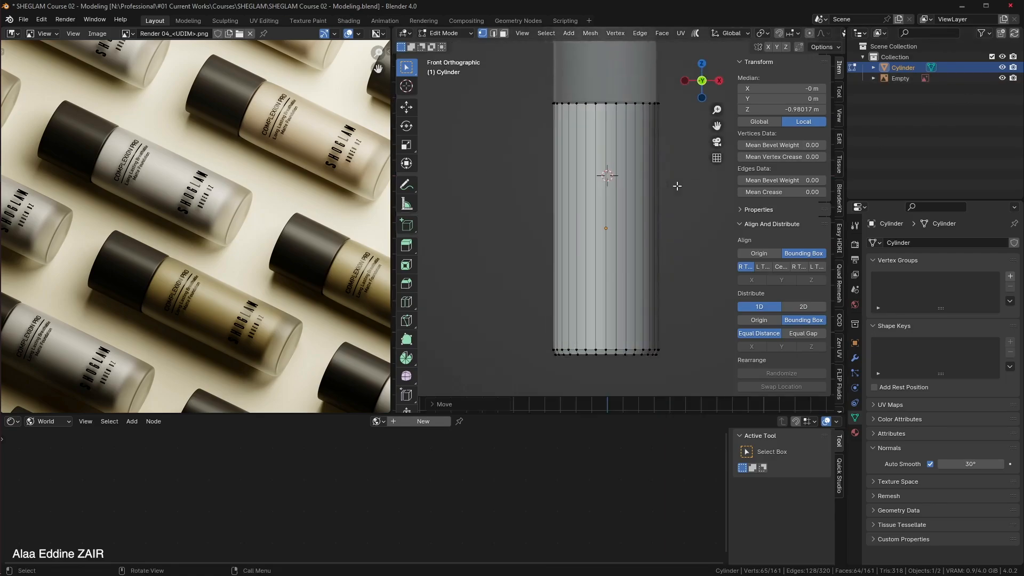
pyautogui.scroll(4, 677, 186)
pyautogui.keyDown('shift'); pyautogui.moveTo(708, 238); pyautogui.dragTo(714, 103, button='middle'); pyautogui.keyUp('shift')
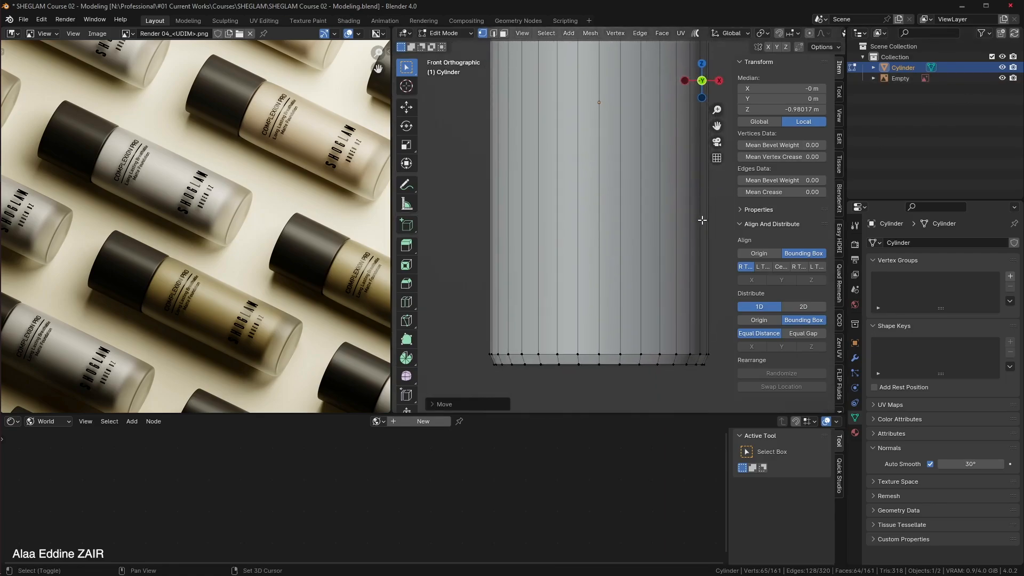
pyautogui.keyDown('shift'); pyautogui.moveTo(702, 220); pyautogui.dragTo(665, 173, button='middle'); pyautogui.keyUp('shift')
pyautogui.scroll(3, 682, 213)
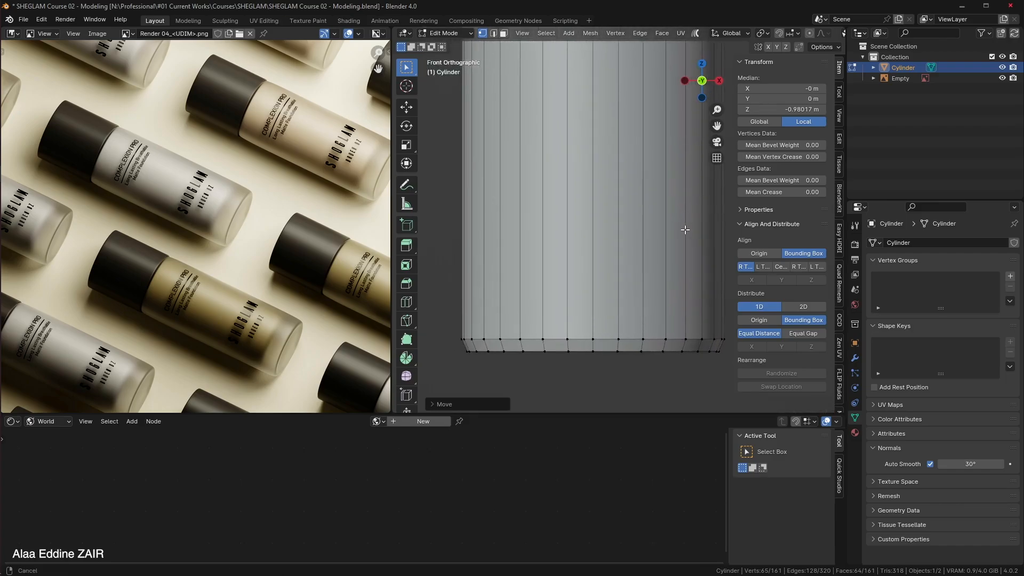
pyautogui.press('n')
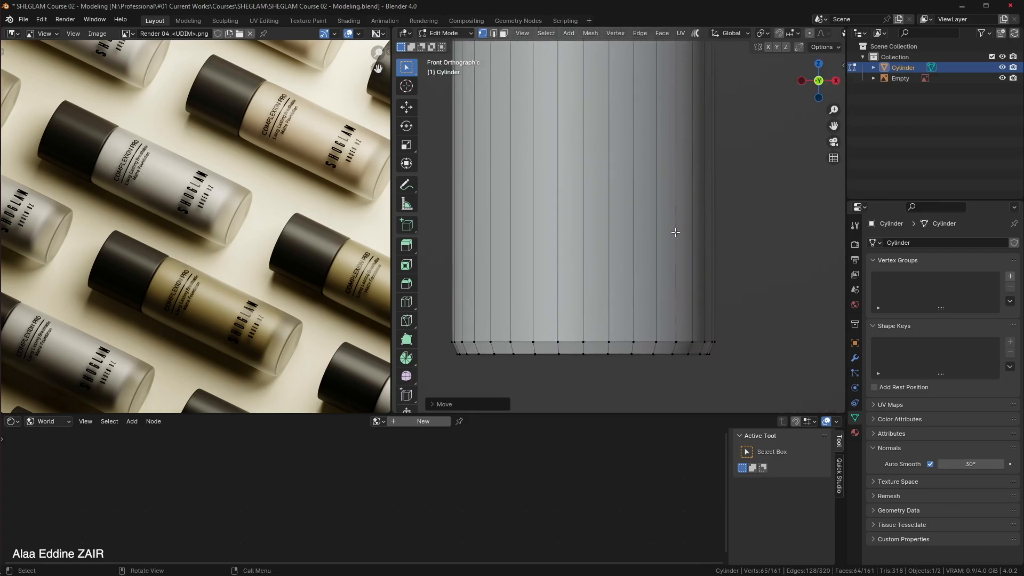
pyautogui.keyDown('shift'); pyautogui.moveTo(677, 231); pyautogui.dragTo(722, 229, button='middle'); pyautogui.keyUp('shift')
pyautogui.scroll(-5, 709, 32)
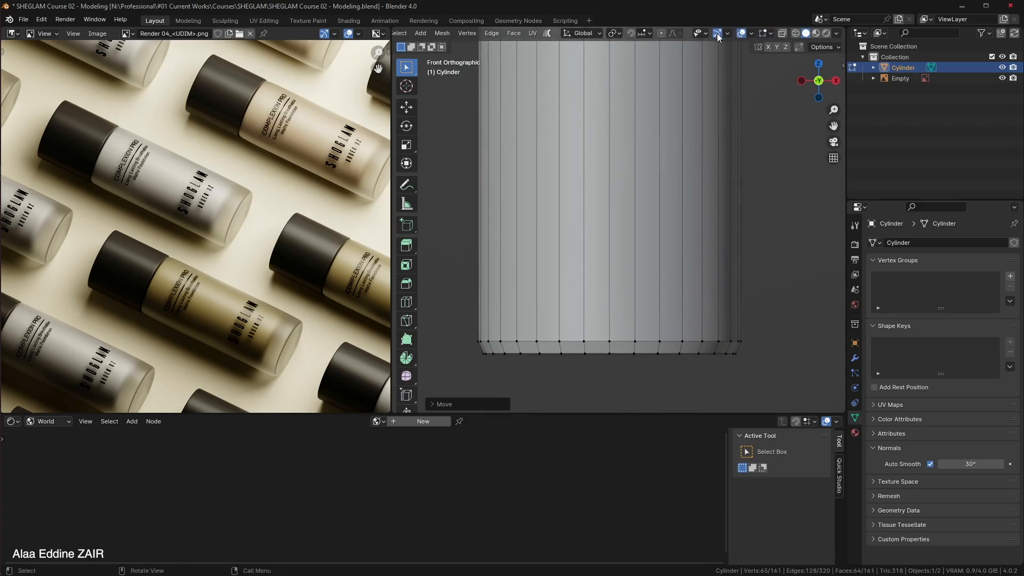
pyautogui.click(836, 33)
pyautogui.click(776, 289)
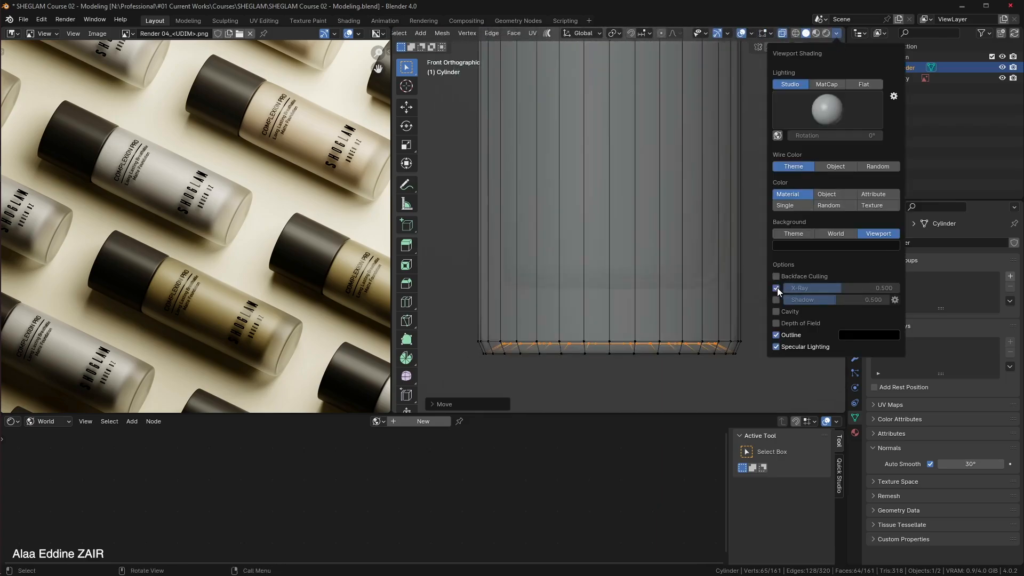
# Lower the selected base recess vertices slightly along Z, comparing the corner with the reference by briefly hiding the cylinder before and after.
pyautogui.scroll(3, 553, 263)
pyautogui.scroll(1, 554, 263)
pyautogui.keyDown('shift'); pyautogui.moveTo(564, 261); pyautogui.dragTo(652, 258, button='middle'); pyautogui.keyUp('shift')
pyautogui.scroll(3, 567, 272)
pyautogui.keyDown('shift'); pyautogui.moveTo(578, 267); pyautogui.dragTo(645, 221, button='middle'); pyautogui.keyUp('shift')
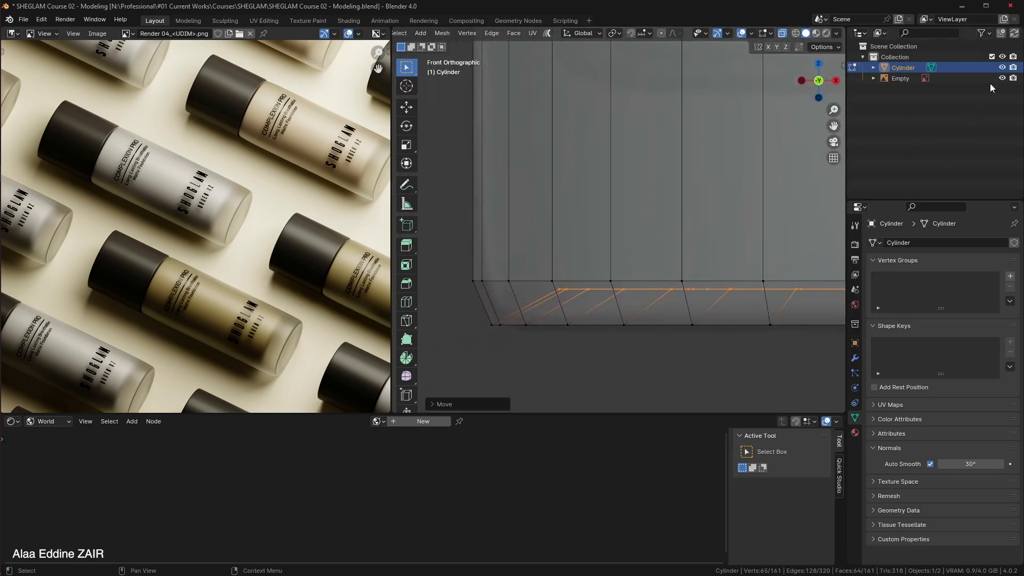
pyautogui.click(1003, 68)
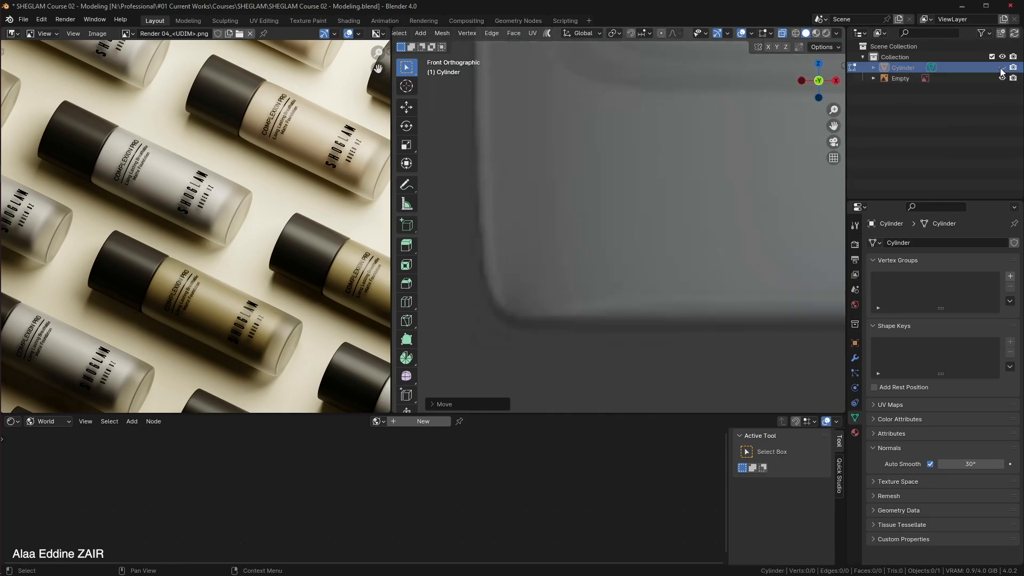
pyautogui.click(1003, 69)
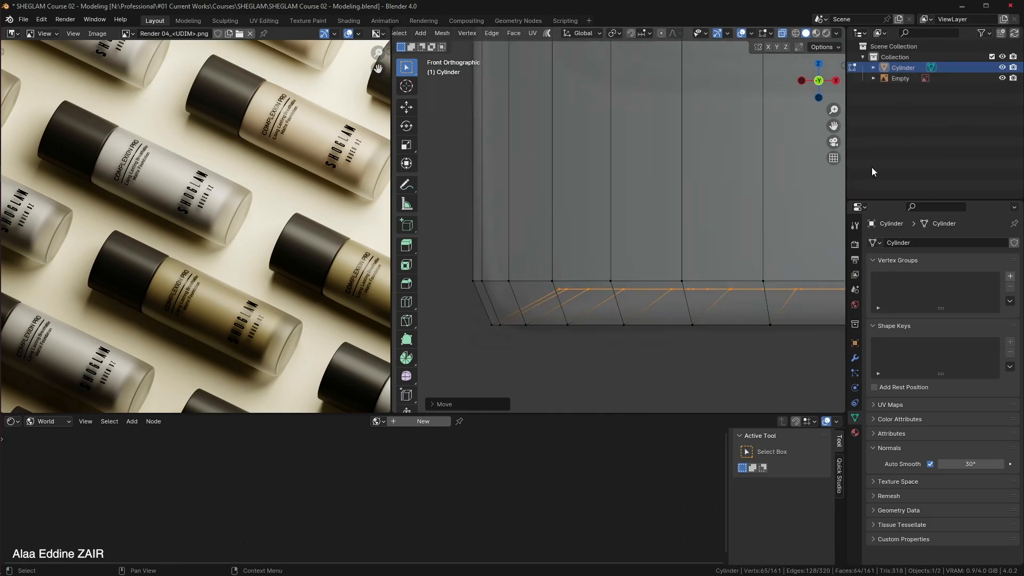
pyautogui.press('g')
pyautogui.press('z')
pyautogui.click(732, 319)
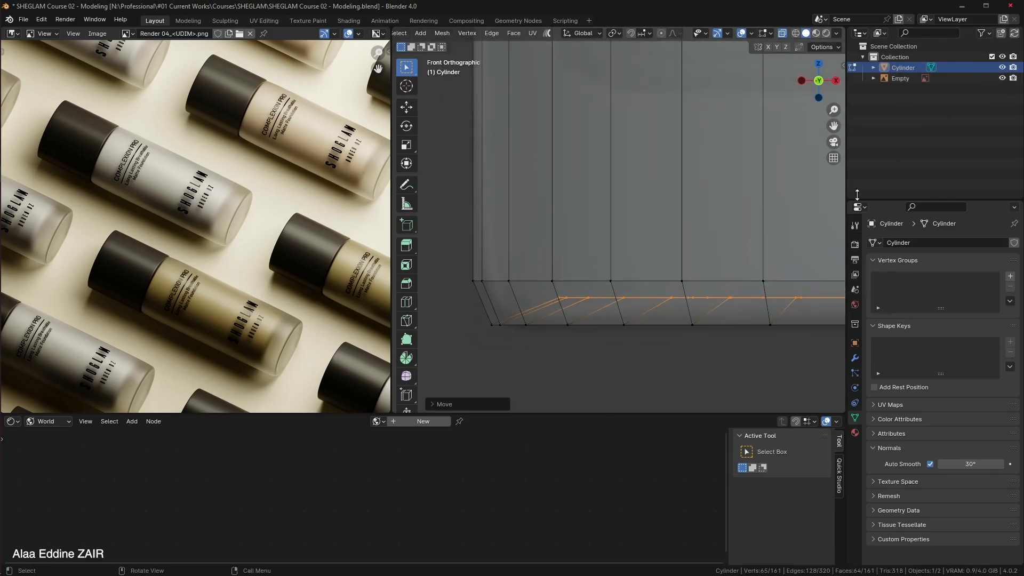
pyautogui.click(1003, 68)
pyautogui.click(1003, 68)
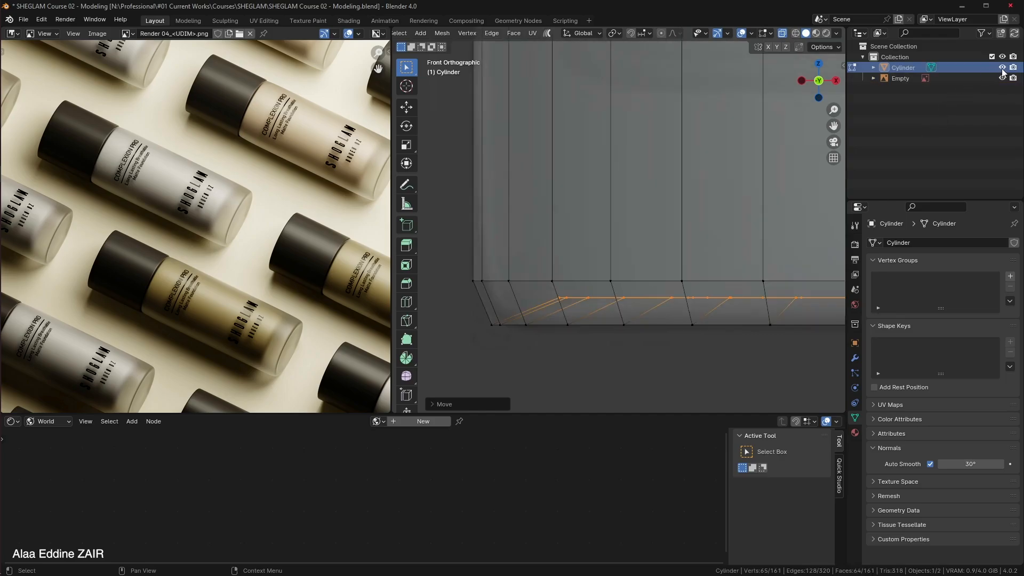
# Turn off X-Ray shading, hide the Empty reference image, and return the cylinder to Object Mode.
pyautogui.scroll(-4, 641, 190)
pyautogui.moveTo(641, 189)
pyautogui.mouseDown(button='middle')
pyautogui.moveTo(686, 210)
pyautogui.moveTo(631, 177)
pyautogui.moveTo(662, 235)
pyautogui.moveTo(673, 213)
pyautogui.mouseUp(button='middle')
pyautogui.click(836, 33)
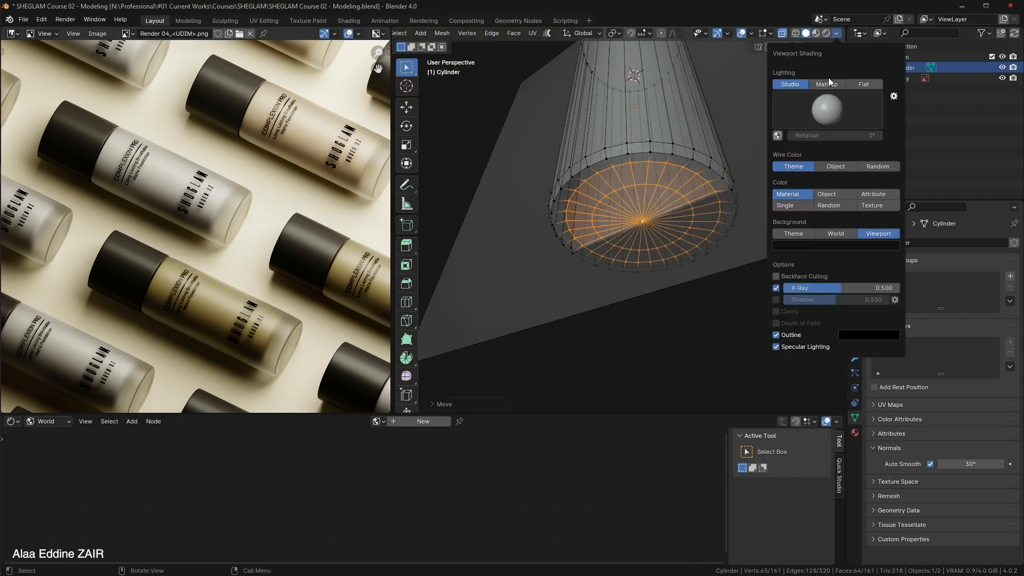
pyautogui.click(776, 288)
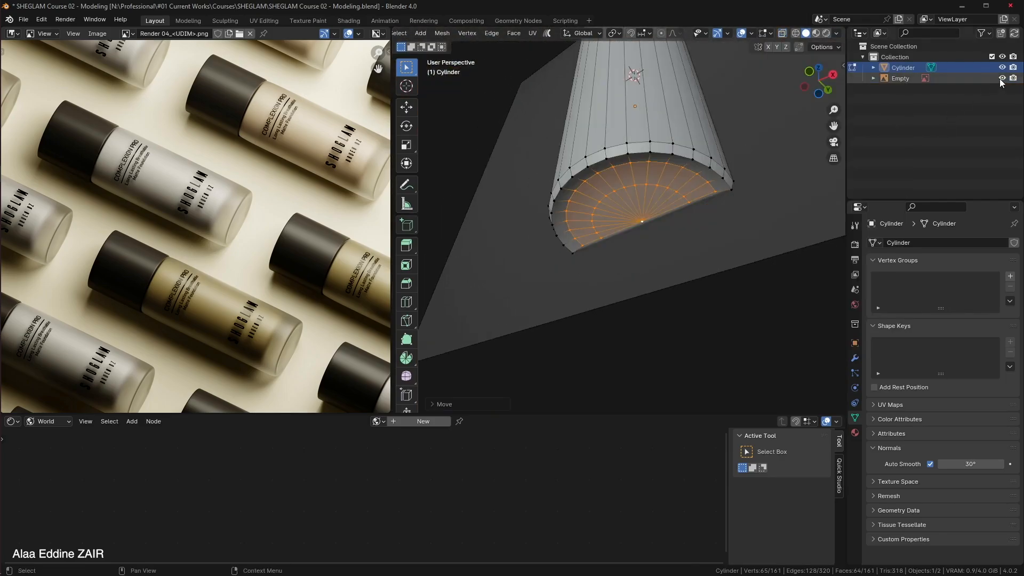
pyautogui.click(1002, 78)
pyautogui.moveTo(703, 189); pyautogui.dragTo(634, 206, button='middle')
pyautogui.moveTo(755, 250); pyautogui.dragTo(770, 255, button='middle')
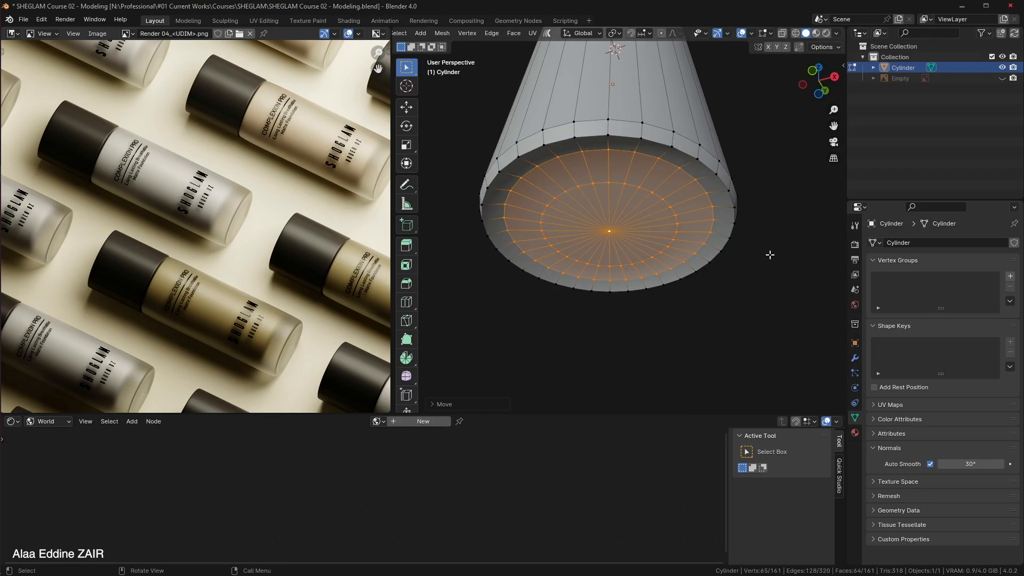
pyautogui.press('Tab')
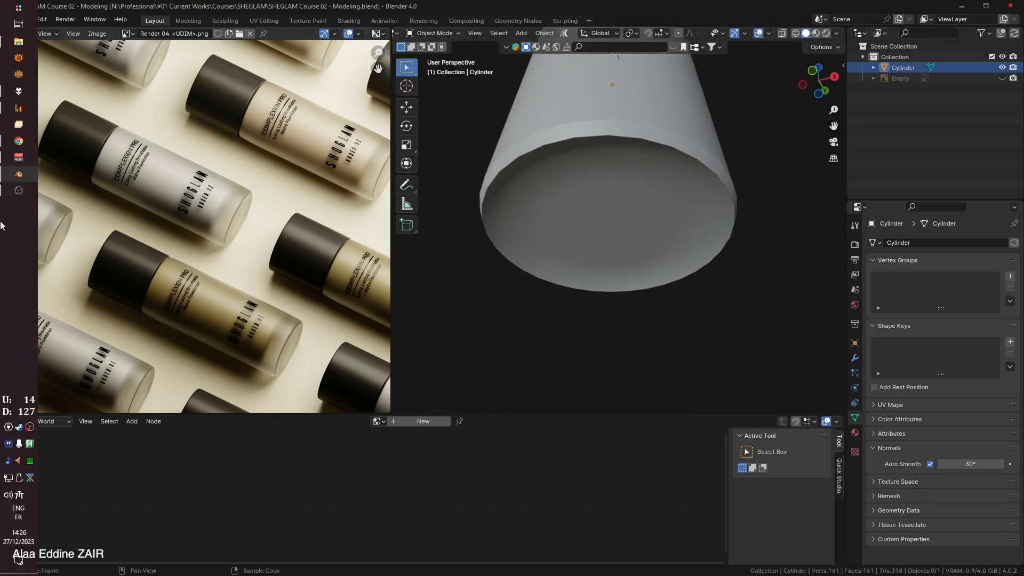
pyautogui.click(18, 41)
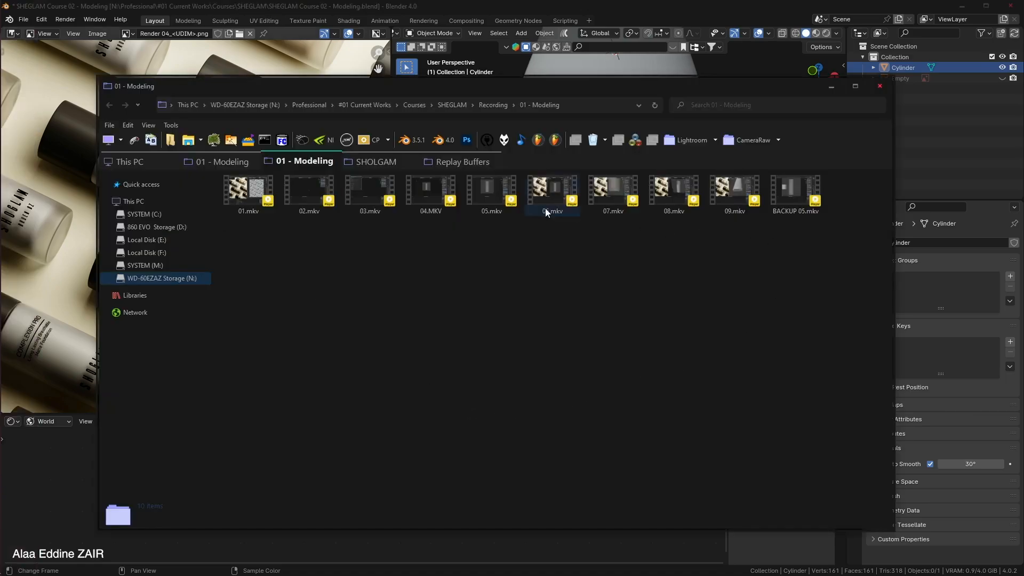
pyautogui.click(472, 161)
pyautogui.scroll(-5, 587, 394)
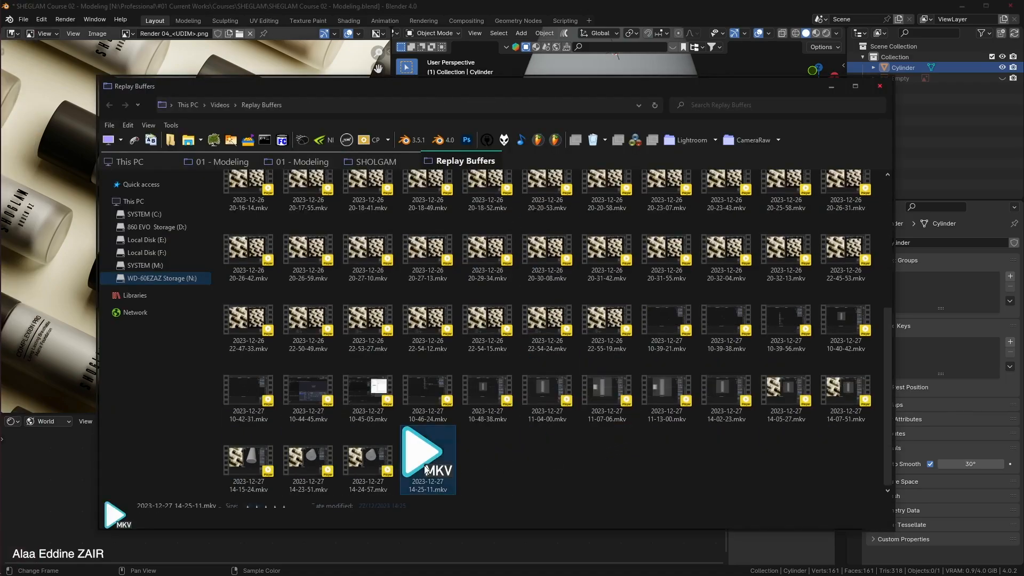
pyautogui.click(318, 161)
pyautogui.moveTo(318, 160); pyautogui.dragTo(488, 291)
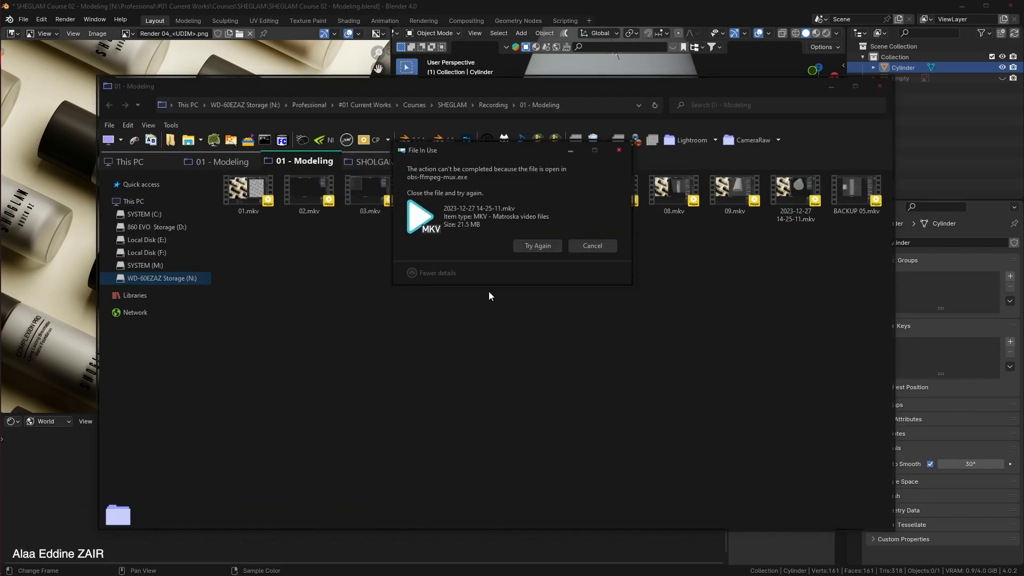
pyautogui.press('Escape')
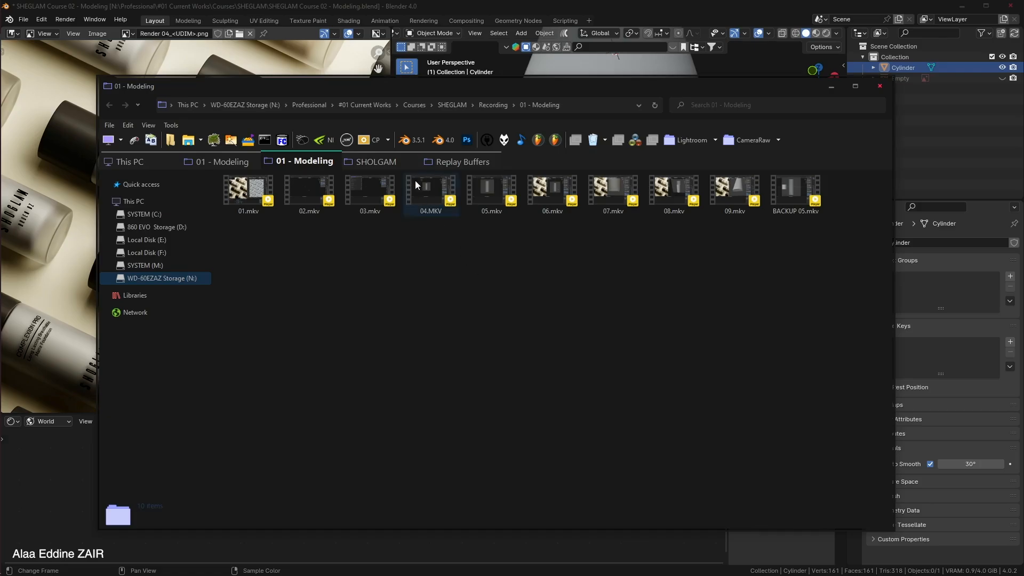
pyautogui.click(449, 162)
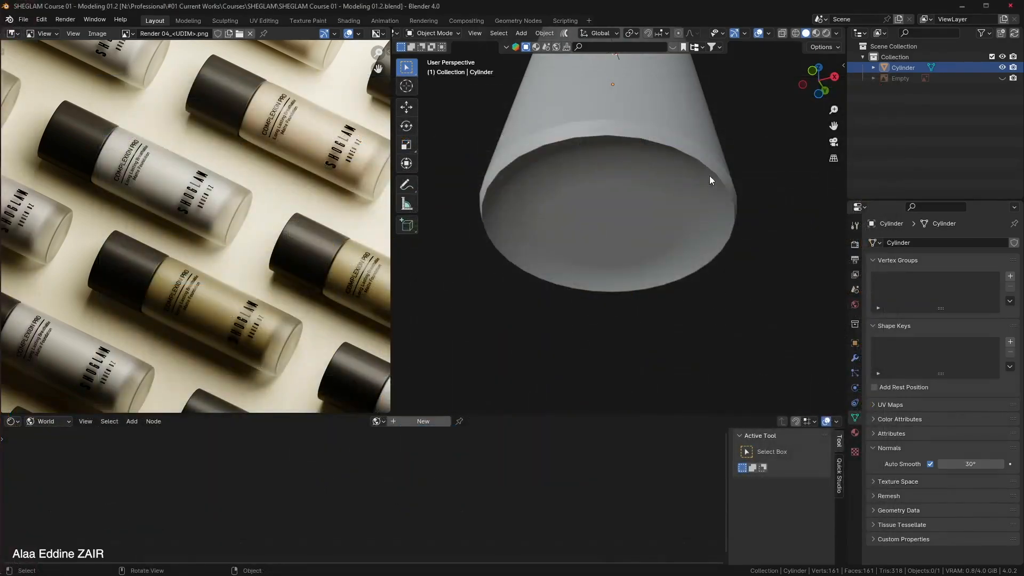
# Add a Subdivision Surface modifier to the cylinder and set its viewport levels to 4.
pyautogui.click(706, 148)
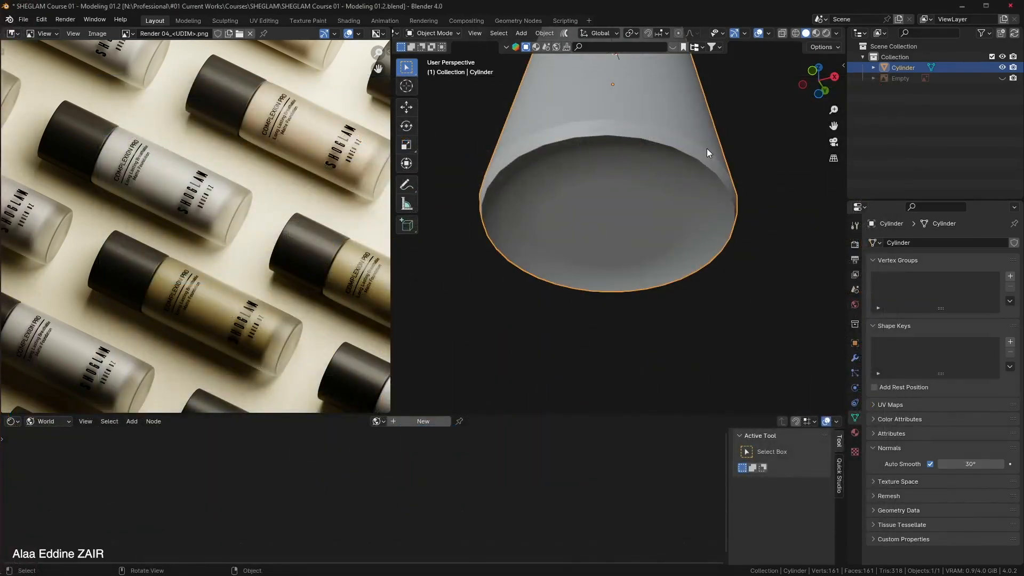
pyautogui.click(857, 359)
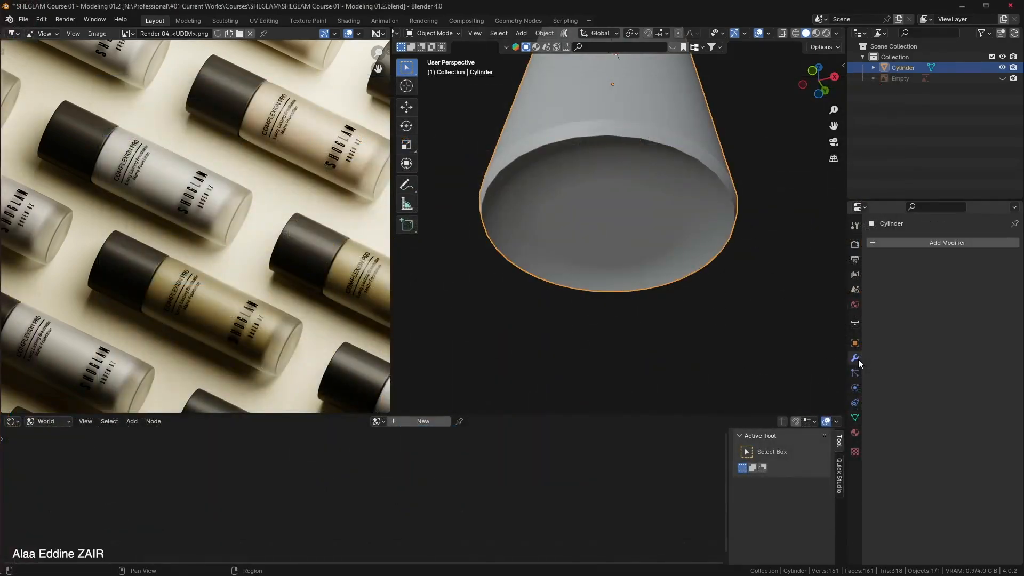
pyautogui.click(920, 241)
pyautogui.click(917, 243)
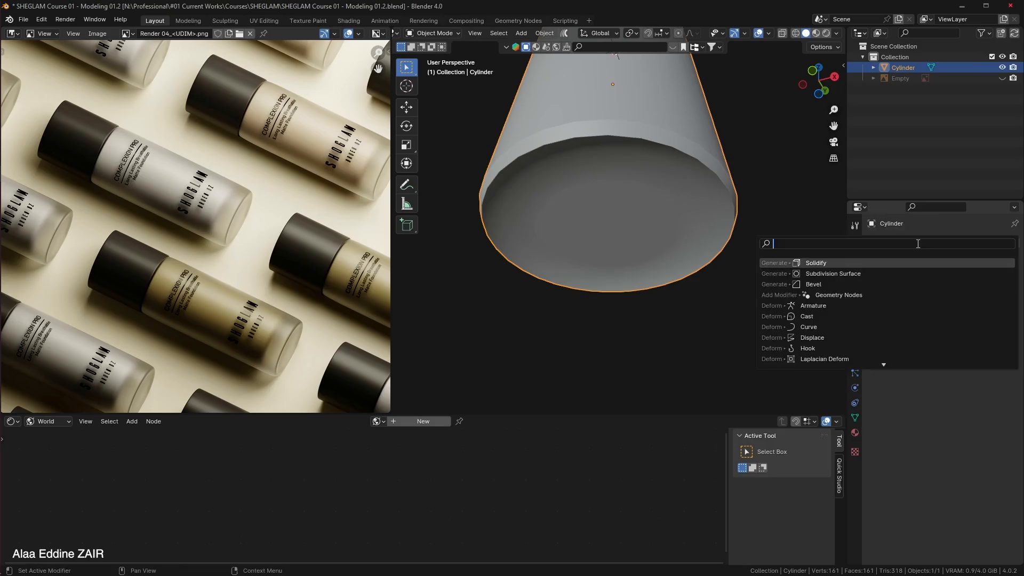
pyautogui.write('Sub')
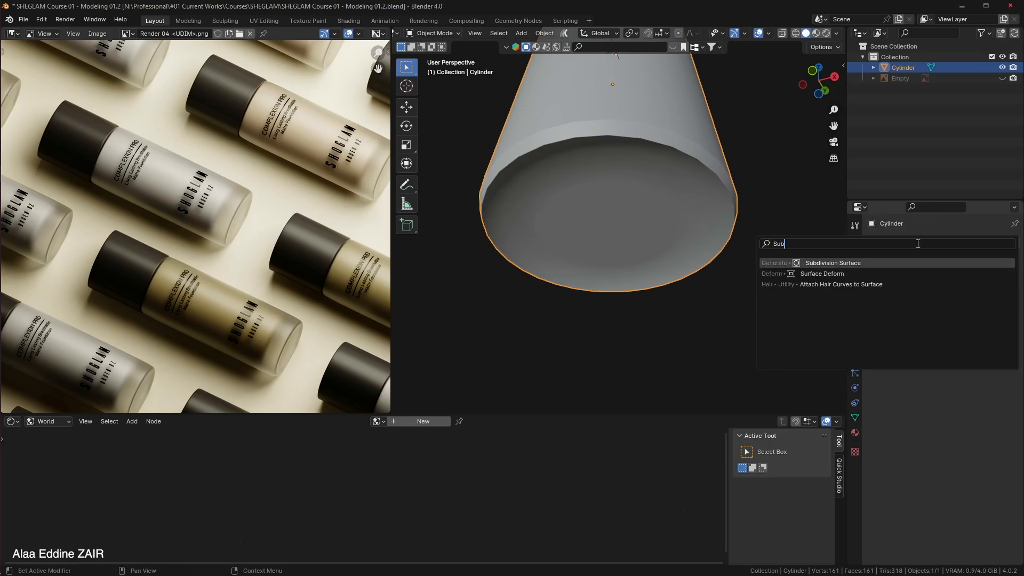
pyautogui.click(848, 262)
pyautogui.click(1001, 303)
pyautogui.click(1000, 303)
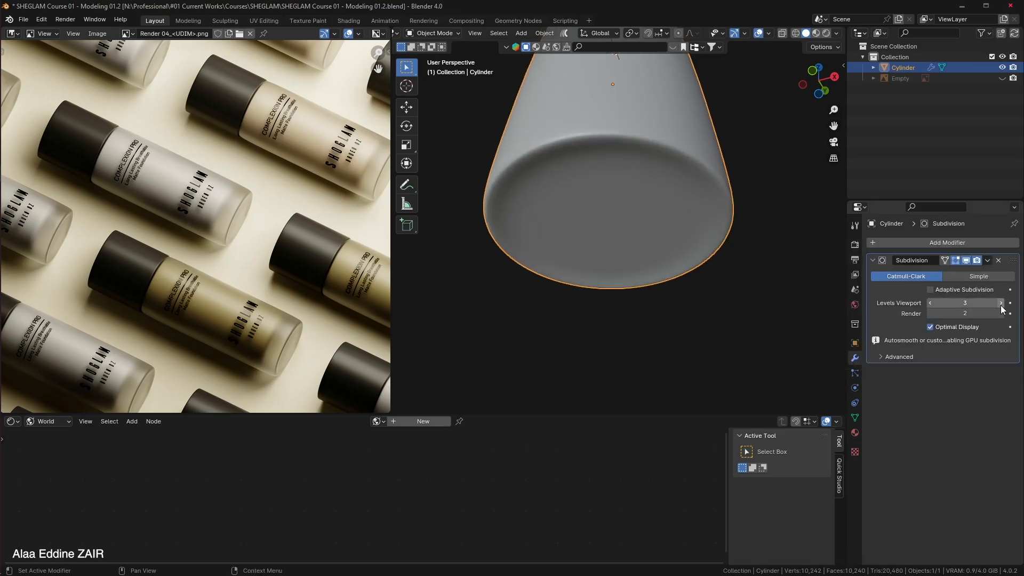
# Examine the subdivided bottle's base, sides and top from several angles and in the front view.
pyautogui.moveTo(742, 254)
pyautogui.mouseDown(button='middle')
pyautogui.moveTo(722, 268)
pyautogui.moveTo(717, 247)
pyautogui.moveTo(661, 278)
pyautogui.moveTo(742, 268)
pyautogui.mouseUp(button='middle')
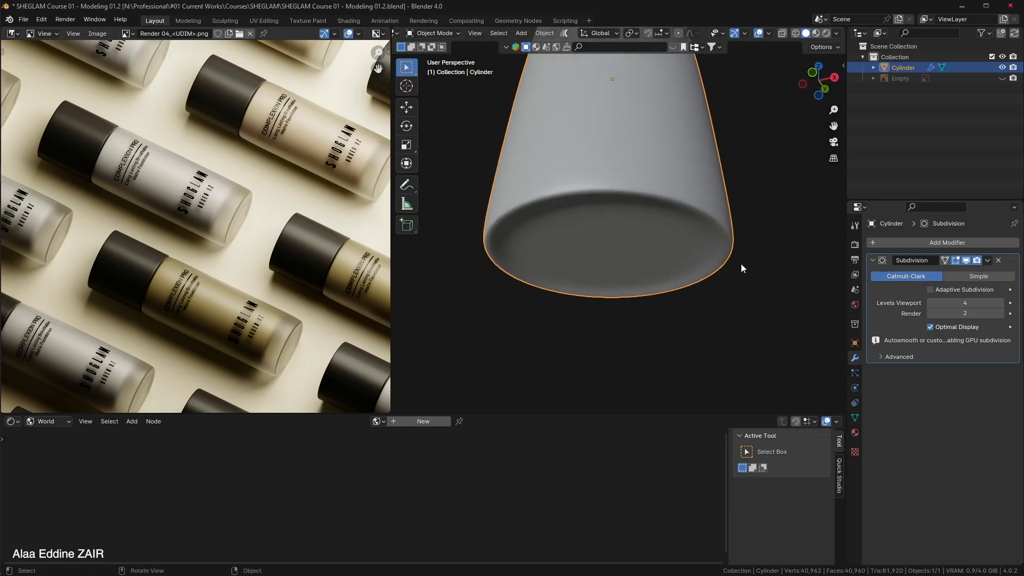
pyautogui.moveTo(745, 165); pyautogui.dragTo(713, 286, button='middle')
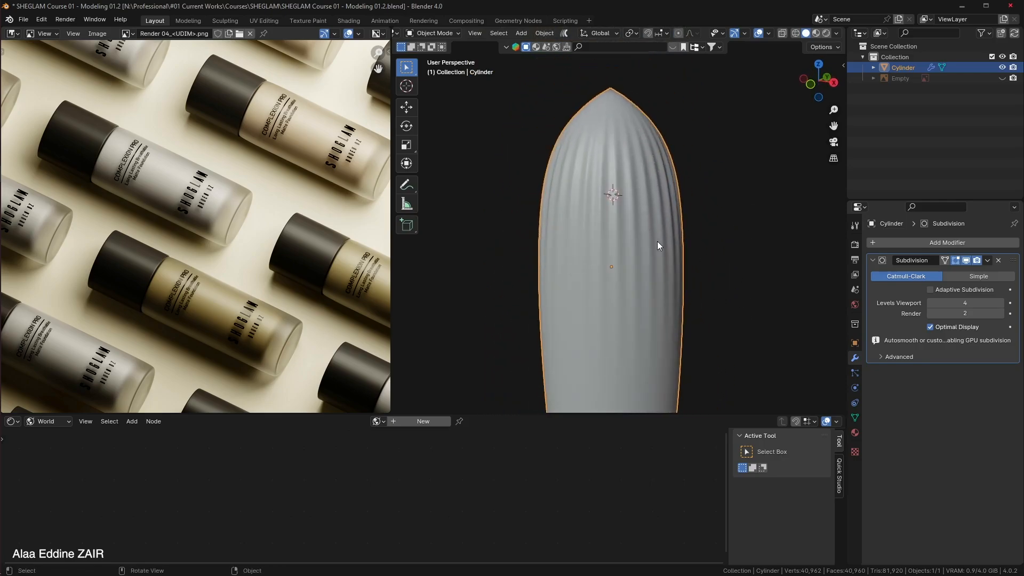
pyautogui.moveTo(657, 240)
pyautogui.mouseDown(button='middle')
pyautogui.moveTo(737, 224)
pyautogui.moveTo(598, 219)
pyautogui.moveTo(706, 223)
pyautogui.moveTo(641, 223)
pyautogui.moveTo(663, 192)
pyautogui.moveTo(644, 235)
pyautogui.mouseUp(button='middle')
pyautogui.scroll(-4, 642, 229)
pyautogui.scroll(5, 644, 238)
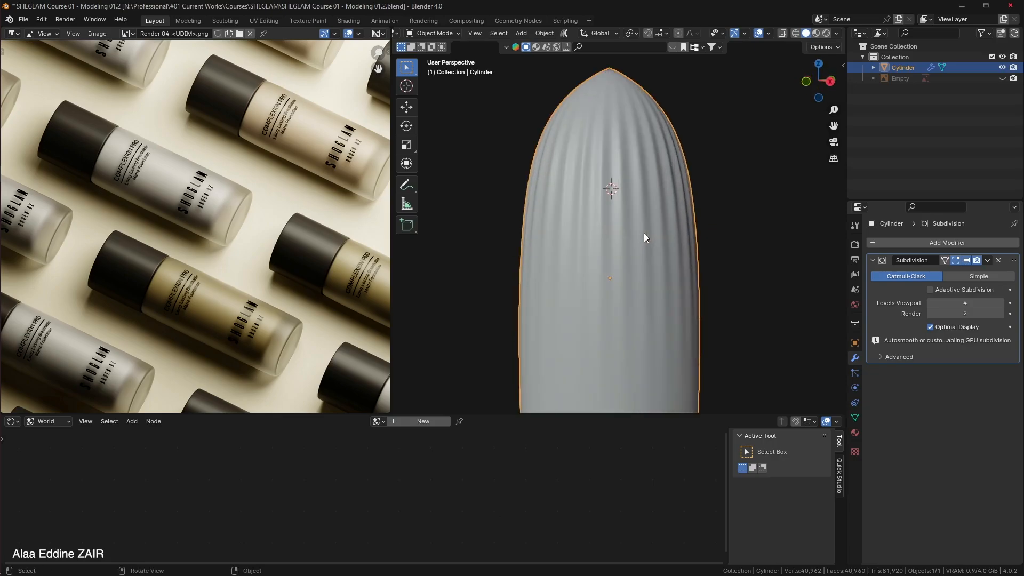
pyautogui.press('KP_1')
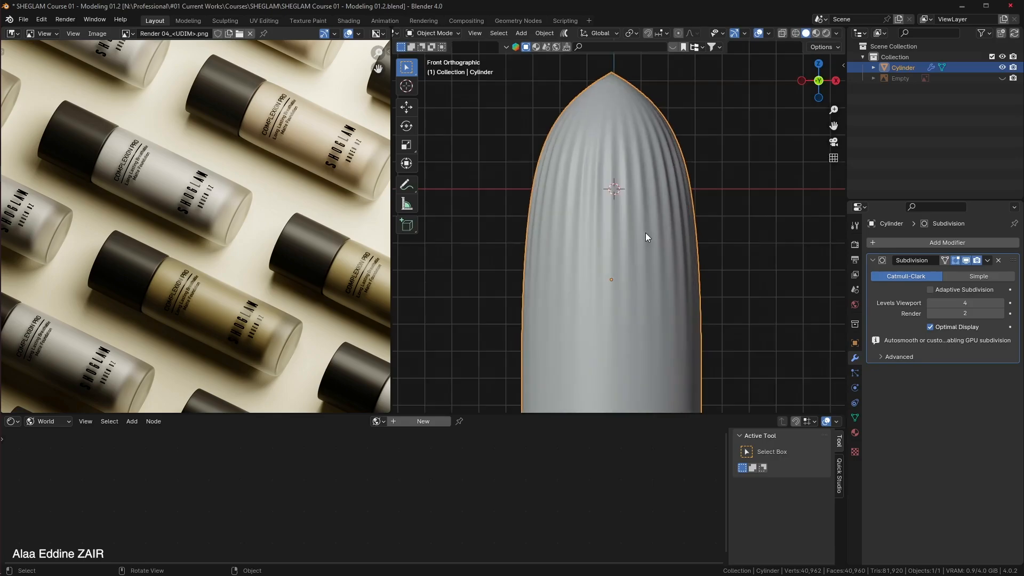
pyautogui.scroll(-4, 646, 233)
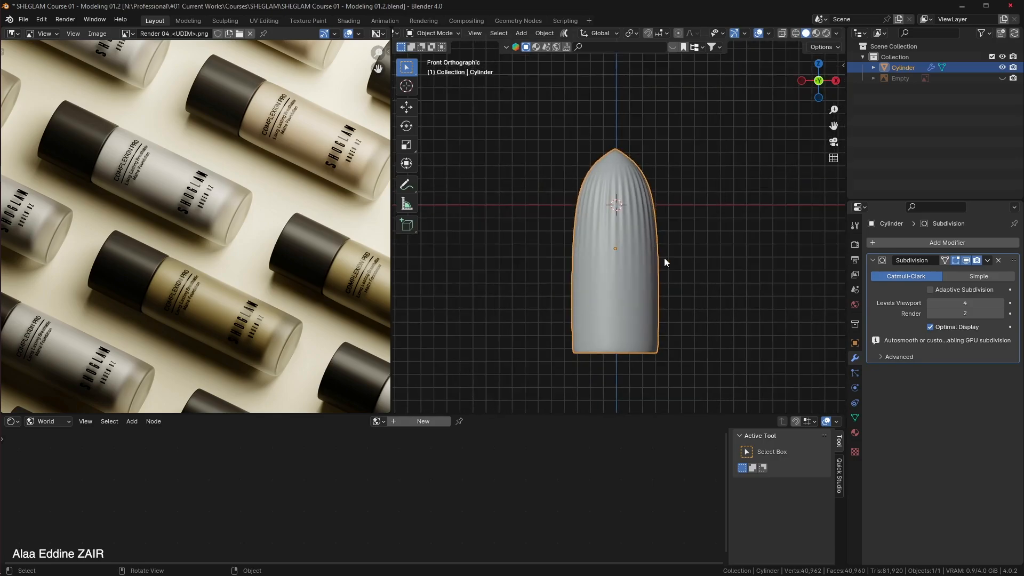
# In Edit Mode, add six evenly spaced horizontal loop cuts around the cylinder body without sliding them.
pyautogui.press('Tab')
pyautogui.moveTo(647, 296)
pyautogui.keyDown('shift'); pyautogui.mouseDown(button='middle')
pyautogui.moveTo(629, 292)
pyautogui.moveTo(645, 301)
pyautogui.mouseUp(button='middle'); pyautogui.keyUp('shift')
pyautogui.scroll(2, 644, 300)
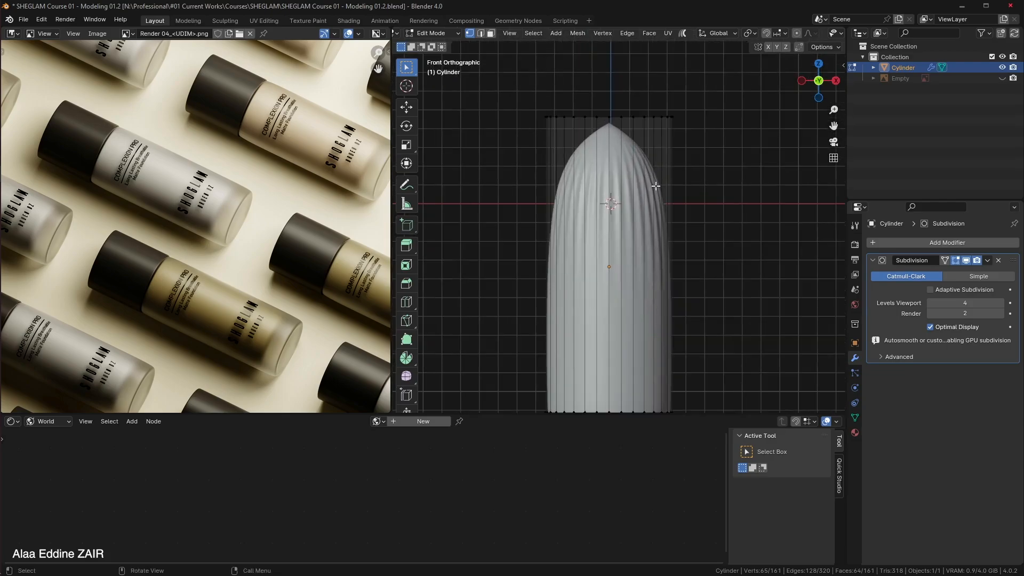
pyautogui.scroll(-2, 654, 199)
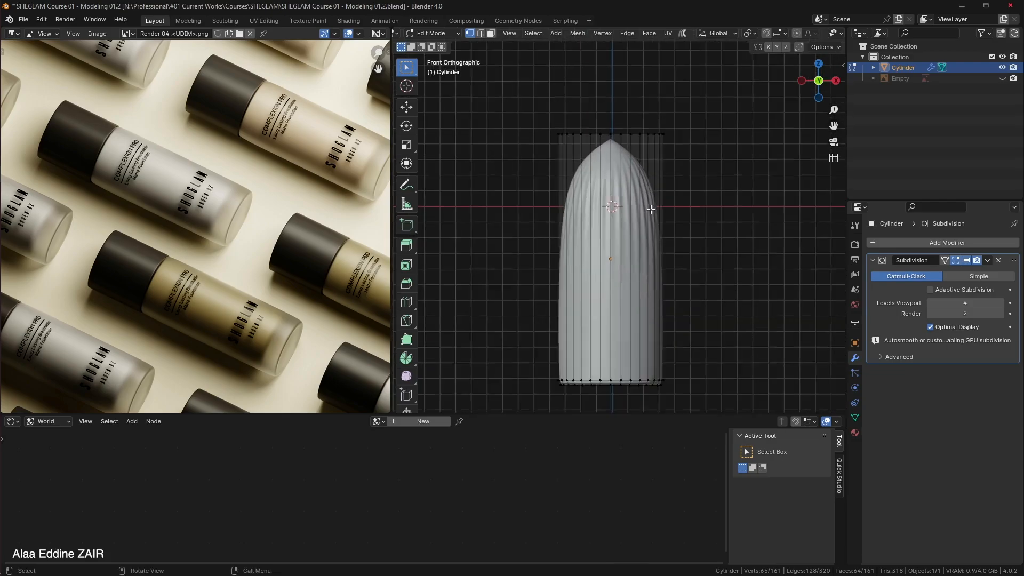
pyautogui.hotkey('ctrl', 'r')
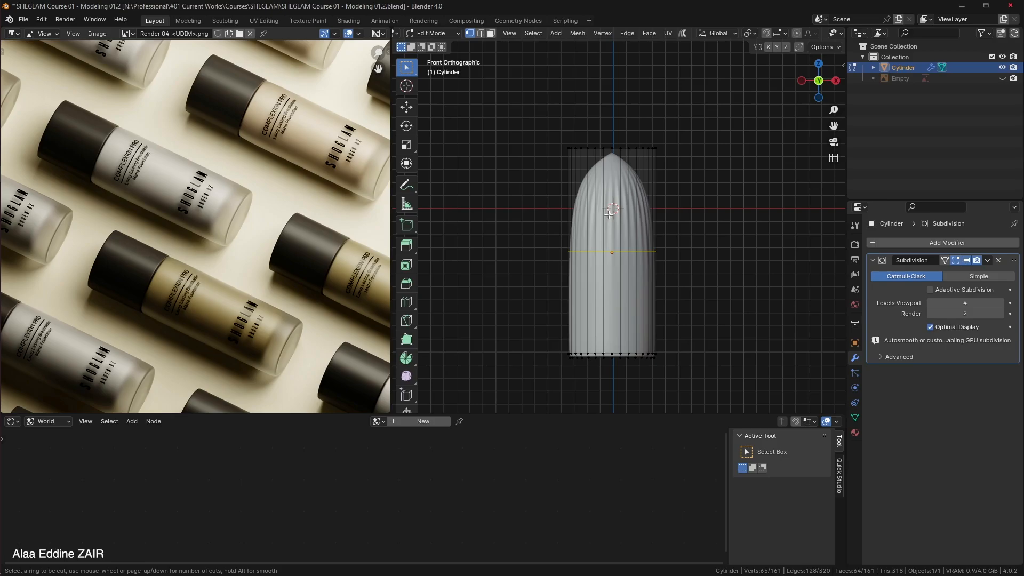
pyautogui.scroll(2, 639, 227)
pyautogui.scroll(2, 640, 227)
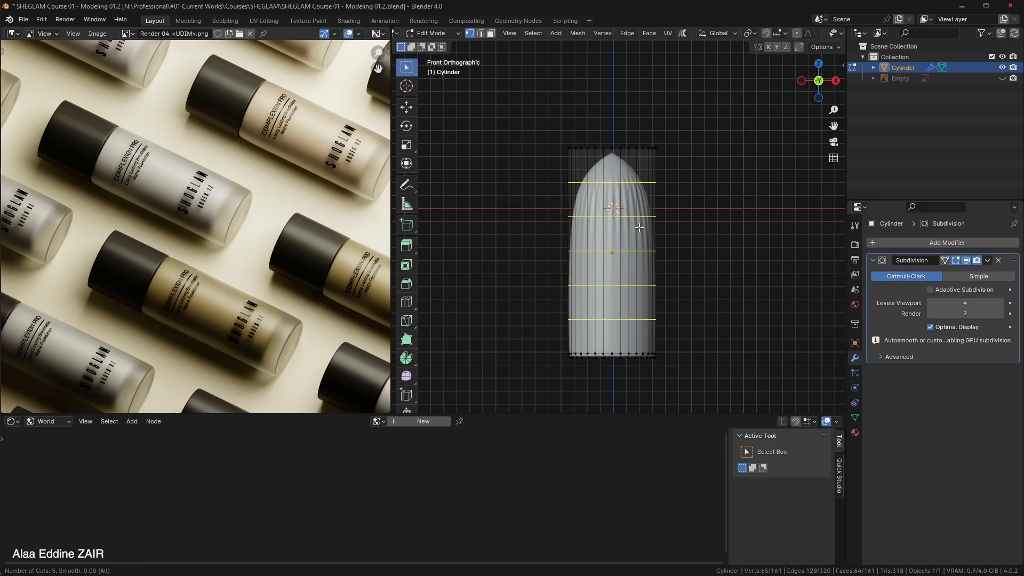
pyautogui.scroll(1, 639, 227)
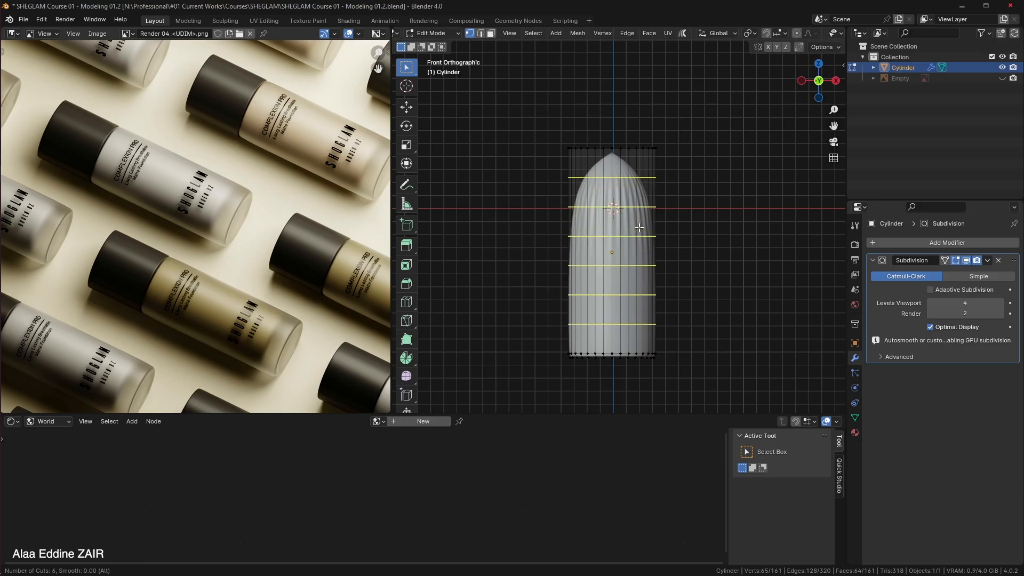
pyautogui.scroll(1, 639, 227)
pyautogui.scroll(-1, 639, 228)
pyautogui.click(639, 228)
pyautogui.rightClick(639, 227)
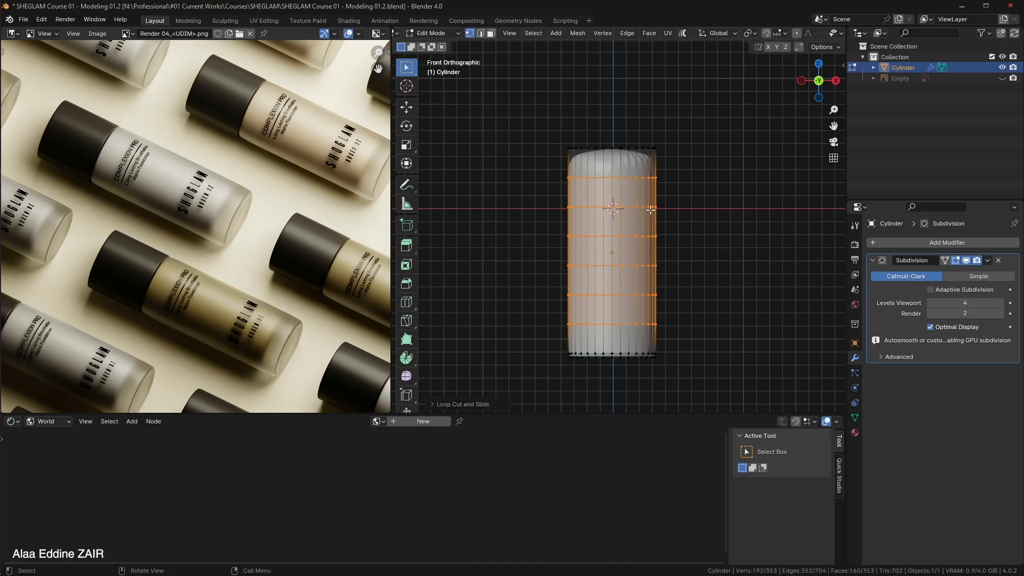
# Switch to face selection and select the cylinder's top face.
pyautogui.moveTo(695, 224); pyautogui.dragTo(650, 295, button='middle')
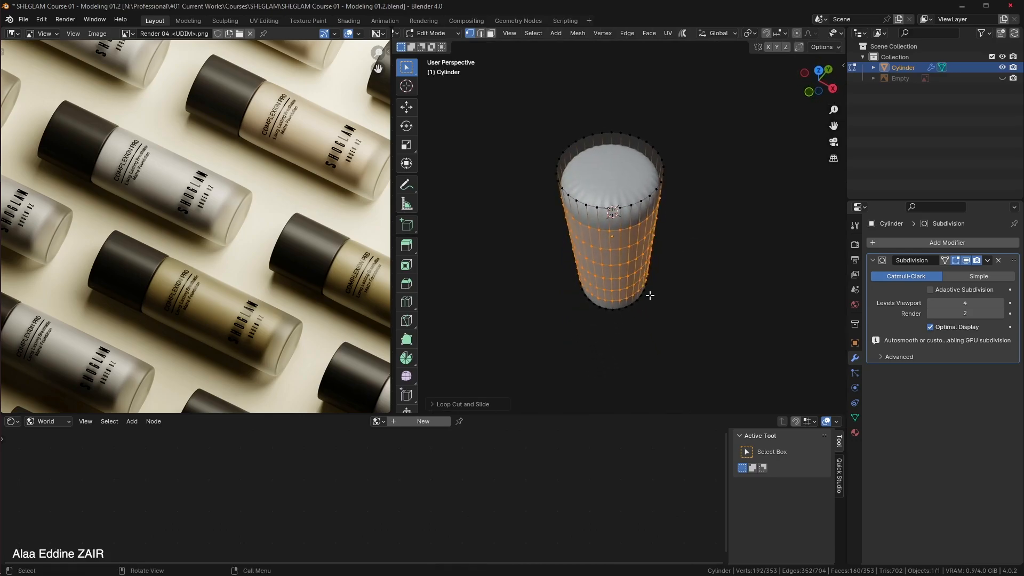
pyautogui.click(491, 33)
pyautogui.click(628, 165)
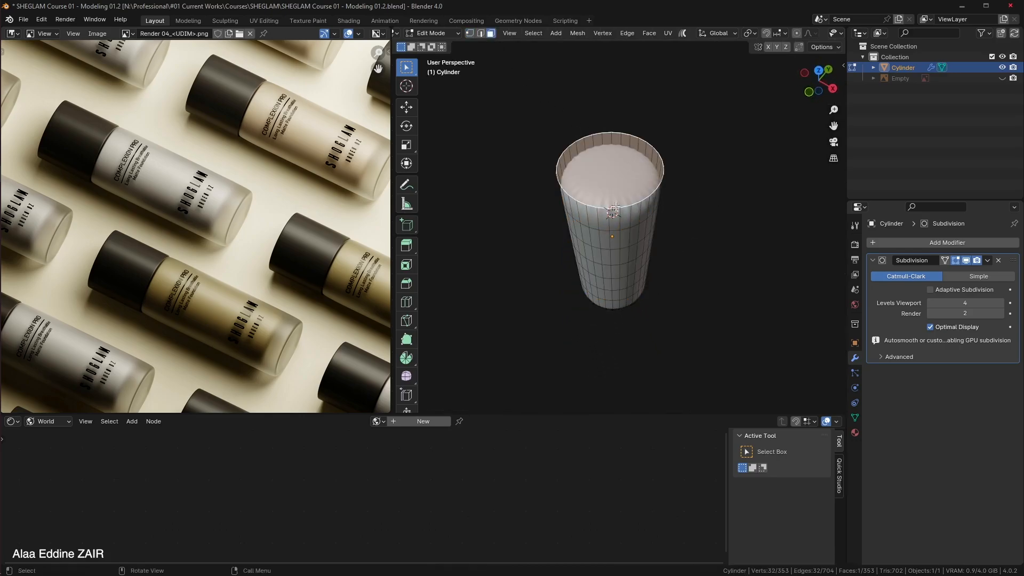
# Examine the inner bottle outline on the Empty reference image in front view with the cylinder hidden, and restore the cylinder's visibility without the reference.
pyautogui.click(1003, 78)
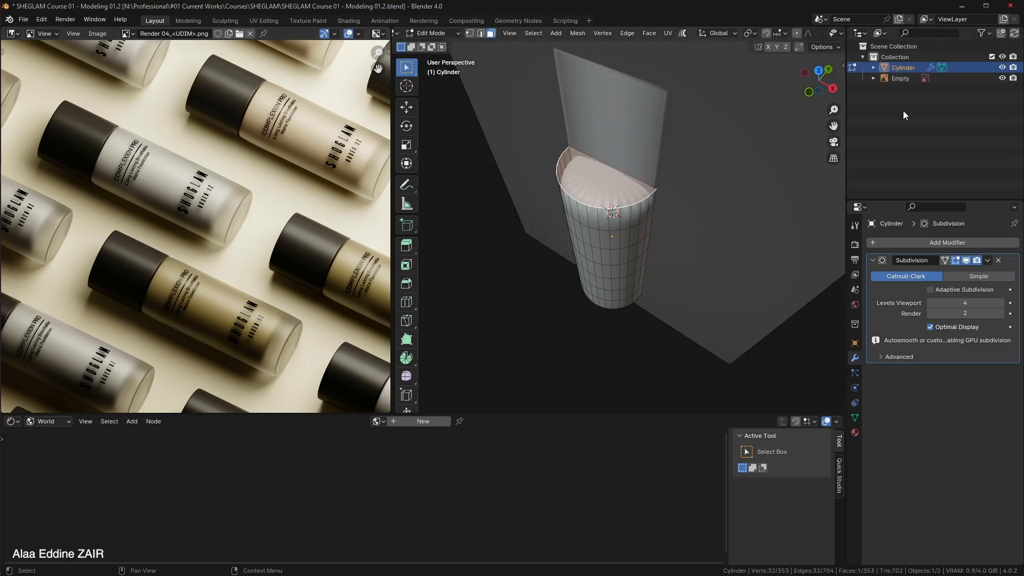
pyautogui.press('KP_1')
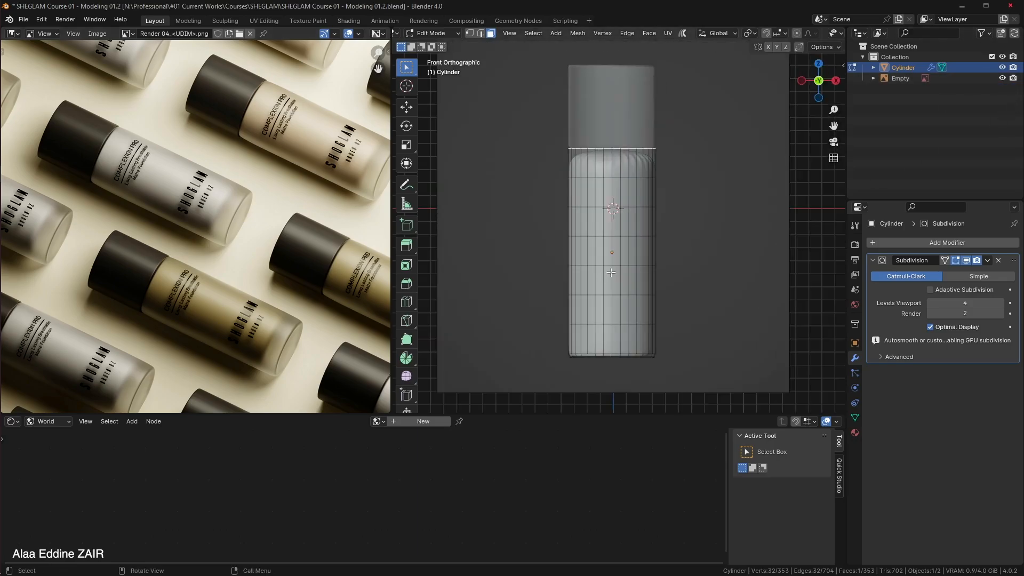
pyautogui.click(1002, 67)
pyautogui.scroll(2, 648, 271)
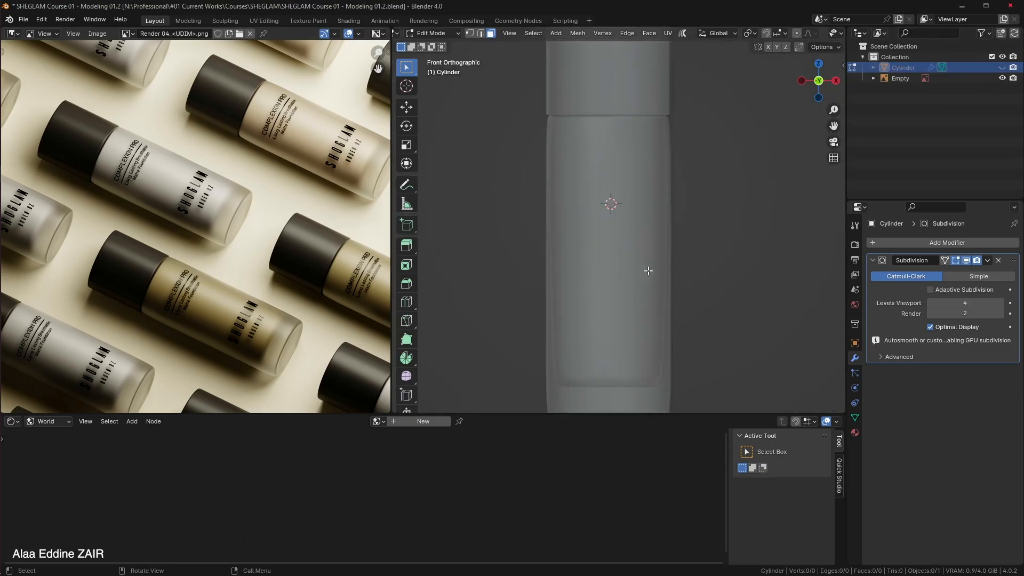
pyautogui.keyDown('shift'); pyautogui.moveTo(648, 271); pyautogui.dragTo(663, 206, button='middle'); pyautogui.keyUp('shift')
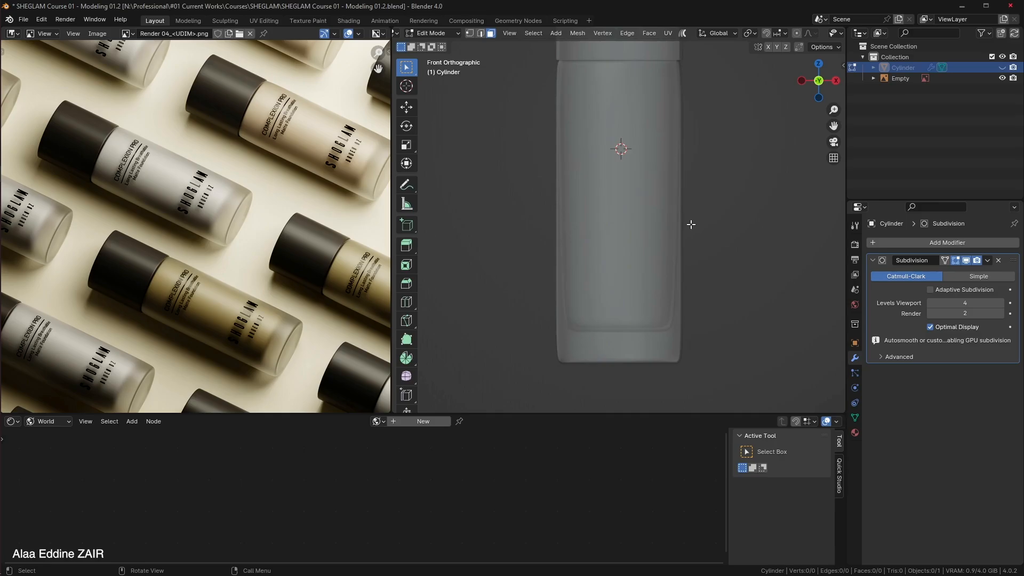
pyautogui.click(1002, 79)
pyautogui.click(1003, 68)
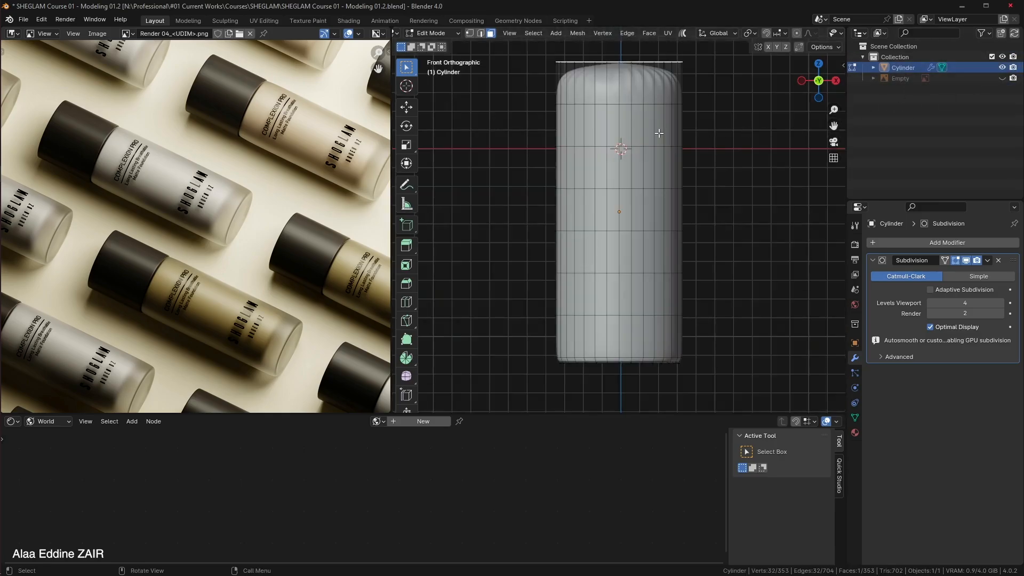
# Extrude the selected top face downward along its normal, deep inside the cylinder body, to start the inner wall.
pyautogui.moveTo(659, 133); pyautogui.dragTo(653, 234, button='middle')
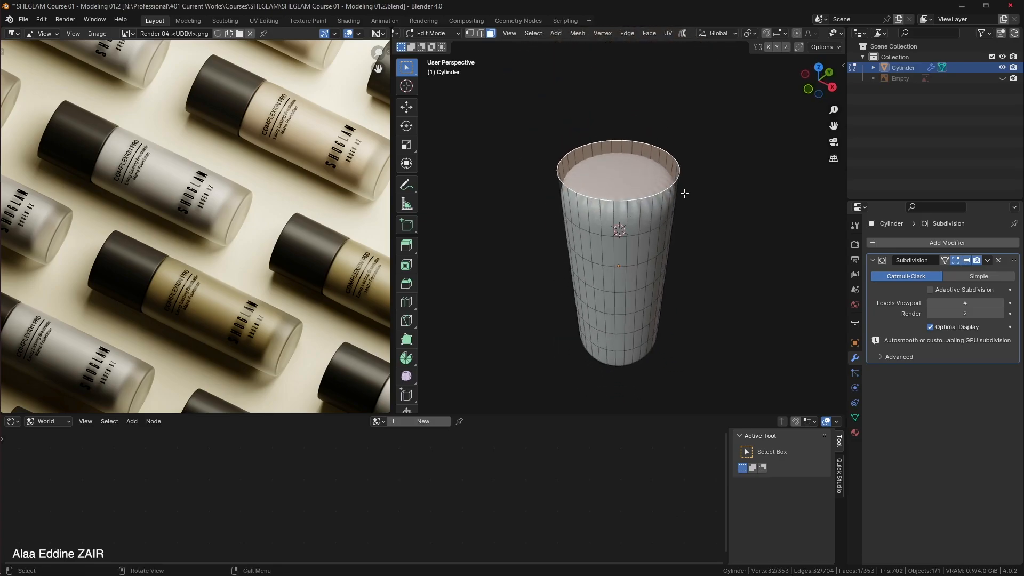
pyautogui.press('r')
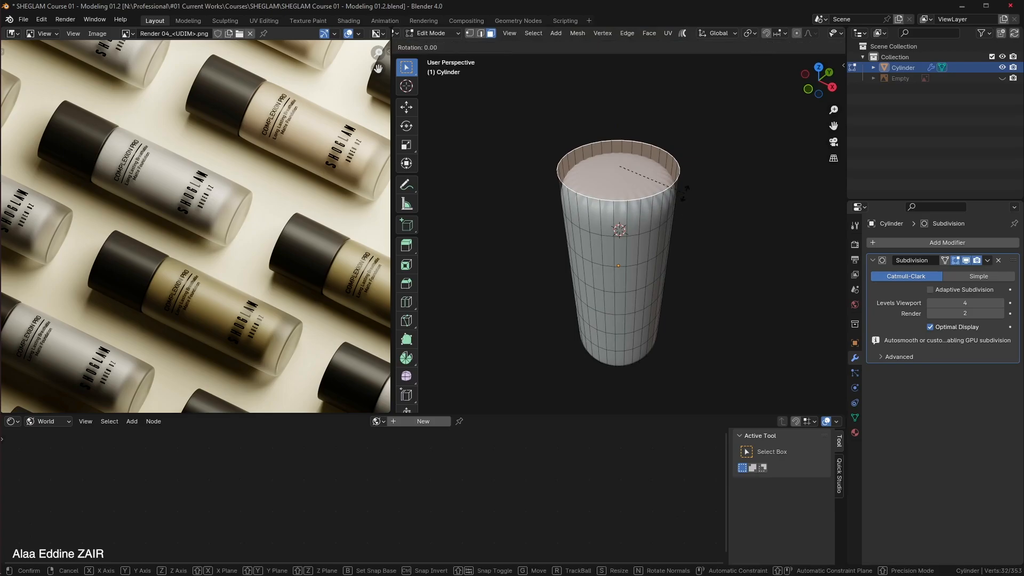
pyautogui.press('g')
pyautogui.press('z')
pyautogui.press('z')
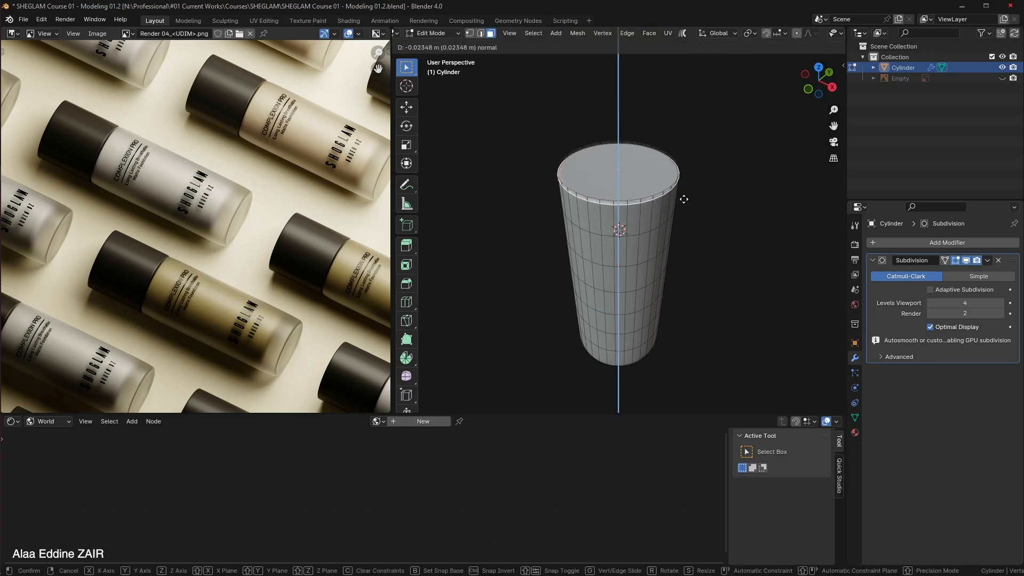
pyautogui.click(677, 327)
pyautogui.press('KP_1')
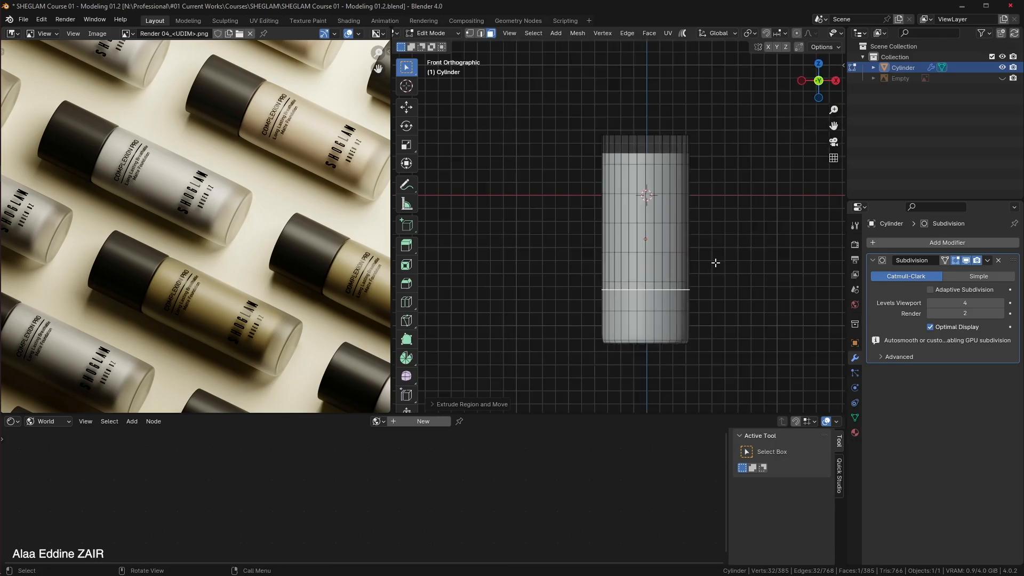
# Turn off the Subdivision modifier's viewport display and make the Empty reference image visible through the cylinder with X-Ray shading.
pyautogui.scroll(3, 716, 263)
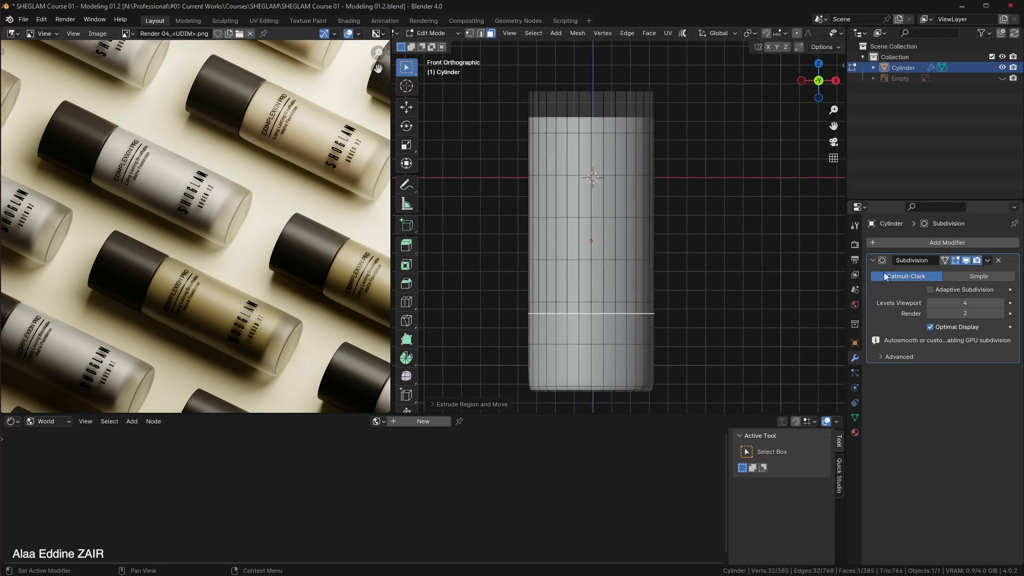
pyautogui.click(965, 261)
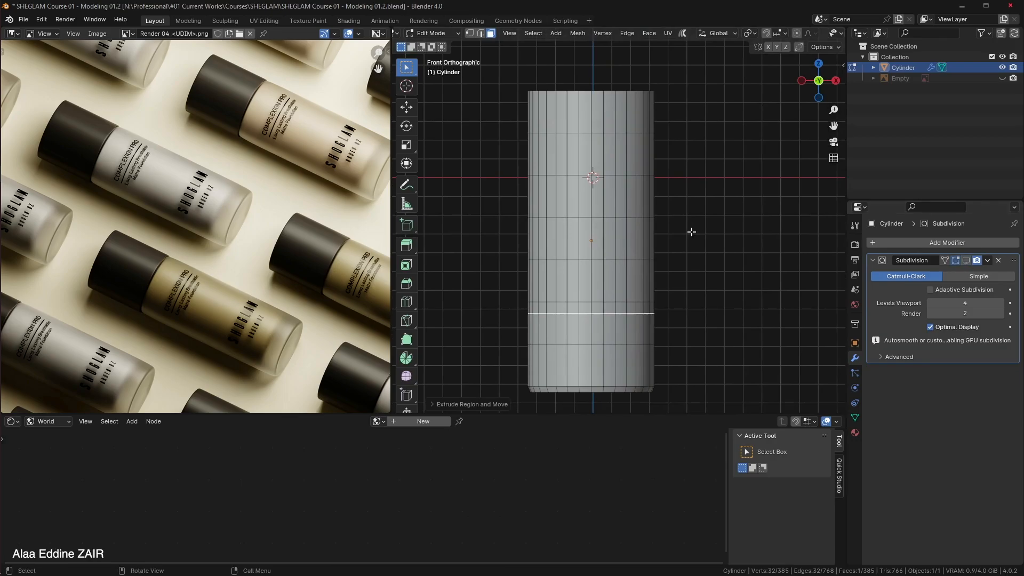
pyautogui.scroll(-5, 832, 34)
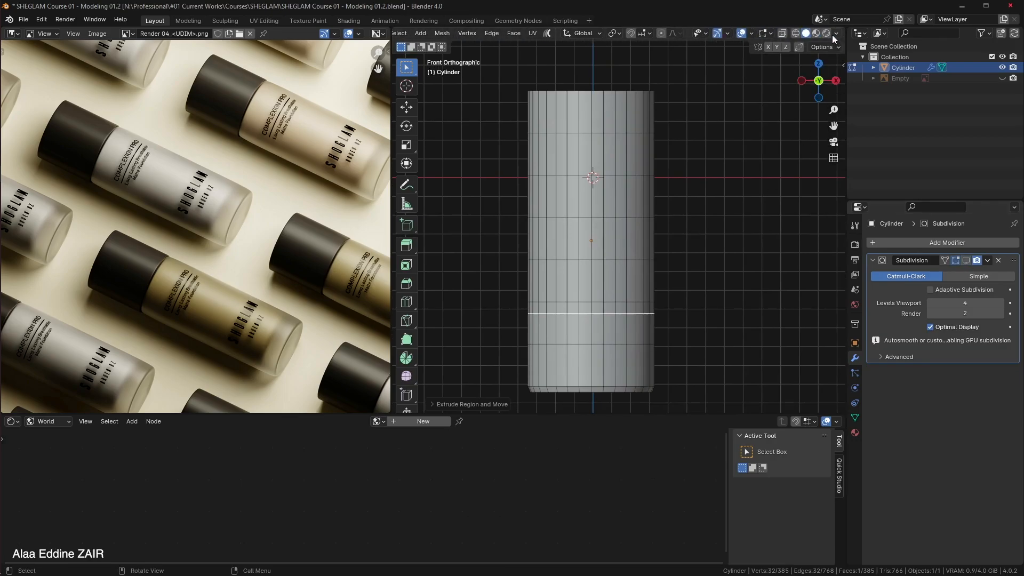
pyautogui.click(835, 33)
pyautogui.click(777, 288)
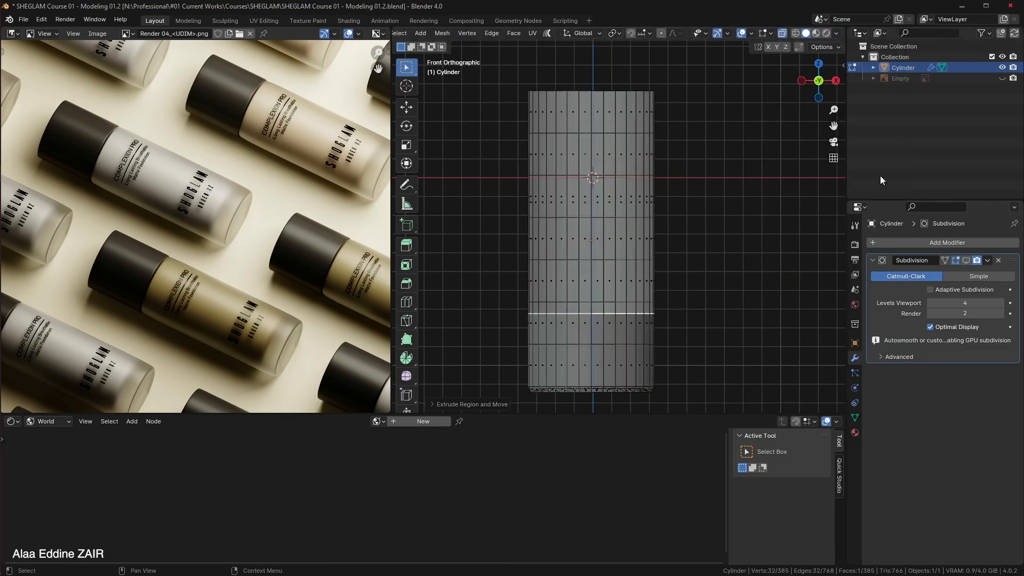
pyautogui.click(1003, 79)
# Lower the extruded inner face about 0.23 m along Z and scale it to about 0.77 to match the reference's inner bottom.
pyautogui.scroll(3, 694, 293)
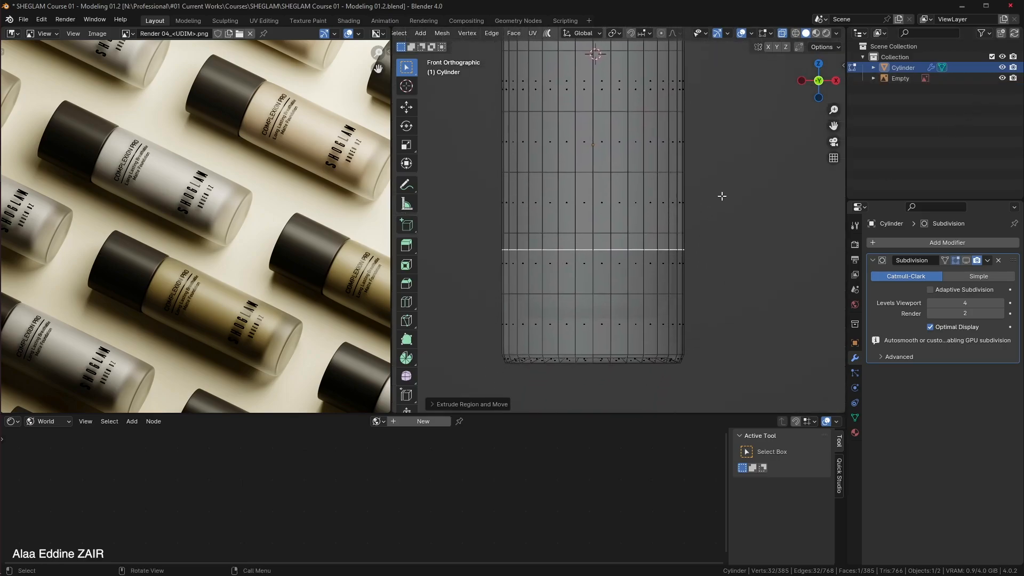
pyautogui.press('g')
pyautogui.press('z')
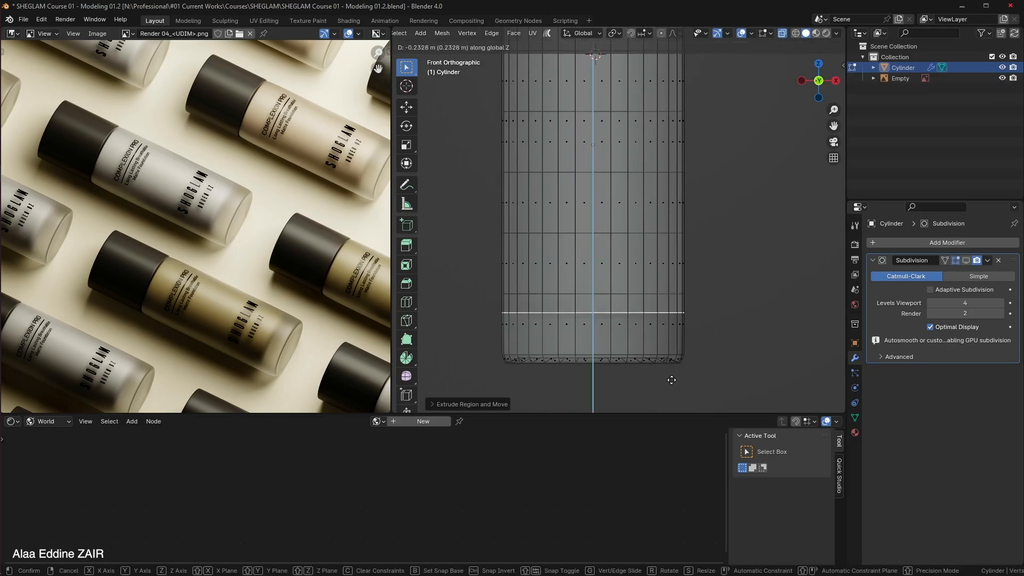
pyautogui.click(671, 380)
pyautogui.press('s')
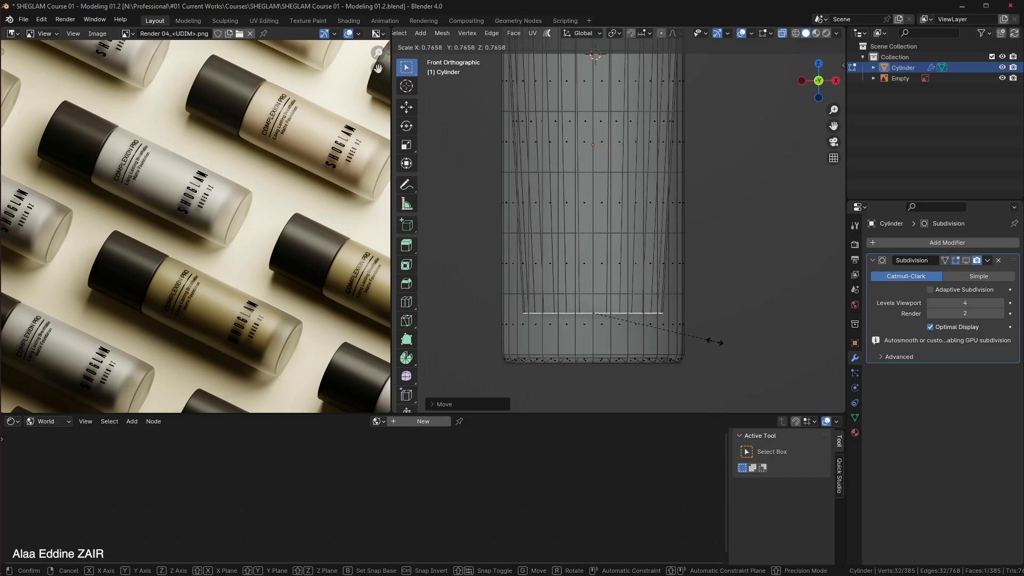
pyautogui.click(715, 342)
# Examine the reference's inner bottom corners and wall spacing up close with the cylinder hidden, and restore the cylinder's visibility in Object Mode.
pyautogui.scroll(2, 720, 313)
pyautogui.keyDown('shift'); pyautogui.moveTo(723, 302); pyautogui.dragTo(729, 191, button='middle'); pyautogui.keyUp('shift')
pyautogui.scroll(2, 715, 239)
pyautogui.keyDown('shift'); pyautogui.moveTo(718, 266); pyautogui.dragTo(718, 265, button='middle'); pyautogui.keyUp('shift')
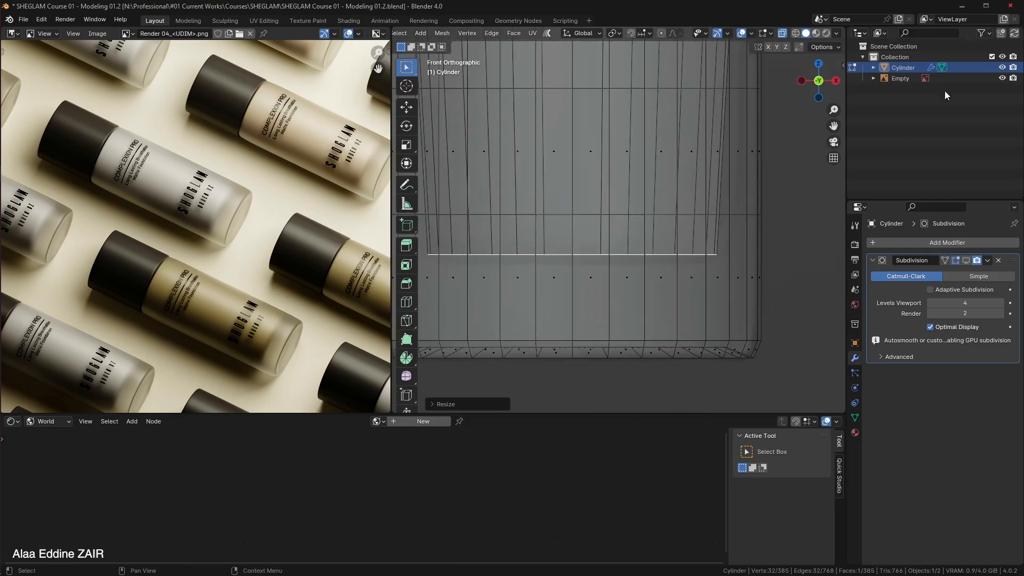
pyautogui.click(1002, 68)
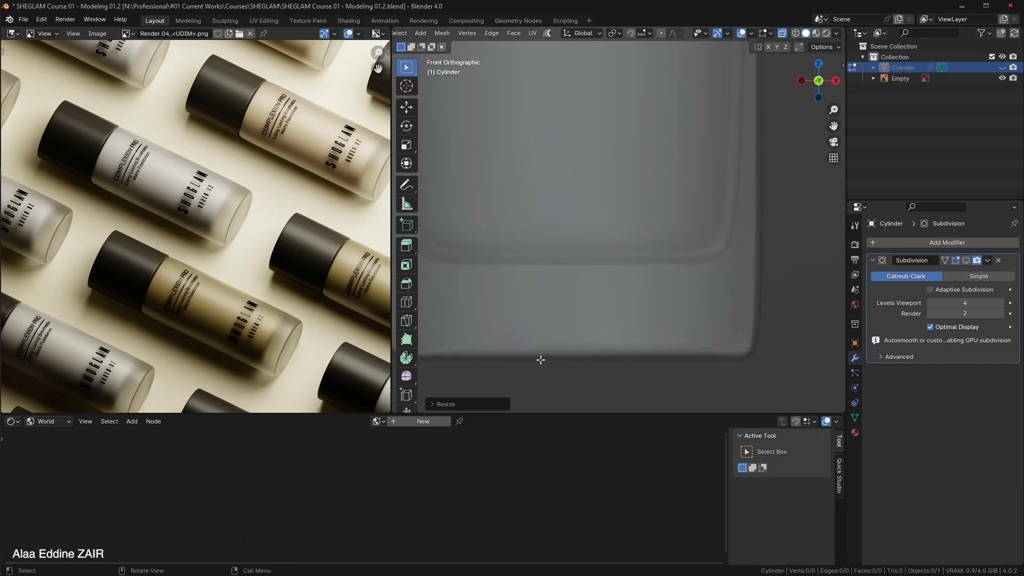
pyautogui.keyDown('shift'); pyautogui.moveTo(586, 361); pyautogui.dragTo(740, 370, button='middle'); pyautogui.keyUp('shift')
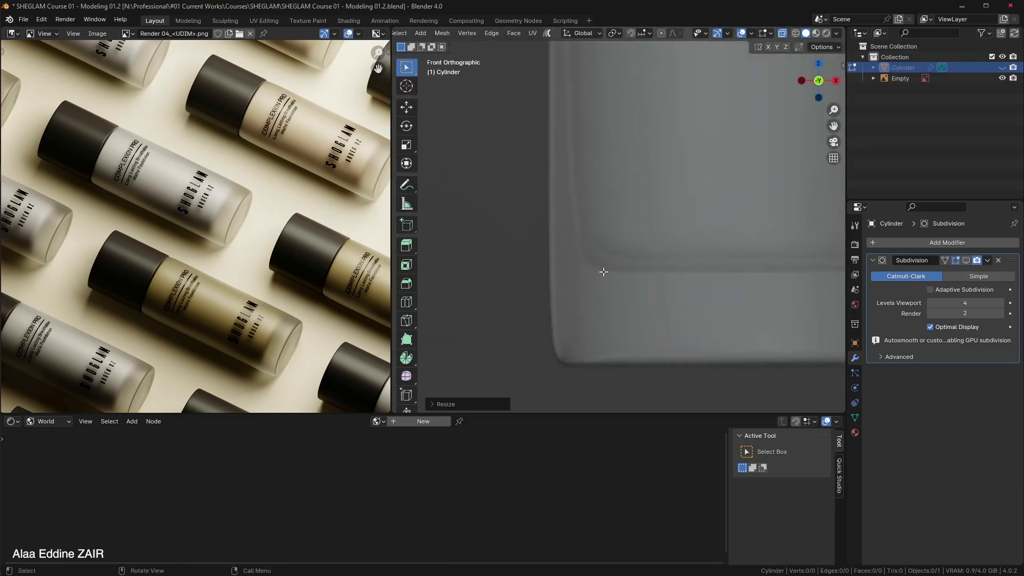
pyautogui.keyDown('shift'); pyautogui.moveTo(707, 259); pyautogui.dragTo(601, 268, button='middle'); pyautogui.keyUp('shift')
pyautogui.press('Tab')
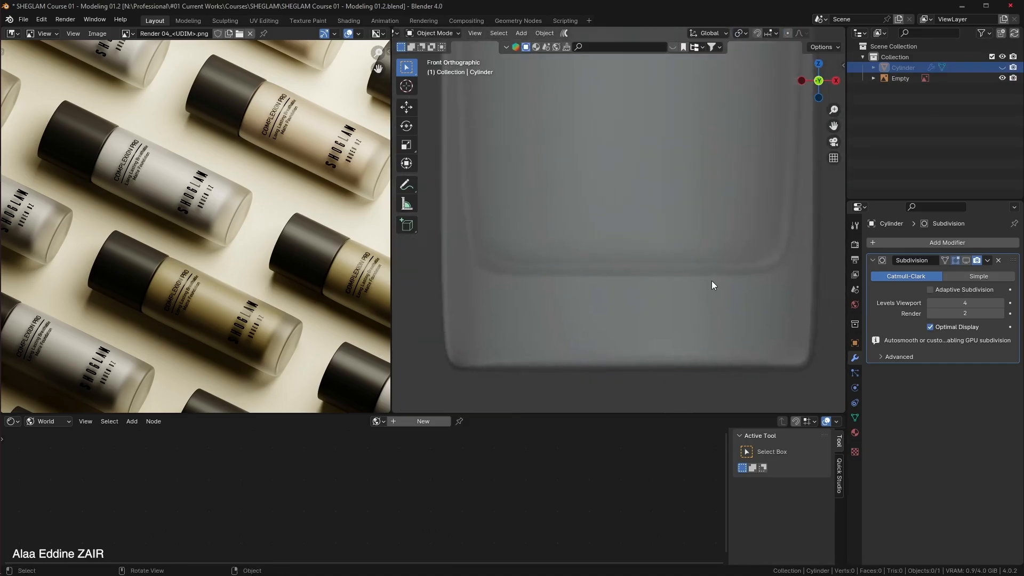
pyautogui.click(981, 118)
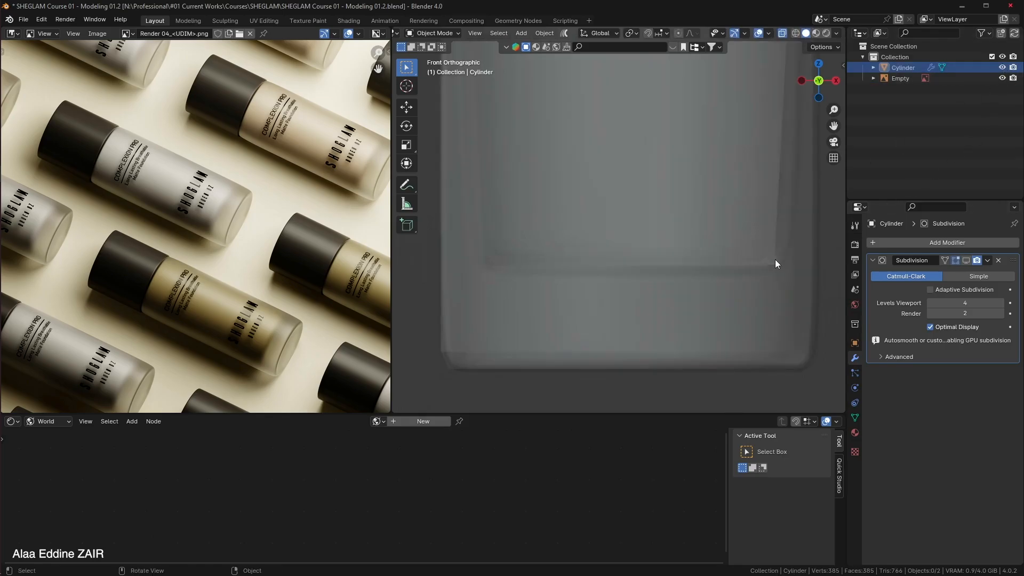
pyautogui.press('Tab')
pyautogui.press('s')
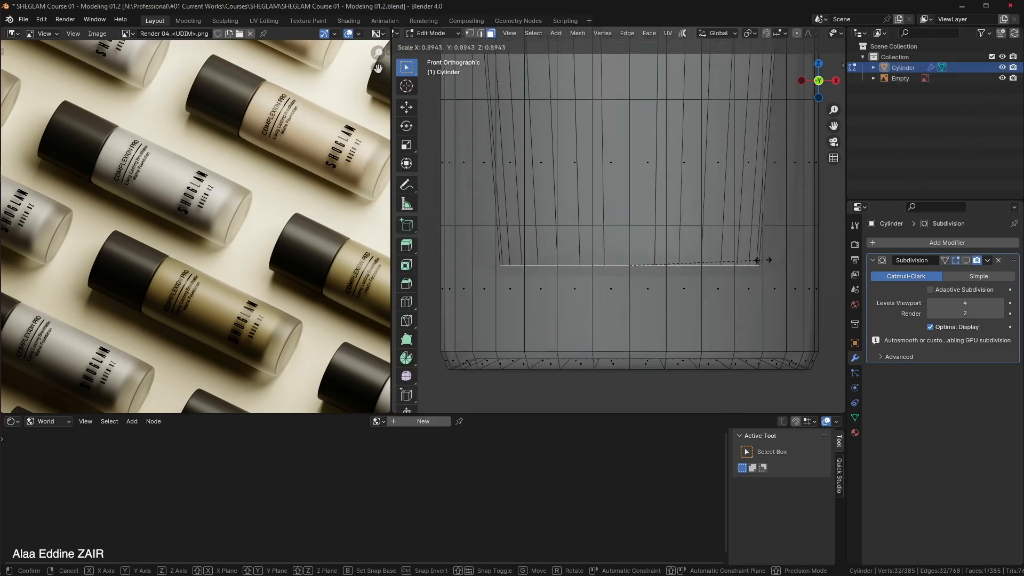
pyautogui.rightClick(794, 261)
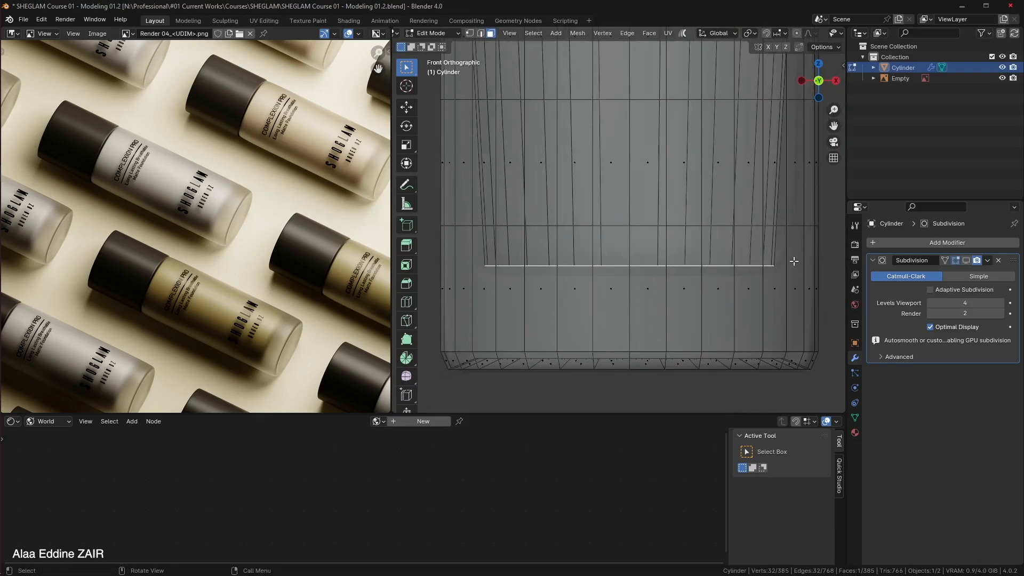
# Add a Solidify modifier to the cylinder and set its thickness to -0.01 m.
pyautogui.click(911, 244)
pyautogui.click(907, 245)
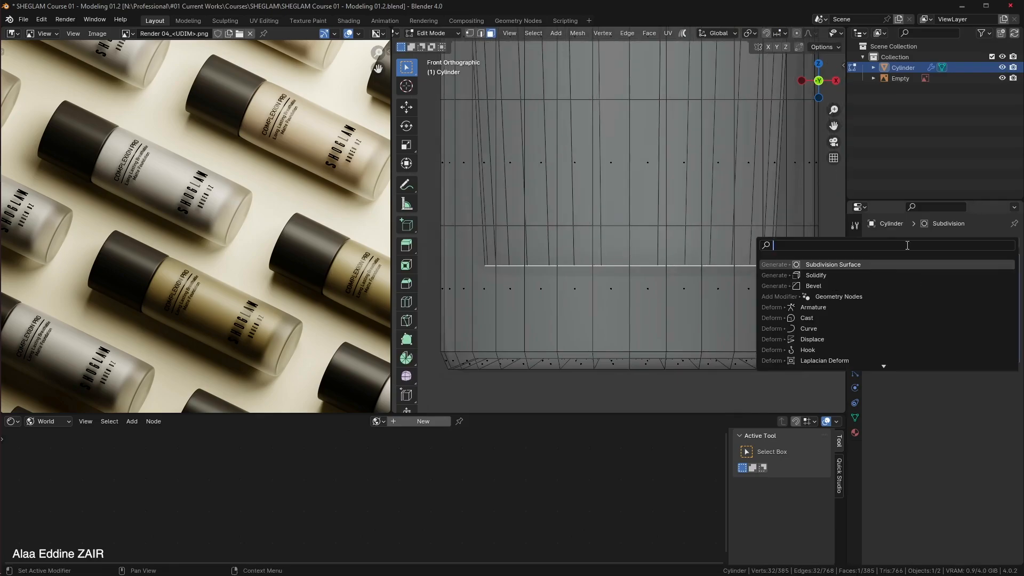
pyautogui.write('Soli')
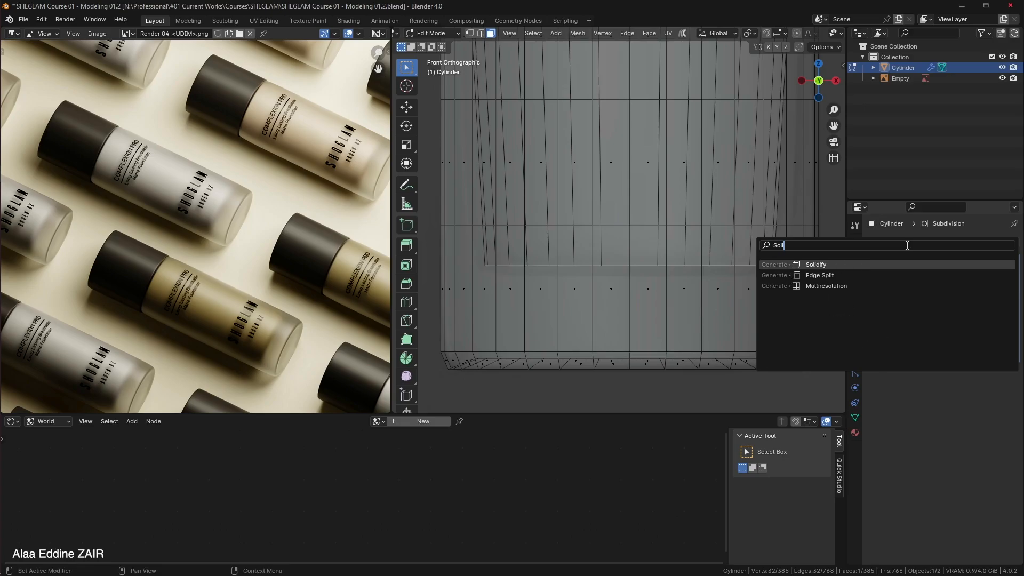
pyautogui.click(856, 266)
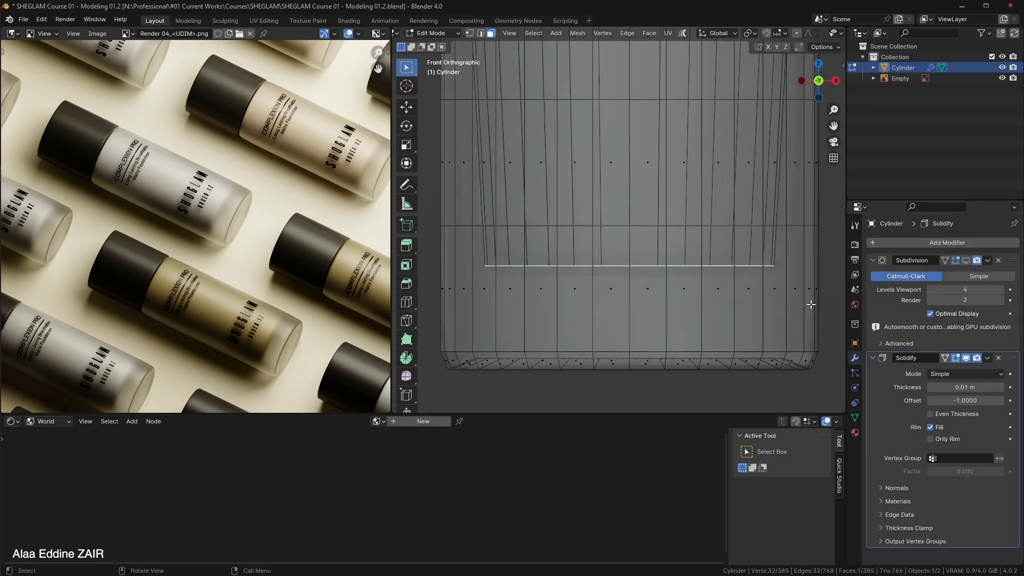
pyautogui.click(931, 388)
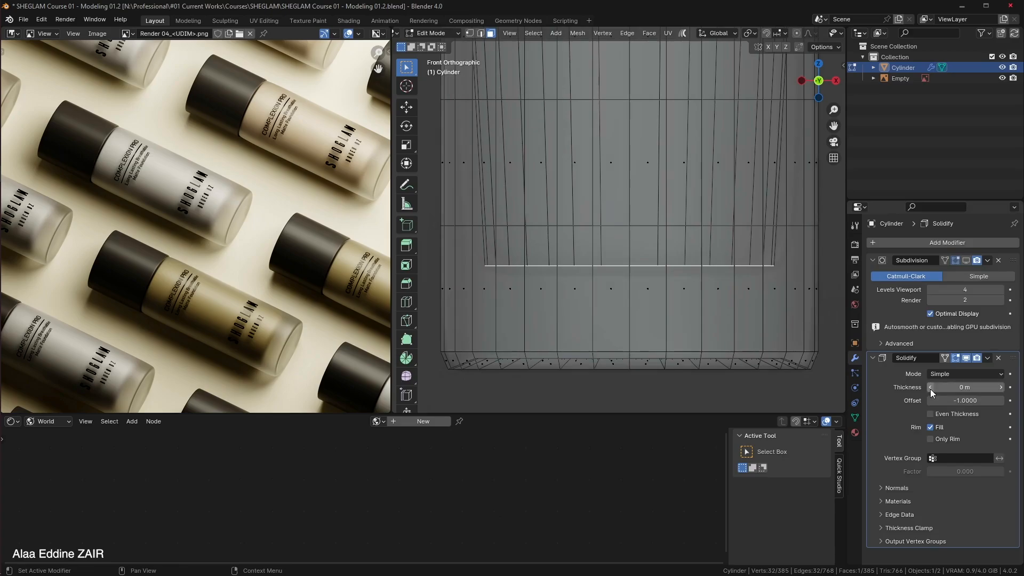
pyautogui.click(930, 388)
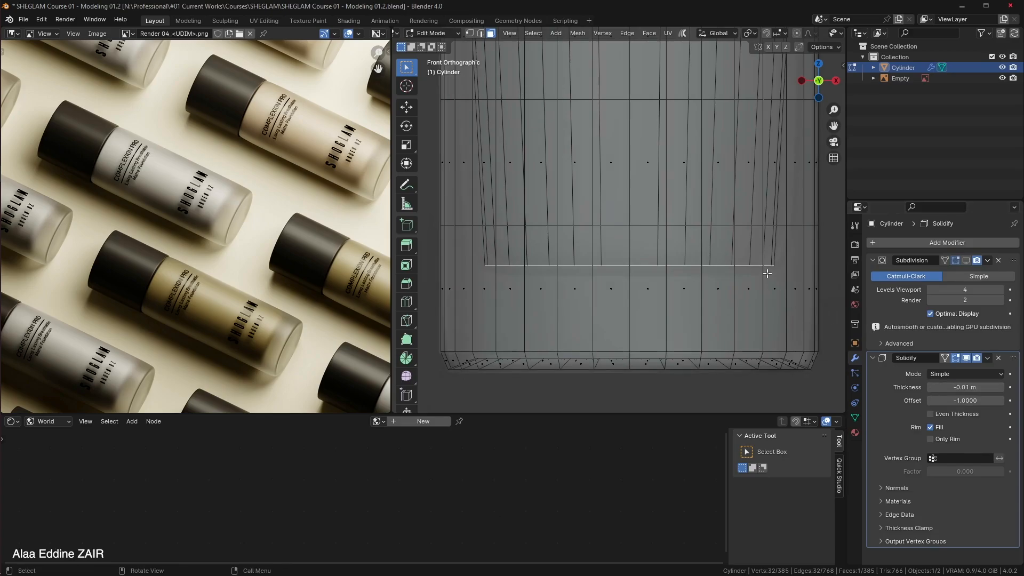
# Compare the subdivided cylinder with and without the Solidify modifier's viewport display in Object Mode, with the Empty reference image hidden.
pyautogui.press('Tab')
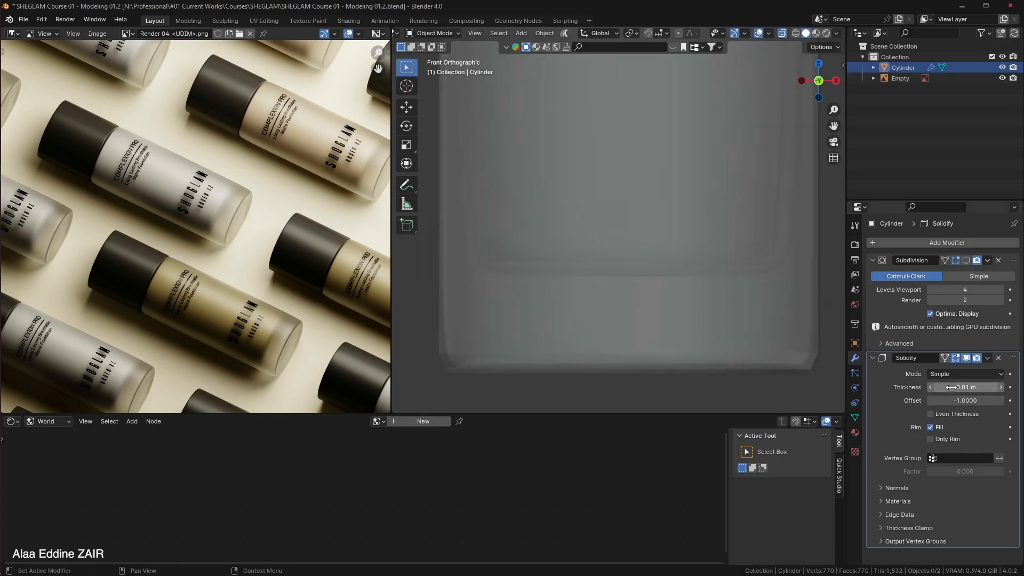
pyautogui.click(967, 260)
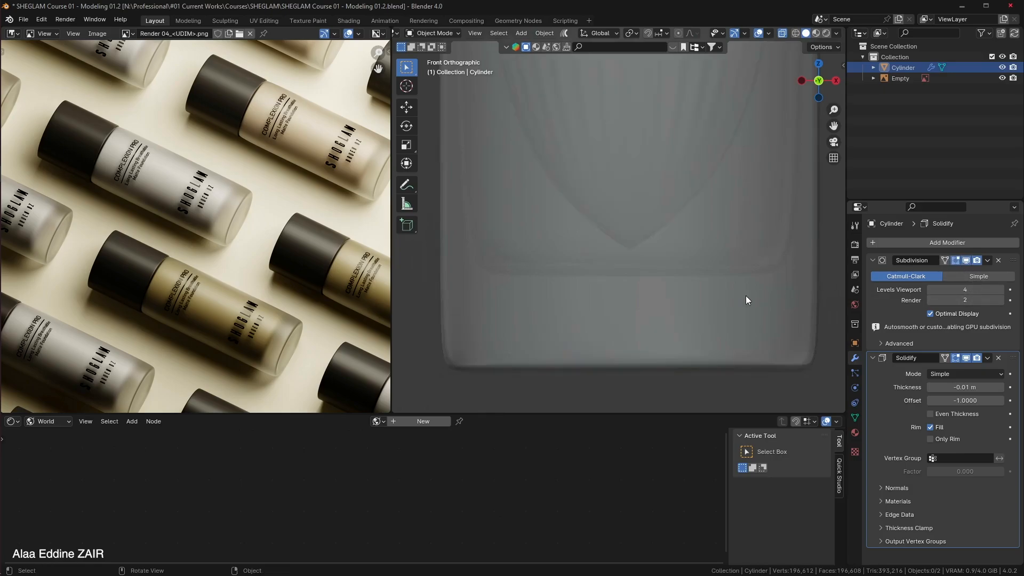
pyautogui.click(1003, 79)
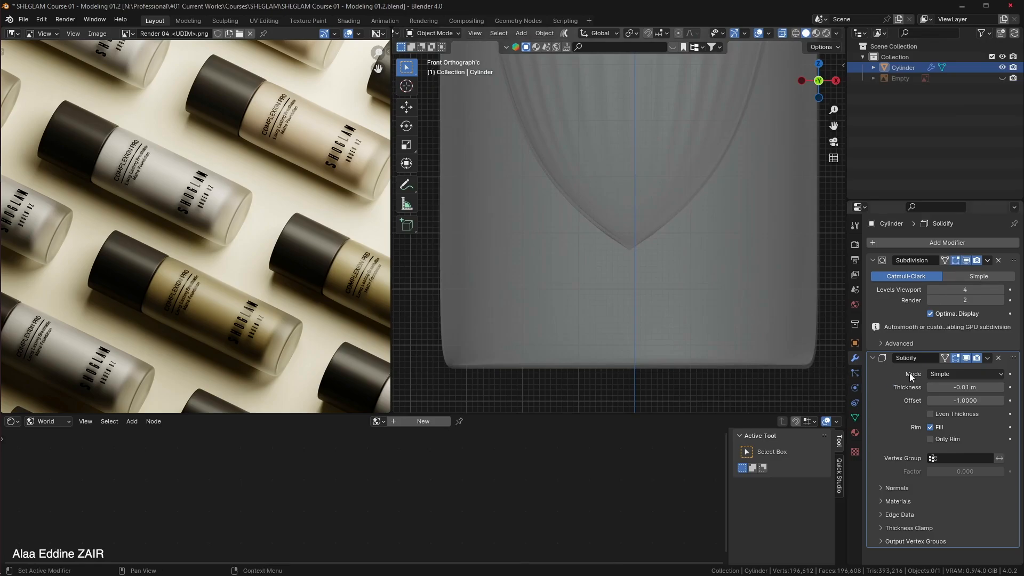
pyautogui.click(966, 358)
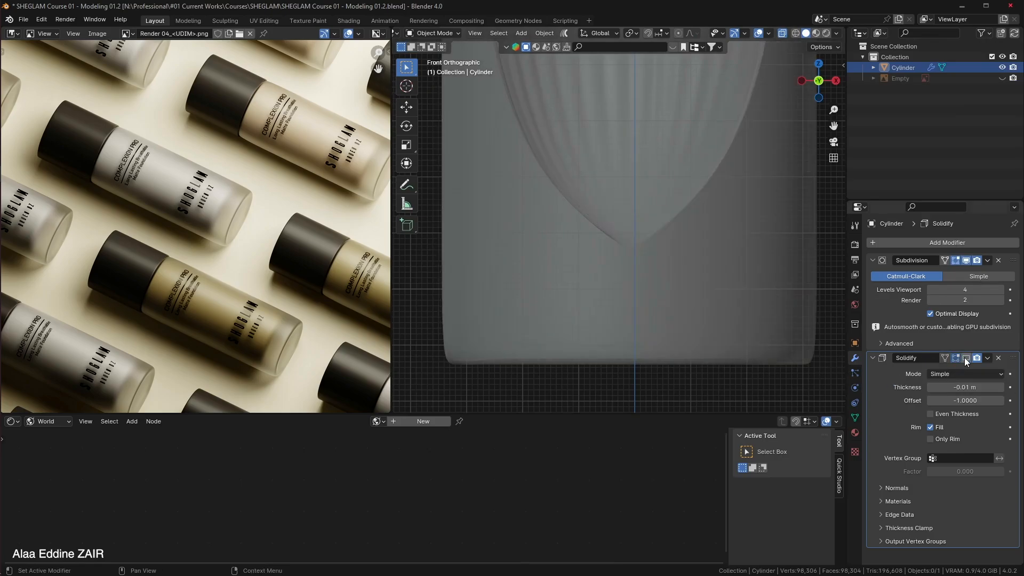
pyautogui.click(966, 358)
pyautogui.click(966, 358)
pyautogui.click(966, 358)
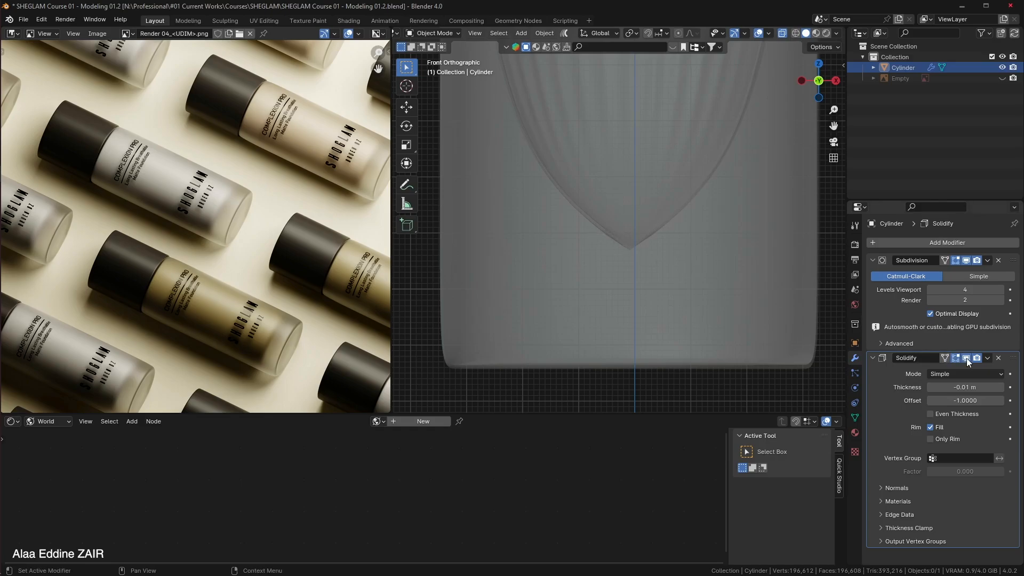
pyautogui.click(968, 358)
pyautogui.click(968, 358)
pyautogui.click(968, 358)
pyautogui.click(968, 358)
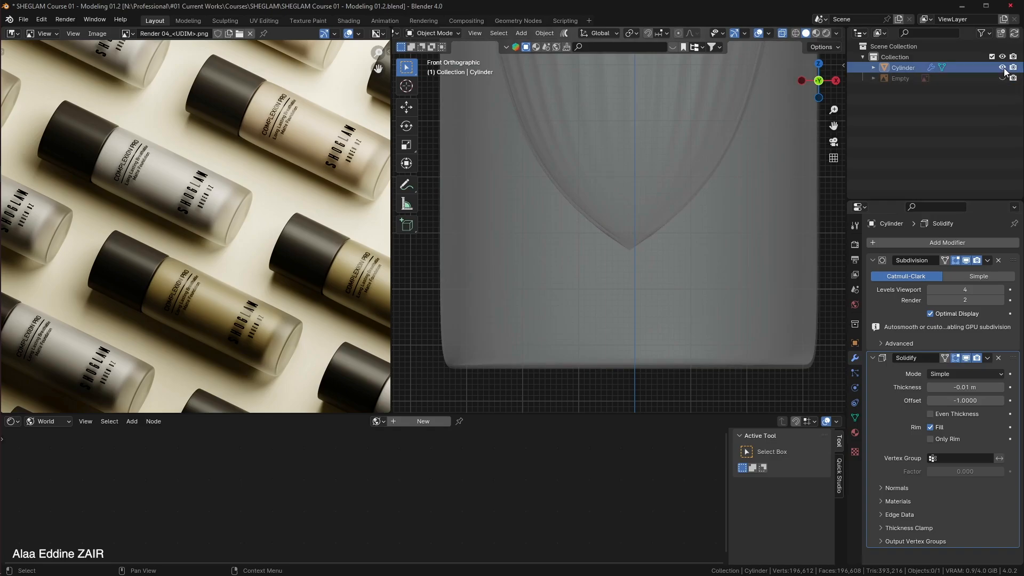
# Make the Empty reference image visible again and turn off the Solidify and Subdivision modifiers' viewport display.
pyautogui.click(1003, 68)
pyautogui.click(1003, 68)
pyautogui.click(1003, 78)
pyautogui.click(966, 359)
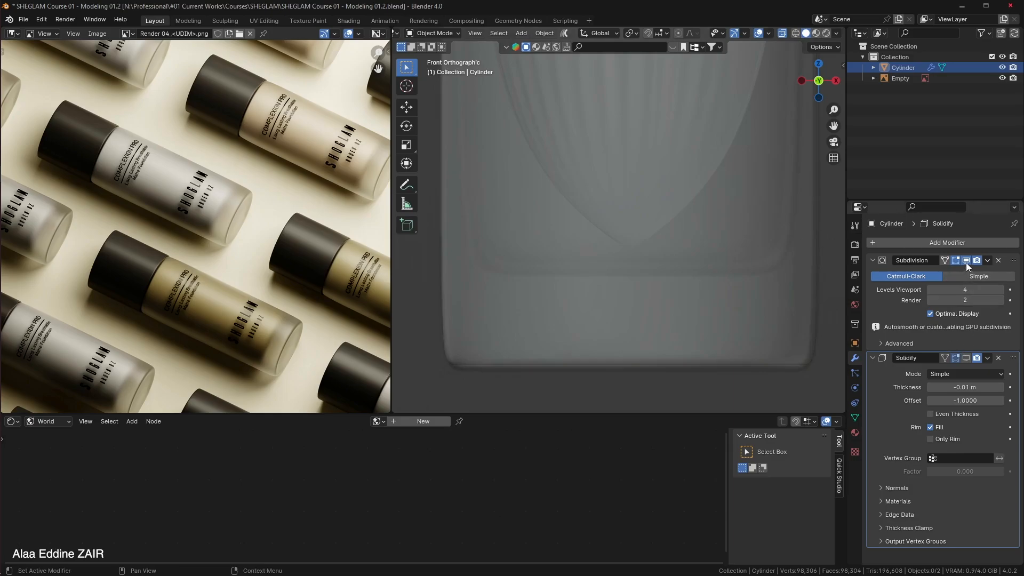
# Scale the inner bottom face in Edit Mode to about 1.07 and lower it about 0.008 m along Z to match the reference.
pyautogui.press('Tab')
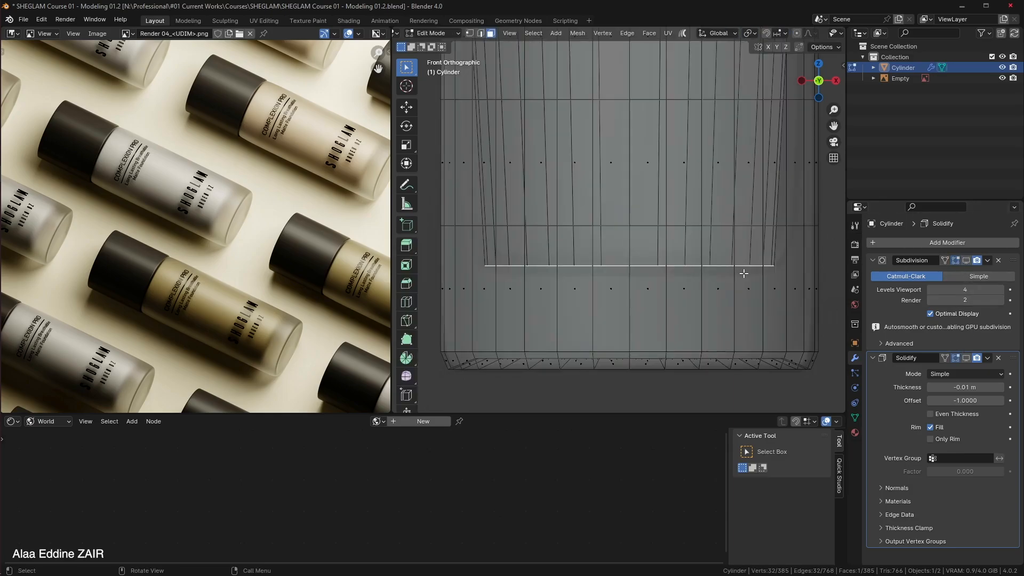
pyautogui.press('s')
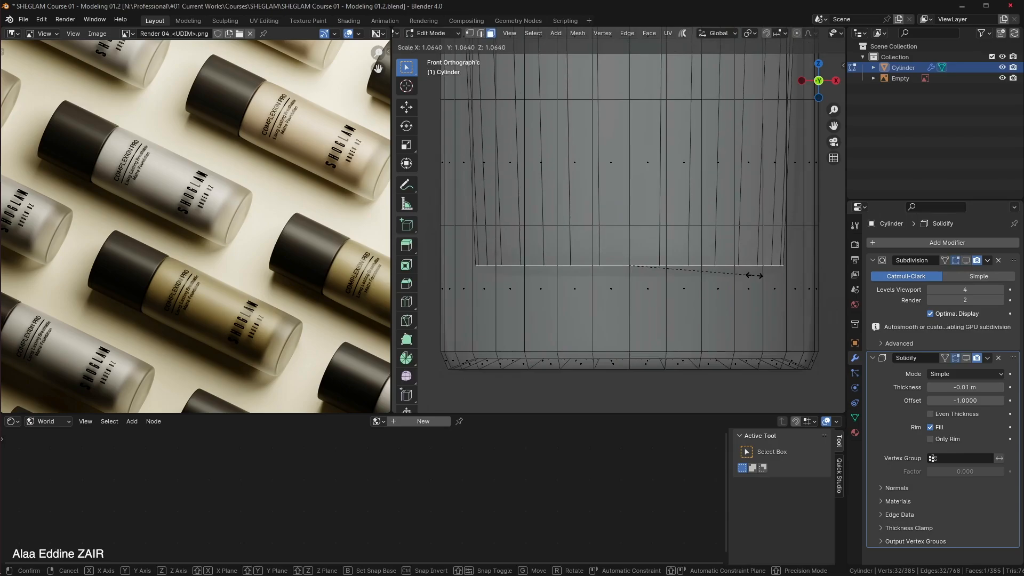
pyautogui.click(755, 277)
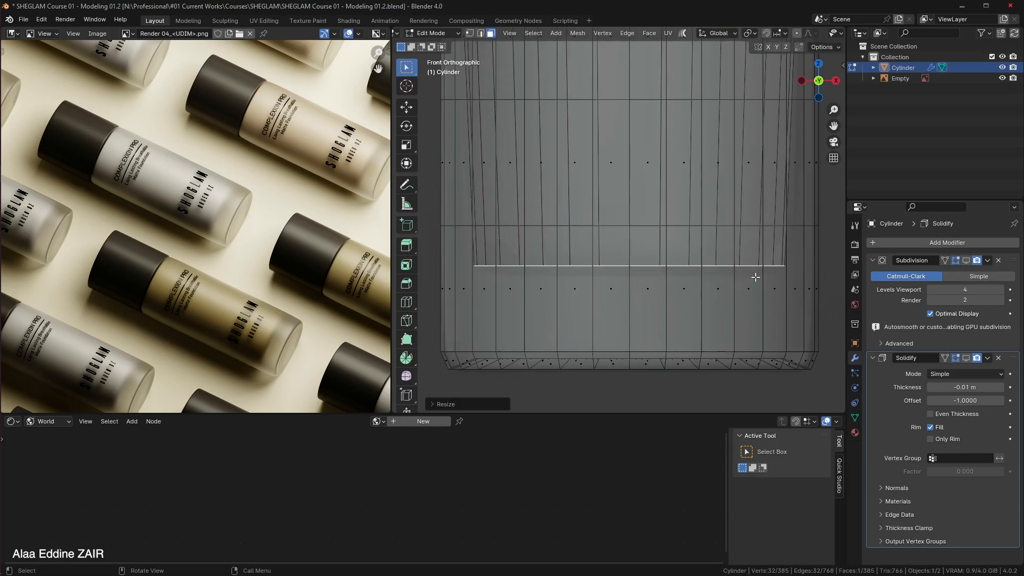
pyautogui.press('g')
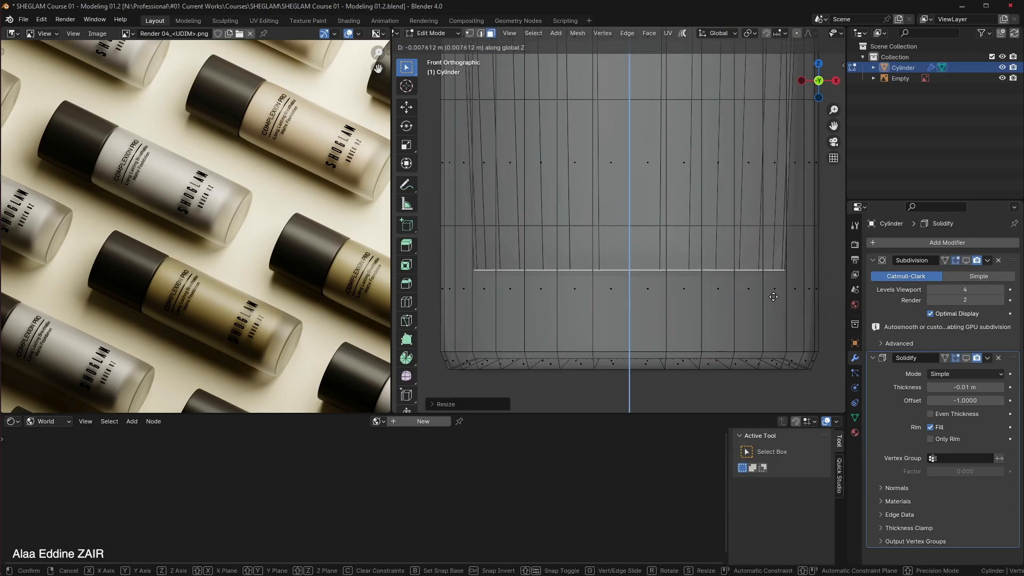
pyautogui.click(774, 297)
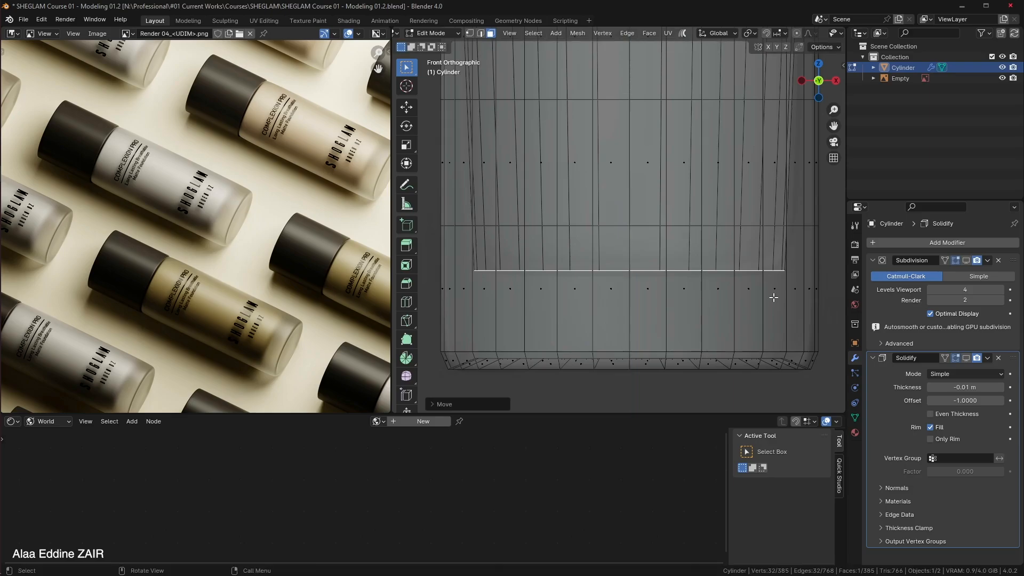
# Check the reference's inner corners with the cylinder hidden, and bevel the inner bottom edge loop about 0.037 m with 1 segment.
pyautogui.click(1002, 68)
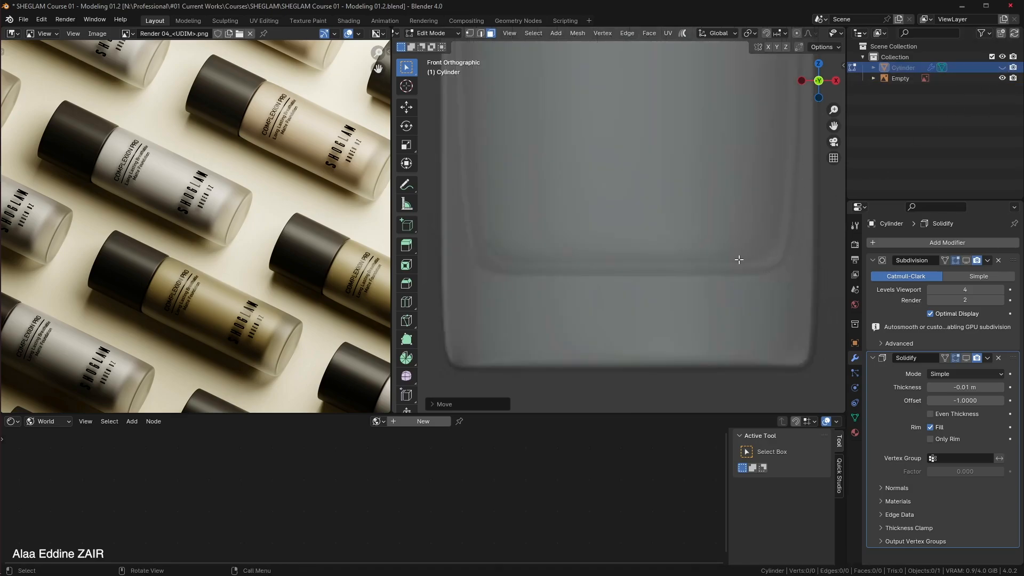
pyautogui.click(1002, 67)
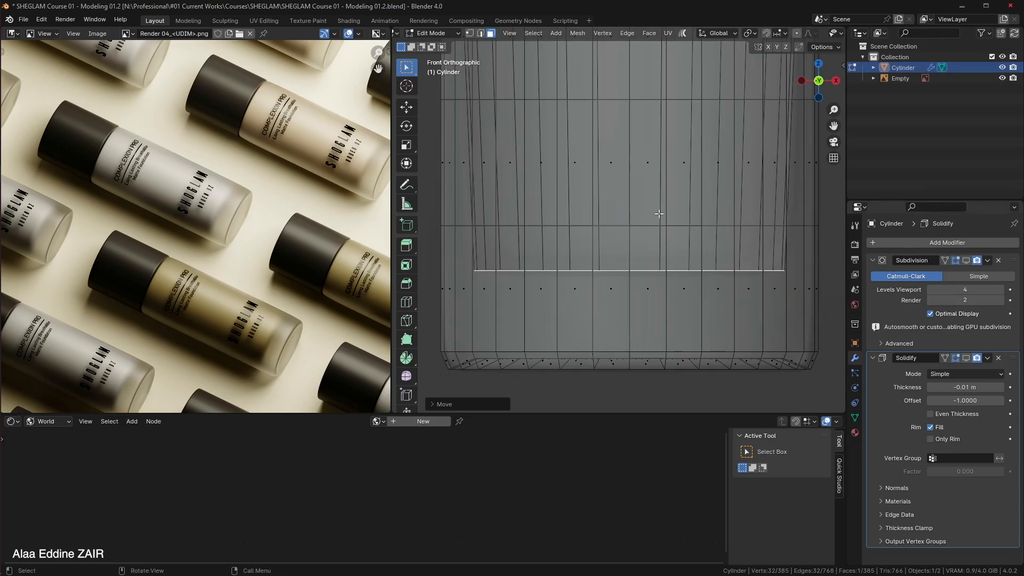
pyautogui.click(1002, 67)
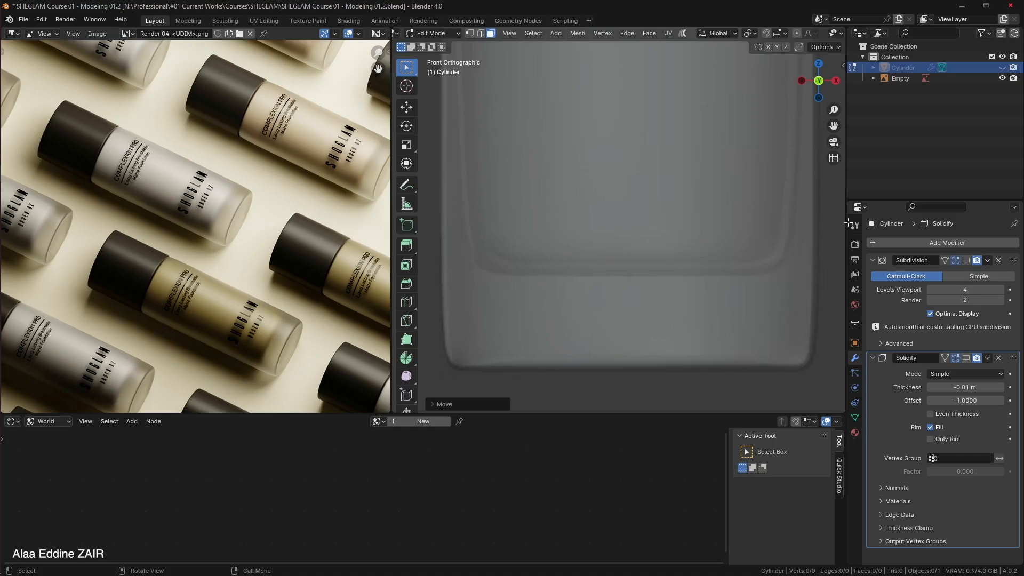
pyautogui.click(1003, 67)
pyautogui.hotkey('ctrl', 'b')
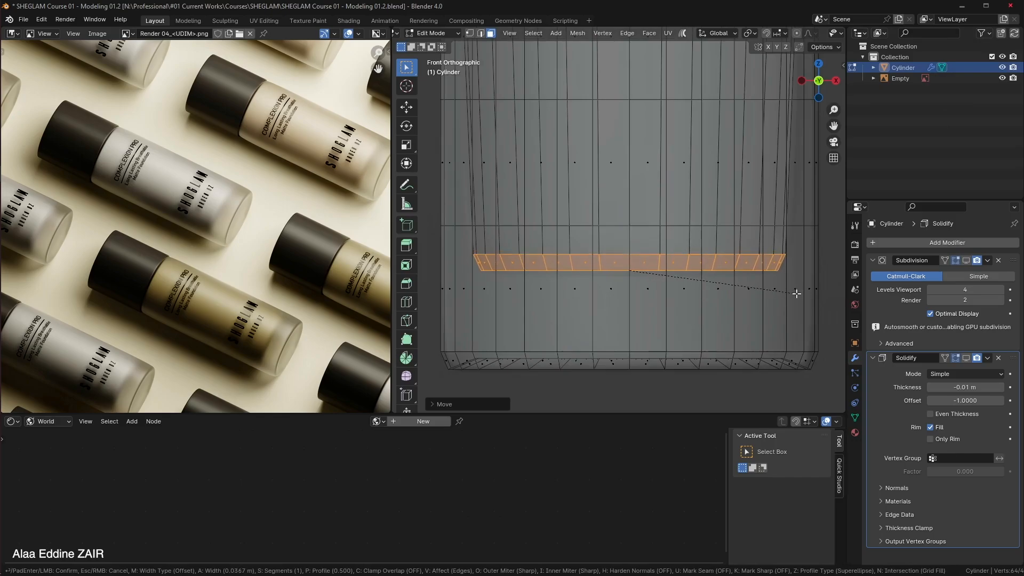
pyautogui.click(797, 294)
# Turn off X-Ray shading and hide the Empty reference image to expose the cylinder's interior.
pyautogui.scroll(-1, 764, 307)
pyautogui.moveTo(749, 241); pyautogui.dragTo(705, 351, button='middle')
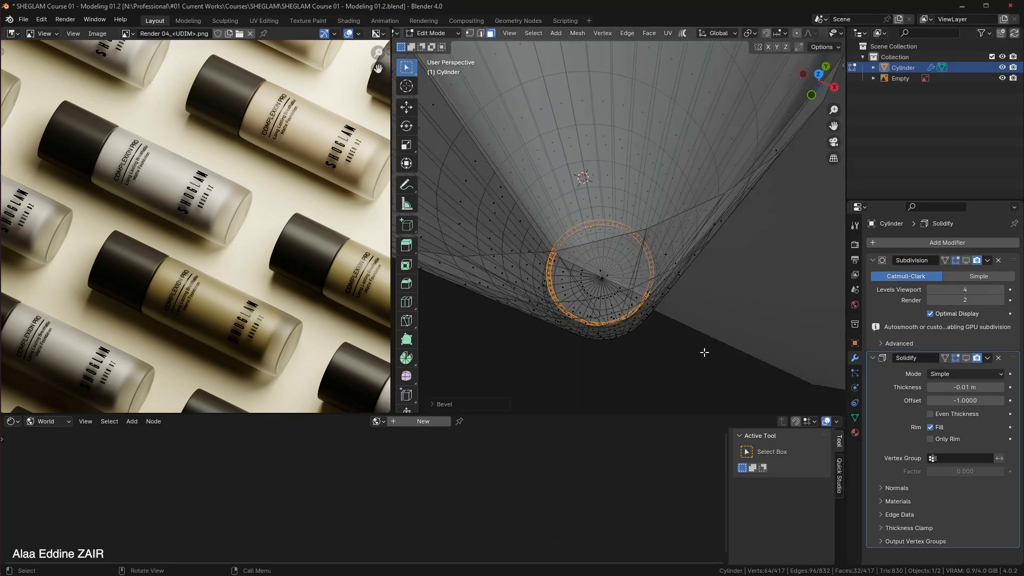
pyautogui.scroll(-3, 840, 36)
pyautogui.scroll(-2, 836, 36)
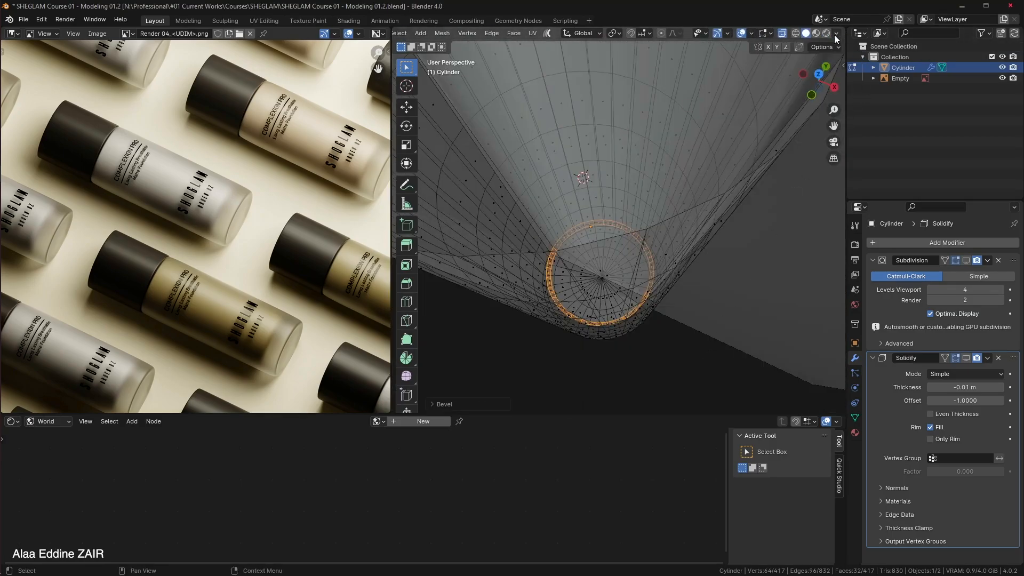
pyautogui.click(836, 34)
pyautogui.click(776, 289)
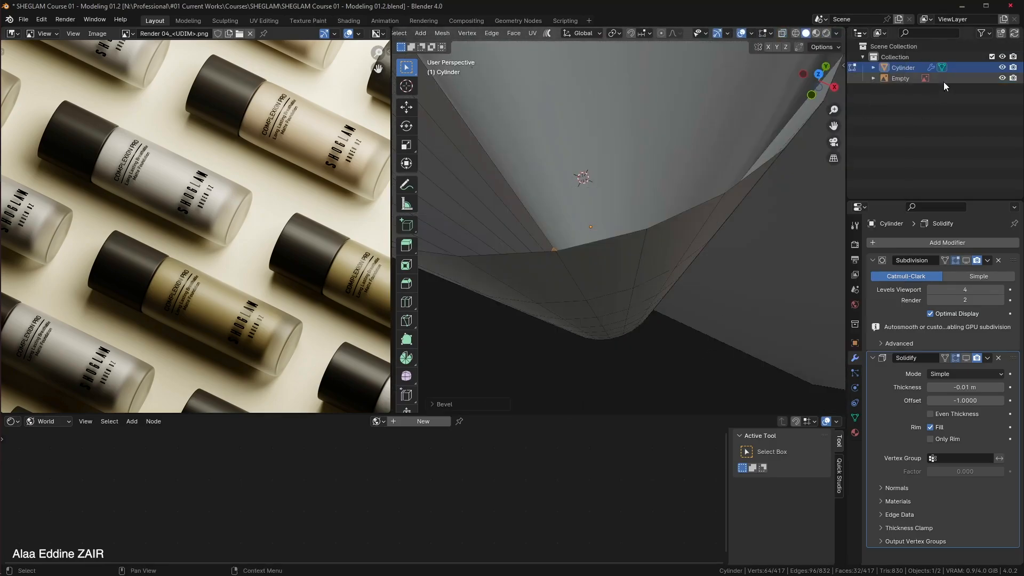
pyautogui.click(1002, 79)
pyautogui.moveTo(667, 213); pyautogui.dragTo(711, 246, button='middle')
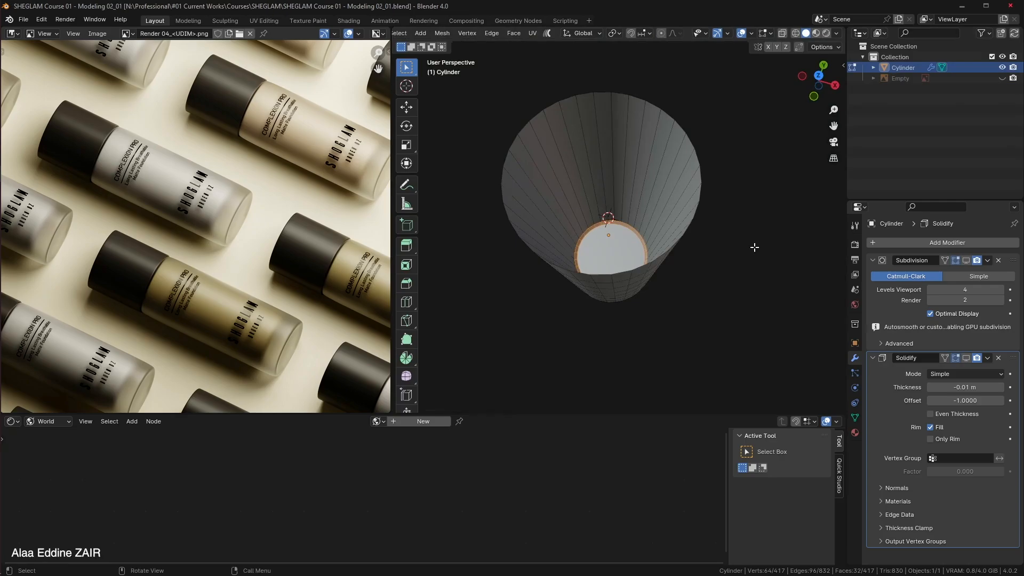
# Add six evenly spaced horizontal loop cuts along the cylinder's inner wall without sliding them.
pyautogui.moveTo(755, 247); pyautogui.dragTo(663, 269, button='middle')
pyautogui.scroll(1, 661, 287)
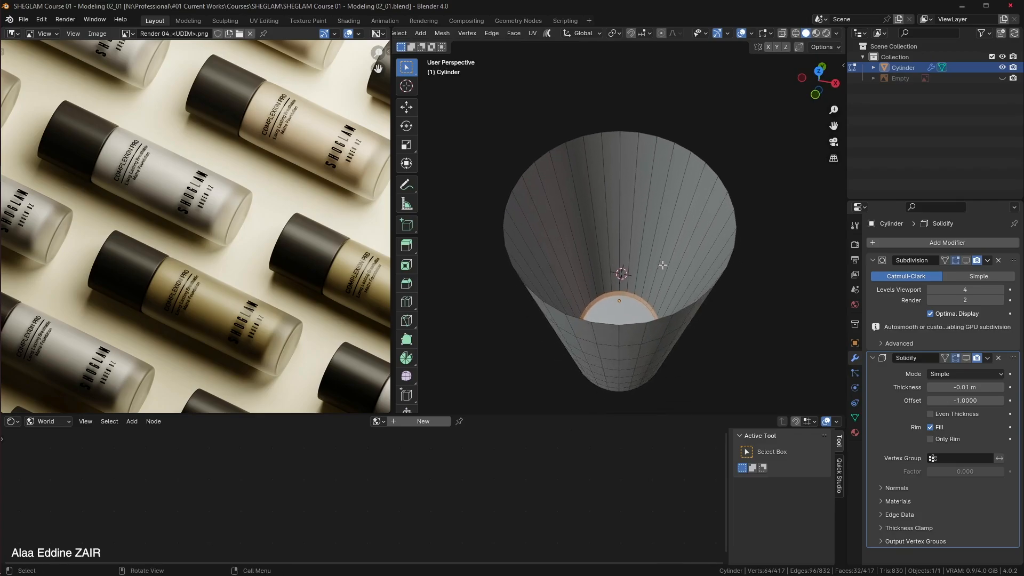
pyautogui.scroll(2, 663, 267)
pyautogui.scroll(-2, 667, 259)
pyautogui.hotkey('ctrl', 'r')
pyautogui.scroll(4, 652, 237)
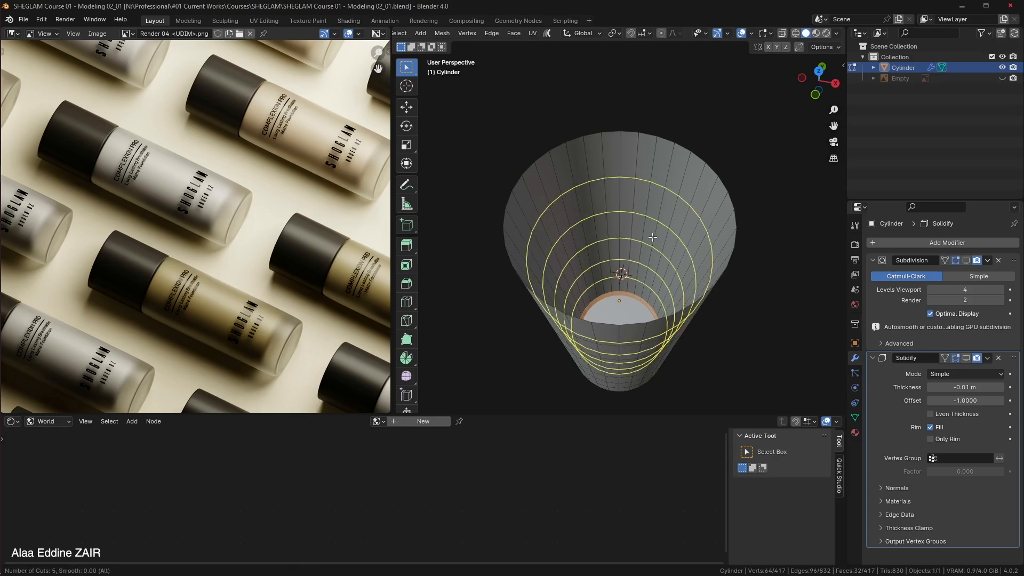
pyautogui.scroll(1, 653, 237)
pyautogui.click(653, 237)
pyautogui.rightClick(652, 237)
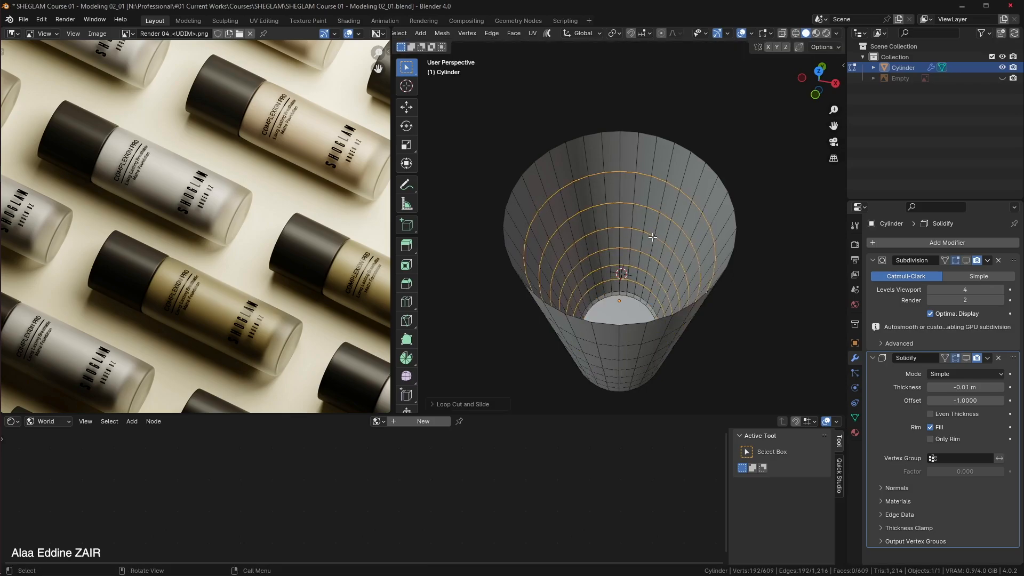
# Examine the cylinder's inner bottom up close in Object Mode with the Solidify and Subdivision modifiers temporarily displayed in the viewport.
pyautogui.press('Tab')
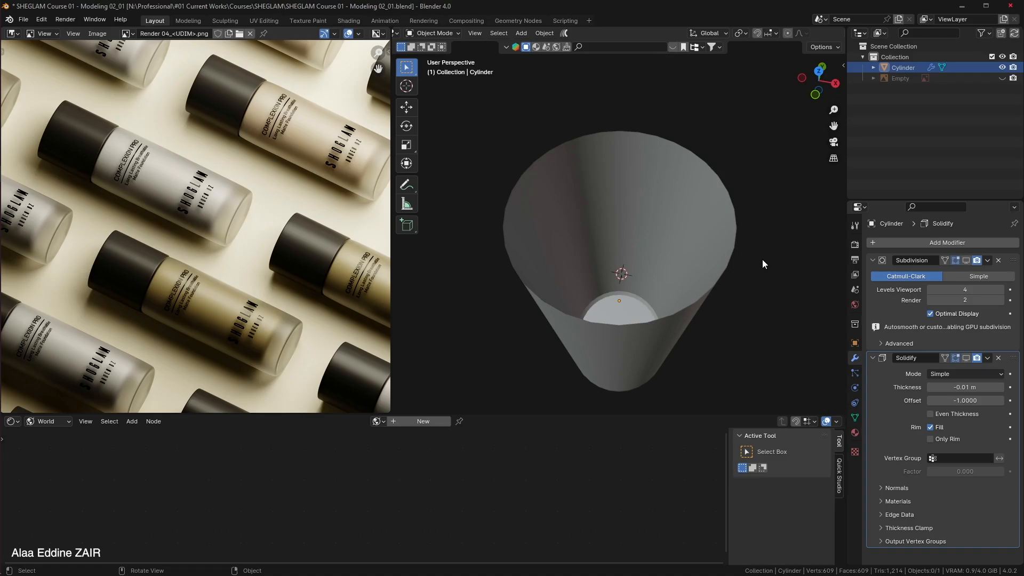
pyautogui.click(696, 328)
pyautogui.click(966, 358)
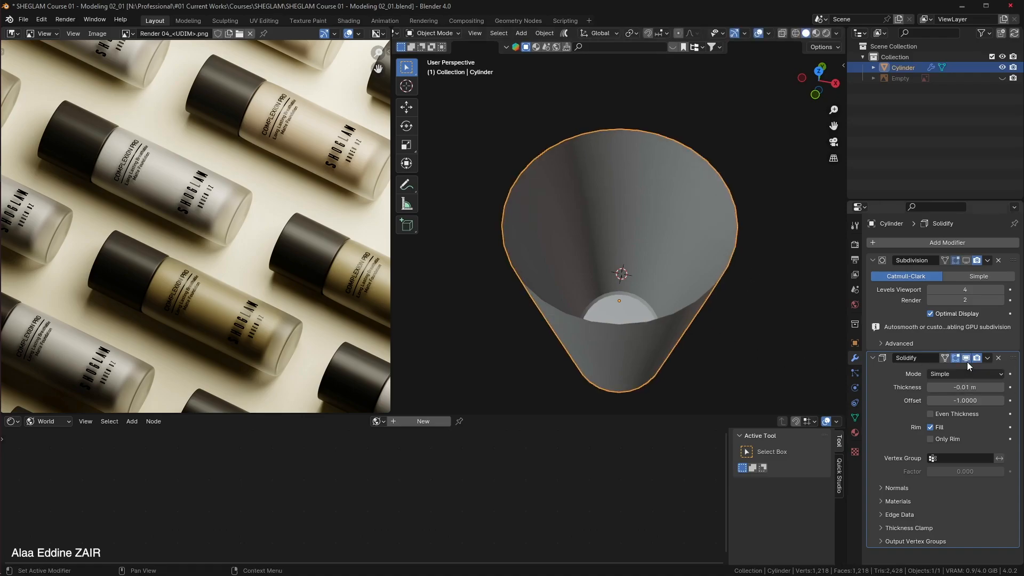
pyautogui.click(967, 260)
pyautogui.moveTo(751, 315); pyautogui.dragTo(648, 268, button='middle')
pyautogui.scroll(4, 757, 335)
pyautogui.scroll(3, 649, 268)
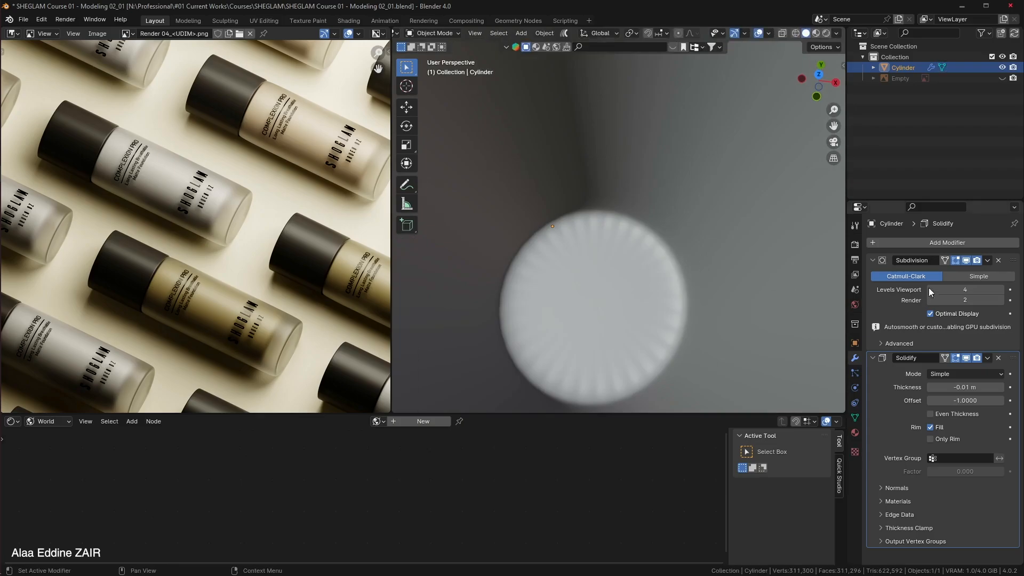
pyautogui.click(966, 261)
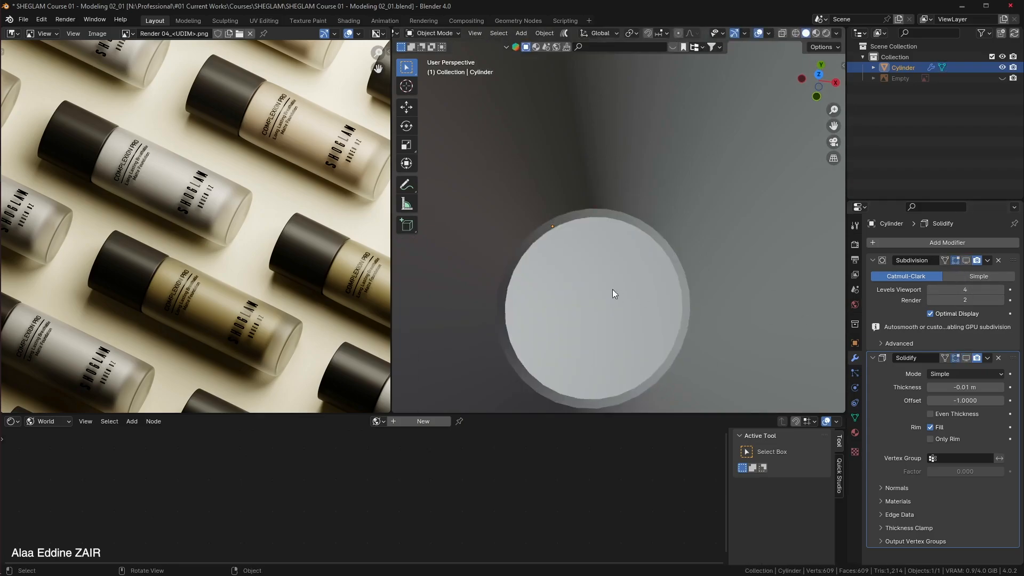
# Inset the cylinder's inner bottom face three times, forming concentric rings that shrink toward the centre.
pyautogui.press('Tab')
pyautogui.click(493, 34)
pyautogui.click(617, 277)
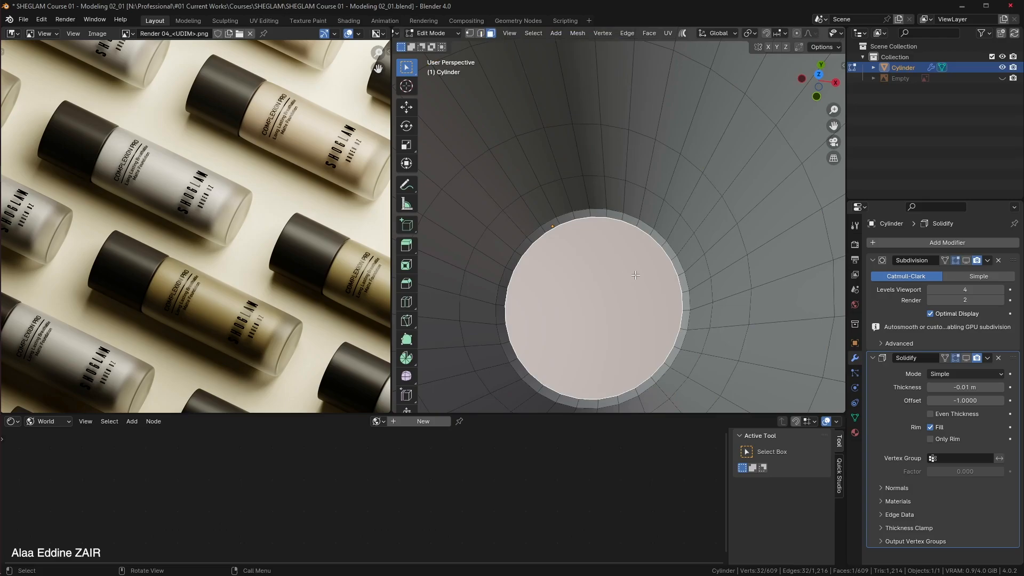
pyautogui.press('i')
pyautogui.click(598, 287)
pyautogui.press('i')
pyautogui.rightClick(629, 306)
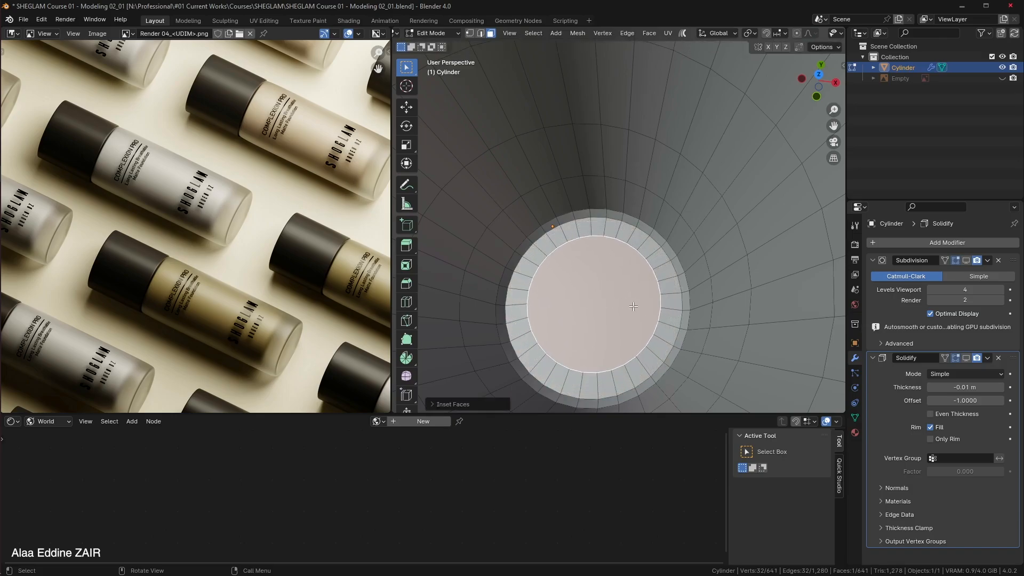
pyautogui.press('i')
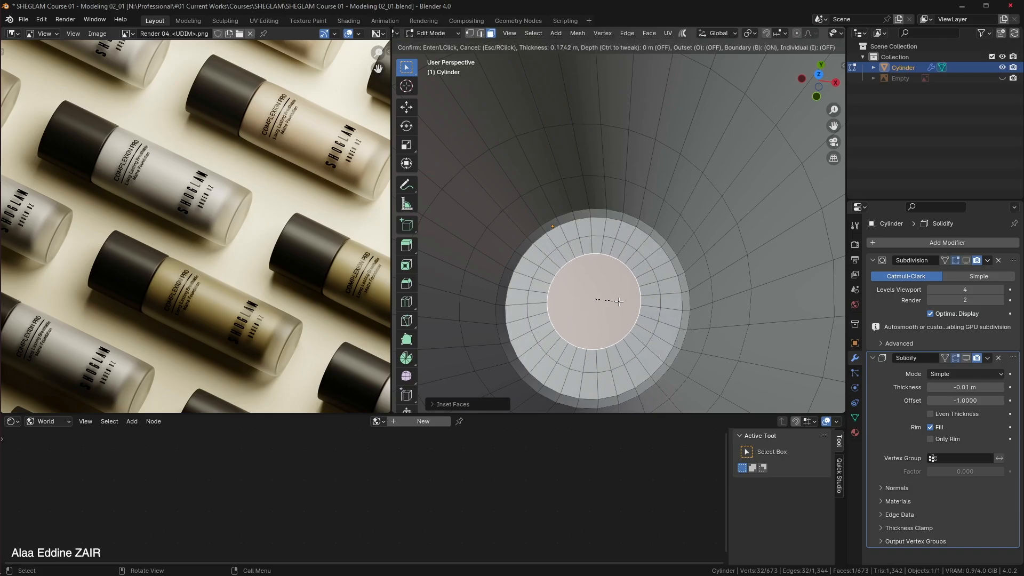
pyautogui.click(599, 302)
pyautogui.press('i')
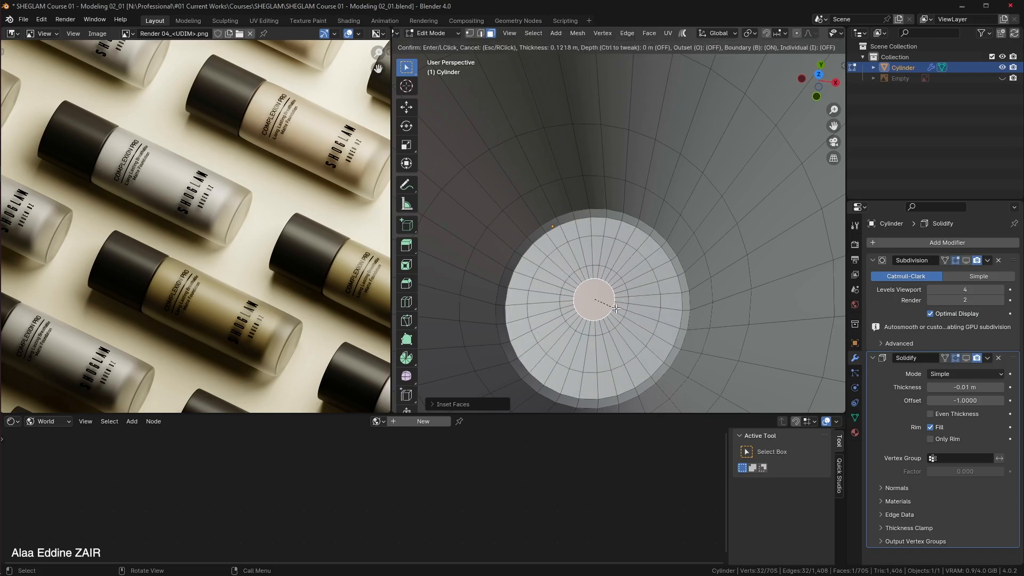
pyautogui.click(607, 307)
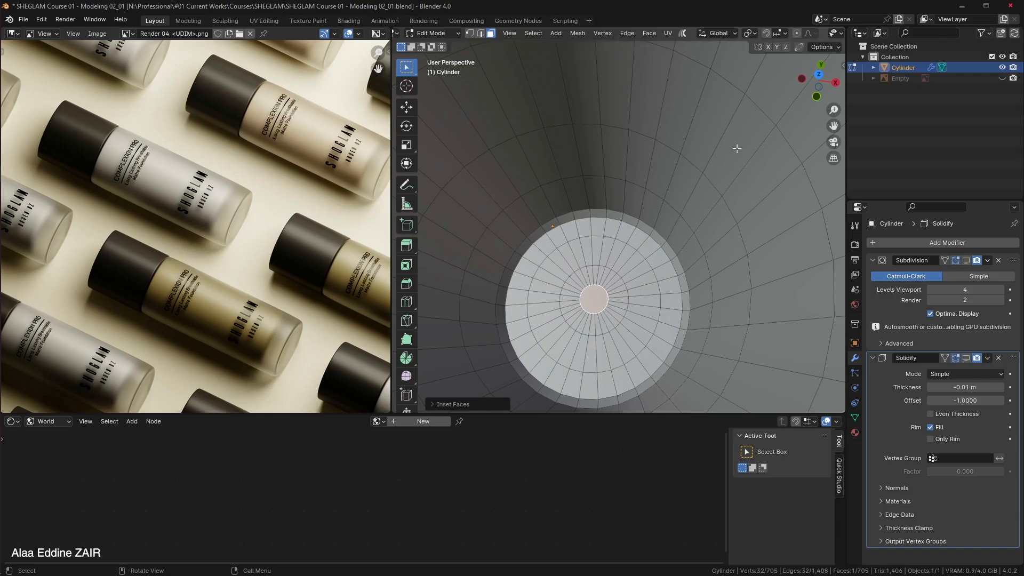
# Scale the small central face of the inner bottom to 0 and merge its vertices by distance.
pyautogui.scroll(-3, 700, 37)
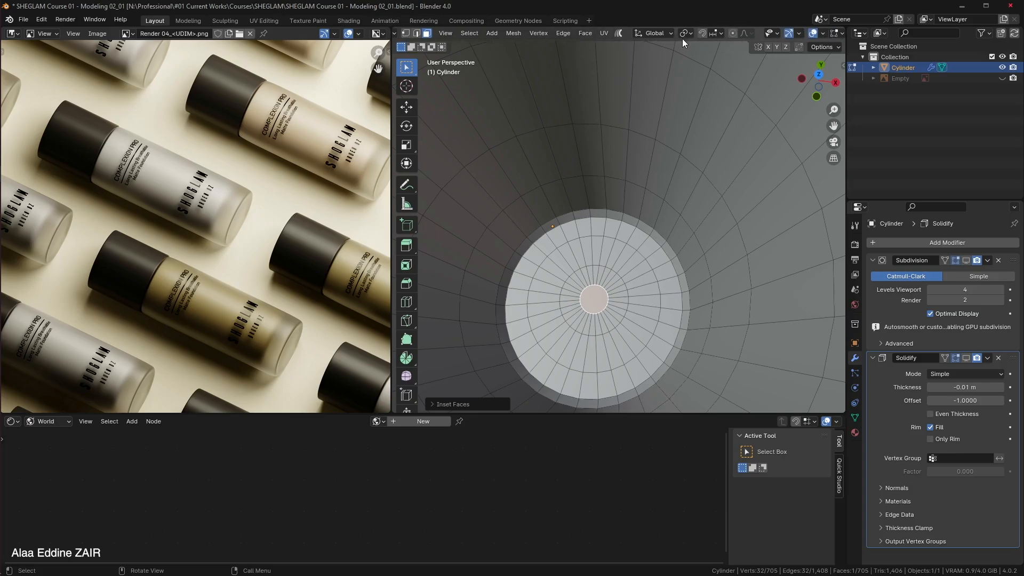
pyautogui.click(685, 35)
pyautogui.click(699, 106)
pyautogui.press('s')
pyautogui.press('0')
pyautogui.press('Return')
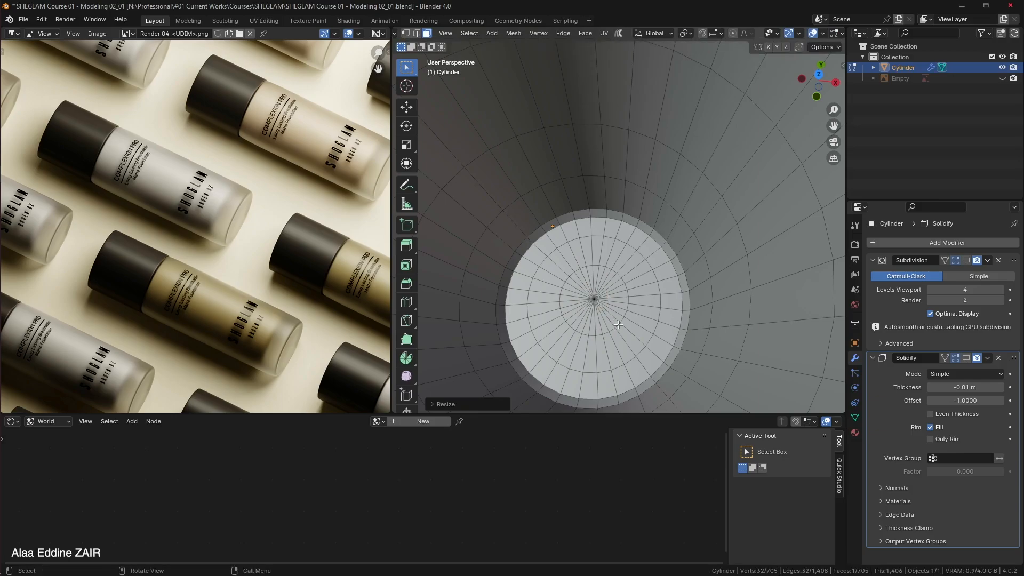
pyautogui.press('m')
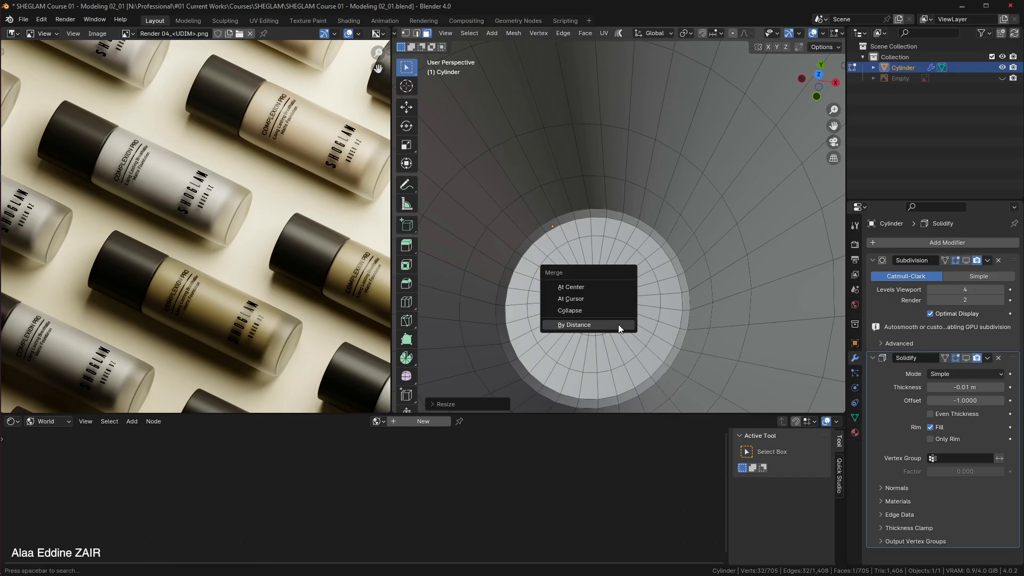
pyautogui.click(619, 325)
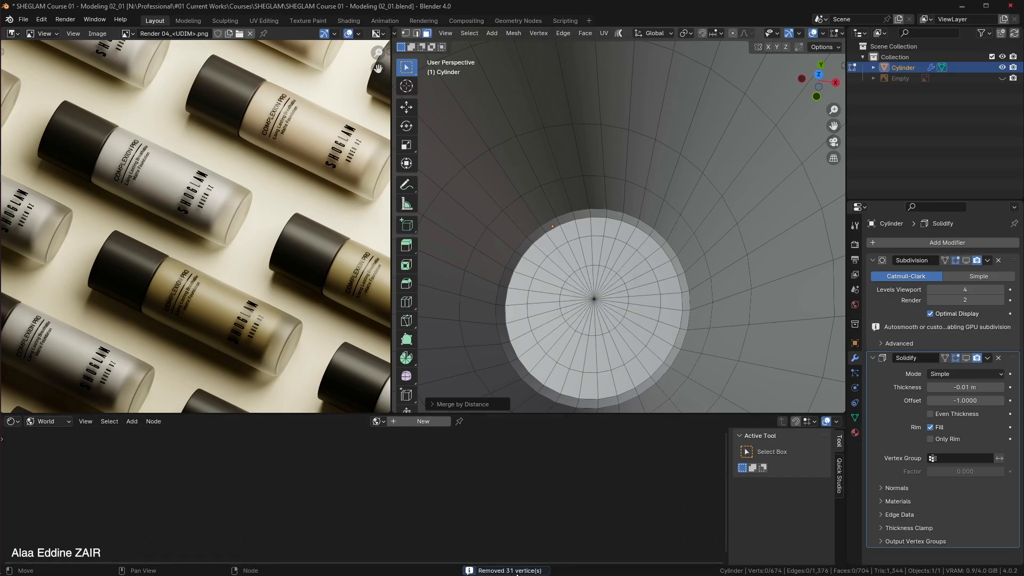
# Show the Empty reference image in front view and turn on X-Ray shading over the cylinder.
pyautogui.moveTo(646, 293); pyautogui.dragTo(647, 287, button='middle')
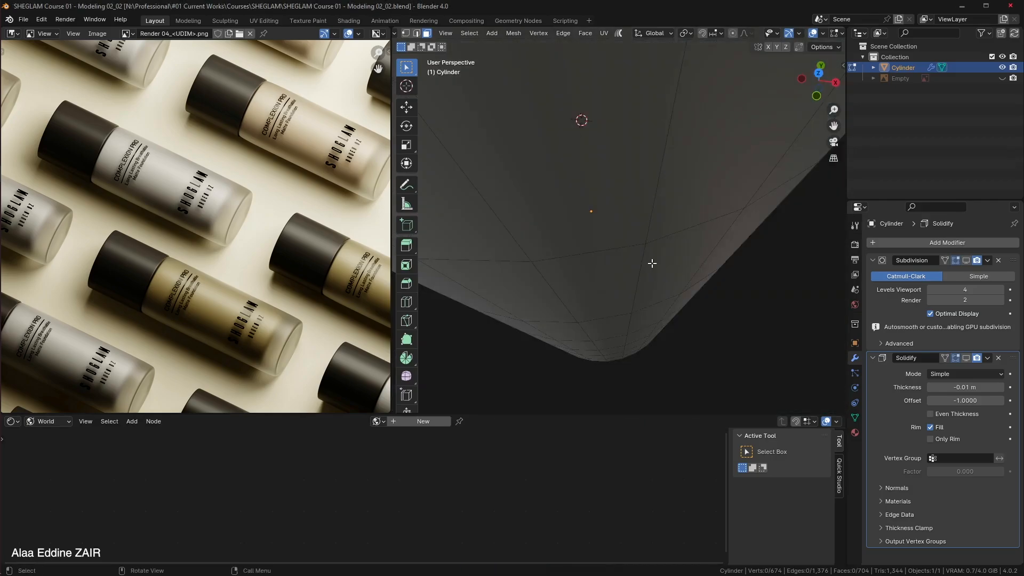
pyautogui.press('KP_1')
pyautogui.scroll(-3, 652, 263)
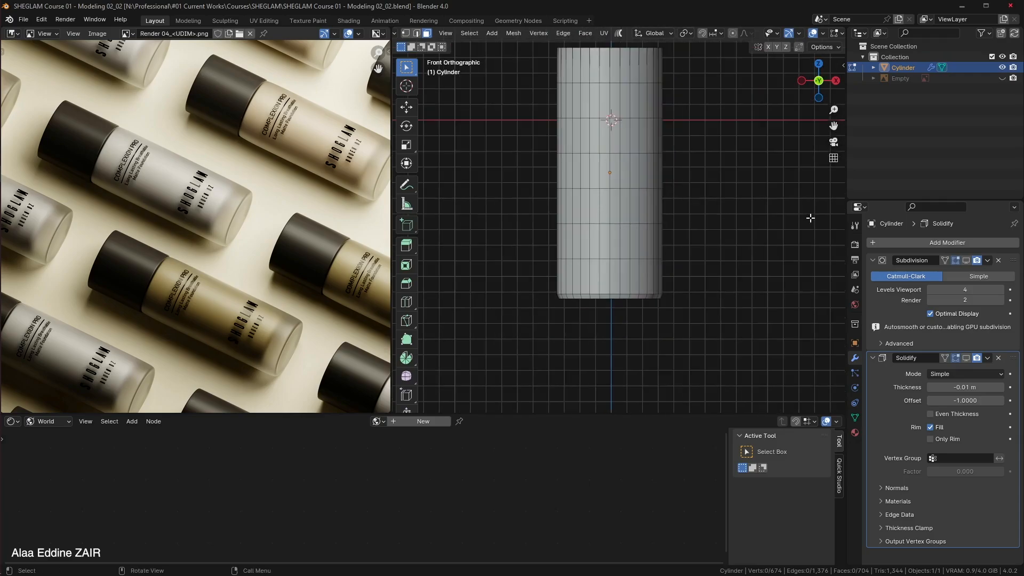
pyautogui.click(1002, 78)
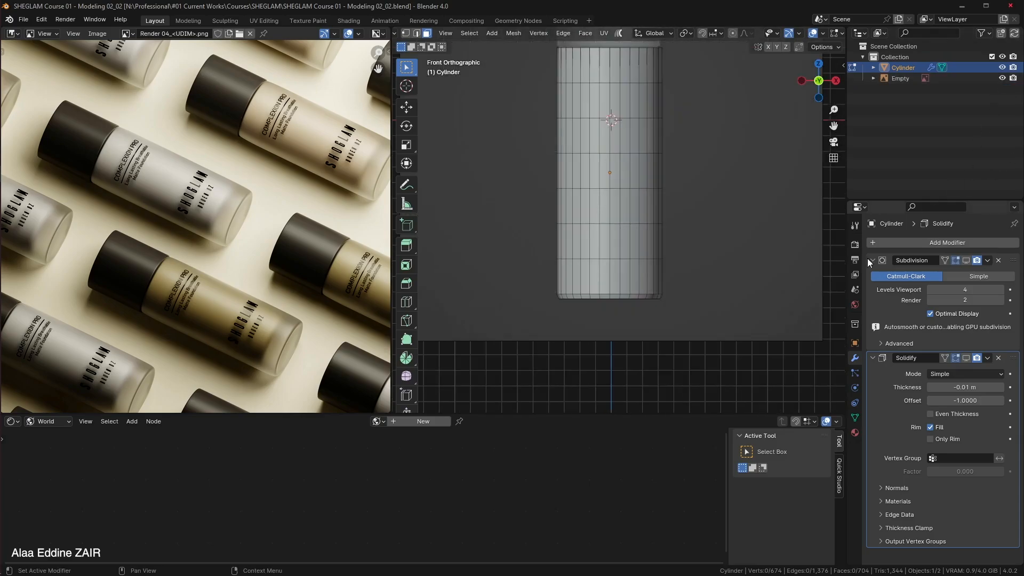
pyautogui.keyDown('shift'); pyautogui.moveTo(728, 218); pyautogui.dragTo(736, 267, button='middle'); pyautogui.keyUp('shift')
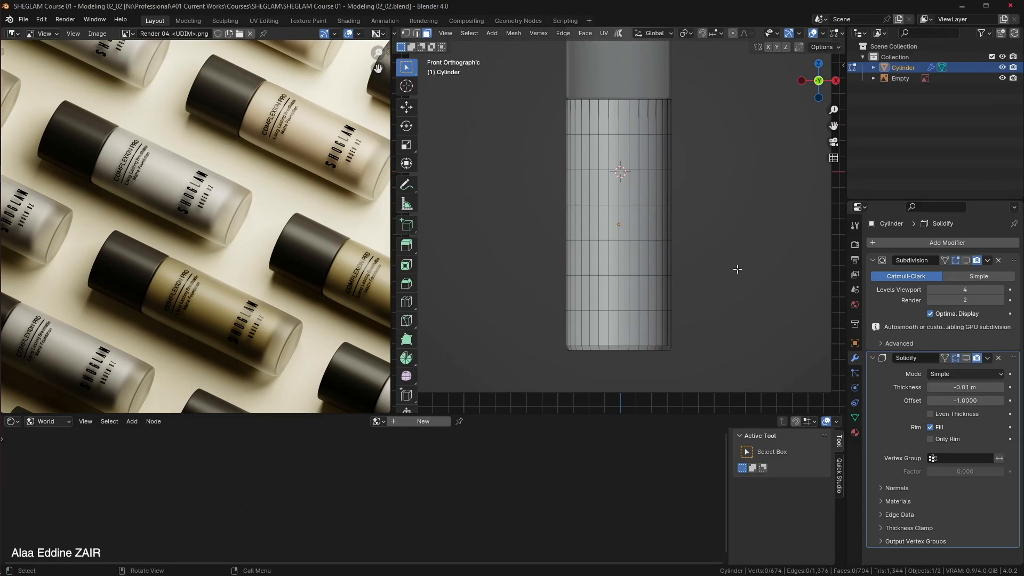
pyautogui.scroll(-3, 828, 36)
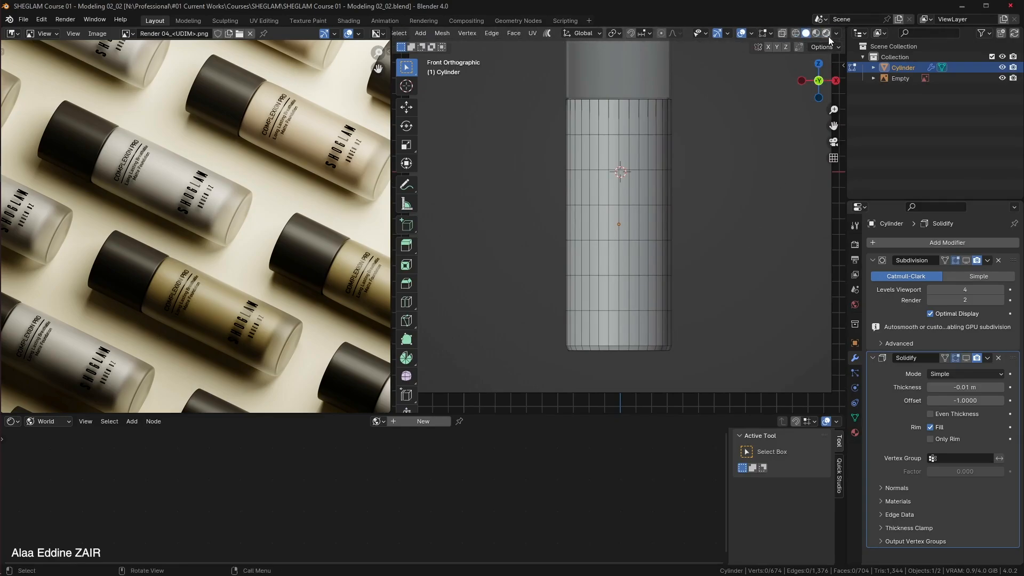
pyautogui.click(836, 34)
pyautogui.click(775, 288)
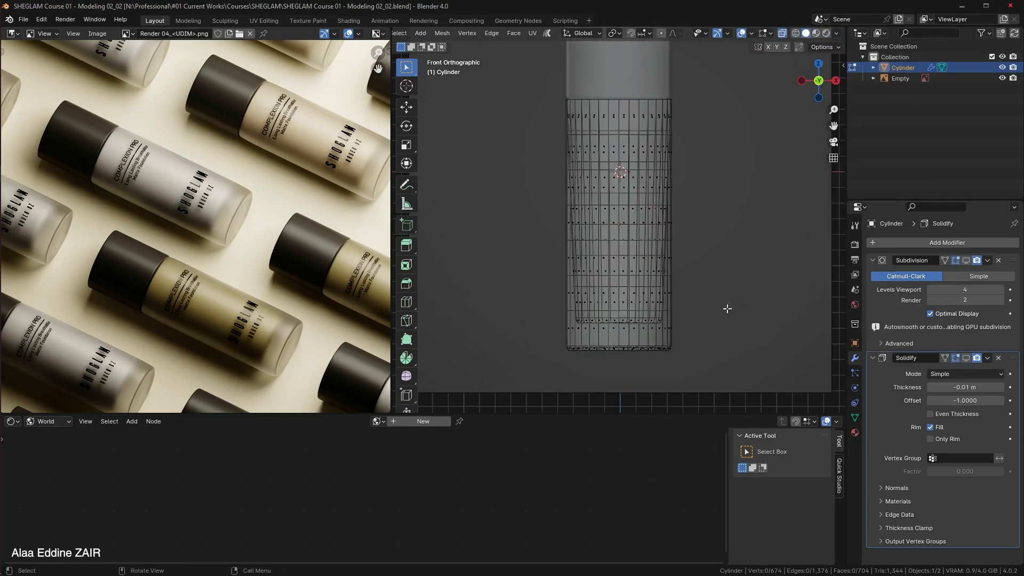
# Compare the cylinder's base and inner bottom with the reference in Object Mode, with the Solidify and Subdivision modifiers displayed.
pyautogui.scroll(4, 737, 303)
pyautogui.keyDown('shift'); pyautogui.moveTo(743, 329); pyautogui.dragTo(740, 200, button='middle'); pyautogui.keyUp('shift')
pyautogui.press('Tab')
pyautogui.keyDown('shift'); pyautogui.moveTo(760, 270); pyautogui.dragTo(741, 201, button='middle'); pyautogui.keyUp('shift')
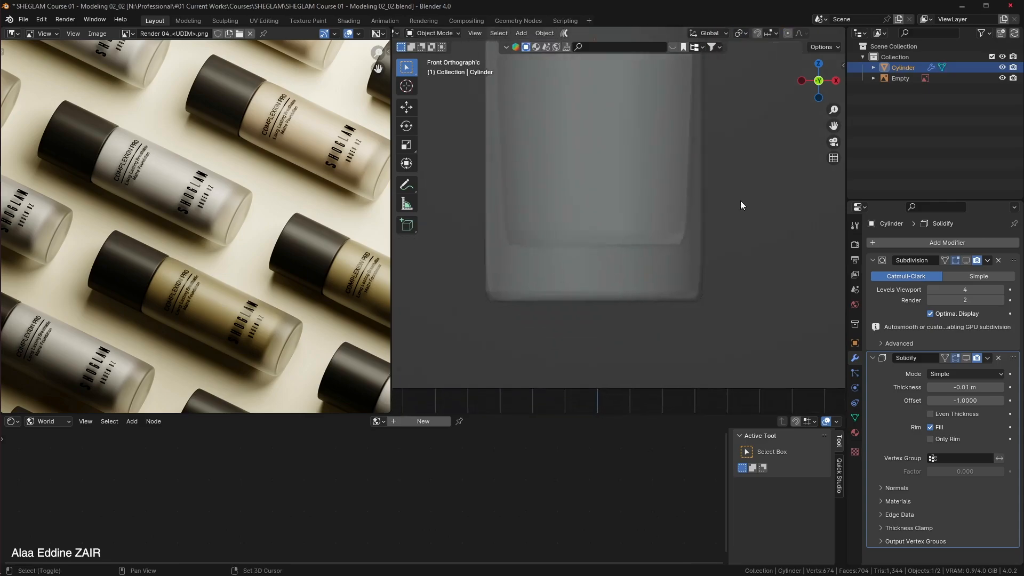
pyautogui.scroll(3, 749, 242)
pyautogui.keyDown('shift'); pyautogui.moveTo(749, 242); pyautogui.dragTo(794, 269, button='middle'); pyautogui.keyUp('shift')
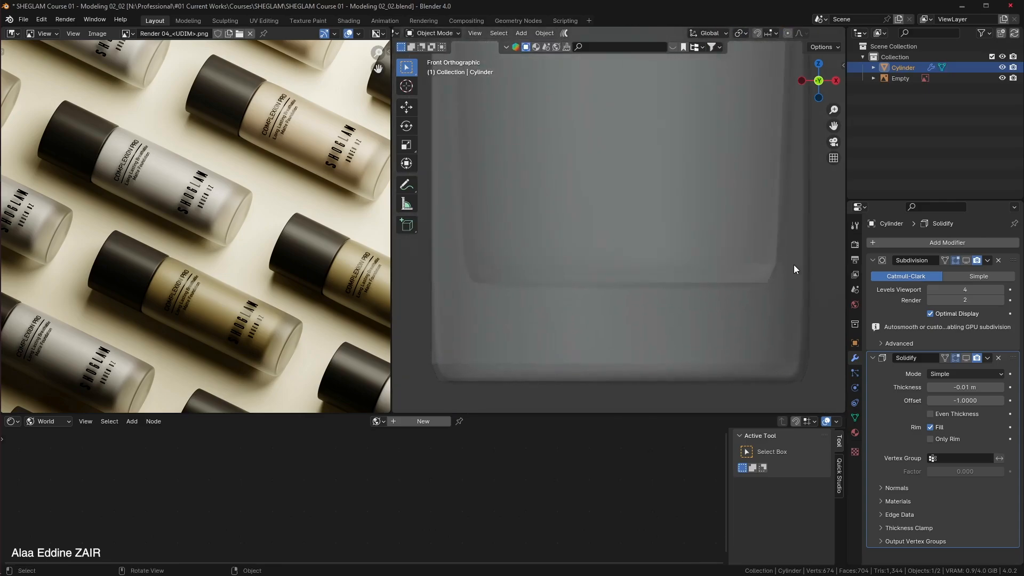
pyautogui.click(966, 358)
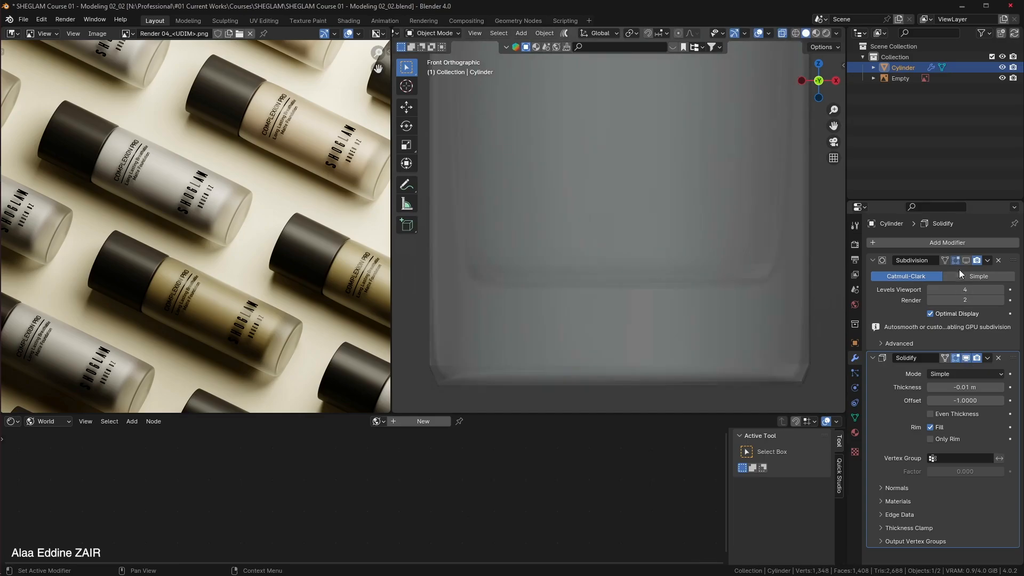
pyautogui.keyDown('shift'); pyautogui.moveTo(661, 279); pyautogui.dragTo(657, 250, button='middle'); pyautogui.keyUp('shift')
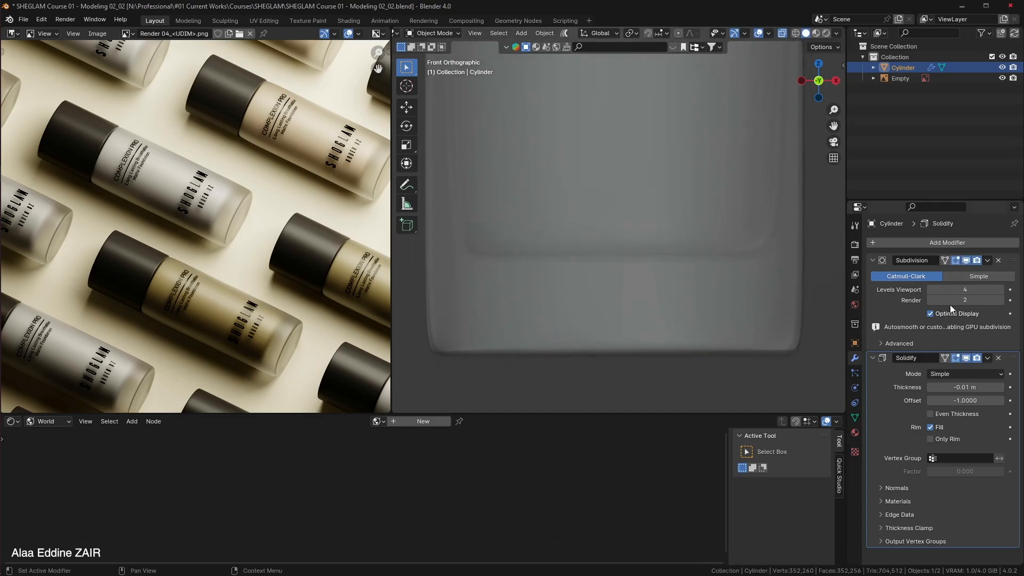
pyautogui.click(966, 358)
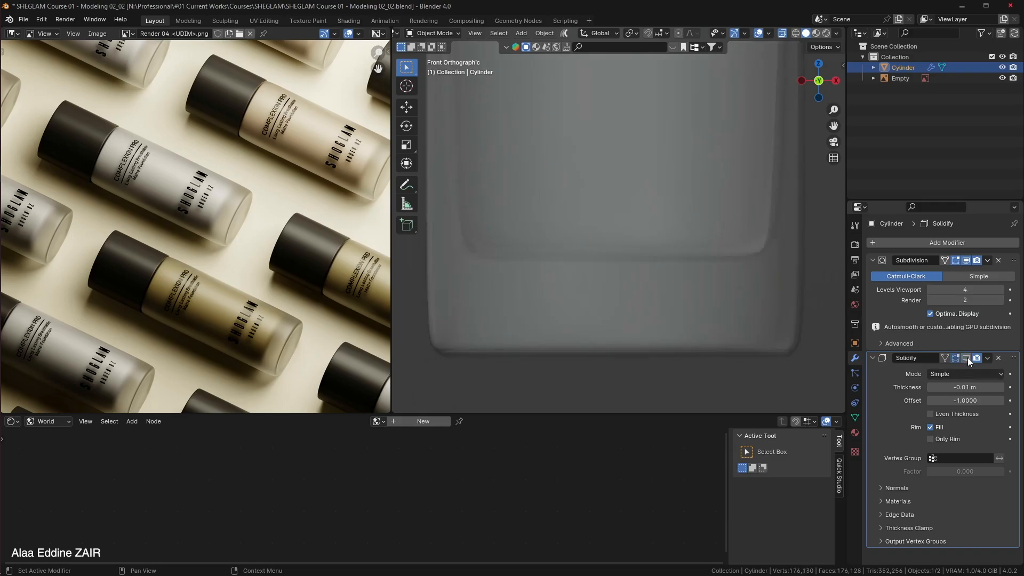
pyautogui.click(967, 358)
pyautogui.scroll(-2, 543, 248)
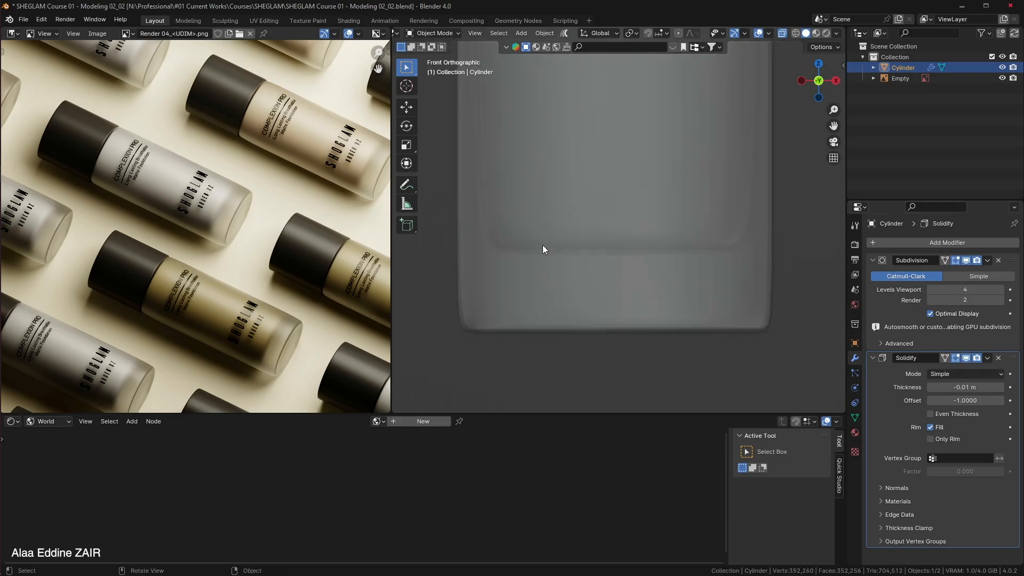
# Examine the cylinder's top rim against the reference with X-Ray off, toggling the Subdivision modifier's viewport display to compare.
pyautogui.keyDown('shift'); pyautogui.moveTo(604, 188); pyautogui.dragTo(604, 293, button='middle'); pyautogui.keyUp('shift')
pyautogui.keyDown('shift'); pyautogui.moveTo(689, 117); pyautogui.dragTo(674, 263, button='middle'); pyautogui.keyUp('shift')
pyautogui.keyDown('shift'); pyautogui.moveTo(666, 159); pyautogui.dragTo(675, 290, button='middle'); pyautogui.keyUp('shift')
pyautogui.keyDown('shift'); pyautogui.moveTo(672, 202); pyautogui.dragTo(670, 285, button='middle'); pyautogui.keyUp('shift')
pyautogui.press('z')
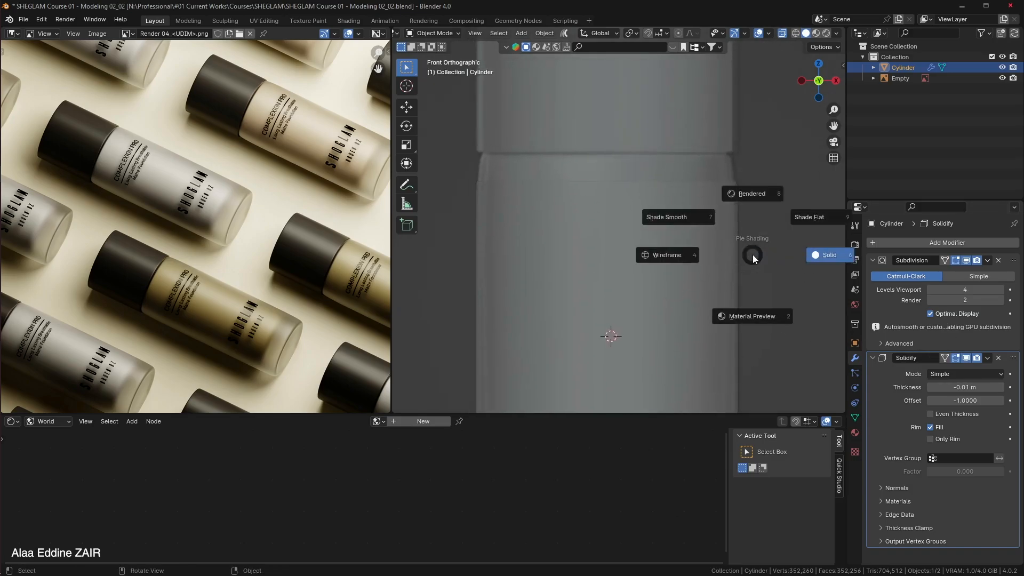
pyautogui.click(836, 34)
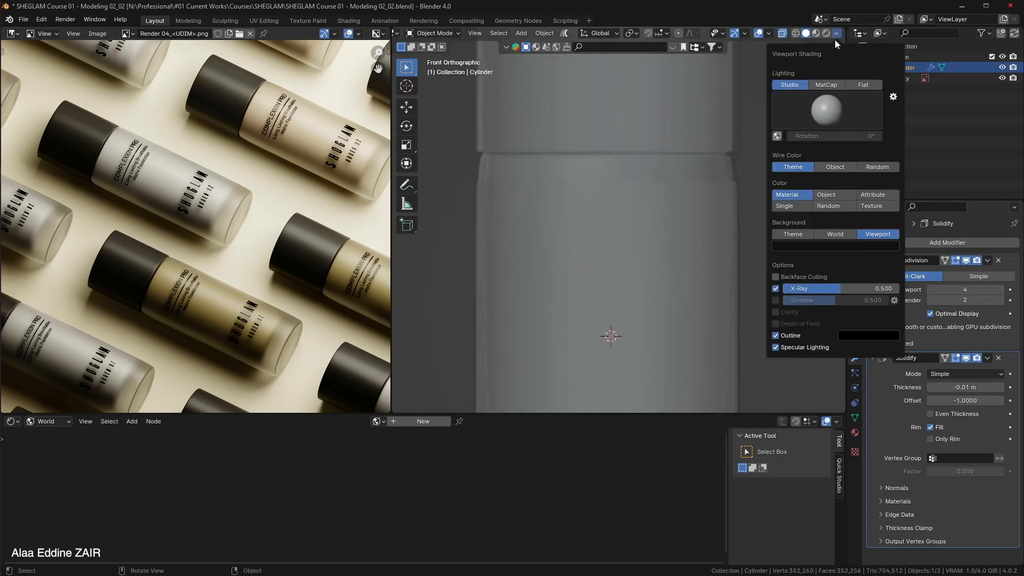
pyautogui.click(776, 289)
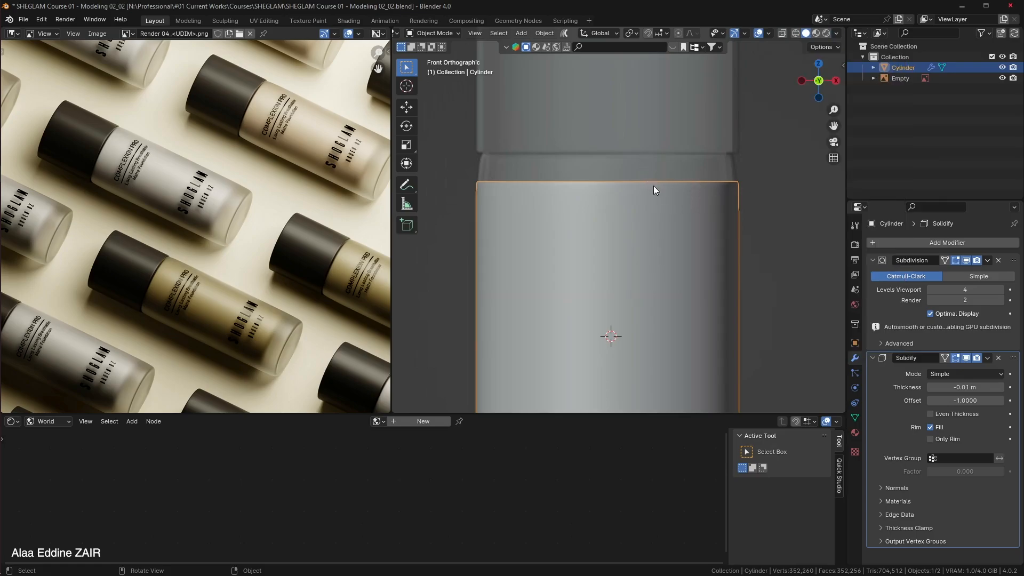
pyautogui.click(966, 261)
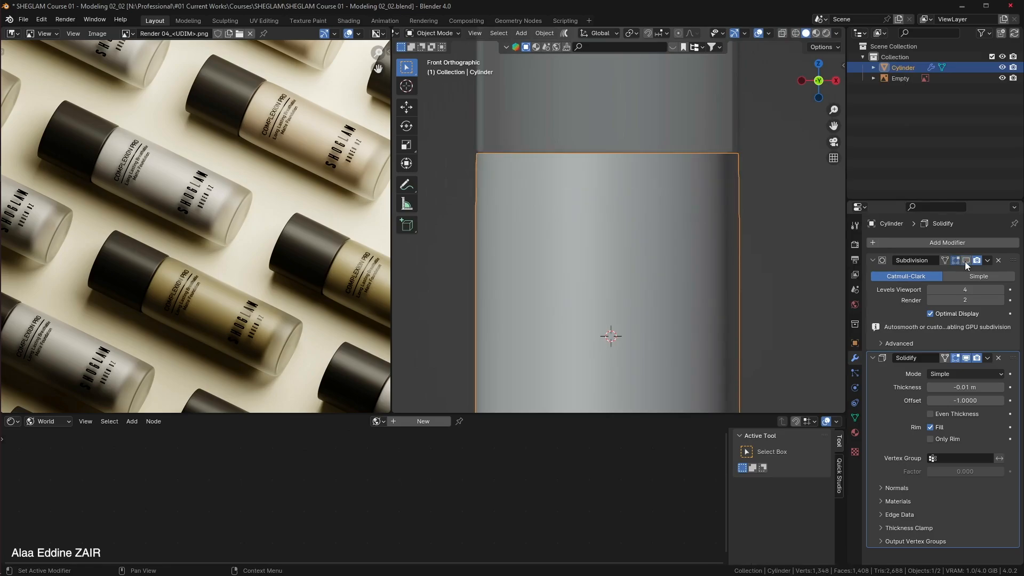
pyautogui.click(965, 261)
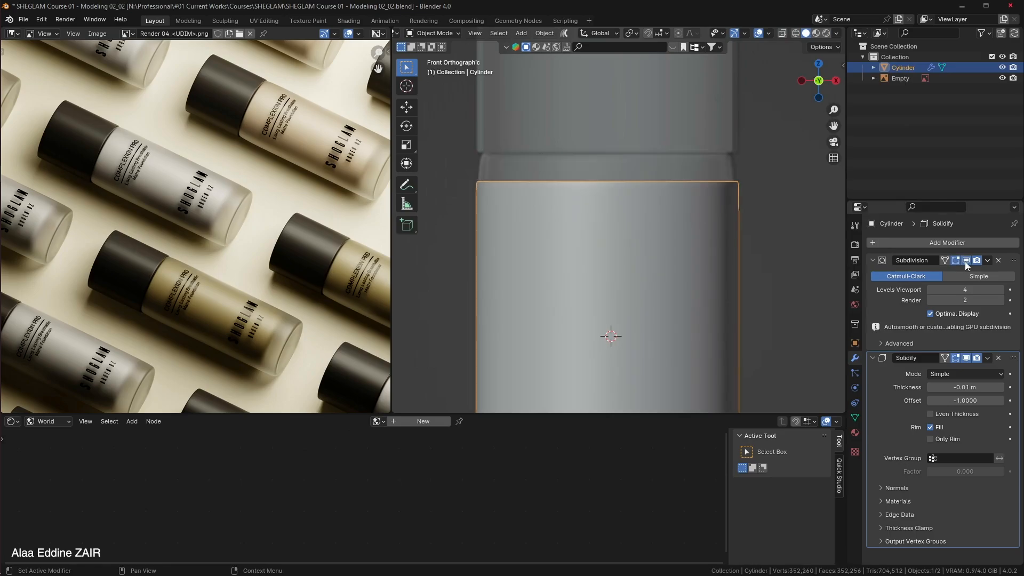
pyautogui.click(965, 262)
pyautogui.click(965, 261)
# Hide the Empty reference image and examine the open rim and inner wall up close in Edit Mode.
pyautogui.click(1003, 78)
pyautogui.moveTo(800, 160); pyautogui.dragTo(692, 287, button='middle')
pyautogui.press('Tab')
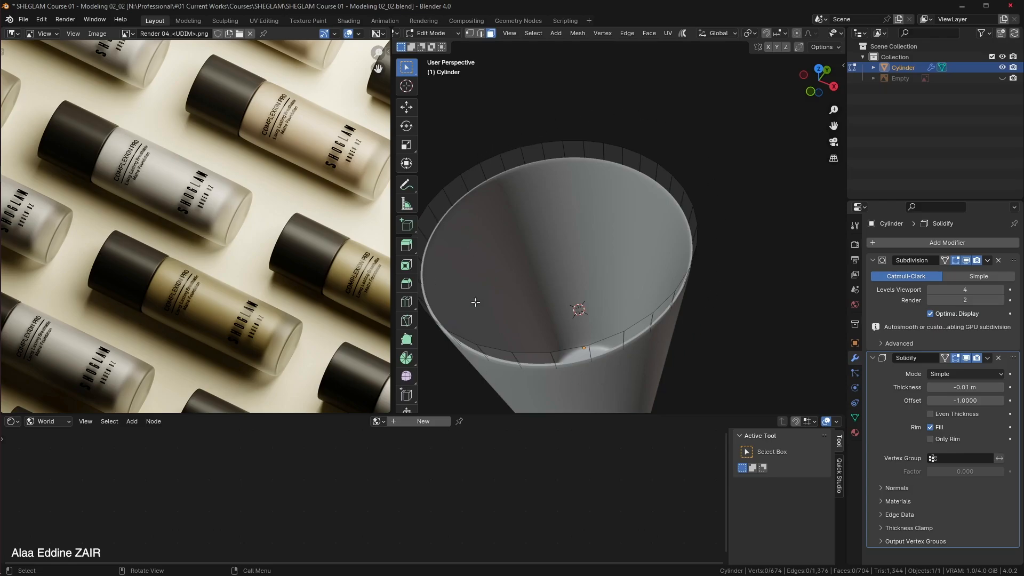
pyautogui.moveTo(578, 370); pyautogui.dragTo(604, 358, button='middle')
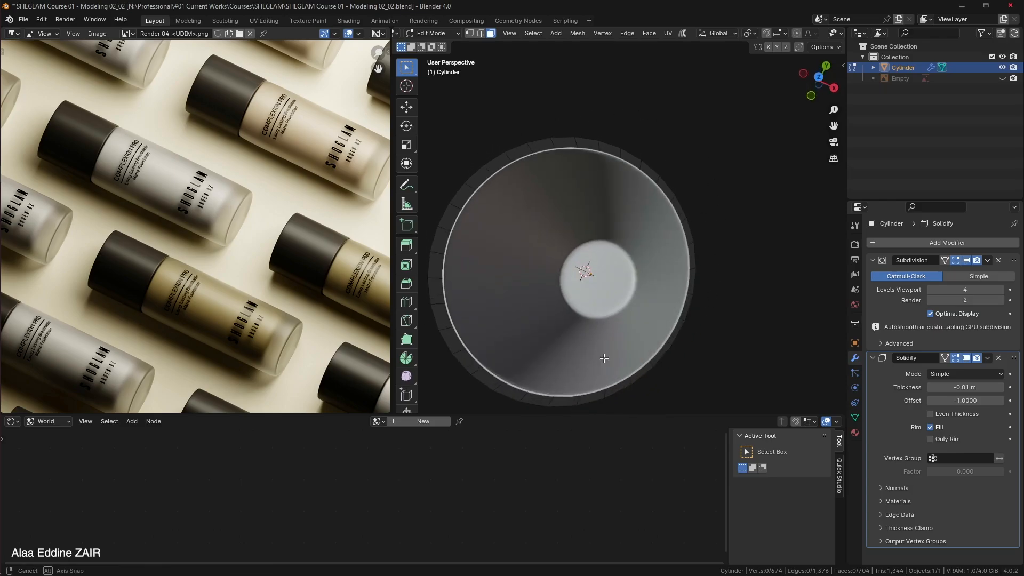
pyautogui.moveTo(594, 295); pyautogui.dragTo(658, 245, button='middle')
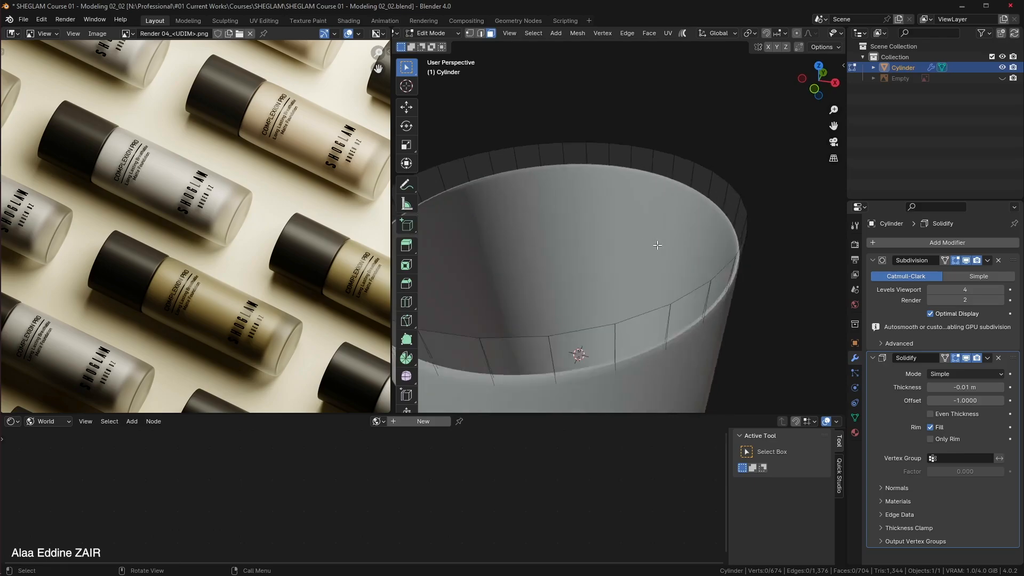
pyautogui.scroll(1, 657, 245)
pyautogui.scroll(1, 738, 202)
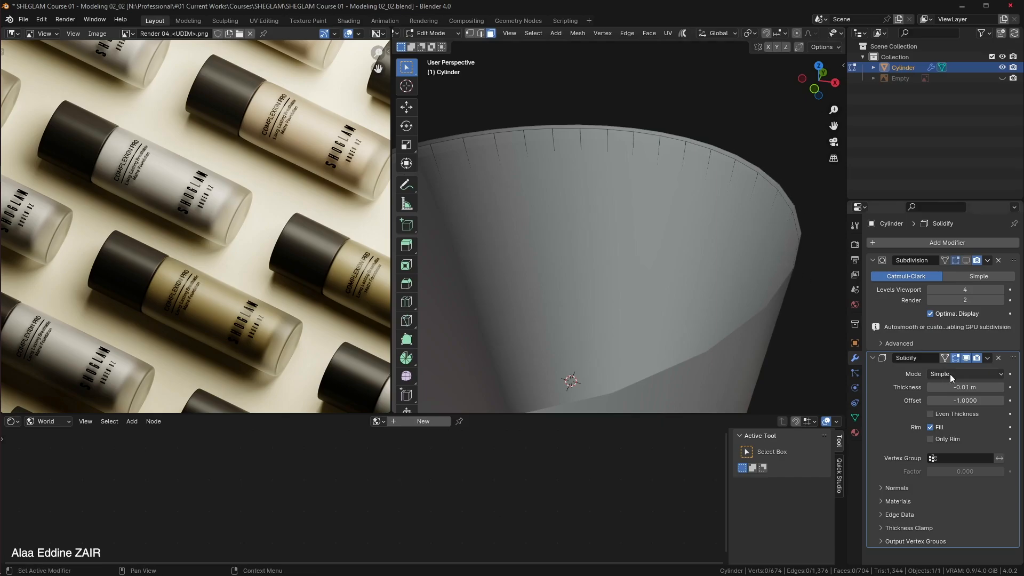
# Turn off the Solidify modifier's viewport display and add an edge loop on the inner wall, slid close to the top rim.
pyautogui.click(966, 359)
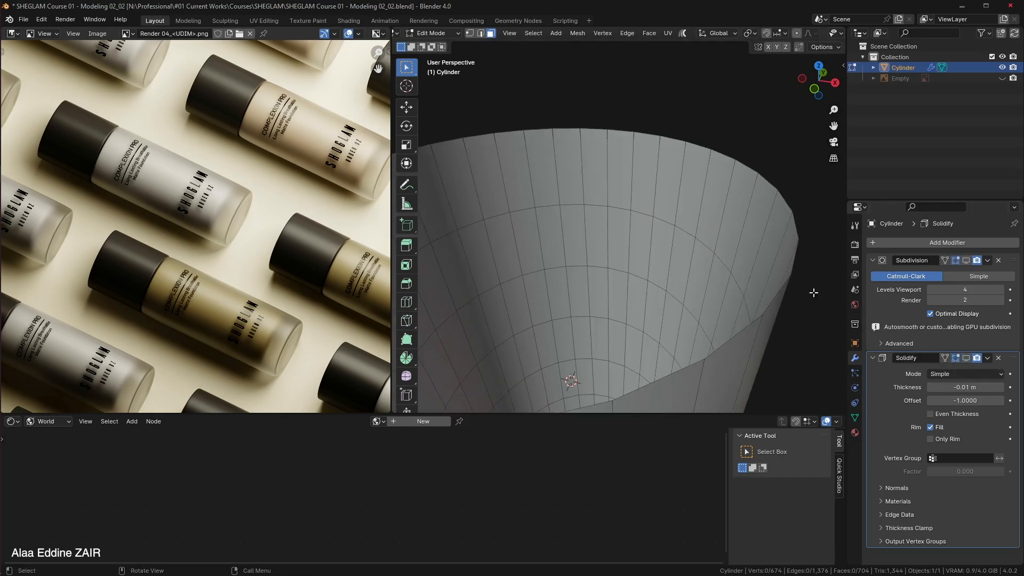
pyautogui.press('2')
pyautogui.keyDown('alt'); pyautogui.click(733, 224); pyautogui.keyUp('alt')
pyautogui.press('g')
pyautogui.press('g')
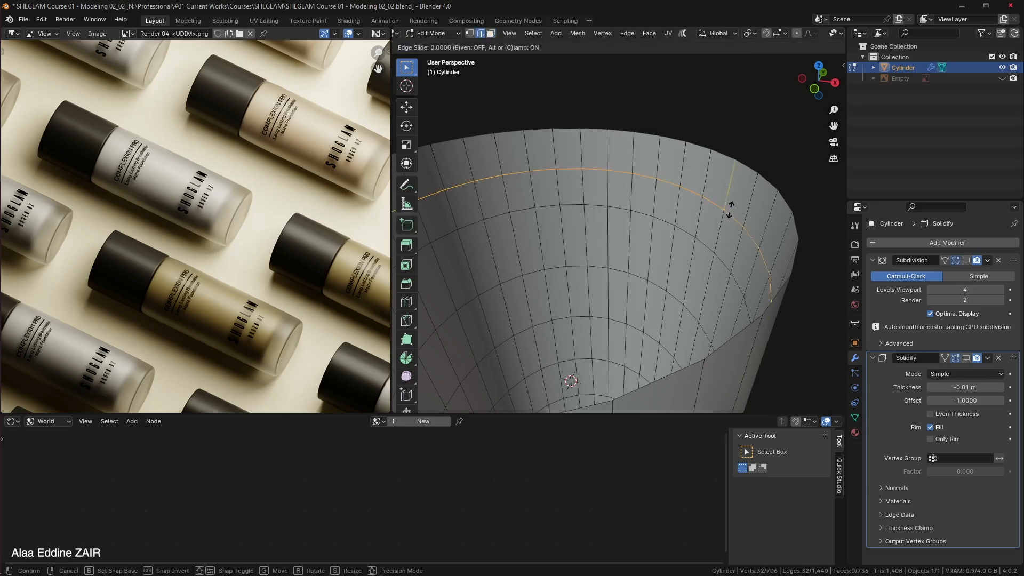
pyautogui.click(763, 264)
# Raise the new inner edge loop about 0.098 m along Z to the rim and scale it inward to about 0.989.
pyautogui.press('g')
pyautogui.press('z')
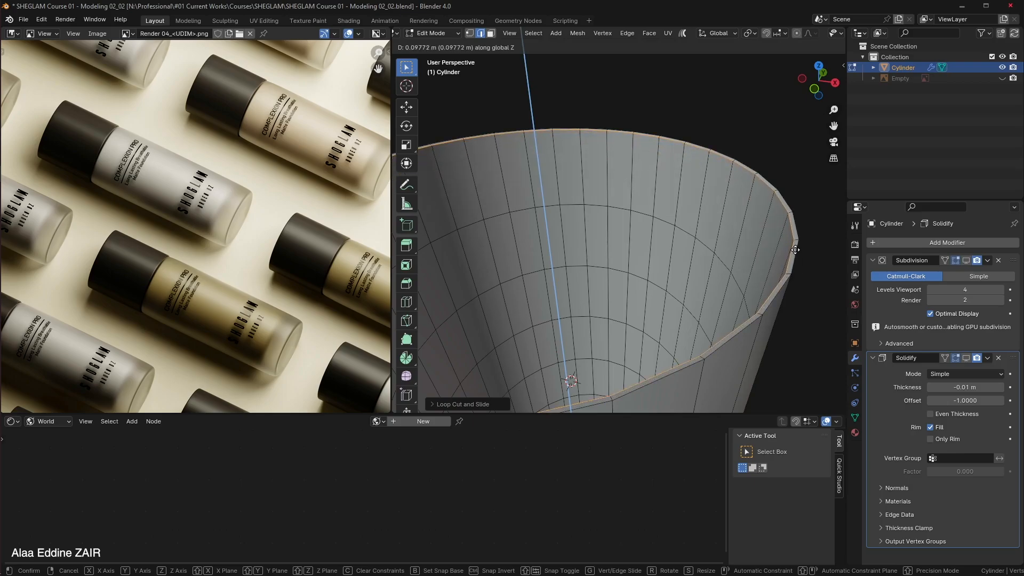
pyautogui.click(795, 250)
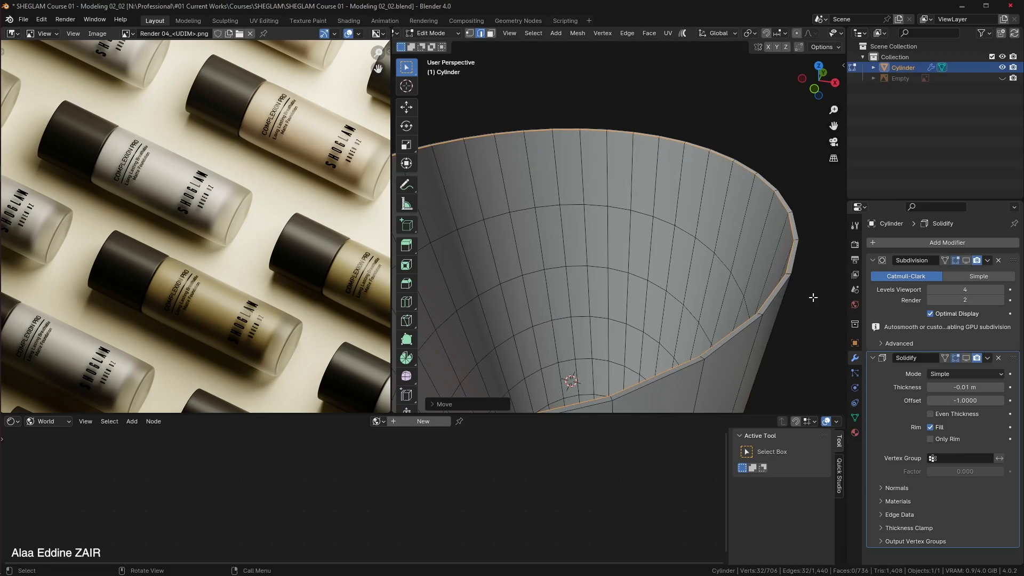
pyautogui.press('s')
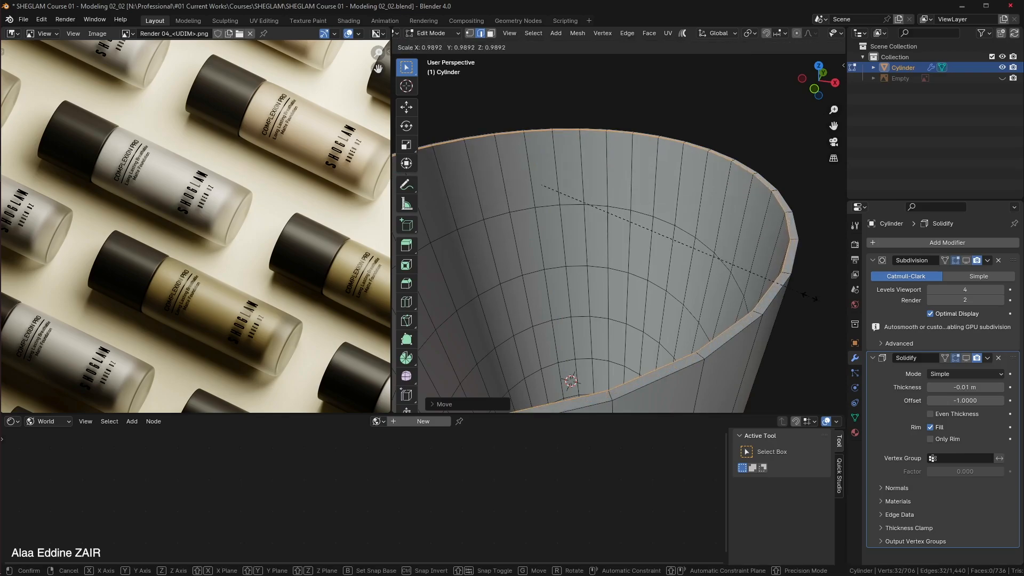
pyautogui.click(808, 293)
pyautogui.moveTo(809, 293); pyautogui.dragTo(781, 308, button='middle')
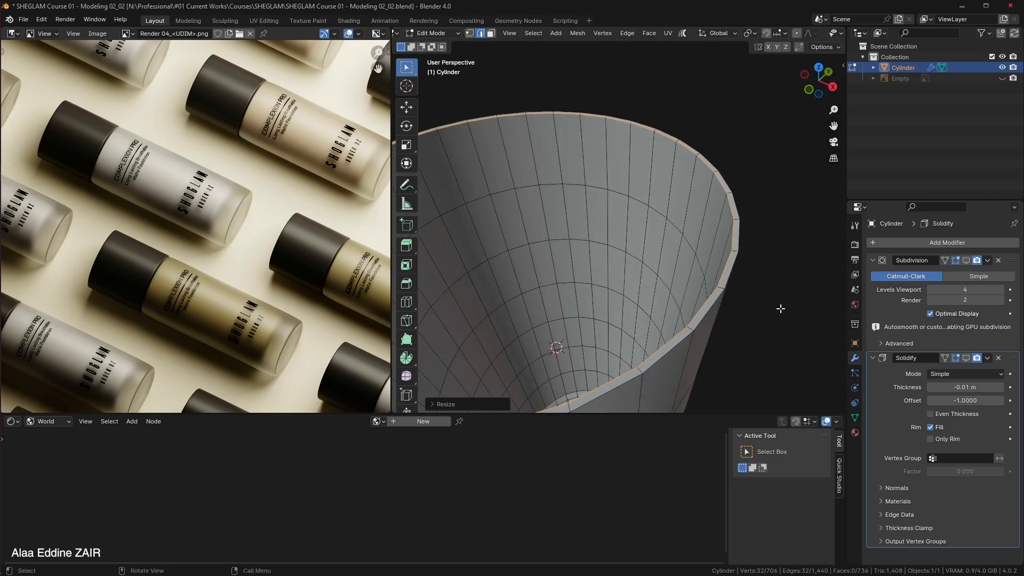
pyautogui.press('s')
pyautogui.rightClick(780, 308)
# Return to Object Mode, display the Solidify and Subdivision modifiers in the viewport, and show the Empty reference image in front view.
pyautogui.press('Tab')
pyautogui.click(967, 358)
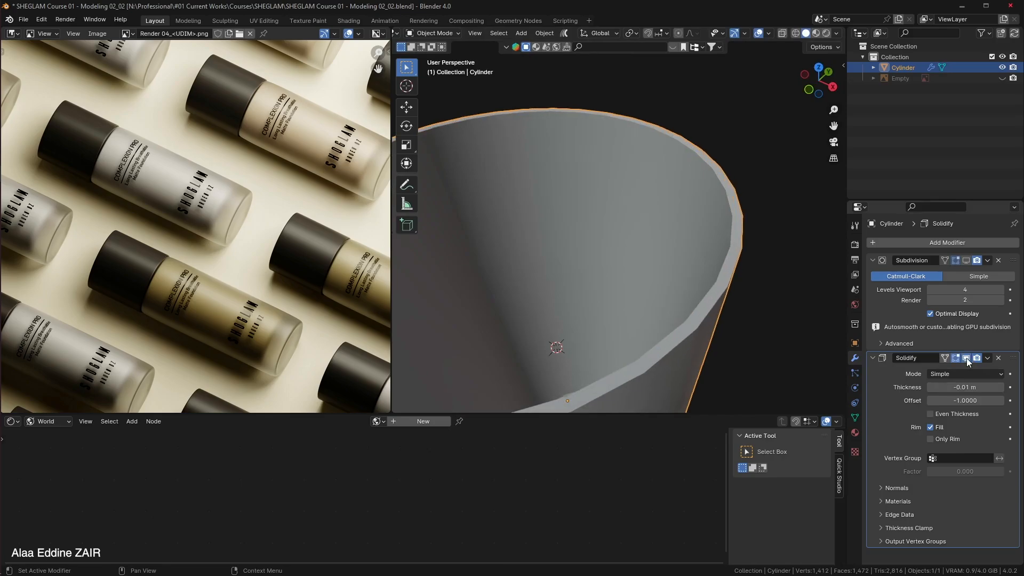
pyautogui.click(967, 261)
pyautogui.moveTo(729, 276); pyautogui.dragTo(773, 242, button='middle')
pyautogui.press('KP_1')
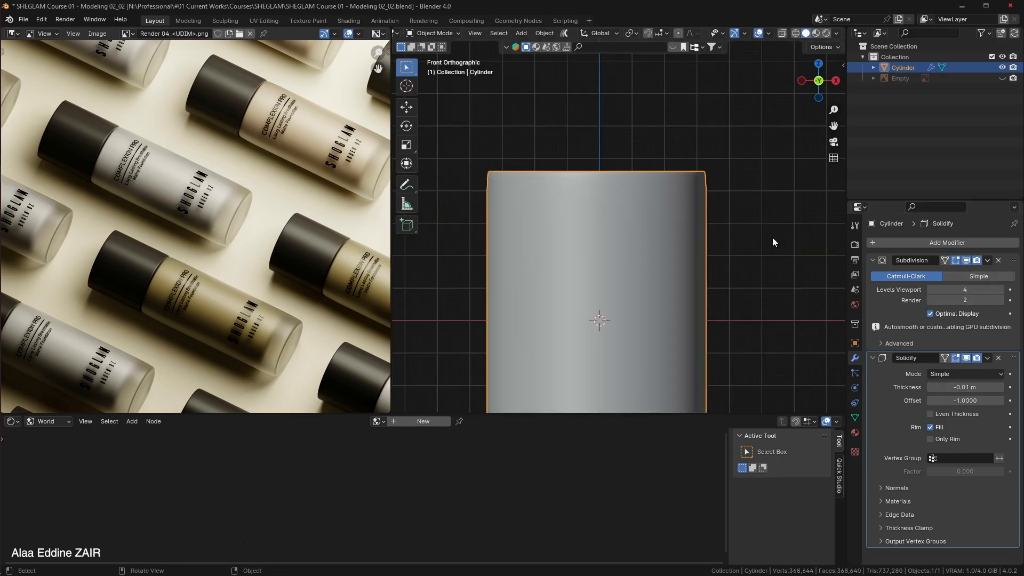
pyautogui.scroll(-3, 772, 240)
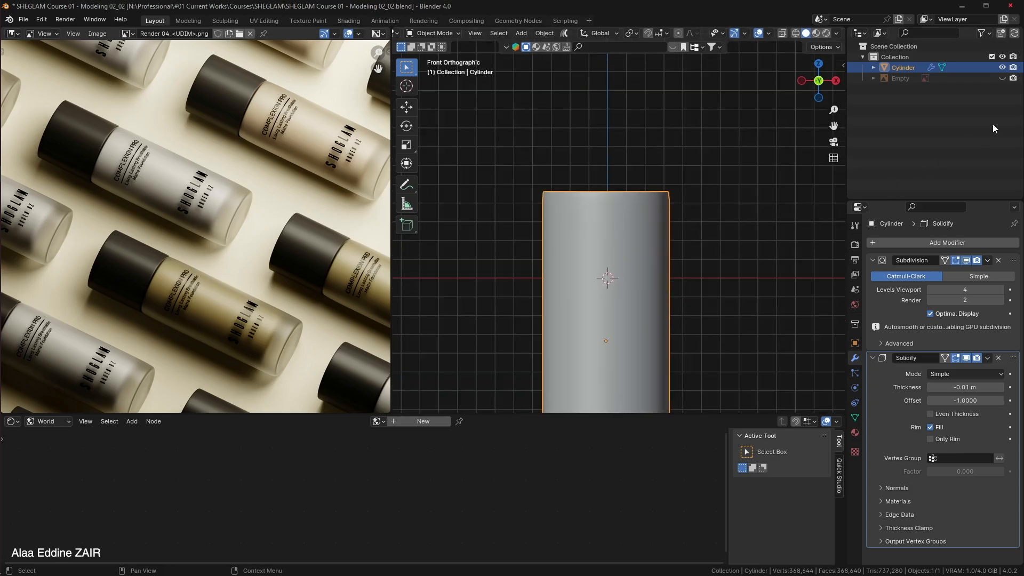
pyautogui.click(1002, 78)
# Compare the cylinder's top rim with the reference and save an incremental version as SHEGLAM Course 01 - Modeling 02_03.blend.
pyautogui.scroll(4, 661, 235)
pyautogui.press('z')
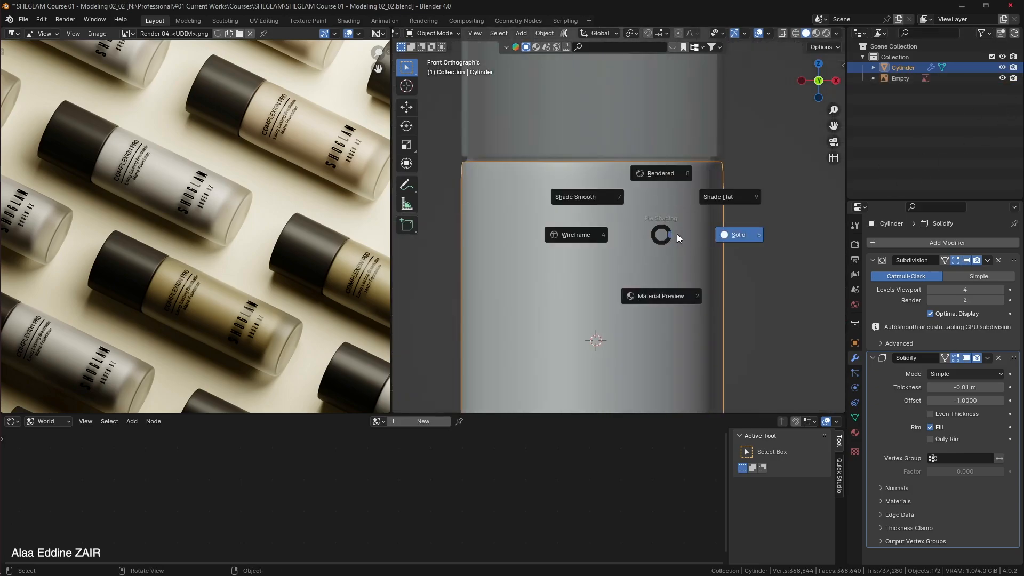
pyautogui.press('Escape')
pyautogui.scroll(2, 660, 163)
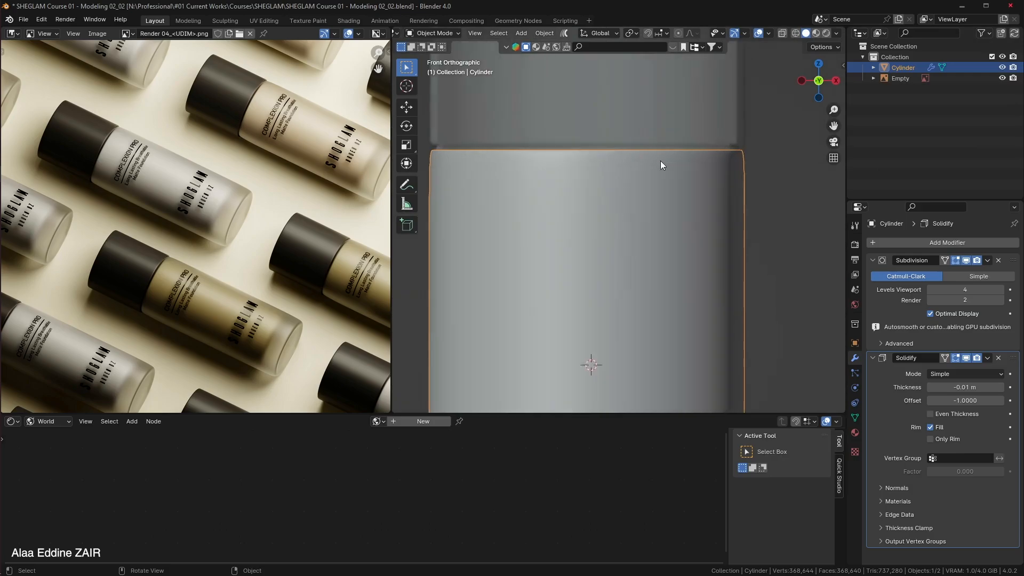
pyautogui.keyDown('shift'); pyautogui.moveTo(692, 194); pyautogui.dragTo(739, 252, button='middle'); pyautogui.keyUp('shift')
pyautogui.scroll(-2, 738, 252)
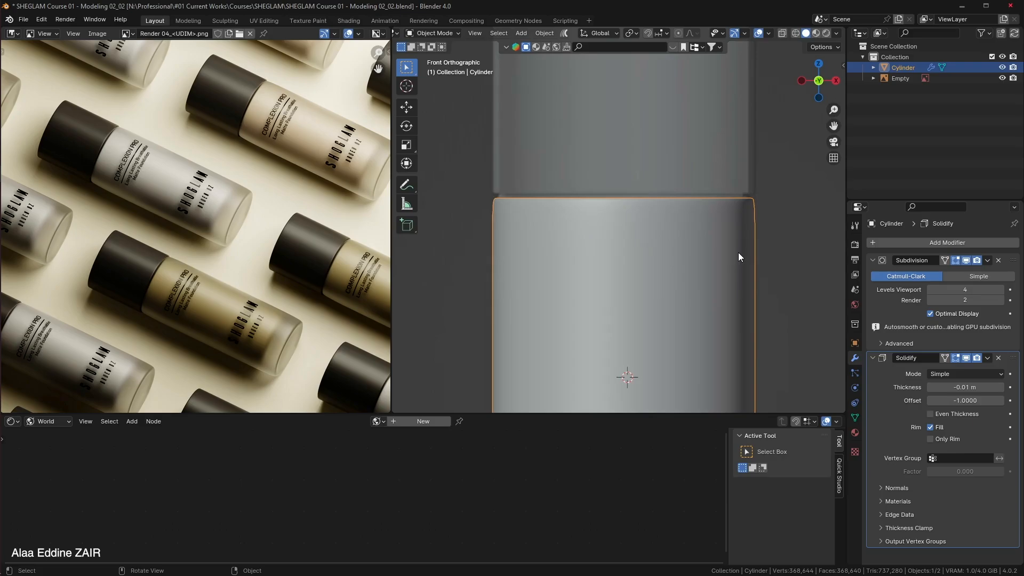
pyautogui.hotkey('ctrl', 'alt', 's')
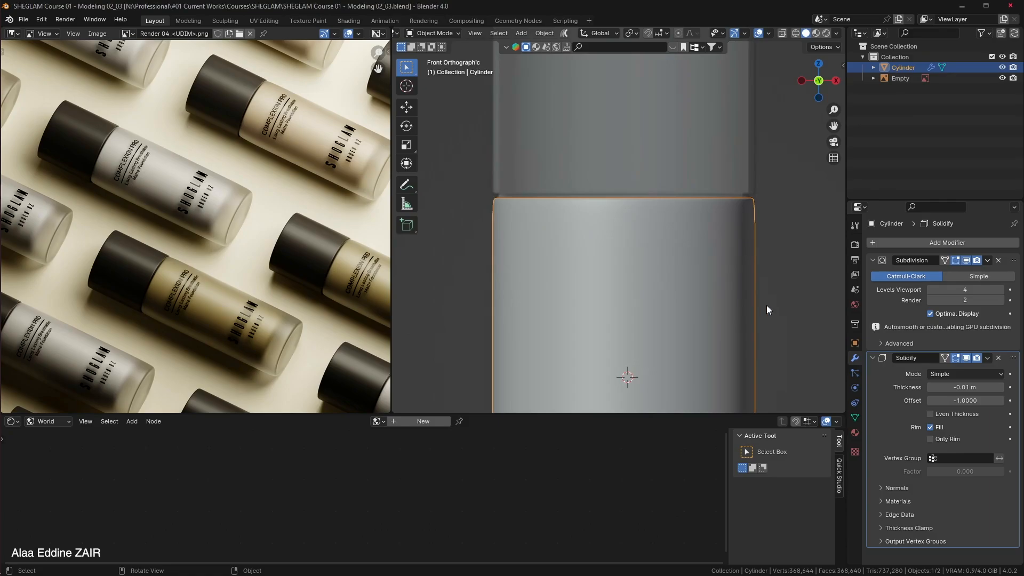
# Set the Solidify modifier's thickness to 0.01 m while checking the cylinder's lower body.
pyautogui.scroll(-1, 770, 331)
pyautogui.keyDown('shift'); pyautogui.moveTo(744, 348); pyautogui.dragTo(725, 170, button='middle'); pyautogui.keyUp('shift')
pyautogui.keyDown('shift'); pyautogui.moveTo(723, 291); pyautogui.dragTo(734, 192, button='middle'); pyautogui.keyUp('shift')
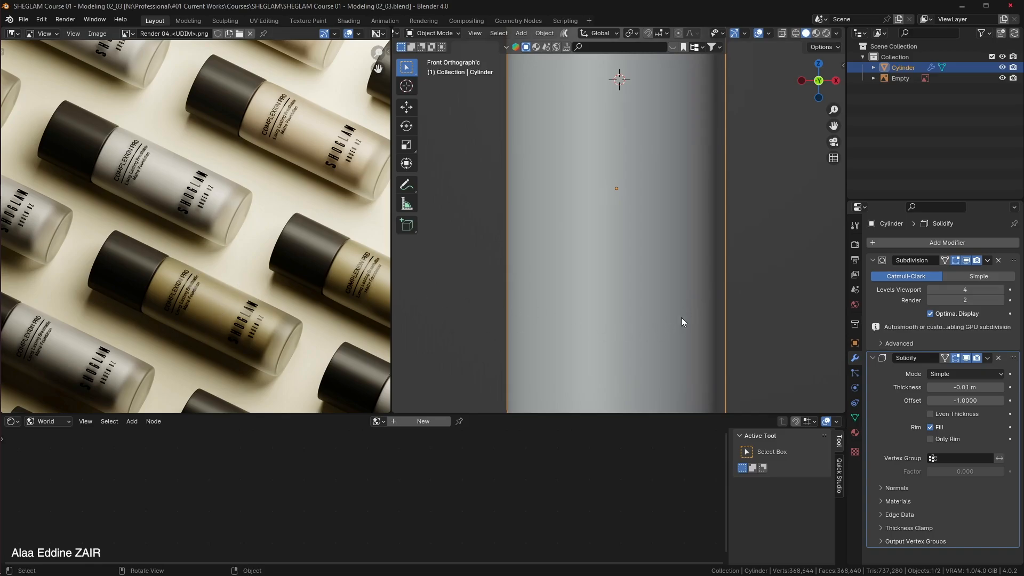
pyautogui.scroll(-1, 688, 356)
pyautogui.keyDown('shift'); pyautogui.moveTo(689, 356); pyautogui.dragTo(665, 291, button='middle'); pyautogui.keyUp('shift')
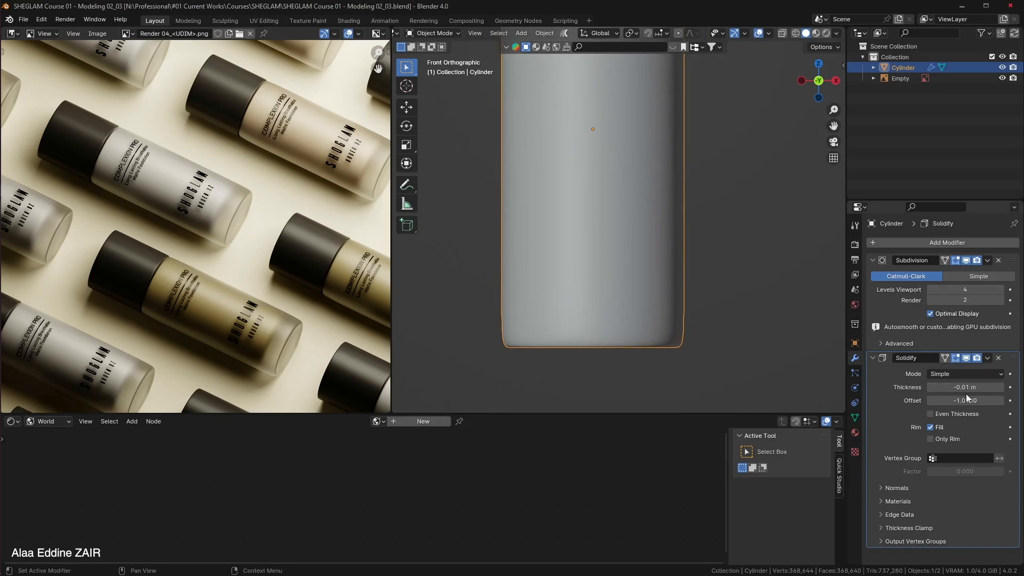
pyautogui.click(1001, 388)
pyautogui.click(1001, 389)
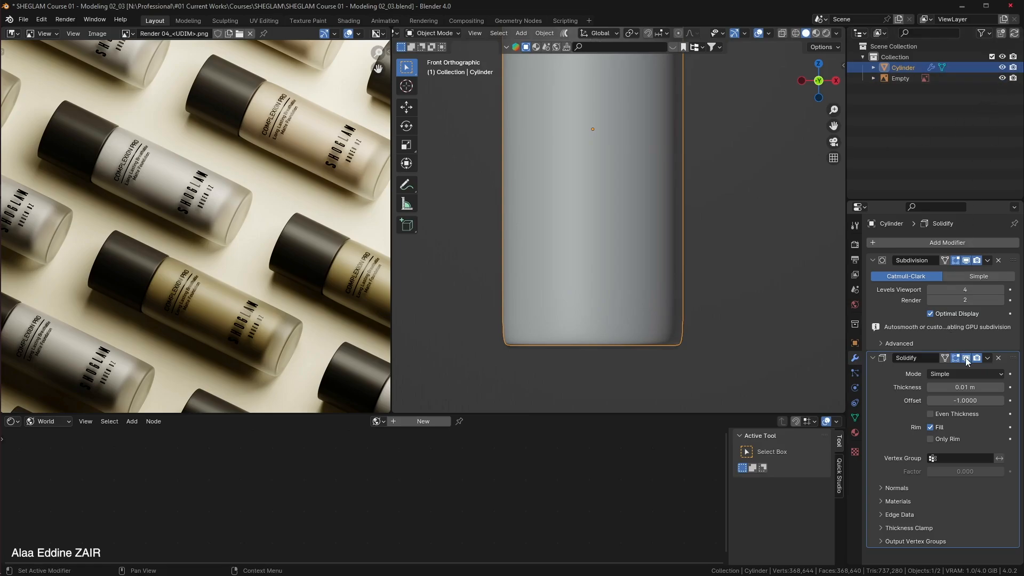
# Turn off the Solidify and Subdivision modifiers' viewport display and switch to wireframe shading at the cylinder's base.
pyautogui.click(966, 261)
pyautogui.press('z')
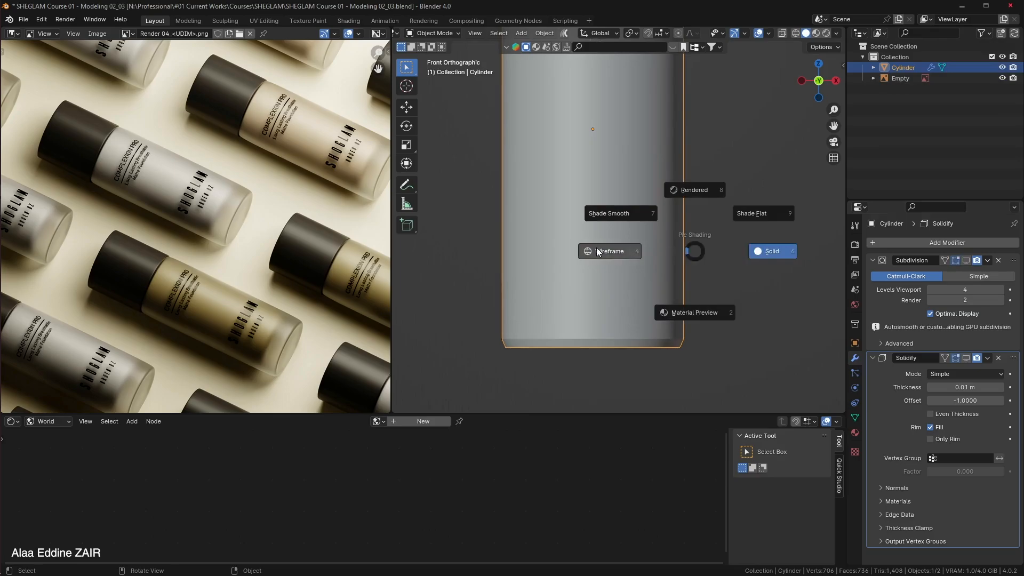
pyautogui.click(598, 251)
pyautogui.scroll(3, 680, 313)
pyautogui.moveTo(721, 184)
pyautogui.keyDown('shift'); pyautogui.mouseDown(button='middle')
pyautogui.moveTo(690, 184)
pyautogui.moveTo(725, 189)
pyautogui.mouseUp(button='middle'); pyautogui.keyUp('shift')
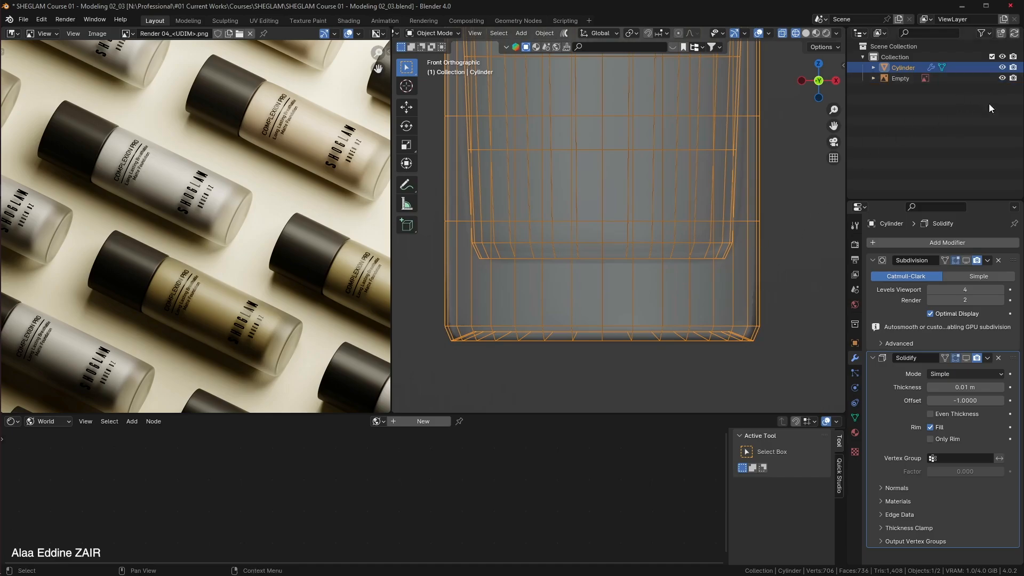
# Check the reference base with the cylinder hidden, then scale the cylinder to about 0.957 in X and Y, locking Z.
pyautogui.click(1002, 67)
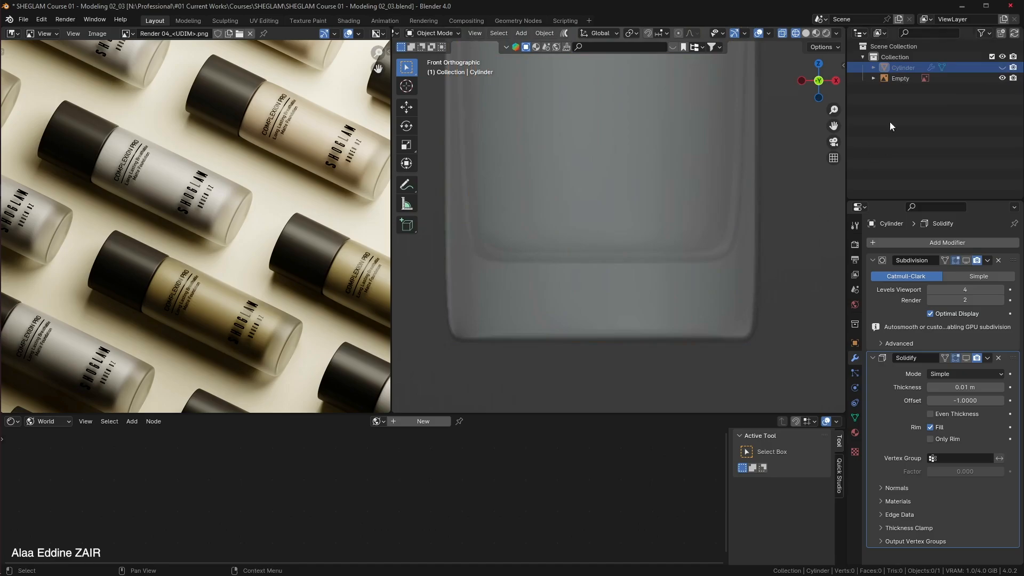
pyautogui.click(1003, 68)
pyautogui.click(757, 334)
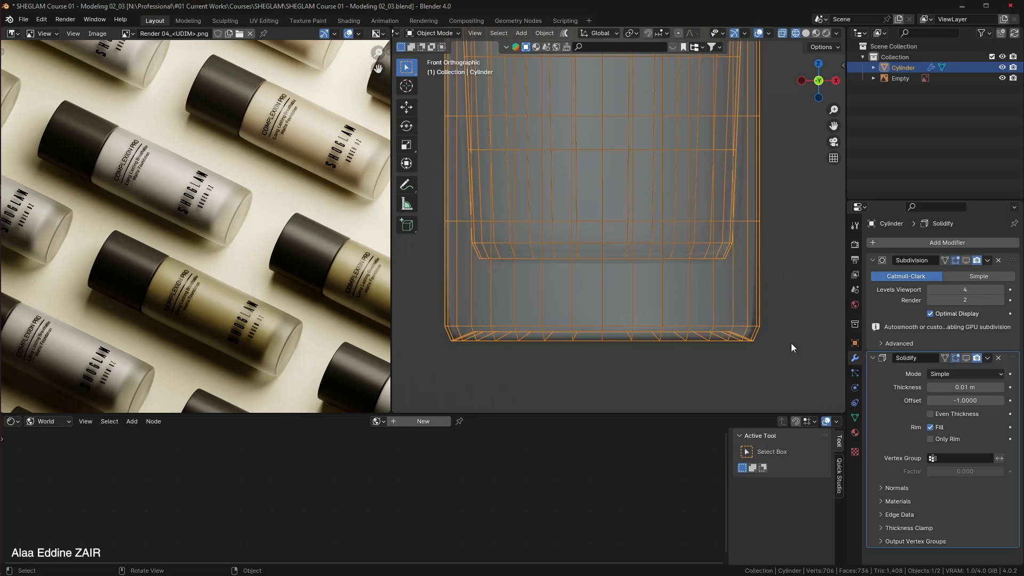
pyautogui.press('s')
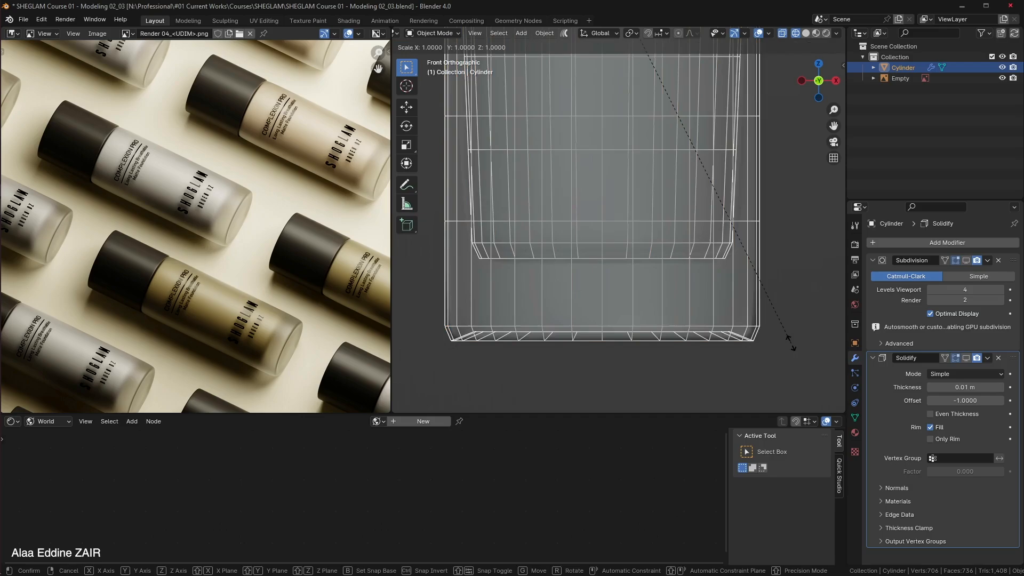
pyautogui.hotkey('shift', 'z')
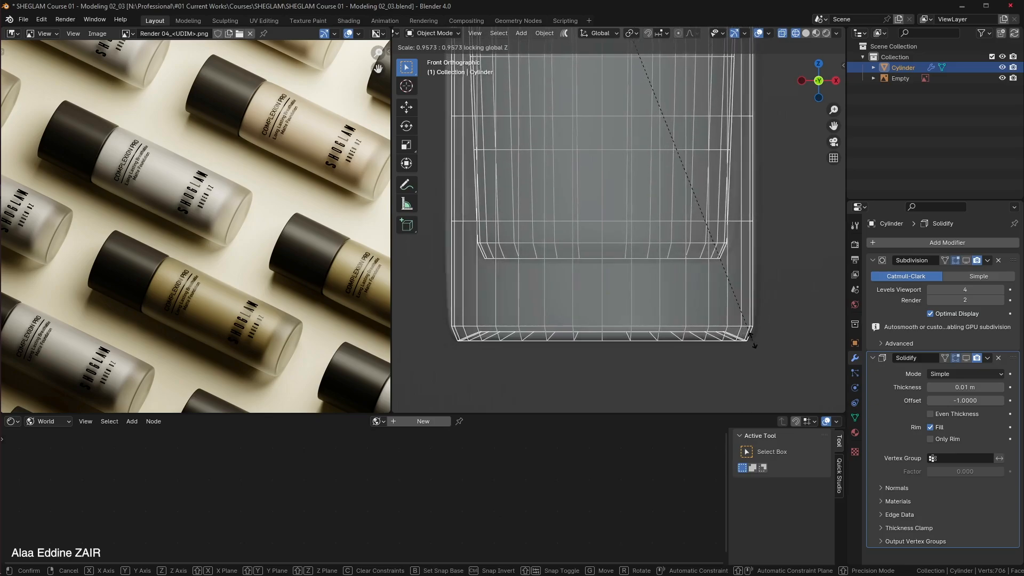
pyautogui.click(754, 344)
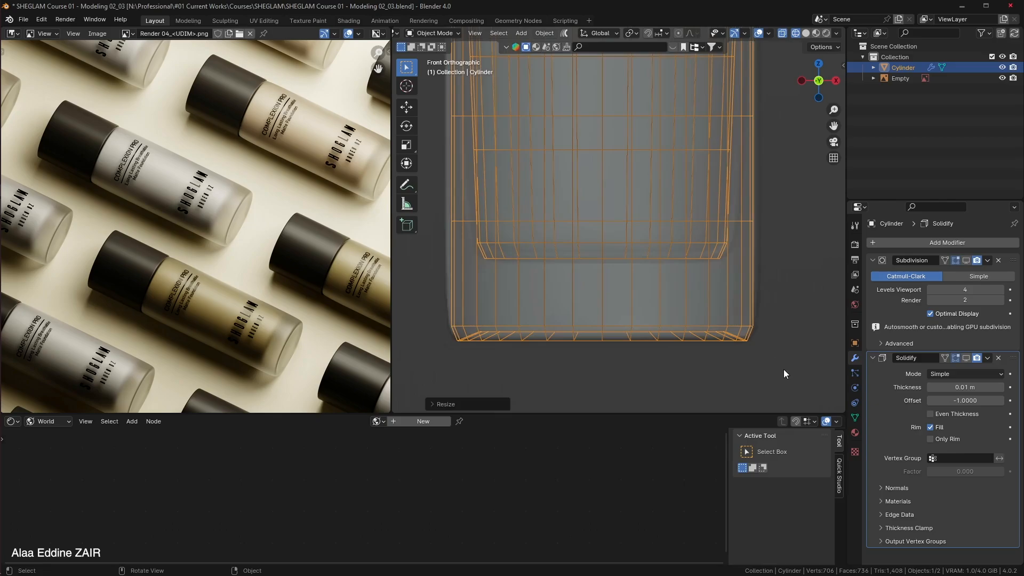
# Select the cylinder's outer base vertices in Edit Mode and move them up about 0.013 m along Z.
pyautogui.press('Tab')
pyautogui.press('Tab')
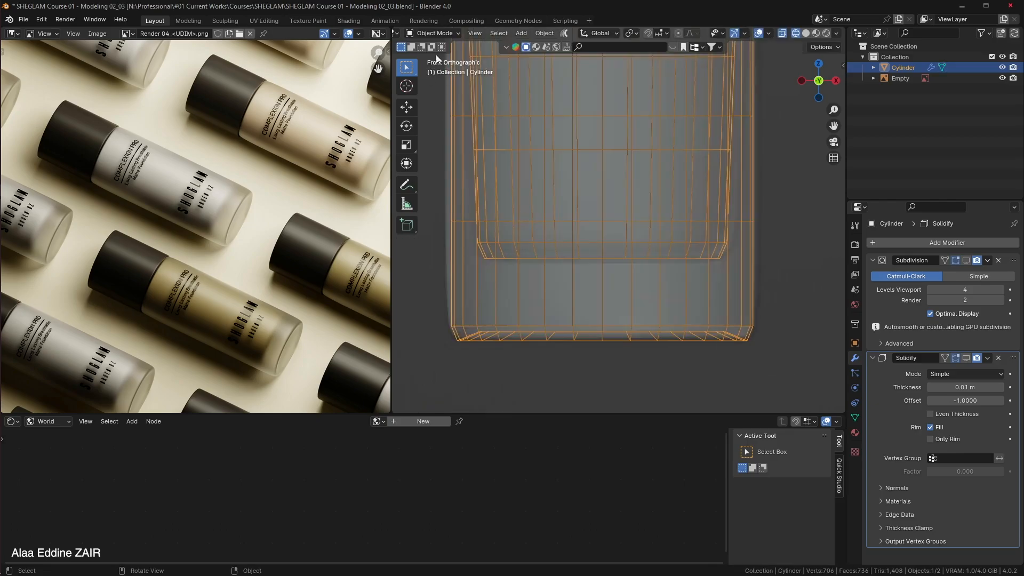
pyautogui.press('Tab')
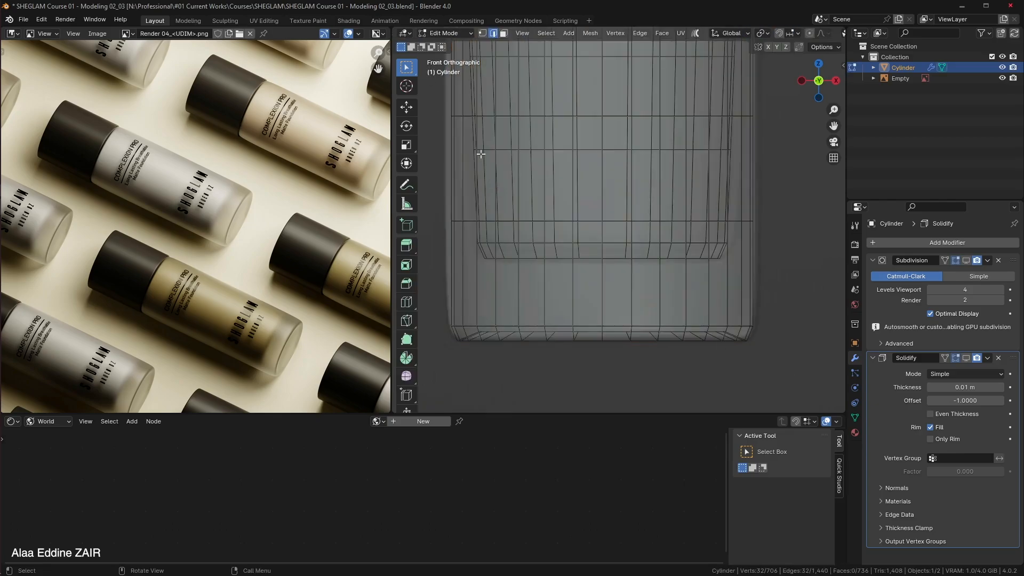
pyautogui.moveTo(777, 370); pyautogui.dragTo(435, 284)
pyautogui.press('g')
pyautogui.press('z')
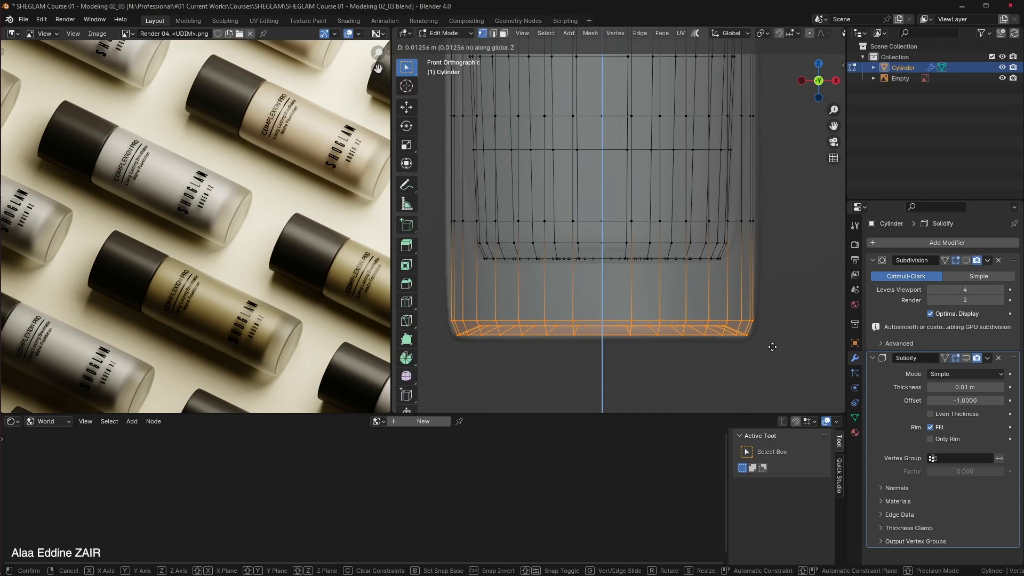
pyautogui.click(773, 347)
# Isolate the inner wall by growing a selection from the inner bottom up to the rim, inverting it and hiding the outer mesh.
pyautogui.moveTo(741, 283); pyautogui.dragTo(466, 235)
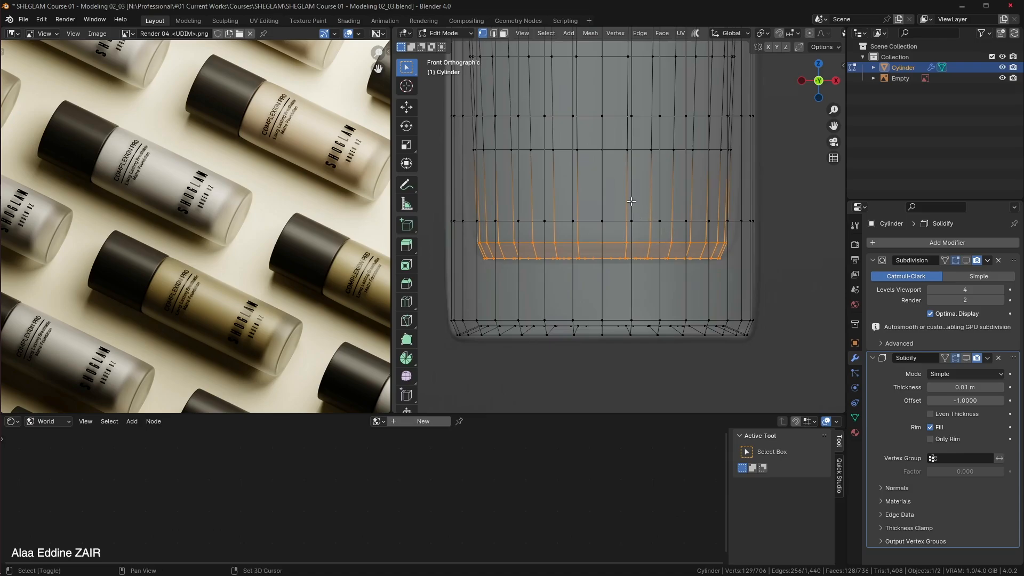
pyautogui.keyDown('shift'); pyautogui.scroll(5, 624, 234); pyautogui.keyUp('shift')
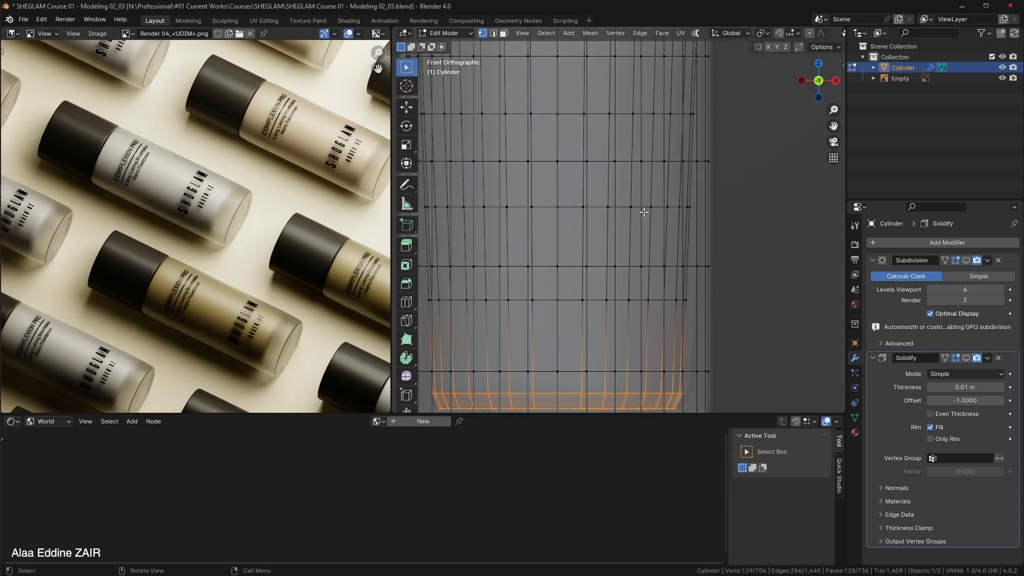
pyautogui.scroll(-2, 644, 213)
pyautogui.keyDown('shift'); pyautogui.moveTo(640, 205); pyautogui.dragTo(646, 329, button='middle'); pyautogui.keyUp('shift')
pyautogui.moveTo(637, 206)
pyautogui.keyDown('shift'); pyautogui.mouseDown(button='middle')
pyautogui.moveTo(642, 250)
pyautogui.moveTo(656, 240)
pyautogui.moveTo(645, 194)
pyautogui.mouseUp(button='middle'); pyautogui.keyUp('shift')
pyautogui.scroll(-2, 644, 194)
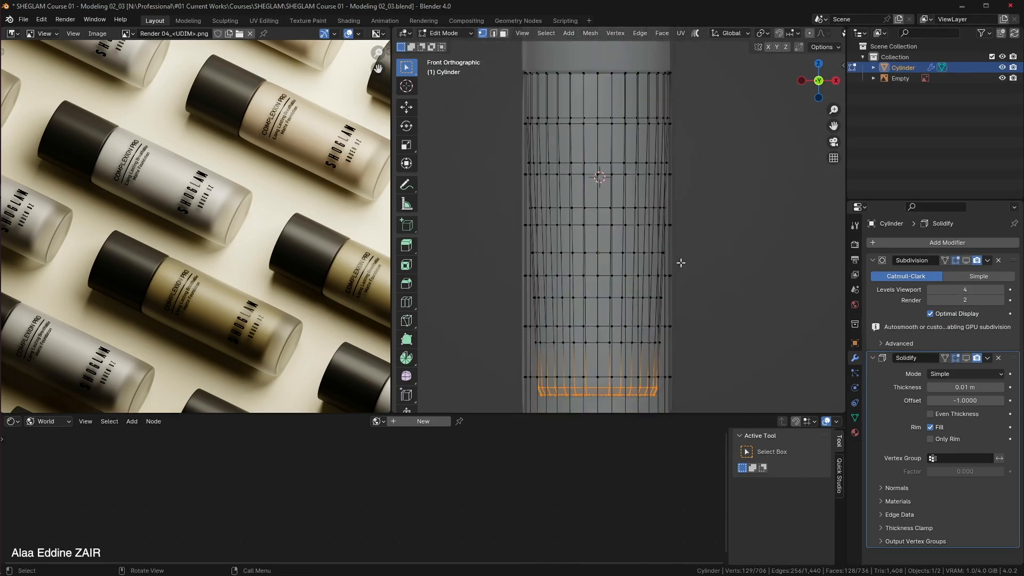
pyautogui.press('ctrl+KP_Add')
pyautogui.press('ctrl+KP_Add')
pyautogui.press('ctrl+KP_Add')
pyautogui.press('ctrl+KP_Add')
pyautogui.press('ctrl+KP_Add')
pyautogui.press('ctrl+KP_Add')
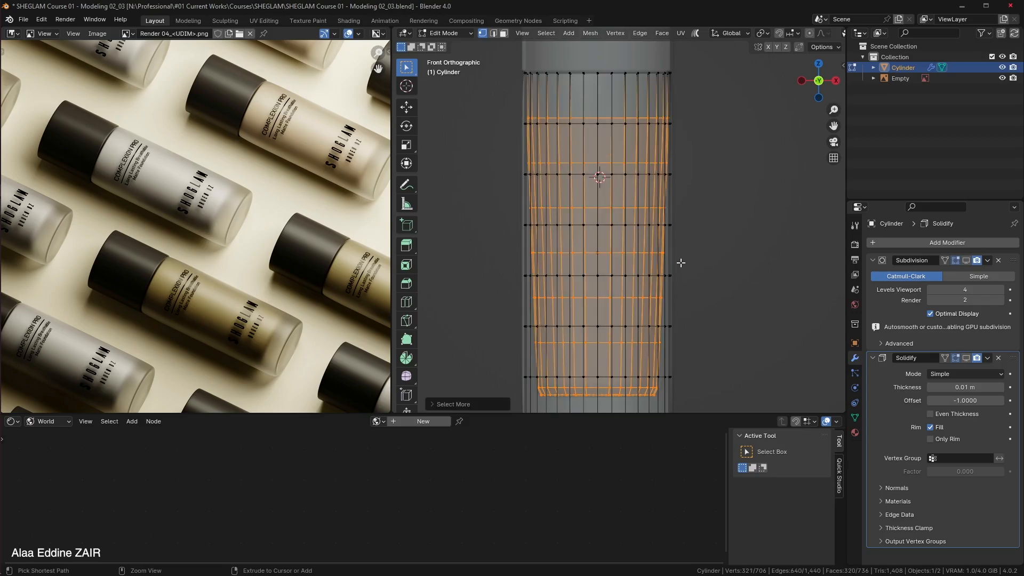
pyautogui.press('ctrl+KP_Add')
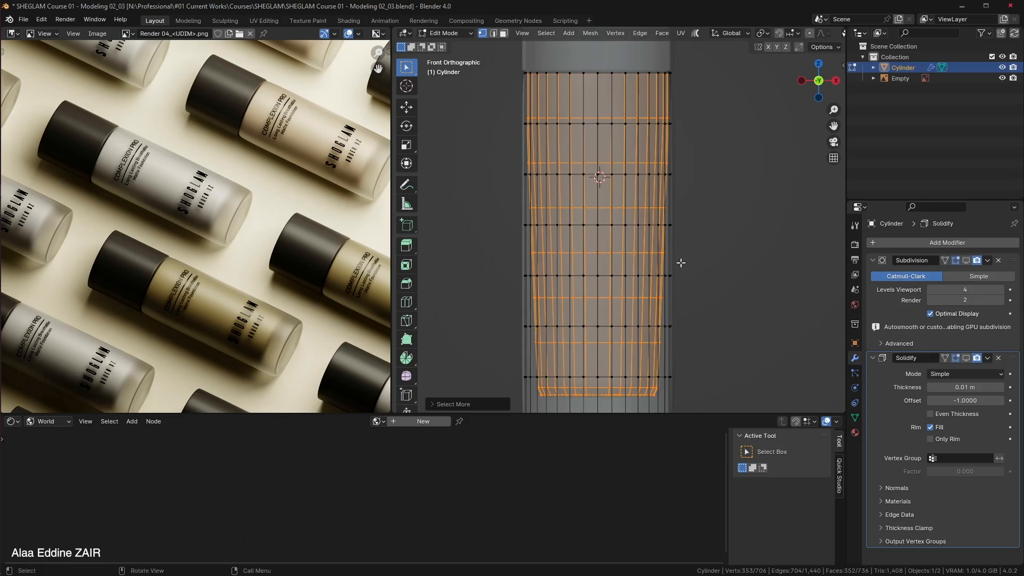
pyautogui.hotkey('ctrl', 'i')
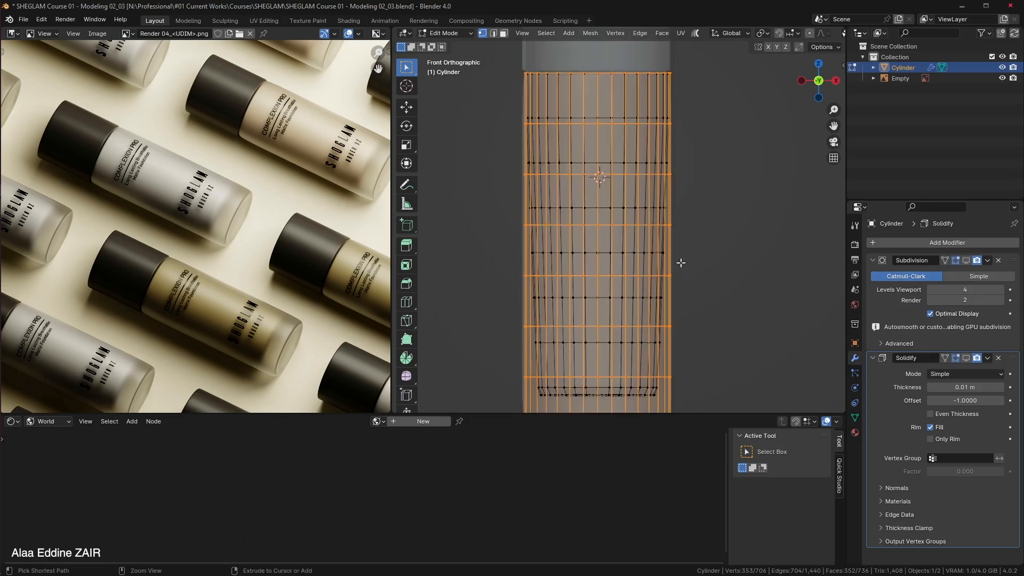
pyautogui.press('h')
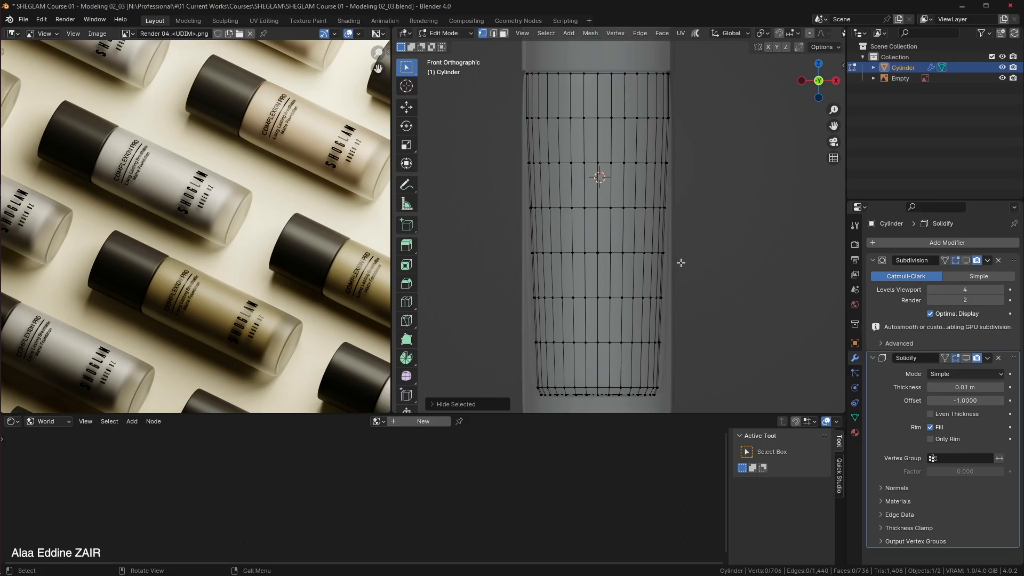
# Select the six horizontal loops on the inner wall between the rim and the bottom rings and dissolve their edges.
pyautogui.click(642, 343)
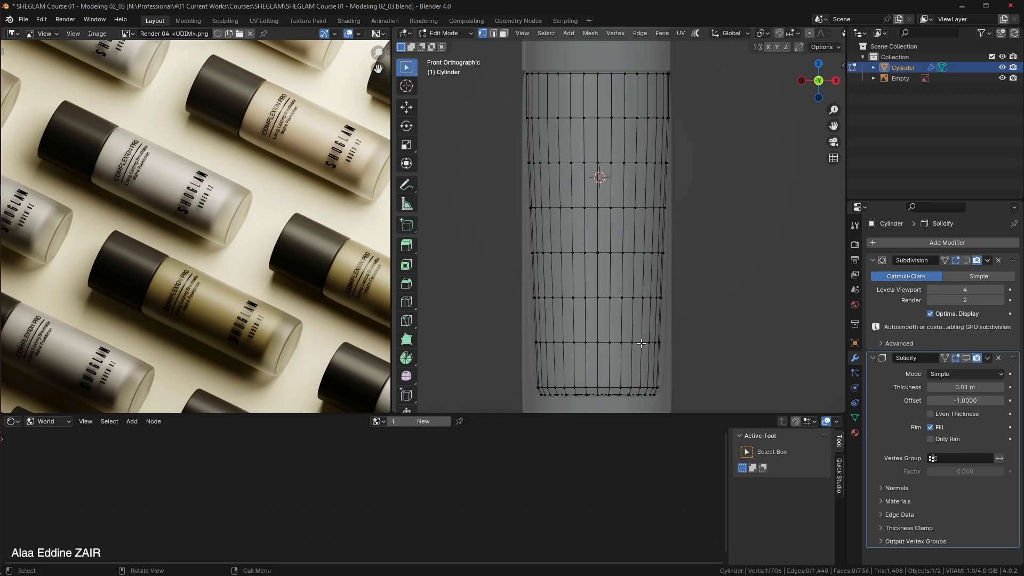
pyautogui.keyDown('alt'); pyautogui.click(577, 342); pyautogui.keyUp('alt')
pyautogui.click(609, 343)
pyautogui.keyDown('alt'); pyautogui.click(601, 345); pyautogui.keyUp('alt')
pyautogui.press('c')
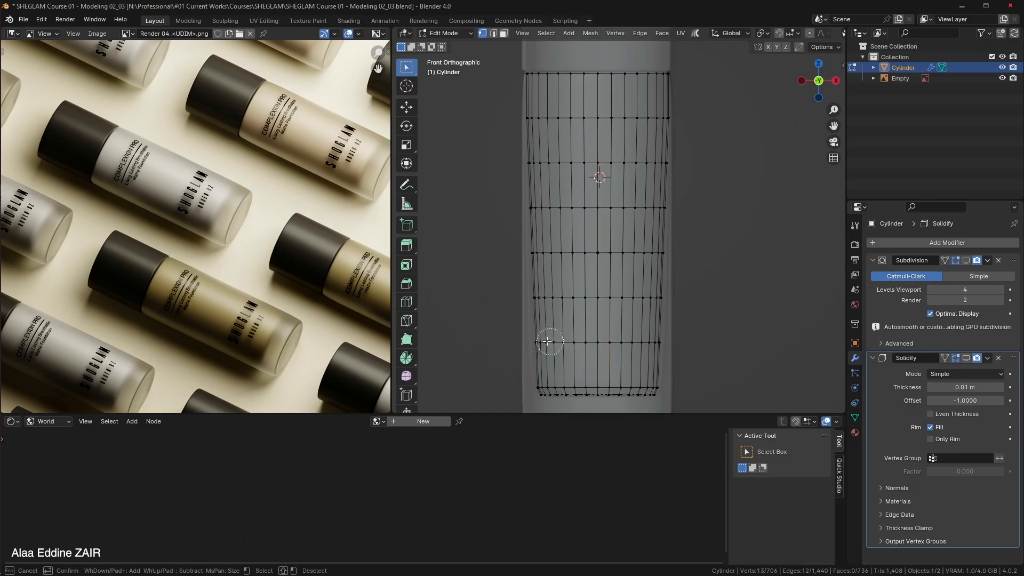
pyautogui.moveTo(528, 340)
pyautogui.mouseDown()
pyautogui.moveTo(684, 329)
pyautogui.moveTo(640, 297)
pyautogui.moveTo(496, 277)
pyautogui.moveTo(582, 250)
pyautogui.moveTo(705, 238)
pyautogui.moveTo(560, 207)
pyautogui.moveTo(504, 171)
pyautogui.moveTo(681, 162)
pyautogui.moveTo(681, 117)
pyautogui.moveTo(505, 110)
pyautogui.mouseUp()
pyautogui.press('Escape')
pyautogui.press('x')
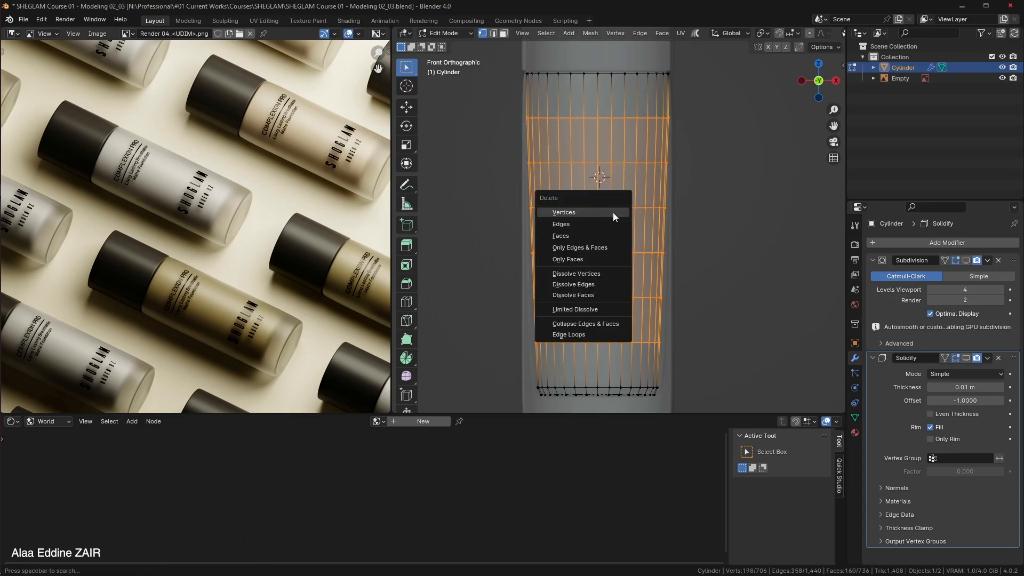
pyautogui.click(611, 283)
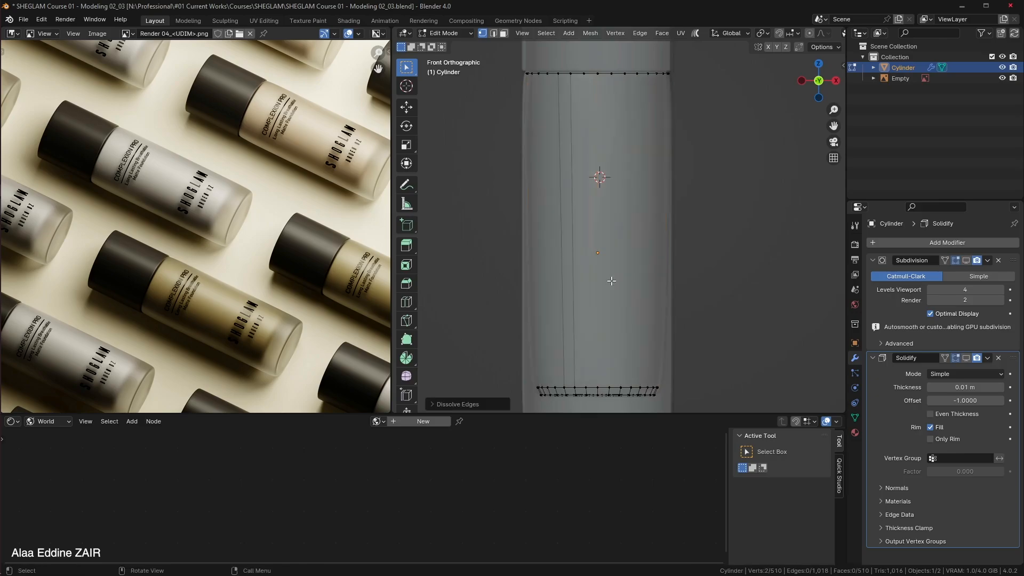
# Undo the last dissolve and redo Dissolve Edges in edge select mode with only the inner wall's six horizontal loops selected.
pyautogui.hotkey('ctrl', 'z')
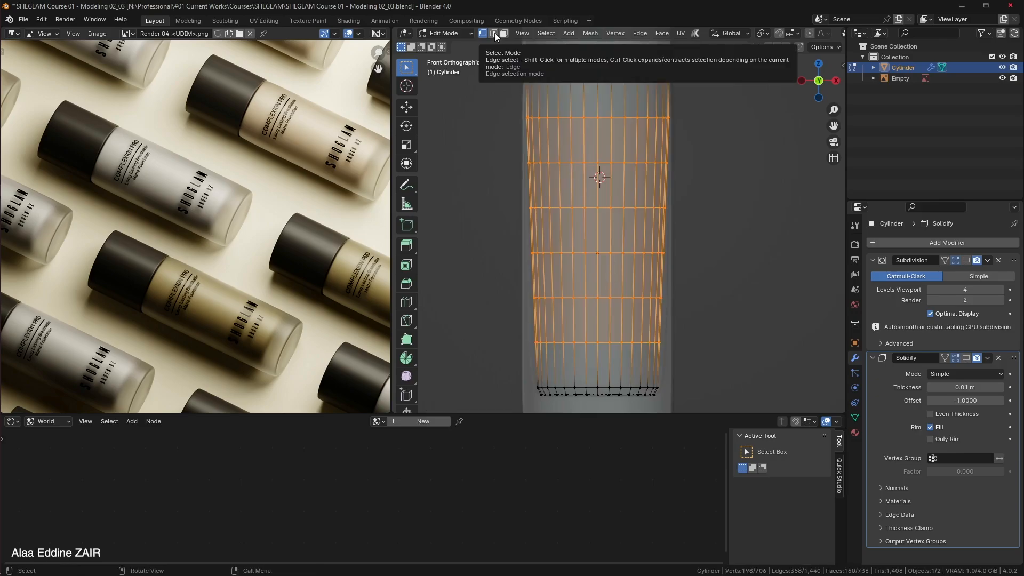
pyautogui.click(495, 33)
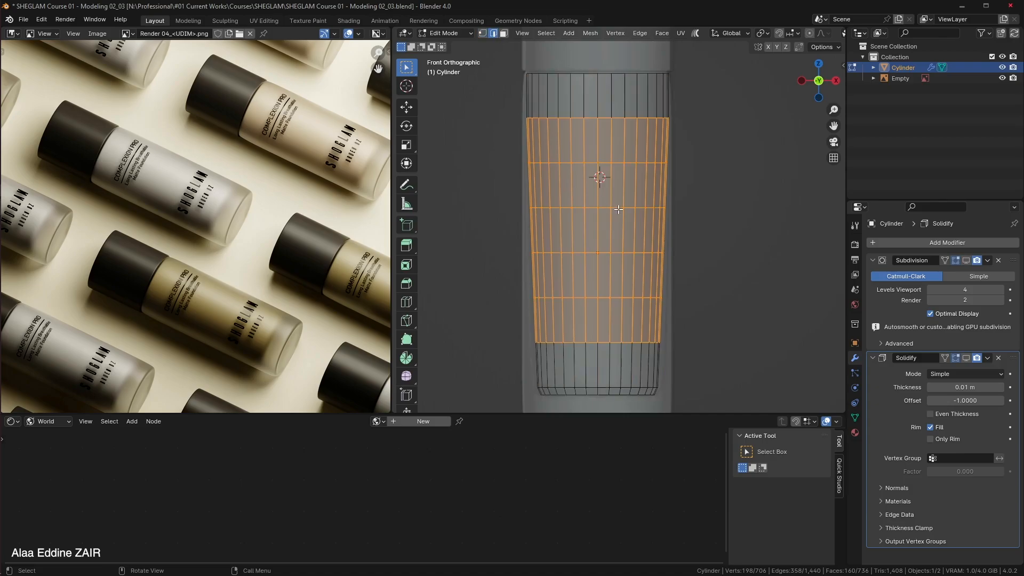
pyautogui.press('c')
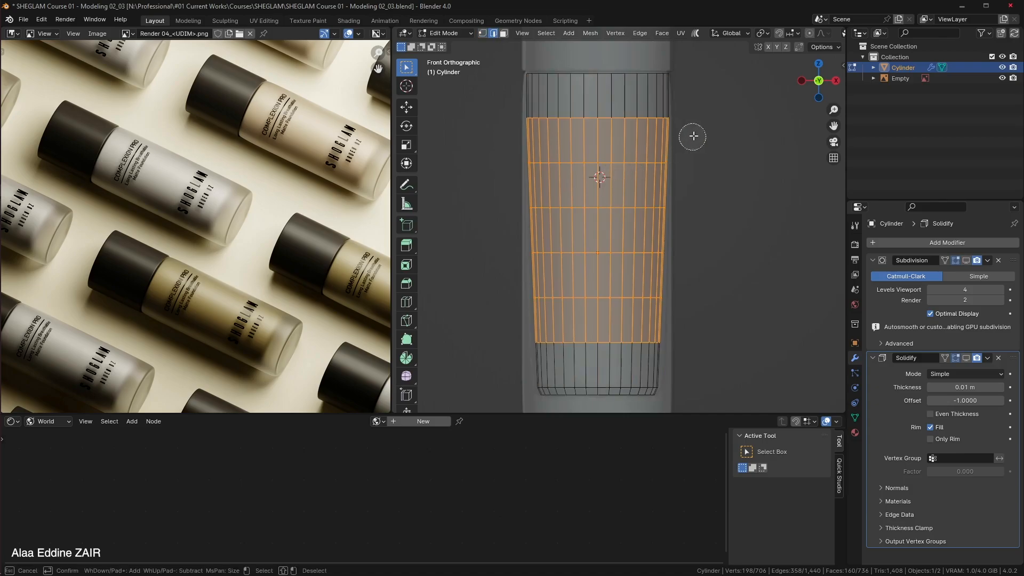
pyautogui.moveTo(681, 138)
pyautogui.keyDown('shift'); pyautogui.mouseDown()
pyautogui.moveTo(542, 140)
pyautogui.moveTo(484, 174)
pyautogui.moveTo(497, 186)
pyautogui.moveTo(652, 187)
pyautogui.moveTo(719, 227)
pyautogui.moveTo(516, 229)
pyautogui.moveTo(499, 271)
pyautogui.moveTo(661, 275)
pyautogui.moveTo(702, 308)
pyautogui.moveTo(661, 321)
pyautogui.moveTo(522, 319)
pyautogui.mouseUp(); pyautogui.keyUp('shift')
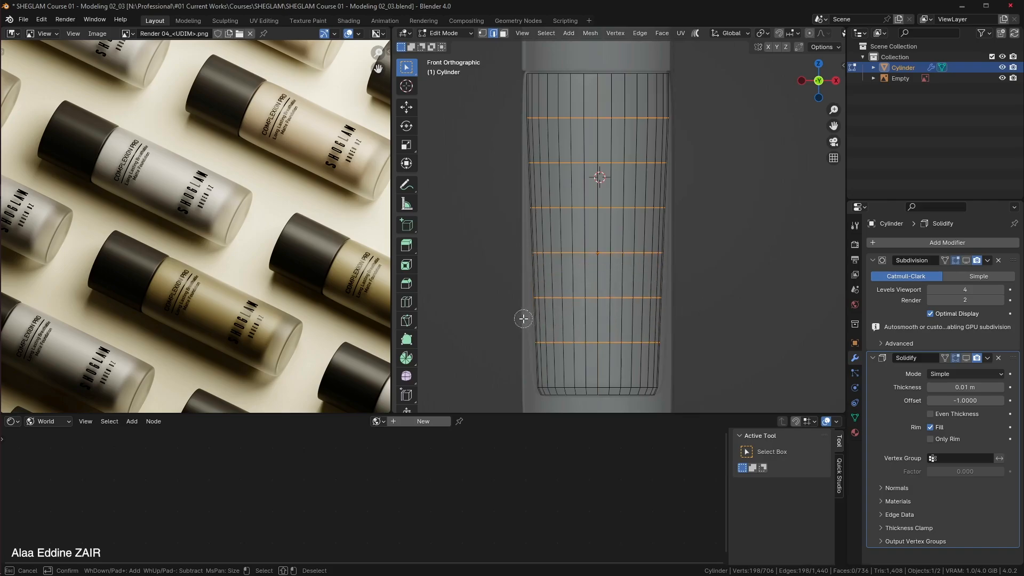
pyautogui.press('Escape')
pyautogui.press('x')
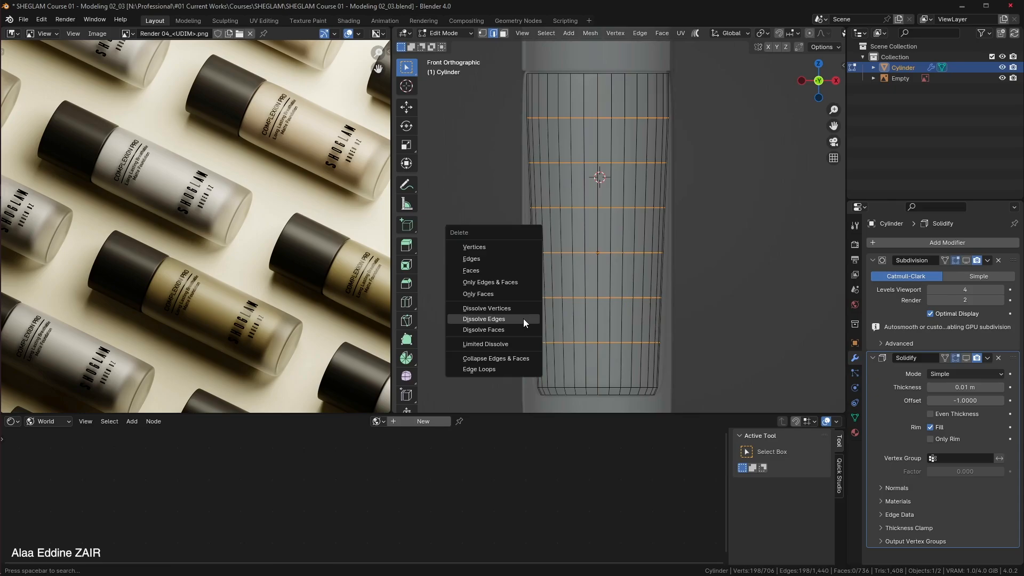
pyautogui.click(523, 318)
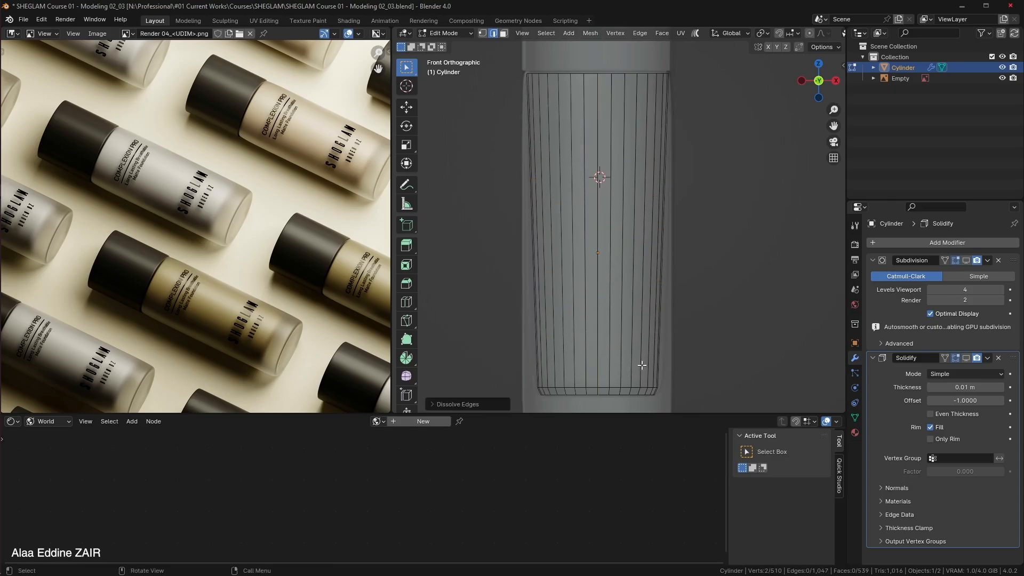
# Select the inner wall's bottom ring vertices in vertex select mode and move them up about 0.021 m along Z.
pyautogui.keyDown('shift'); pyautogui.moveTo(641, 365); pyautogui.dragTo(647, 276, button='middle'); pyautogui.keyUp('shift')
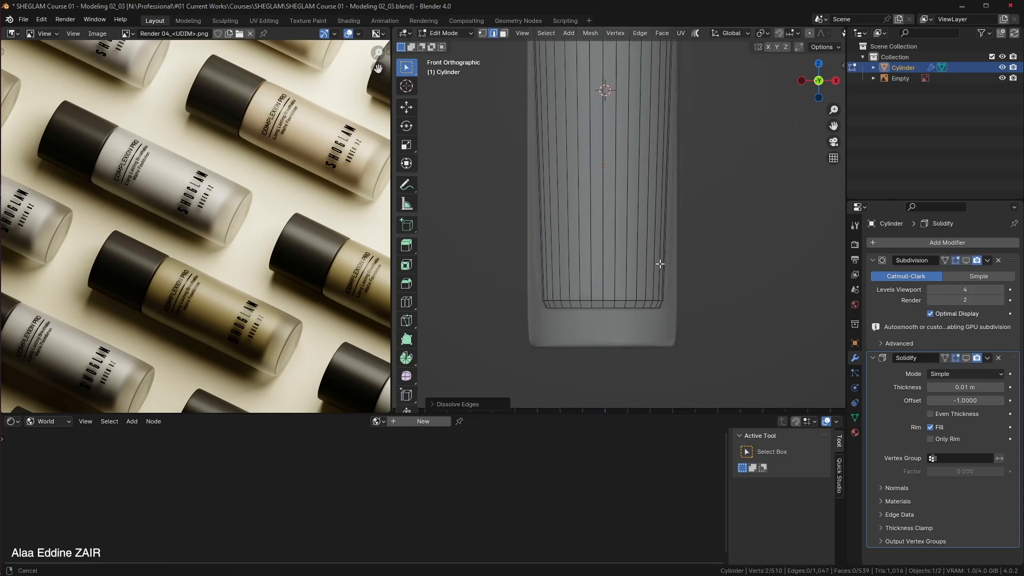
pyautogui.click(482, 33)
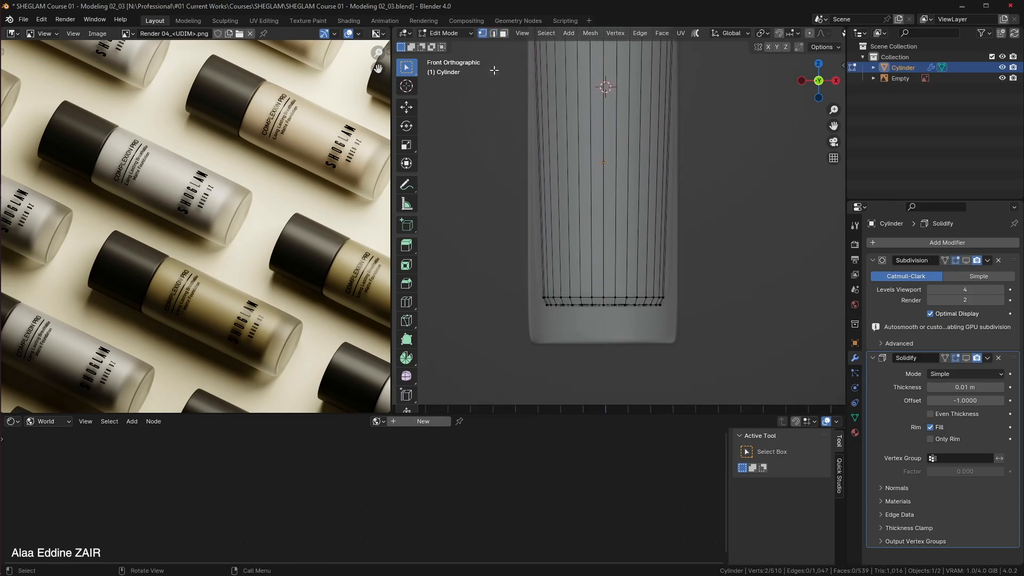
pyautogui.moveTo(676, 330); pyautogui.dragTo(528, 287)
pyautogui.scroll(3, 735, 343)
pyautogui.keyDown('shift'); pyautogui.moveTo(735, 343); pyautogui.dragTo(746, 289, button='middle'); pyautogui.keyUp('shift')
pyautogui.scroll(2, 724, 250)
pyautogui.scroll(-1, 726, 252)
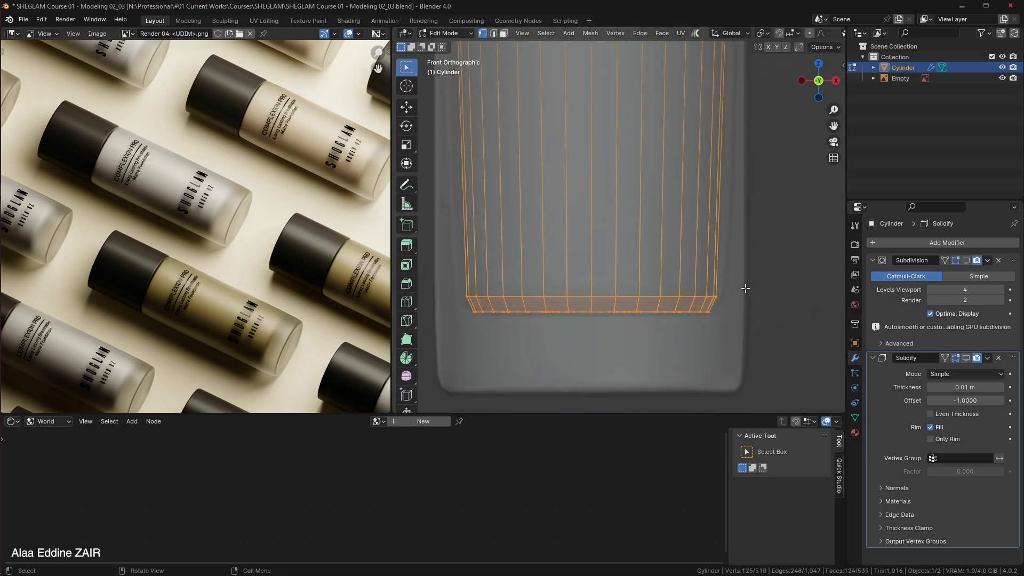
pyautogui.press('g')
pyautogui.press('z')
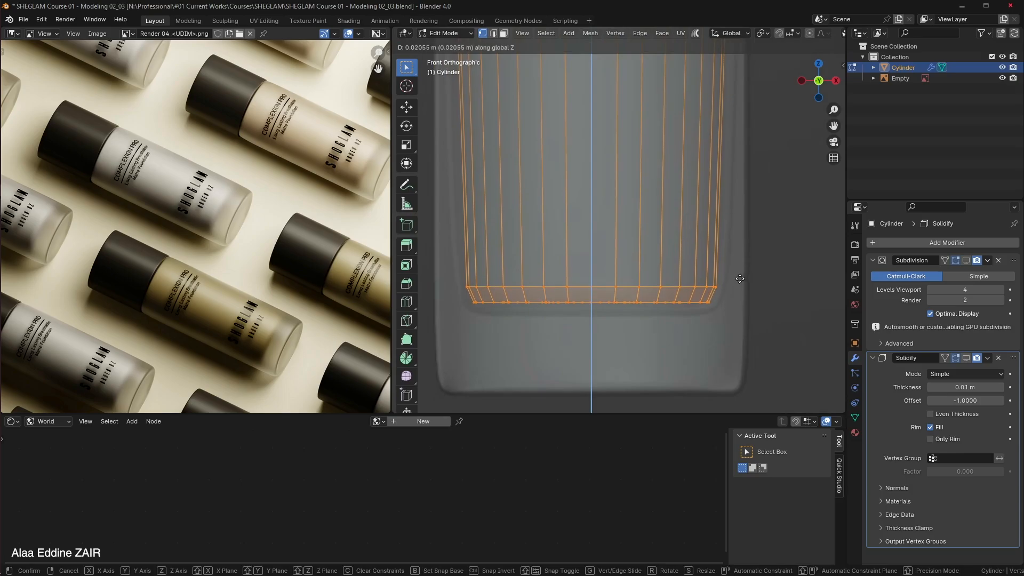
pyautogui.click(740, 278)
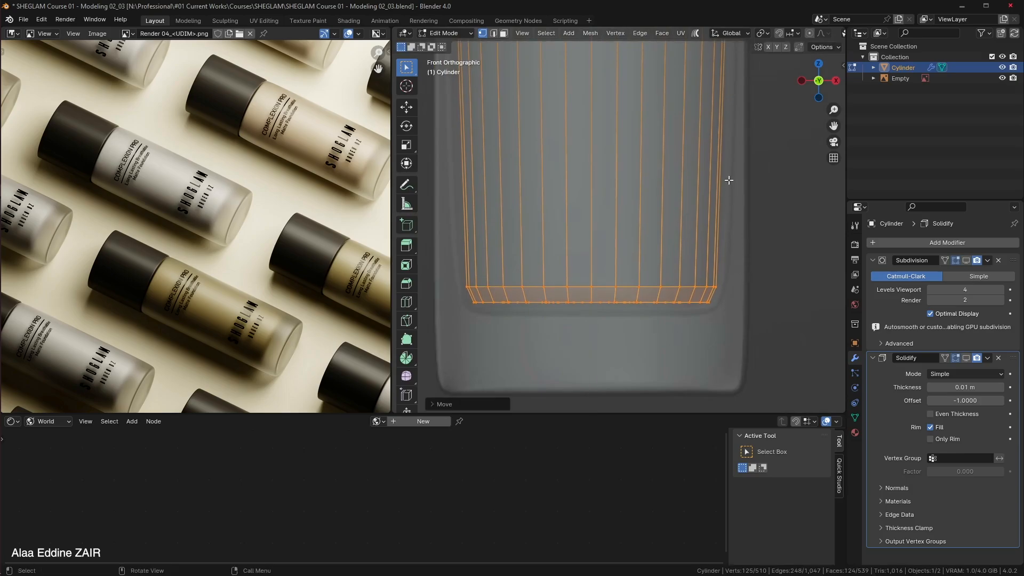
# Reveal the hidden outer mesh and save the file as the incremental version SHEGLAM Course 01 - Modeling 02_04.blend.
pyautogui.scroll(-2, 729, 180)
pyautogui.keyDown('shift'); pyautogui.moveTo(722, 118); pyautogui.dragTo(715, 274, button='middle'); pyautogui.keyUp('shift')
pyautogui.keyDown('shift'); pyautogui.moveTo(716, 199); pyautogui.dragTo(708, 336, button='middle'); pyautogui.keyUp('shift')
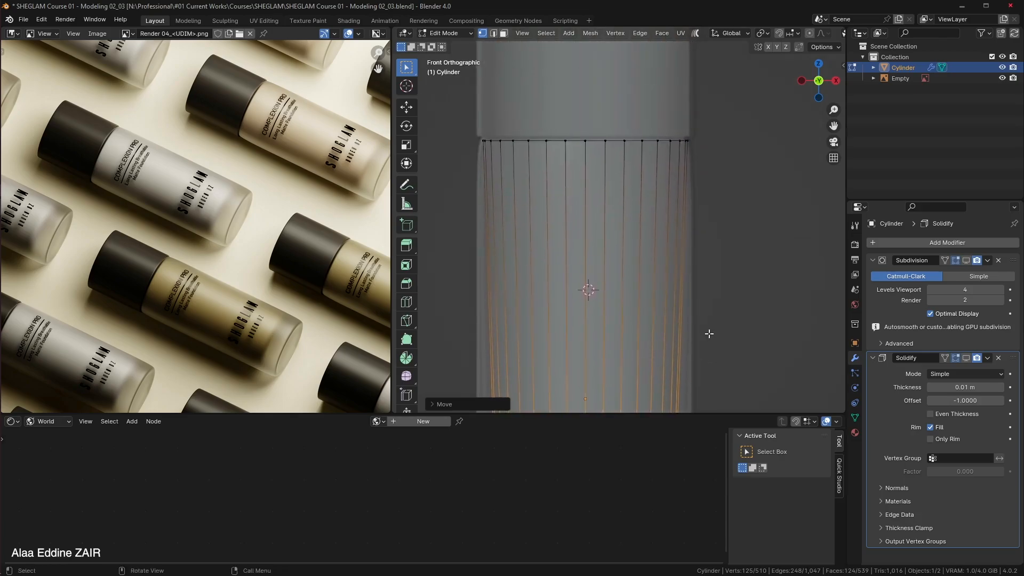
pyautogui.scroll(-2, 709, 332)
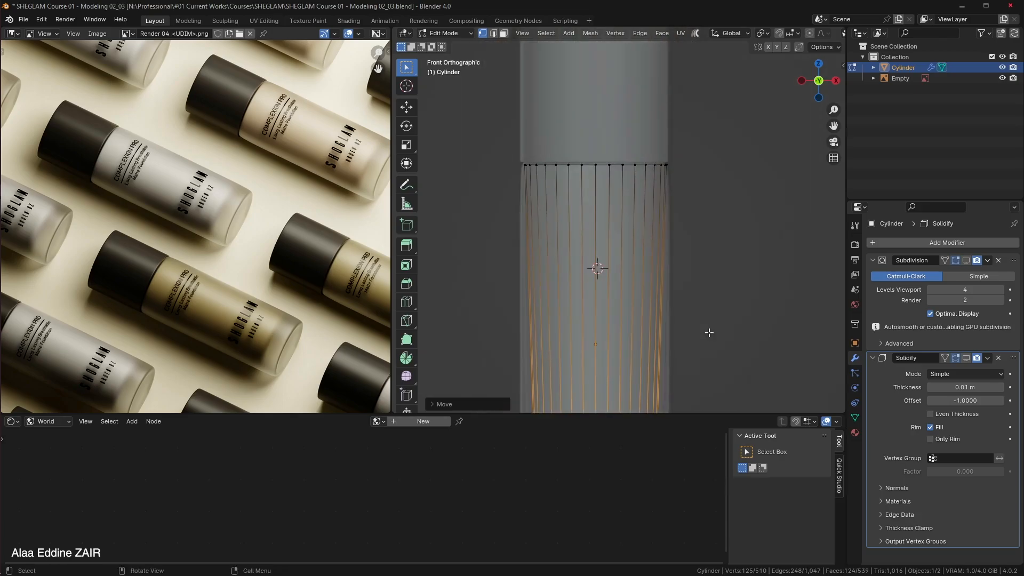
pyautogui.keyDown('shift'); pyautogui.moveTo(709, 333); pyautogui.dragTo(704, 132, button='middle'); pyautogui.keyUp('shift')
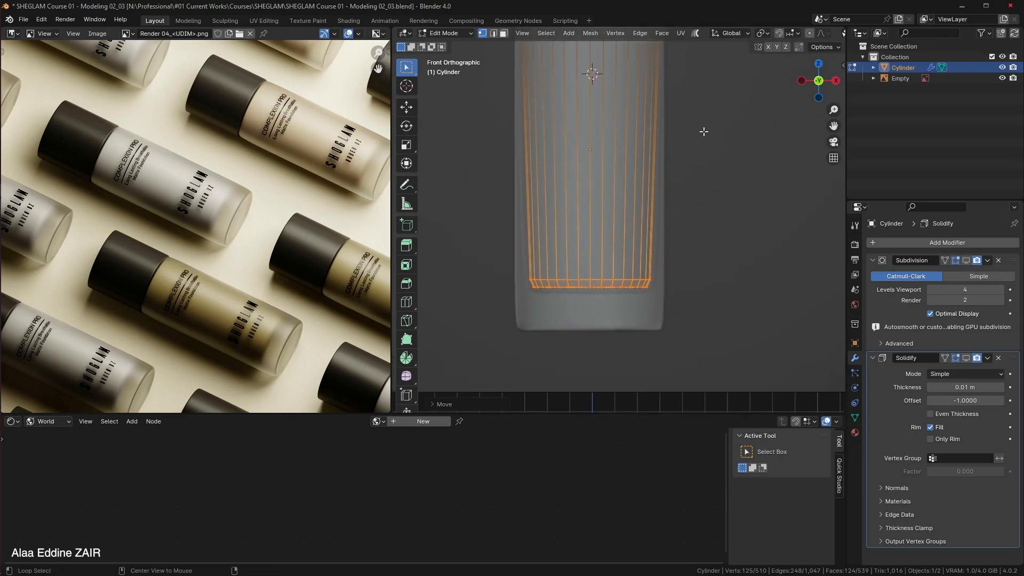
pyautogui.hotkey('alt', 'h')
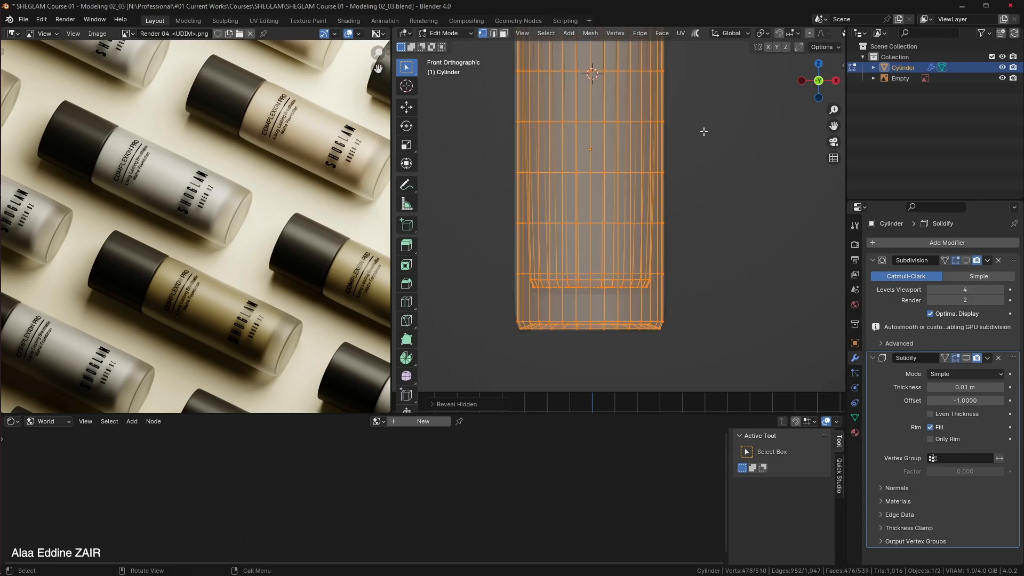
pyautogui.hotkey('ctrl', 'alt', 's')
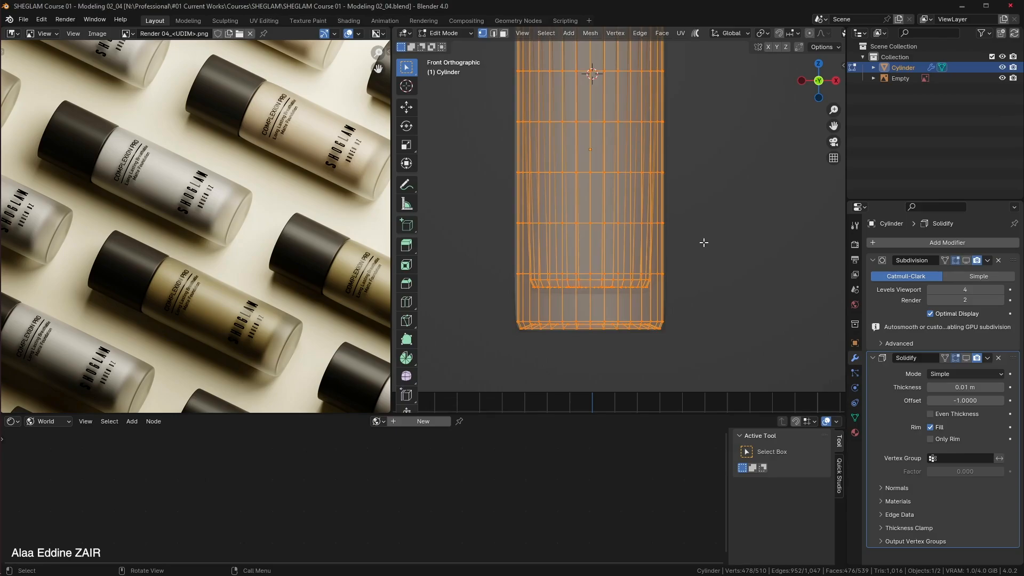
# Show the cylinder's transform values in the viewport and return it to Object Mode.
pyautogui.press('n')
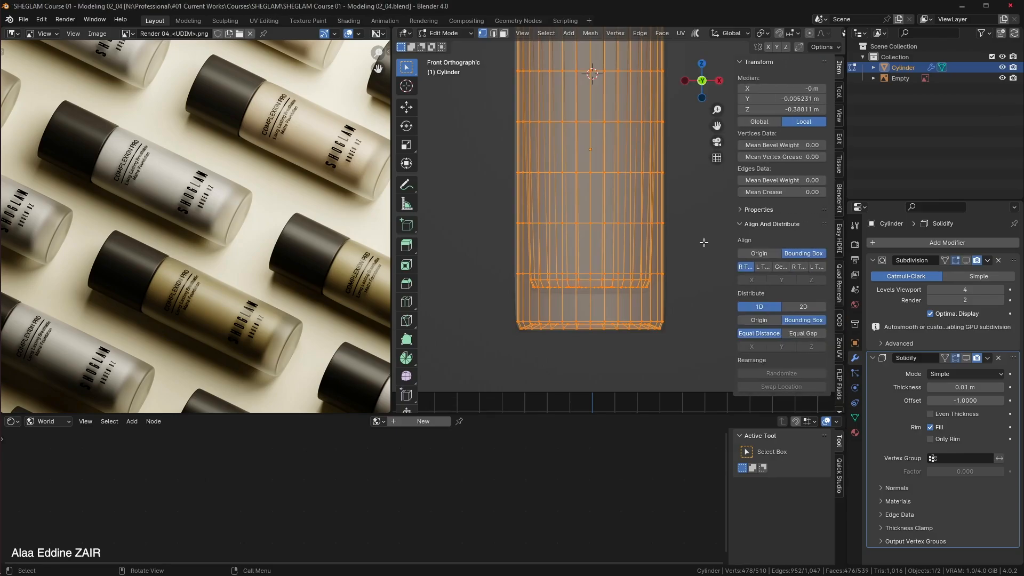
pyautogui.press('Tab')
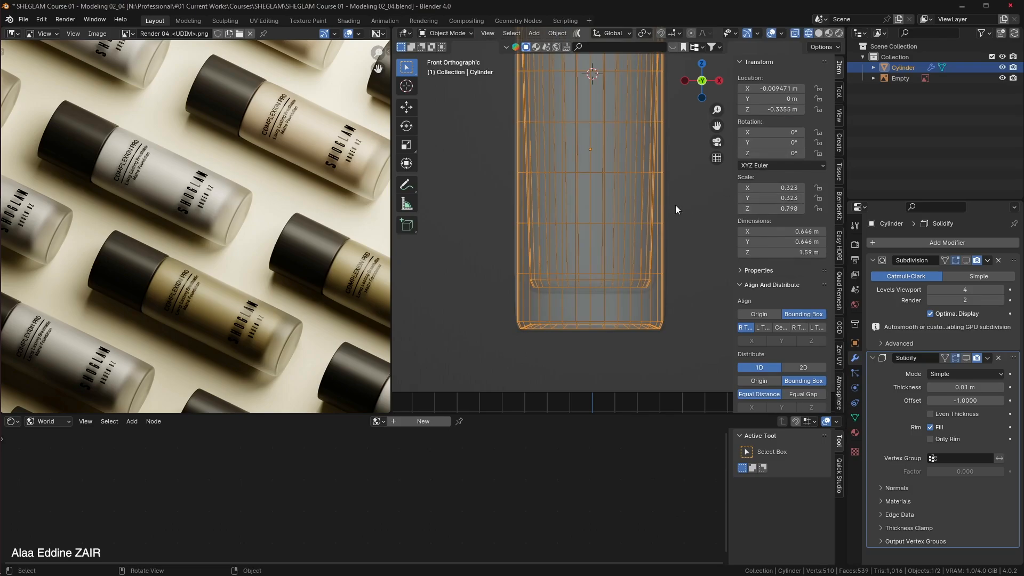
pyautogui.scroll(3, 676, 245)
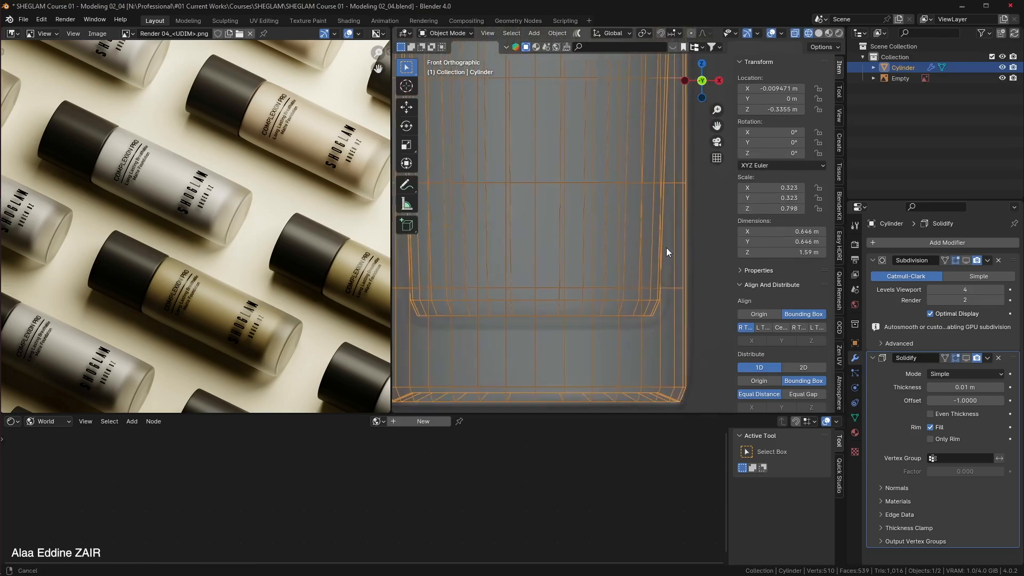
pyautogui.scroll(-1, 817, 27)
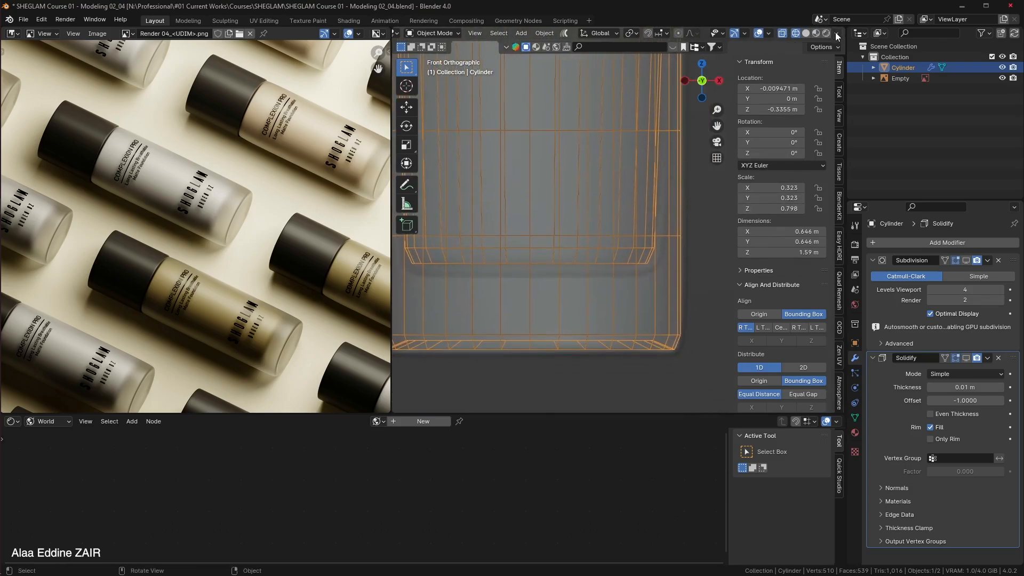
# Turn off X-Ray for Wireframe display, then change the viewport to Solid shading with X-Ray on.
pyautogui.click(836, 34)
pyautogui.click(775, 155)
pyautogui.press('z')
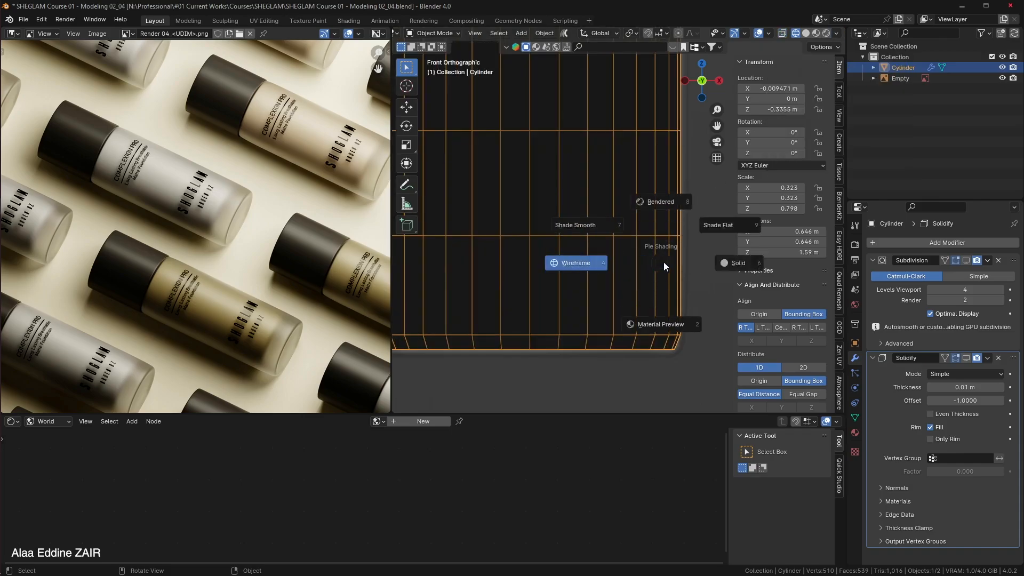
pyautogui.click(727, 256)
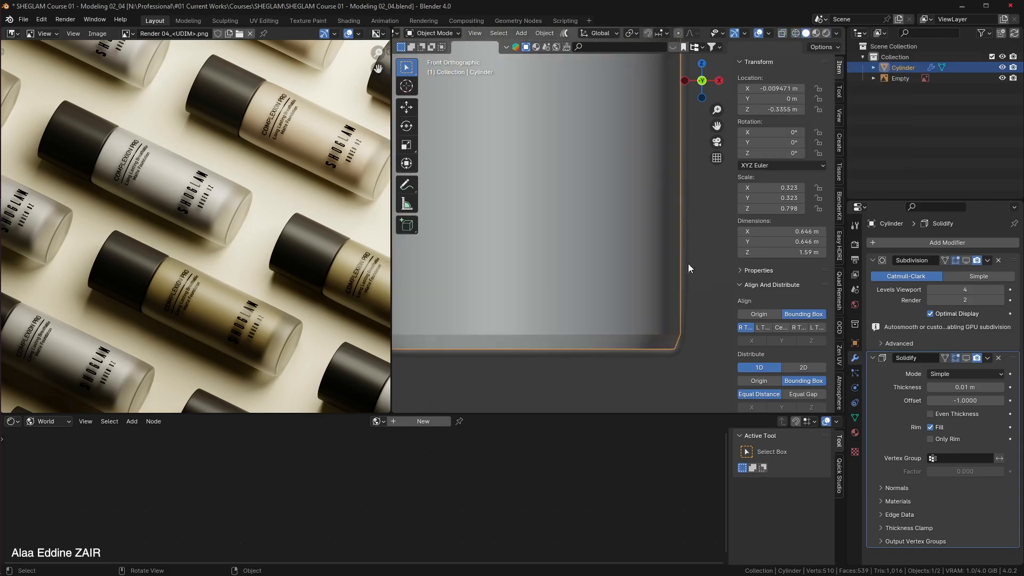
pyautogui.click(837, 34)
pyautogui.click(775, 289)
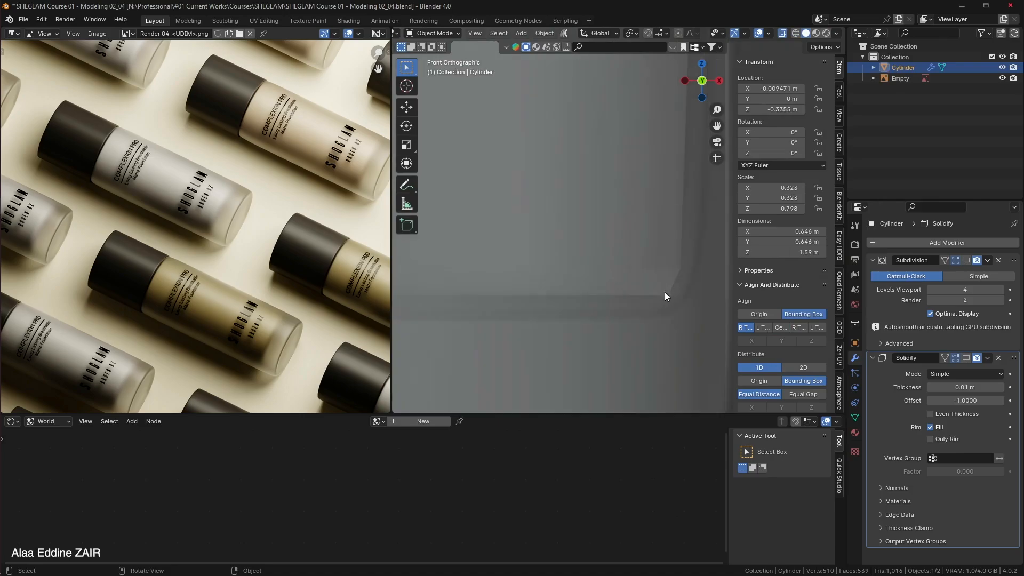
# Hide the Empty reference image and enable the cylinder's Solidify modifier in the viewport.
pyautogui.click(1003, 78)
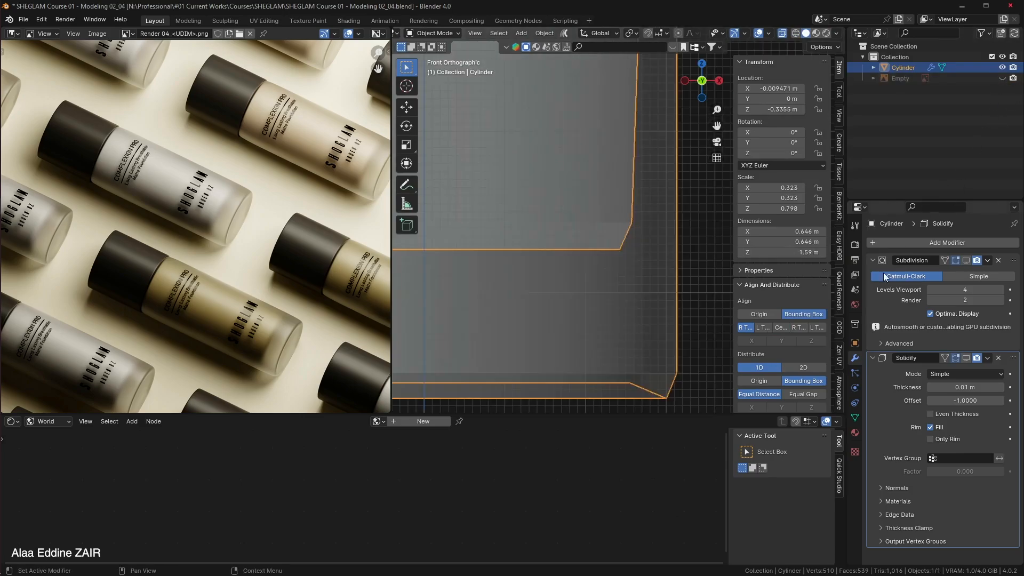
pyautogui.click(967, 359)
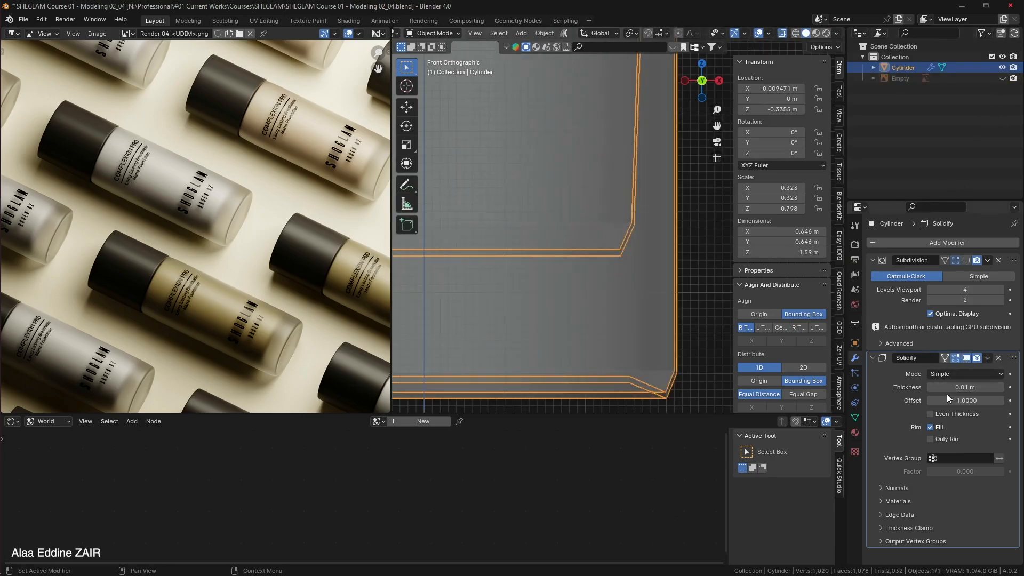
pyautogui.scroll(4, 614, 321)
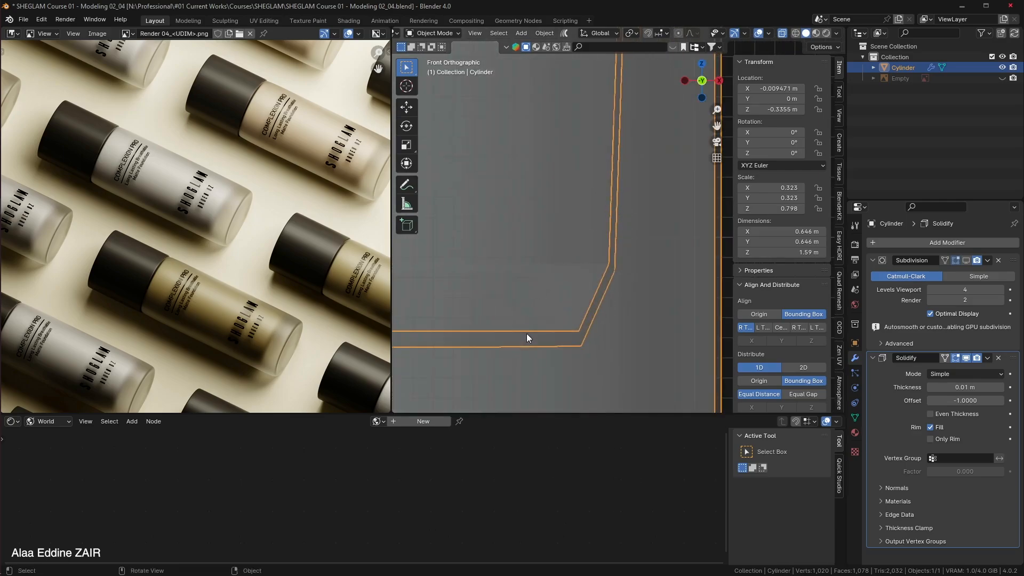
# Apply the cylinder's scale so the Solidify thickness is even around the walls and base.
pyautogui.hotkey('ctrl', 'a')
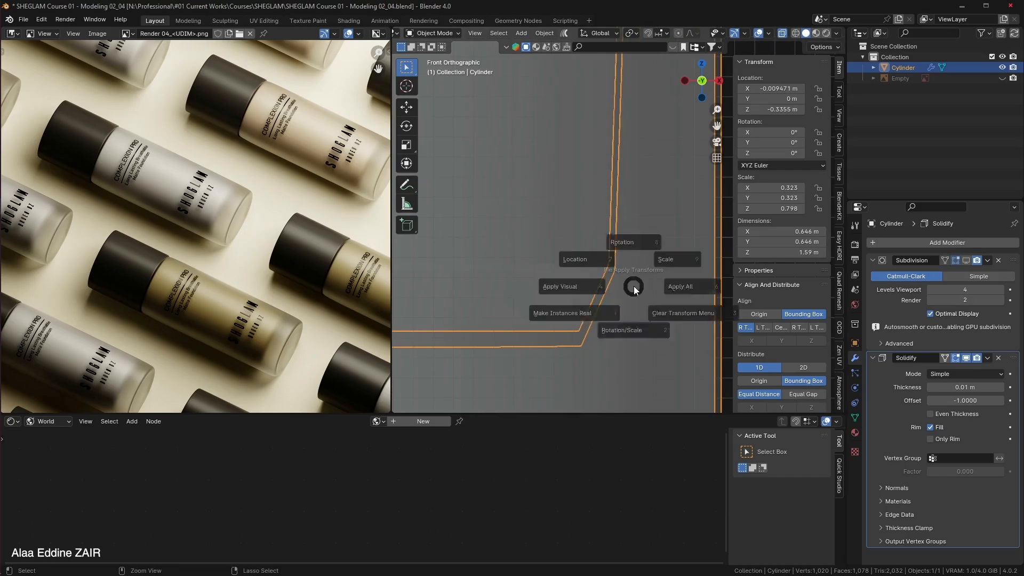
pyautogui.click(697, 250)
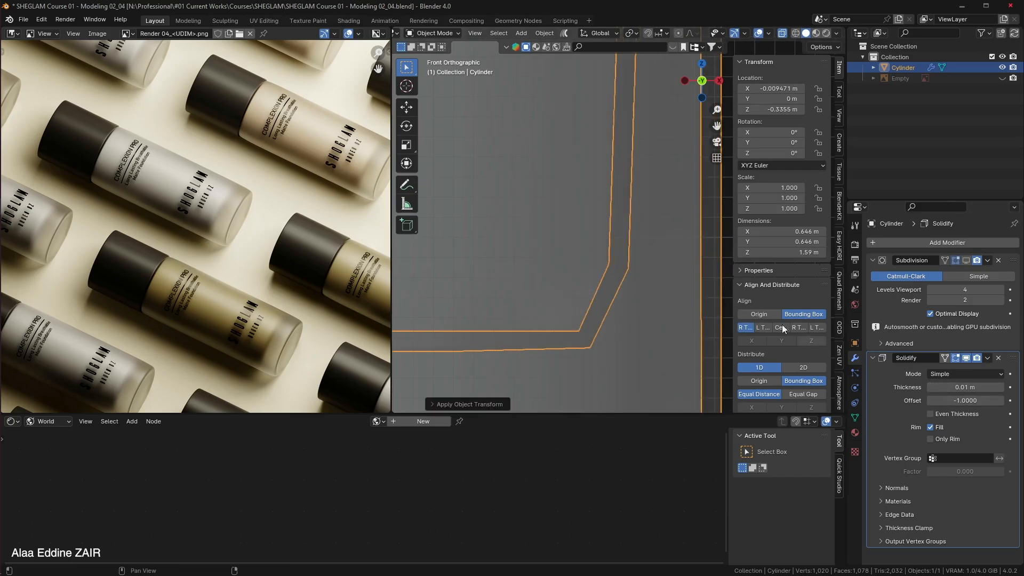
pyautogui.scroll(-4, 585, 250)
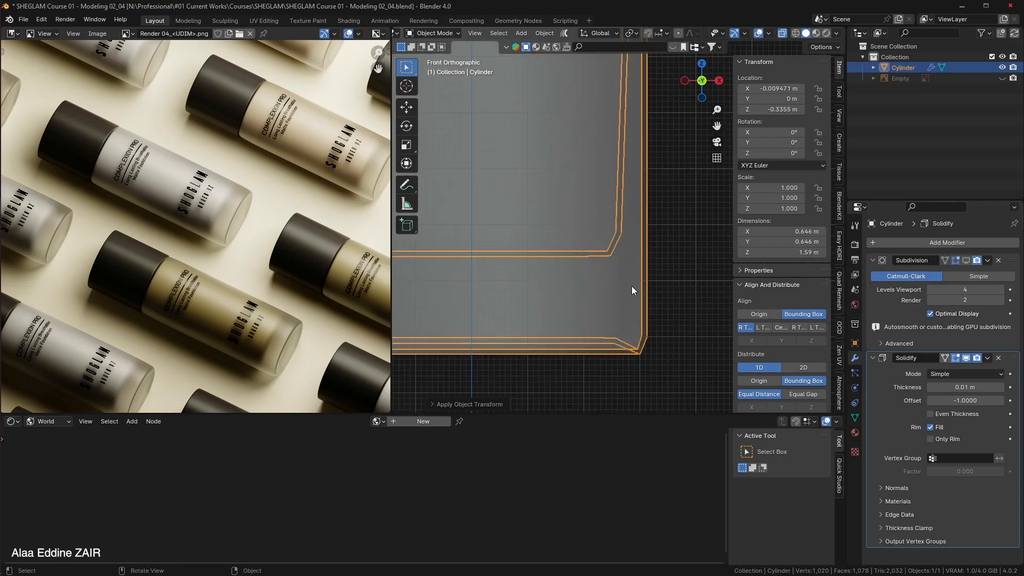
pyautogui.keyDown('shift'); pyautogui.moveTo(641, 180); pyautogui.dragTo(651, 273, button='middle'); pyautogui.keyUp('shift')
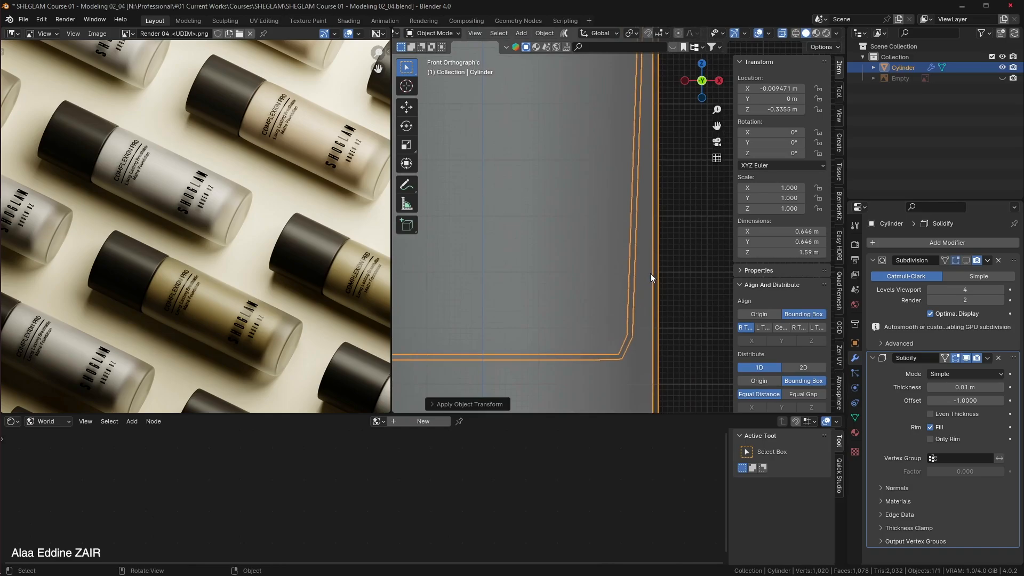
# View the cylinder from above its open rim and turn off X-Ray in Solid shading.
pyautogui.scroll(-5, 638, 193)
pyautogui.keyDown('shift'); pyautogui.moveTo(638, 198); pyautogui.dragTo(638, 338, button='middle'); pyautogui.keyUp('shift')
pyautogui.moveTo(656, 201); pyautogui.dragTo(628, 295, button='middle')
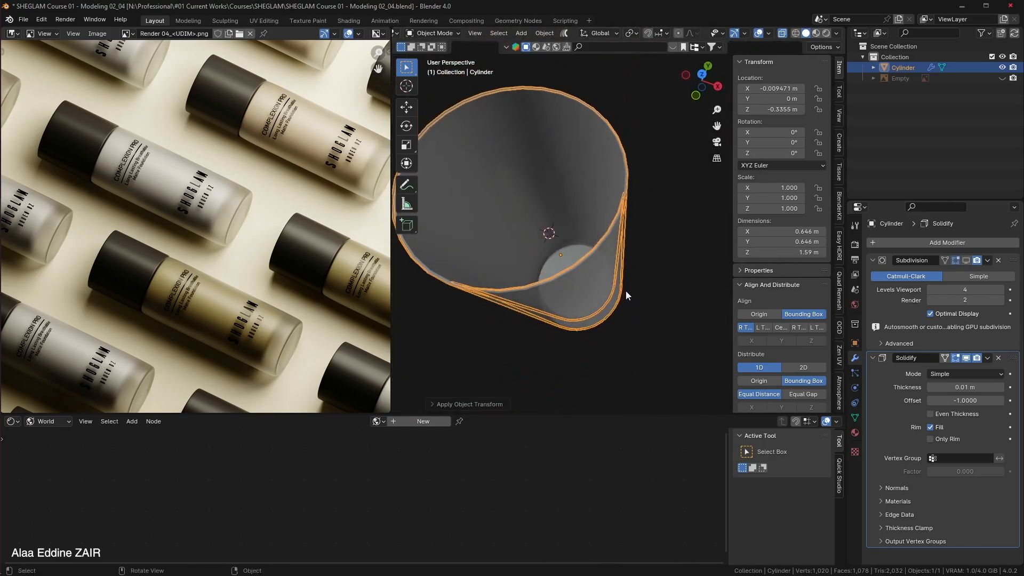
pyautogui.click(837, 33)
pyautogui.click(775, 288)
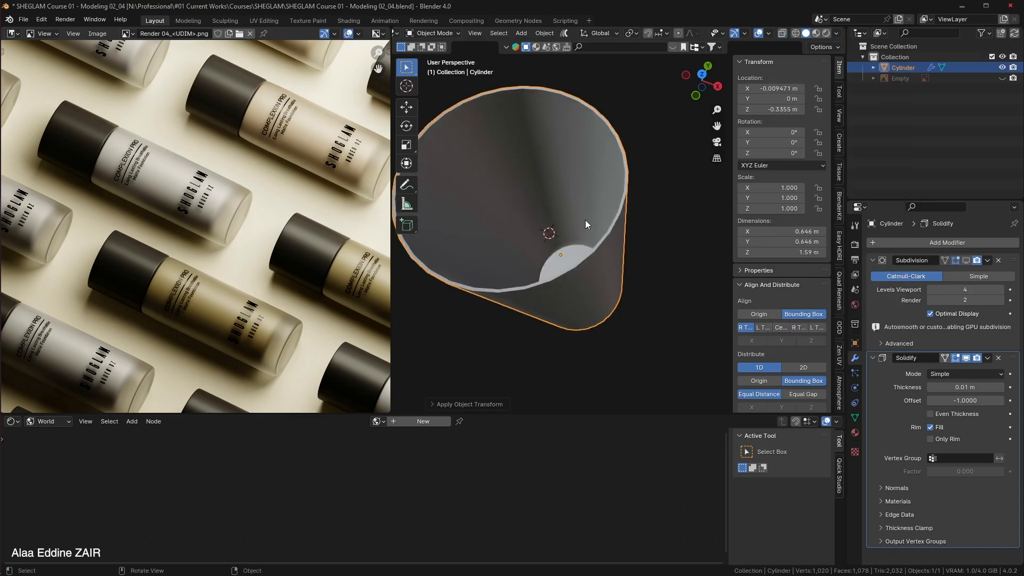
# In Edit Mode, cut the missing inner wall edge with the Knife from a rim vertex down to the inner bottom's center vertex.
pyautogui.scroll(3, 589, 220)
pyautogui.moveTo(594, 219)
pyautogui.mouseDown(button='middle')
pyautogui.moveTo(623, 263)
pyautogui.moveTo(659, 254)
pyautogui.moveTo(656, 293)
pyautogui.moveTo(622, 259)
pyautogui.mouseUp(button='middle')
pyautogui.press('Tab')
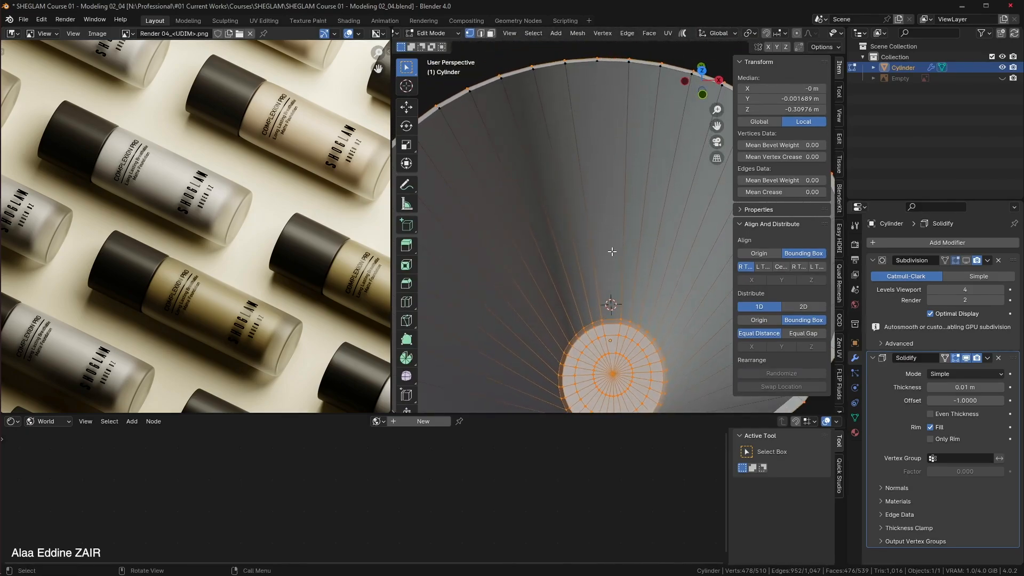
pyautogui.press('k')
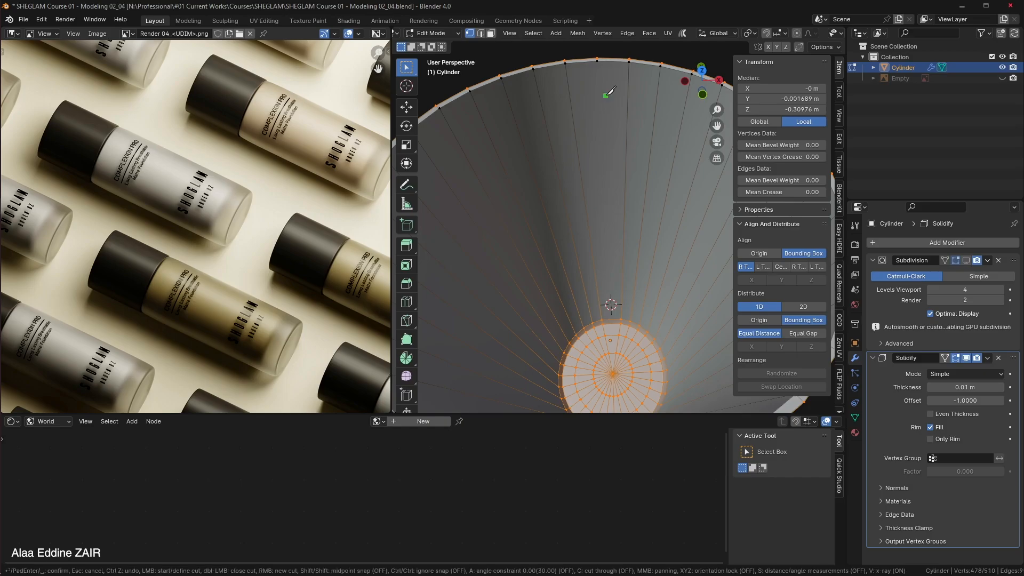
pyautogui.click(597, 61)
pyautogui.click(614, 374)
pyautogui.press('Return')
pyautogui.scroll(2, 621, 371)
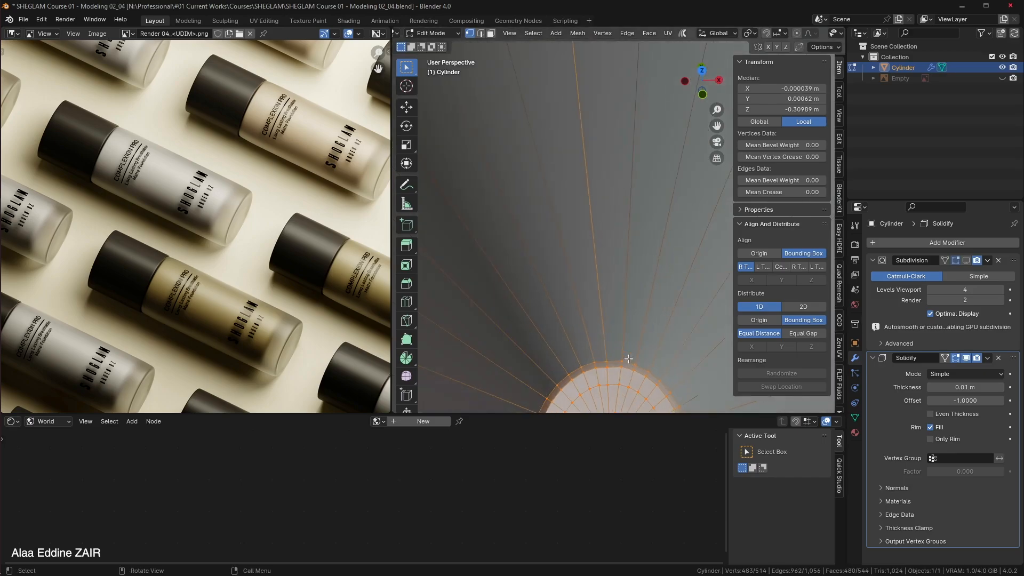
# Select the new inner wall edge's lower vertex just above the inner bottom and raise it slightly along Z.
pyautogui.keyDown('shift'); pyautogui.moveTo(630, 350); pyautogui.dragTo(626, 255, button='middle'); pyautogui.keyUp('shift')
pyautogui.click(620, 270)
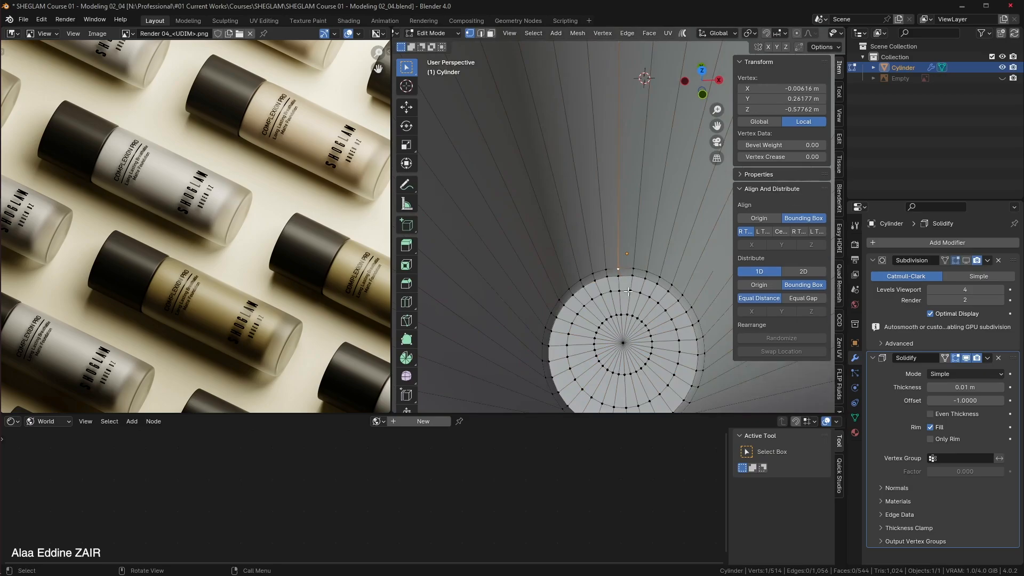
pyautogui.press('KP_Decimal')
pyautogui.scroll(-14, 630, 287)
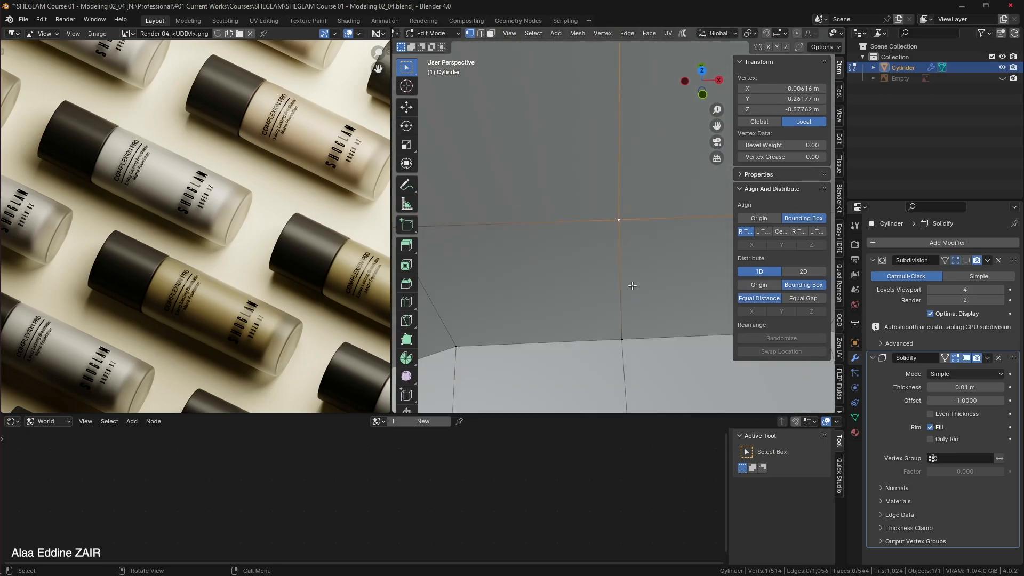
pyautogui.scroll(-3, 649, 257)
pyautogui.press('g')
pyautogui.press('z')
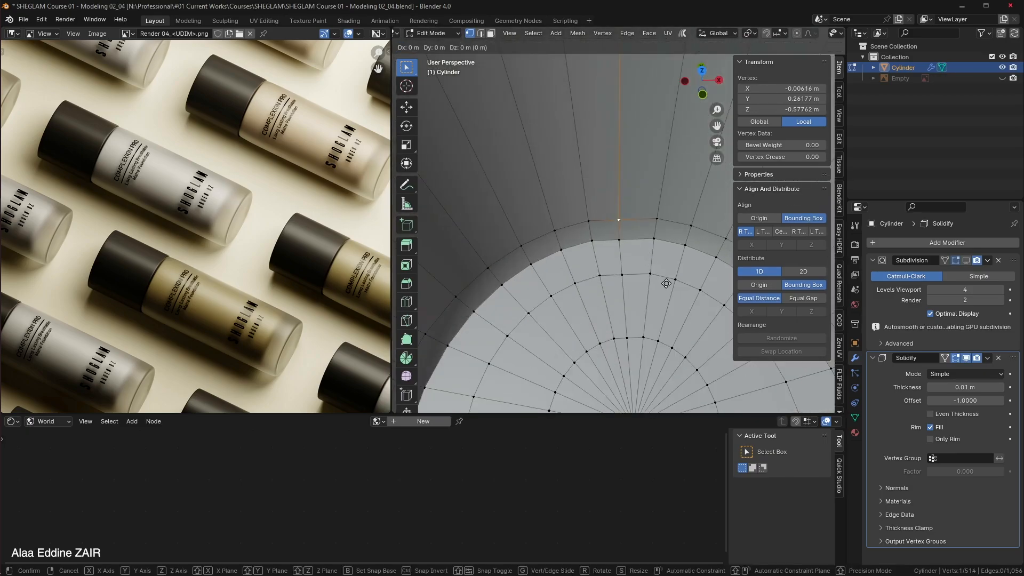
pyautogui.click(667, 282)
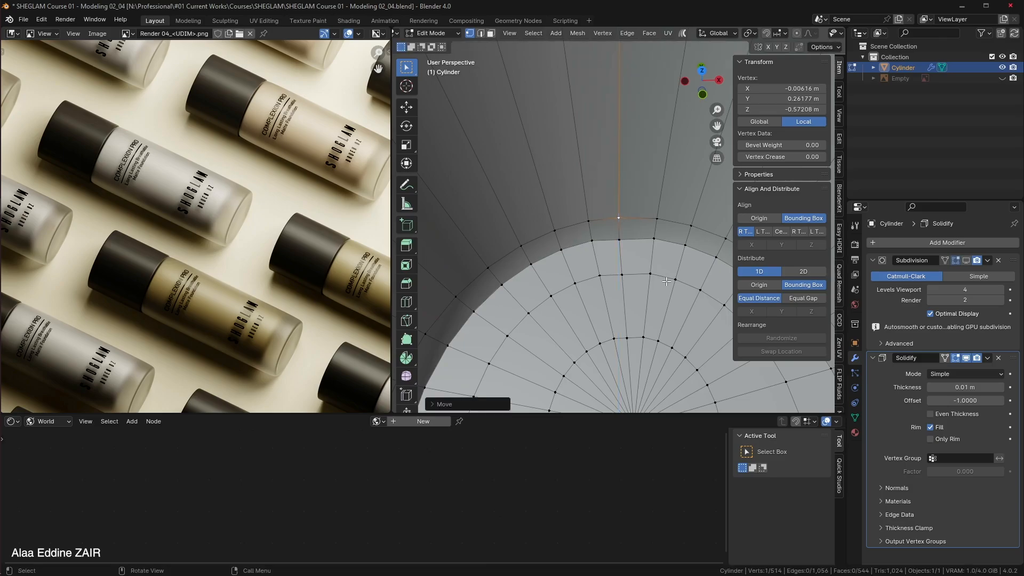
# Select the new edge's vertex at the inner bottom's outer corner and slide it along the corner loop toward even spacing.
pyautogui.click(620, 243)
pyautogui.press('g')
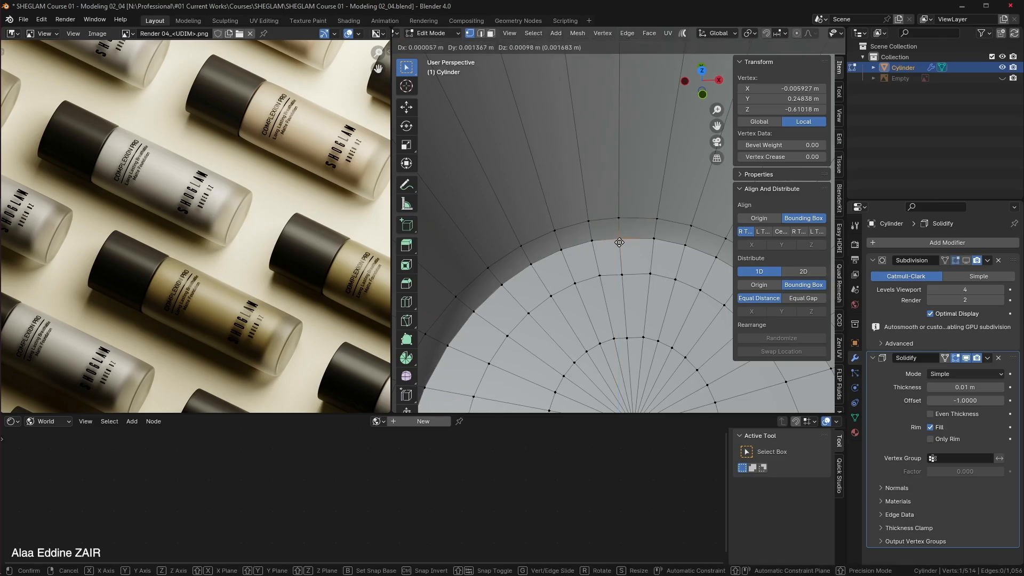
pyautogui.click(620, 242)
pyautogui.press('g')
pyautogui.press('g')
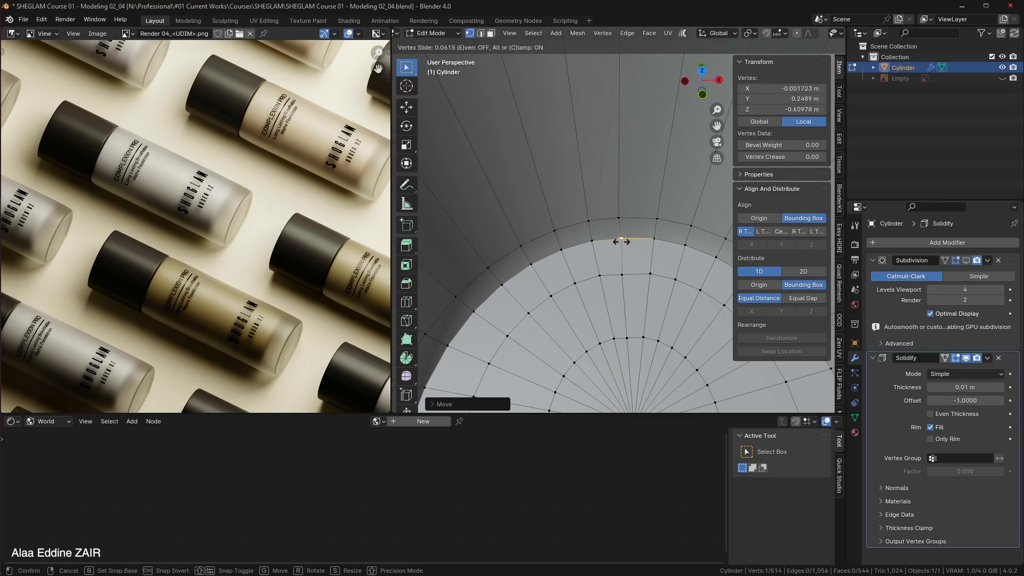
pyautogui.click(622, 242)
# Slide the new edge's vertices on the two inner bottom rings sideways along their loops to even the spacing.
pyautogui.press('g')
pyautogui.press('g')
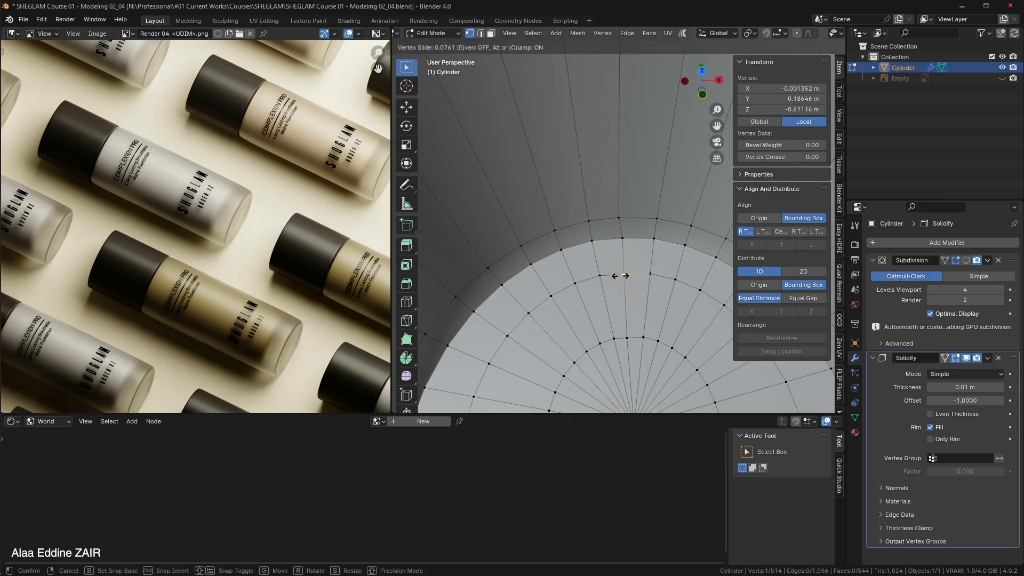
pyautogui.click(621, 276)
pyautogui.press('g')
pyautogui.press('g')
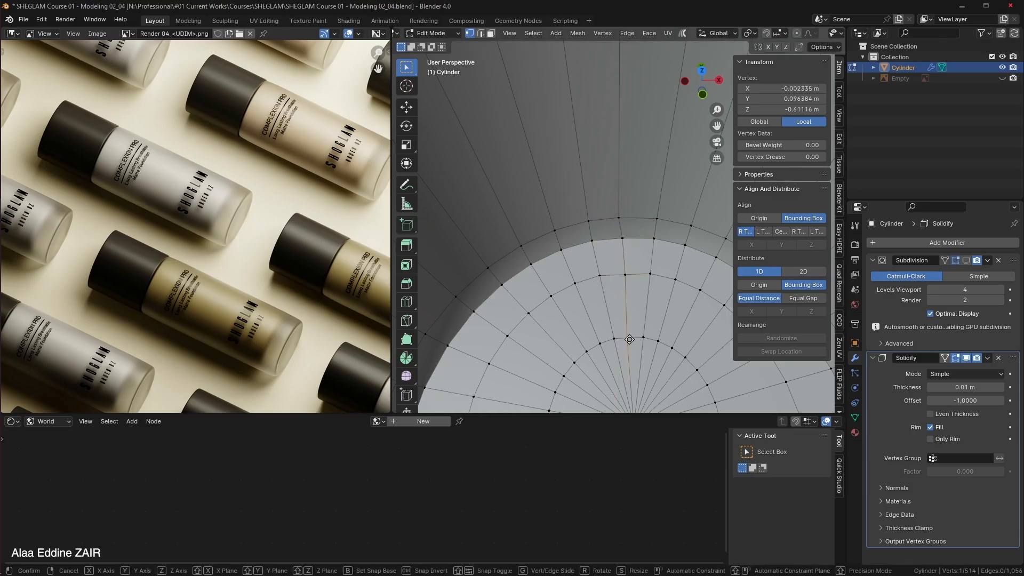
pyautogui.click(631, 340)
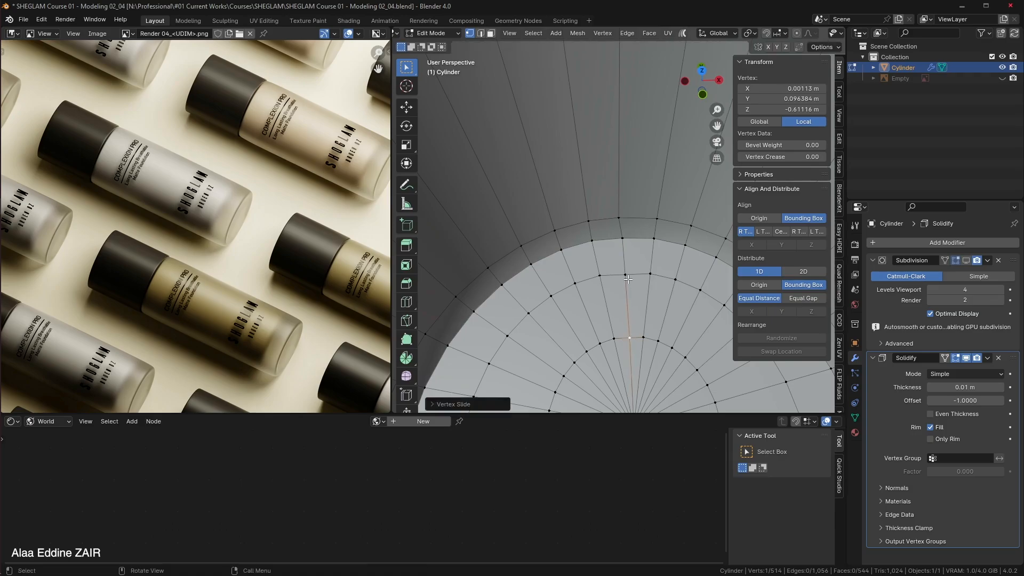
# Readjust the new edge's vertex on the outer of the two bottom rings with a free move and a vertex slide.
pyautogui.hotkey('ctrl', 'z')
pyautogui.press('g')
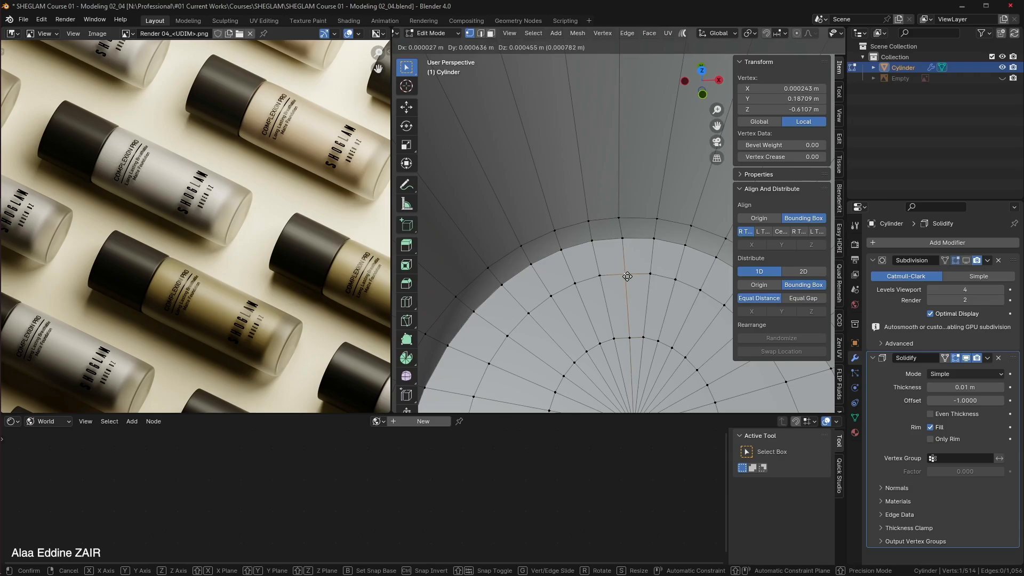
pyautogui.click(627, 273)
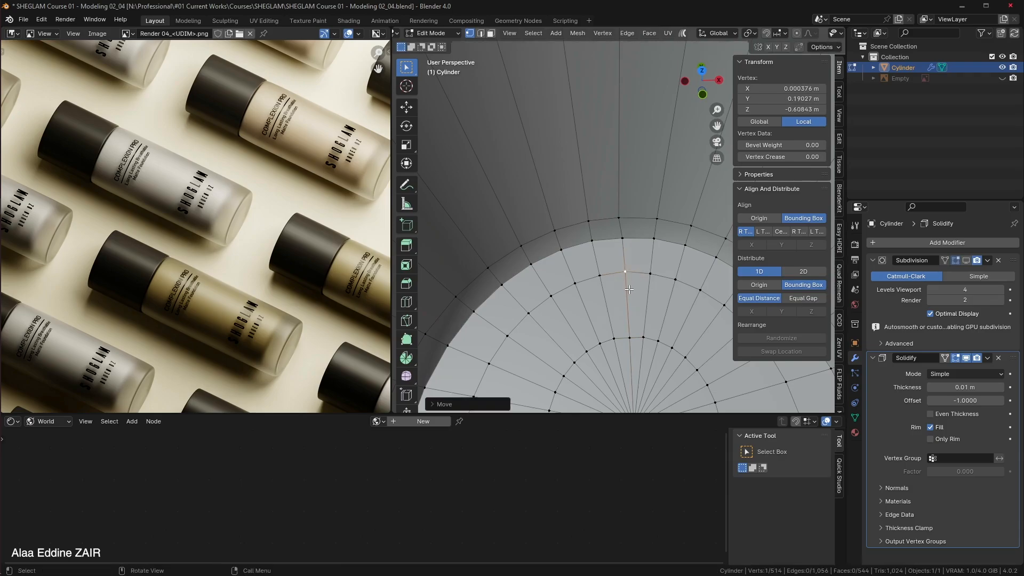
pyautogui.press('g')
pyautogui.press('g')
pyautogui.click(627, 288)
pyautogui.scroll(-3, 627, 288)
pyautogui.scroll(3, 628, 288)
# Slide the new edge's lower wall vertex and the corner vertex below it sideways into line with the bottom edge.
pyautogui.click(621, 217)
pyautogui.press('g')
pyautogui.press('g')
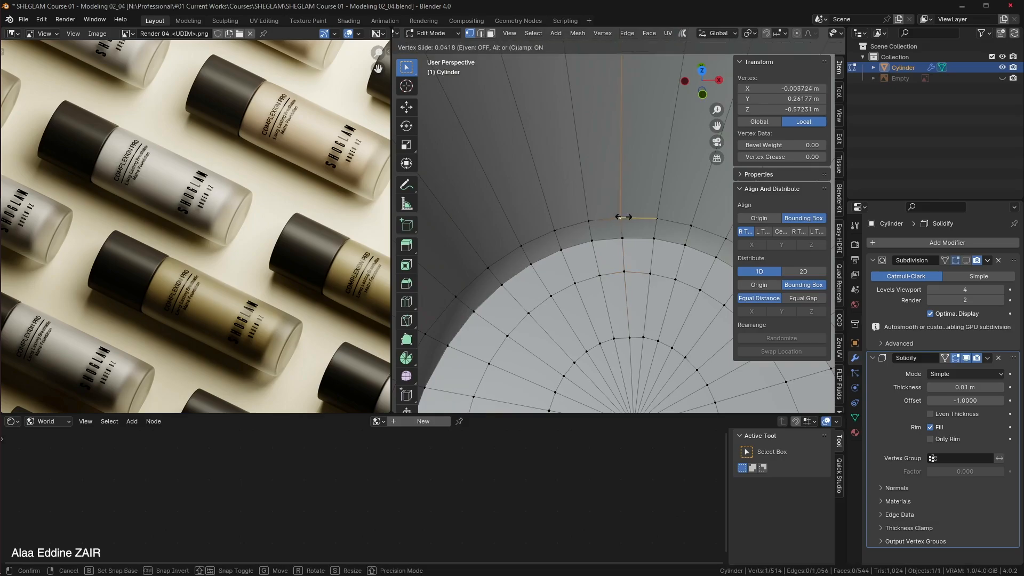
pyautogui.click(622, 238)
pyautogui.press('g')
pyautogui.press('g')
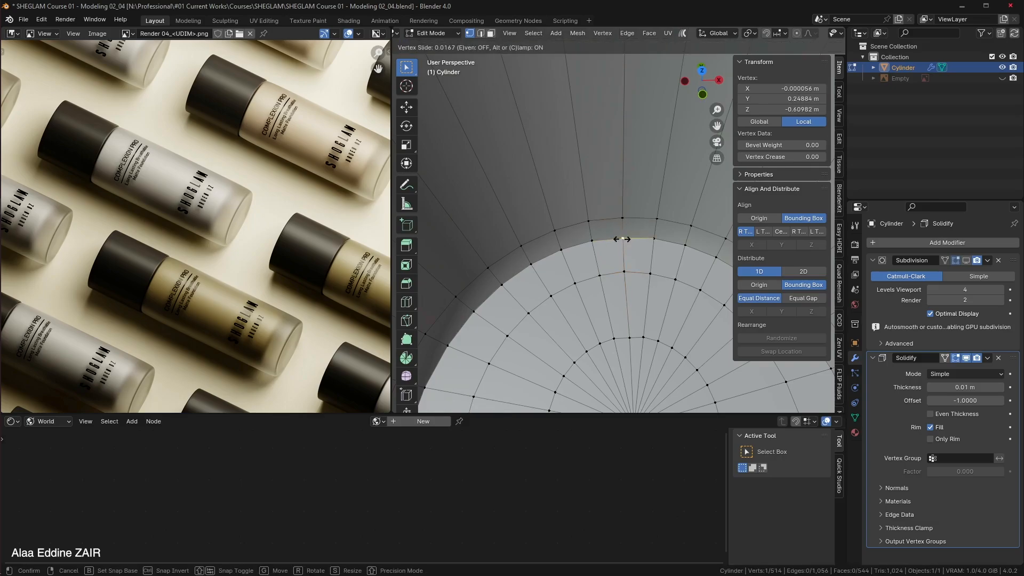
pyautogui.click(622, 239)
# Finish sliding the new edge's vertex on the inner bottom ring and return to Object Mode.
pyautogui.press('g')
pyautogui.press('g')
pyautogui.click(629, 272)
pyautogui.scroll(-5, 619, 297)
pyautogui.scroll(2, 619, 298)
pyautogui.scroll(1, 619, 297)
pyautogui.scroll(-1, 619, 297)
pyautogui.press('Tab')
pyautogui.scroll(-4, 620, 297)
pyautogui.keyDown('shift'); pyautogui.moveTo(620, 203); pyautogui.dragTo(635, 250, button='middle'); pyautogui.keyUp('shift')
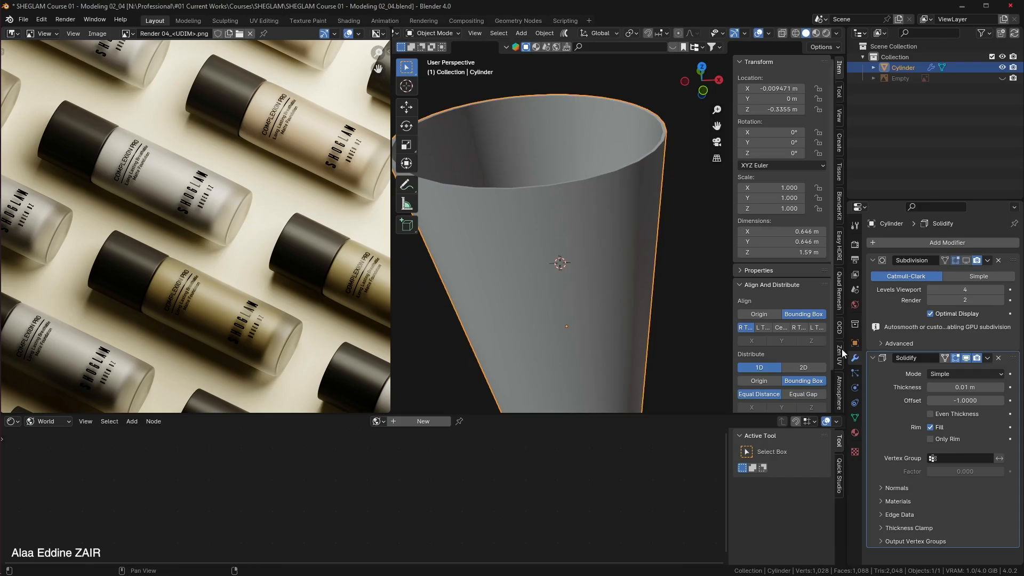
# Examine the rim's smoothness with the Subdivision modifier shown in the viewport, and turn its viewport display off again.
pyautogui.click(967, 261)
pyautogui.moveTo(632, 191); pyautogui.dragTo(674, 230, button='middle')
pyautogui.click(675, 230)
pyautogui.moveTo(660, 133); pyautogui.dragTo(666, 262, button='middle')
pyautogui.scroll(4, 647, 268)
pyautogui.scroll(-4, 661, 243)
pyautogui.click(668, 280)
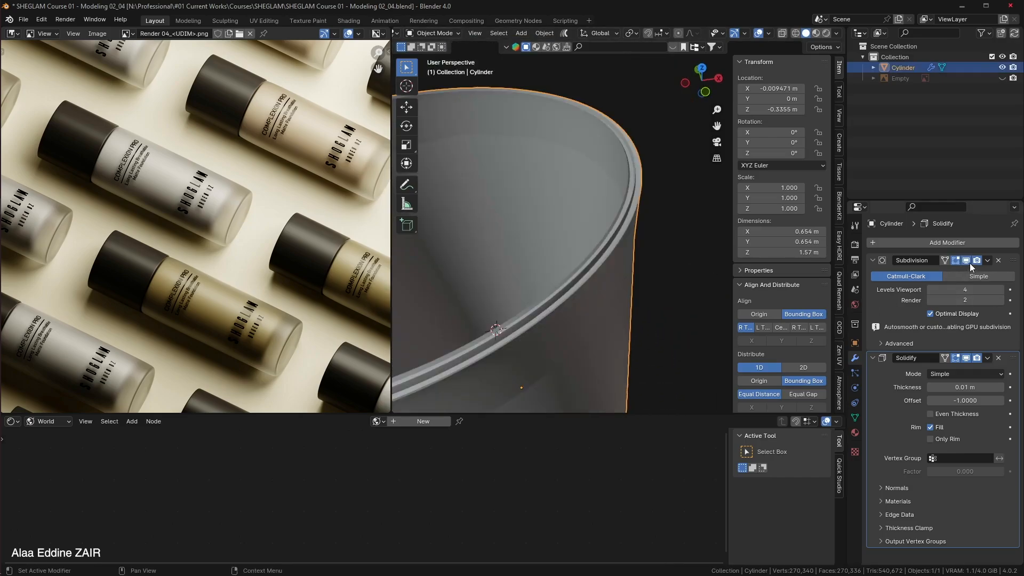
pyautogui.click(967, 261)
pyautogui.moveTo(630, 206); pyautogui.dragTo(622, 235, button='middle')
# In Edit Mode, add eight evenly spaced edge loops around the inner wall.
pyautogui.press('Tab')
pyautogui.moveTo(631, 278); pyautogui.dragTo(642, 256, button='middle')
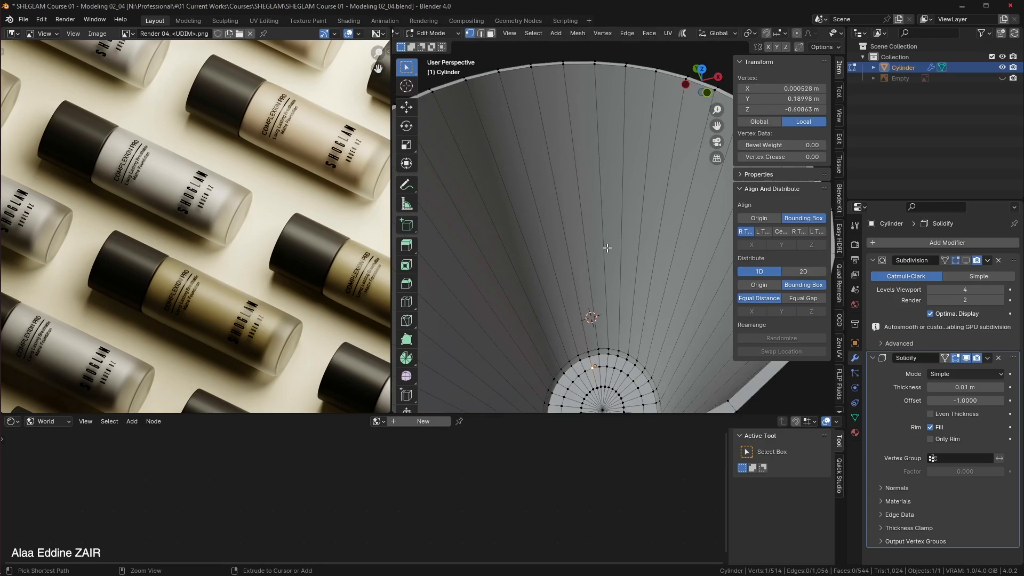
pyautogui.hotkey('ctrl', 'r')
pyautogui.scroll(5, 609, 245)
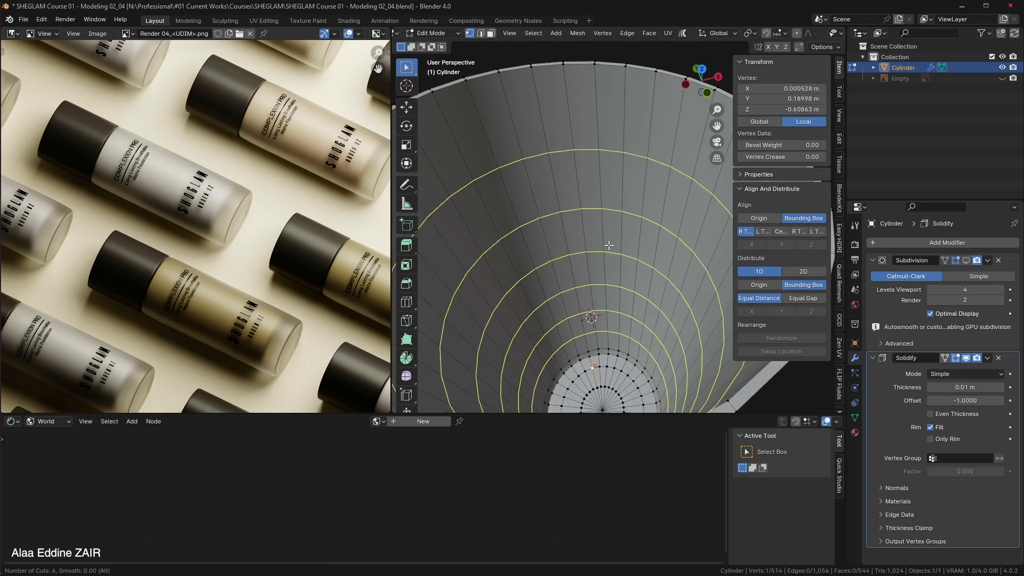
pyautogui.scroll(2, 609, 246)
pyautogui.click(609, 245)
pyautogui.rightClick(609, 245)
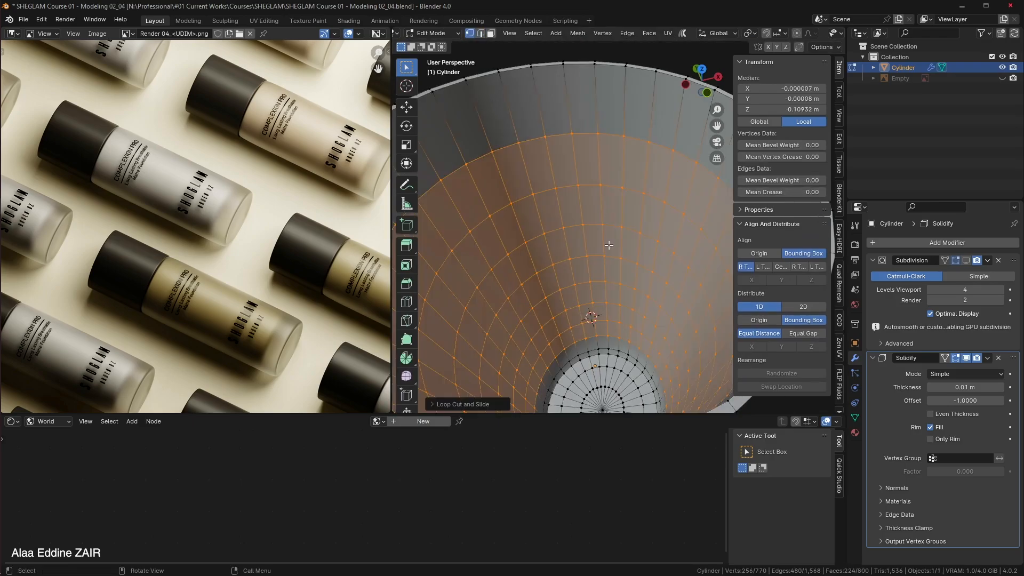
# In Object Mode with Subdivision shown in the viewport, move the Subdivision modifier below Solidify in the stack.
pyautogui.scroll(-4, 624, 251)
pyautogui.moveTo(624, 251); pyautogui.dragTo(770, 283, button='middle')
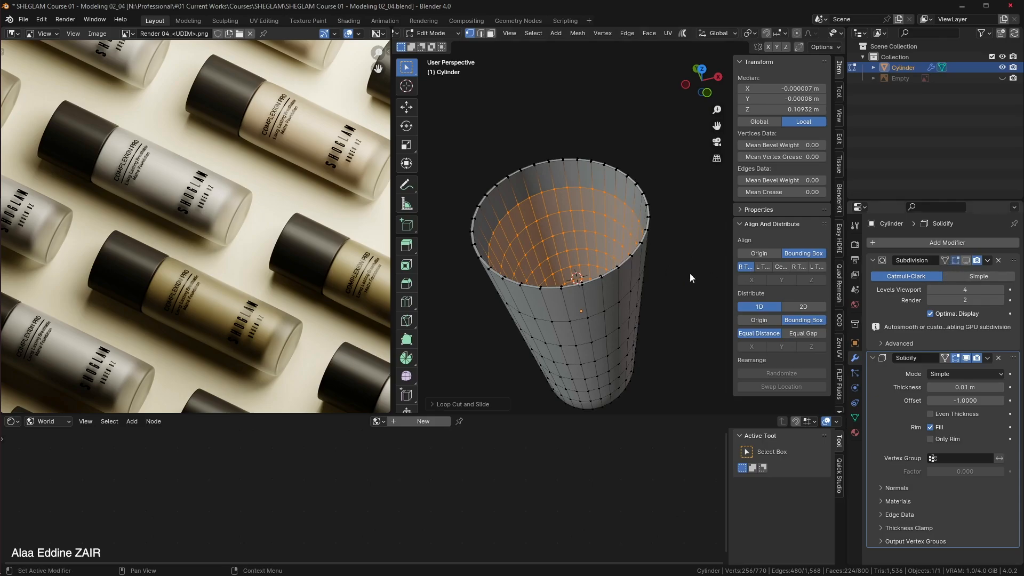
pyautogui.scroll(3, 655, 276)
pyautogui.press('Tab')
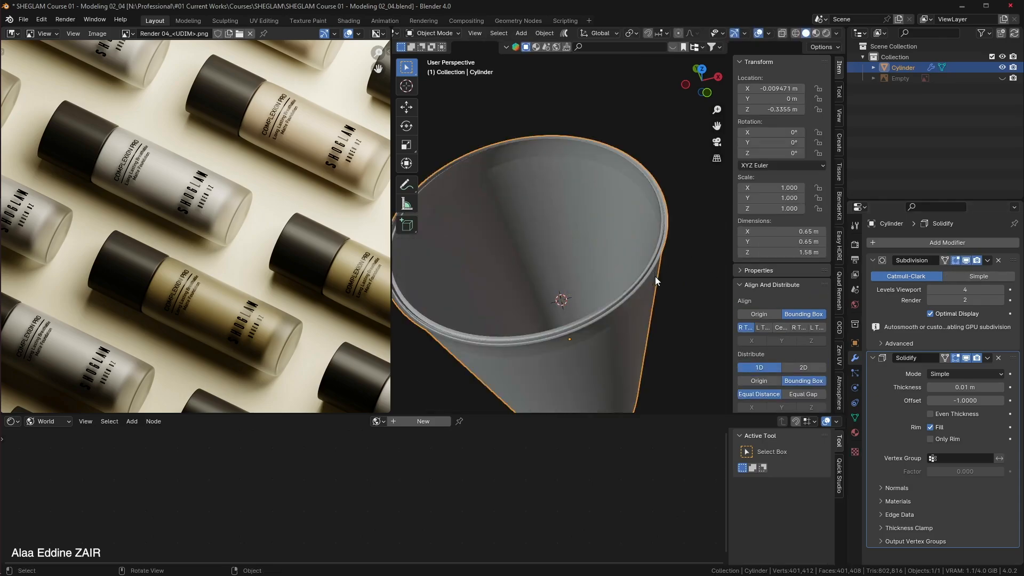
pyautogui.moveTo(1013, 261); pyautogui.dragTo(1022, 430)
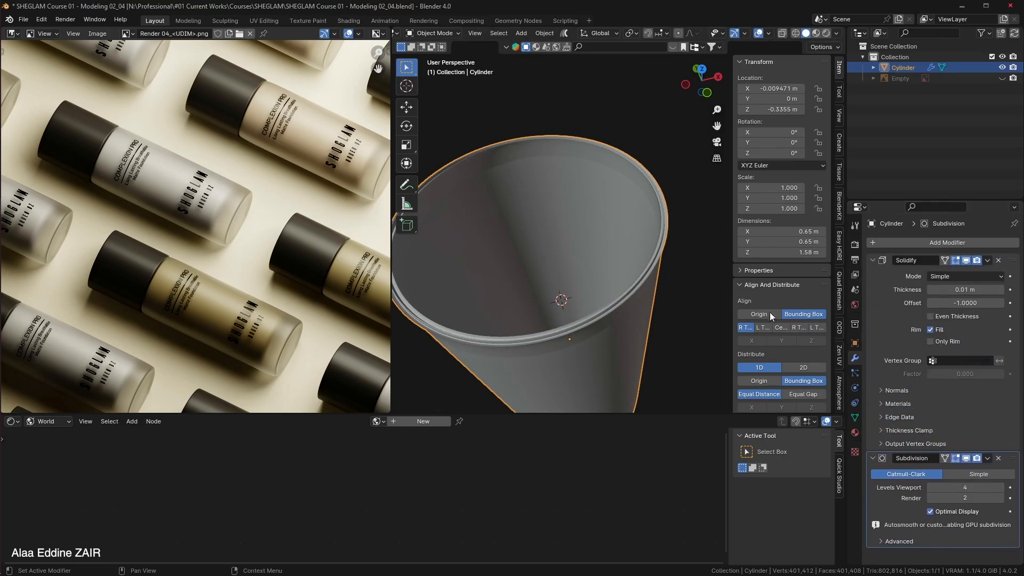
pyautogui.scroll(3, 688, 265)
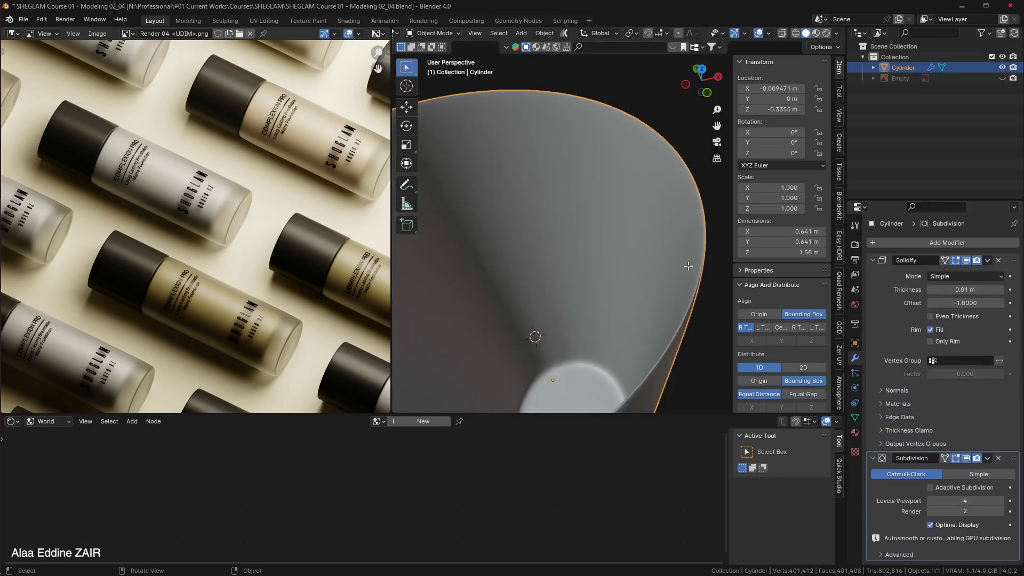
# Switch to Edit Mode and turn off the Subdivision modifier's viewport display.
pyautogui.press('Tab')
pyautogui.moveTo(691, 254); pyautogui.dragTo(692, 252, button='middle')
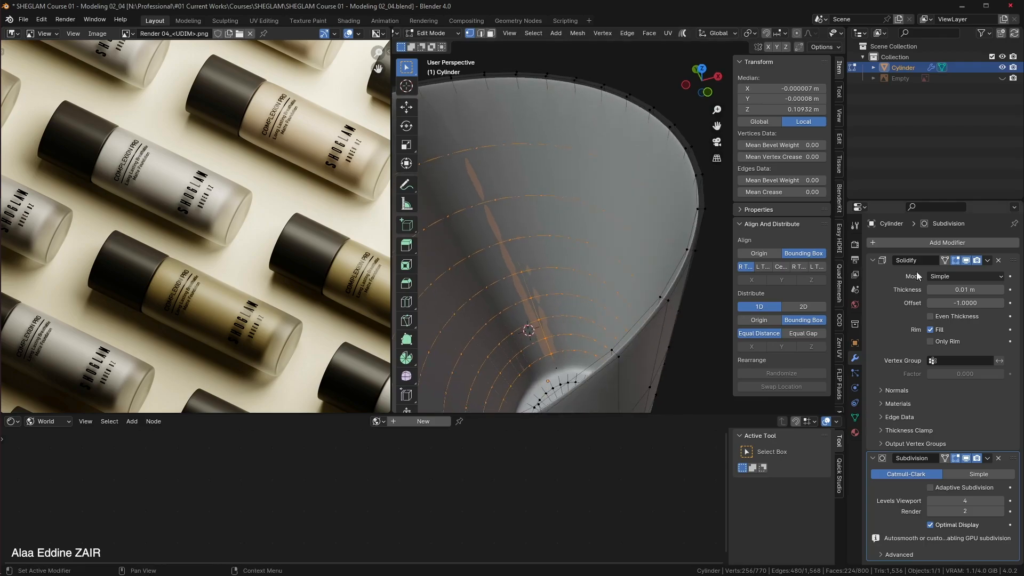
pyautogui.click(966, 458)
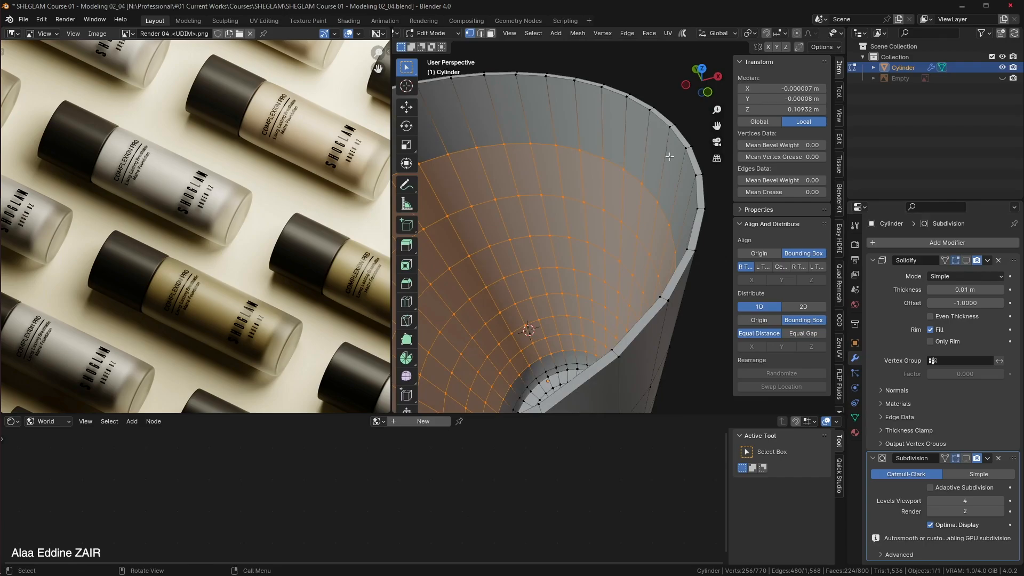
pyautogui.click(686, 149)
pyautogui.press('ctrl')
pyautogui.hotkey('ctrl', 'r')
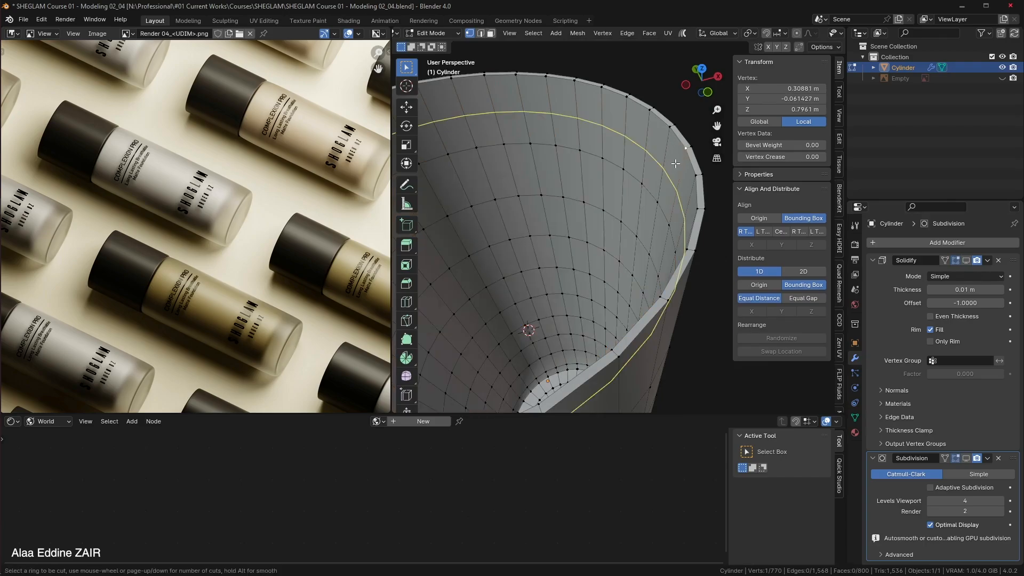
pyautogui.press('Escape')
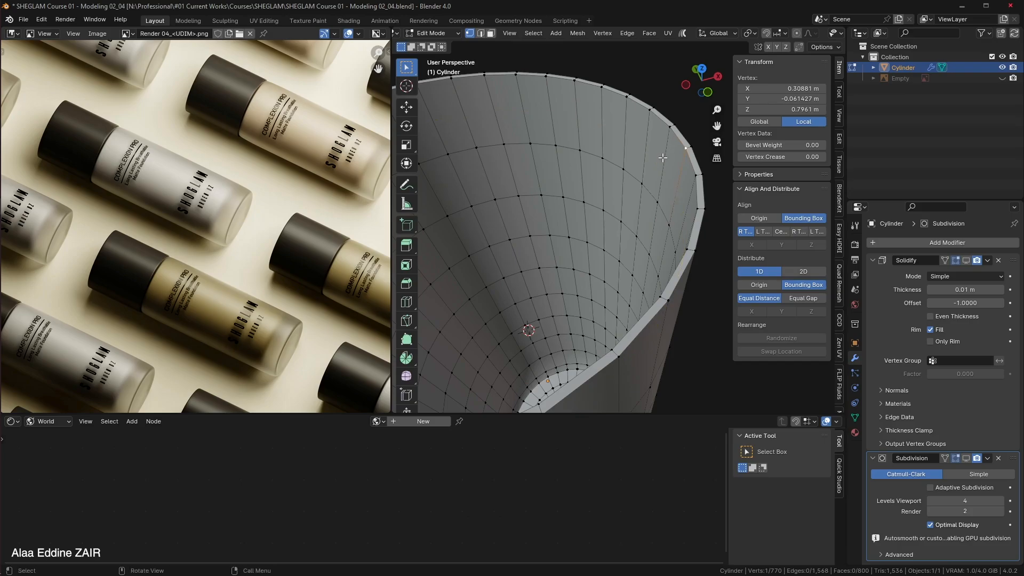
# Add an edge loop on the inner wall just below the rim and scale it inward to about 0.97.
pyautogui.hotkey('ctrl', 'r')
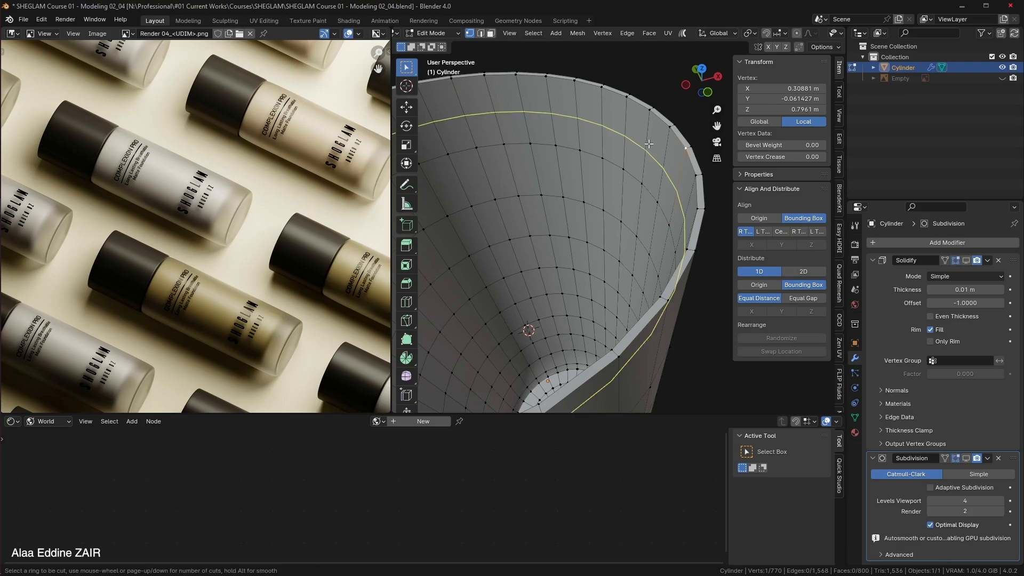
pyautogui.click(649, 143)
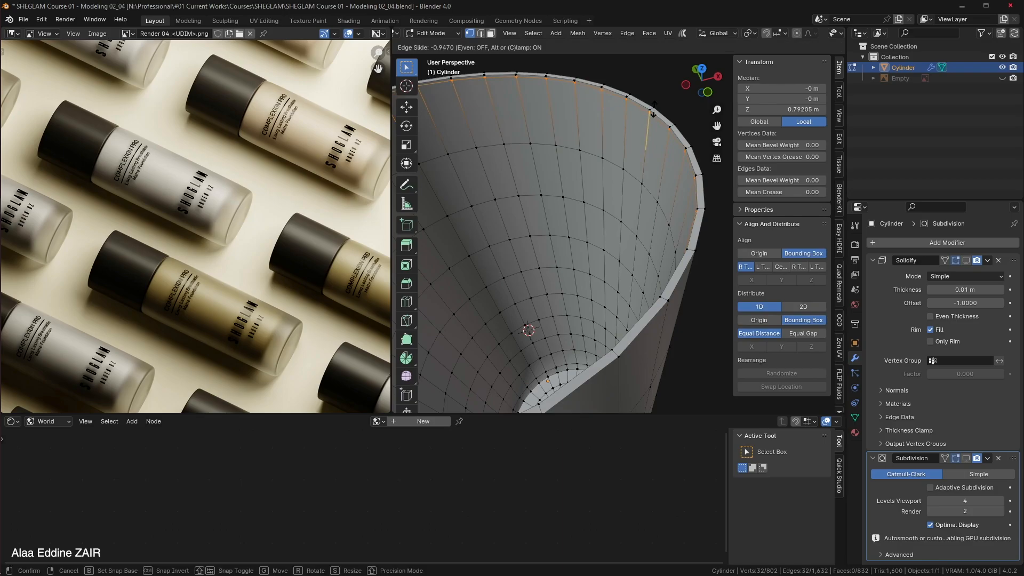
pyautogui.click(653, 108)
pyautogui.press('s')
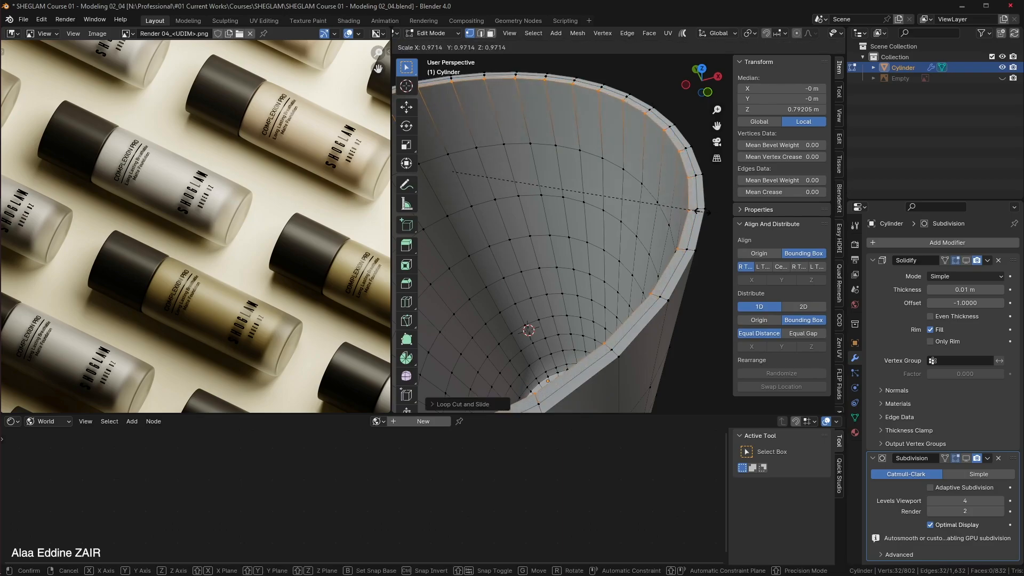
pyautogui.click(703, 216)
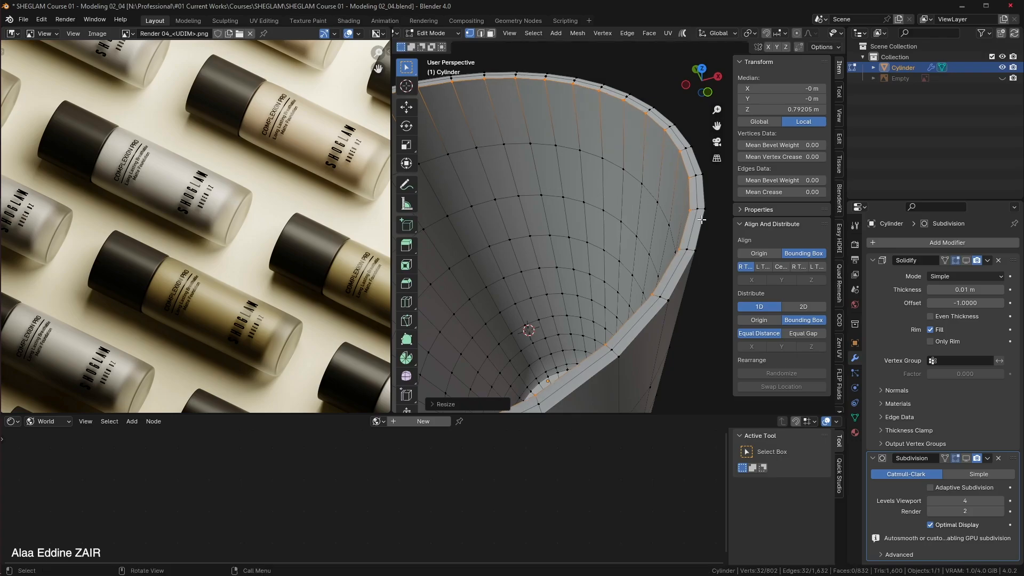
# Try an edge loop around the outer wall just below the rim, and dissolve it.
pyautogui.scroll(-5, 703, 216)
pyautogui.hotkey('ctrl', 'r')
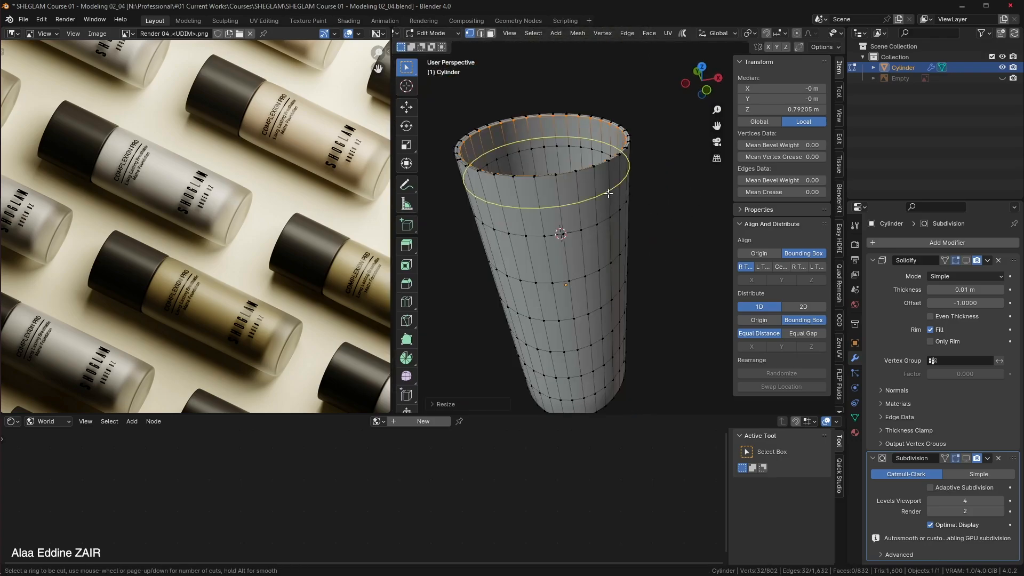
pyautogui.click(609, 194)
pyautogui.click(614, 169)
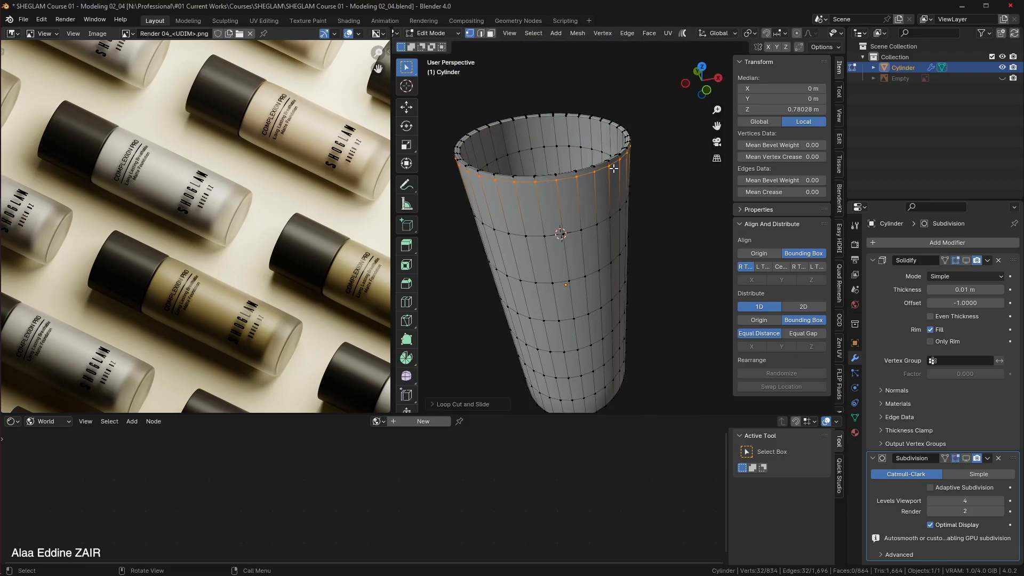
pyautogui.press('x')
pyautogui.click(620, 238)
pyautogui.moveTo(636, 217); pyautogui.dragTo(688, 235, button='middle')
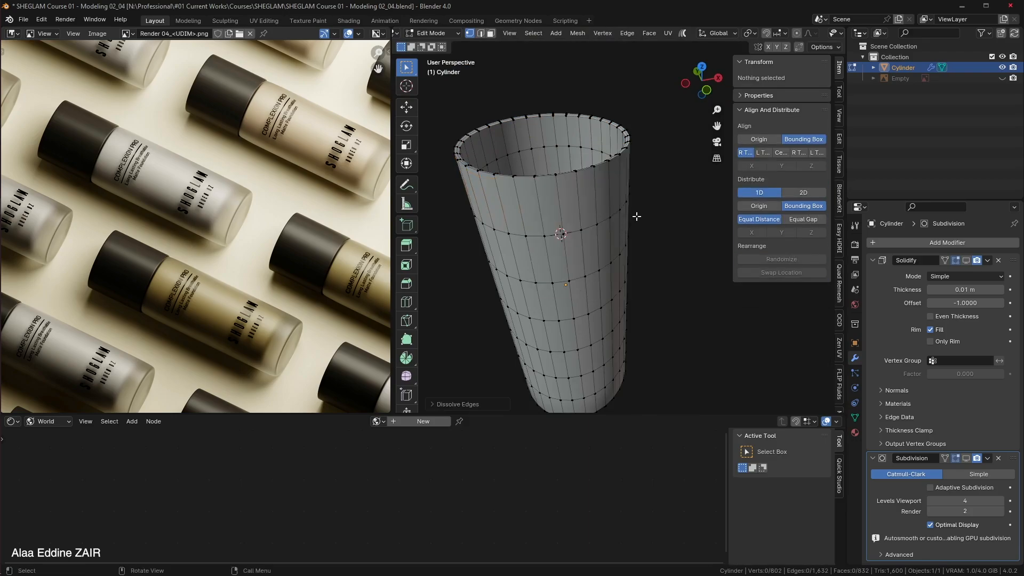
# Return to Object Mode and turn on the Subdivision modifier's viewport display to show the smoothed rim.
pyautogui.scroll(4, 653, 231)
pyautogui.click(966, 261)
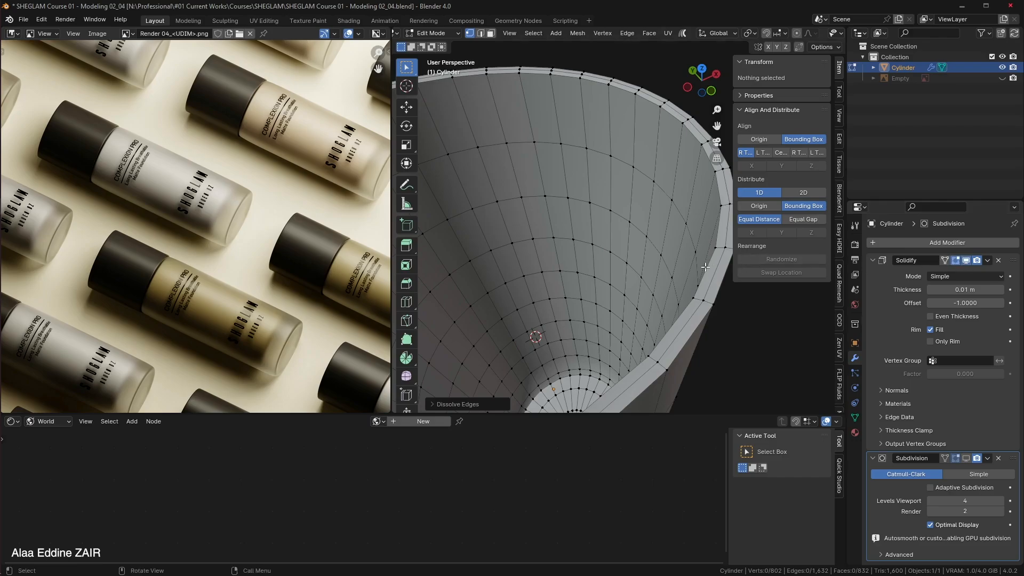
pyautogui.press('Tab')
pyautogui.keyDown('shift'); pyautogui.moveTo(703, 268); pyautogui.dragTo(678, 268, button='middle'); pyautogui.keyUp('shift')
pyautogui.click(966, 459)
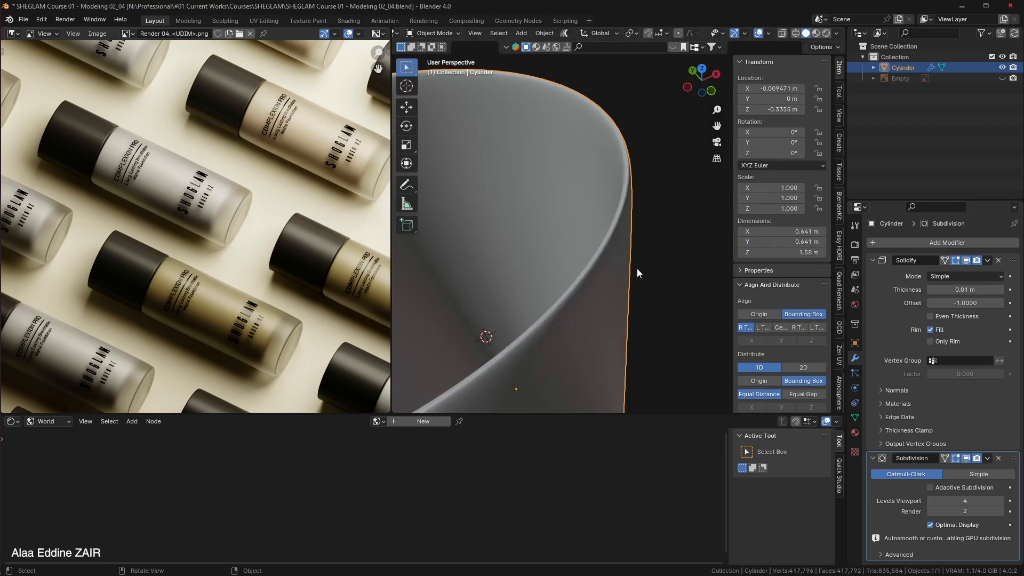
pyautogui.scroll(-3, 643, 266)
# In Edit Mode, select a vertex on the cylinder's top rim edge.
pyautogui.press('Tab')
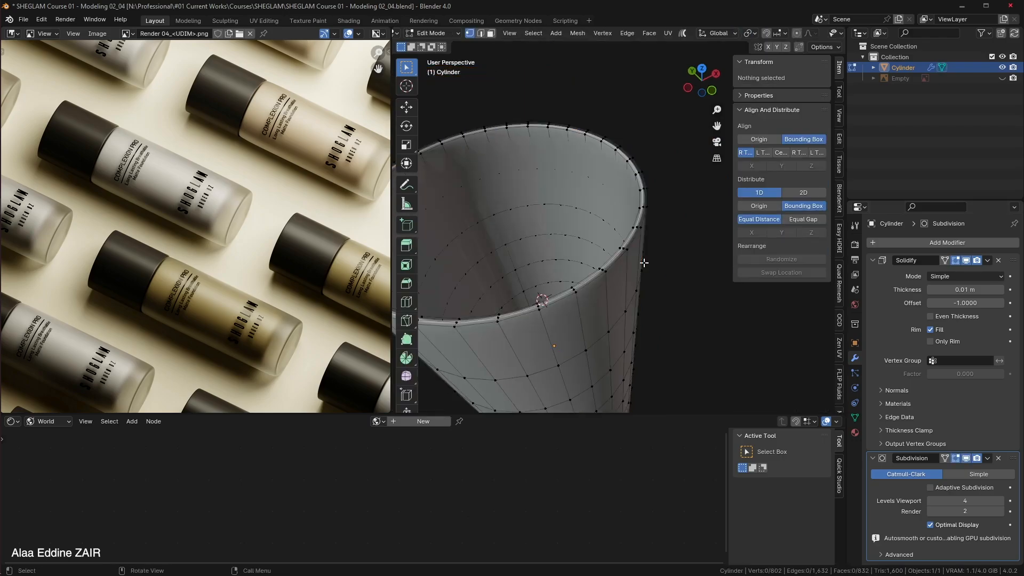
pyautogui.scroll(5, 644, 266)
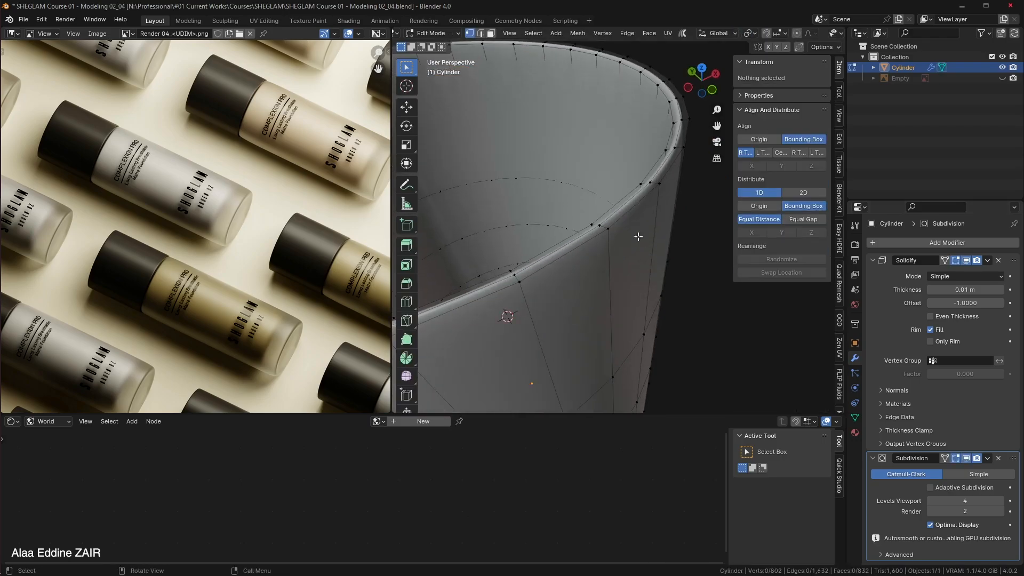
pyautogui.click(601, 224)
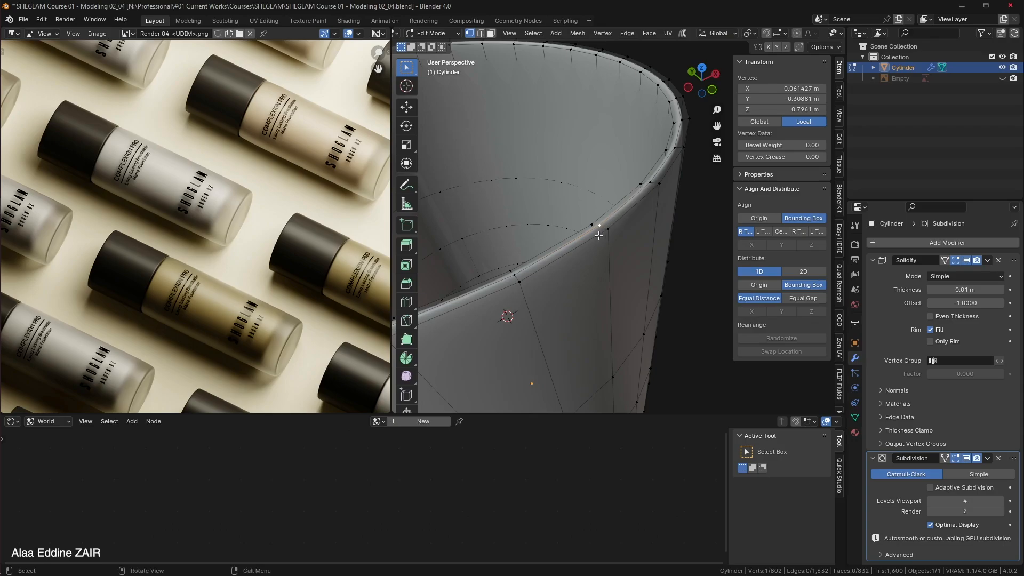
pyautogui.moveTo(599, 235); pyautogui.dragTo(649, 244, button='middle')
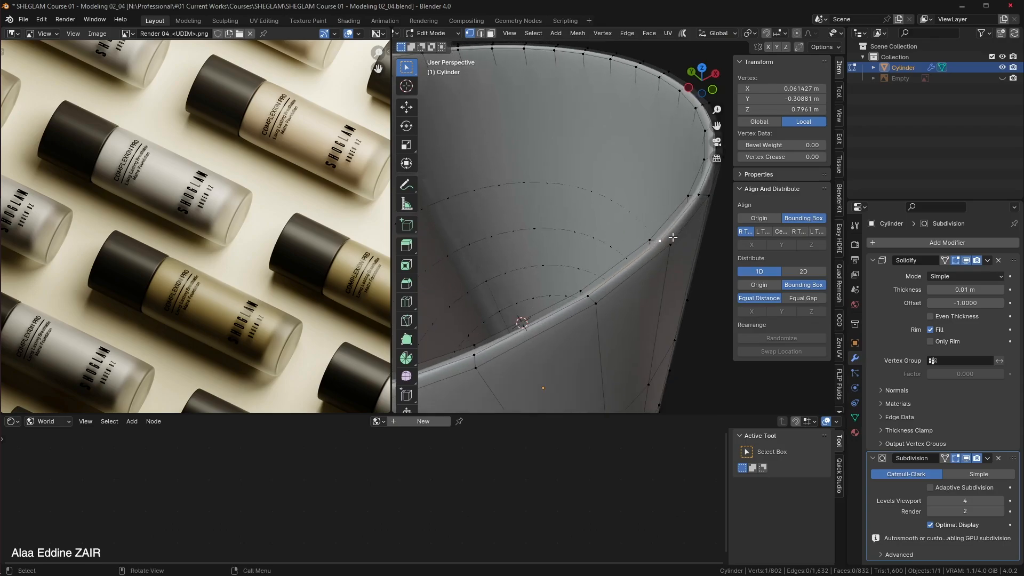
# Raise the edge loop along the cylinder's top rim by about 0.006 m on the Z axis.
pyautogui.keyDown('alt'); pyautogui.click(698, 194); pyautogui.keyUp('alt')
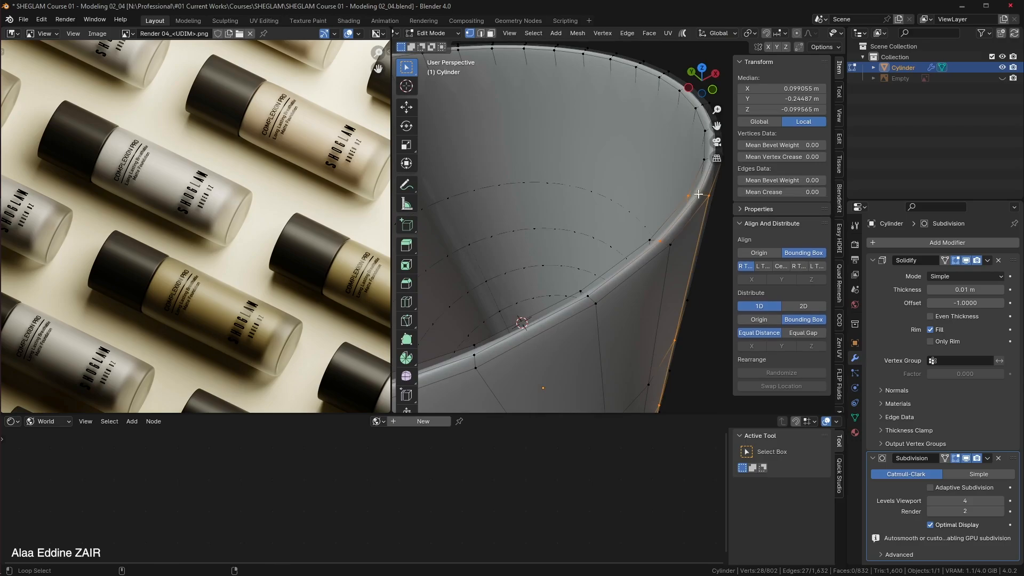
pyautogui.click(662, 239)
pyautogui.keyDown('alt'); pyautogui.click(591, 297); pyautogui.keyUp('alt')
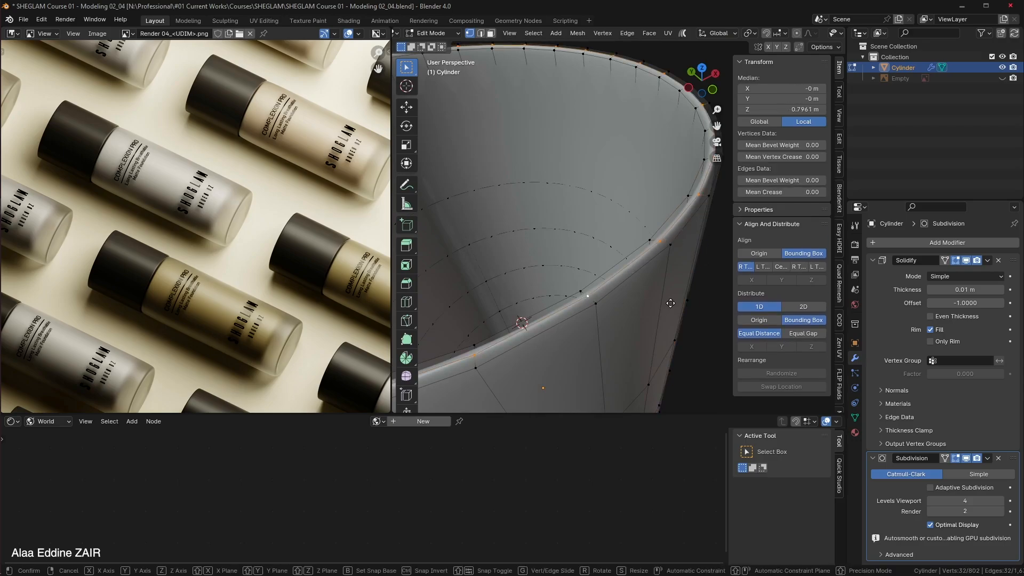
pyautogui.press('g')
pyautogui.press('z')
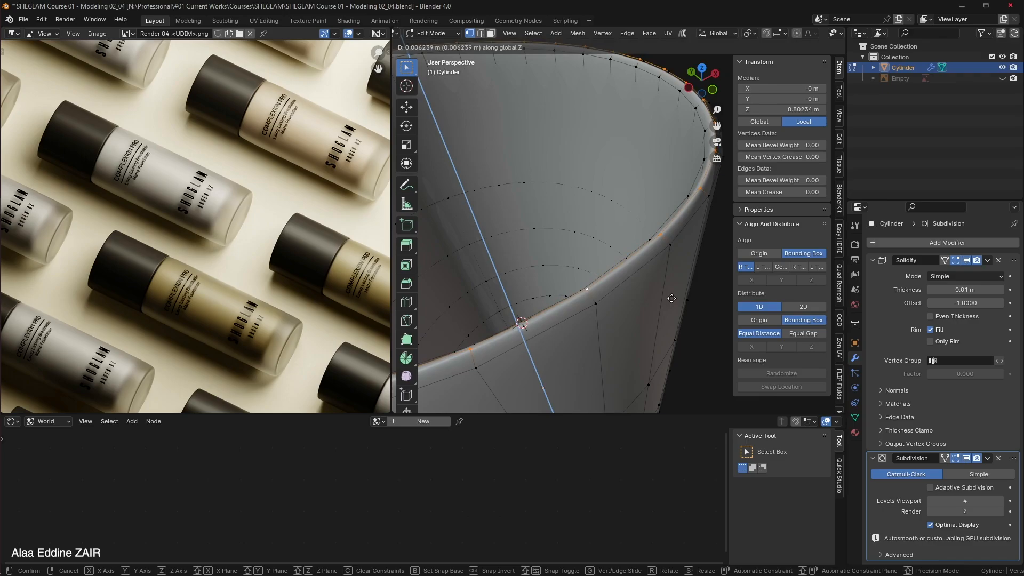
pyautogui.click(671, 298)
pyautogui.press('Tab')
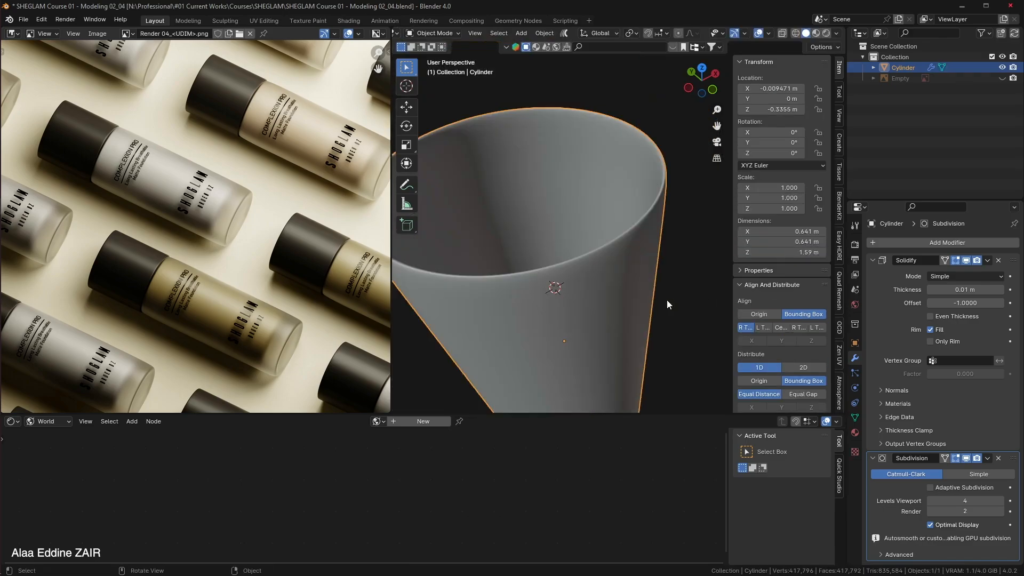
pyautogui.scroll(2, 667, 299)
# Add a horizontal loop cut around the outer wall, slid up to just below the rim at about -0.92.
pyautogui.press('Tab')
pyautogui.moveTo(669, 291); pyautogui.dragTo(643, 241, button='middle')
pyautogui.hotkey('ctrl', 'r')
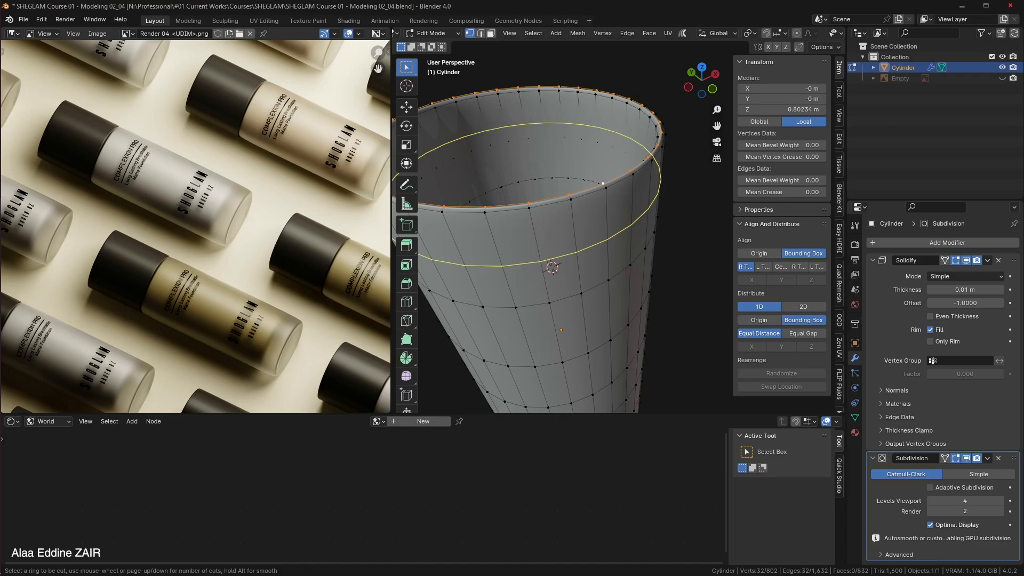
pyautogui.click(627, 187)
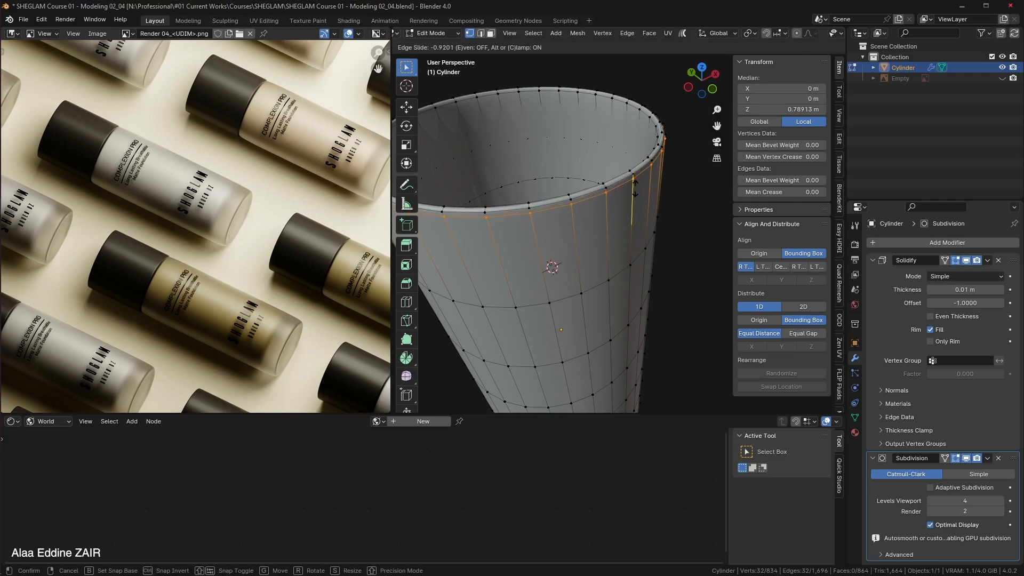
pyautogui.click(635, 189)
pyautogui.press('Tab')
pyautogui.moveTo(641, 197); pyautogui.dragTo(666, 210, button='middle')
pyautogui.press('Tab')
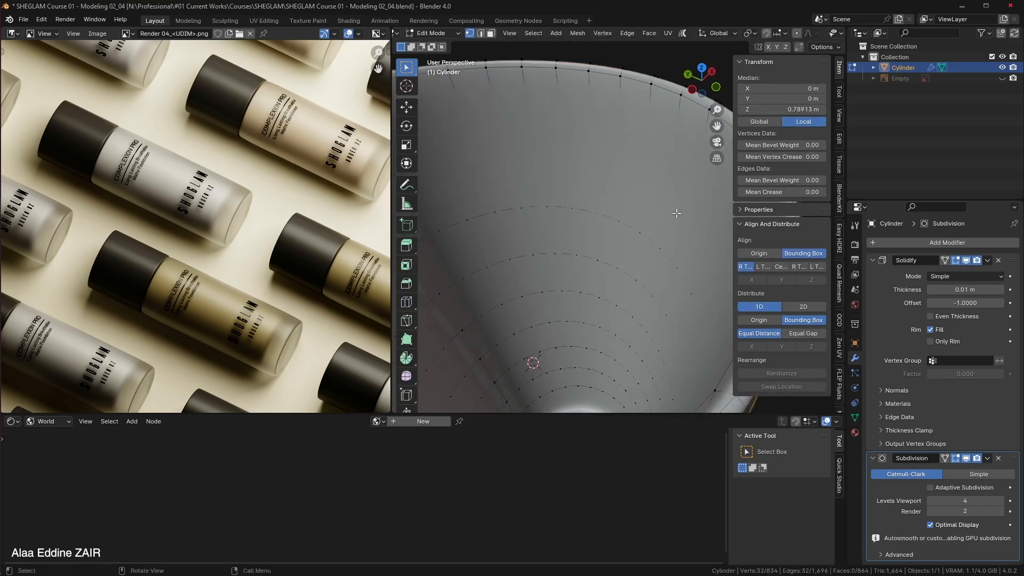
# With the subdivision display off, lower the top rim's edge loop by about 0.004 m on the Z axis.
pyautogui.click(967, 459)
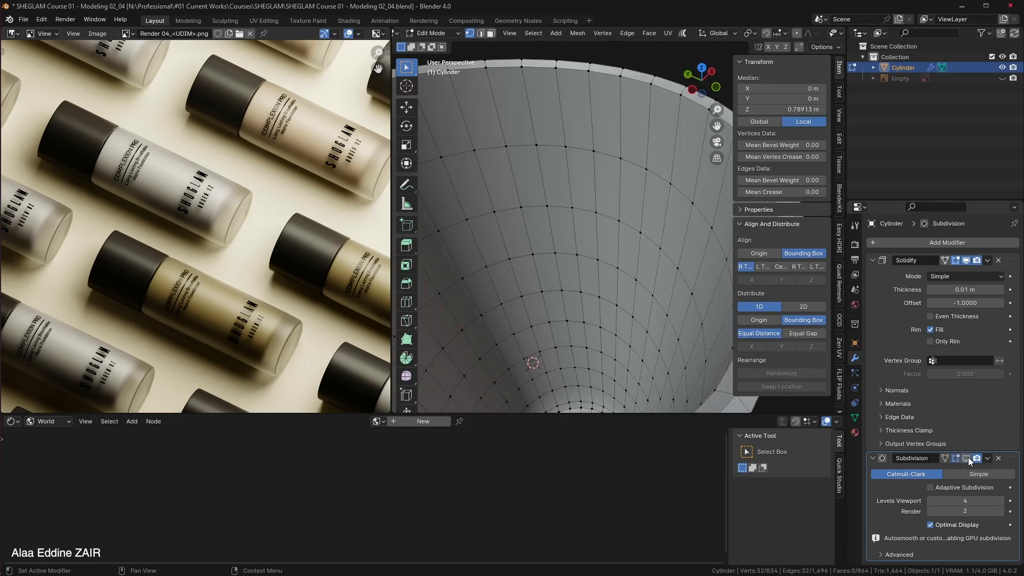
pyautogui.click(968, 460)
pyautogui.moveTo(613, 259); pyautogui.dragTo(598, 238, button='middle')
pyautogui.click(623, 184)
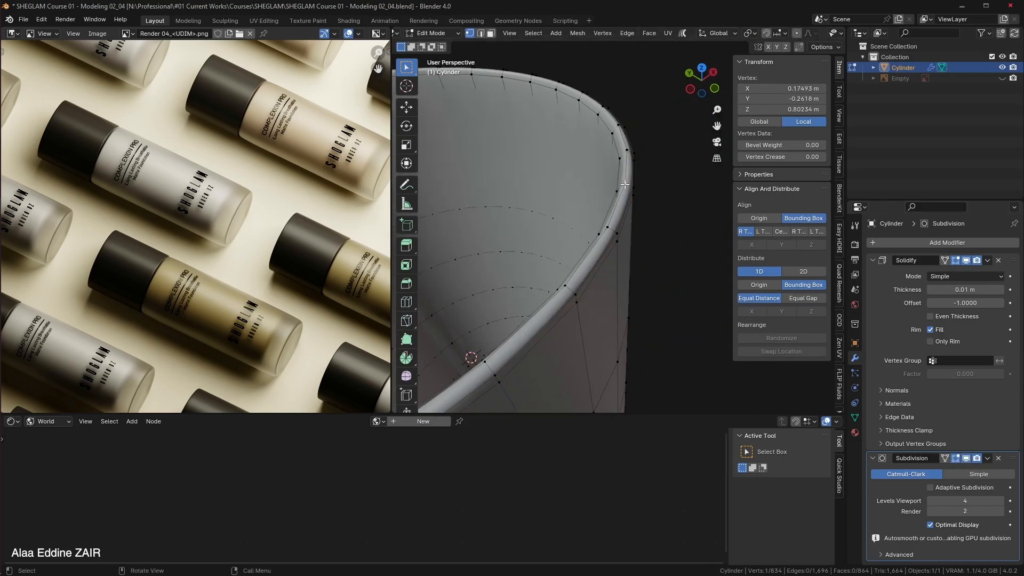
pyautogui.keyDown('alt'); pyautogui.click(626, 150); pyautogui.keyUp('alt')
pyautogui.click(626, 184)
pyautogui.keyDown('alt'); pyautogui.click(626, 181); pyautogui.keyUp('alt')
pyautogui.click(966, 458)
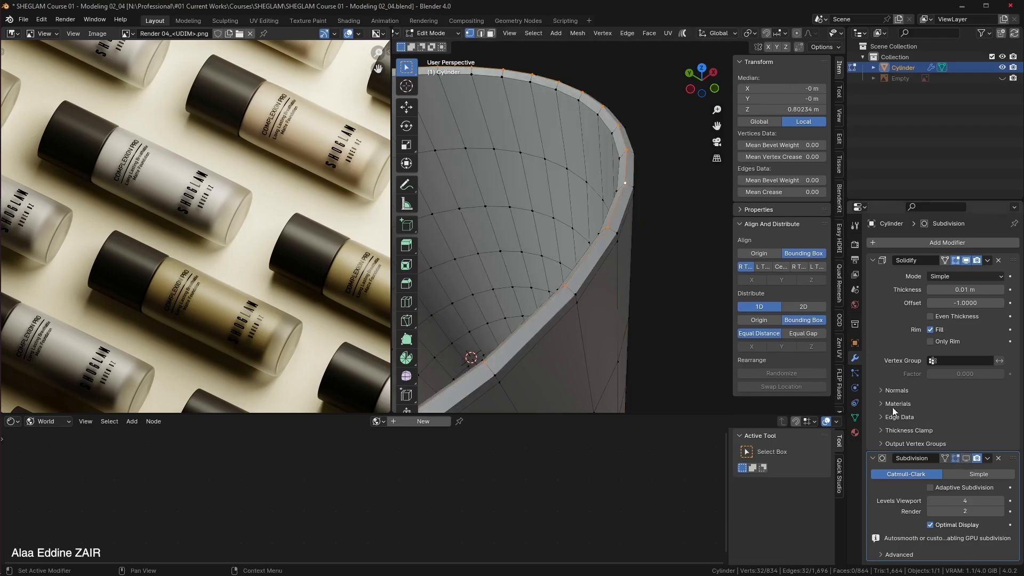
pyautogui.press('g')
pyautogui.press('z')
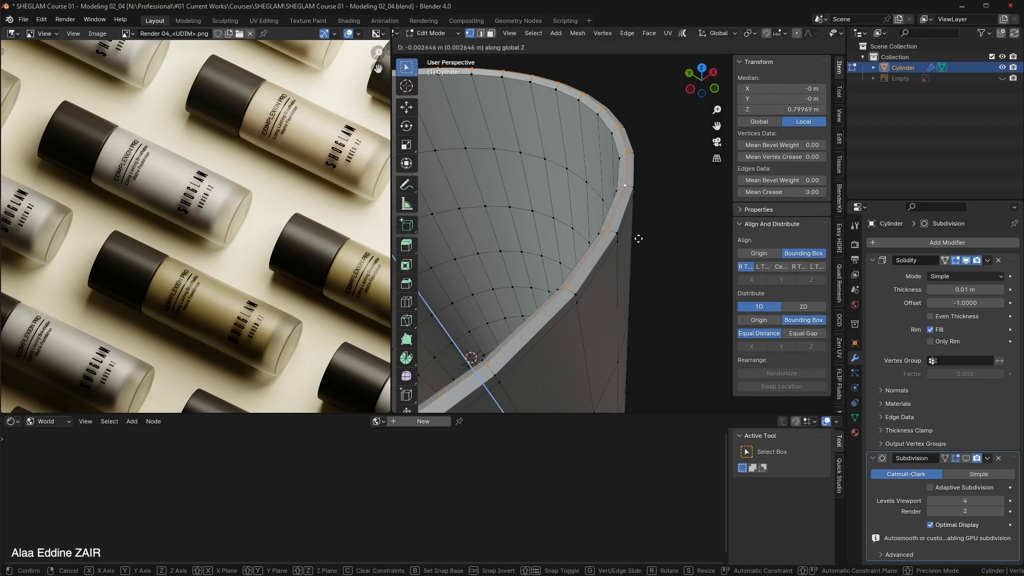
pyautogui.click(639, 240)
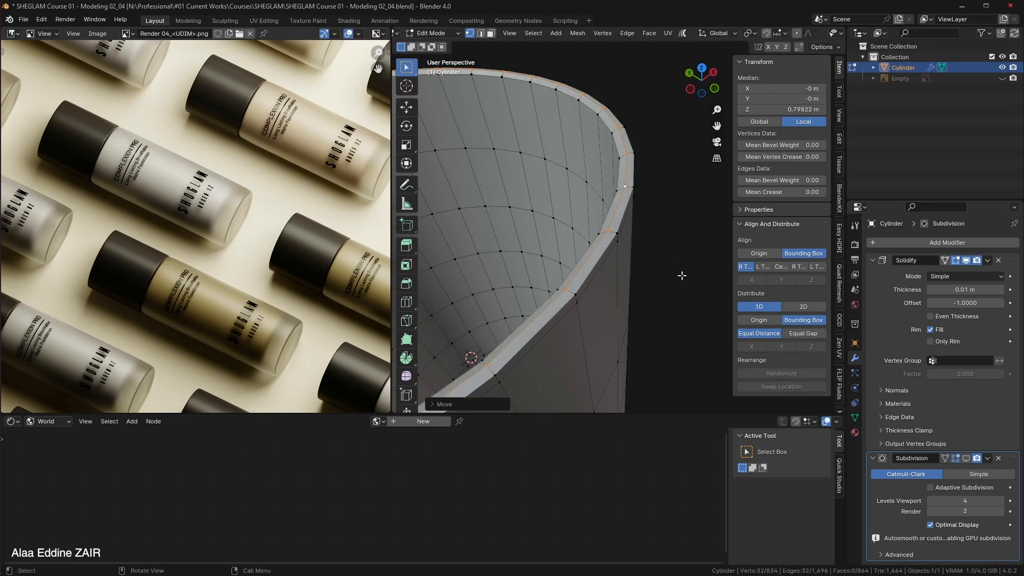
# Turn the viewport subdivision back on and save the scene as the incremental version Modeling 02_05.
pyautogui.click(966, 458)
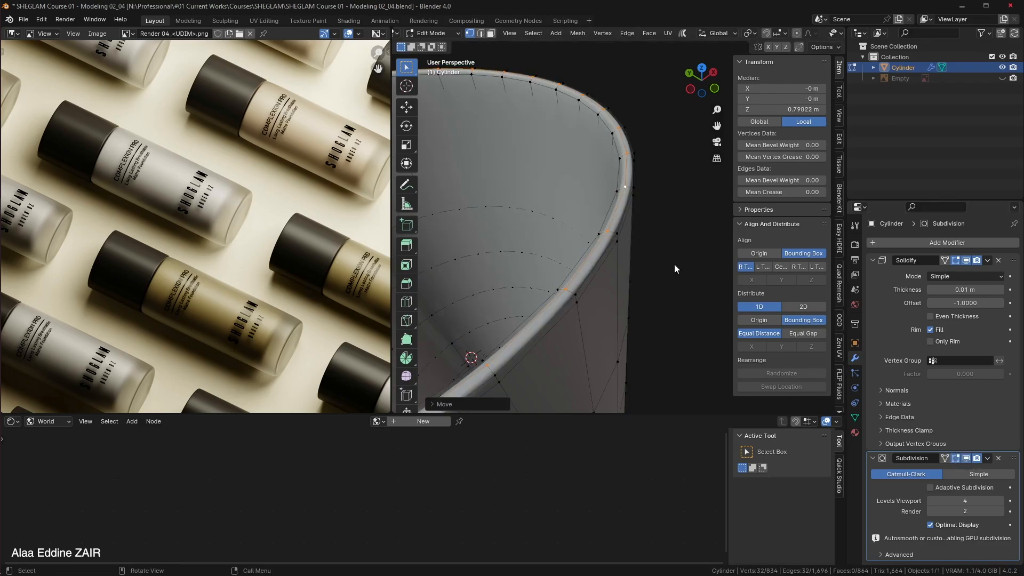
pyautogui.press('Tab')
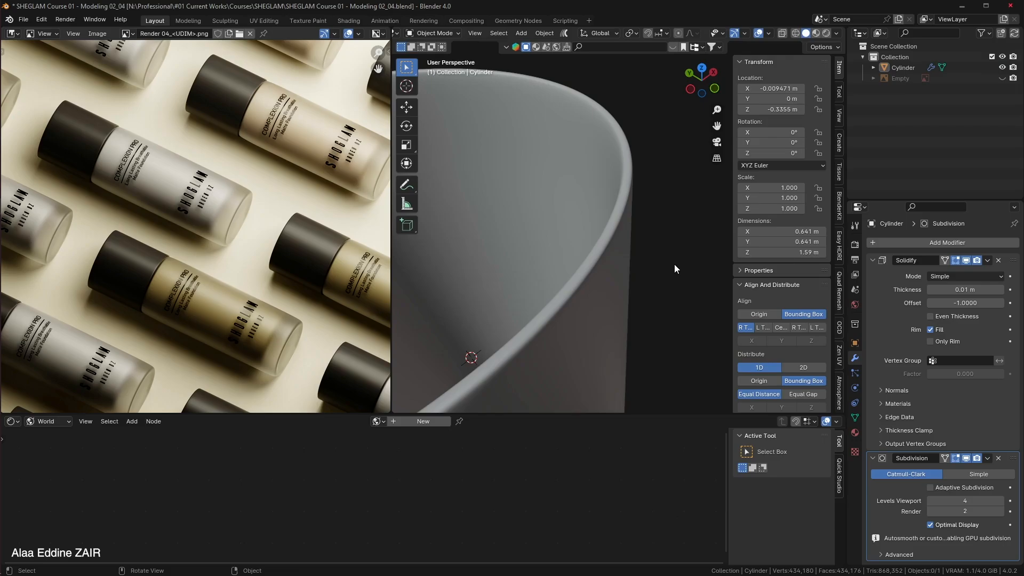
pyautogui.hotkey('ctrl', 'alt', 's')
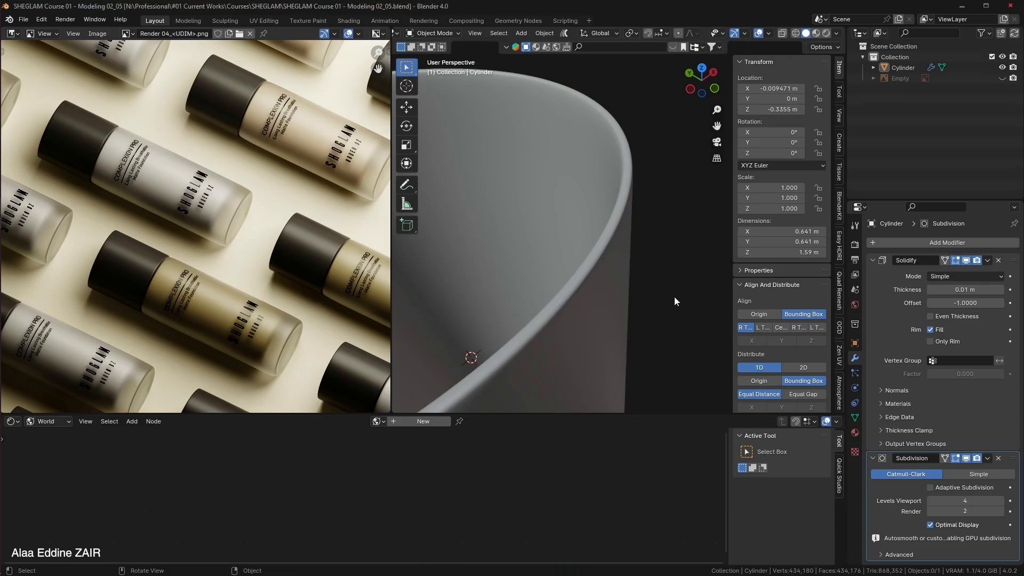
# Show the reference image Empty in front view and compare the cylinder's outline with it.
pyautogui.press('KP_1')
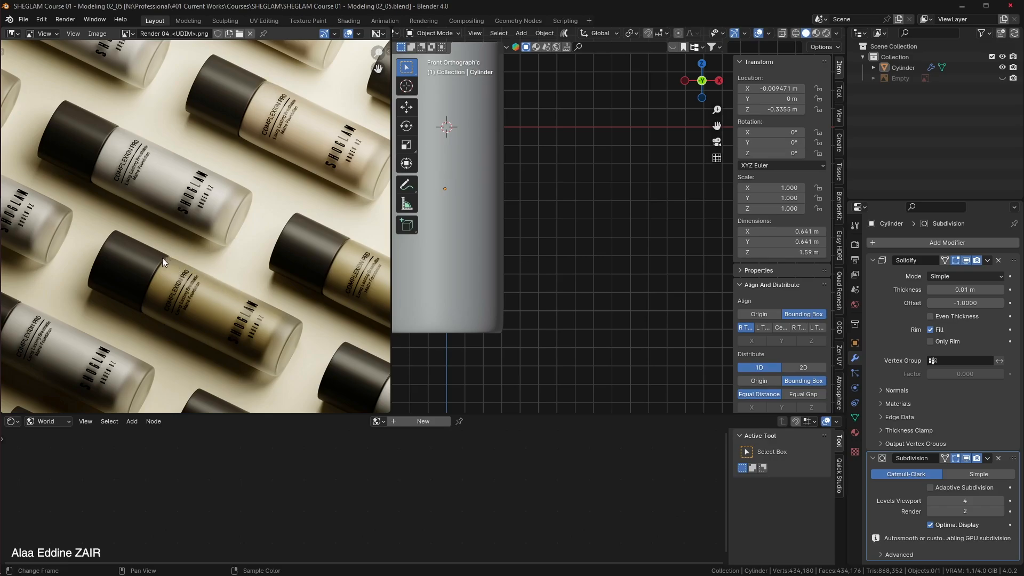
pyautogui.click(1002, 79)
pyautogui.keyDown('shift'); pyautogui.moveTo(488, 177); pyautogui.dragTo(595, 189, button='middle'); pyautogui.keyUp('shift')
pyautogui.scroll(6, 563, 255)
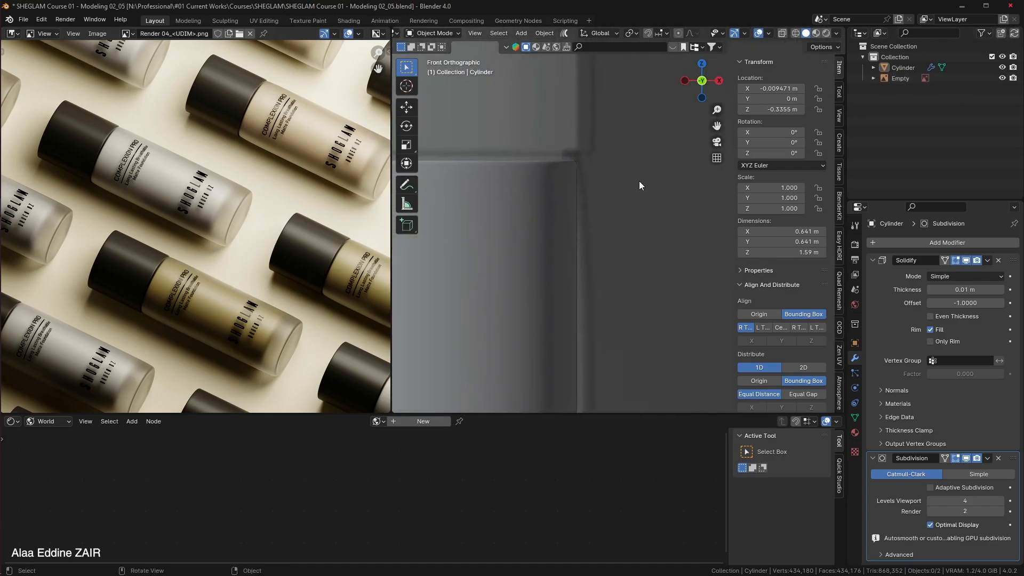
pyautogui.click(1002, 68)
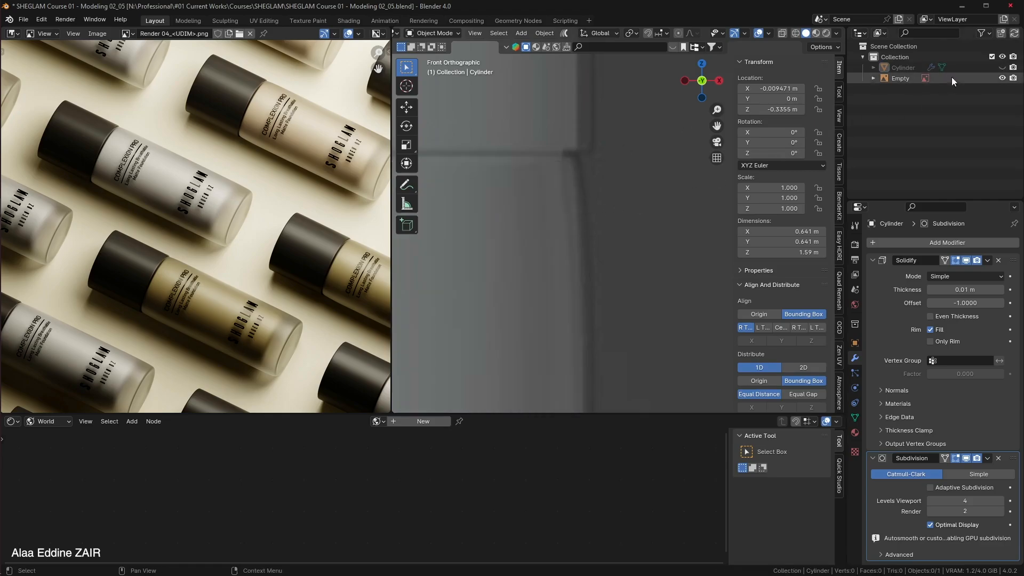
pyautogui.click(1003, 68)
pyautogui.keyDown('shift'); pyautogui.moveTo(549, 208); pyautogui.dragTo(628, 122, button='middle'); pyautogui.keyUp('shift')
pyautogui.scroll(-2, 628, 122)
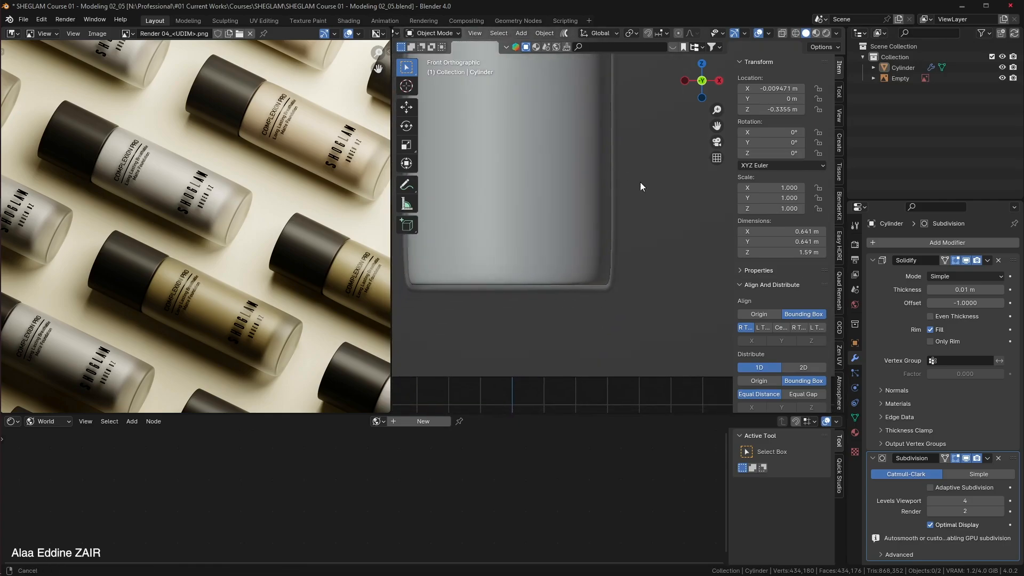
# Scale the cylinder up uniformly by about 1.022 towards the outline of the reference bottle.
pyautogui.click(598, 214)
pyautogui.press('s')
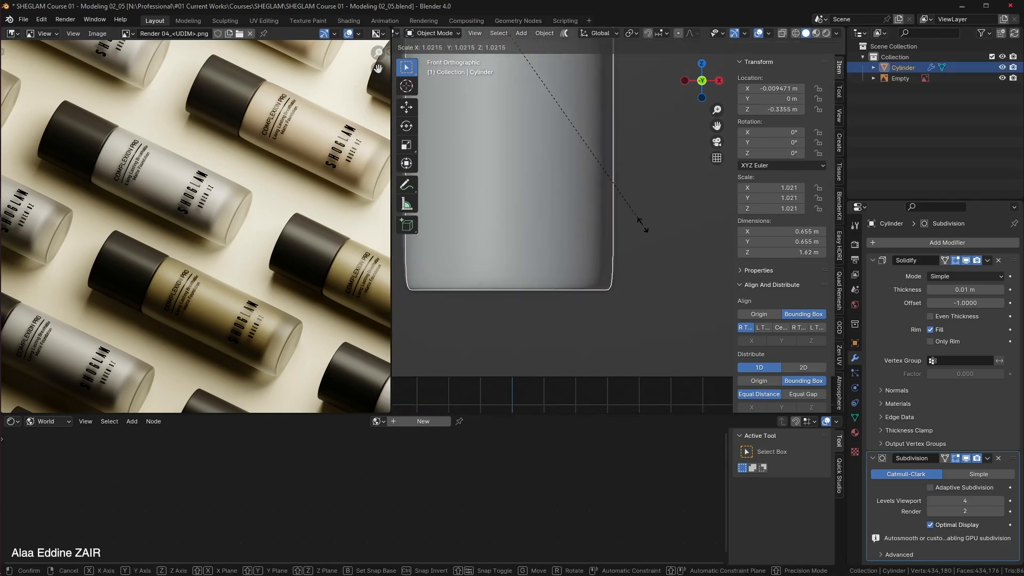
pyautogui.click(644, 224)
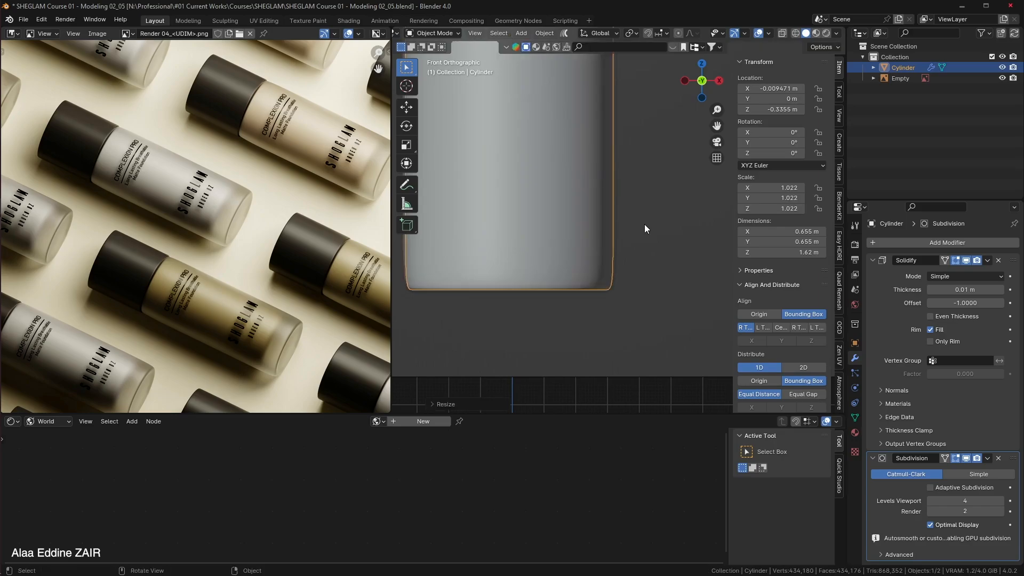
# Enable X-Ray in the solid viewport shading to see the reference image through the cylinder.
pyautogui.press('z')
pyautogui.press('z')
pyautogui.click(835, 34)
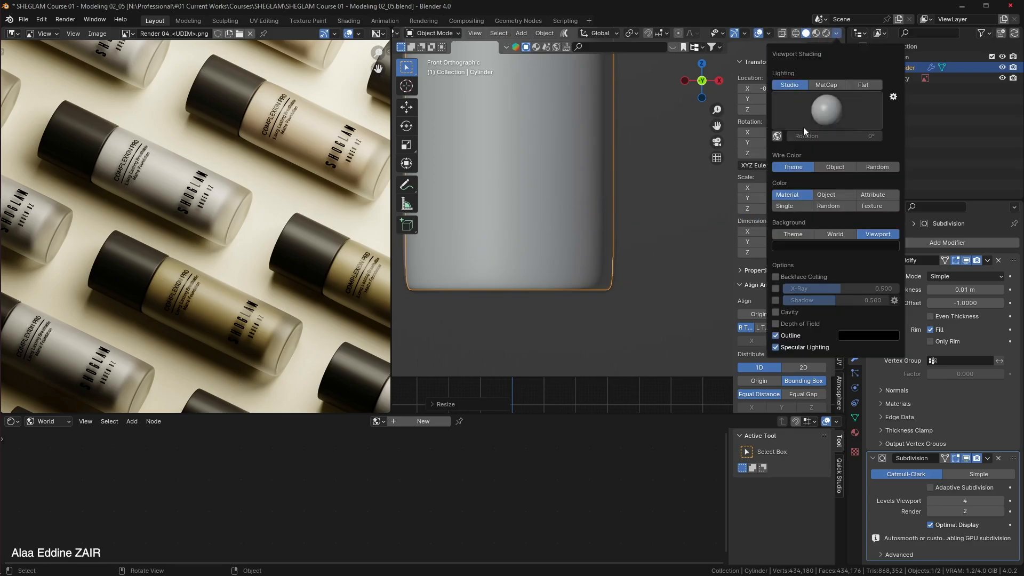
pyautogui.click(776, 289)
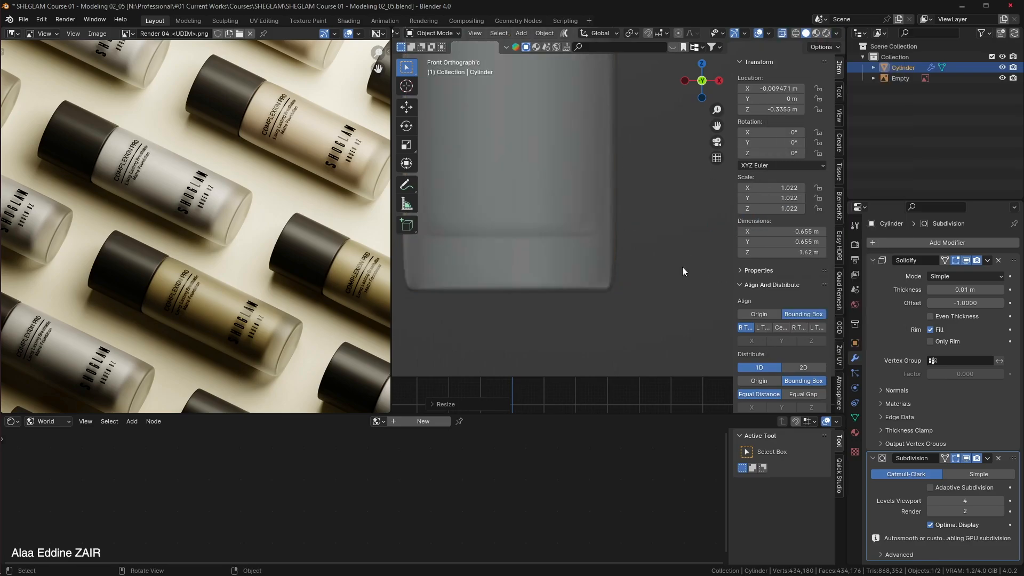
# Scale the cylinder up slightly by about 1.006 to match the reference bottle, and apply its scale.
pyautogui.scroll(3, 633, 276)
pyautogui.scroll(1, 636, 219)
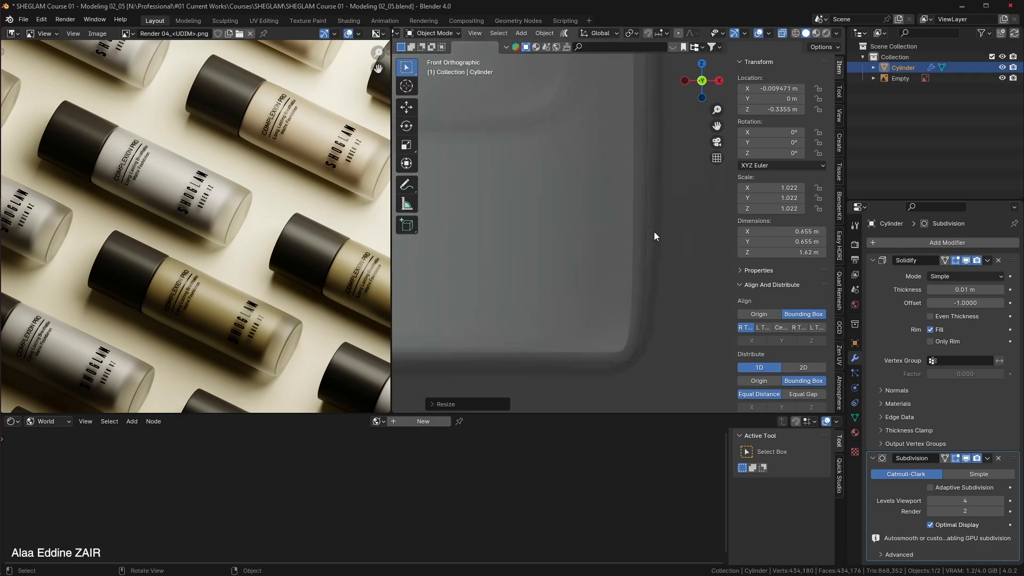
pyautogui.press('s')
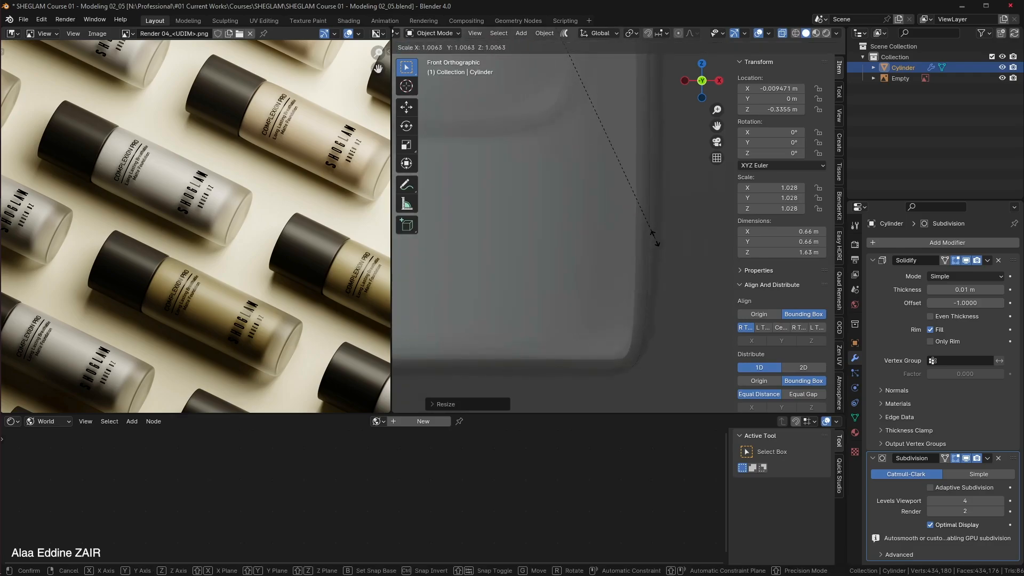
pyautogui.click(655, 239)
pyautogui.moveTo(646, 224)
pyautogui.keyDown('shift'); pyautogui.mouseDown(button='middle')
pyautogui.moveTo(619, 347)
pyautogui.moveTo(638, 339)
pyautogui.mouseUp(button='middle'); pyautogui.keyUp('shift')
pyautogui.keyDown('shift'); pyautogui.moveTo(641, 161); pyautogui.dragTo(635, 281, button='middle'); pyautogui.keyUp('shift')
pyautogui.keyDown('shift'); pyautogui.moveTo(639, 131); pyautogui.dragTo(638, 269, button='middle'); pyautogui.keyUp('shift')
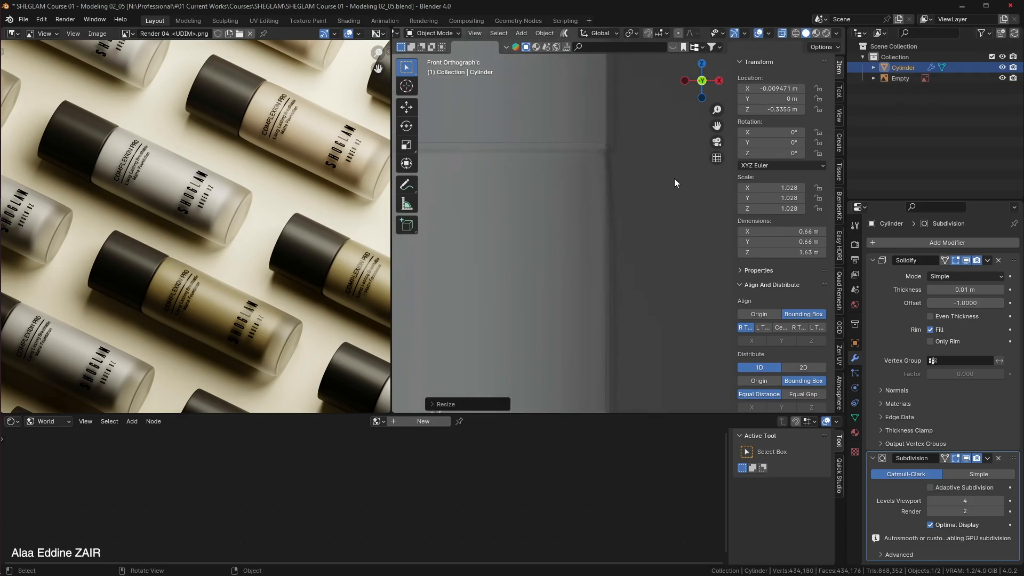
pyautogui.hotkey('ctrl', 'a')
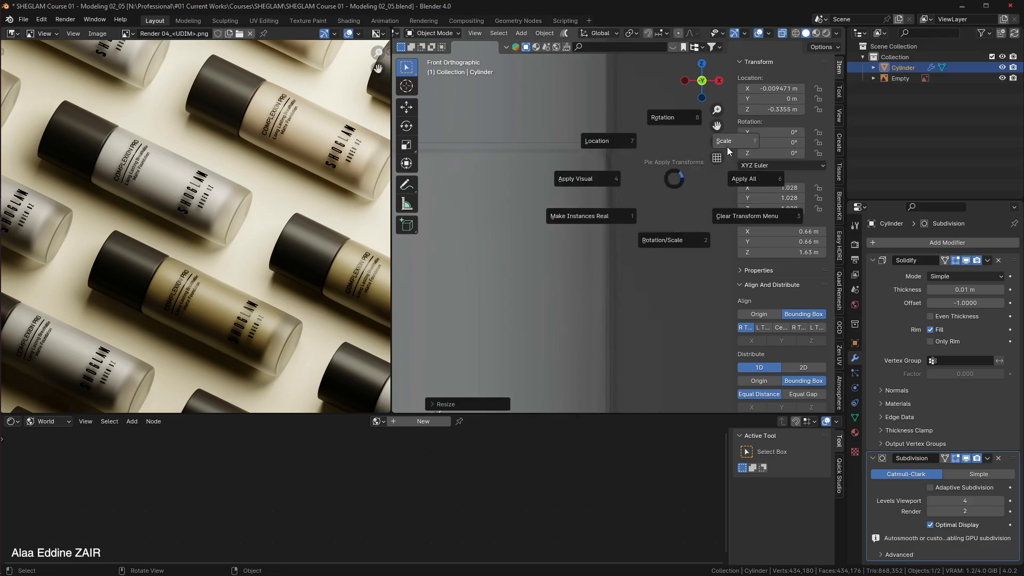
pyautogui.click(702, 155)
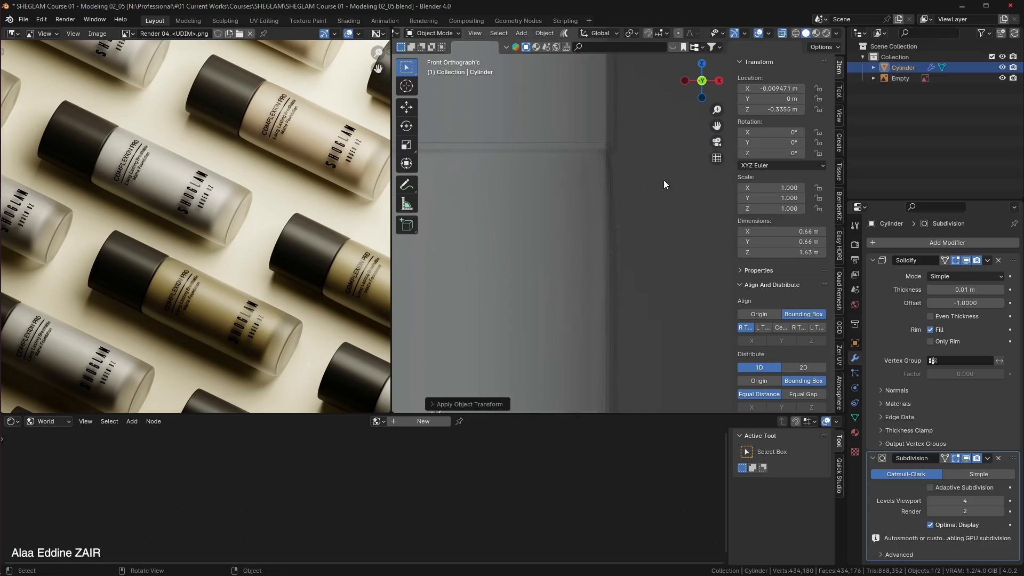
# Check the cylinder against the reference image and scale it up uniformly by about 1.023.
pyautogui.click(1002, 78)
pyautogui.click(1003, 78)
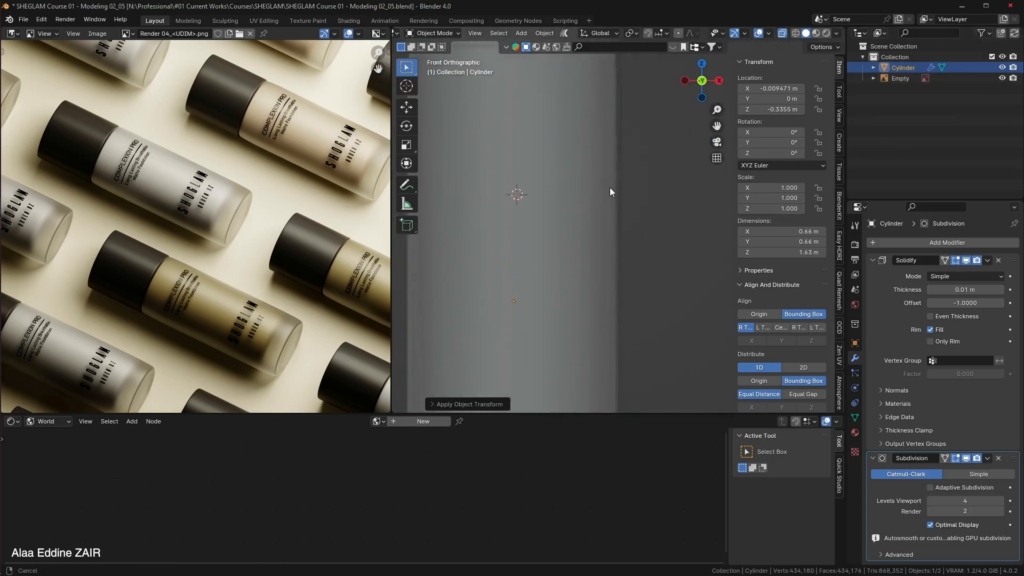
pyautogui.scroll(-3, 619, 203)
pyautogui.keyDown('shift'); pyautogui.moveTo(627, 231); pyautogui.dragTo(630, 168, button='middle'); pyautogui.keyUp('shift')
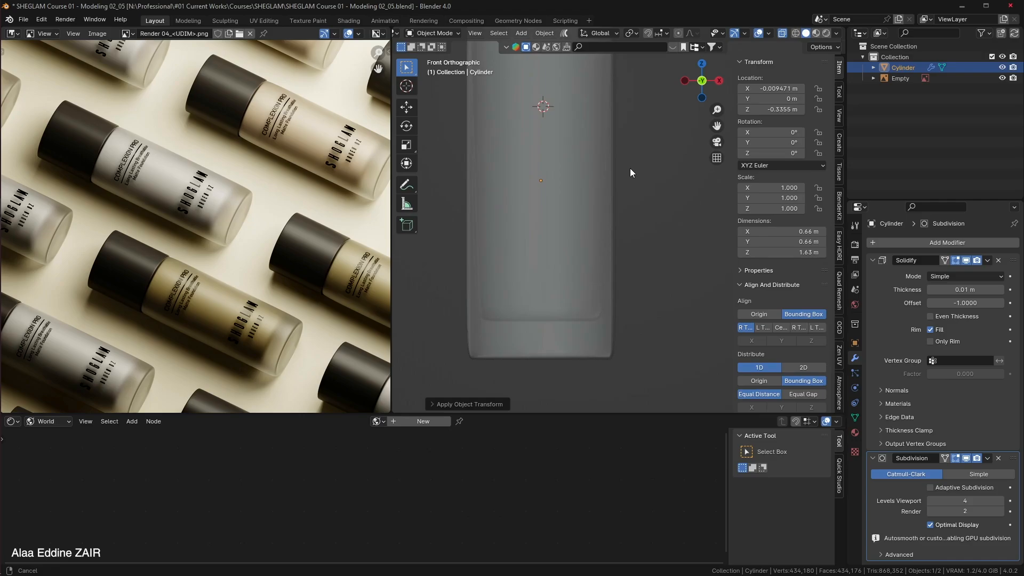
pyautogui.scroll(2, 624, 205)
pyautogui.press('s')
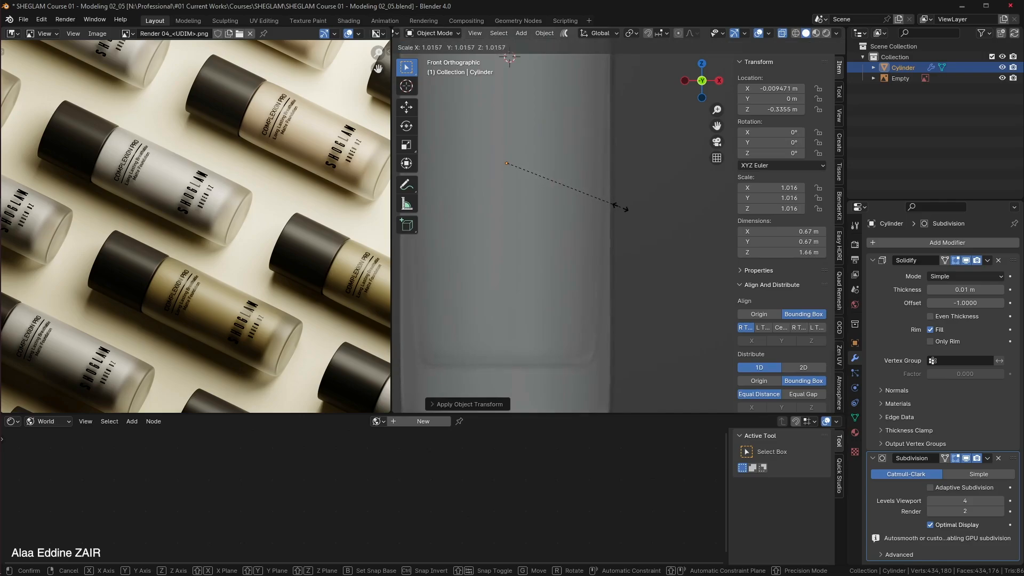
pyautogui.click(622, 208)
# Raise the cylinder along Z to about -0.317 m, aligning its base with the reference bottle's bottom edge.
pyautogui.press('g')
pyautogui.press('z')
pyautogui.click(622, 205)
pyautogui.keyDown('shift'); pyautogui.moveTo(636, 271); pyautogui.dragTo(659, 197, button='middle'); pyautogui.keyUp('shift')
pyautogui.scroll(4, 642, 260)
pyautogui.press('g')
pyautogui.press('z')
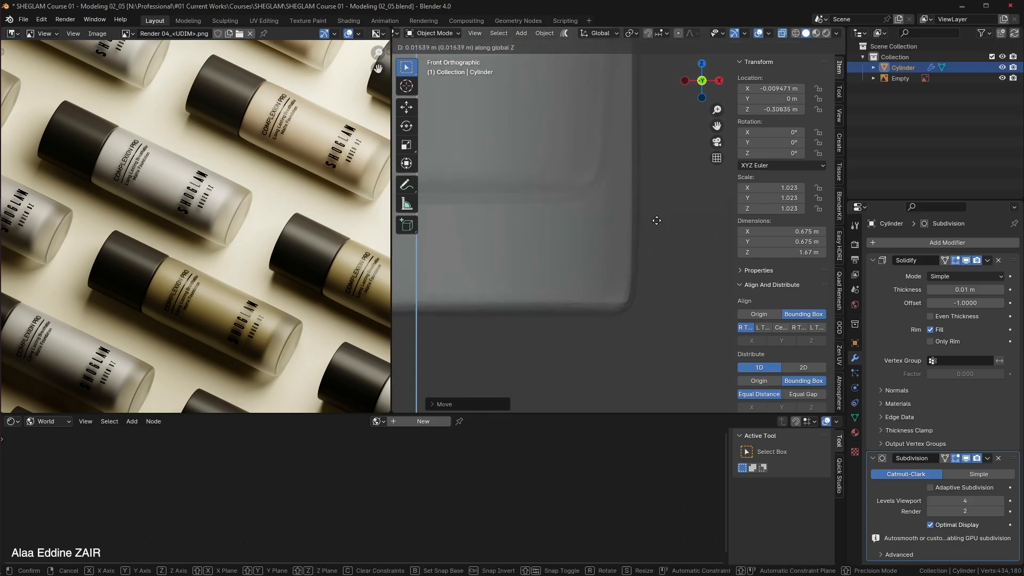
pyautogui.click(656, 227)
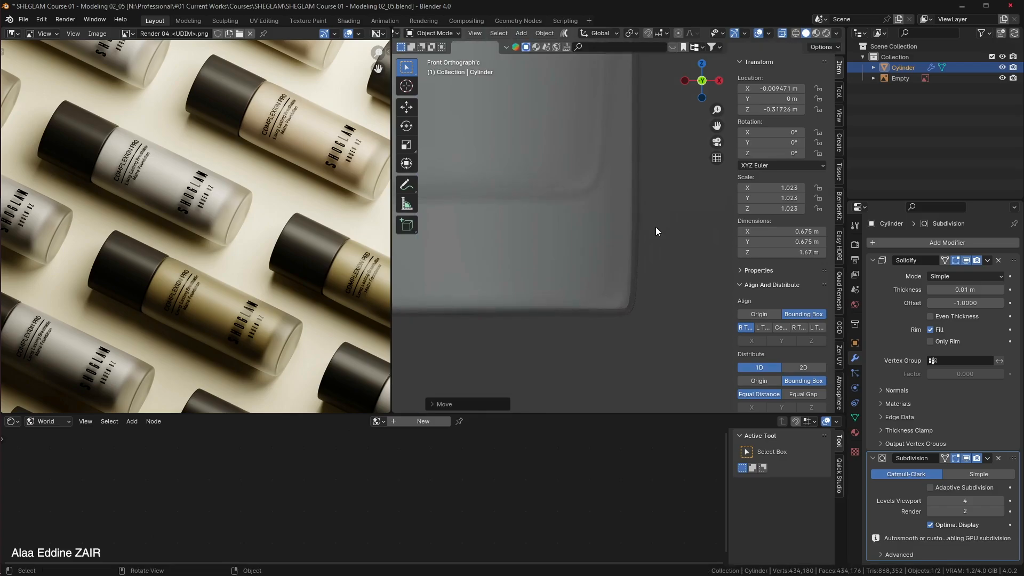
pyautogui.press('Tab')
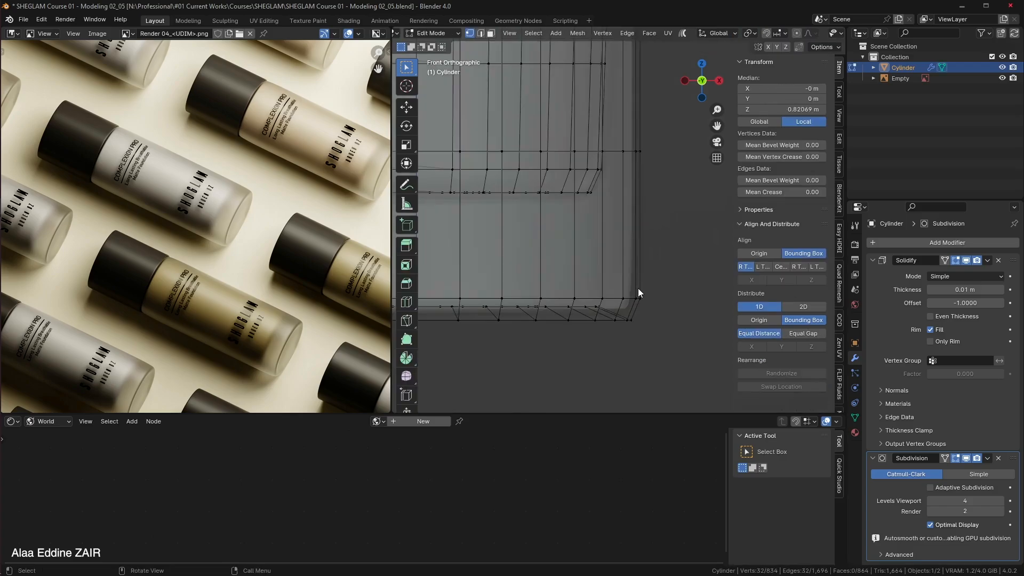
pyautogui.press('Tab')
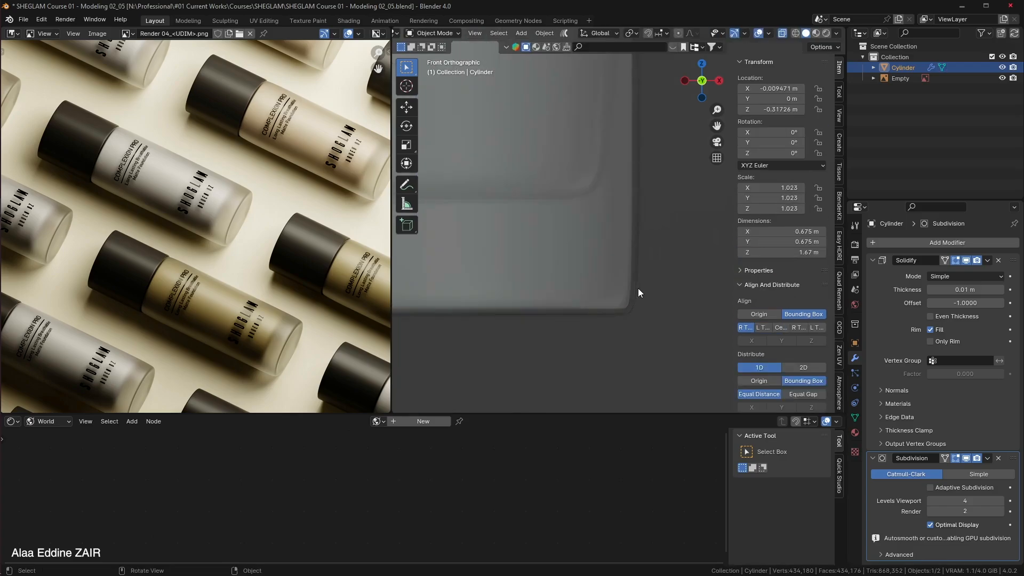
# Turn off the Solidify and Subdivision modifiers in the viewport and open the cylinder in Edit Mode.
pyautogui.click(967, 261)
pyautogui.click(967, 458)
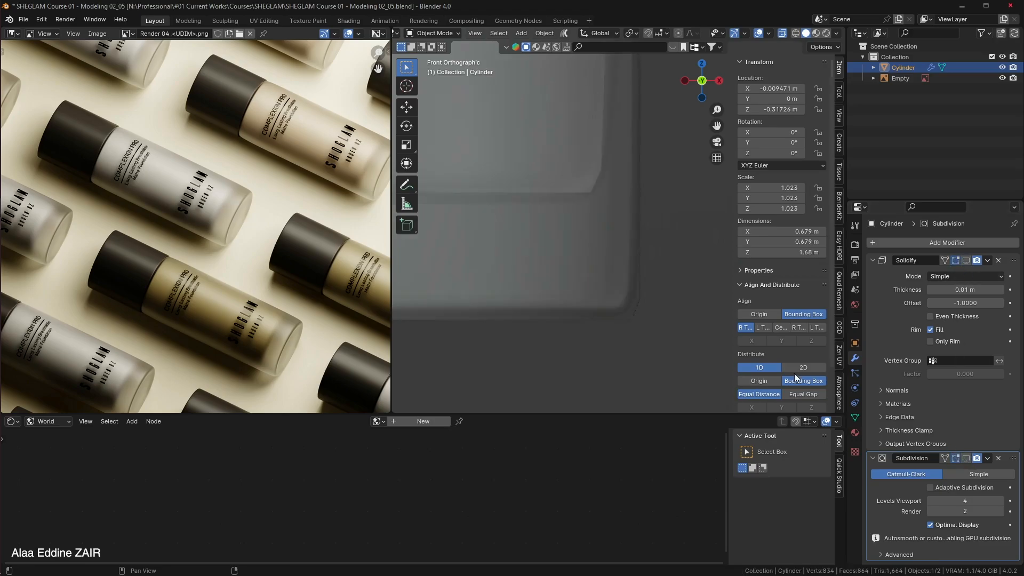
pyautogui.click(599, 295)
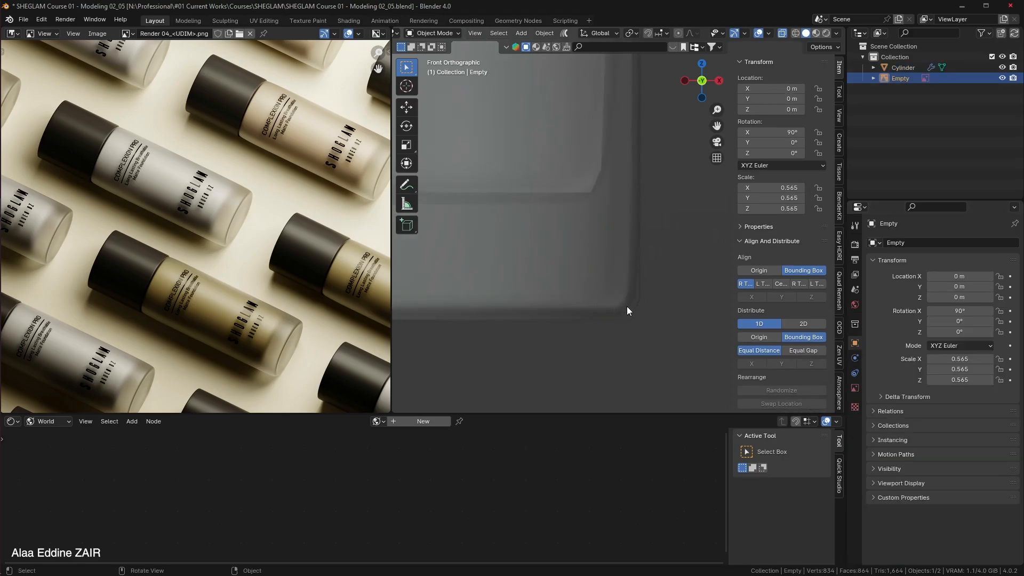
pyautogui.click(903, 68)
pyautogui.press('Tab')
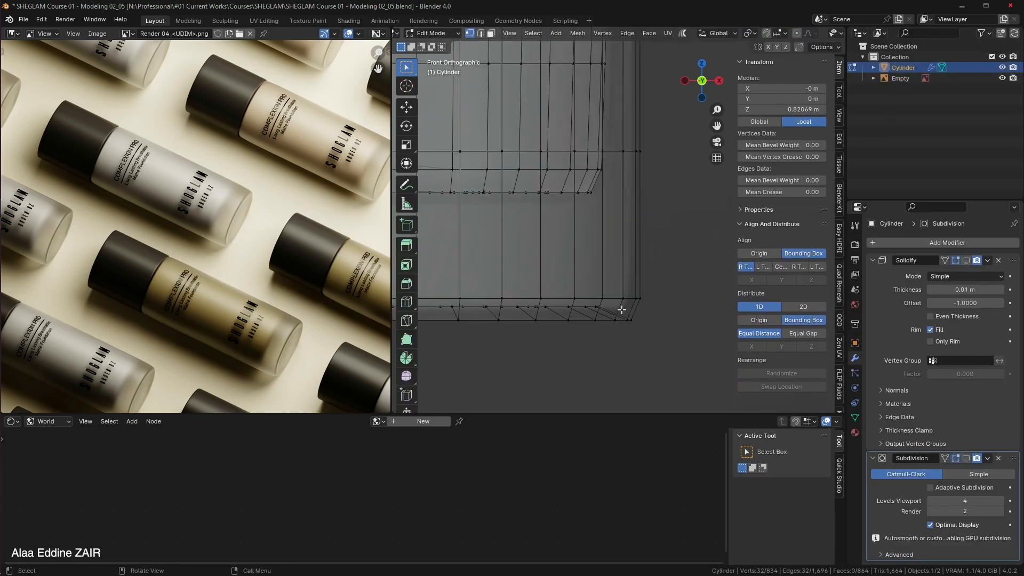
pyautogui.keyDown('shift'); pyautogui.moveTo(622, 313); pyautogui.dragTo(658, 267, button='middle'); pyautogui.keyUp('shift')
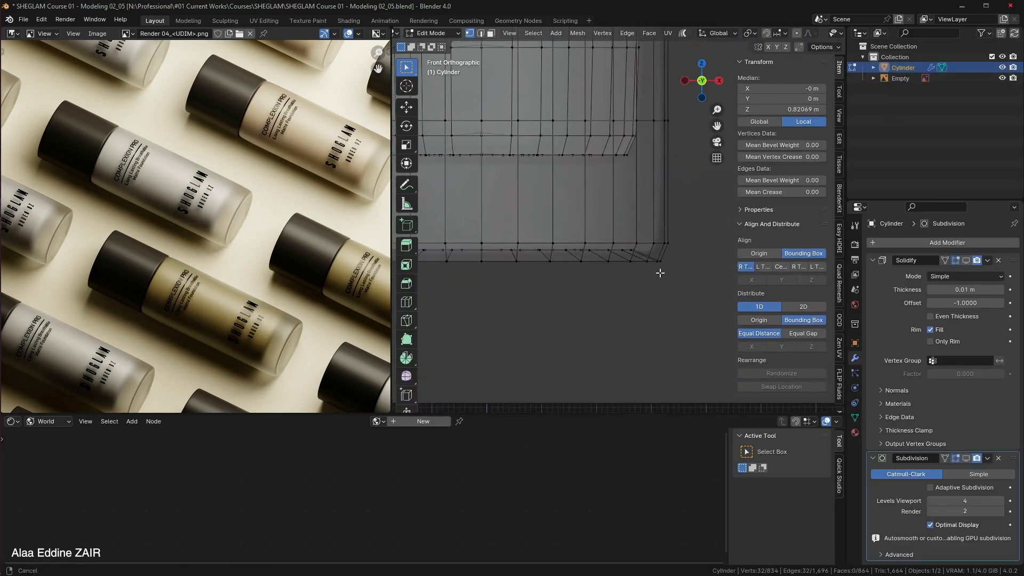
pyautogui.hotkey('alt', 'a')
pyautogui.keyDown('alt'); pyautogui.click(660, 244); pyautogui.keyUp('alt')
pyautogui.press('g')
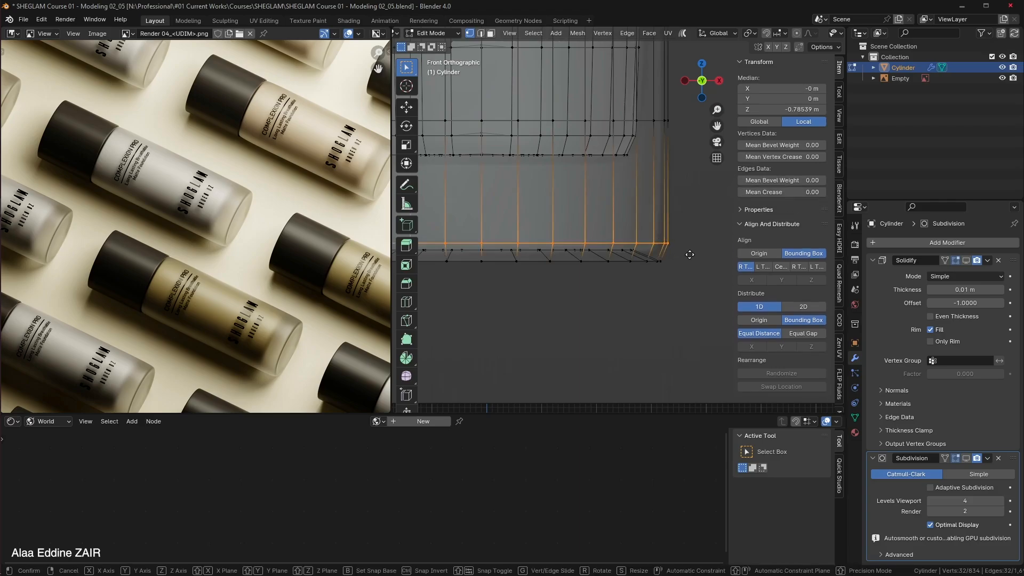
pyautogui.press('z')
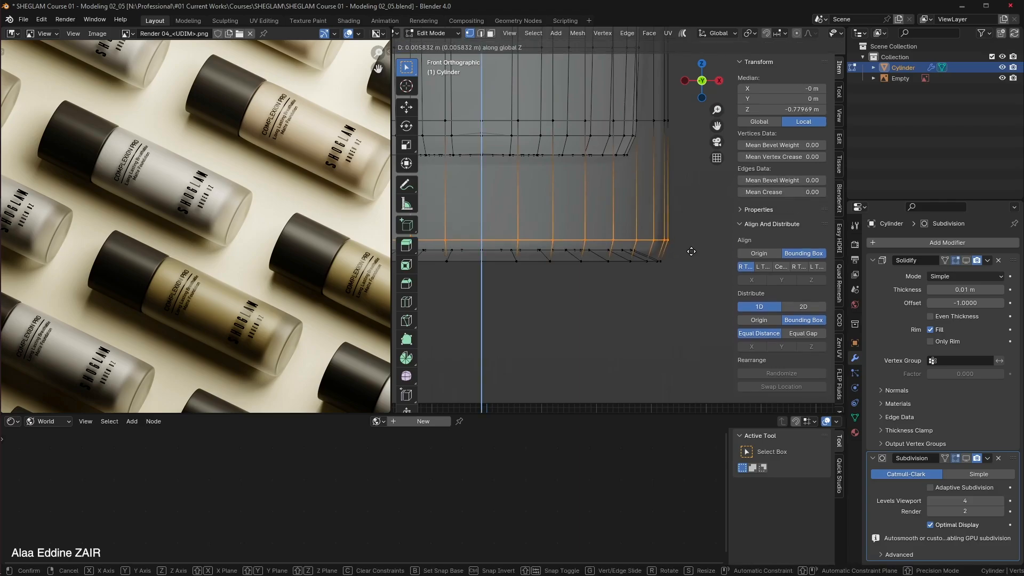
pyautogui.rightClick(693, 254)
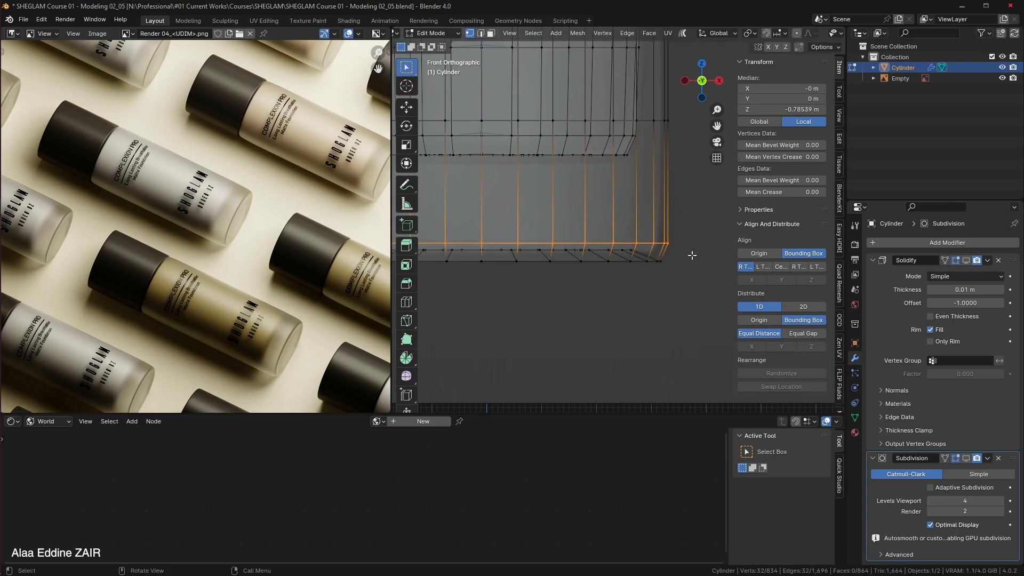
# Select all vertices of the cylinder's base and raise them about 0.0098 m along Z to match the reference bottle.
pyautogui.scroll(-2, 688, 265)
pyautogui.keyDown('shift'); pyautogui.moveTo(650, 269); pyautogui.dragTo(698, 266, button='middle'); pyautogui.keyUp('shift')
pyautogui.moveTo(721, 263); pyautogui.dragTo(425, 206)
pyautogui.press('g')
pyautogui.press('z')
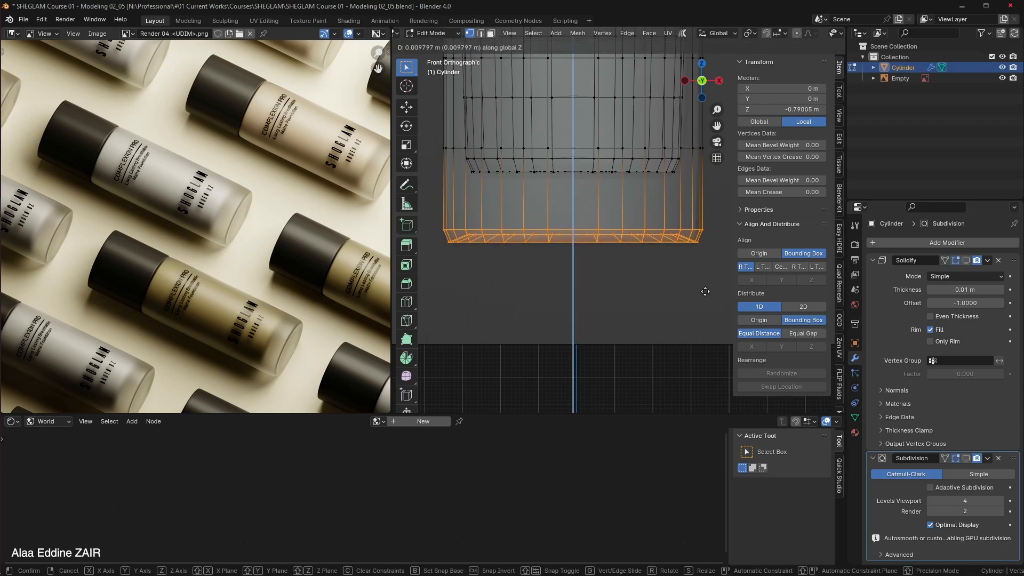
pyautogui.click(705, 291)
pyautogui.press('z')
pyautogui.click(762, 265)
# Try a centred loop cut around the band just above the cylinder's base, and undo it.
pyautogui.keyDown('shift'); pyautogui.moveTo(670, 221); pyautogui.dragTo(644, 369, button='middle'); pyautogui.keyUp('shift')
pyautogui.scroll(-2, 648, 252)
pyautogui.hotkey('ctrl', 'r')
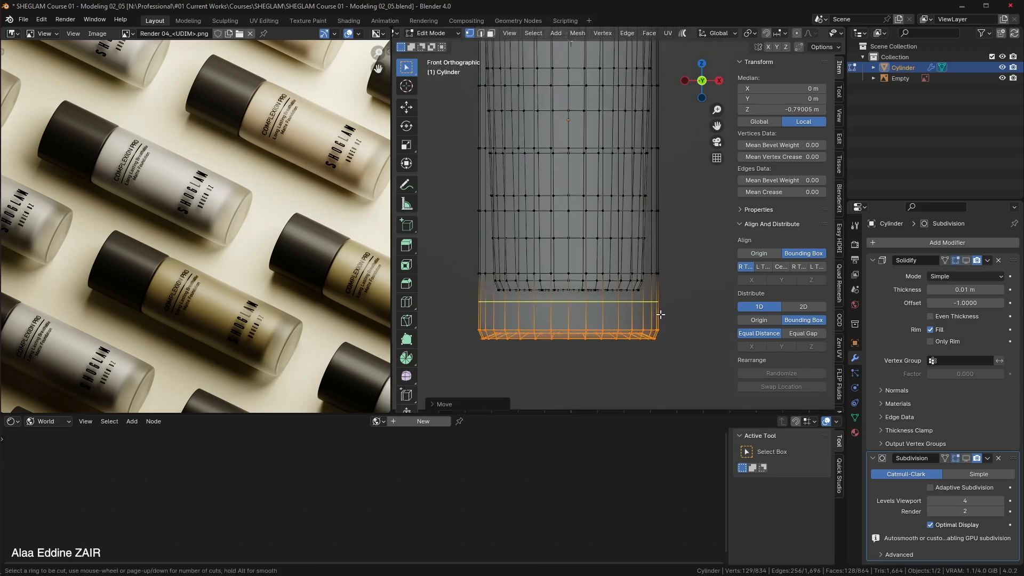
pyautogui.click(660, 315)
pyautogui.rightClick(661, 315)
pyautogui.scroll(-2, 672, 242)
pyautogui.keyDown('shift'); pyautogui.moveTo(649, 194); pyautogui.dragTo(664, 355, button='middle'); pyautogui.keyUp('shift')
pyautogui.hotkey('ctrl', 'z')
# Select the cylinder's top rim vertices and lower them along Z to a local median height of about 0.767 m.
pyautogui.scroll(5, 647, 224)
pyautogui.keyDown('shift'); pyautogui.moveTo(645, 226); pyautogui.dragTo(638, 205, button='middle'); pyautogui.keyUp('shift')
pyautogui.scroll(-2, 673, 207)
pyautogui.moveTo(438, 177); pyautogui.dragTo(697, 210)
pyautogui.press('g')
pyautogui.press('z')
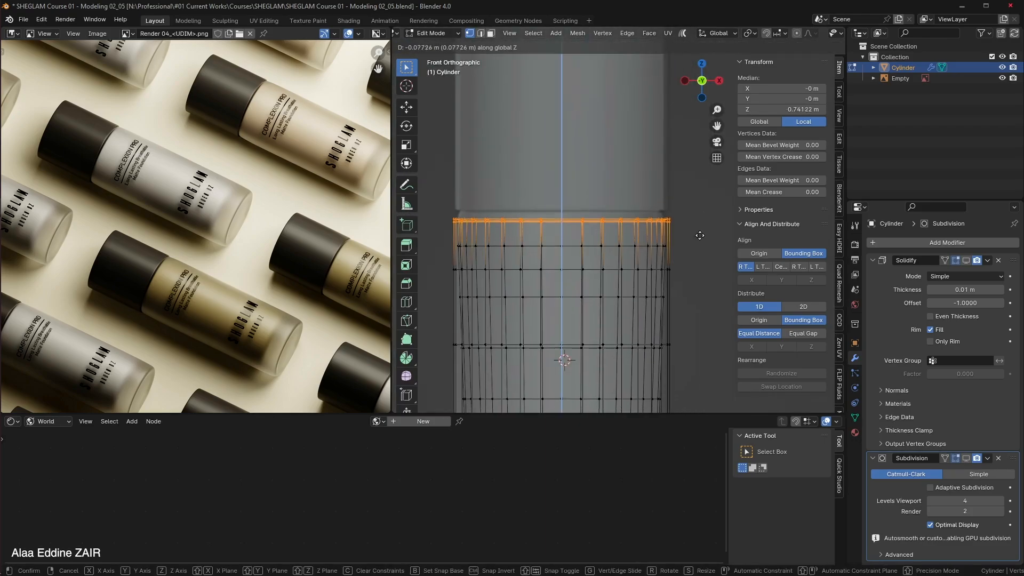
pyautogui.click(700, 228)
# Fine-tune the top rim's height along Z to a local median of about 0.768 m, aligned with the reference cap's lower edge.
pyautogui.scroll(5, 700, 228)
pyautogui.keyDown('shift'); pyautogui.moveTo(695, 231); pyautogui.dragTo(613, 244, button='middle'); pyautogui.keyUp('shift')
pyautogui.scroll(3, 665, 244)
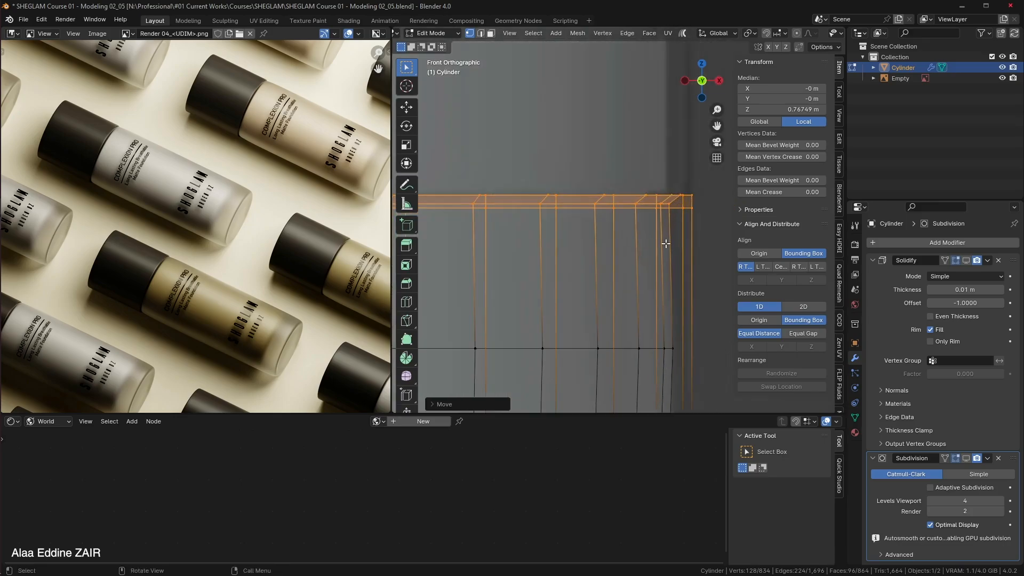
pyautogui.press('g')
pyautogui.press('z')
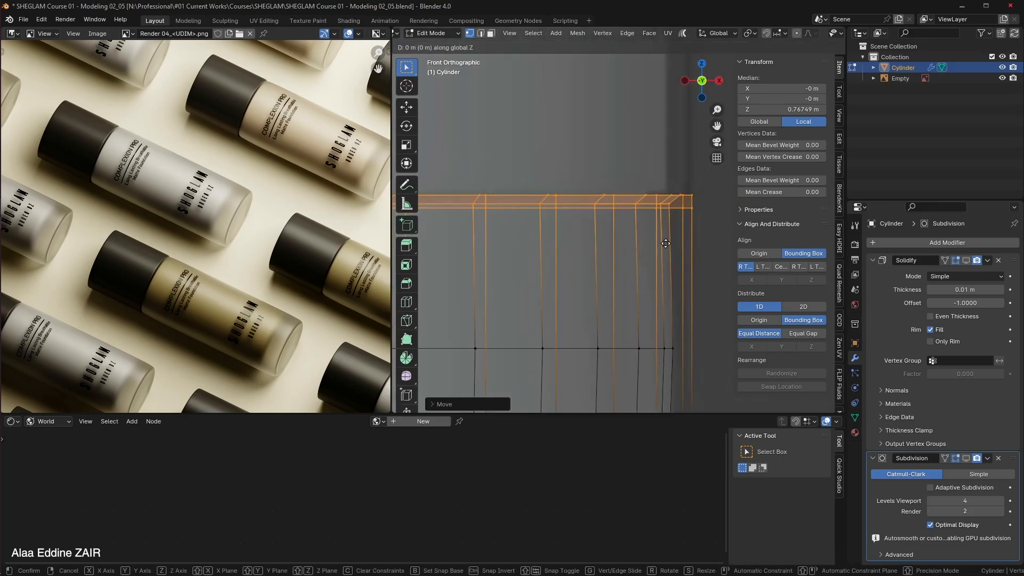
pyautogui.click(666, 242)
# Compare the top rim with the reference image in Object Mode, switching X-Ray off and back on.
pyautogui.press('z')
pyautogui.click(703, 245)
pyautogui.press('Tab')
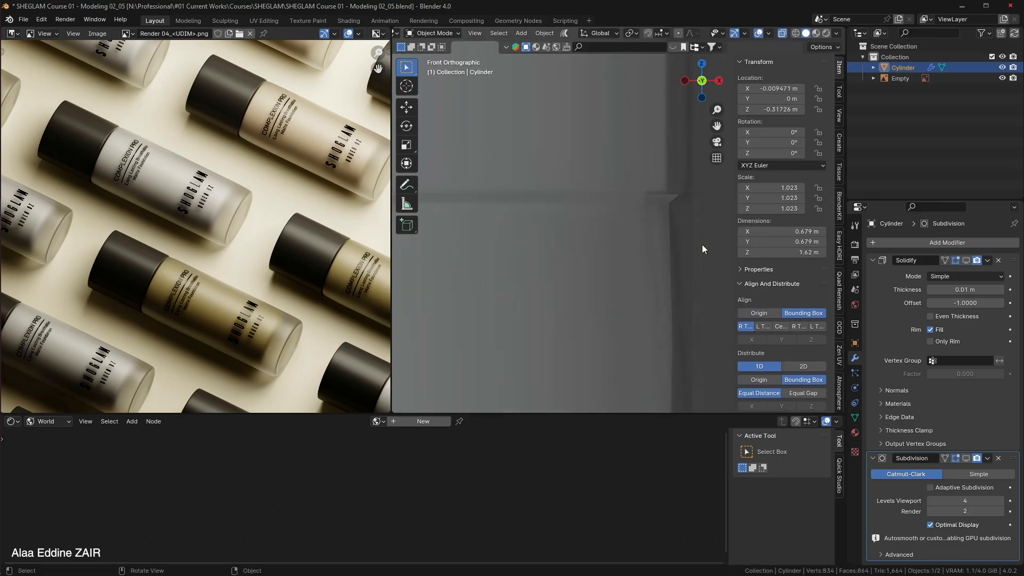
pyautogui.click(837, 33)
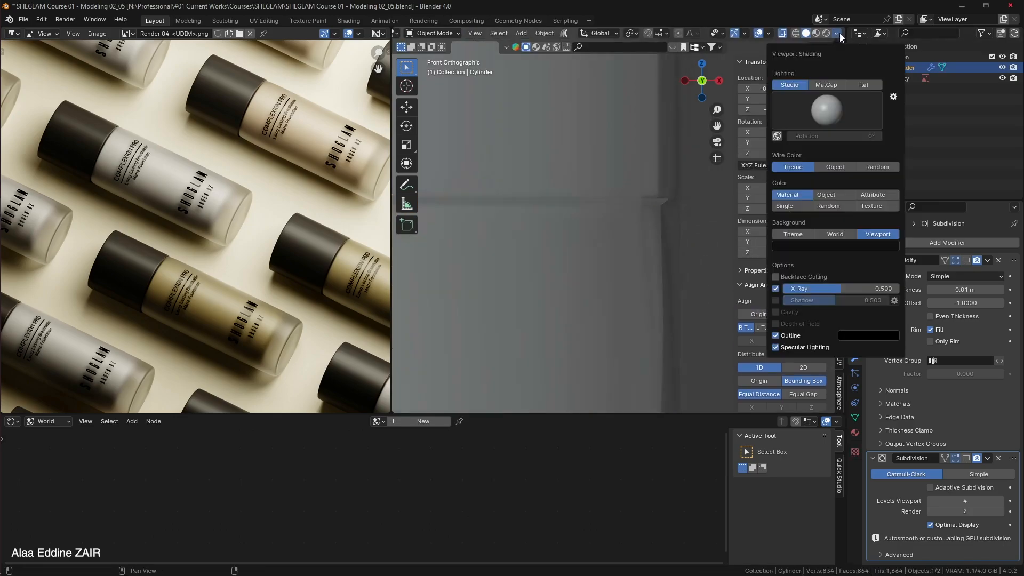
pyautogui.click(775, 288)
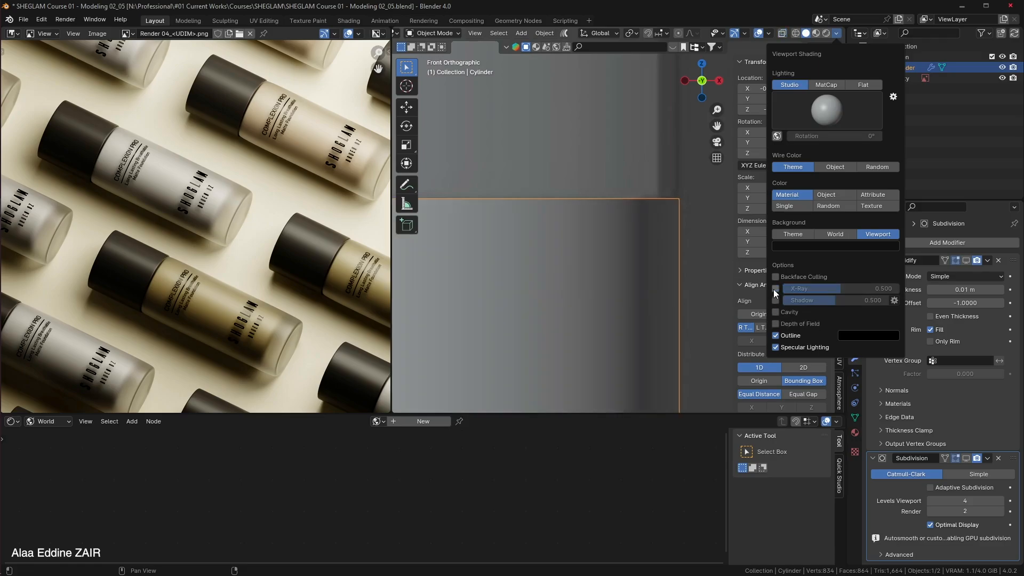
pyautogui.click(775, 288)
# Scale the top rim vertices inward by about 0.96 to narrow the bottle's opening in Edit Mode.
pyautogui.press('Tab')
pyautogui.scroll(-3, 642, 239)
pyautogui.keyDown('shift'); pyautogui.moveTo(663, 289); pyautogui.dragTo(695, 292, button='middle'); pyautogui.keyUp('shift')
pyautogui.press('s')
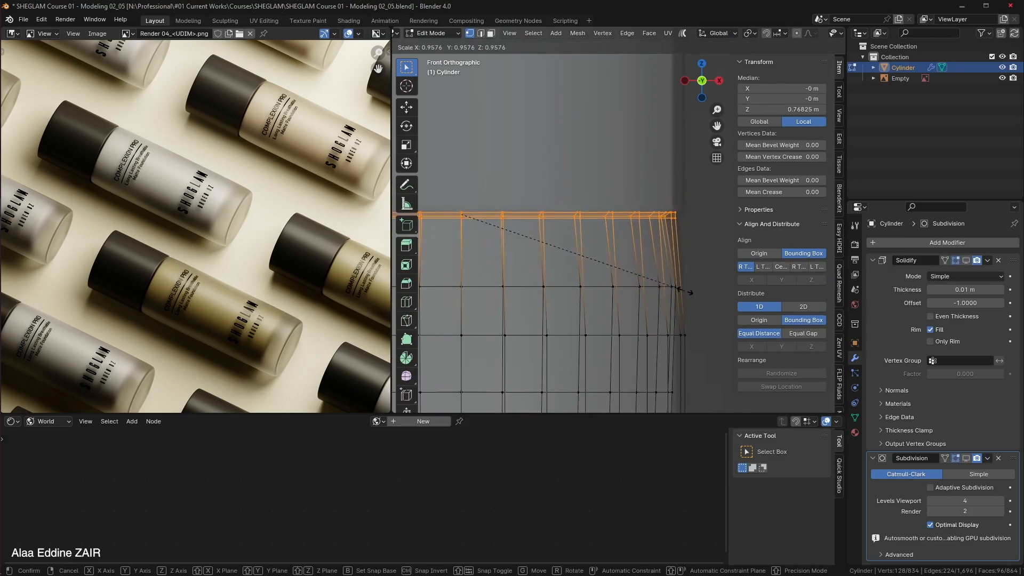
pyautogui.click(683, 290)
# Select the edge loop below the top rim and scale it slightly inward, finishing with about 0.997, to smooth the taper.
pyautogui.scroll(-2, 685, 291)
pyautogui.scroll(1, 685, 290)
pyautogui.scroll(2, 643, 280)
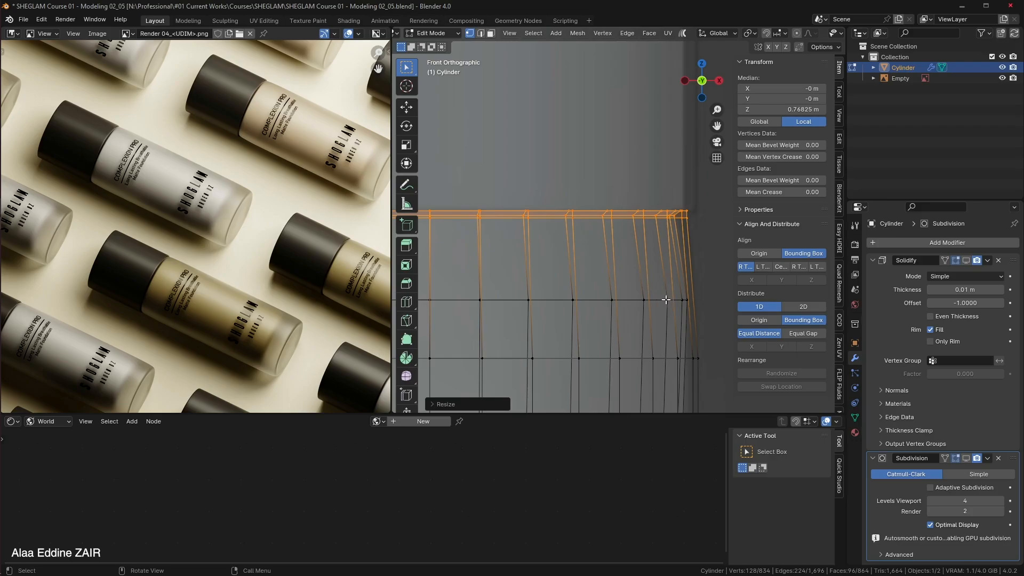
pyautogui.click(681, 300)
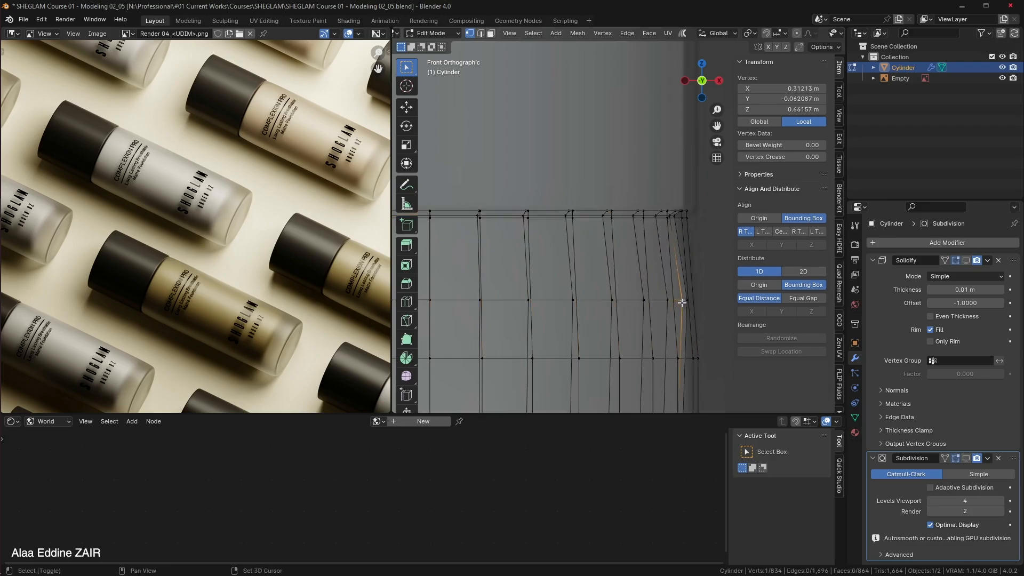
pyautogui.keyDown('alt'); pyautogui.click(665, 300); pyautogui.keyUp('alt')
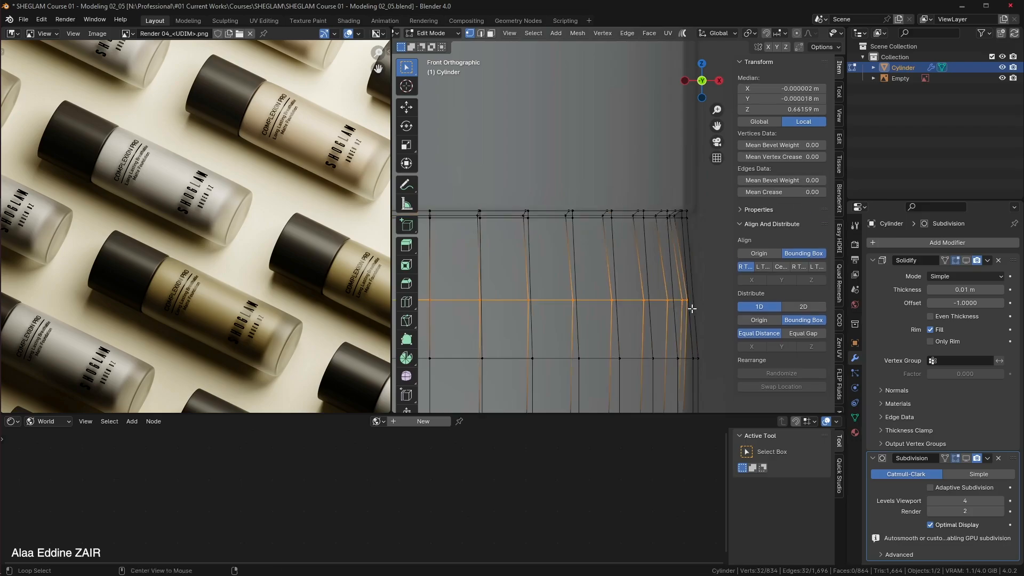
pyautogui.press('s')
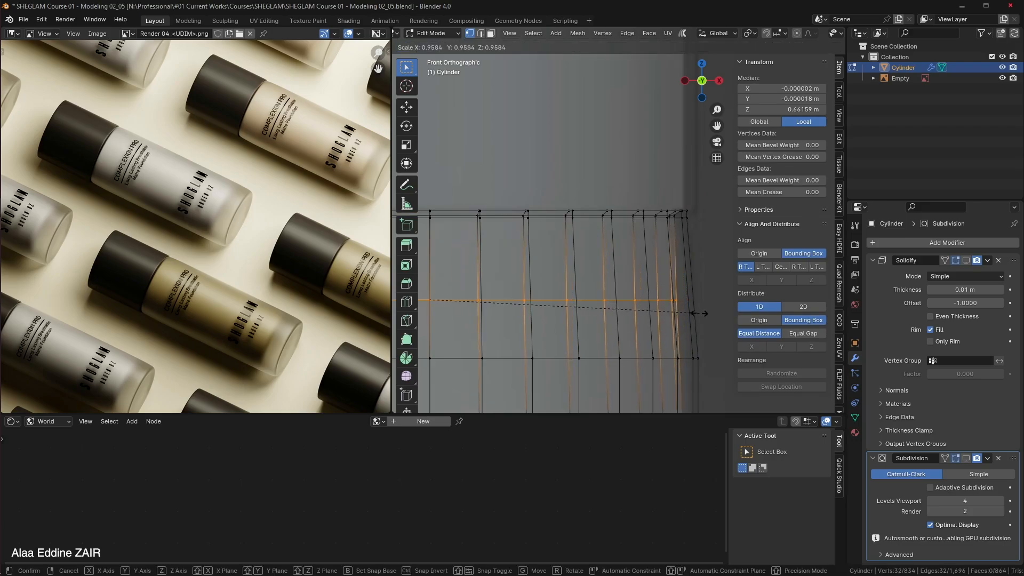
pyautogui.click(697, 306)
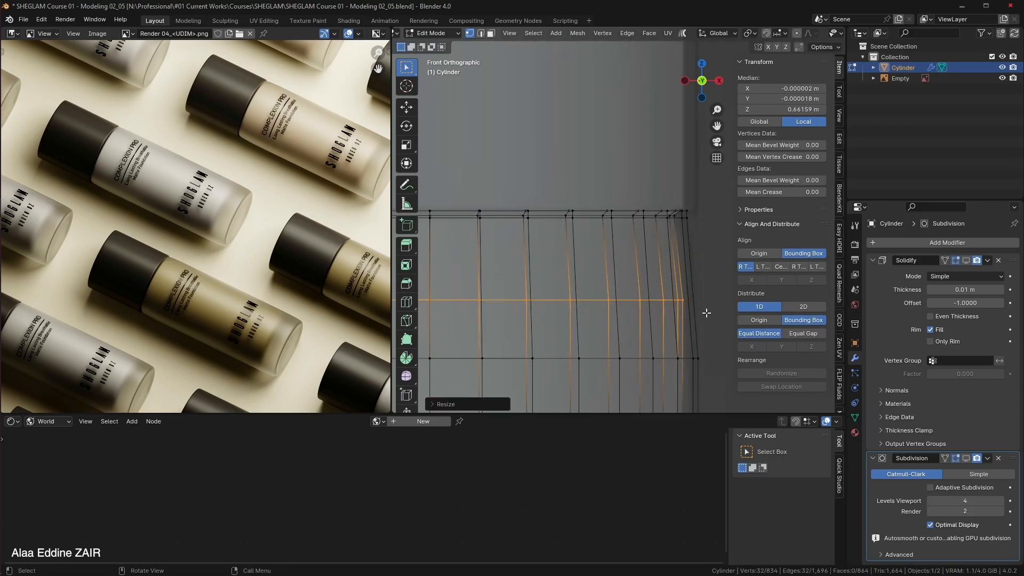
pyautogui.scroll(-4, 693, 301)
pyautogui.press('s')
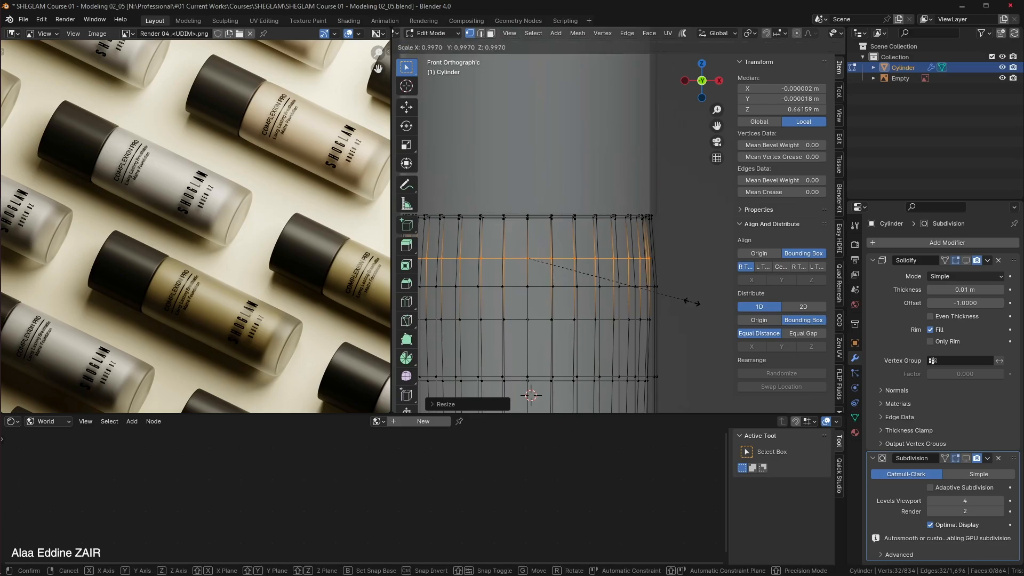
pyautogui.click(692, 303)
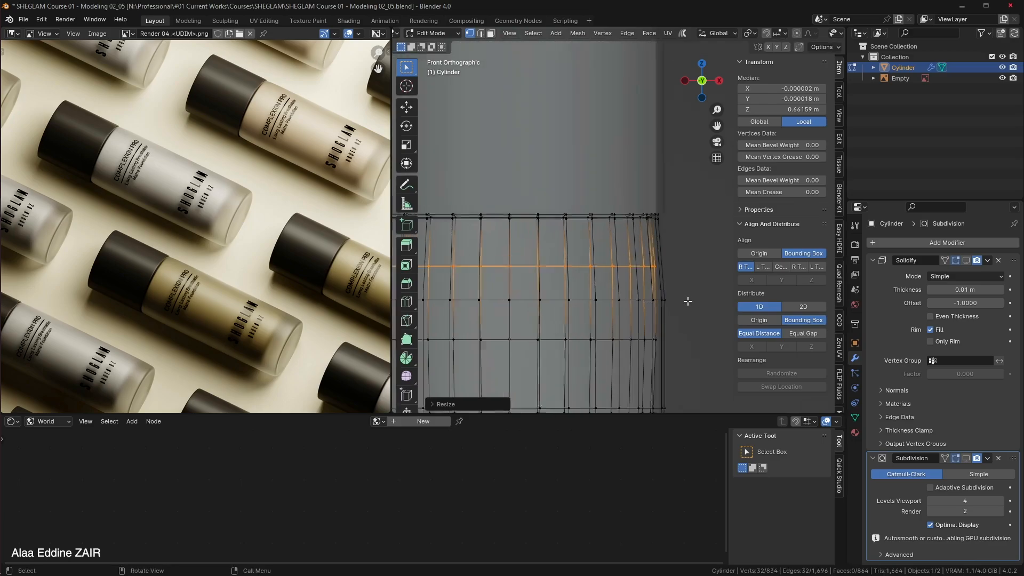
# Return to Object Mode, hide the reference image, and disable X-Ray in the viewport shading.
pyautogui.scroll(5, 688, 297)
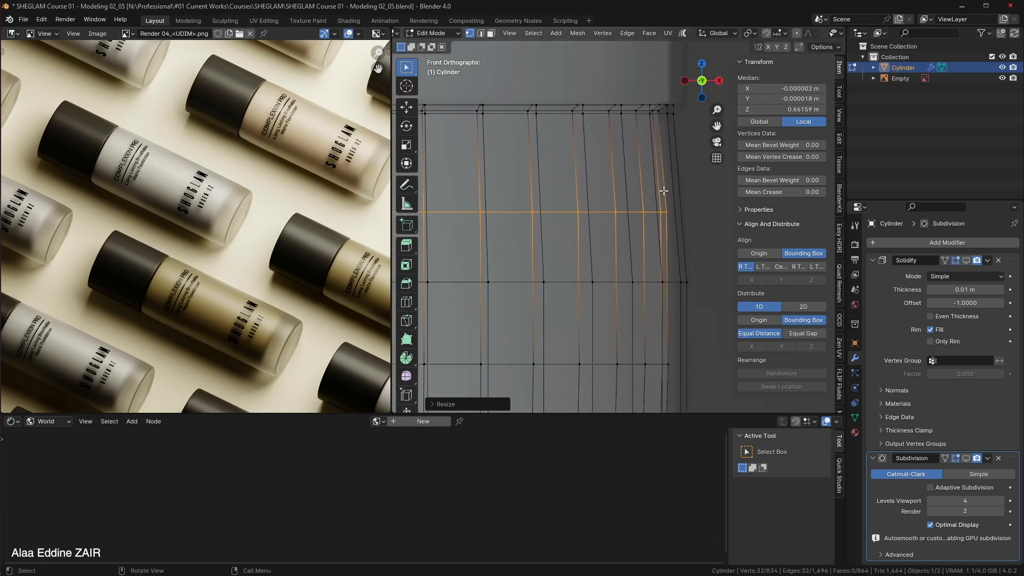
pyautogui.press('Tab')
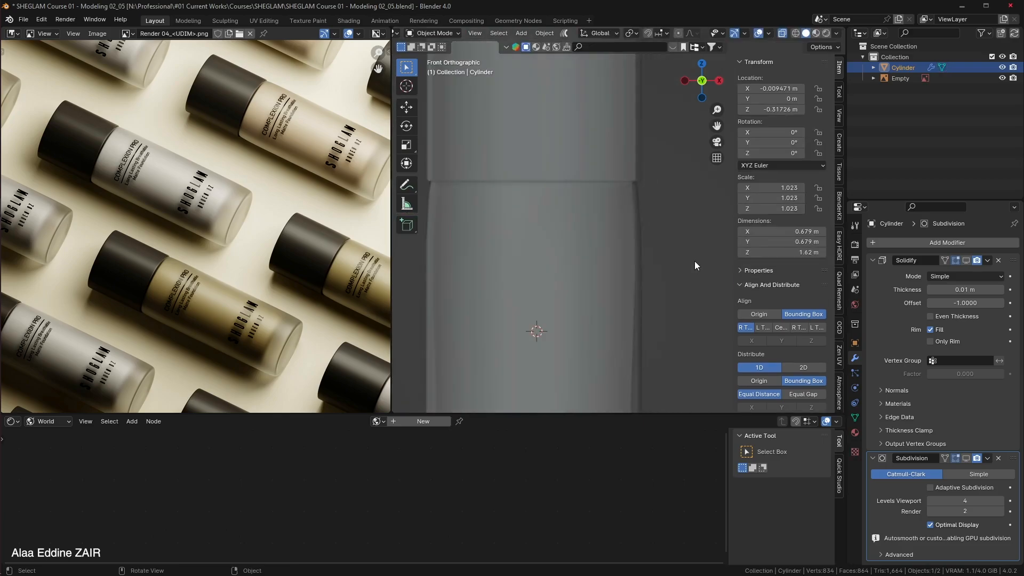
pyautogui.scroll(-2, 630, 242)
pyautogui.click(1003, 78)
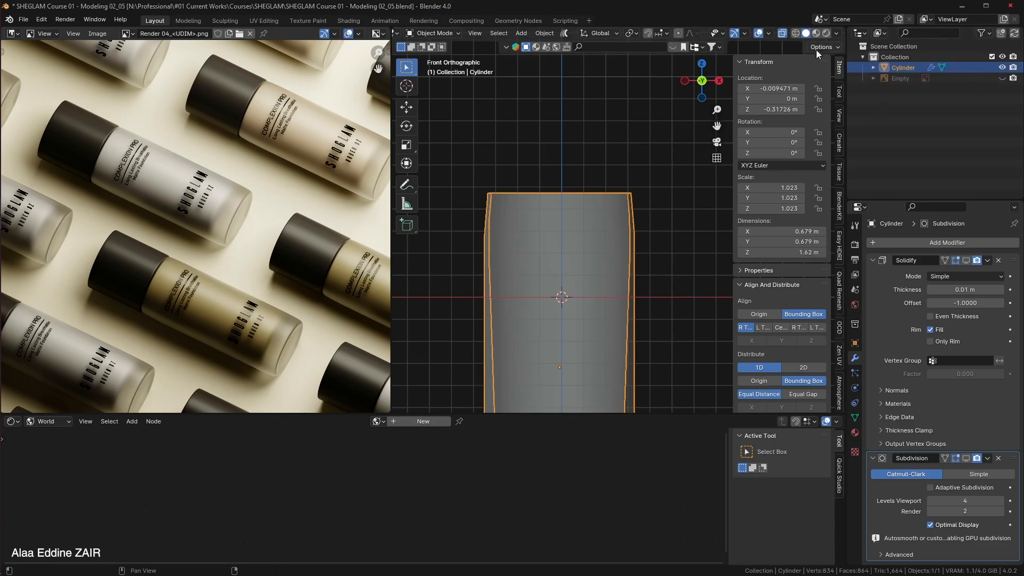
pyautogui.click(837, 34)
pyautogui.click(776, 290)
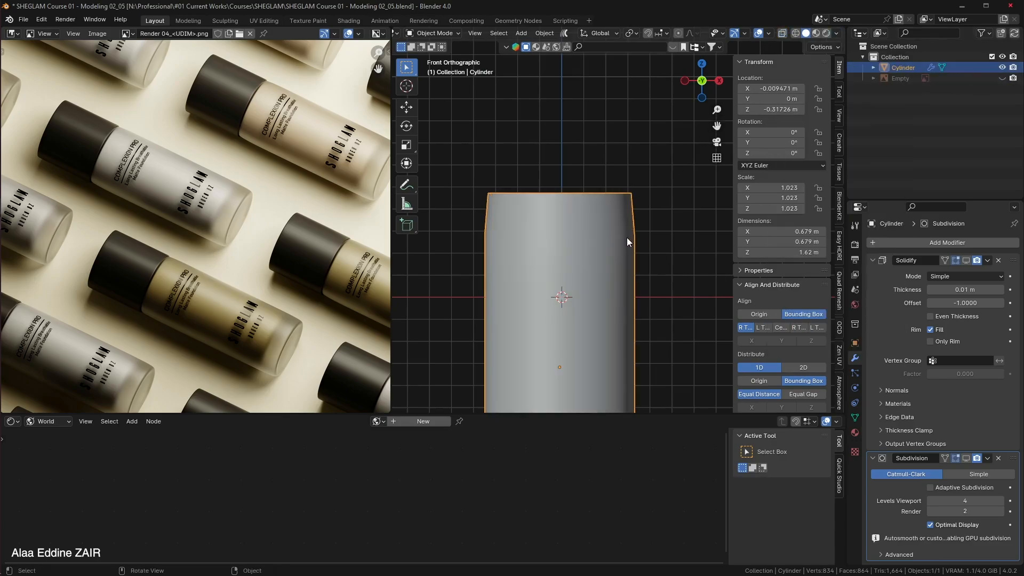
# Re-enable the Subdivision and Solidify modifiers in the viewport and set the viewport subdivision level to 2.
pyautogui.click(651, 229)
pyautogui.click(613, 239)
pyautogui.click(968, 459)
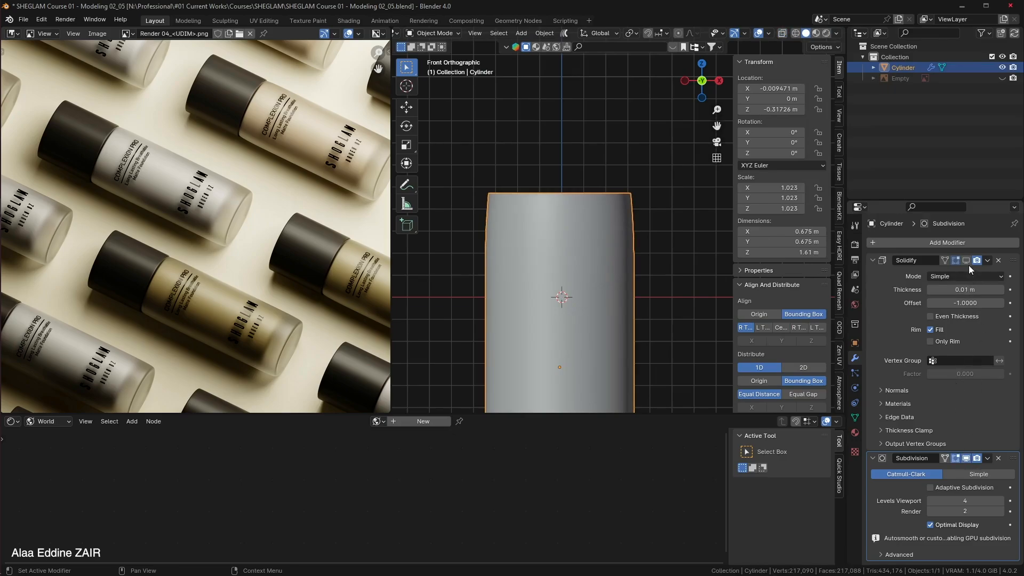
pyautogui.keyDown('shift'); pyautogui.moveTo(650, 293); pyautogui.dragTo(654, 194, button='middle'); pyautogui.keyUp('shift')
pyautogui.doubleClick(934, 502)
pyautogui.write('2')
pyautogui.press('Return')
# Check the smoothed base of the cylinder and disable Auto Smooth in its mesh normals.
pyautogui.keyDown('shift'); pyautogui.moveTo(680, 316); pyautogui.dragTo(647, 135, button='middle'); pyautogui.keyUp('shift')
pyautogui.click(675, 274)
pyautogui.scroll(4, 674, 277)
pyautogui.keyDown('shift'); pyautogui.moveTo(663, 290); pyautogui.dragTo(731, 208, button='middle'); pyautogui.keyUp('shift')
pyautogui.keyDown('shift'); pyautogui.moveTo(585, 242); pyautogui.dragTo(614, 267, button='middle'); pyautogui.keyUp('shift')
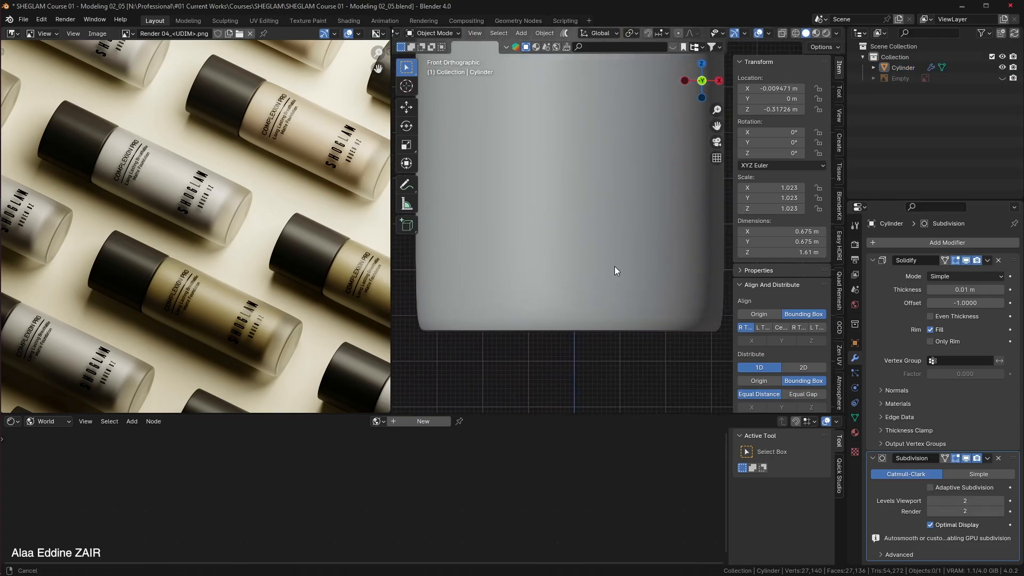
pyautogui.moveTo(620, 219); pyautogui.dragTo(641, 262, button='middle')
pyautogui.click(613, 184)
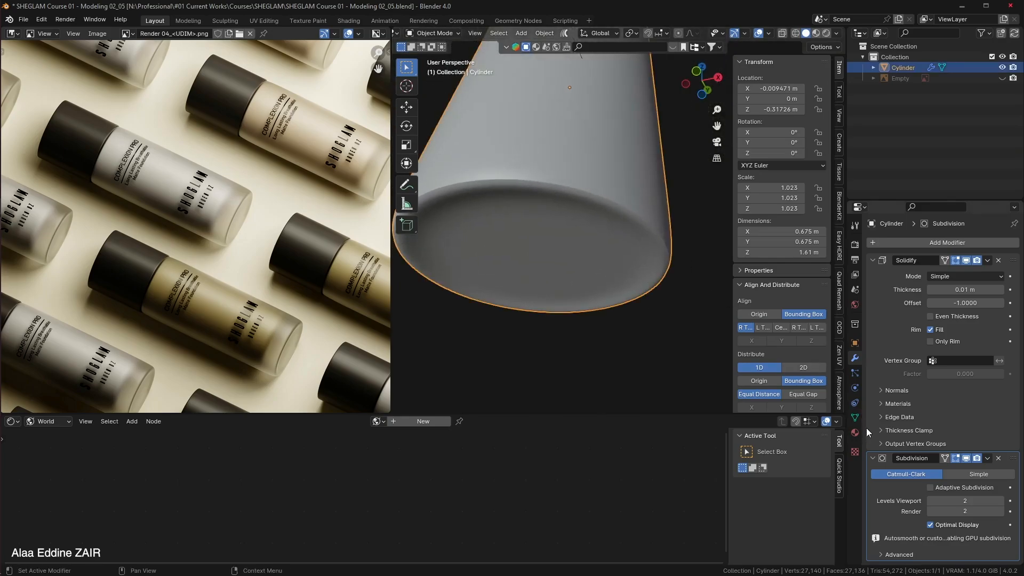
pyautogui.click(855, 418)
pyautogui.click(931, 465)
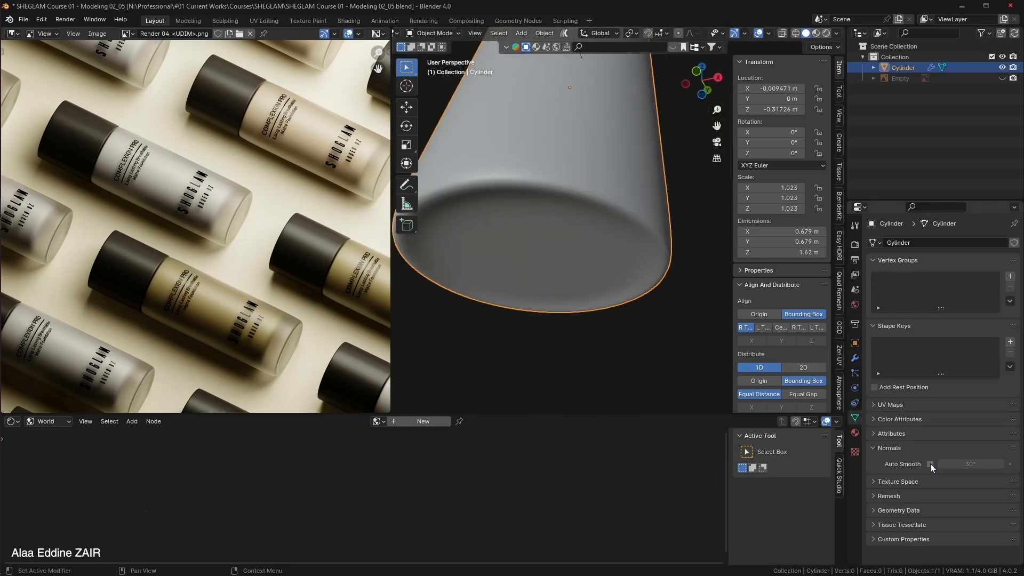
# Examine the cylinder's overall shape, open top and rim thickness from several angles.
pyautogui.moveTo(639, 227); pyautogui.dragTo(657, 272, button='middle')
pyautogui.scroll(-7, 656, 271)
pyautogui.keyDown('shift'); pyautogui.moveTo(625, 168); pyautogui.dragTo(664, 315, button='middle'); pyautogui.keyUp('shift')
pyautogui.scroll(6, 628, 261)
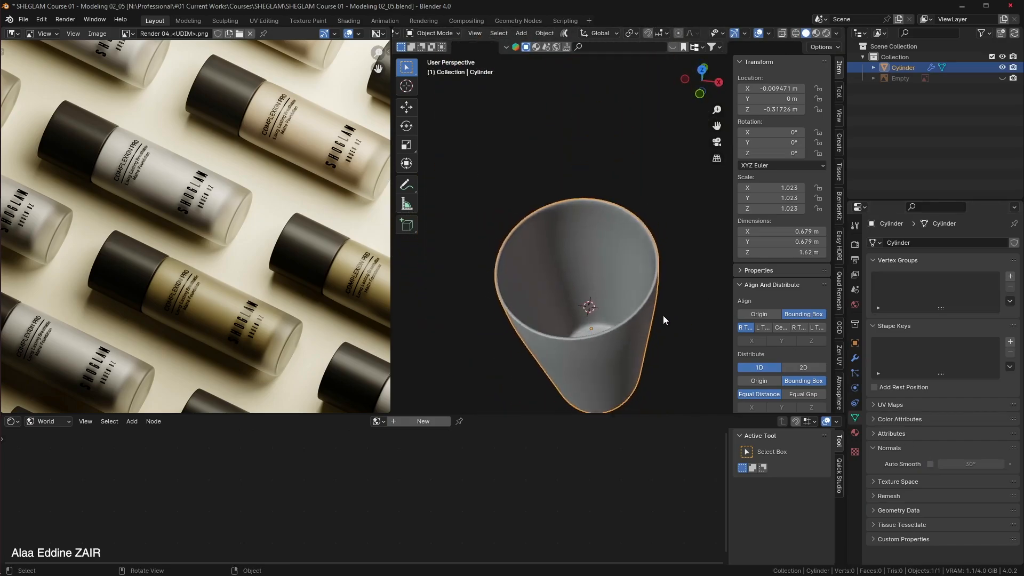
pyautogui.scroll(4, 664, 315)
pyautogui.moveTo(659, 276); pyautogui.dragTo(651, 178, button='middle')
pyautogui.moveTo(683, 253); pyautogui.dragTo(685, 217, button='middle')
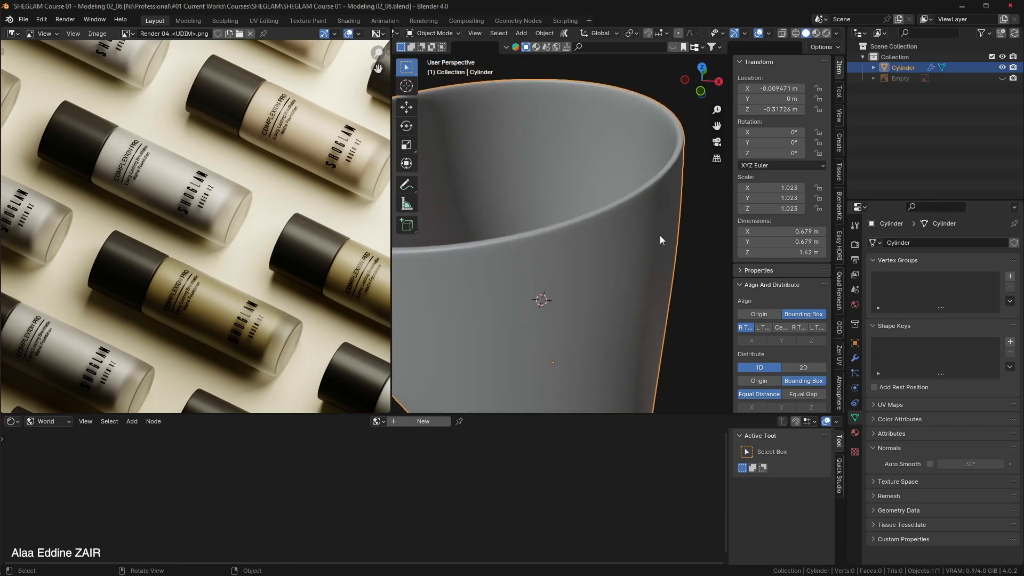
pyautogui.moveTo(657, 196); pyautogui.dragTo(675, 224, button='middle')
# Enter Edit Mode, select the inner edge loop of the cylinder's rim and scale it inward to about 0.974.
pyautogui.press('Tab')
pyautogui.click(677, 227)
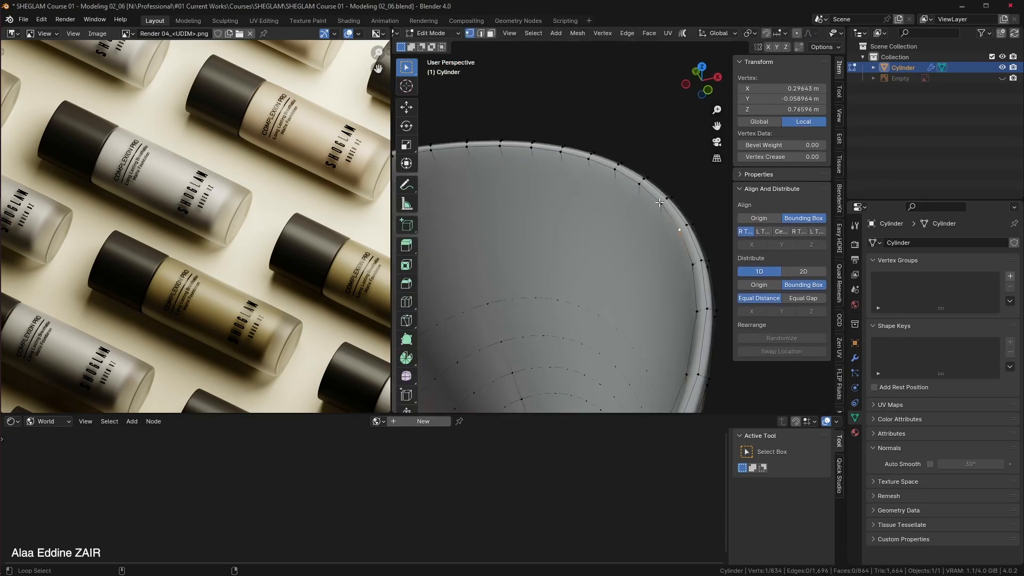
pyautogui.keyDown('alt'); pyautogui.click(660, 202); pyautogui.keyUp('alt')
pyautogui.press('s')
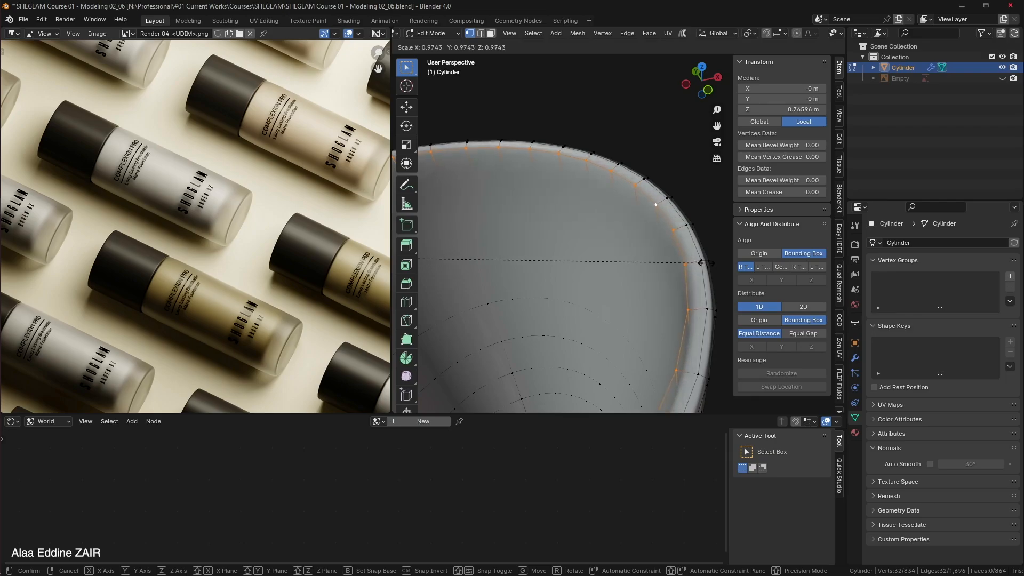
pyautogui.click(707, 264)
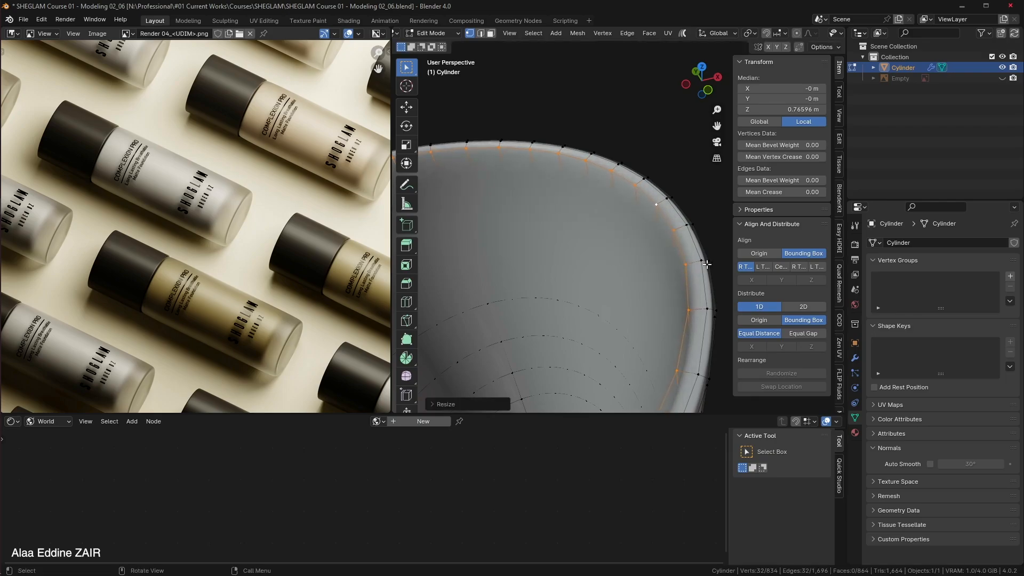
# In front wireframe view, select all of the cylinder's top rim vertices and raise them slightly along Z.
pyautogui.press('KP_1')
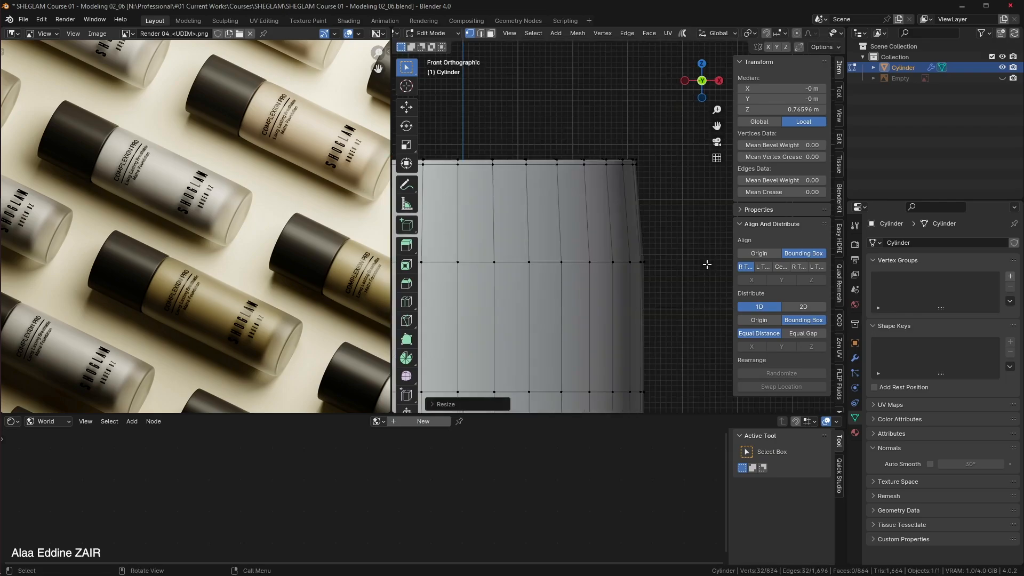
pyautogui.scroll(-2, 707, 264)
pyautogui.keyDown('shift'); pyautogui.moveTo(575, 236); pyautogui.dragTo(646, 248, button='middle'); pyautogui.keyUp('shift')
pyautogui.press('z')
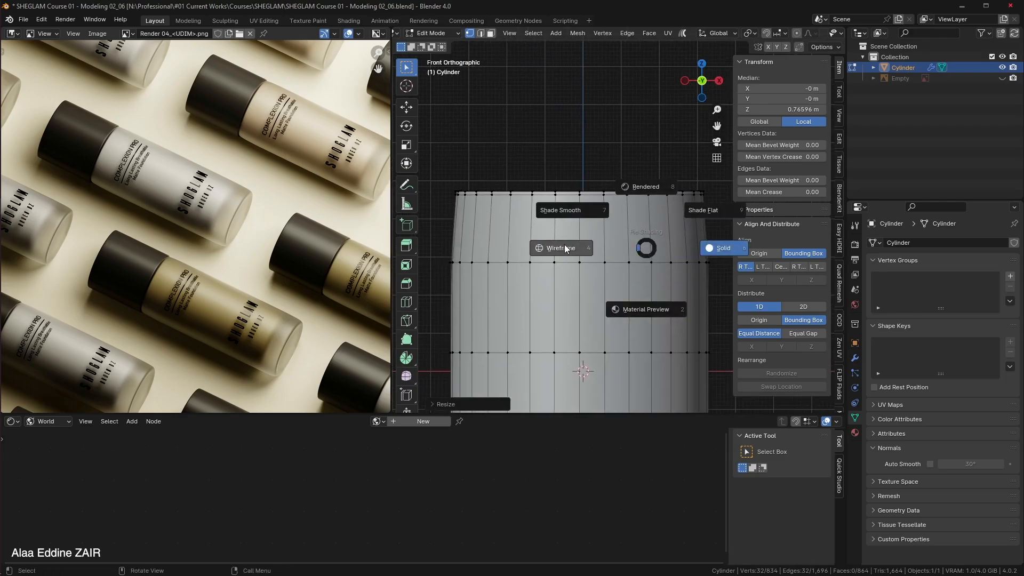
pyautogui.click(566, 249)
pyautogui.moveTo(448, 176)
pyautogui.mouseDown()
pyautogui.moveTo(724, 215)
pyautogui.moveTo(488, 189)
pyautogui.moveTo(451, 175)
pyautogui.mouseUp()
pyautogui.press('z')
pyautogui.click(723, 215)
pyautogui.press('g')
pyautogui.press('z')
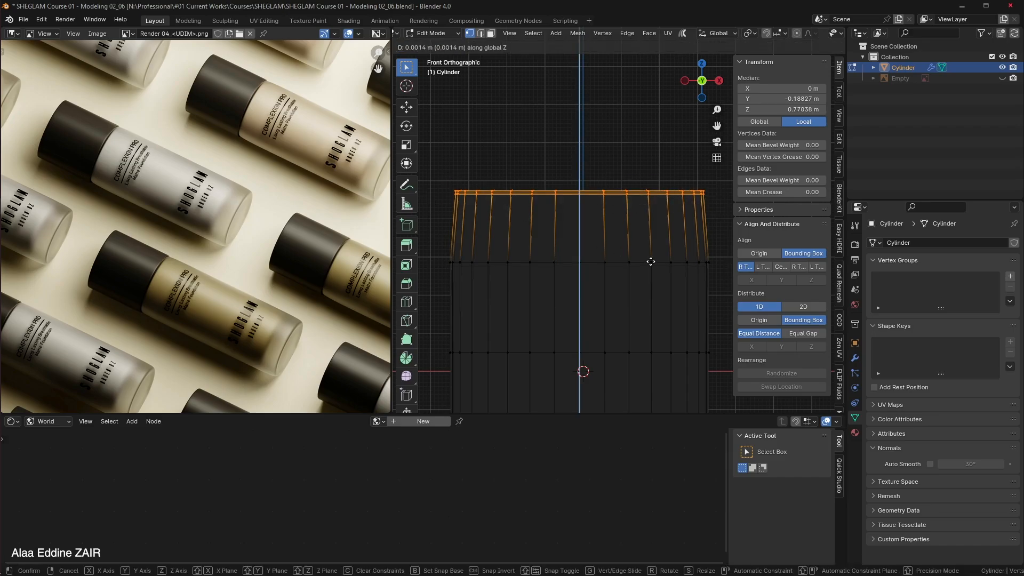
pyautogui.click(652, 258)
# Return to Object Mode, switch the viewport to solid shading and enable X-Ray.
pyautogui.press('Tab')
pyautogui.press('z')
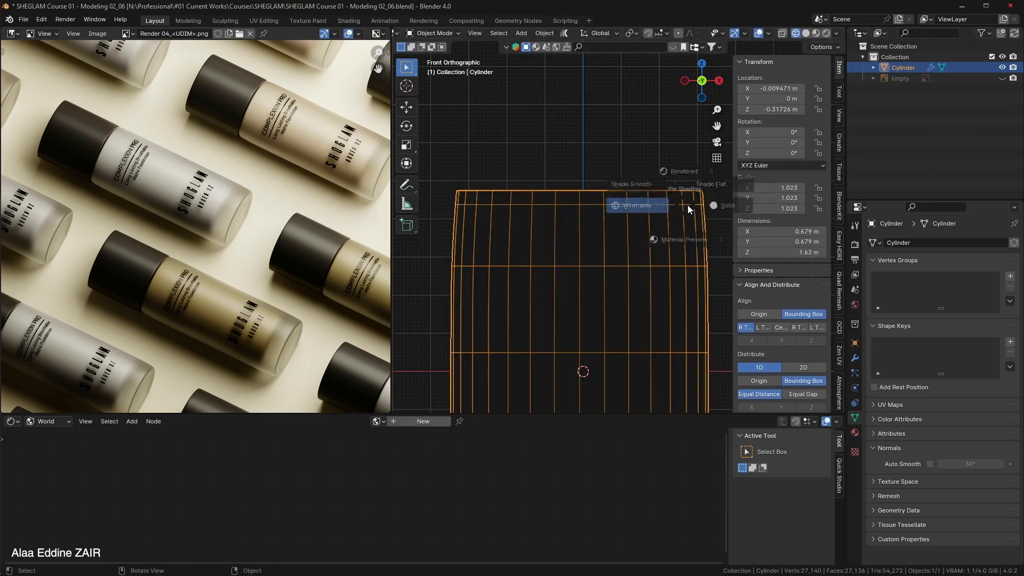
pyautogui.click(766, 208)
pyautogui.click(834, 33)
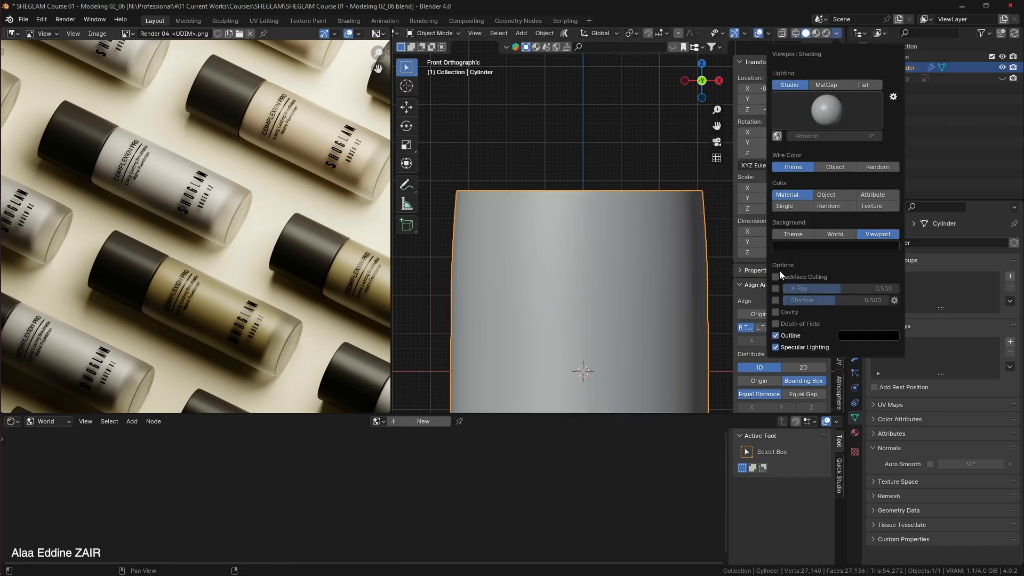
pyautogui.click(776, 289)
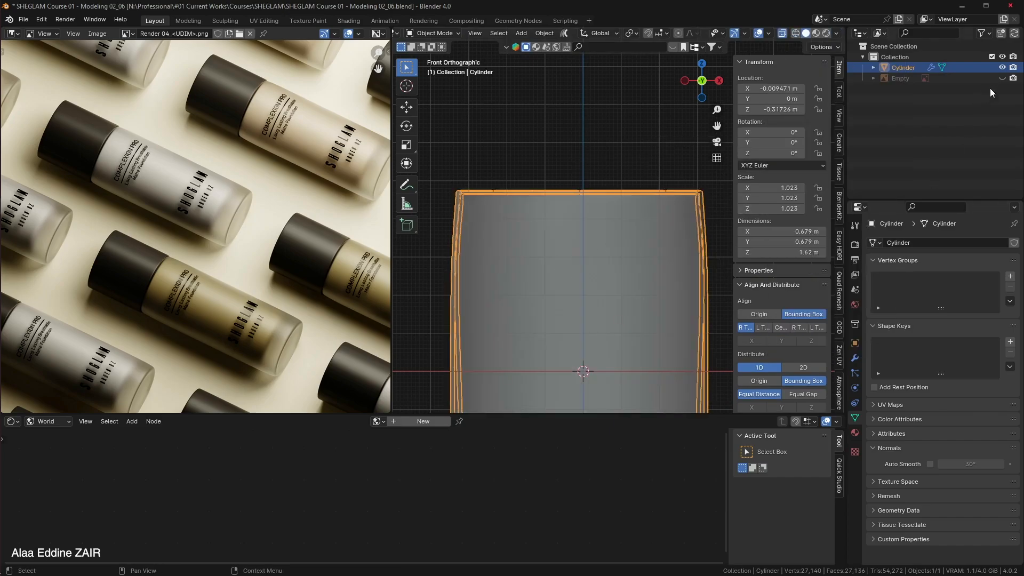
# Show the reference image and compare the cylinder's upper edge with it by toggling the visibility of both objects.
pyautogui.scroll(5, 672, 226)
pyautogui.scroll(-2, 567, 248)
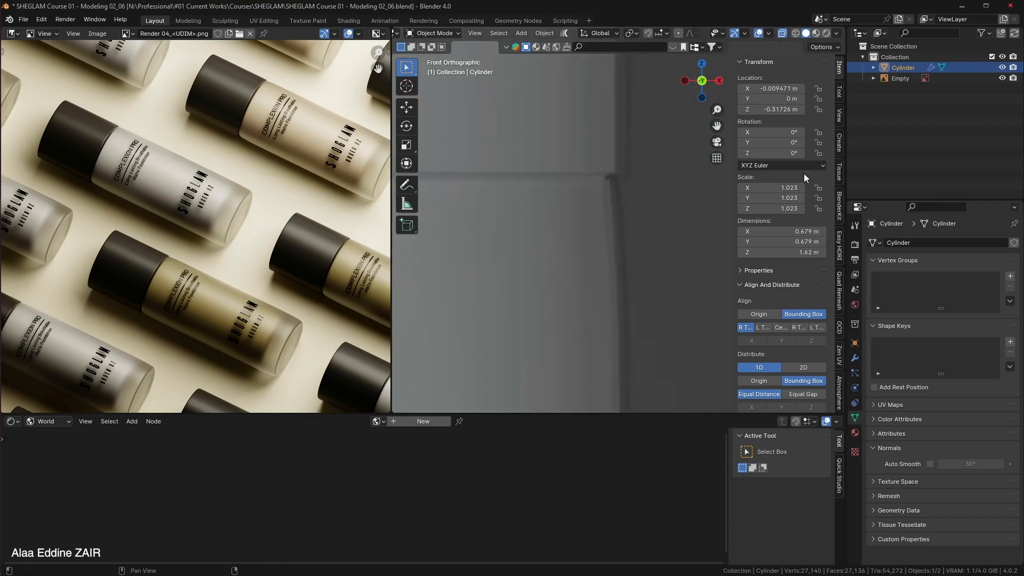
pyautogui.click(1003, 68)
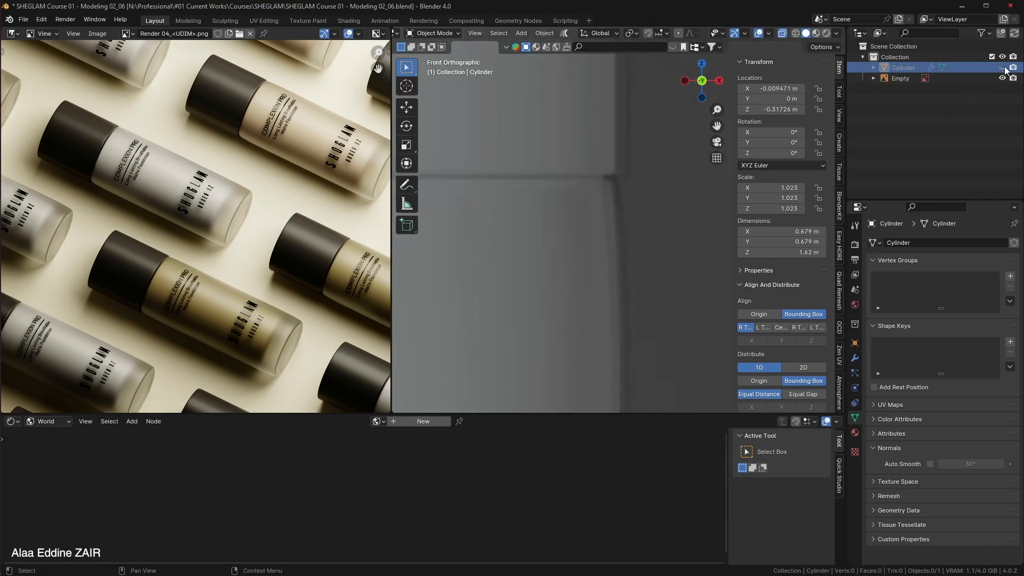
pyautogui.click(1003, 68)
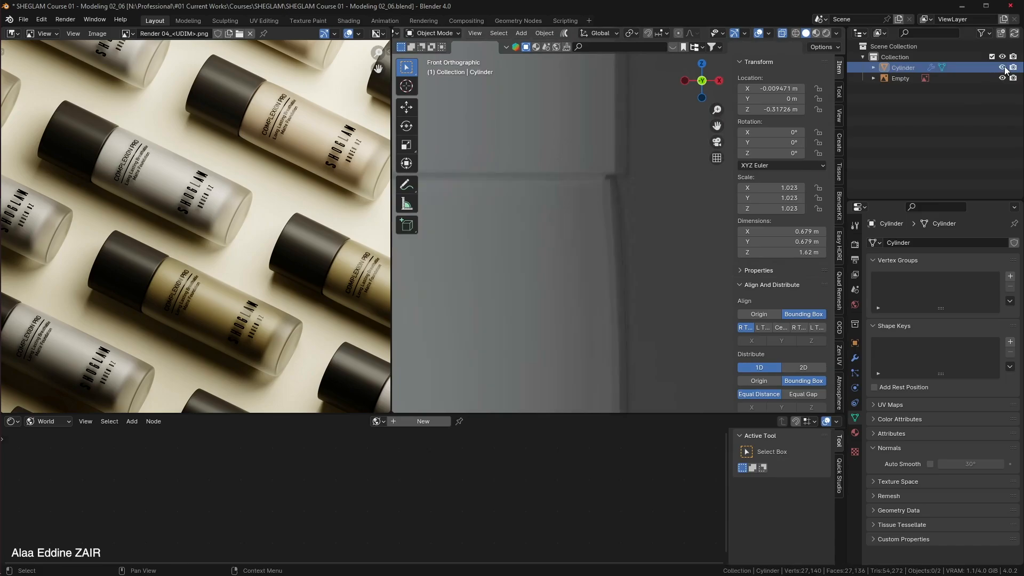
pyautogui.click(1003, 79)
pyautogui.click(1006, 78)
pyautogui.click(1005, 78)
pyautogui.click(1005, 77)
pyautogui.click(1005, 69)
pyautogui.click(1004, 69)
pyautogui.click(1006, 79)
pyautogui.click(1006, 79)
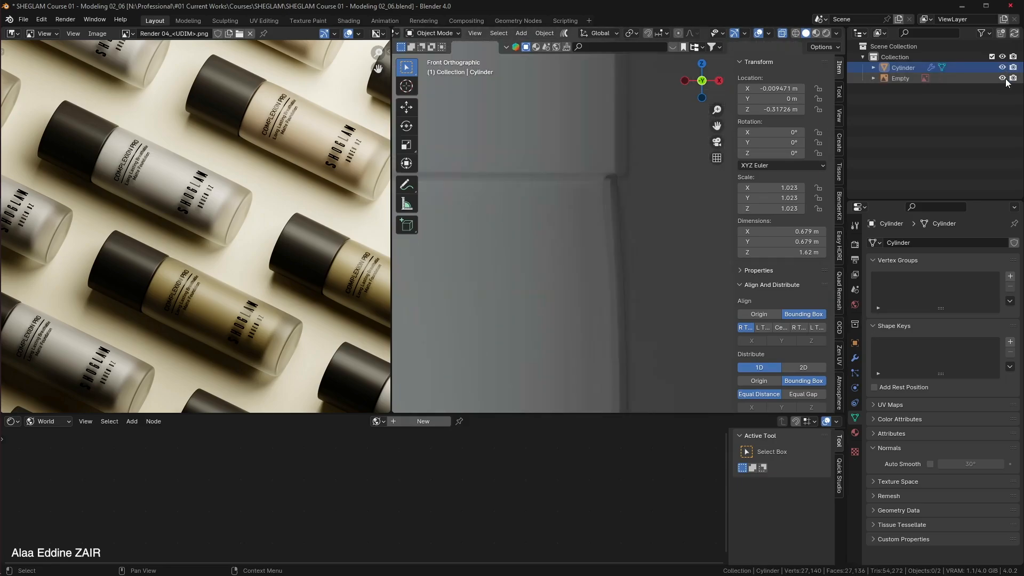
pyautogui.scroll(-4, 588, 216)
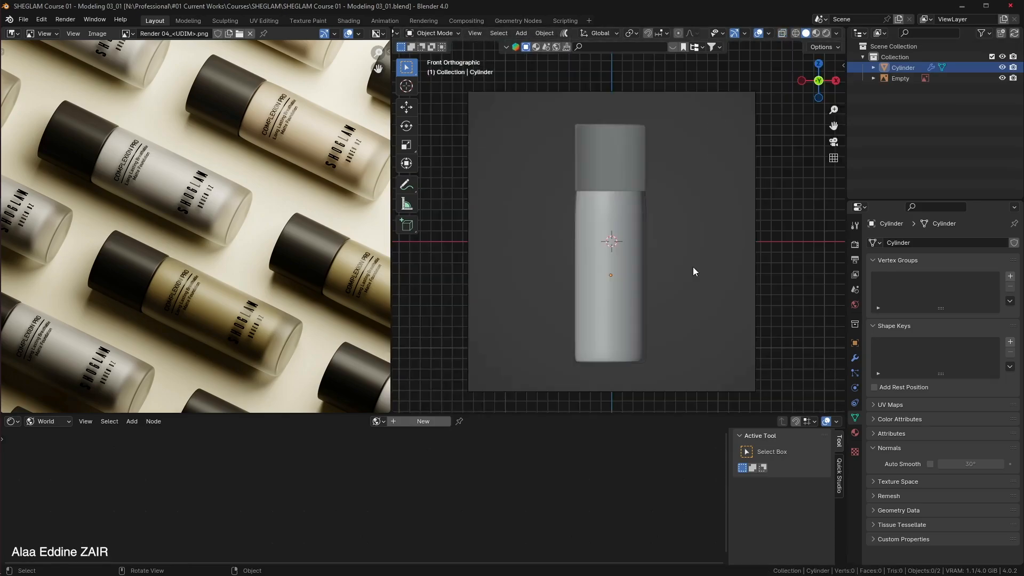
# Select the cylinder and hide the reference image to isolate the bottle body.
pyautogui.click(629, 245)
pyautogui.moveTo(724, 222); pyautogui.dragTo(683, 273, button='middle')
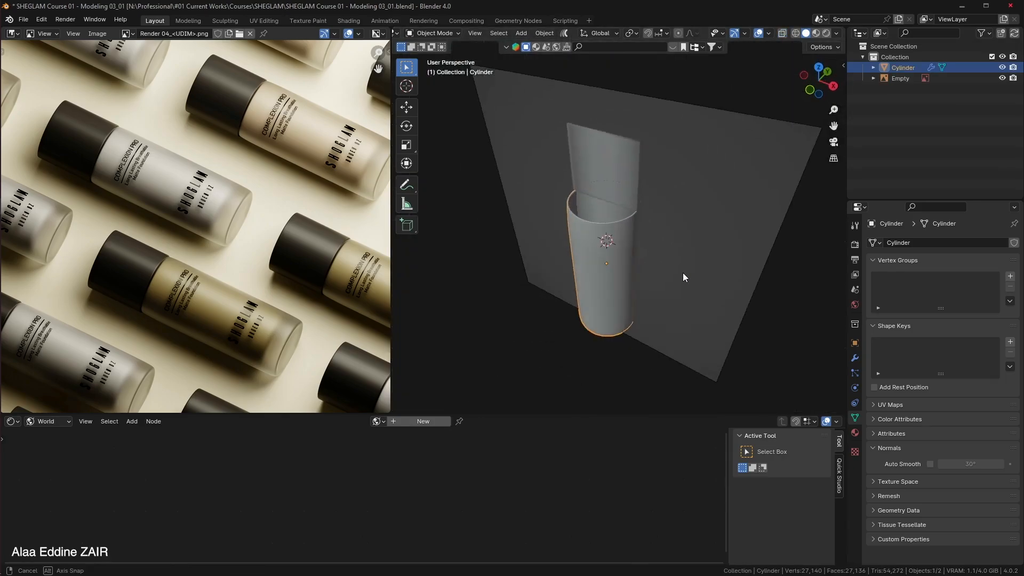
pyautogui.click(1003, 79)
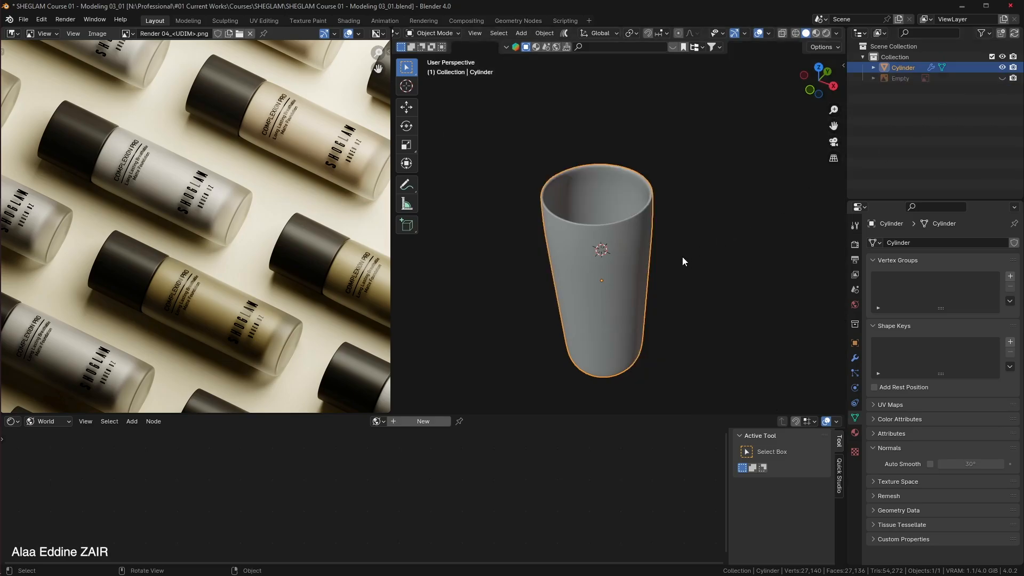
pyautogui.scroll(3, 683, 257)
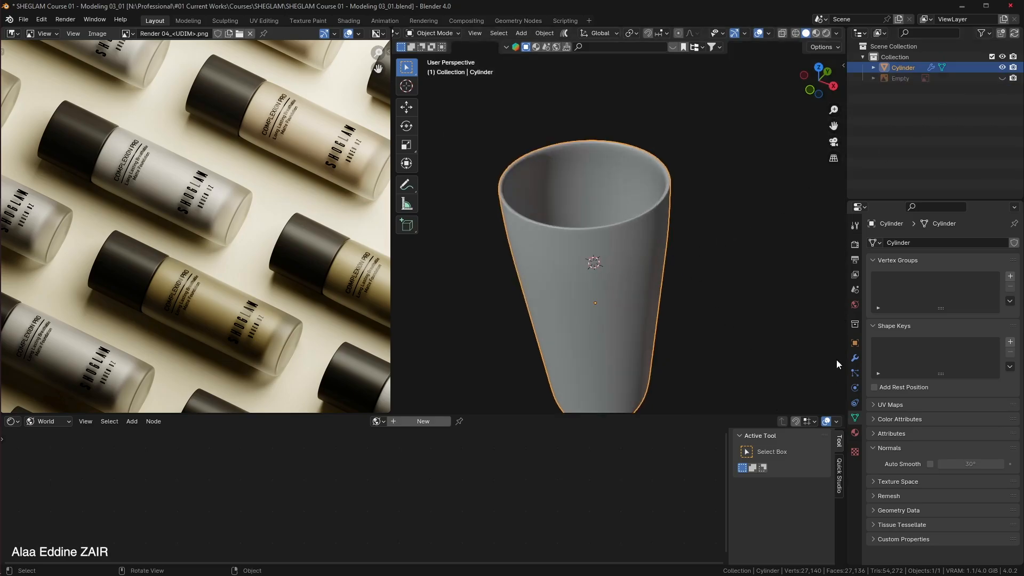
# Collapse the Solidify and Subdivision modifiers and disable both in the viewport.
pyautogui.click(855, 358)
pyautogui.click(872, 261)
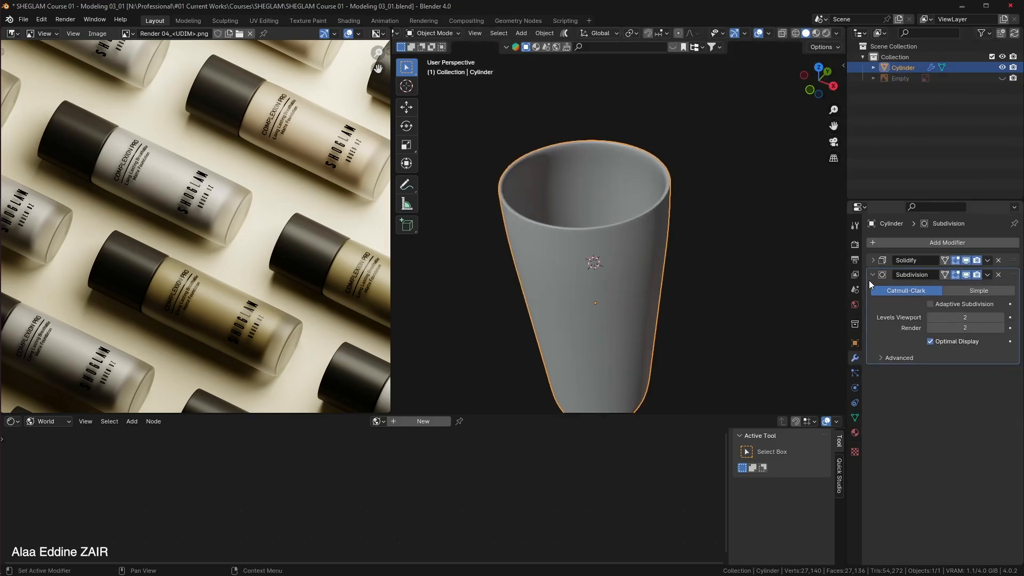
pyautogui.click(873, 274)
pyautogui.moveTo(969, 275); pyautogui.dragTo(969, 264)
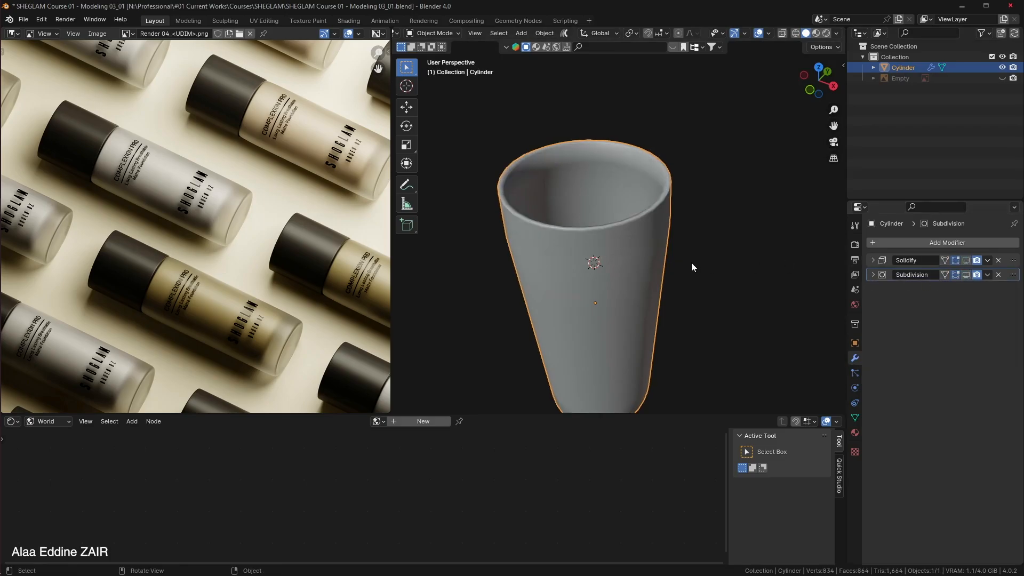
# Enter Edit Mode in front view and display the cylinder in wireframe with X-Ray enabled.
pyautogui.press('KP_1')
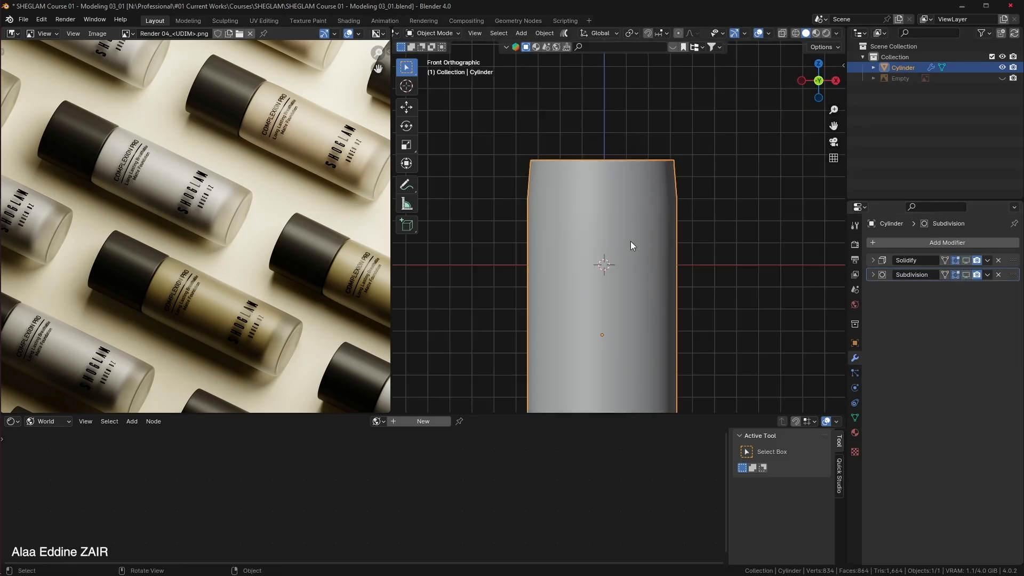
pyautogui.press('Tab')
pyautogui.keyDown('shift'); pyautogui.moveTo(670, 265); pyautogui.dragTo(679, 171, button='middle'); pyautogui.keyUp('shift')
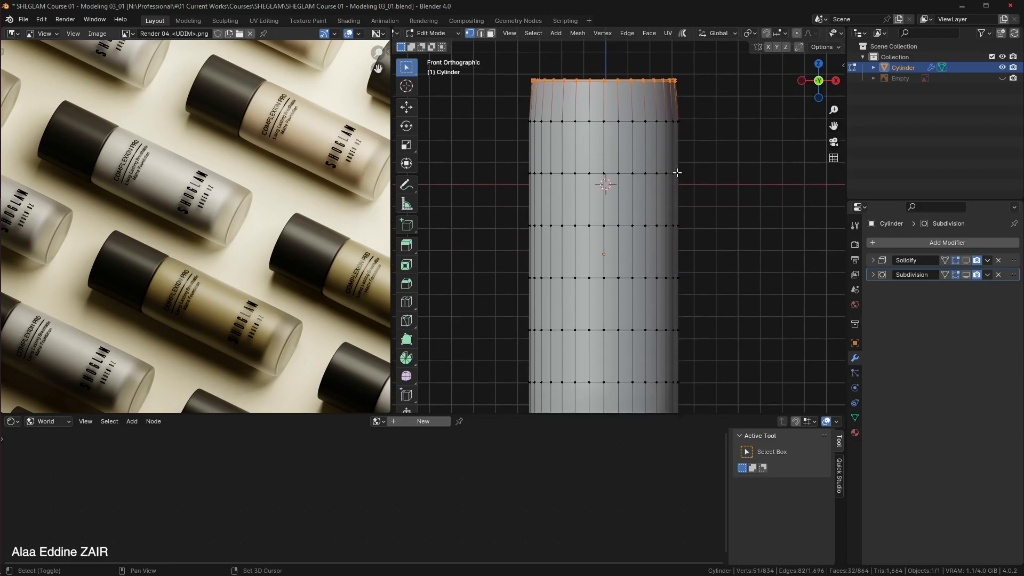
pyautogui.scroll(-1, 681, 188)
pyautogui.press('z')
pyautogui.click(601, 191)
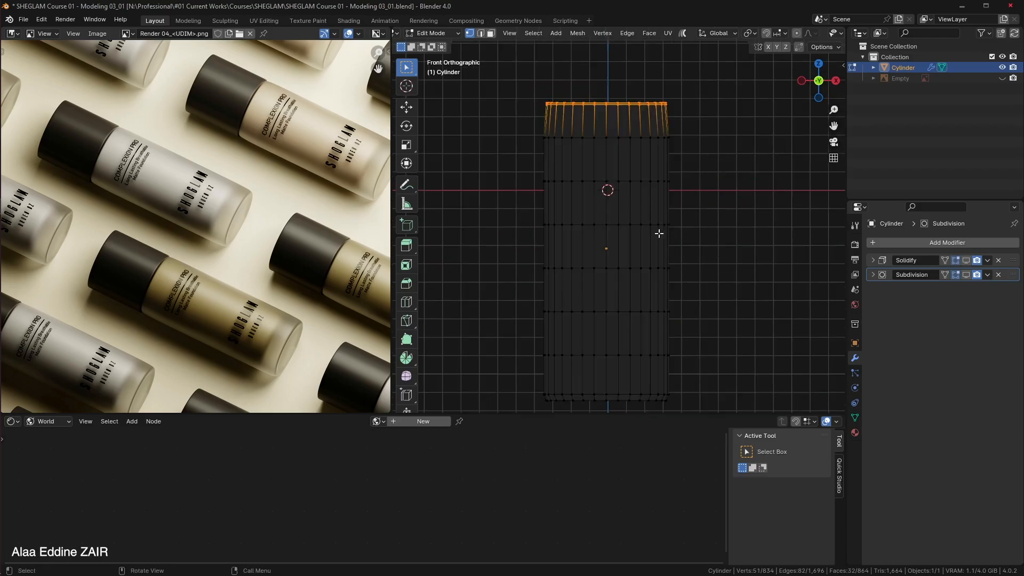
pyautogui.scroll(-5, 811, 33)
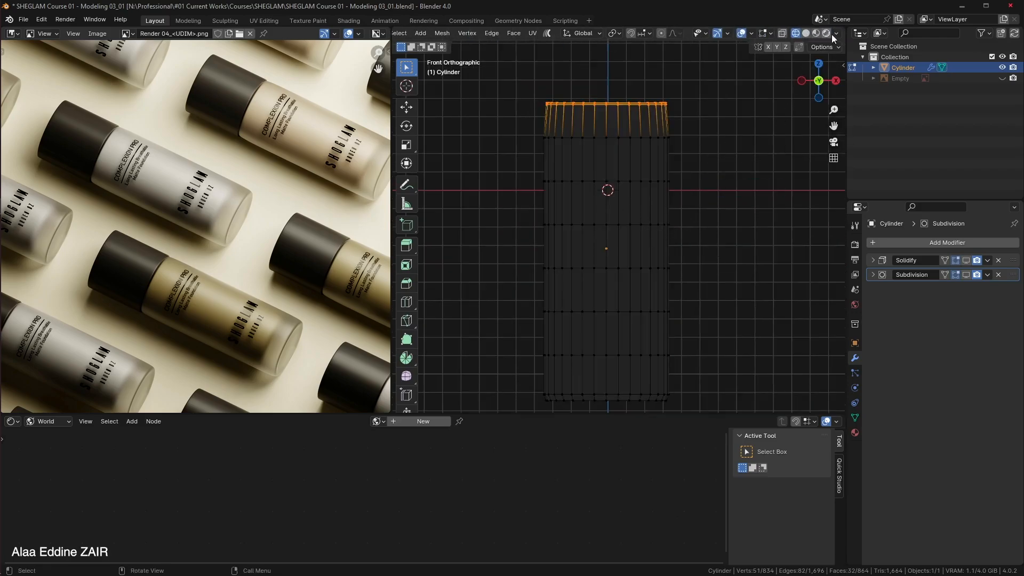
pyautogui.click(835, 34)
pyautogui.click(776, 156)
# Select the cylinder's inner bottom and grow the selection up the whole inner wall to just below the rim.
pyautogui.scroll(2, 677, 305)
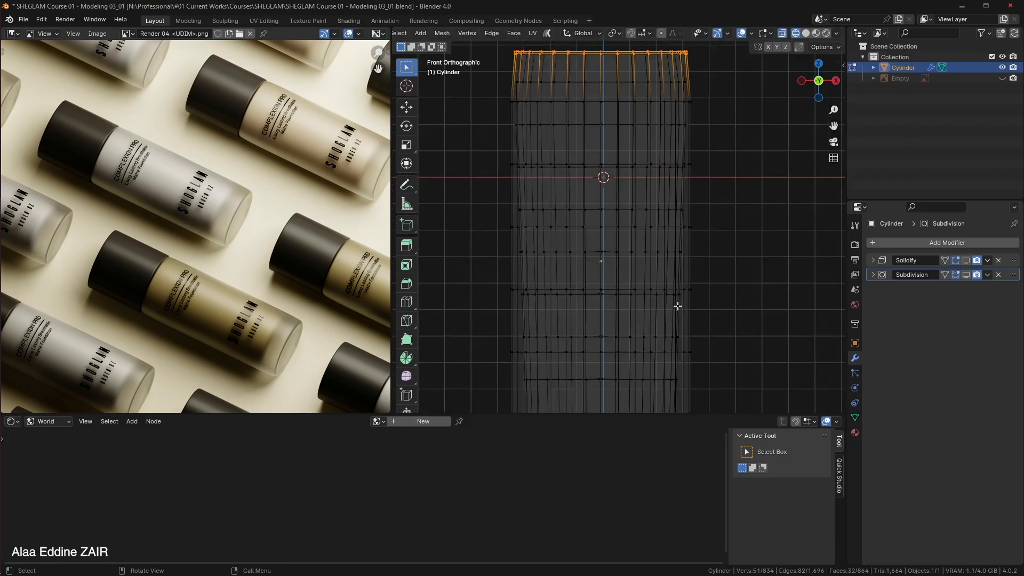
pyautogui.keyDown('shift'); pyautogui.moveTo(677, 306); pyautogui.dragTo(684, 166, button='middle'); pyautogui.keyUp('shift')
pyautogui.moveTo(689, 298); pyautogui.dragTo(528, 280)
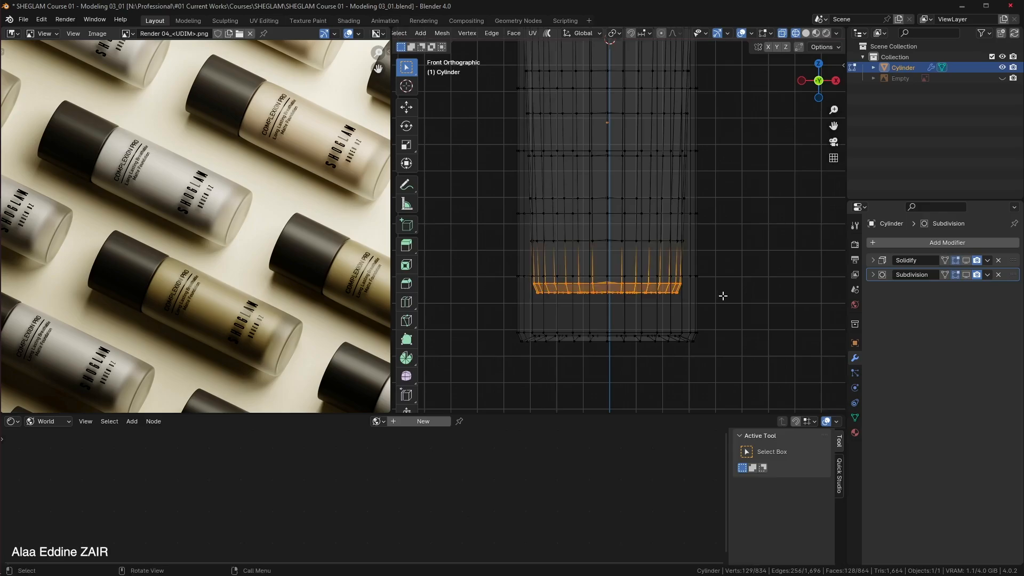
pyautogui.press('ctrl+KP_Add')
pyautogui.press('ctrl+KP_Add')
pyautogui.press('ctrl+KP_Add')
pyautogui.press('ctrl+KP_Add')
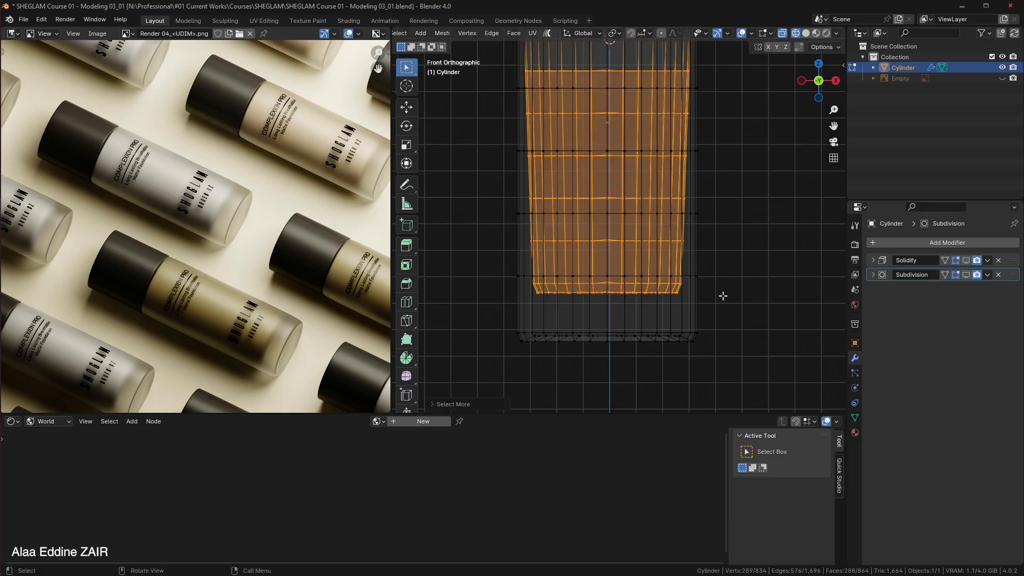
pyautogui.keyDown('shift'); pyautogui.moveTo(739, 178); pyautogui.dragTo(706, 315, button='middle'); pyautogui.keyUp('shift')
pyautogui.keyDown('shift'); pyautogui.moveTo(725, 233); pyautogui.dragTo(728, 277, button='middle'); pyautogui.keyUp('shift')
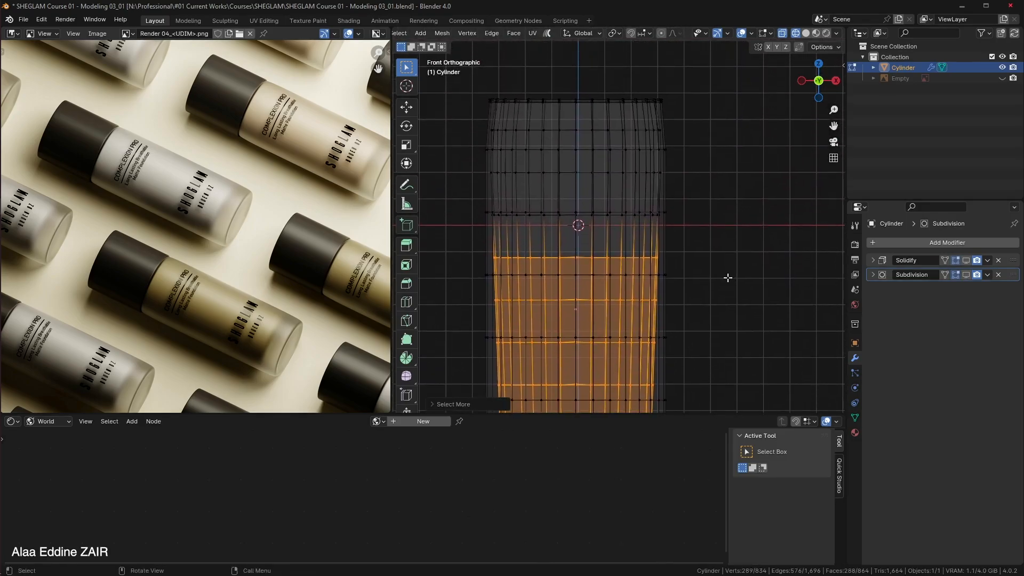
pyautogui.press('ctrl+KP_Add')
pyautogui.press('ctrl+KP_Add')
pyautogui.press('ctrl+KP_Add')
pyautogui.press('ctrl+KP_Add')
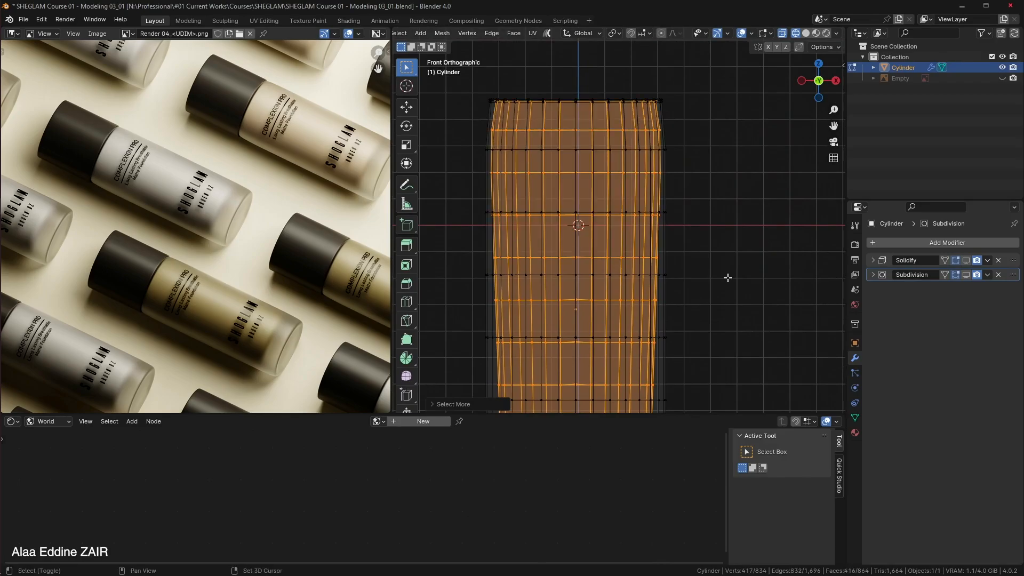
# Duplicate the selected inner wall in place and separate the copy into its own object.
pyautogui.hotkey('shift', 'd')
pyautogui.rightClick(728, 277)
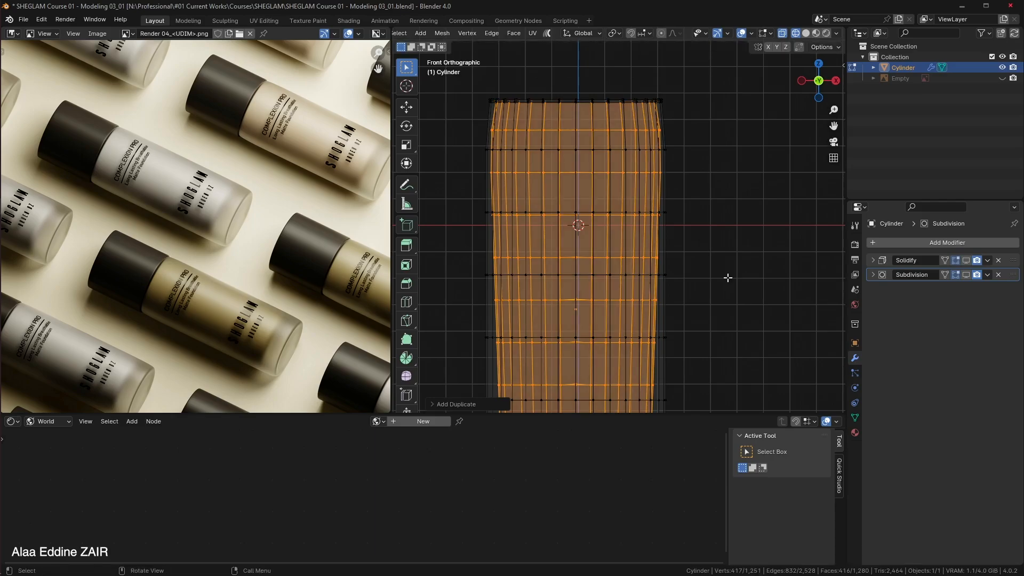
pyautogui.press('p')
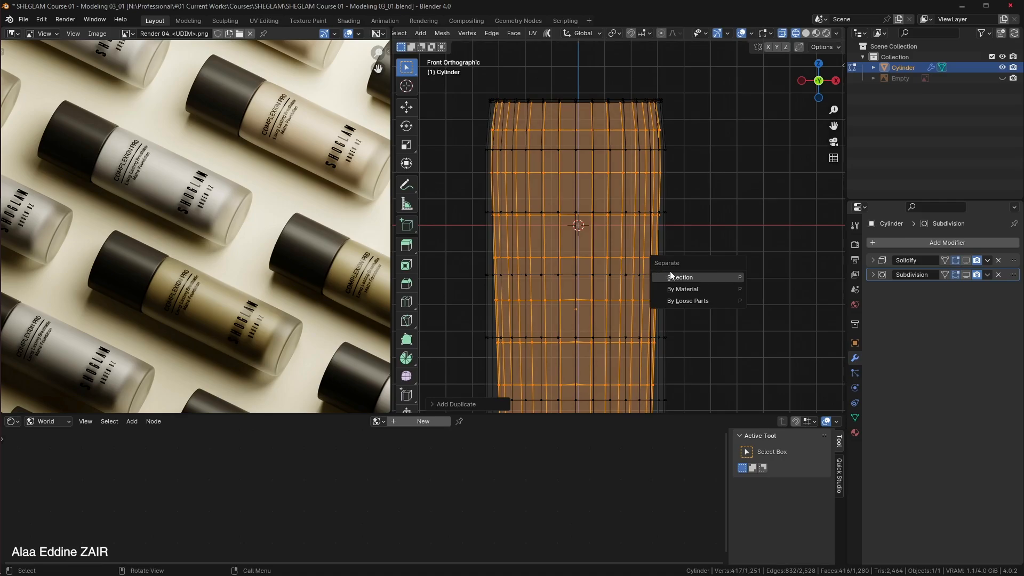
pyautogui.click(713, 277)
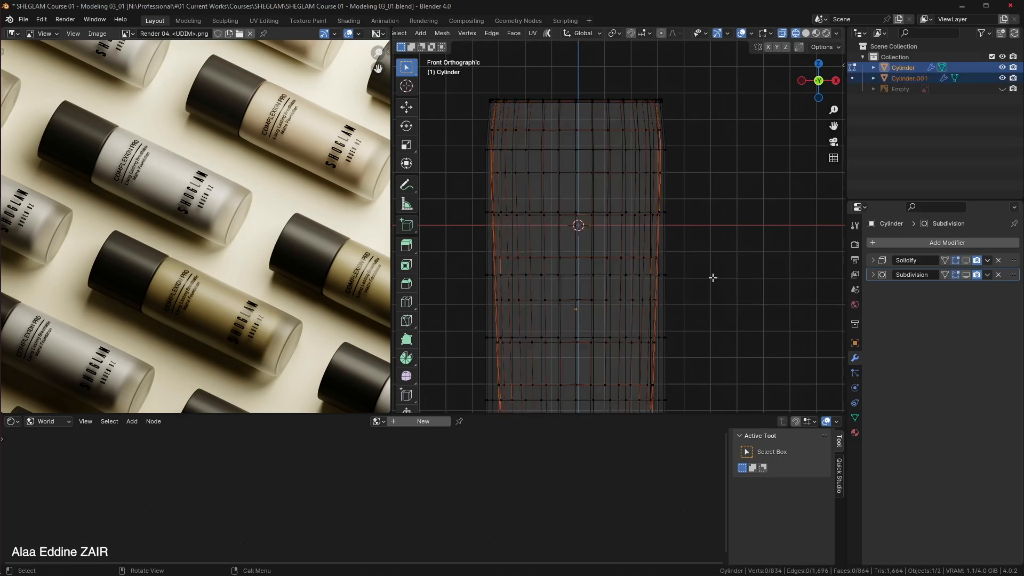
# Return to Object Mode and rename the original cylinder as Bottle.
pyautogui.press('Tab')
pyautogui.click(911, 72)
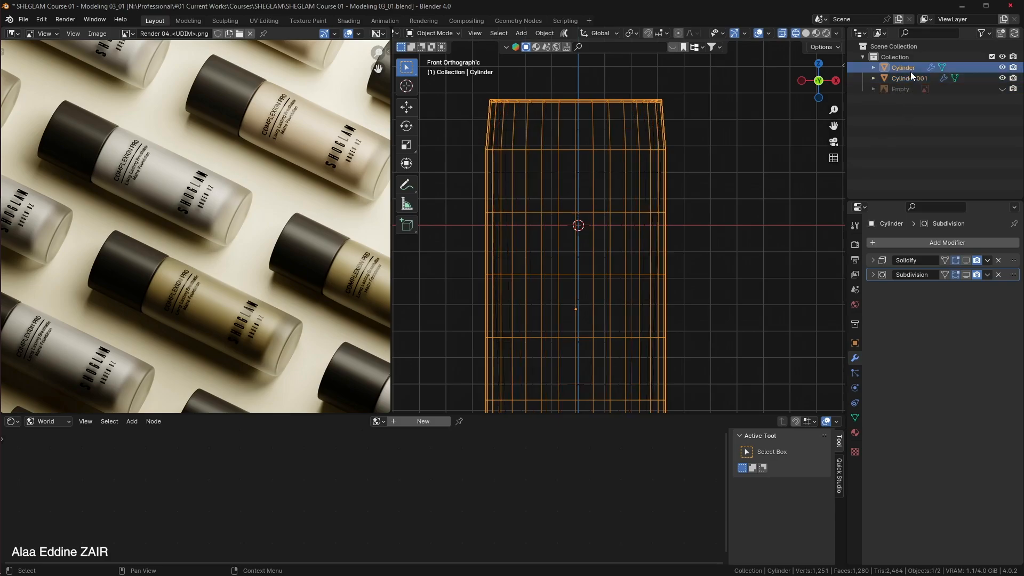
pyautogui.click(914, 78)
pyautogui.doubleClick(910, 69)
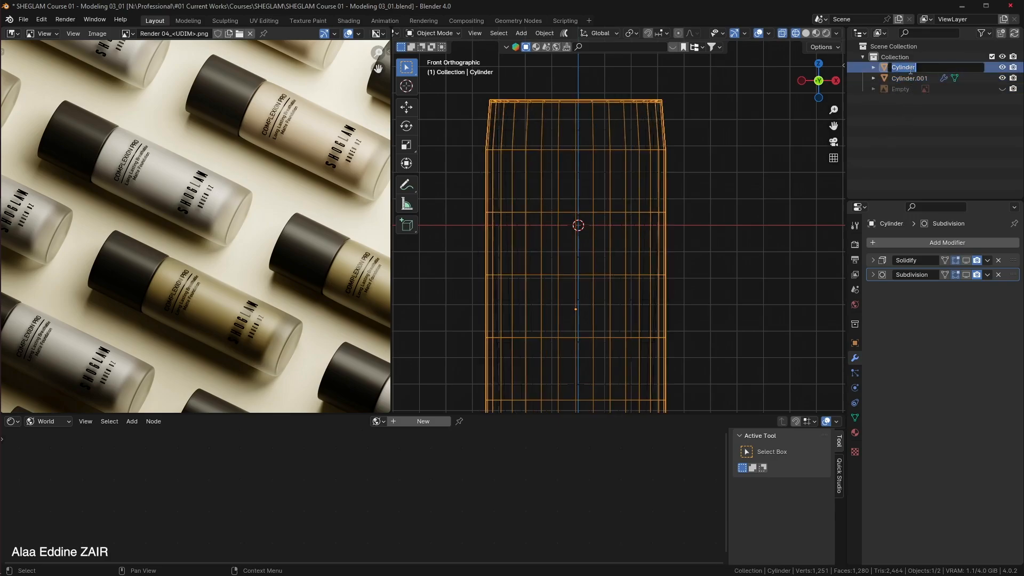
pyautogui.write('Bottle')
pyautogui.press('Return')
# Rename the separated inner-wall object as Content and the reference empty as Reference Photo.
pyautogui.doubleClick(908, 78)
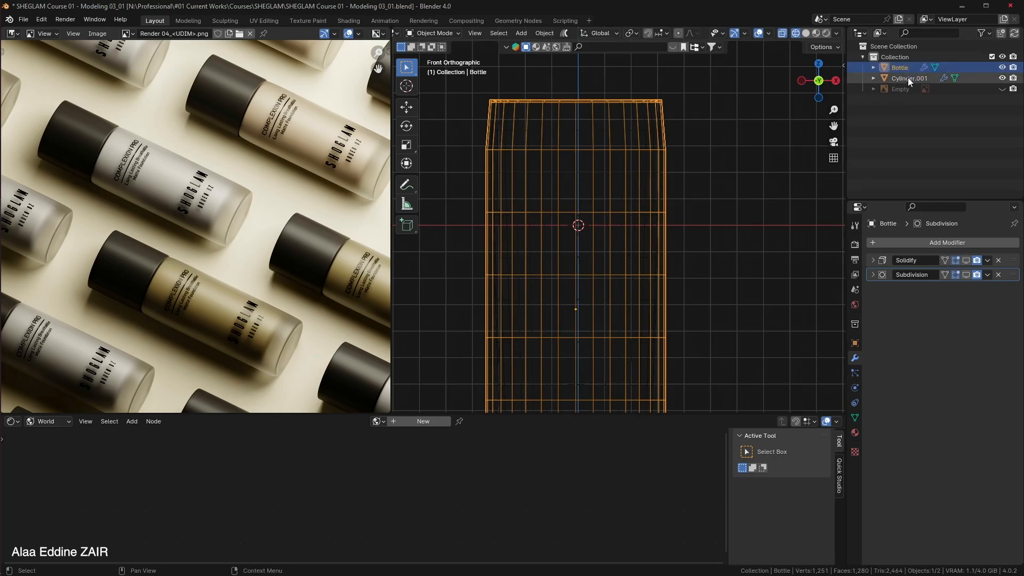
pyautogui.write('C')
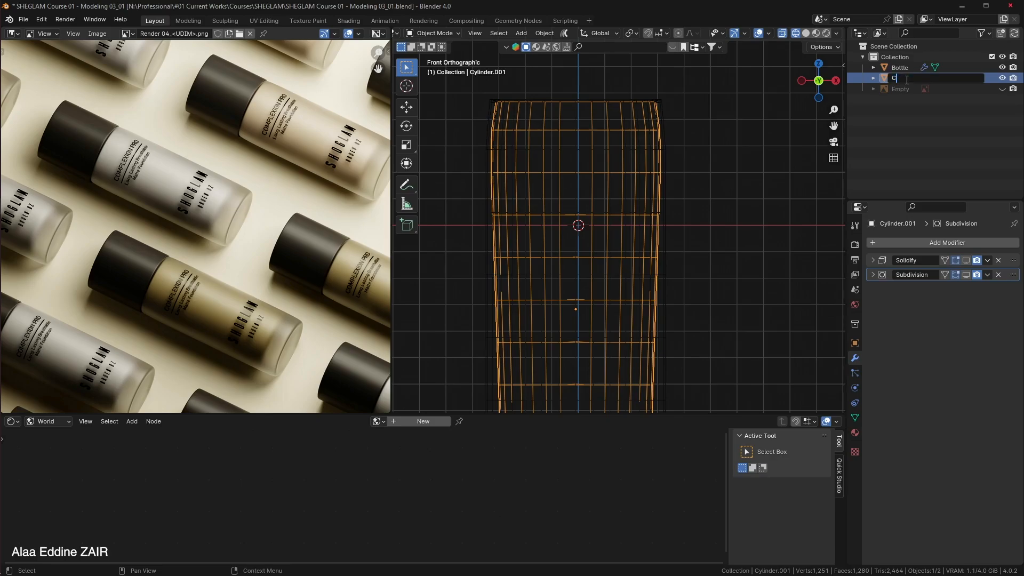
pyautogui.write('ontent')
pyautogui.press('Return')
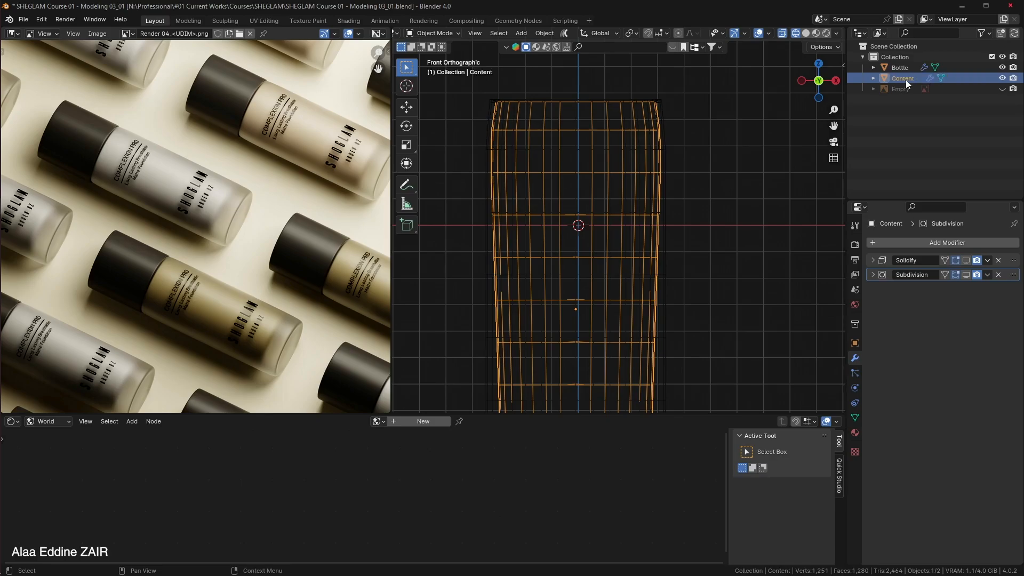
pyautogui.doubleClick(901, 89)
pyautogui.write('Reference')
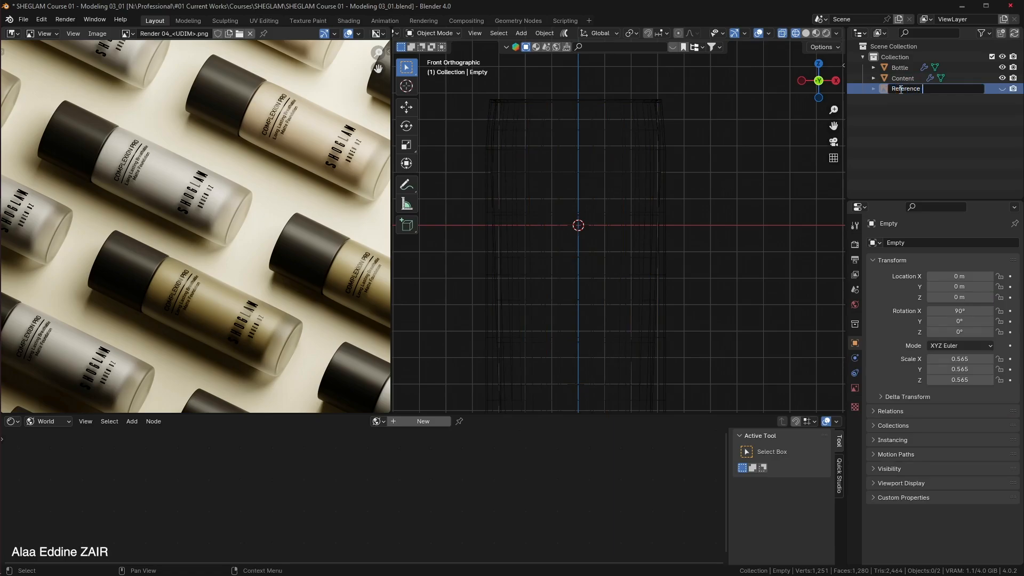
pyautogui.write(' Photo')
pyautogui.press('Return')
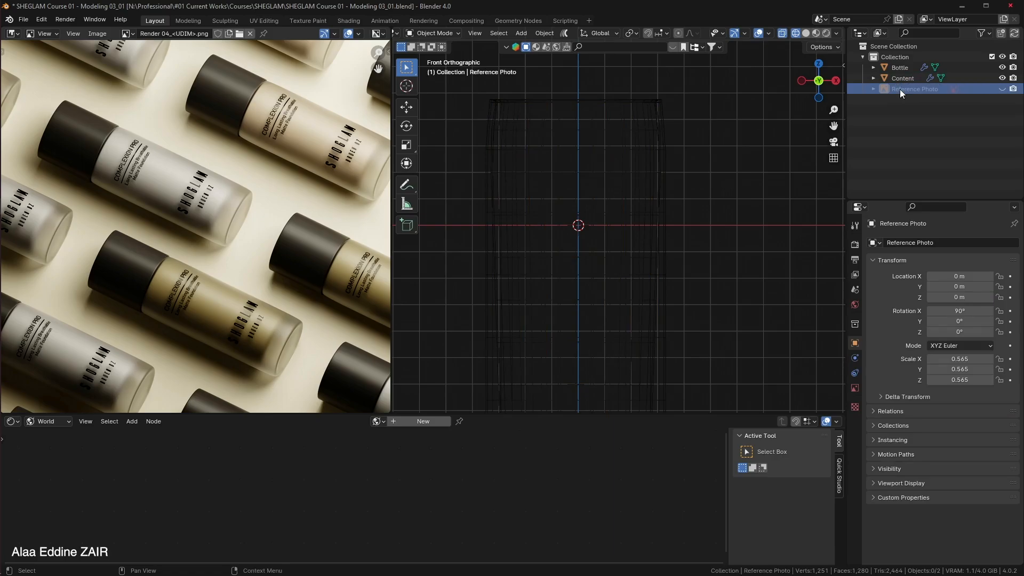
# Save an incremental version of the file and show only the Content object in solid shading by hiding Bottle.
pyautogui.click(987, 80)
pyautogui.hotkey('ctrl', 'alt', 's')
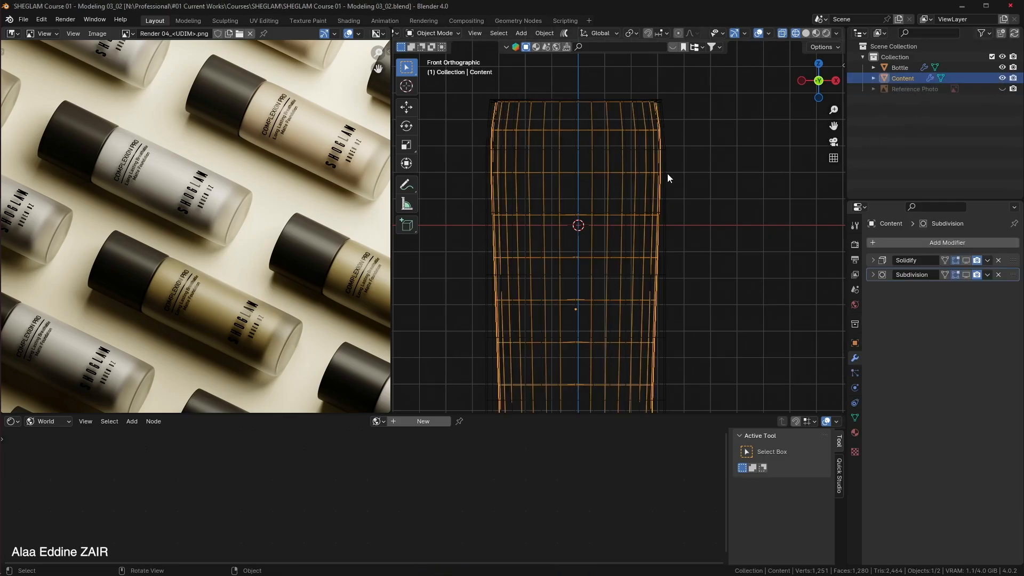
pyautogui.press('z')
pyautogui.click(738, 178)
pyautogui.moveTo(738, 178)
pyautogui.mouseDown(button='middle')
pyautogui.moveTo(703, 239)
pyautogui.moveTo(701, 198)
pyautogui.mouseUp(button='middle')
pyautogui.click(1002, 67)
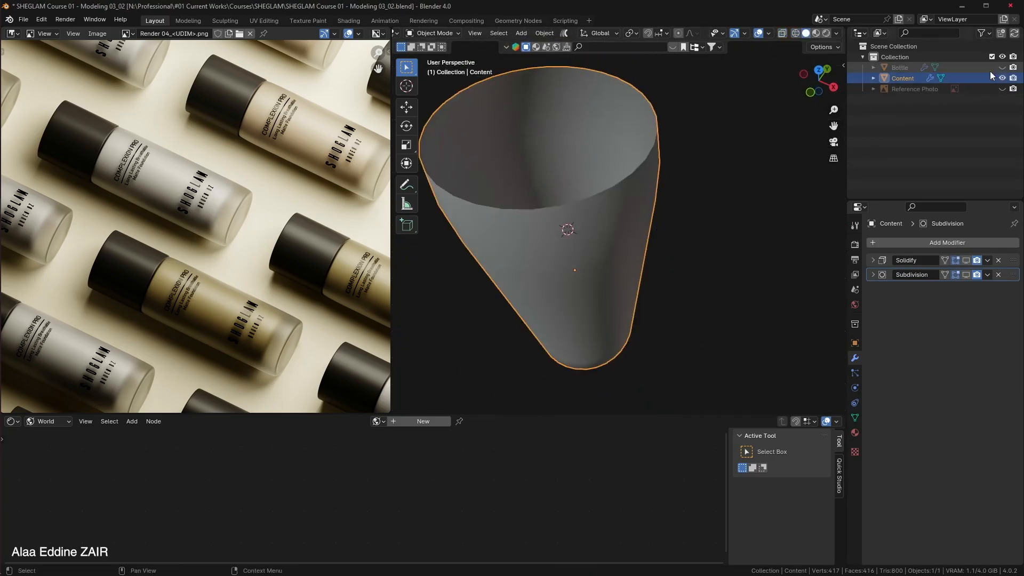
# Enter Edit Mode on Content and fill its open top edge loop with a face.
pyautogui.press('Tab')
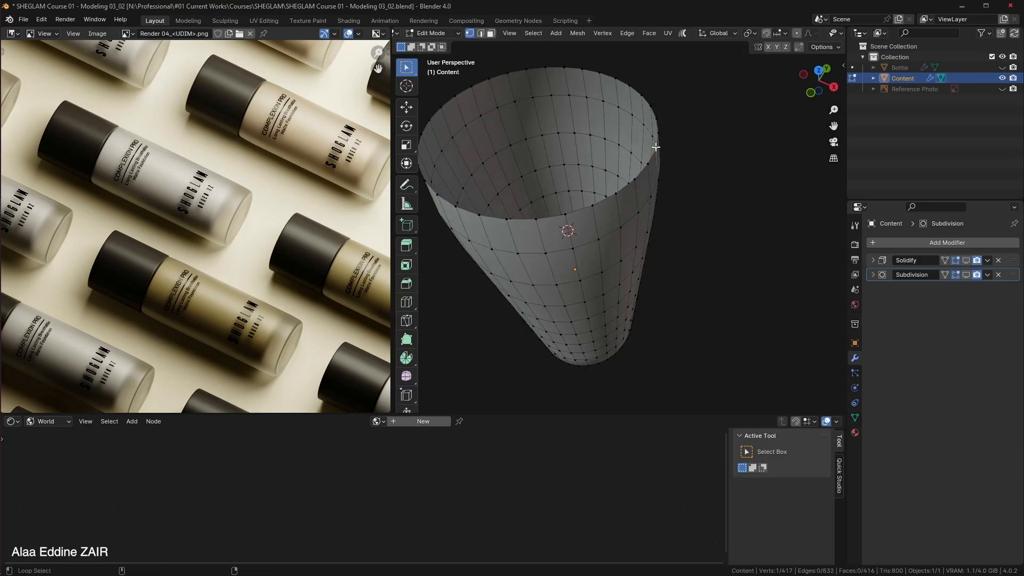
pyautogui.keyDown('alt'); pyautogui.click(658, 123); pyautogui.keyUp('alt')
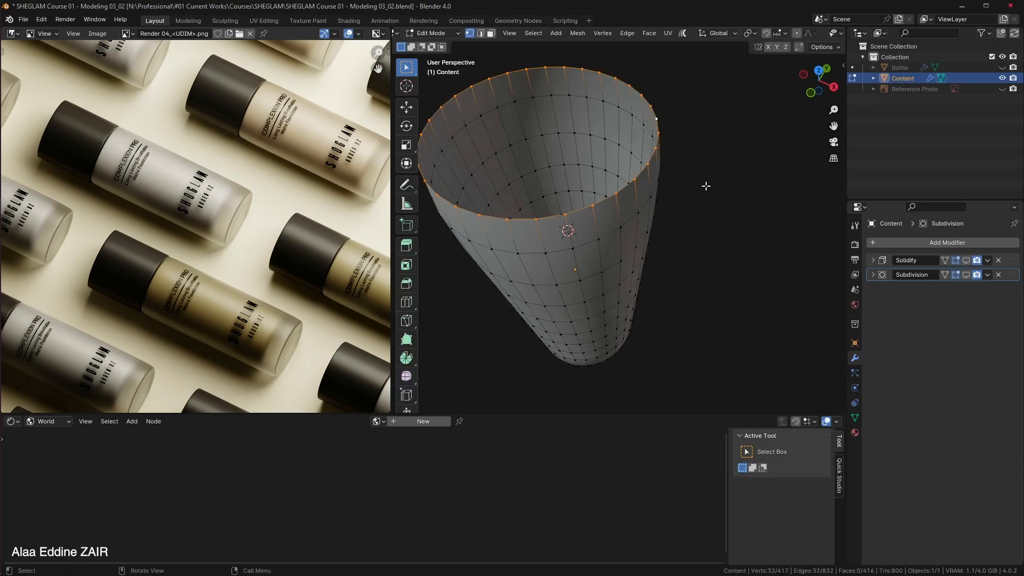
pyautogui.moveTo(706, 186); pyautogui.dragTo(724, 194, button='middle')
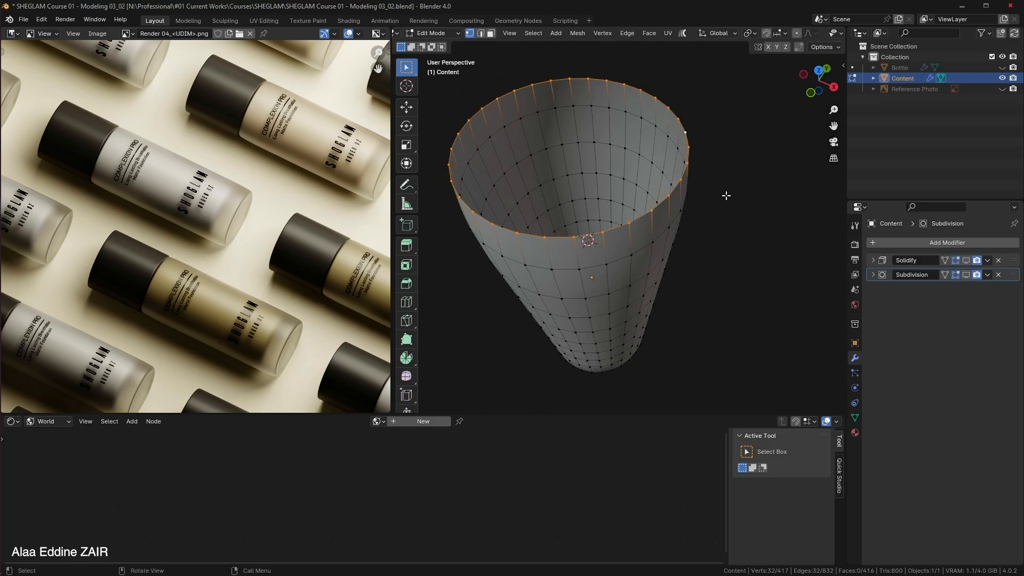
pyautogui.press('f')
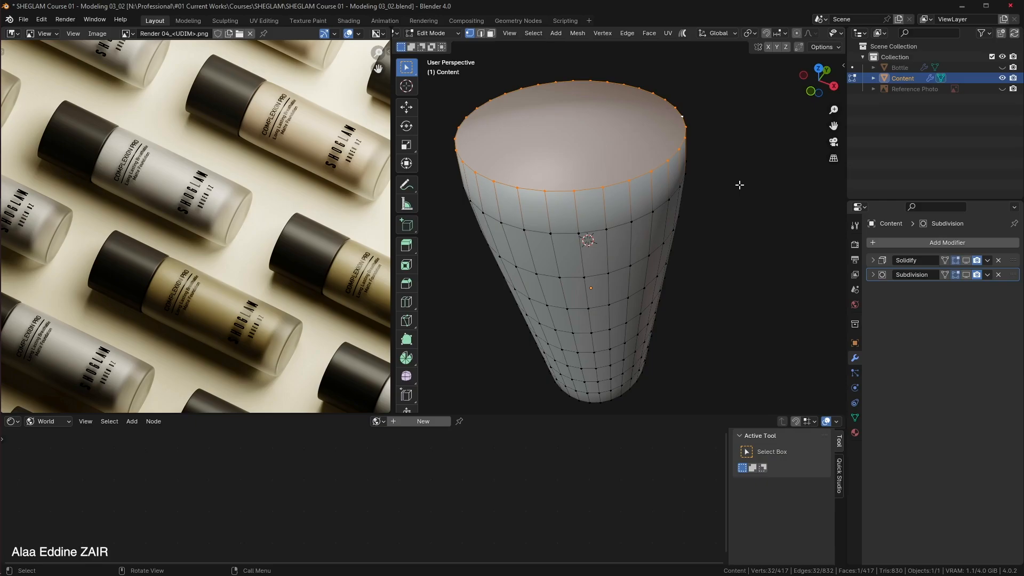
# Inset Content's top face three times to form concentric rings toward its centre.
pyautogui.press('i')
pyautogui.click(710, 178)
pyautogui.press('i')
pyautogui.click(687, 169)
pyautogui.press('i')
pyautogui.click(652, 162)
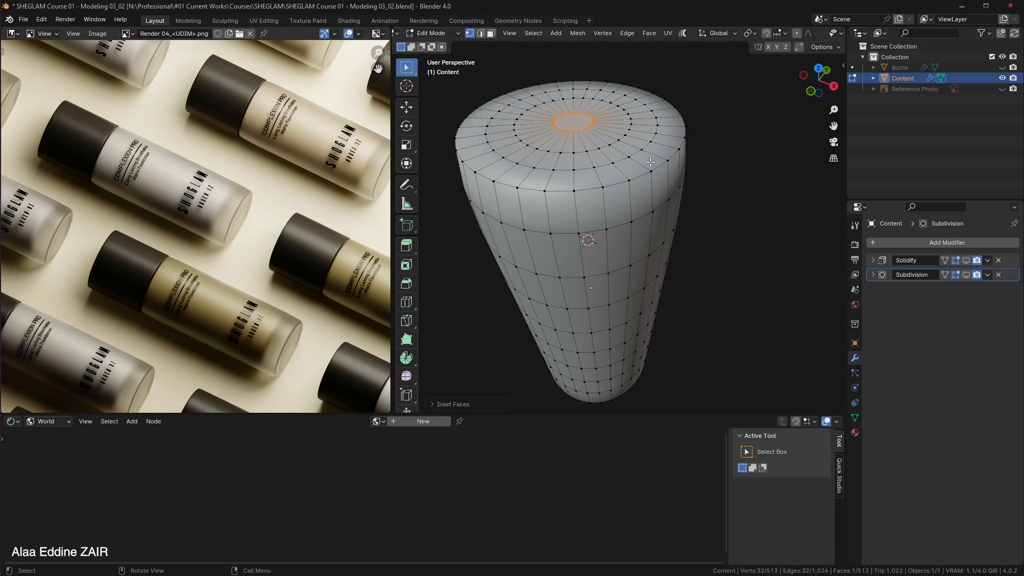
# Scale the innermost top ring to 0, merge its vertices by distance and return to Object Mode.
pyautogui.press('s')
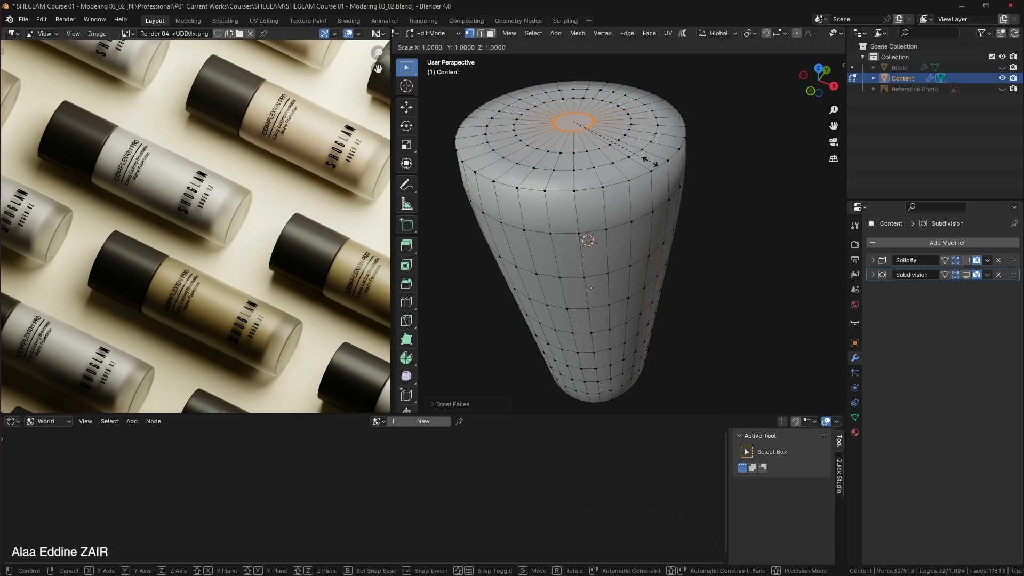
pyautogui.press('0')
pyautogui.press('Return')
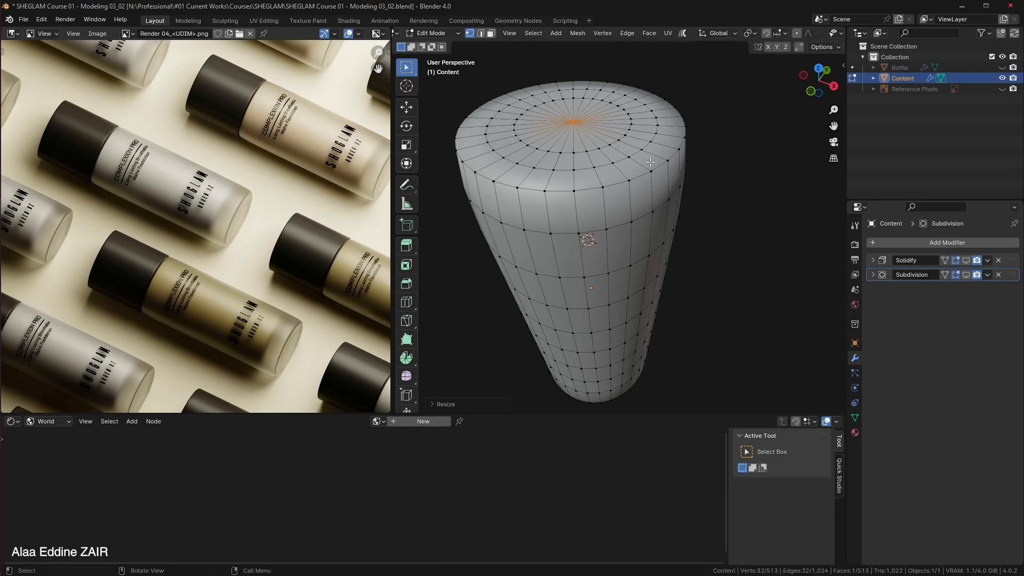
pyautogui.press('m')
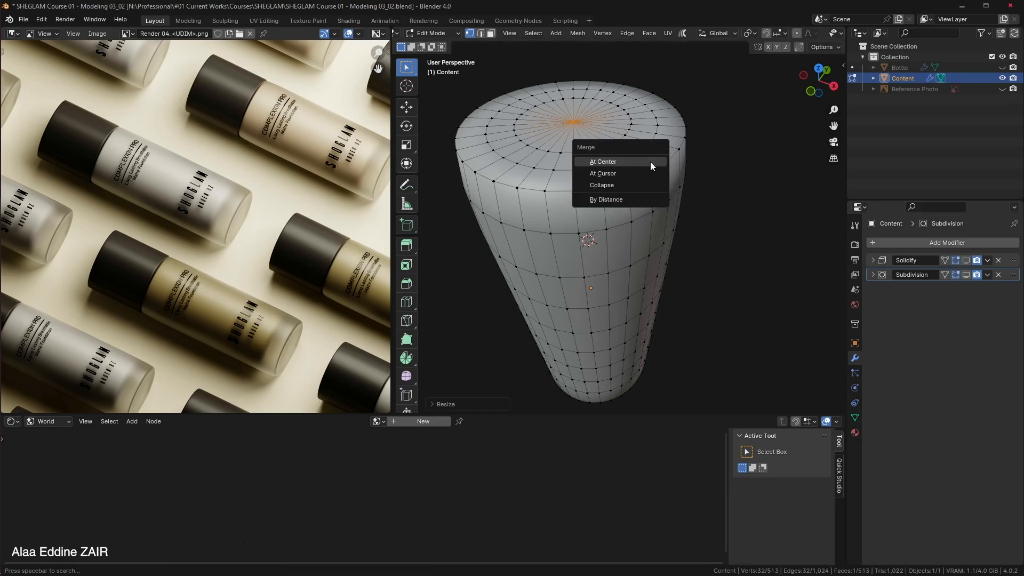
pyautogui.click(648, 203)
pyautogui.moveTo(647, 203); pyautogui.dragTo(654, 226, button='middle')
pyautogui.scroll(-5, 670, 152)
pyautogui.press('Tab')
pyautogui.scroll(5, 654, 226)
pyautogui.press('Tab')
pyautogui.press('Tab')
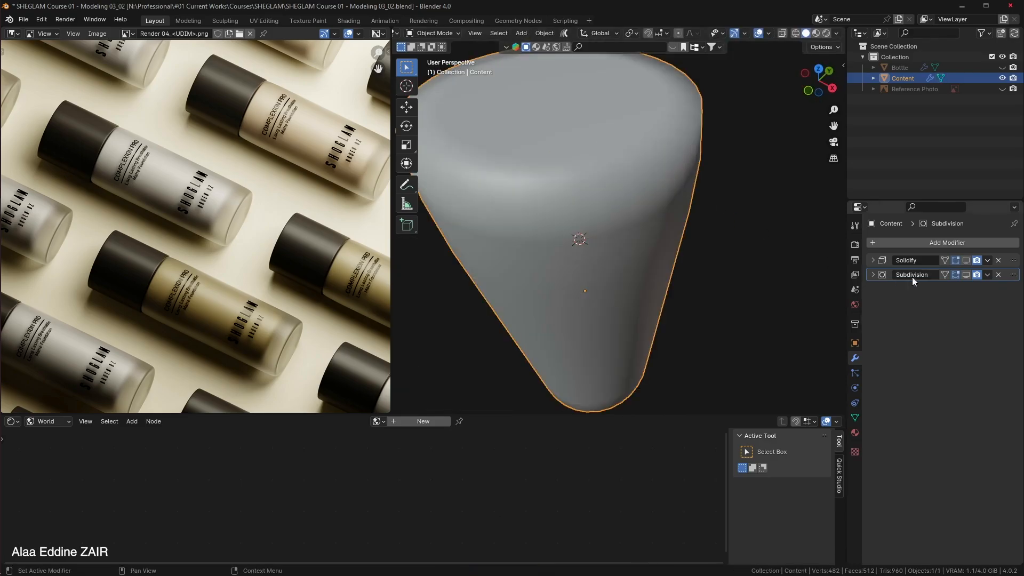
# Enable Content's Subdivision modifier in the viewport and disable its Solidify modifier for Edit Mode, viewport and render.
pyautogui.click(966, 274)
pyautogui.click(966, 263)
pyautogui.click(966, 263)
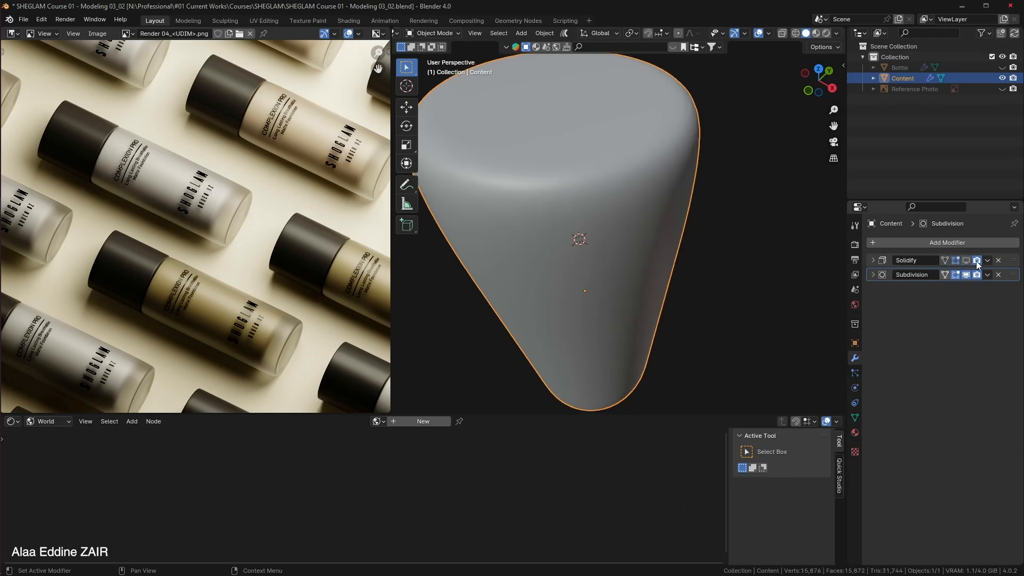
pyautogui.click(977, 261)
pyautogui.click(955, 260)
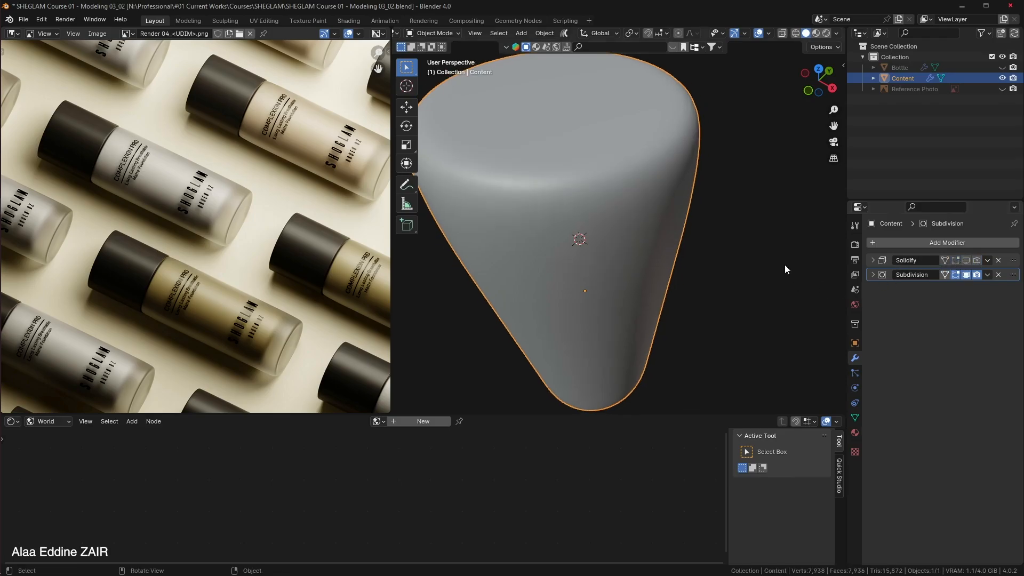
# Unhide Bottle and display both objects in front view with X-Ray enabled in solid shading, focused on the bottle's base.
pyautogui.moveTo(690, 203); pyautogui.dragTo(710, 162, button='middle')
pyautogui.scroll(-3, 697, 189)
pyautogui.click(703, 213)
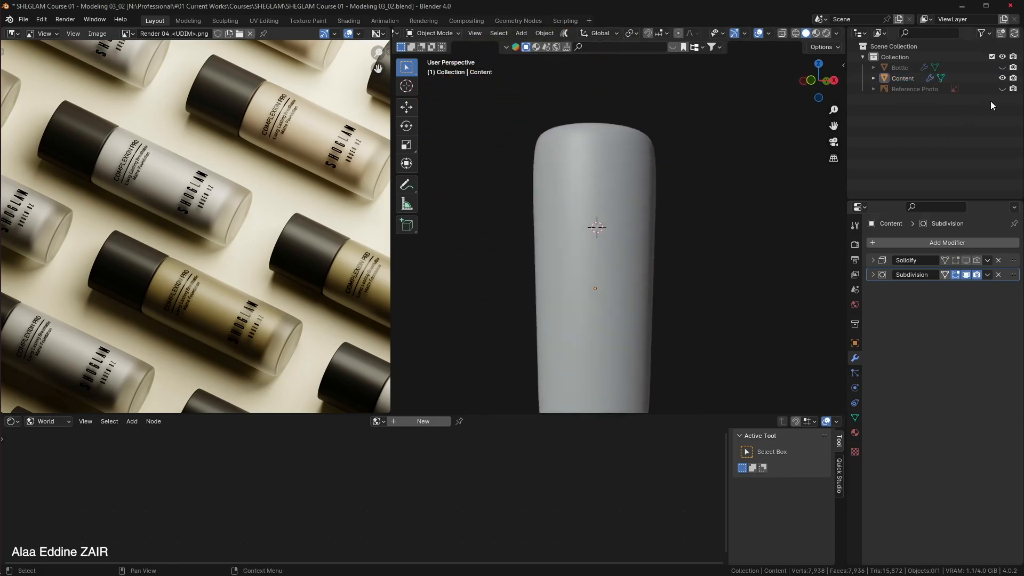
pyautogui.click(1002, 67)
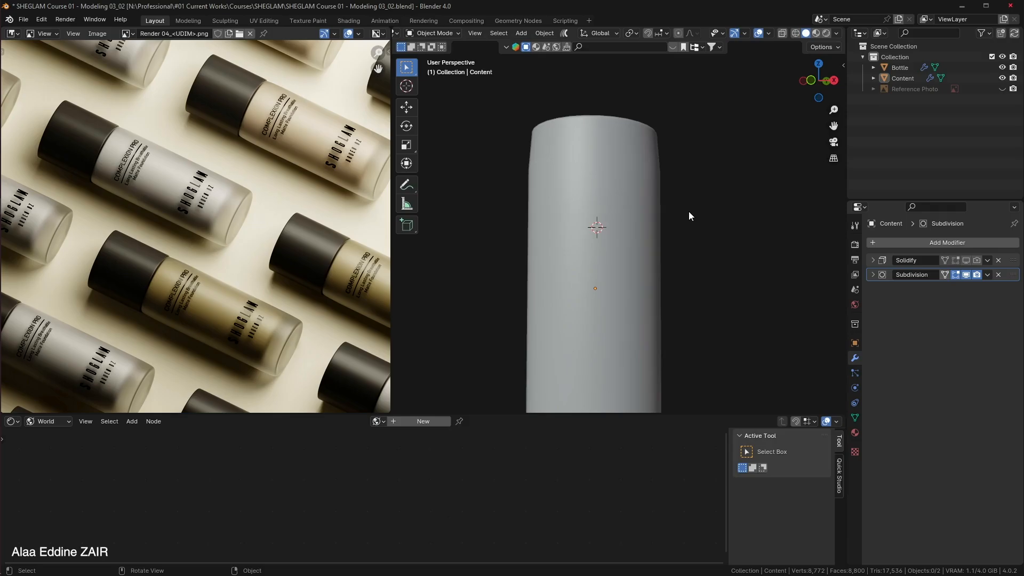
pyautogui.press('KP_1')
pyautogui.scroll(-1, 690, 211)
pyautogui.keyDown('shift'); pyautogui.moveTo(689, 211); pyautogui.dragTo(689, 177, button='middle'); pyautogui.keyUp('shift')
pyautogui.click(838, 34)
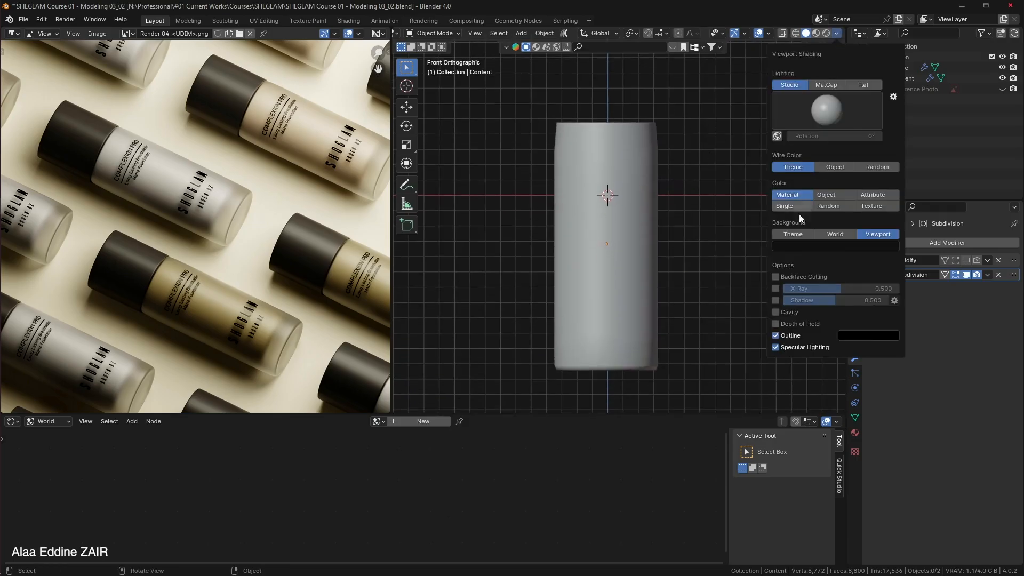
pyautogui.click(776, 286)
pyautogui.scroll(3, 700, 247)
pyautogui.keyDown('shift'); pyautogui.moveTo(700, 248); pyautogui.dragTo(695, 194, button='middle'); pyautogui.keyUp('shift')
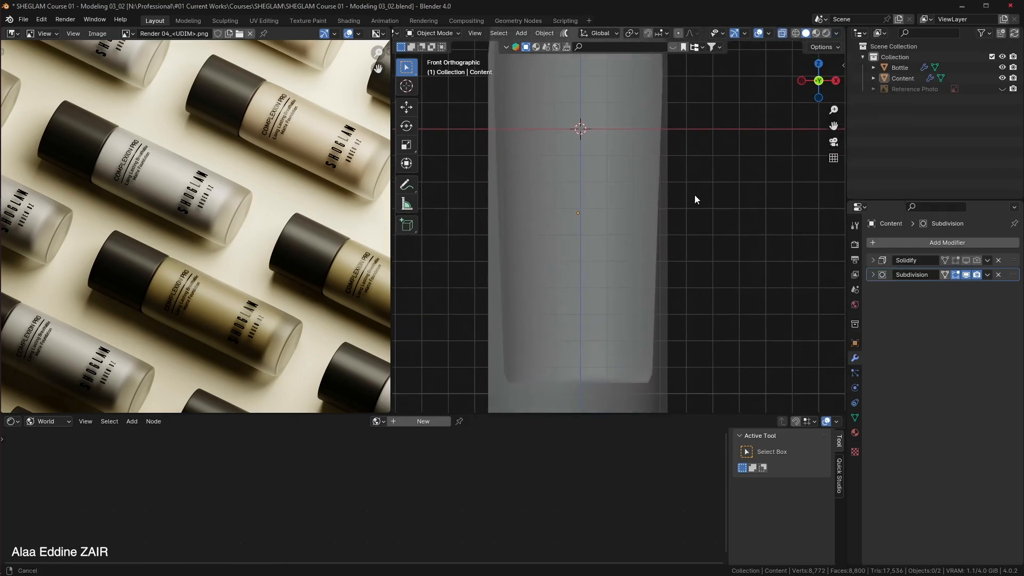
pyautogui.scroll(2, 696, 194)
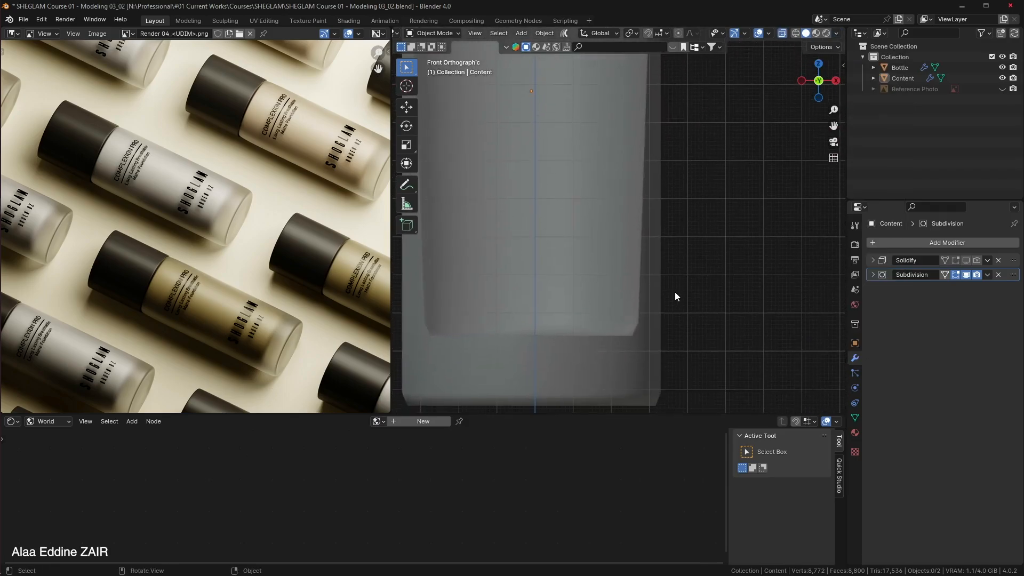
# Enable Bottle's Solidify and Subdivision modifiers in the viewport, and select Content at its lower corner.
pyautogui.click(661, 298)
pyautogui.click(969, 261)
pyautogui.click(965, 275)
pyautogui.click(608, 272)
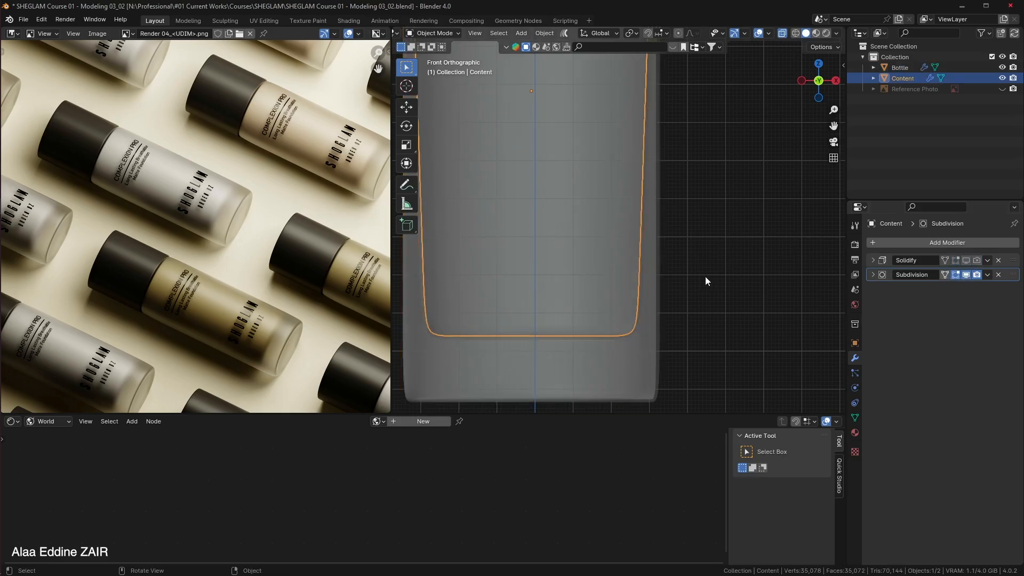
pyautogui.scroll(4, 738, 285)
pyautogui.scroll(-1, 723, 139)
pyautogui.scroll(2, 693, 203)
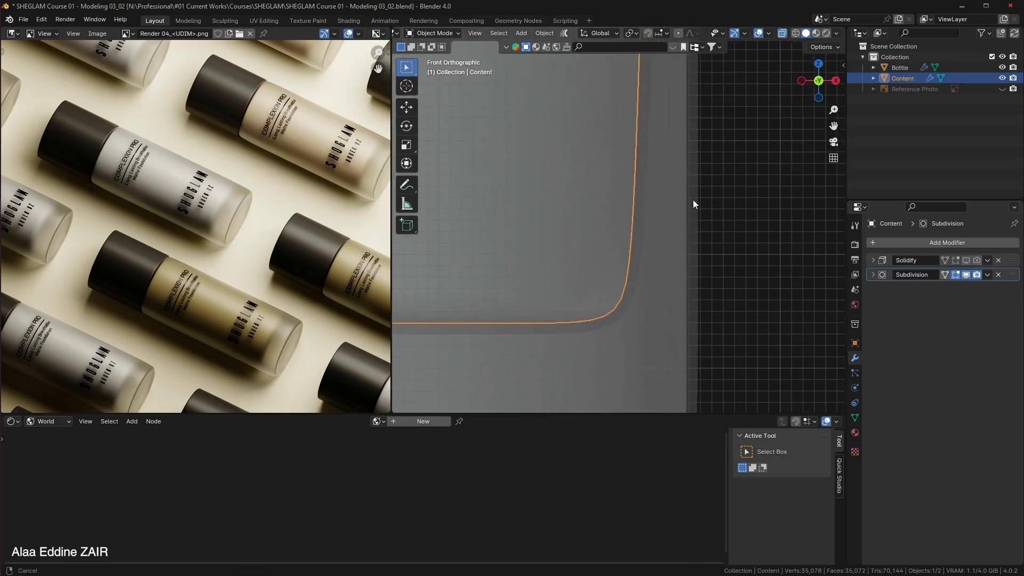
pyautogui.press('s')
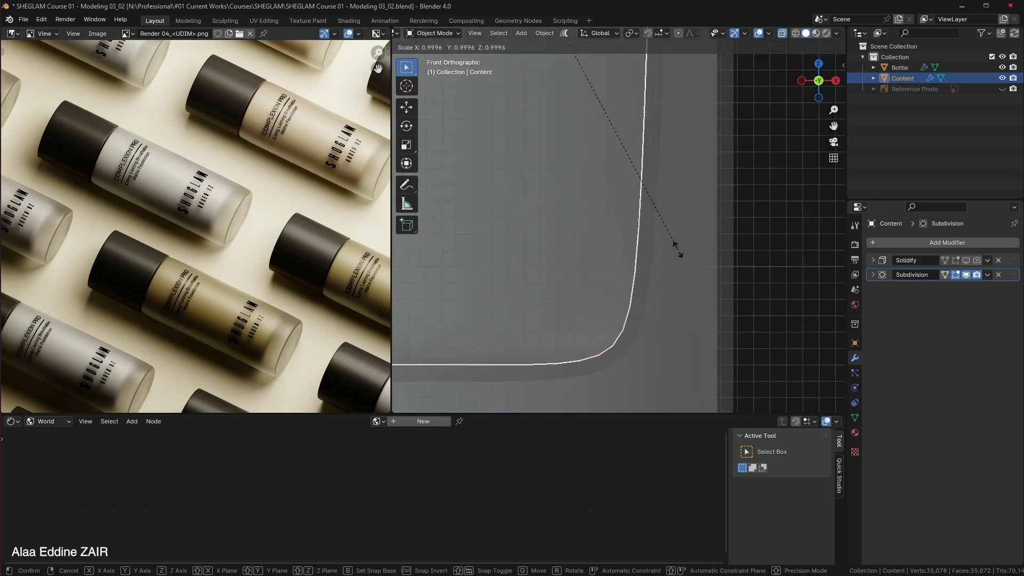
pyautogui.rightClick(676, 247)
pyautogui.press('s')
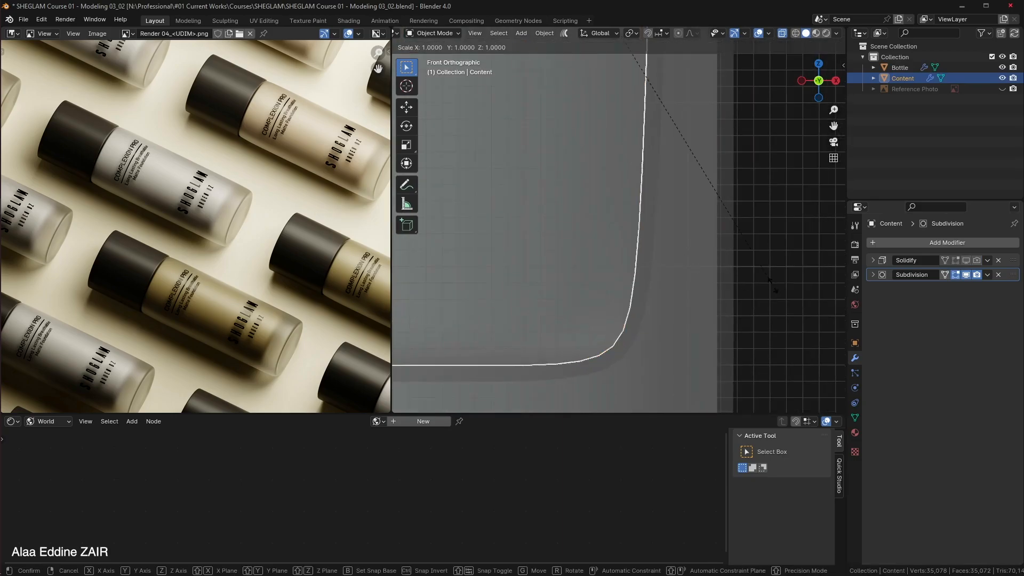
pyautogui.rightClick(772, 283)
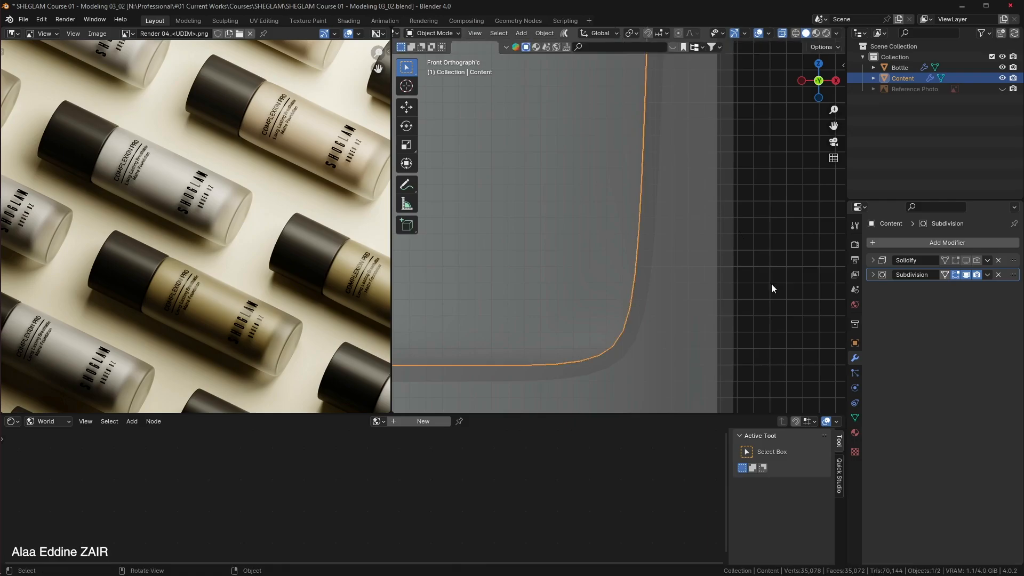
pyautogui.press('s')
pyautogui.rightClick(777, 300)
# Scale the Content object down very slightly to leave clearance from Bottle's inner wall.
pyautogui.press('s')
pyautogui.click(777, 299)
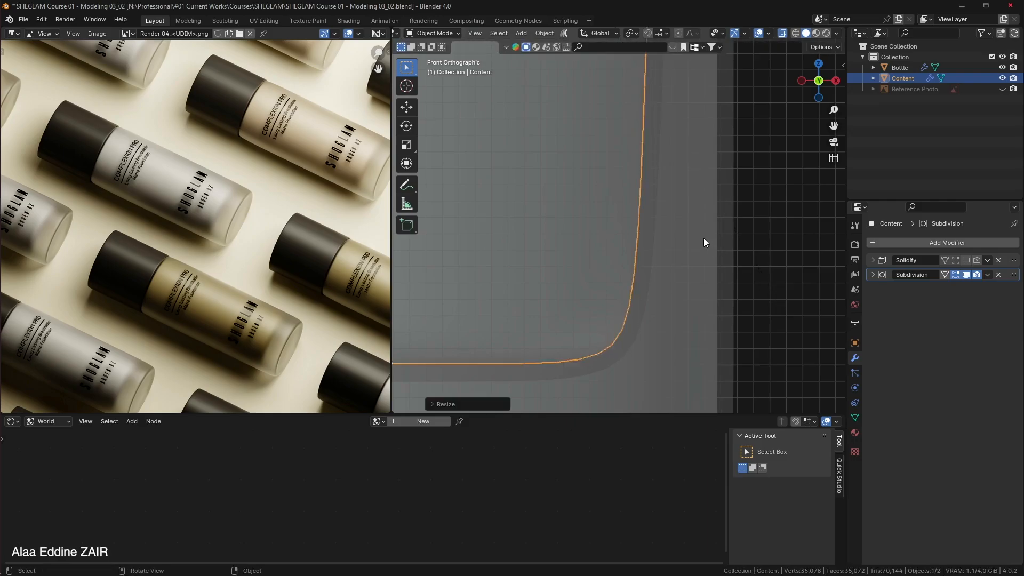
pyautogui.scroll(-5, 712, 198)
pyautogui.click(719, 163)
pyautogui.moveTo(718, 155); pyautogui.dragTo(715, 223, button='middle')
pyautogui.scroll(-3, 715, 223)
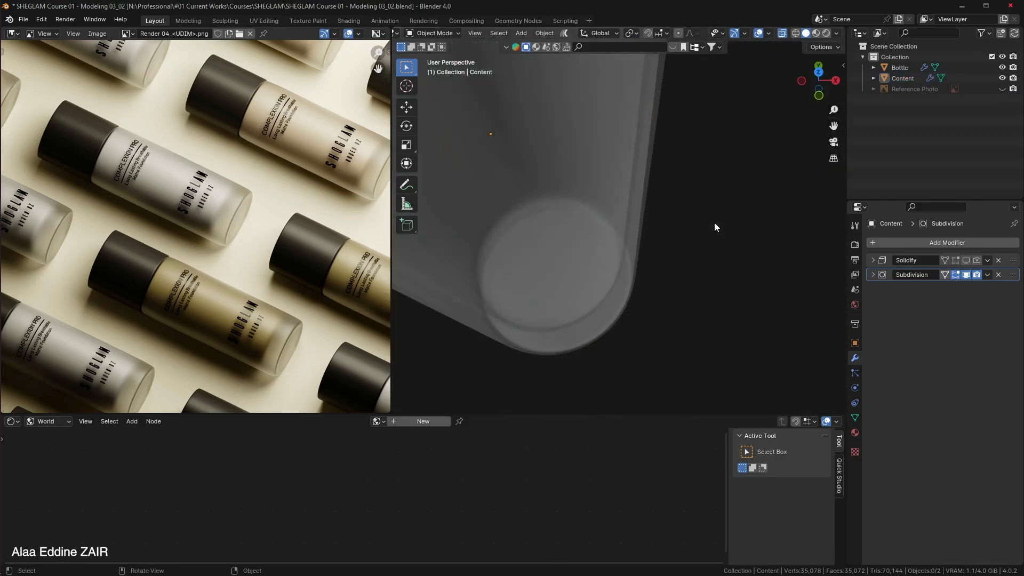
# Compare Content with Bottle's inner wall in front wireframe view and fine-tune the Content object's scale.
pyautogui.press('z')
pyautogui.click(668, 222)
pyautogui.press('KP_1')
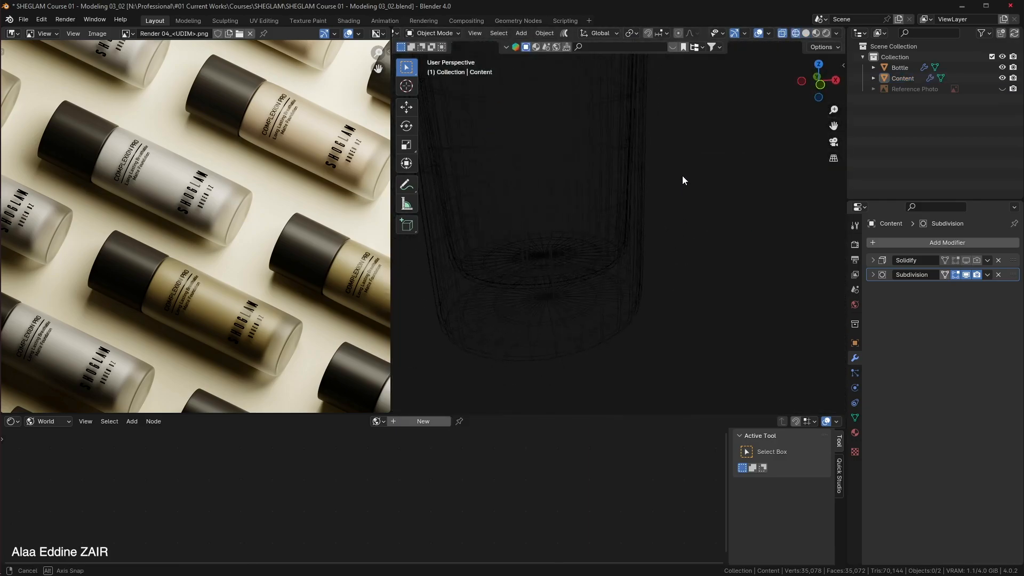
pyautogui.press('a')
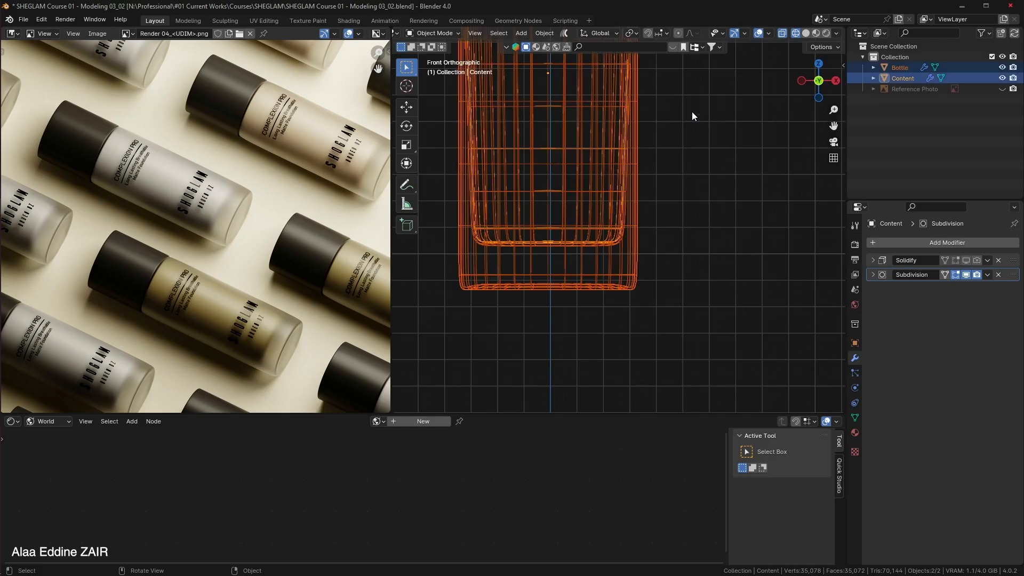
pyautogui.scroll(5, 677, 165)
pyautogui.click(904, 76)
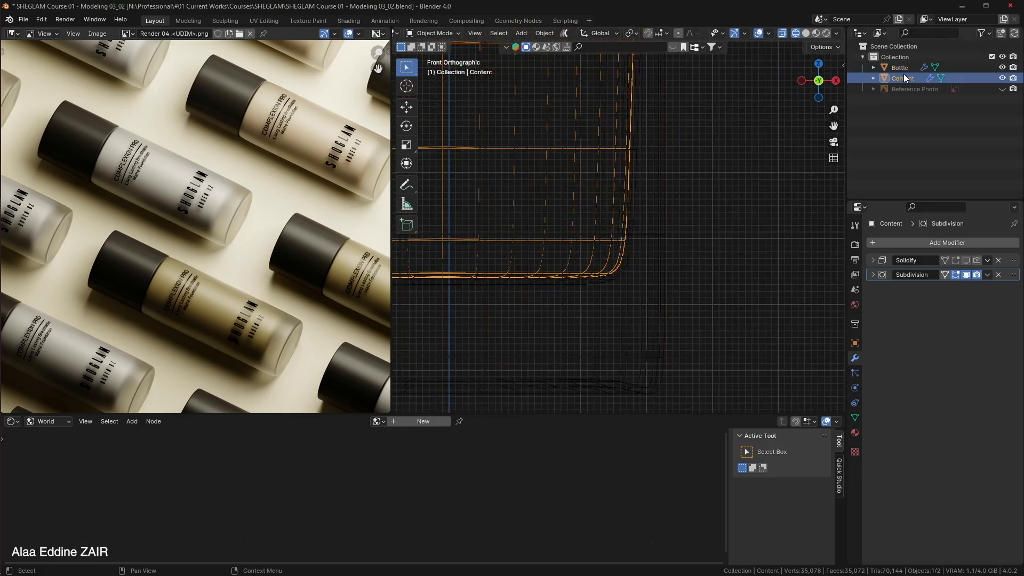
pyautogui.click(903, 68)
pyautogui.scroll(4, 739, 174)
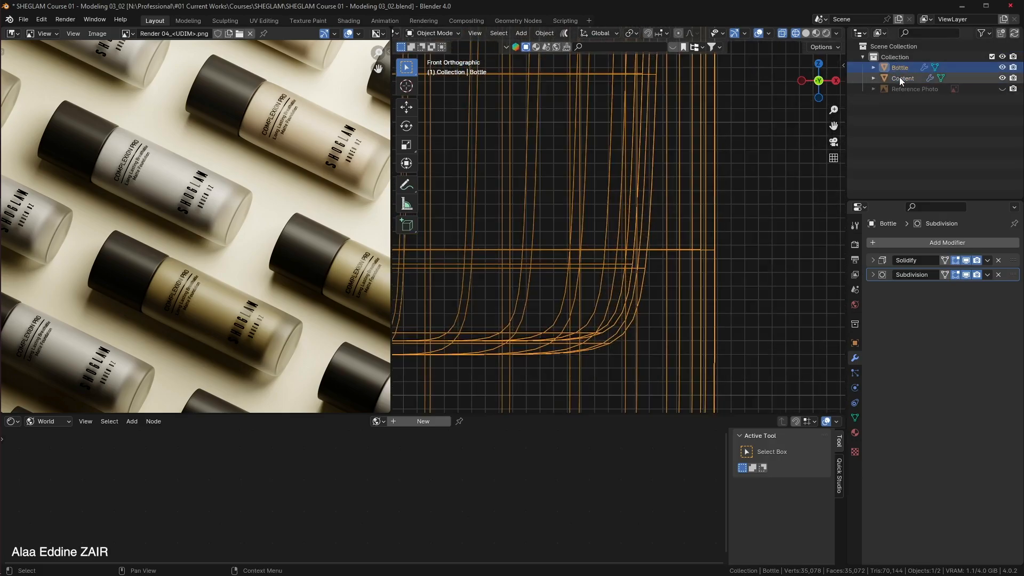
pyautogui.click(900, 77)
pyautogui.press('s')
pyautogui.click(726, 177)
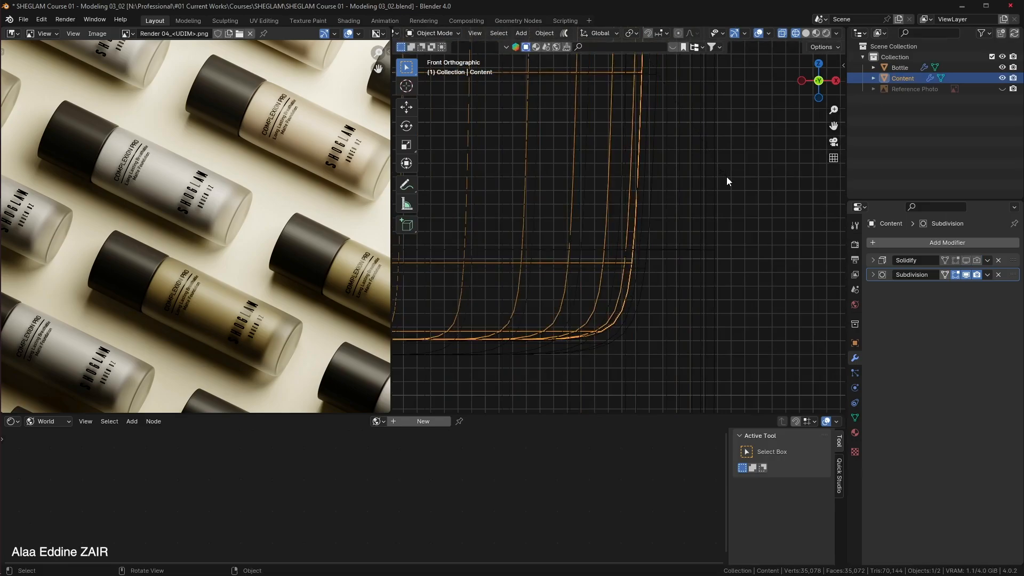
# Switch the viewport from wireframe to solid shading and turn X-Ray off.
pyautogui.scroll(-3, 726, 177)
pyautogui.keyDown('shift'); pyautogui.moveTo(726, 177); pyautogui.dragTo(763, 254, button='middle'); pyautogui.keyUp('shift')
pyautogui.click(764, 161)
pyautogui.moveTo(764, 161)
pyautogui.mouseDown(button='middle')
pyautogui.moveTo(754, 203)
pyautogui.moveTo(725, 201)
pyautogui.moveTo(729, 219)
pyautogui.mouseUp(button='middle')
pyautogui.press('z')
pyautogui.press('6')
pyautogui.click(836, 33)
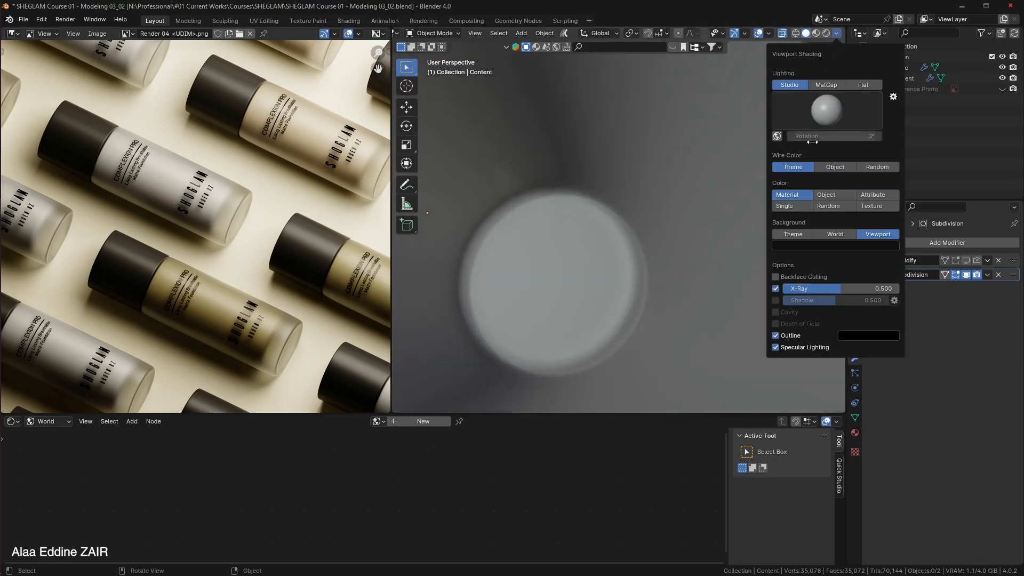
pyautogui.click(777, 288)
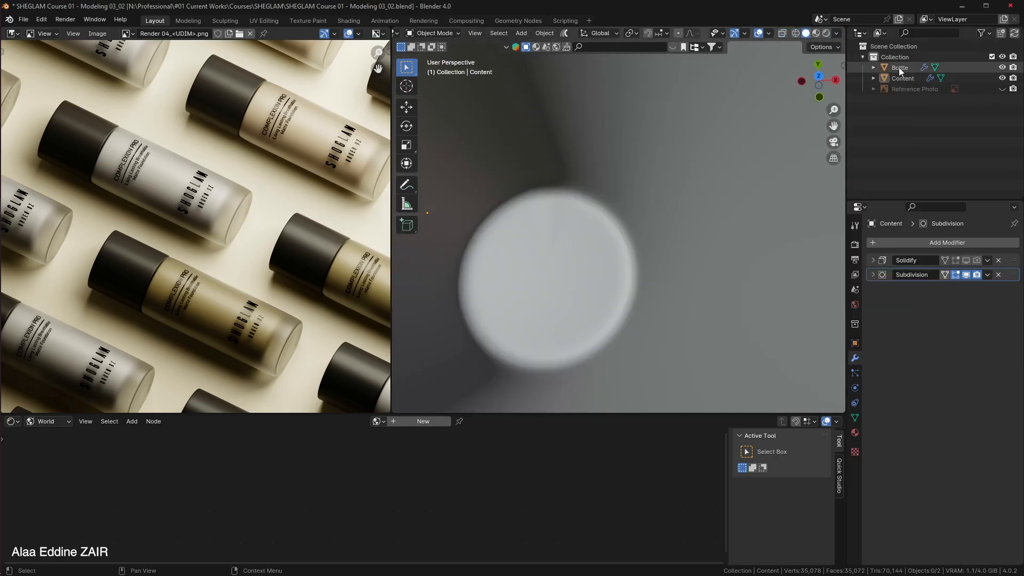
# Scale the Content object slightly and check its fit inside the Bottle in solid view.
pyautogui.click(898, 77)
pyautogui.press('s')
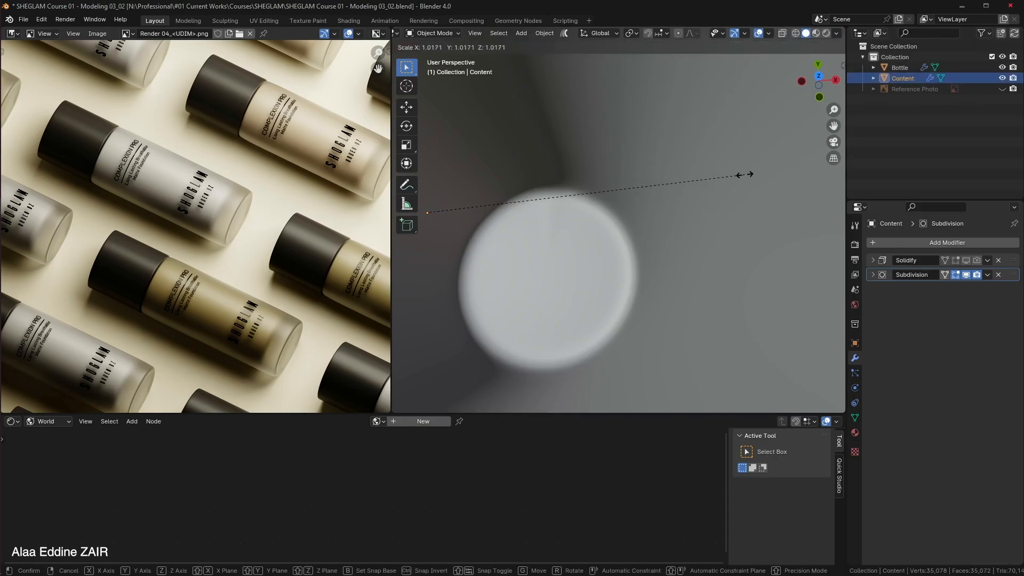
pyautogui.click(737, 184)
pyautogui.scroll(-5, 737, 185)
pyautogui.moveTo(737, 184); pyautogui.dragTo(789, 98, button='middle')
pyautogui.click(720, 201)
pyautogui.scroll(-3, 792, 229)
pyautogui.moveTo(768, 164); pyautogui.dragTo(763, 213, button='middle')
pyautogui.scroll(-3, 767, 159)
pyautogui.scroll(2, 763, 213)
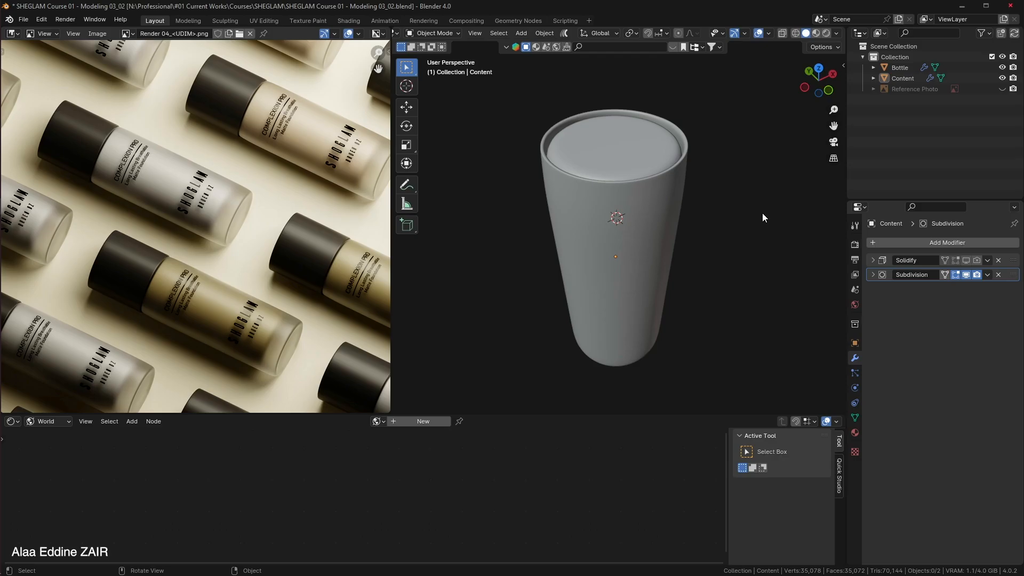
# Save an incremental version of the file as Modeling 03_03 and enter Edit Mode on Bottle.
pyautogui.hotkey('ctrl', 'alt', 's')
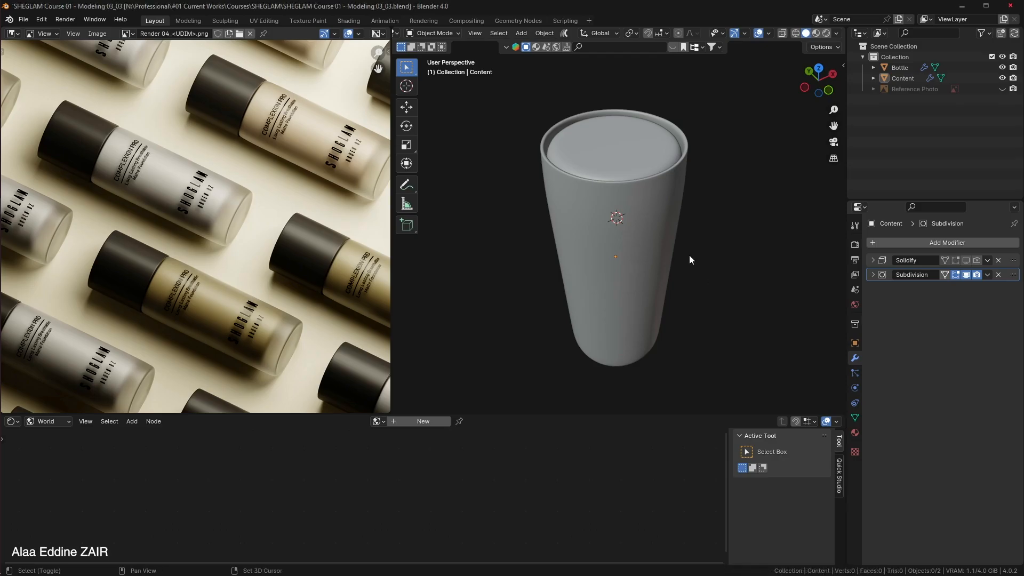
pyautogui.keyDown('shift'); pyautogui.moveTo(688, 257); pyautogui.dragTo(650, 302, button='middle'); pyautogui.keyUp('shift')
pyautogui.scroll(3, 648, 297)
pyautogui.click(652, 239)
pyautogui.scroll(2, 651, 238)
pyautogui.press('Tab')
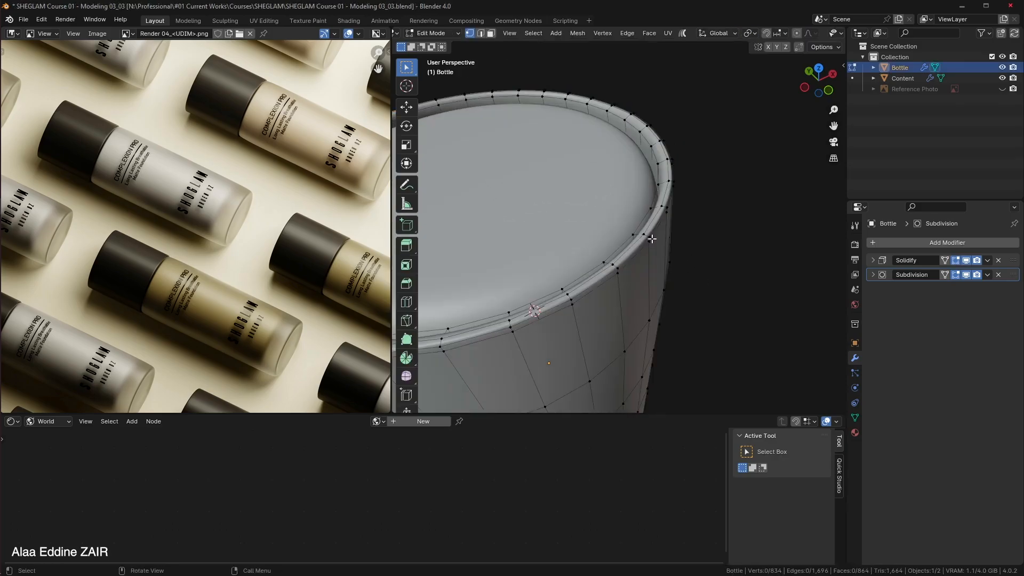
# Duplicate the outer edge loop of Bottle's top rim in place and separate the copy into its own object.
pyautogui.scroll(2, 680, 235)
pyautogui.scroll(2, 736, 234)
pyautogui.scroll(-2, 736, 232)
pyautogui.moveTo(736, 232); pyautogui.dragTo(693, 261, button='middle')
pyautogui.scroll(-3, 728, 238)
pyautogui.scroll(4, 697, 258)
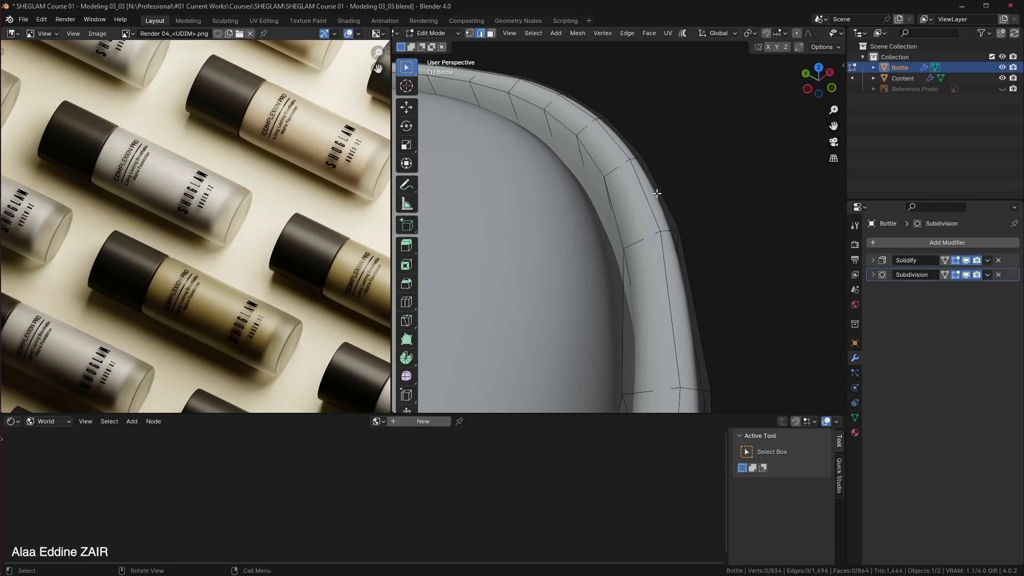
pyautogui.keyDown('alt'); pyautogui.click(629, 138); pyautogui.keyUp('alt')
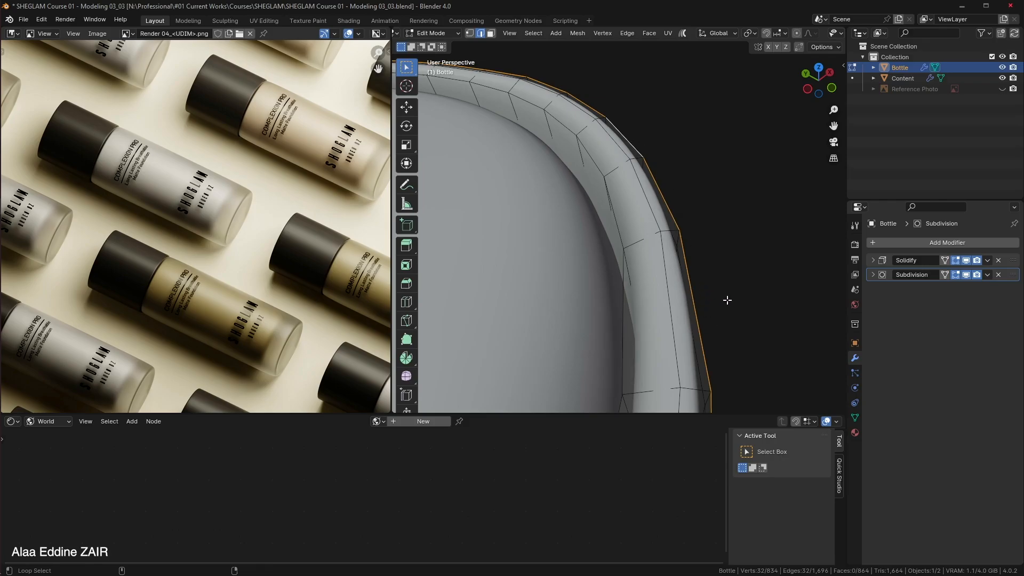
pyautogui.scroll(-3, 728, 300)
pyautogui.moveTo(727, 299)
pyautogui.mouseDown(button='middle')
pyautogui.moveTo(686, 254)
pyautogui.moveTo(715, 287)
pyautogui.mouseUp(button='middle')
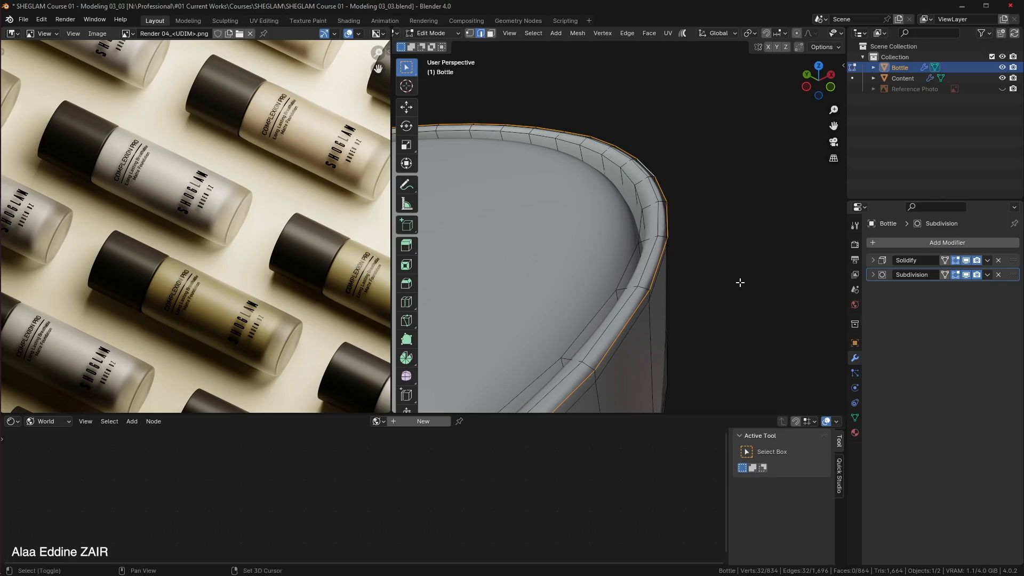
pyautogui.hotkey('shift', 'd')
pyautogui.rightClick(732, 258)
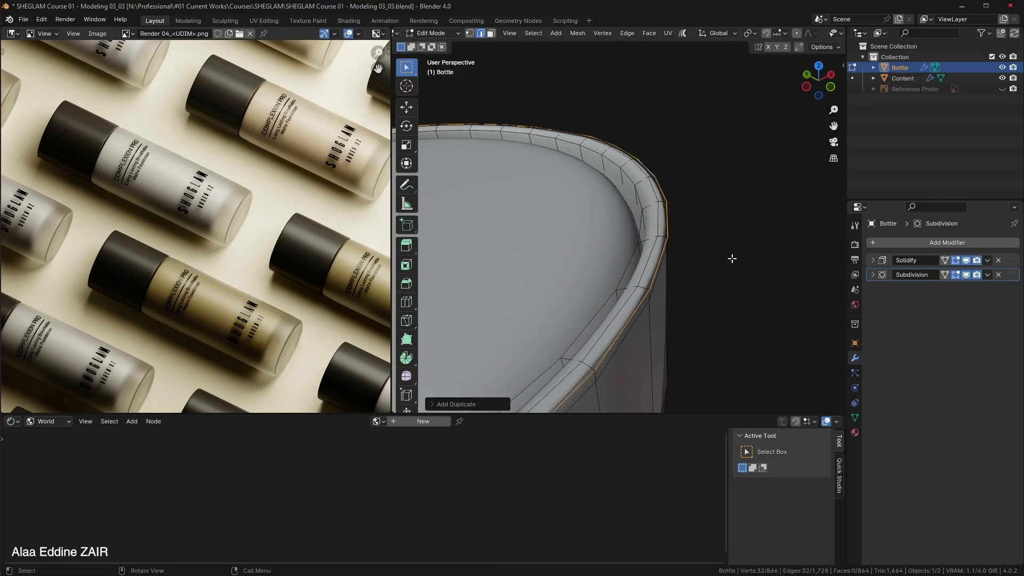
pyautogui.press('p')
pyautogui.click(732, 258)
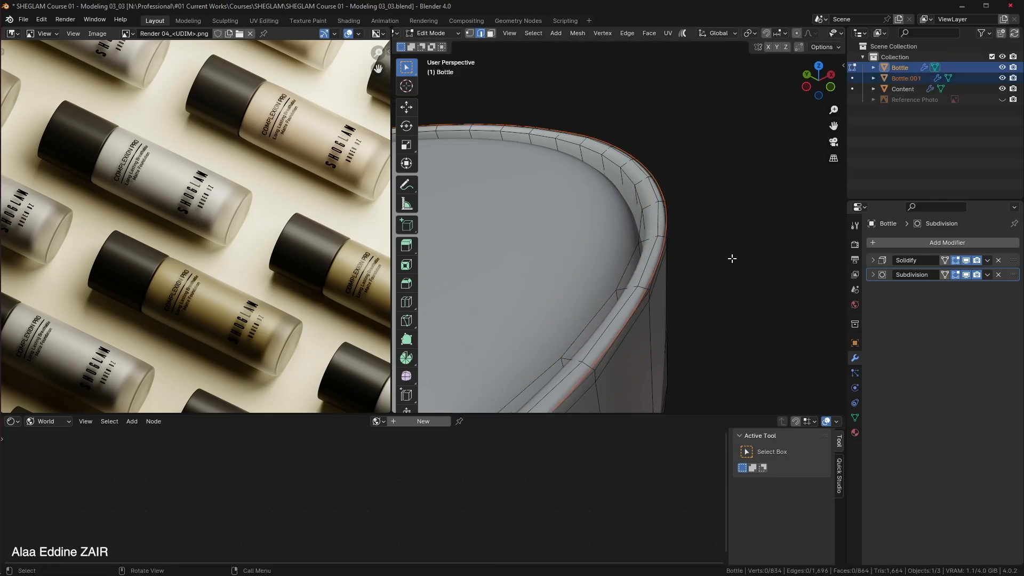
# Edit the separated rim loop Bottle.001 and extrude it upward along Z to form the cap's side wall.
pyautogui.press('Tab')
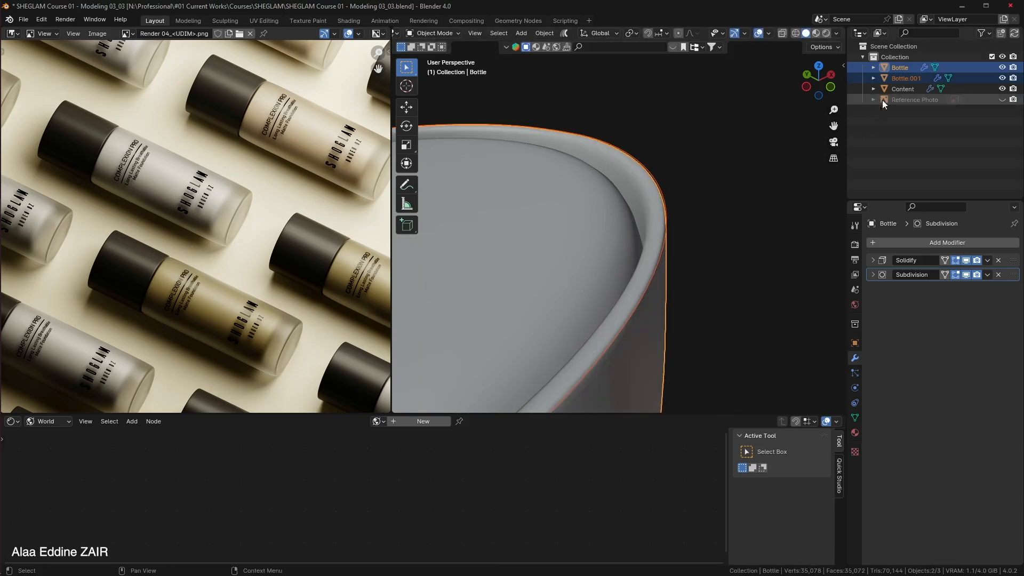
pyautogui.click(905, 80)
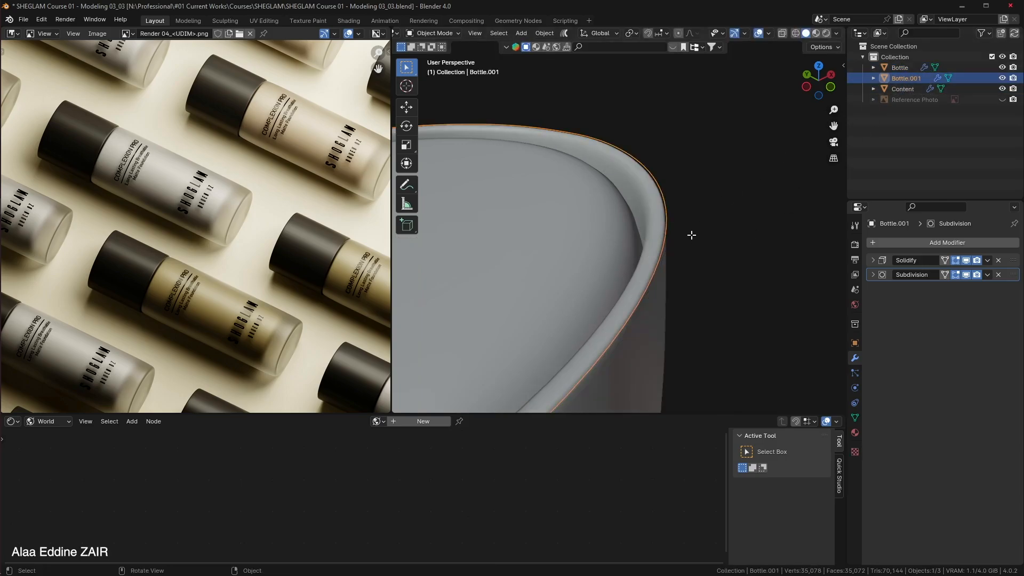
pyautogui.press('Tab')
pyautogui.scroll(-4, 718, 275)
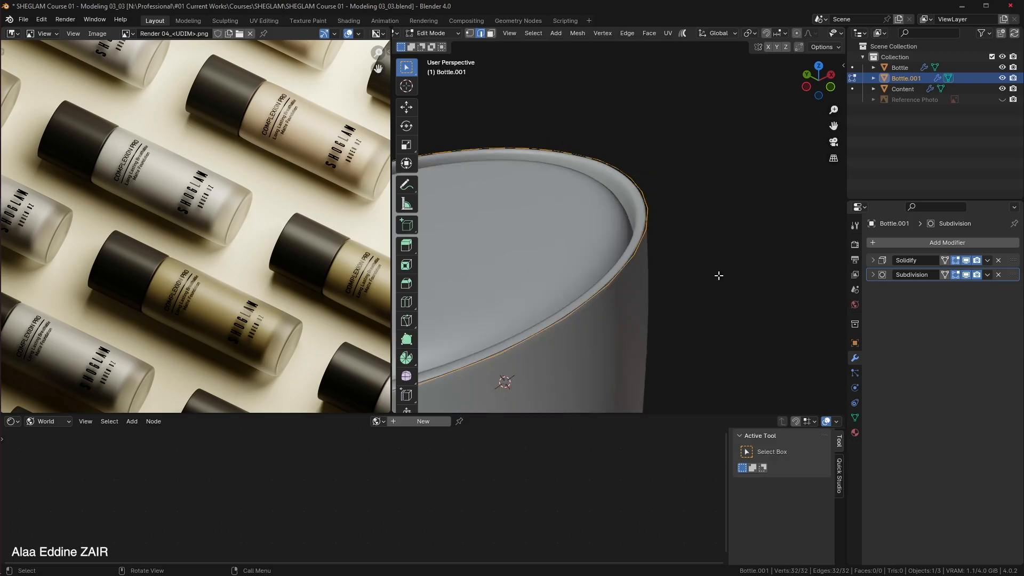
pyautogui.press('e')
pyautogui.press('z')
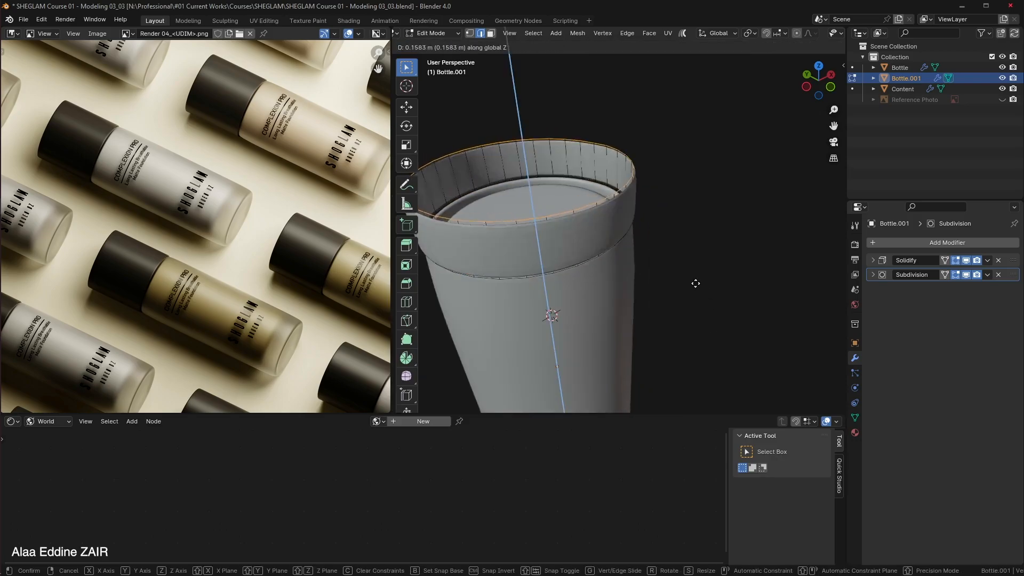
pyautogui.click(682, 199)
pyautogui.scroll(-3, 682, 199)
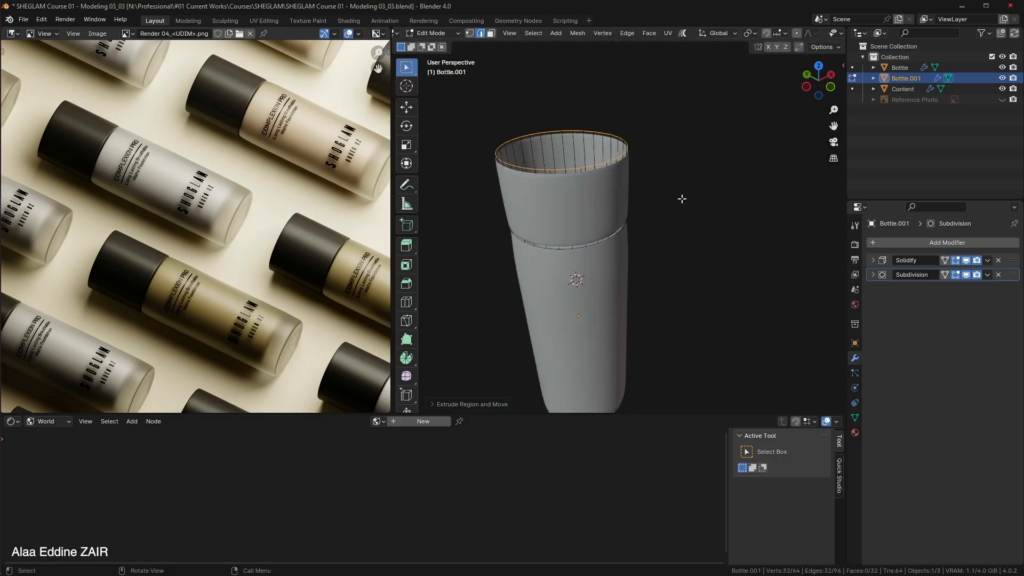
# Unhide Reference Photo in front view and raise the cap's top edge loop along Z toward the reference cap's top.
pyautogui.press('KP_1')
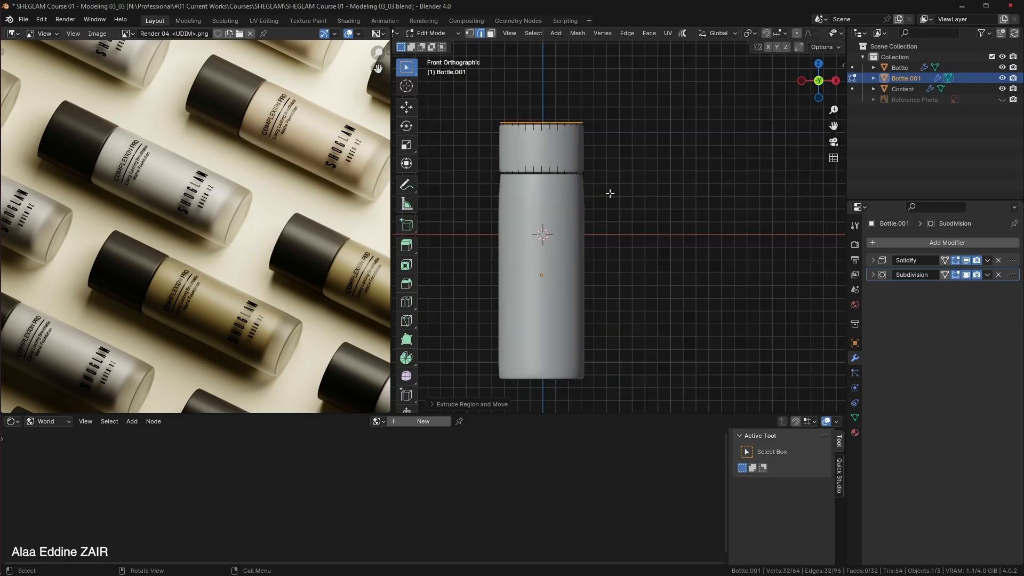
pyautogui.click(1002, 100)
pyautogui.scroll(3, 556, 143)
pyautogui.keyDown('shift'); pyautogui.moveTo(674, 172); pyautogui.dragTo(741, 270, button='middle'); pyautogui.keyUp('shift')
pyautogui.press('g')
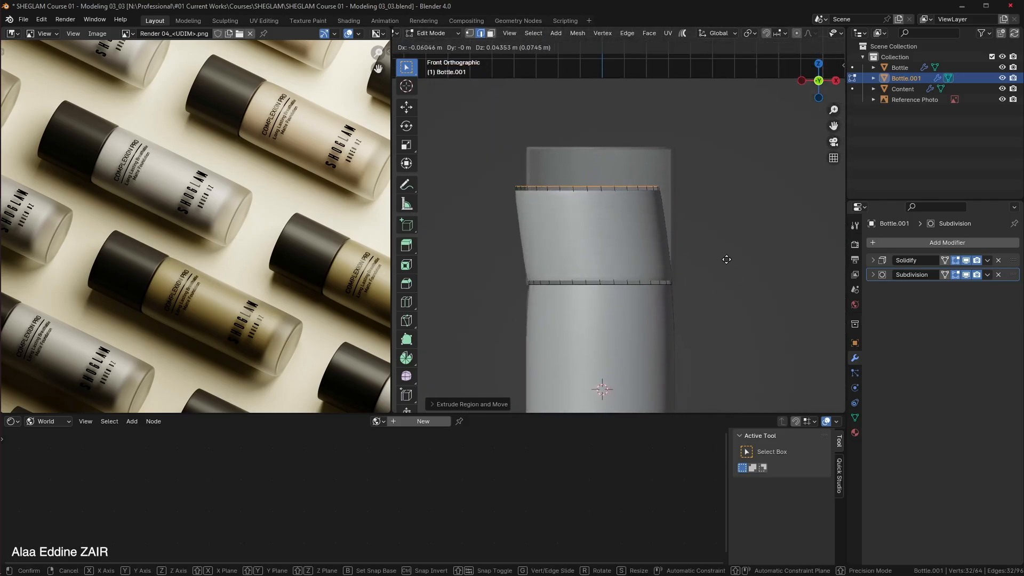
pyautogui.press('z')
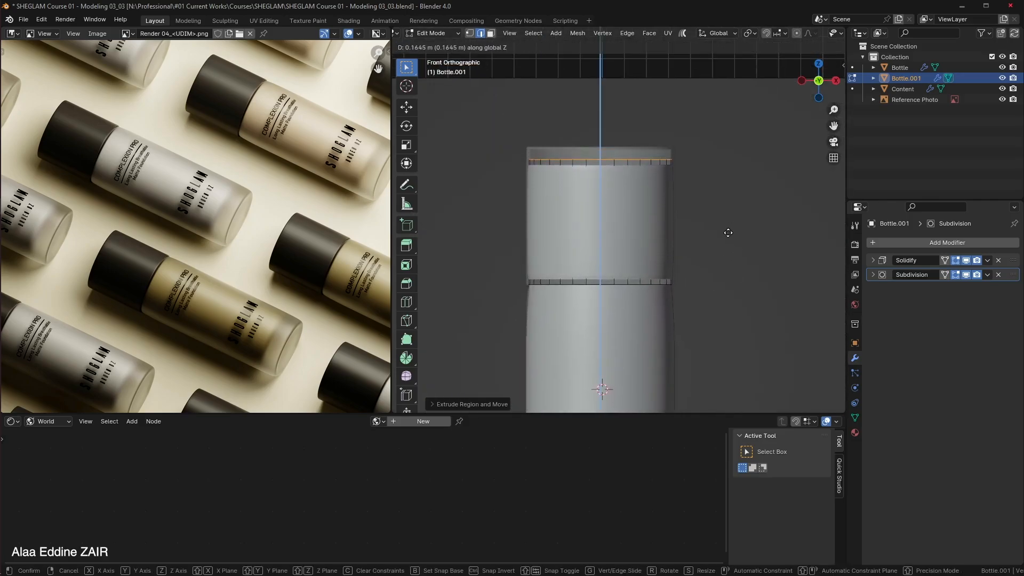
pyautogui.click(728, 223)
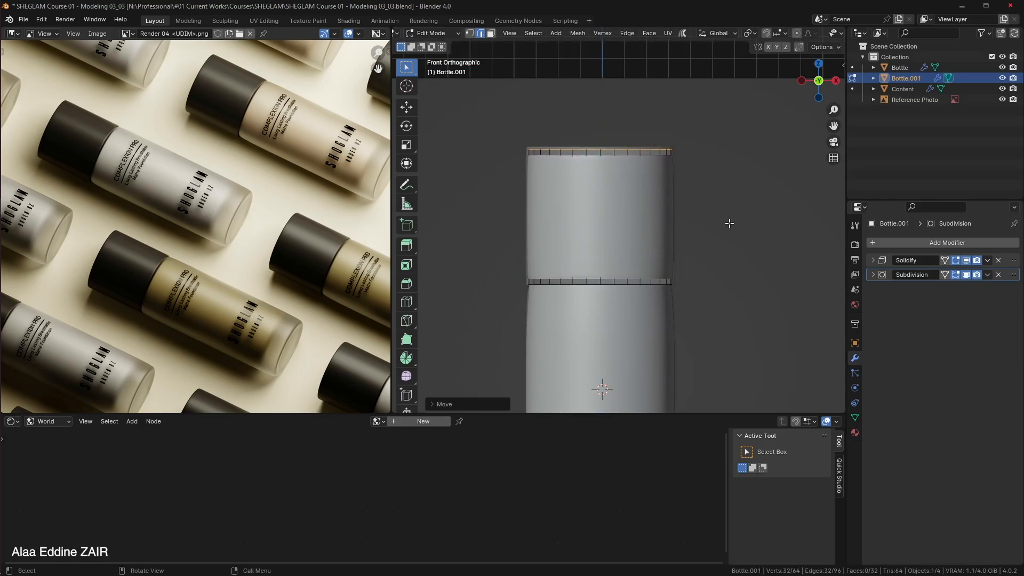
# Fine-tune the height of the cap's top edge loop along Z against the reference photo's upper edge.
pyautogui.scroll(6, 728, 220)
pyautogui.keyDown('shift'); pyautogui.moveTo(716, 175); pyautogui.dragTo(648, 339, button='middle'); pyautogui.keyUp('shift')
pyautogui.scroll(1, 715, 254)
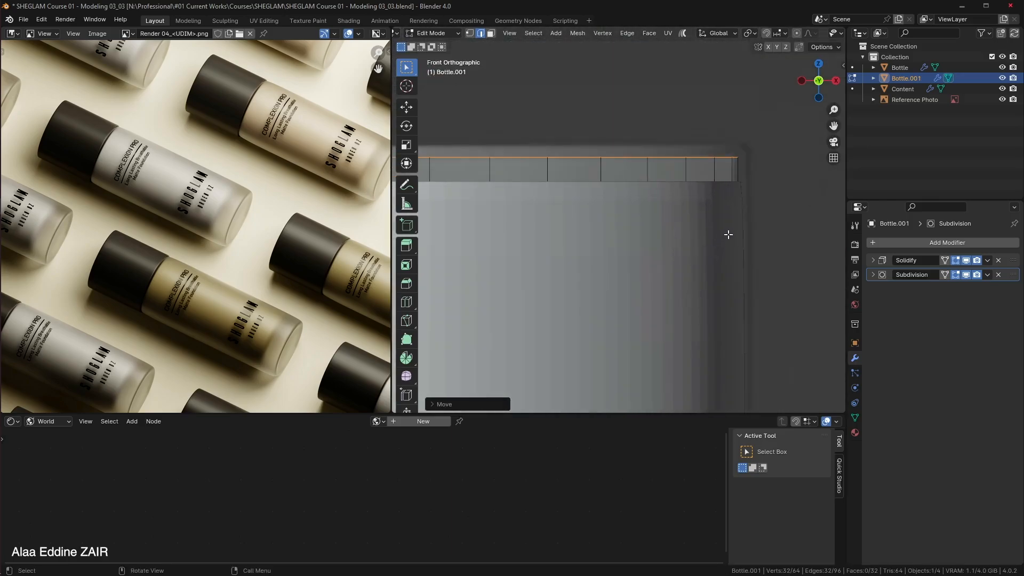
pyautogui.press('g')
pyautogui.press('z')
pyautogui.click(729, 232)
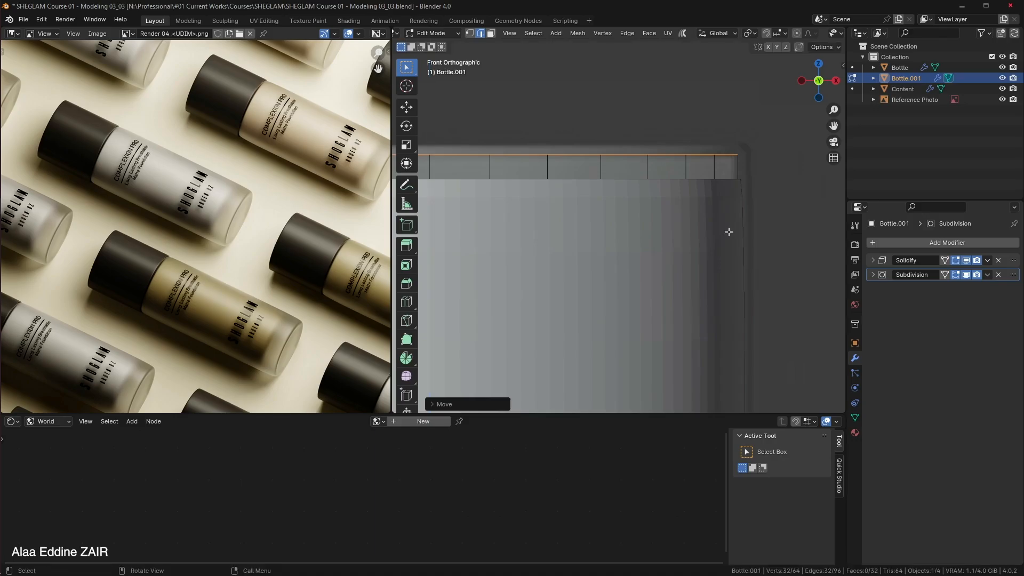
# Fill the cap's open top with a face and inset it close to the rim.
pyautogui.scroll(-3, 729, 232)
pyautogui.moveTo(727, 228); pyautogui.dragTo(703, 269, button='middle')
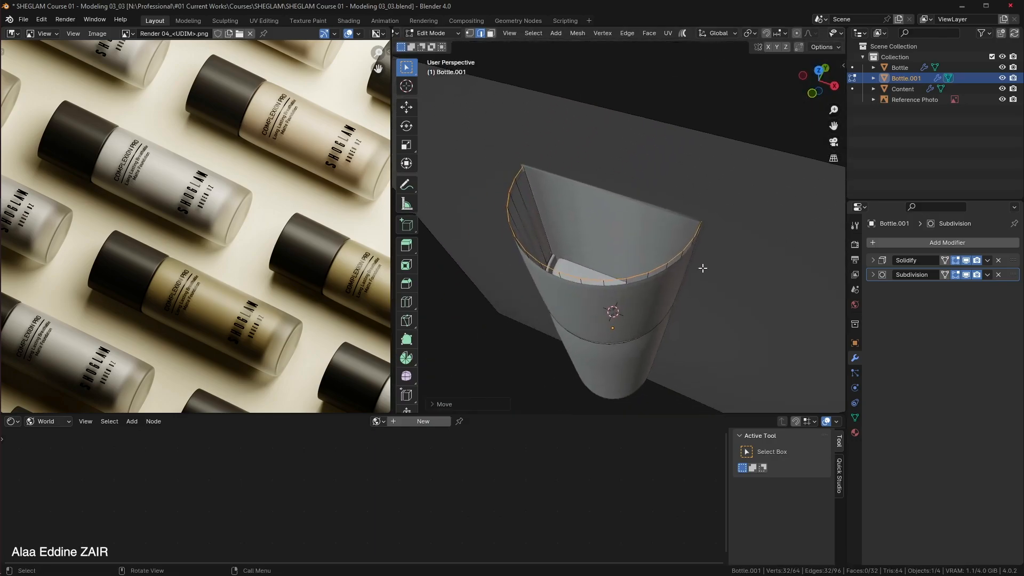
pyautogui.press('f')
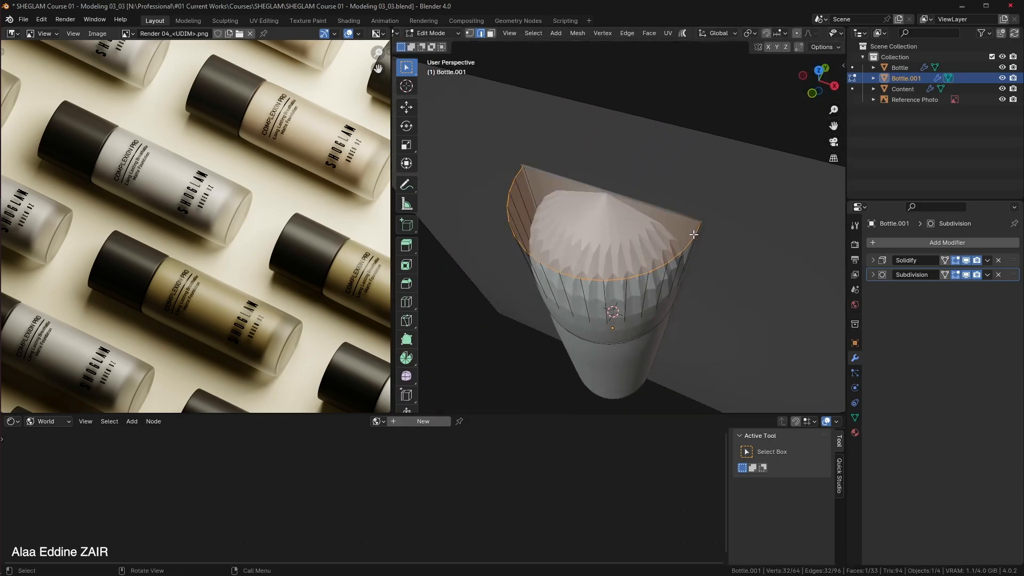
pyautogui.press('i')
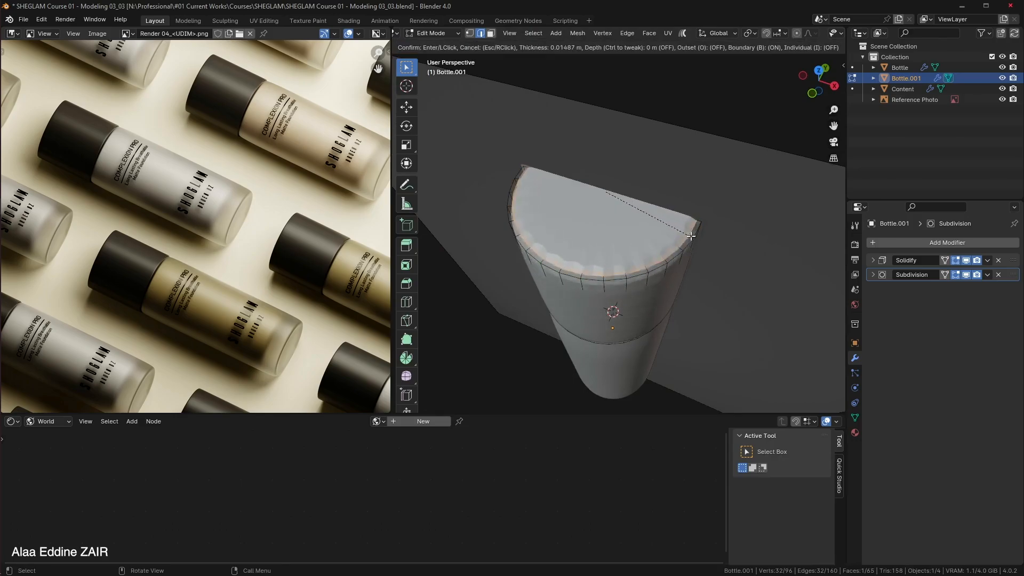
pyautogui.click(679, 233)
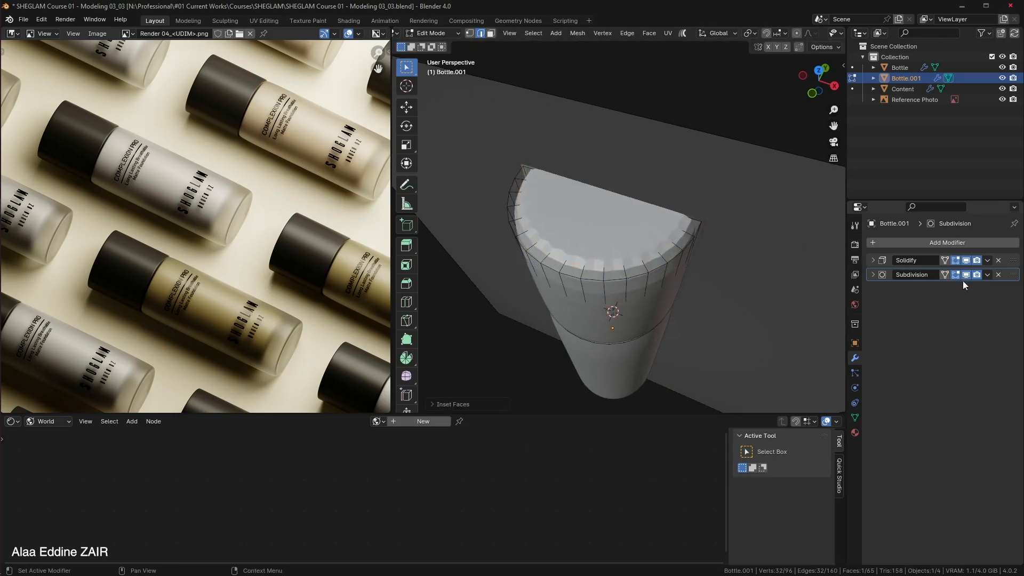
# Disable the cap's Subdivision and Solidify modifiers in the viewport and inset the top face twice more toward the centre.
pyautogui.click(967, 276)
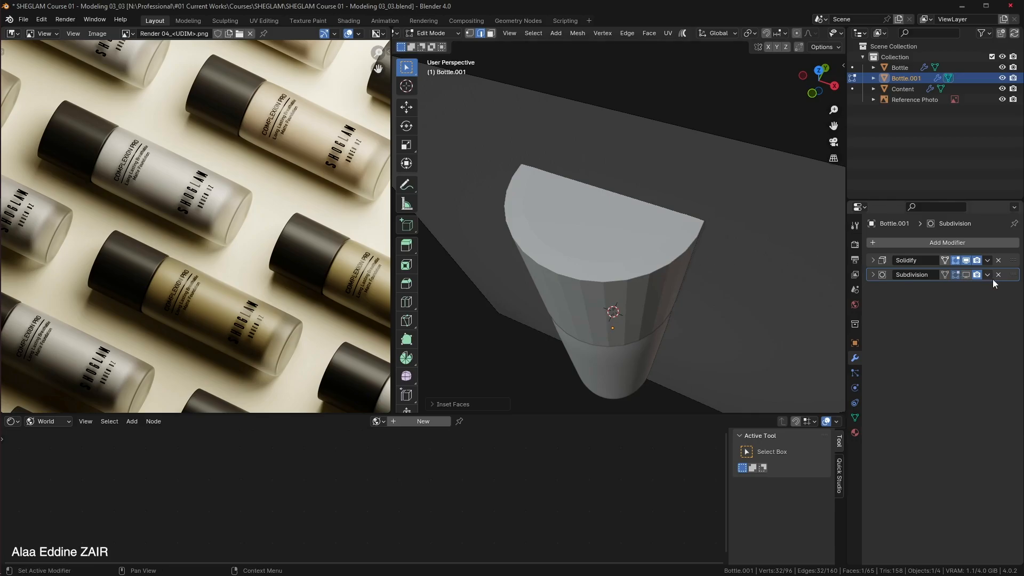
pyautogui.click(967, 260)
pyautogui.press('i')
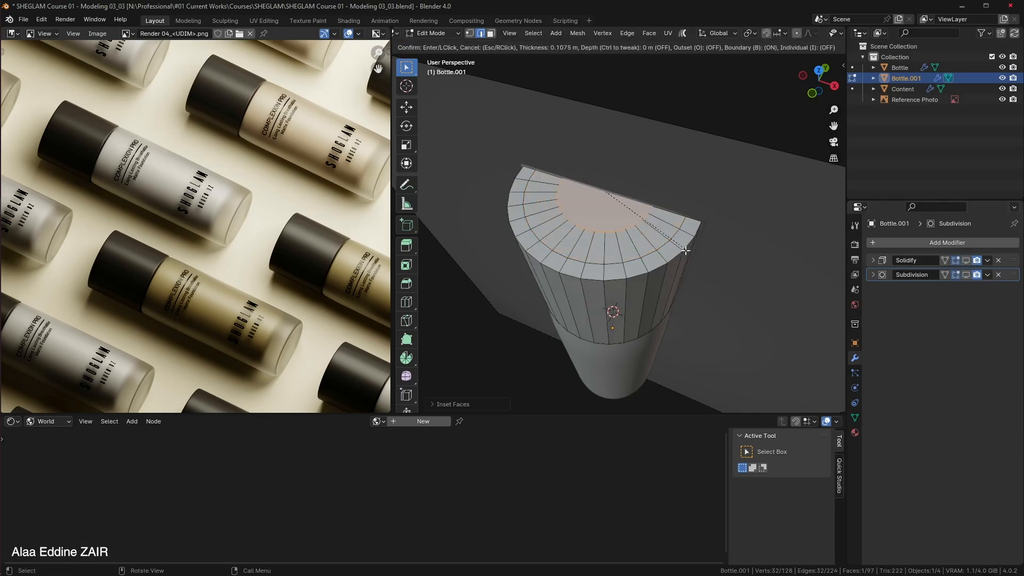
pyautogui.click(692, 249)
pyautogui.press('i')
pyautogui.click(664, 240)
# Scale the innermost top face to 0 and merge its vertices by distance into one centre point.
pyautogui.press('s')
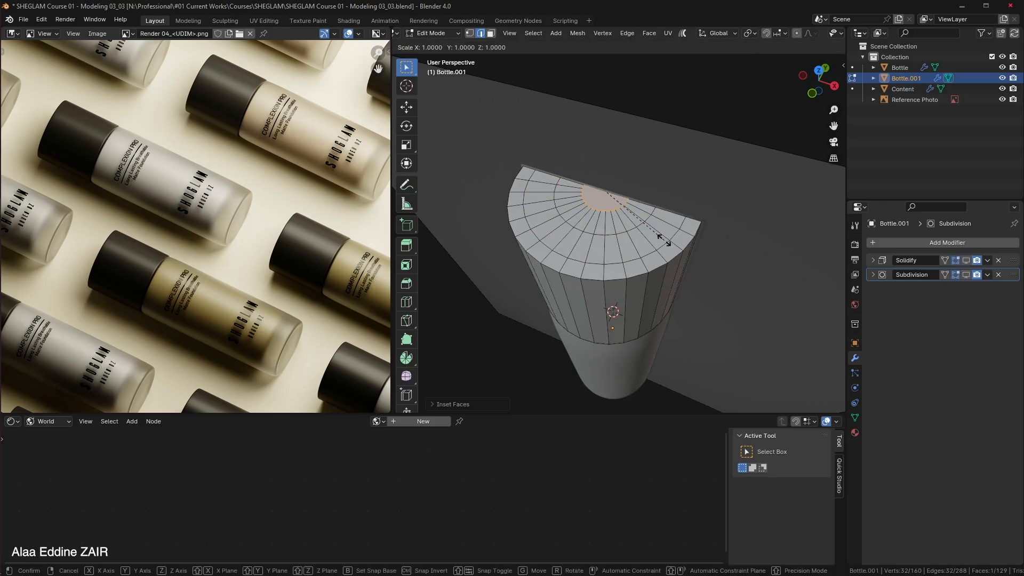
pyautogui.press('0')
pyautogui.press('Return')
pyautogui.press('m')
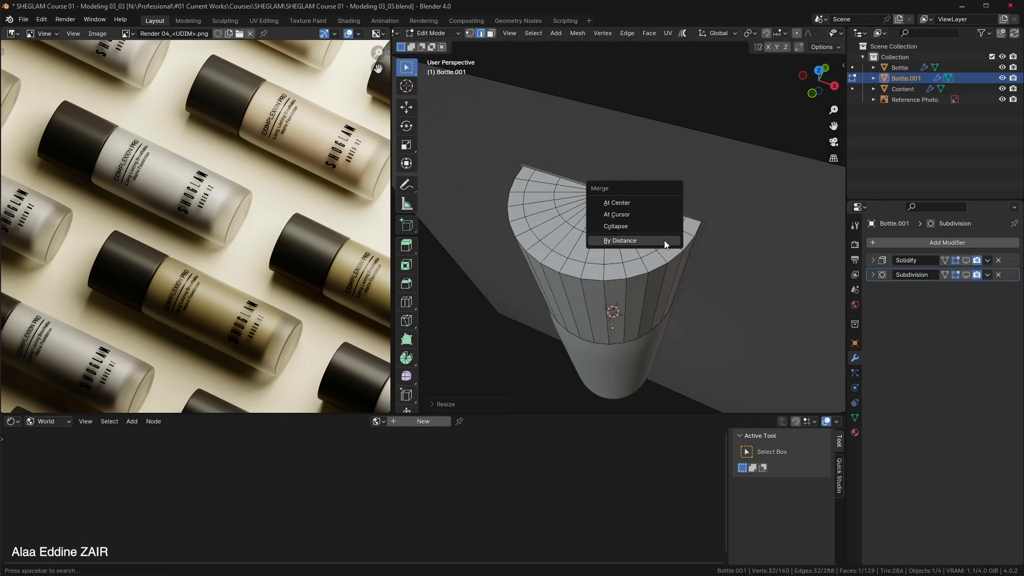
pyautogui.click(664, 241)
pyautogui.moveTo(677, 283); pyautogui.dragTo(706, 158, button='middle')
# Return to Object Mode and re-enable Bottle.001's Solidify and Subdivision modifiers in the viewport.
pyautogui.press('Tab')
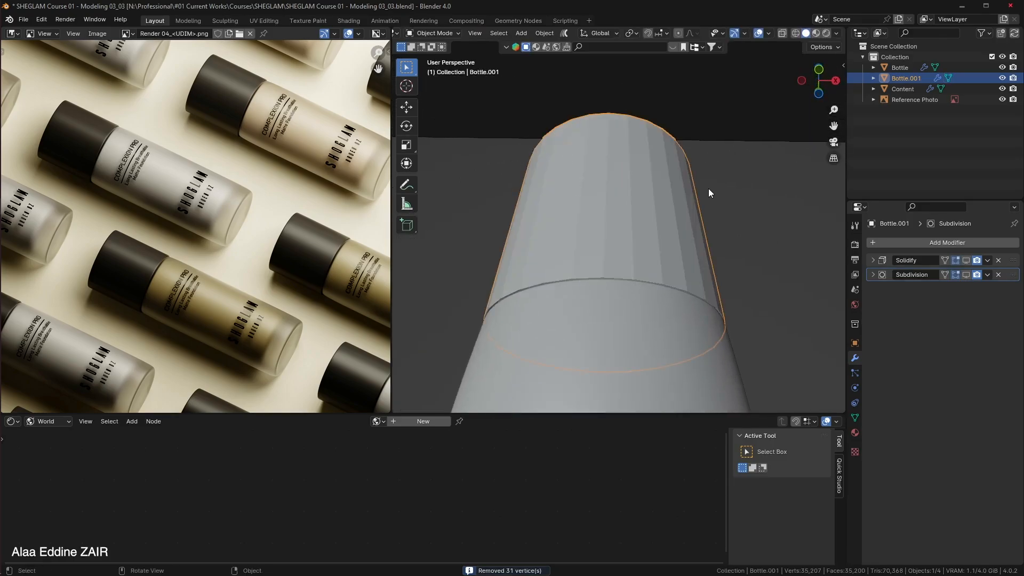
pyautogui.click(967, 260)
pyautogui.click(966, 274)
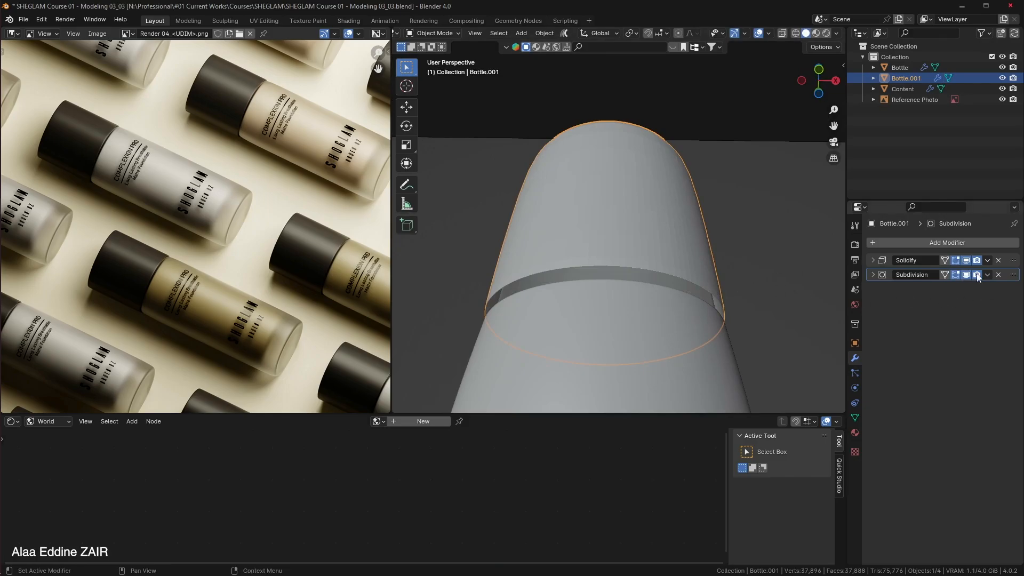
pyautogui.moveTo(1016, 260)
pyautogui.mouseDown()
pyautogui.moveTo(1018, 283)
pyautogui.moveTo(1015, 256)
pyautogui.mouseUp()
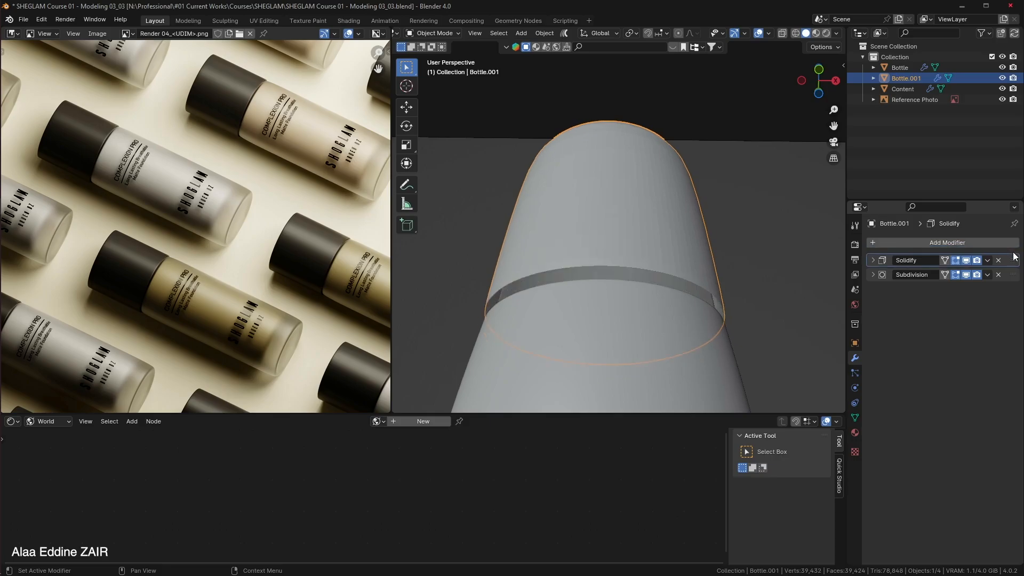
# Add three evenly spaced horizontal edge loops around the side wall of Bottle.001.
pyautogui.press('Tab')
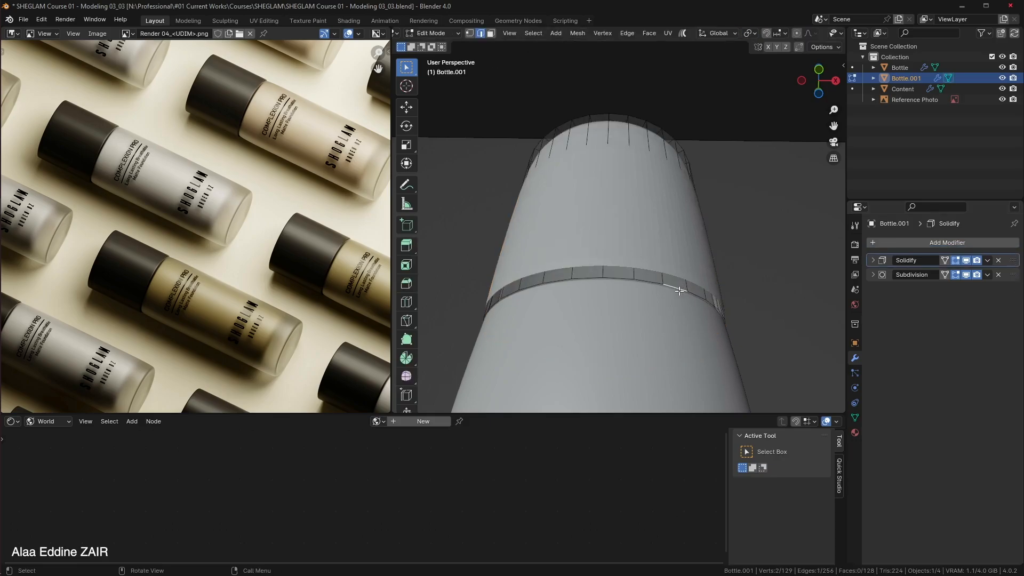
pyautogui.hotkey('ctrl', 'r')
pyautogui.scroll(2, 685, 214)
pyautogui.click(685, 214)
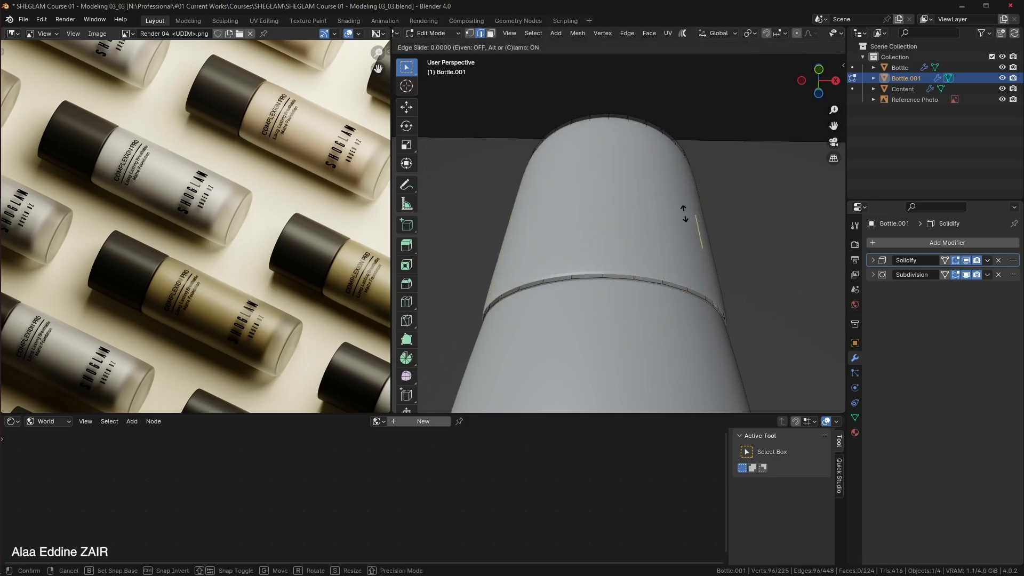
pyautogui.rightClick(685, 213)
# Add one more edge loop near the cap's open lower rim and return to Object Mode.
pyautogui.hotkey('ctrl', 'r')
pyautogui.click(699, 276)
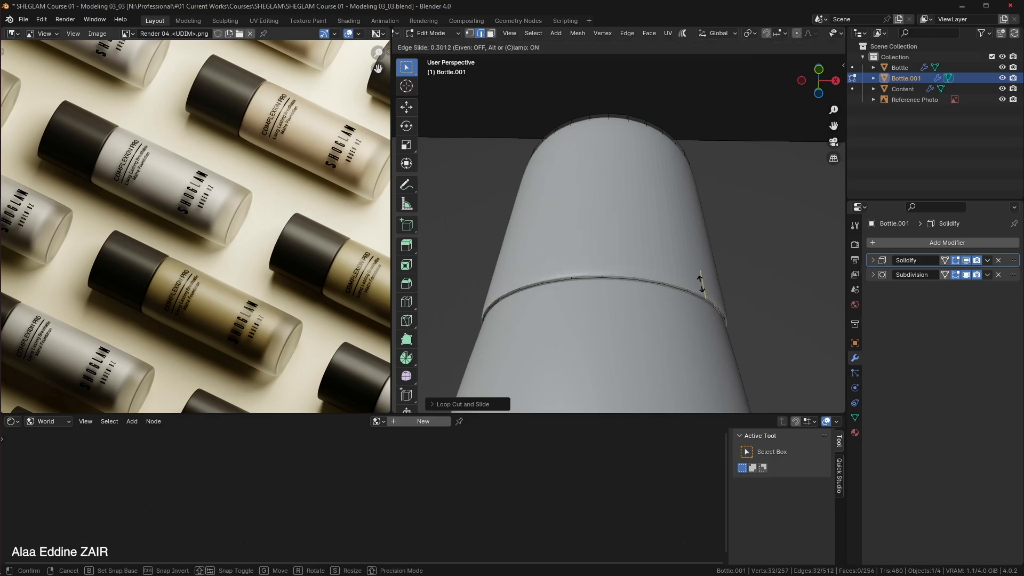
pyautogui.click(703, 293)
pyautogui.press('Tab')
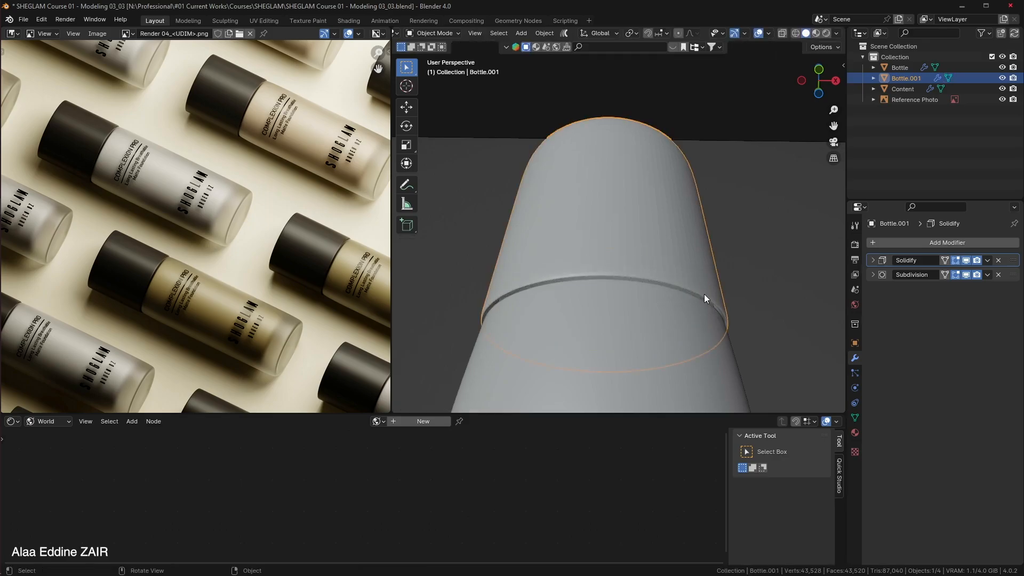
# Isolate Bottle.001 in local view and enter Edit Mode facing the cap's open underside.
pyautogui.moveTo(707, 268); pyautogui.dragTo(648, 226, button='middle')
pyautogui.scroll(-5, 684, 305)
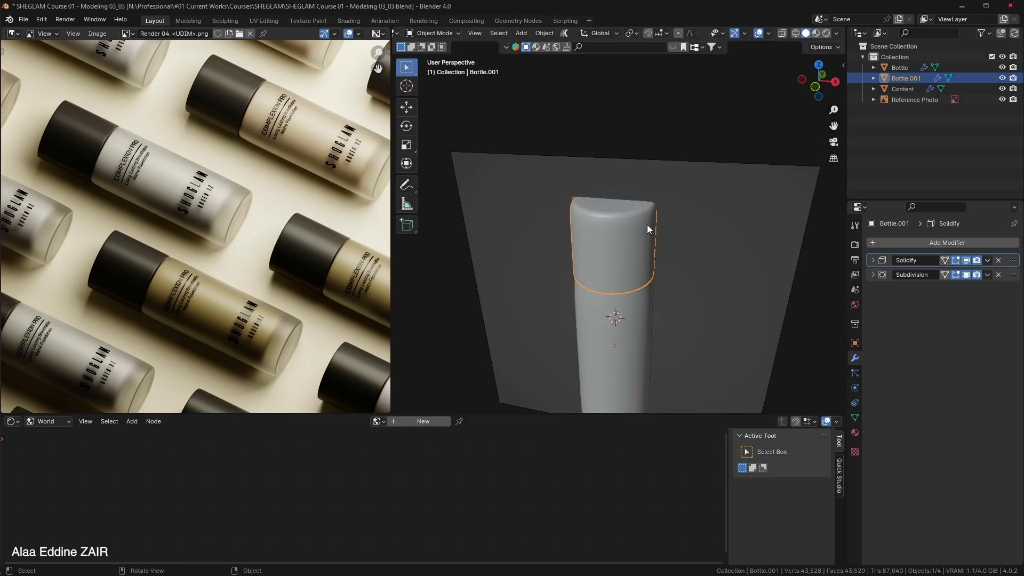
pyautogui.press('.')
pyautogui.press('Escape')
pyautogui.press('KP_Divide')
pyautogui.press('Tab')
pyautogui.moveTo(649, 226); pyautogui.dragTo(790, 228, button='middle')
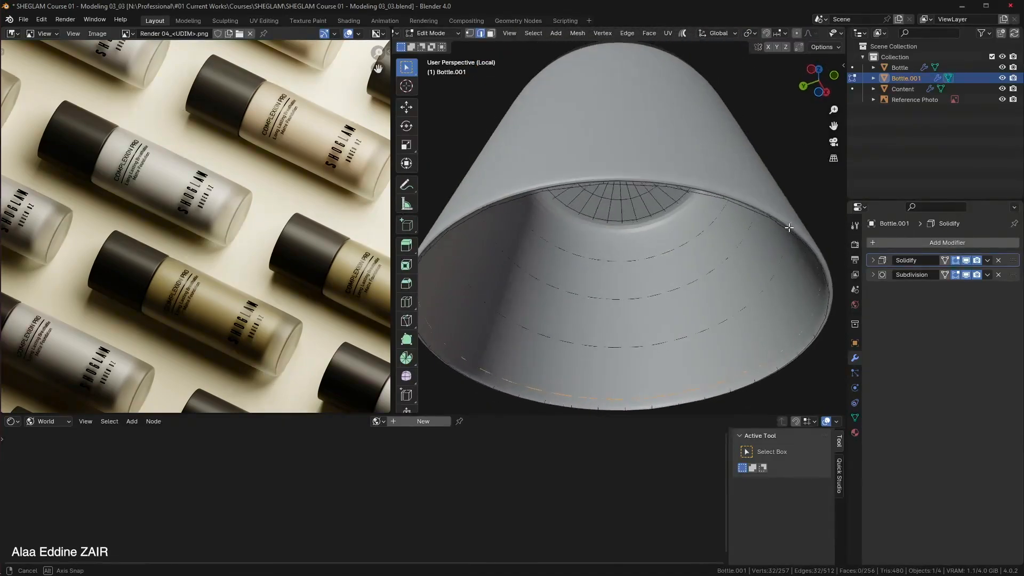
# Check the cap with Subdivision and Solidify switched off in the viewport, re-enable both, and move Solidify below Subdivision in the stack.
pyautogui.click(967, 275)
pyautogui.click(966, 261)
pyautogui.moveTo(635, 235); pyautogui.dragTo(640, 325, button='middle')
pyautogui.click(966, 260)
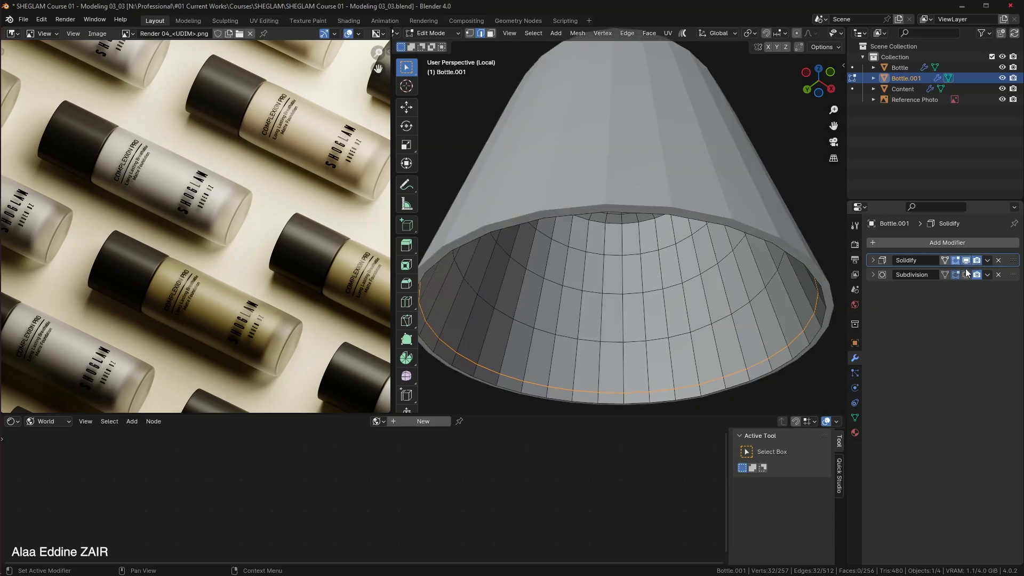
pyautogui.click(966, 275)
pyautogui.moveTo(1013, 261); pyautogui.dragTo(1016, 286)
# Apply Shade Smooth to the cap in Object Mode, deselect it and leave local view.
pyautogui.moveTo(749, 270)
pyautogui.mouseDown(button='middle')
pyautogui.moveTo(693, 258)
pyautogui.moveTo(704, 229)
pyautogui.moveTo(745, 321)
pyautogui.moveTo(733, 240)
pyautogui.moveTo(739, 290)
pyautogui.moveTo(745, 272)
pyautogui.mouseUp(button='middle')
pyautogui.press('Tab')
pyautogui.press('F3')
pyautogui.write('Smooth')
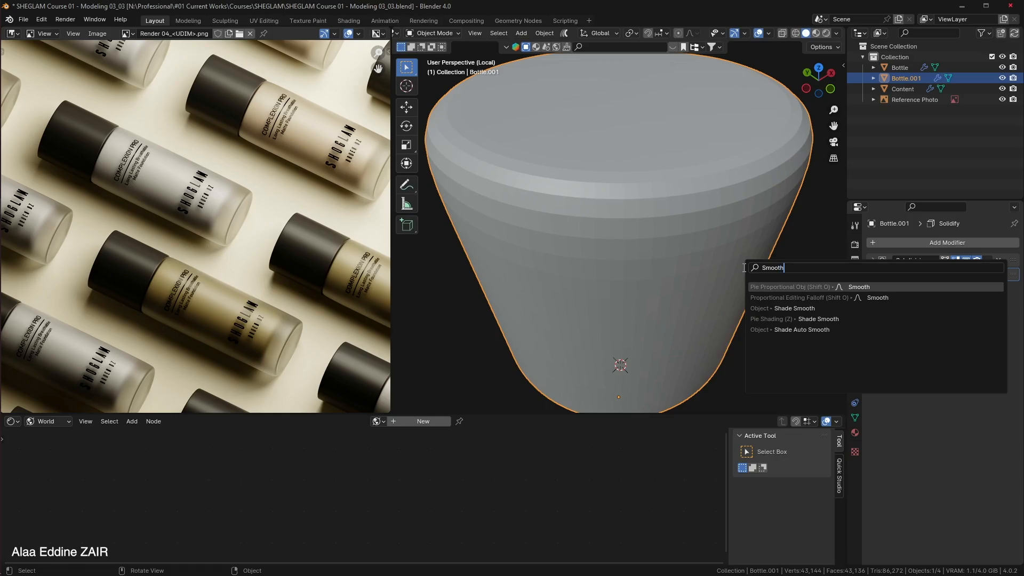
pyautogui.click(795, 309)
pyautogui.moveTo(745, 243); pyautogui.dragTo(745, 220, button='middle')
pyautogui.scroll(3, 745, 220)
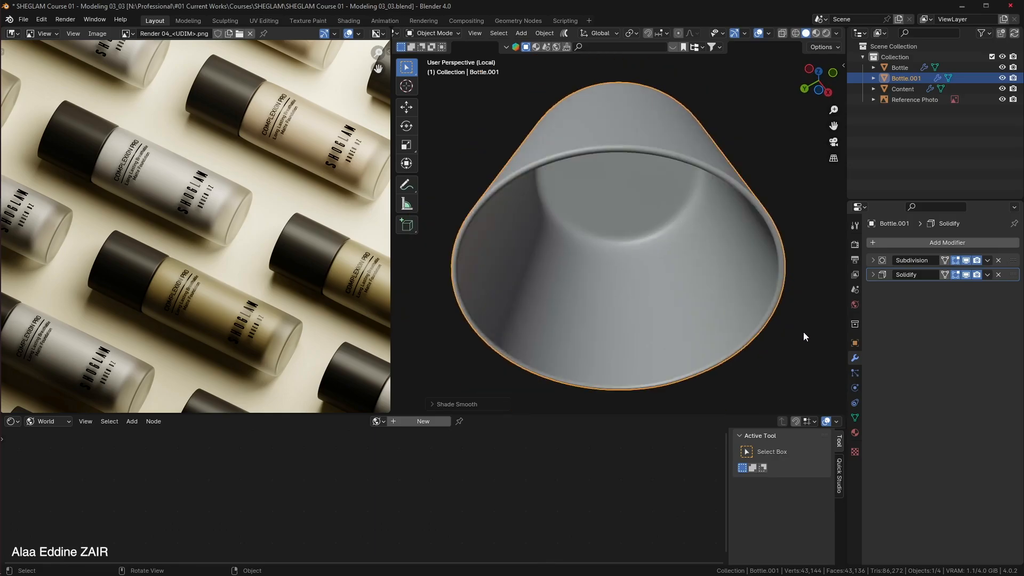
pyautogui.click(803, 332)
pyautogui.moveTo(802, 287); pyautogui.dragTo(763, 301, button='middle')
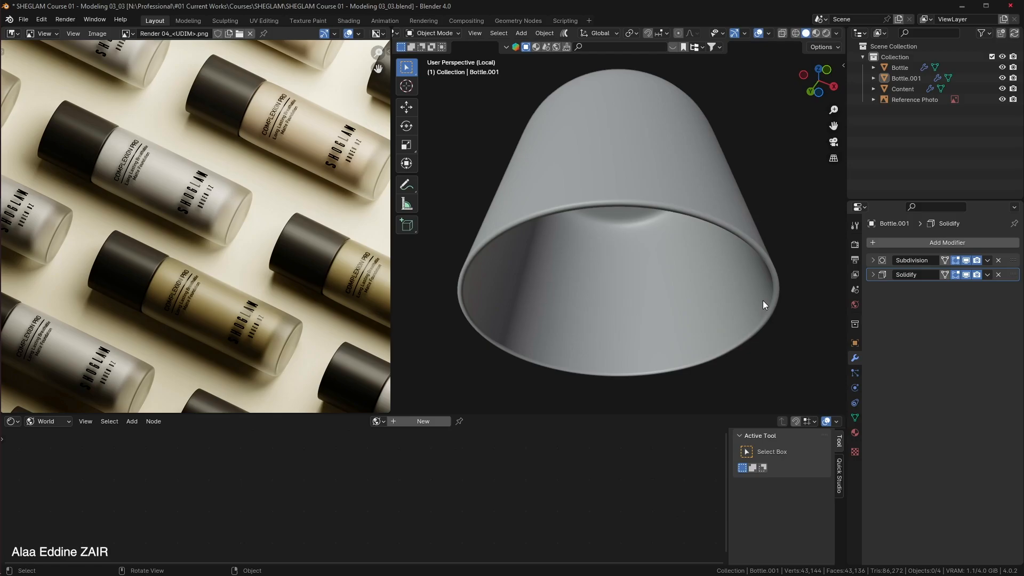
pyautogui.press('KP_Divide')
pyautogui.moveTo(702, 279); pyautogui.dragTo(621, 232, button='middle')
pyautogui.scroll(4, 621, 232)
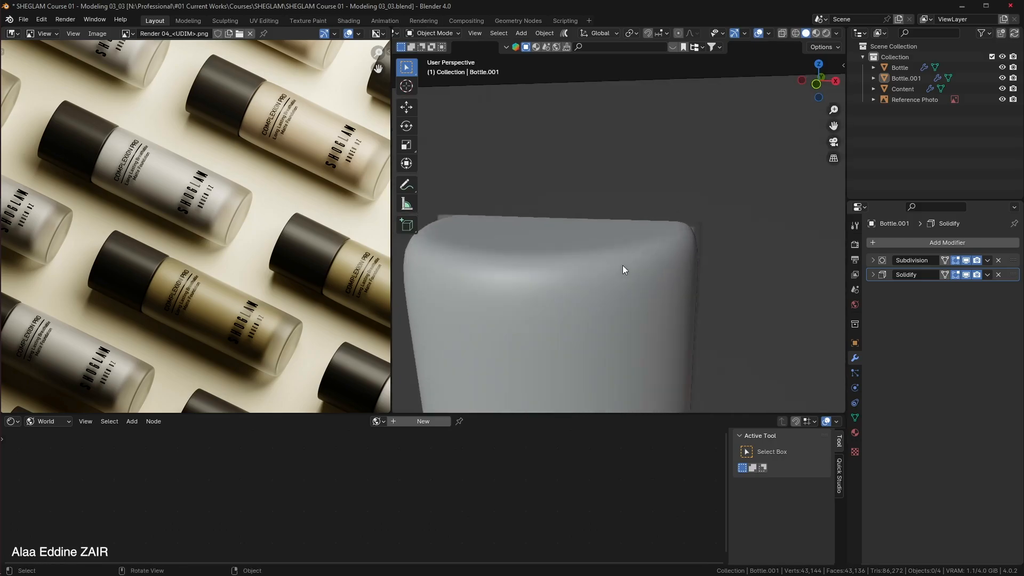
# Hide Reference Photo and try to bevel the edge loop around the cap's top rim in Edit Mode.
pyautogui.click(623, 264)
pyautogui.press('Tab')
pyautogui.keyDown('alt'); pyautogui.click(597, 265); pyautogui.keyUp('alt')
pyautogui.click(1003, 100)
pyautogui.hotkey('ctrl', 'b')
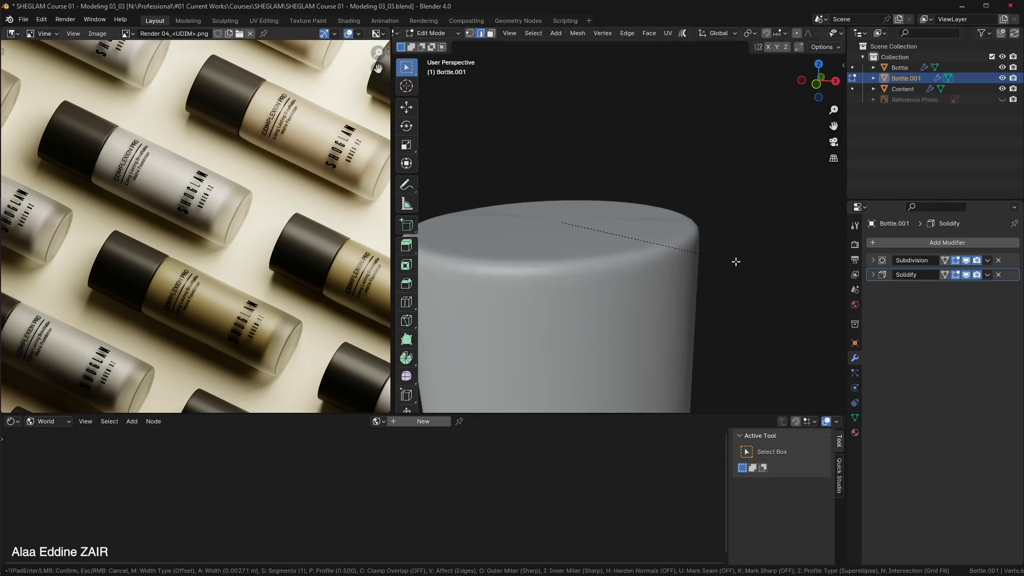
pyautogui.click(736, 261)
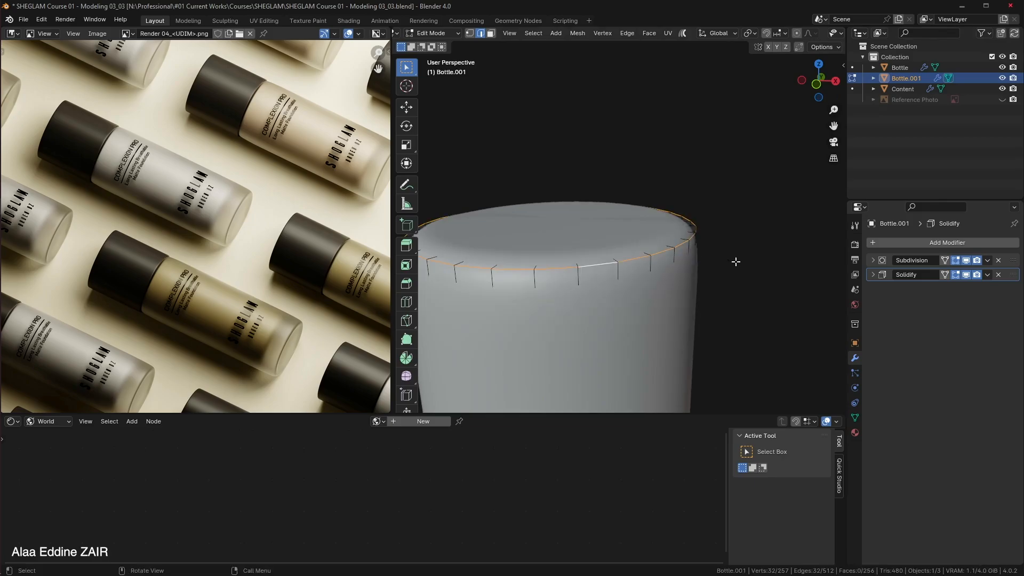
# Disable the cap's Solidify modifier in the viewport and add an edge loop just below the top rim, slid to about -0.8.
pyautogui.click(967, 275)
pyautogui.hotkey('ctrl', 'r')
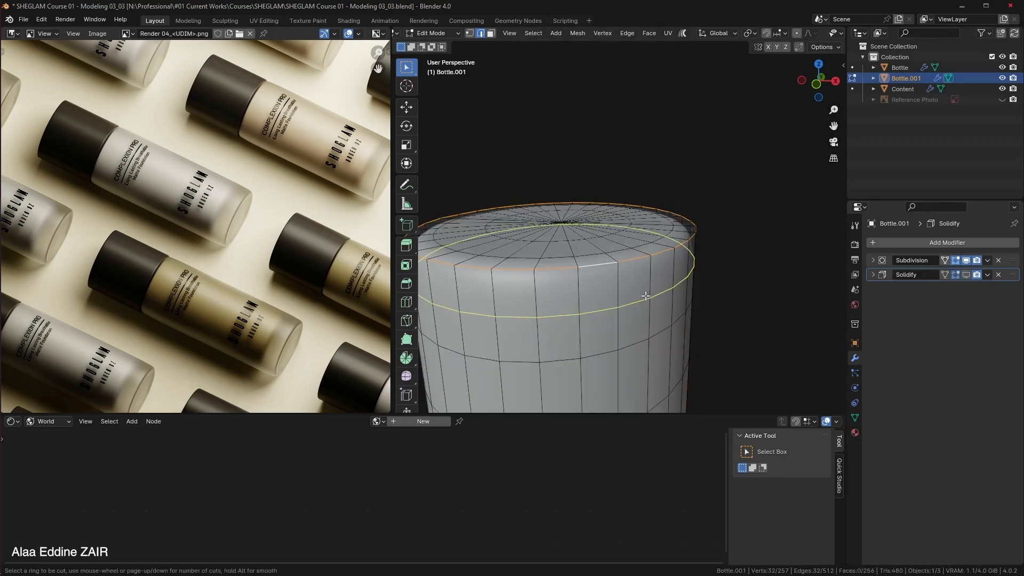
pyautogui.click(647, 294)
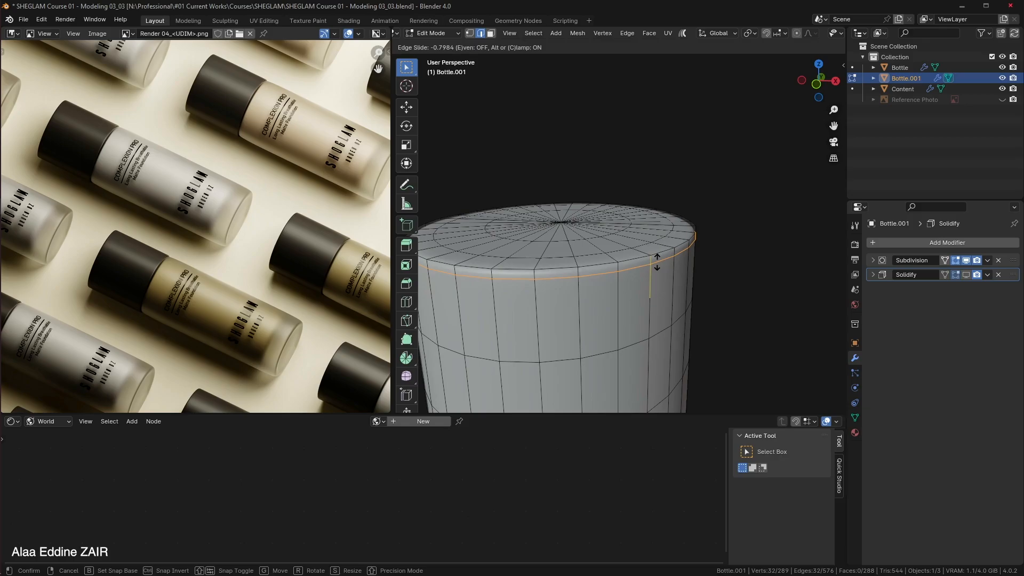
pyautogui.click(657, 261)
pyautogui.press('Tab')
# Select the two inner edge loops and the centre vertex of the cap's top and scale them to 0 along Z.
pyautogui.moveTo(744, 277)
pyautogui.mouseDown(button='middle')
pyautogui.moveTo(745, 326)
pyautogui.moveTo(725, 376)
pyautogui.moveTo(708, 327)
pyautogui.moveTo(716, 293)
pyautogui.moveTo(607, 257)
pyautogui.moveTo(690, 226)
pyautogui.moveTo(707, 231)
pyautogui.moveTo(629, 254)
pyautogui.moveTo(517, 254)
pyautogui.moveTo(541, 207)
pyautogui.moveTo(617, 250)
pyautogui.mouseUp(button='middle')
pyautogui.press('Tab')
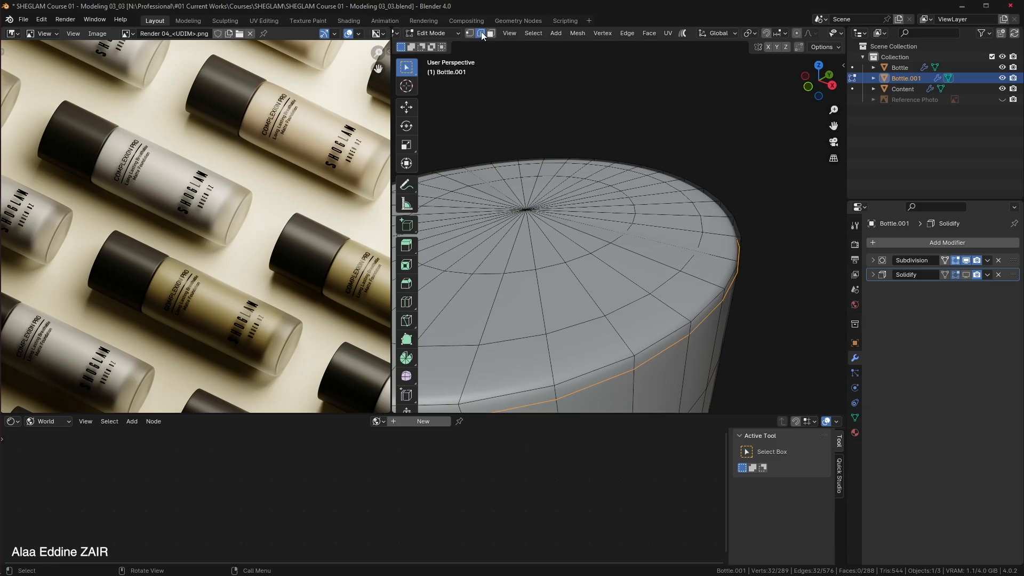
pyautogui.click(673, 279)
pyautogui.keyDown('alt'); pyautogui.click(690, 262); pyautogui.keyUp('alt')
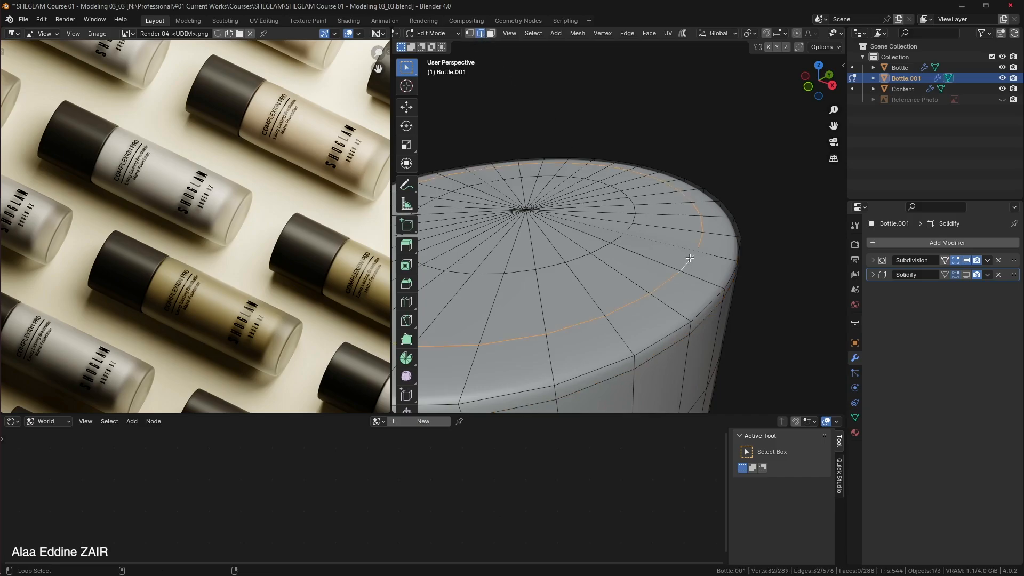
pyautogui.keyDown('alt'); pyautogui.keyDown('shift'); pyautogui.click(620, 238); pyautogui.keyUp('shift'); pyautogui.keyUp('alt')
pyautogui.click(472, 34)
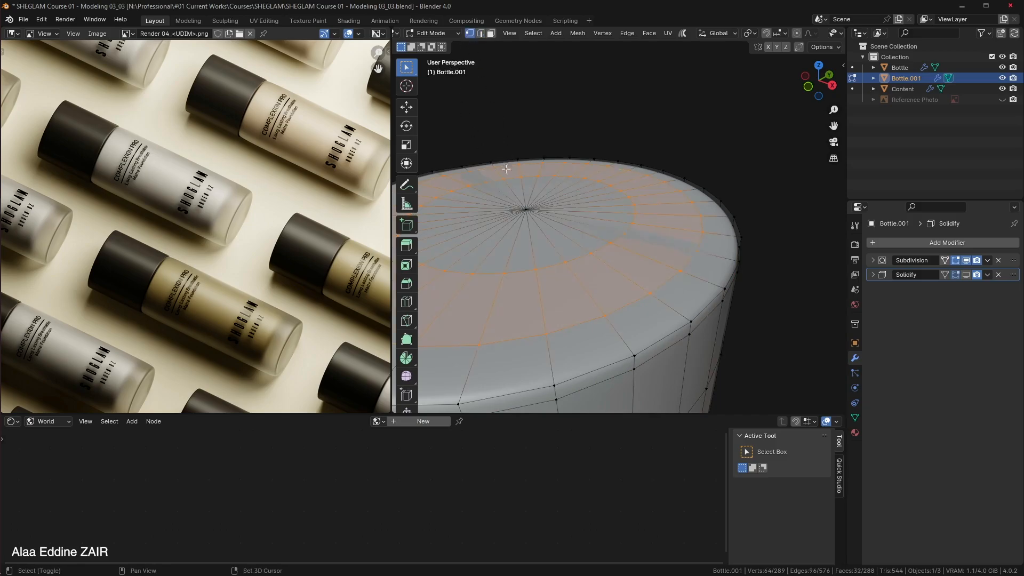
pyautogui.keyDown('shift'); pyautogui.click(527, 209); pyautogui.keyUp('shift')
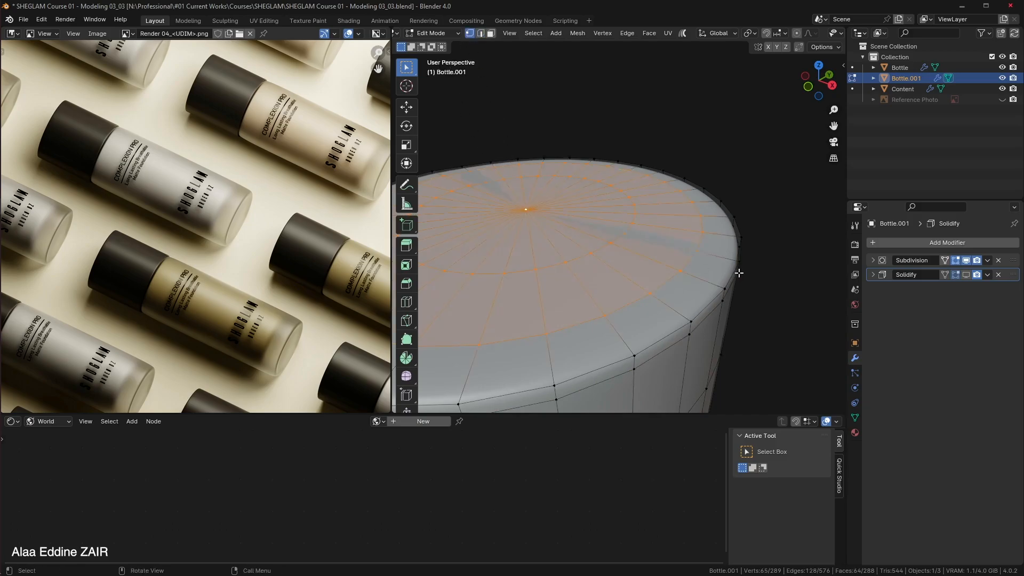
pyautogui.press('s')
pyautogui.press('z')
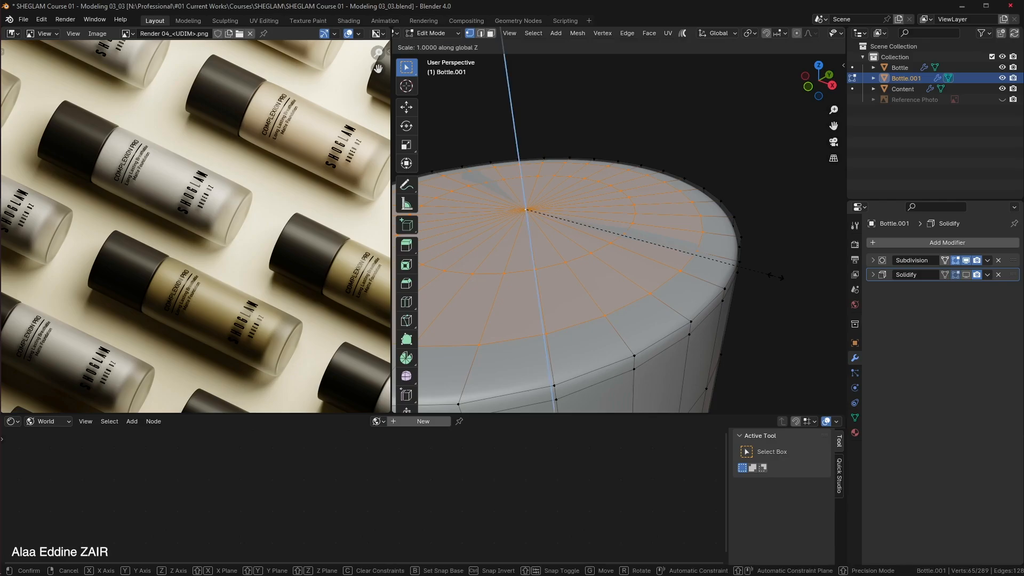
pyautogui.press('0')
pyautogui.press('Return')
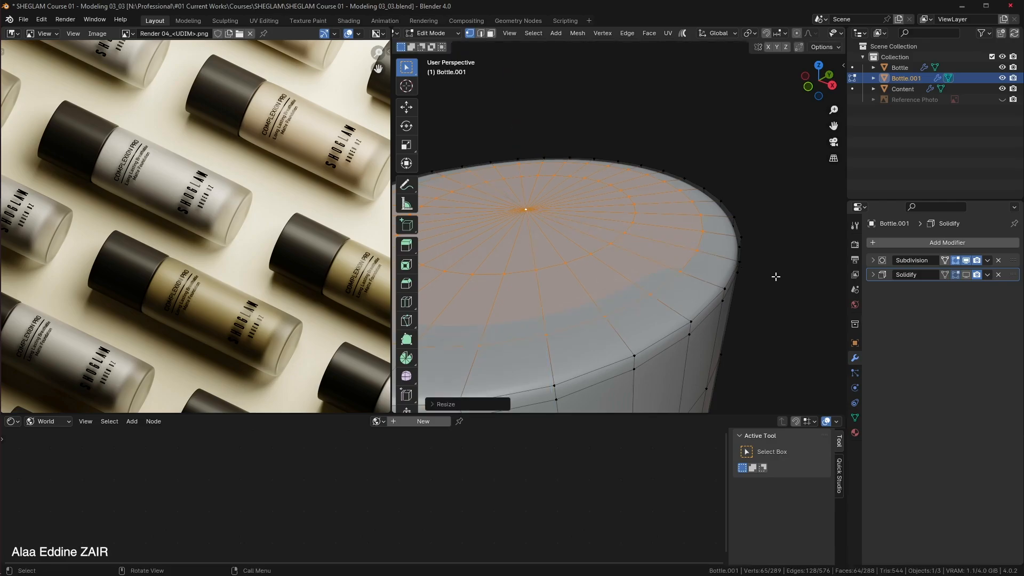
# Add the cap's outer top edge loop to the selection and flatten the whole top by scaling to 0 along Z.
pyautogui.press('Tab')
pyautogui.moveTo(776, 278); pyautogui.dragTo(669, 251, button='middle')
pyautogui.press('Tab')
pyautogui.keyDown('shift'); pyautogui.click(682, 252); pyautogui.keyUp('shift')
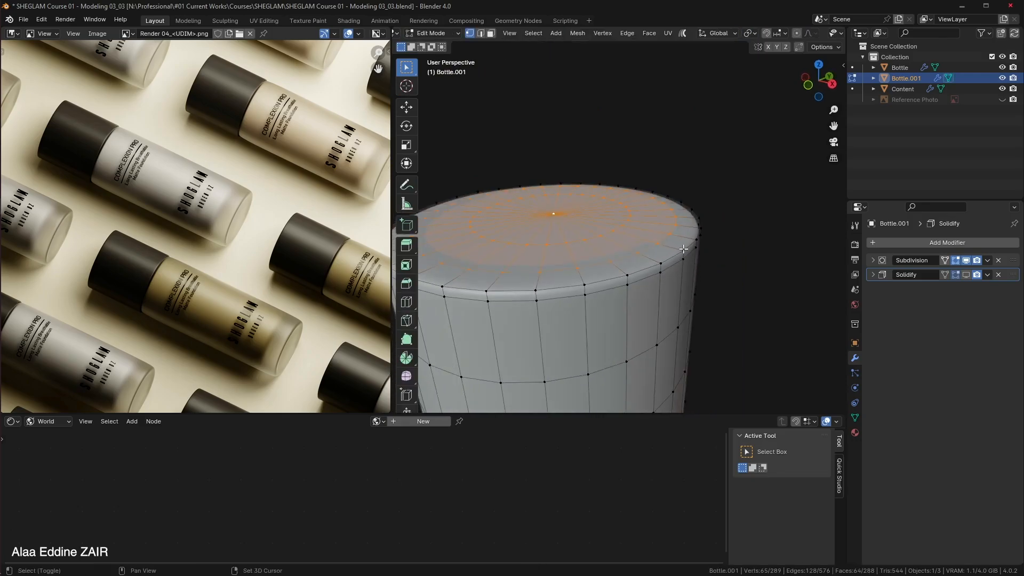
pyautogui.keyDown('alt'); pyautogui.keyDown('shift'); pyautogui.click(661, 266); pyautogui.keyUp('shift'); pyautogui.keyUp('alt')
pyautogui.hotkey('ctrl', 'z')
pyautogui.press('2')
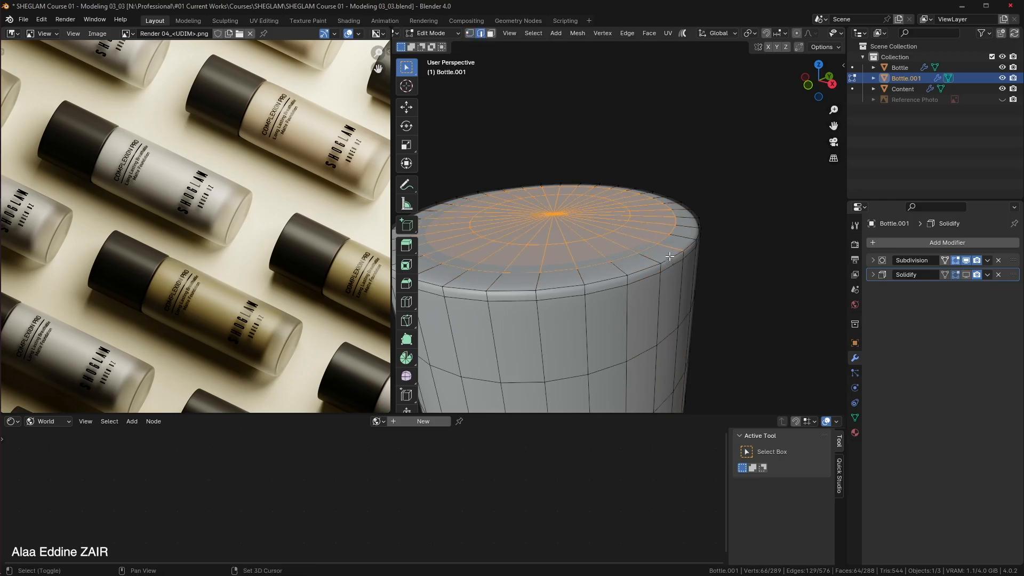
pyautogui.keyDown('shift'); pyautogui.click(659, 264); pyautogui.keyUp('shift')
pyautogui.keyDown('alt'); pyautogui.keyDown('shift'); pyautogui.click(660, 264); pyautogui.keyUp('shift'); pyautogui.keyUp('alt')
pyautogui.press('s')
pyautogui.press('z')
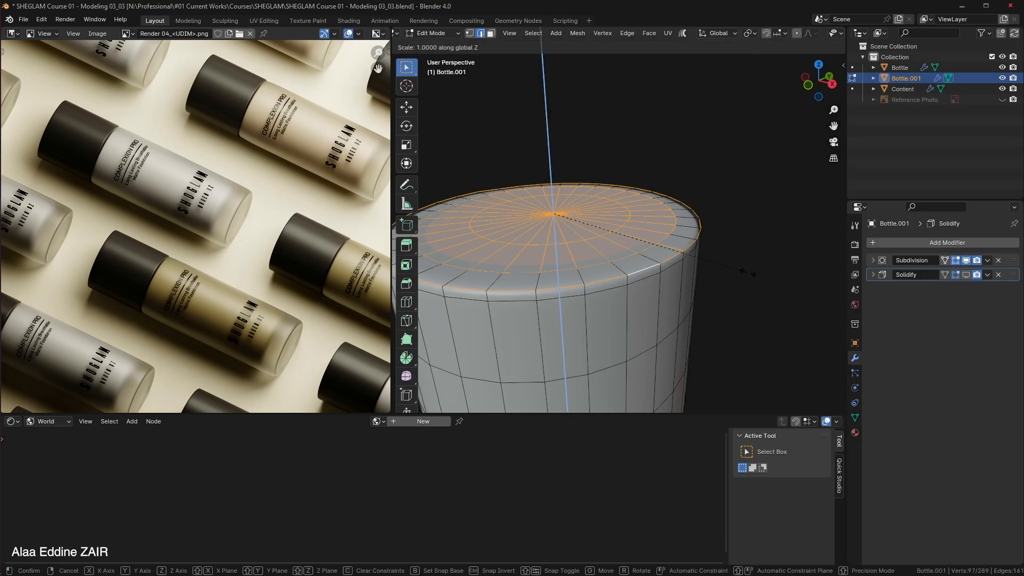
pyautogui.write('0')
pyautogui.rightClick(748, 274)
pyautogui.write('sz0')
pyautogui.click(749, 273)
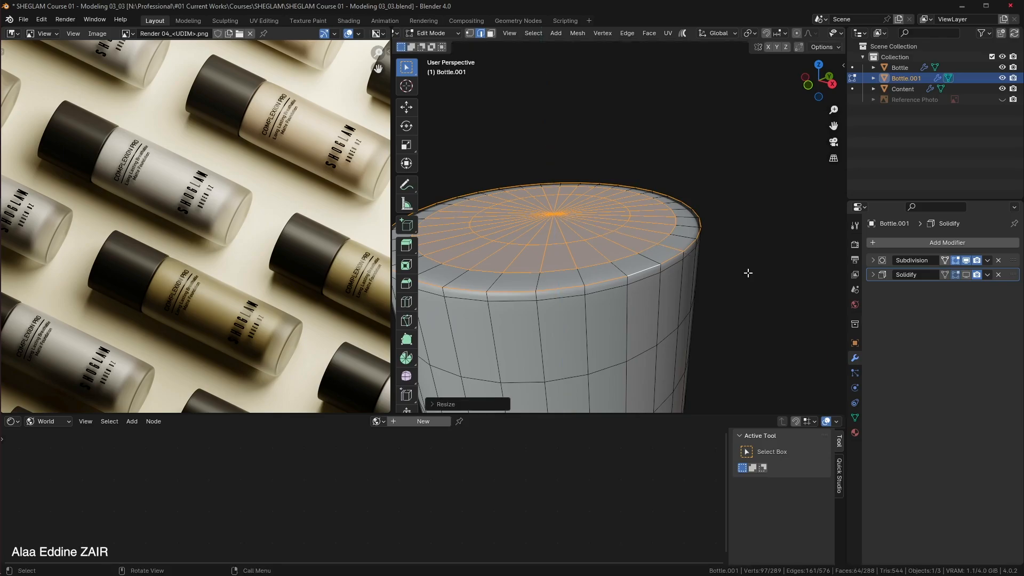
# Return to Object Mode and re-enable Bottle.001's Solidify modifier in the viewport.
pyautogui.moveTo(739, 275); pyautogui.dragTo(651, 190, button='middle')
pyautogui.press('Tab')
pyautogui.click(767, 191)
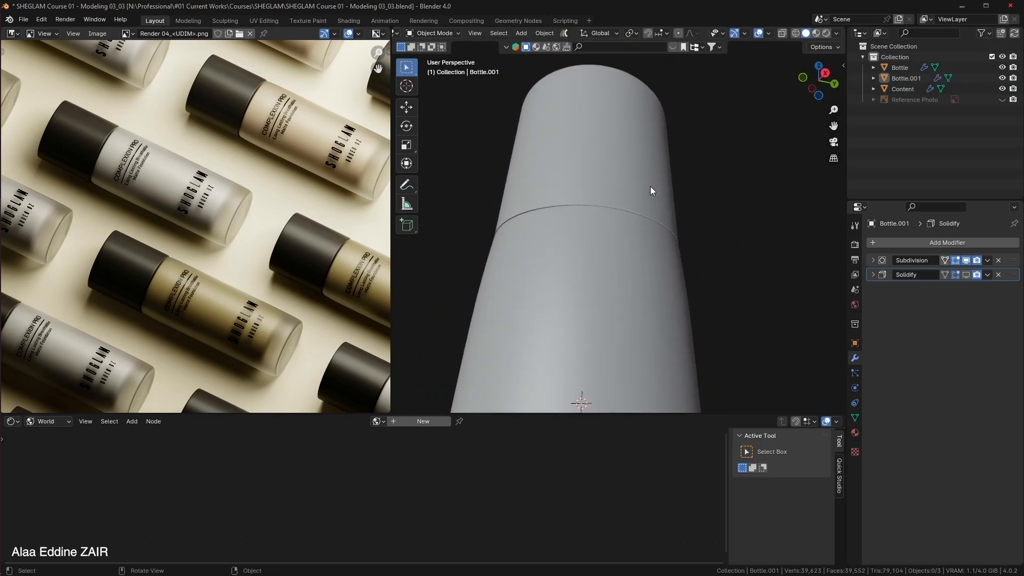
pyautogui.click(651, 191)
pyautogui.scroll(5, 657, 190)
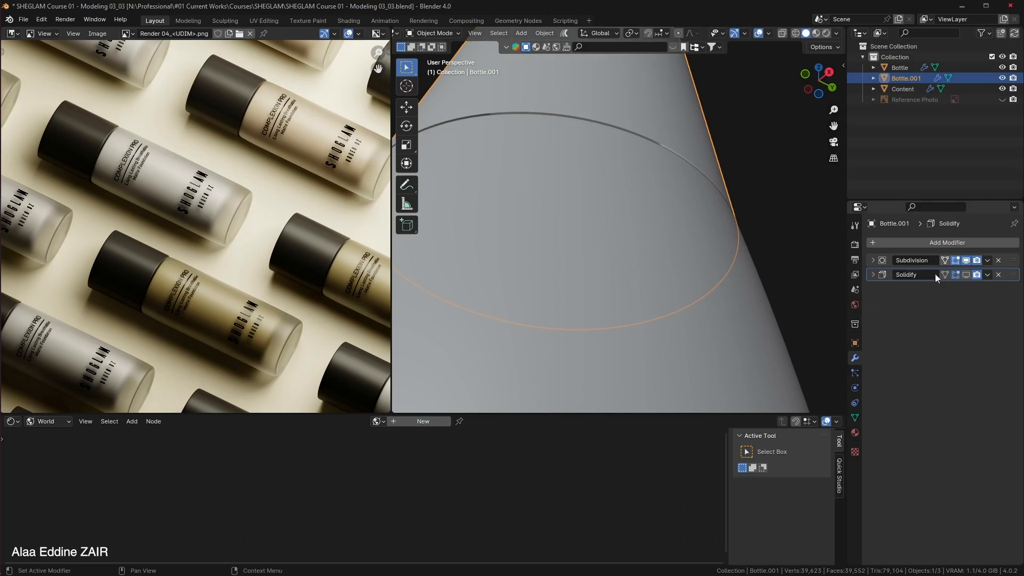
pyautogui.click(966, 275)
pyautogui.click(783, 177)
pyautogui.moveTo(783, 177); pyautogui.dragTo(743, 242, button='middle')
# Switch to the front orthographic view of the whole bottle and unhide Reference Photo.
pyautogui.scroll(-8, 742, 243)
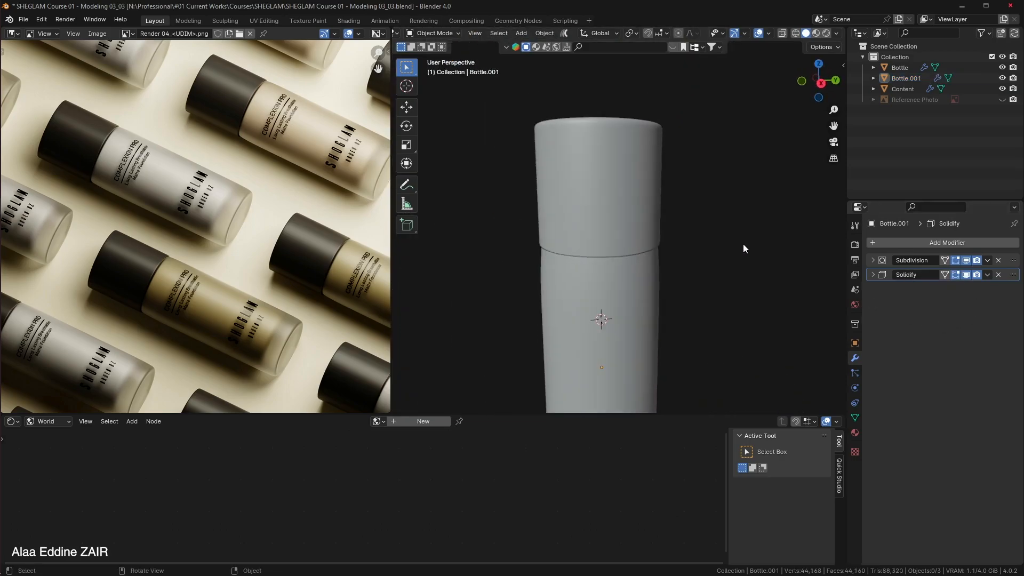
pyautogui.scroll(-5, 746, 233)
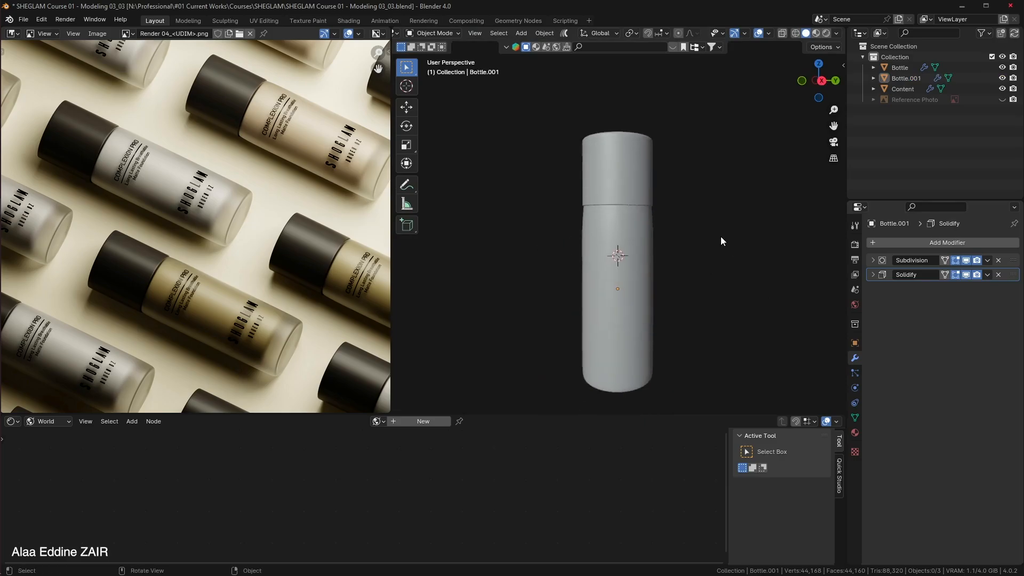
pyautogui.press('KP_1')
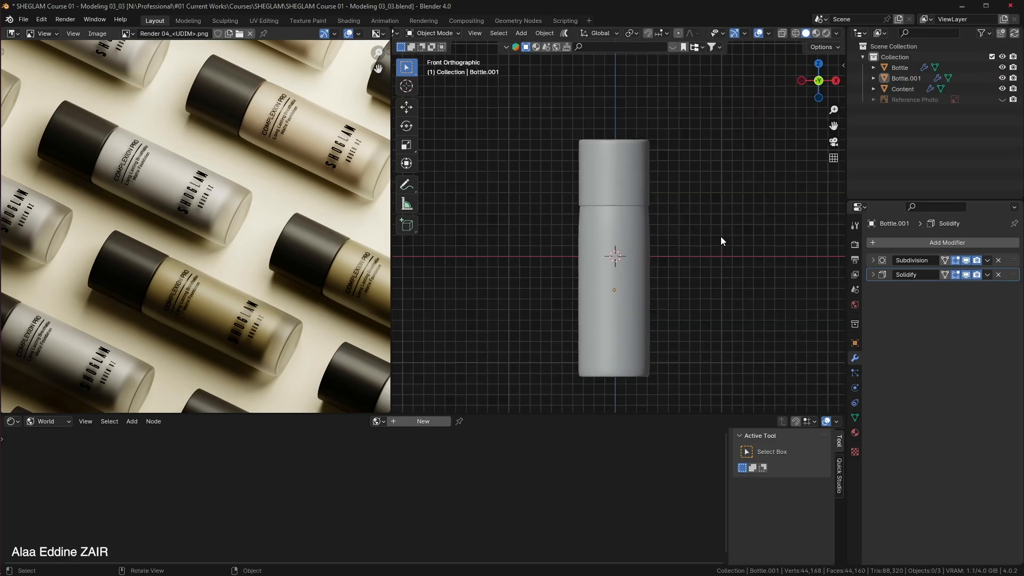
pyautogui.scroll(2, 793, 223)
pyautogui.click(1002, 99)
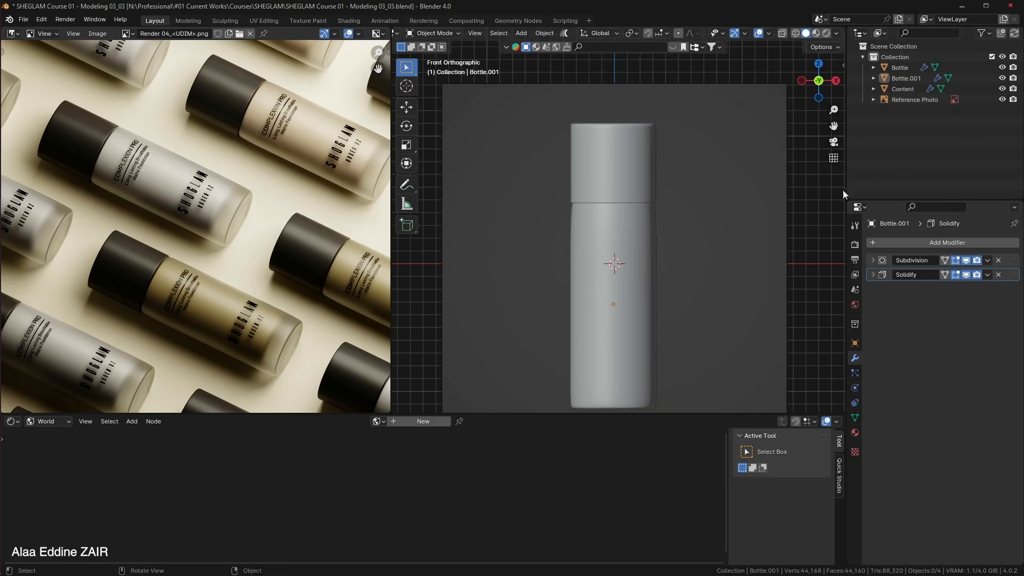
# Turn on X-Ray shading to examine how the cap, bottle and content fit together, and turn it off again.
pyautogui.click(836, 33)
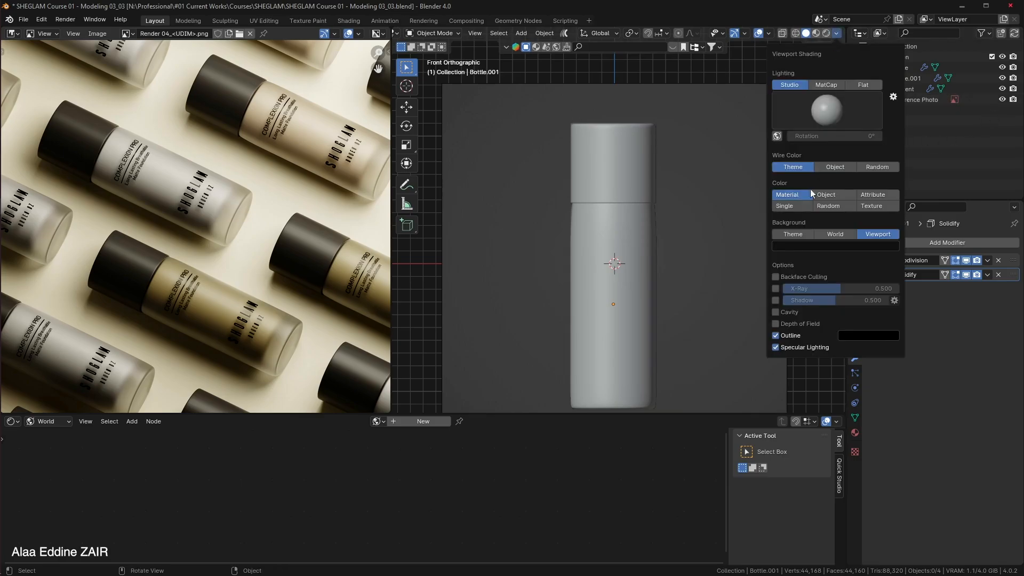
pyautogui.click(776, 289)
pyautogui.scroll(5, 706, 242)
pyautogui.scroll(-3, 707, 241)
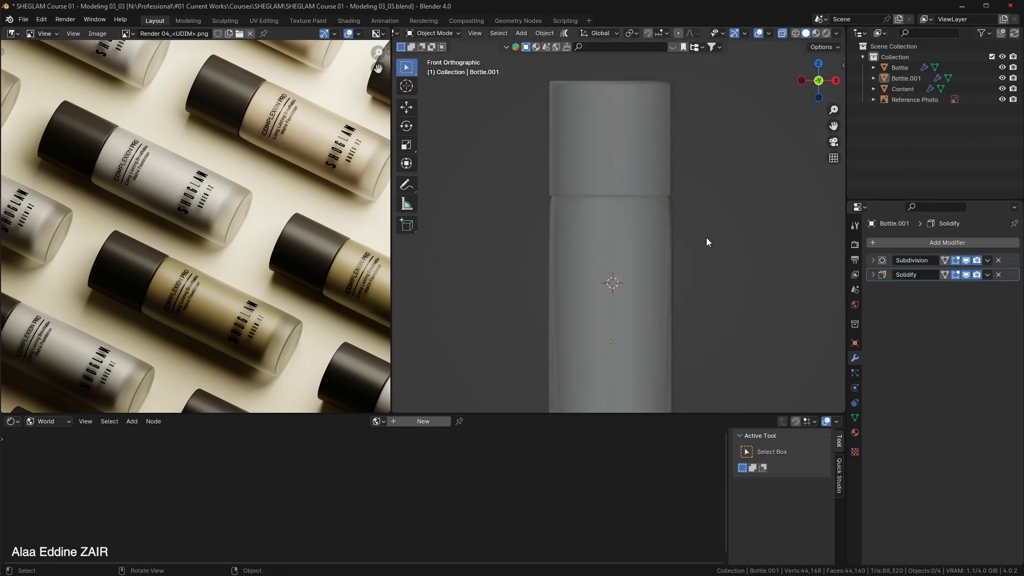
pyautogui.scroll(-1, 707, 241)
pyautogui.scroll(-2, 706, 238)
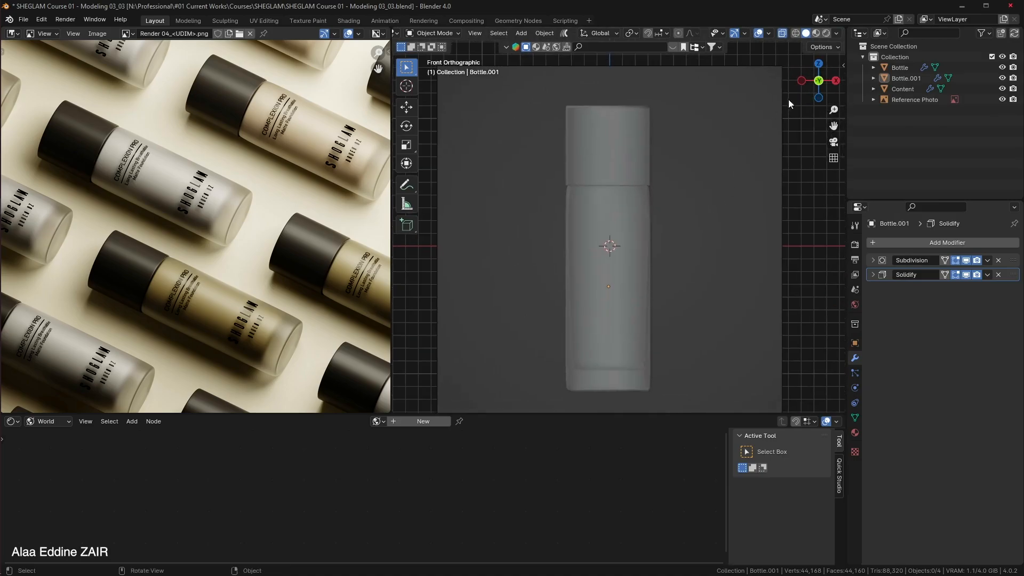
pyautogui.click(836, 34)
pyautogui.click(773, 290)
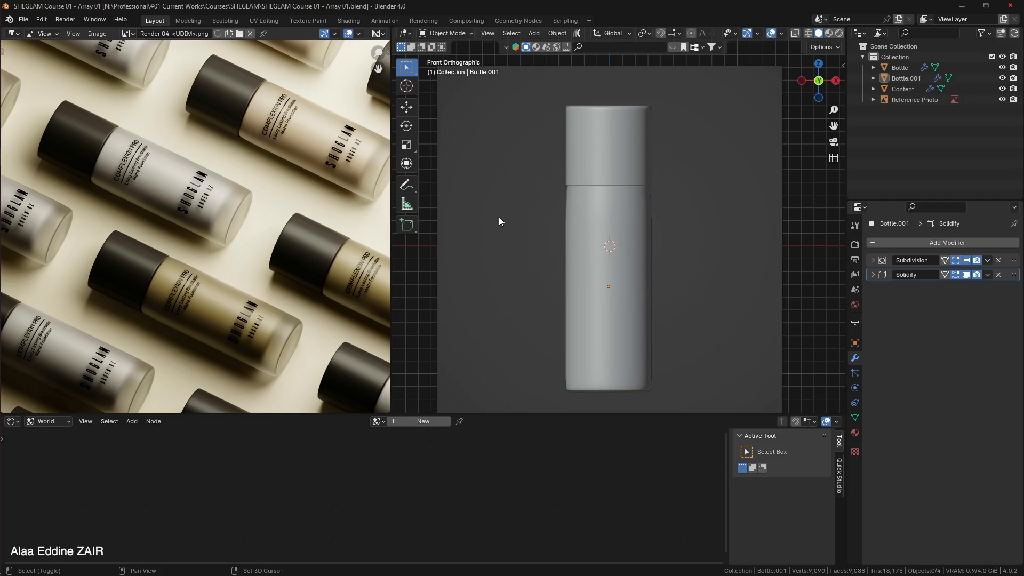
# Add a mesh plane at the world origin and view it from the top orthographic view.
pyautogui.hotkey('shift', 'a')
pyautogui.moveTo(503, 231)
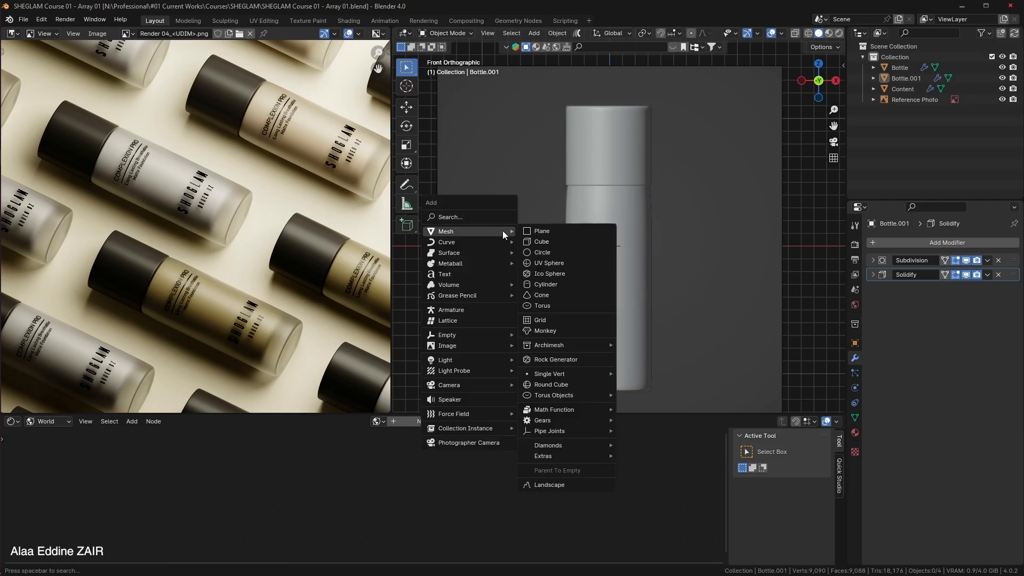
pyautogui.click(537, 233)
pyautogui.scroll(-3, 652, 253)
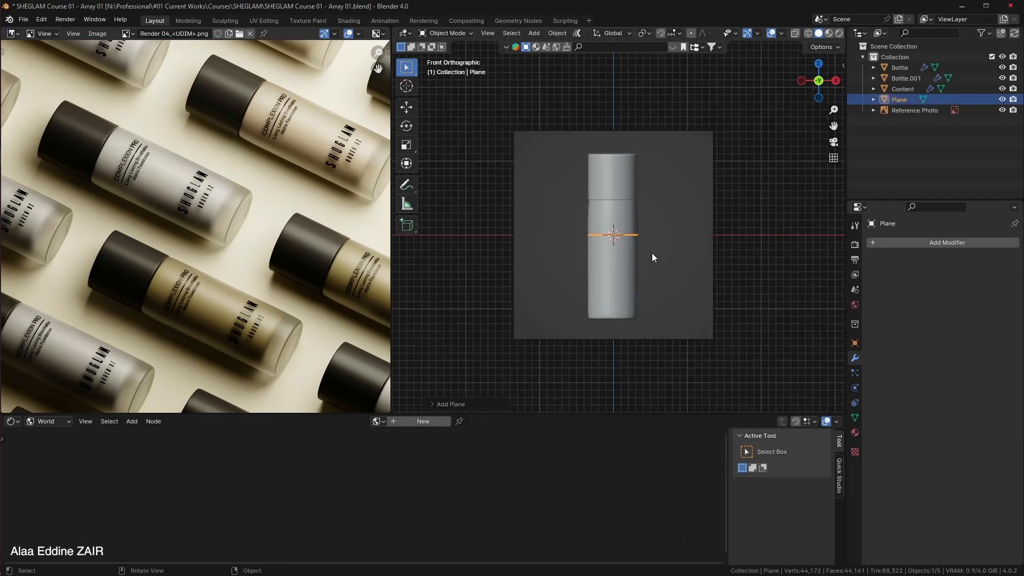
pyautogui.press('KP_7')
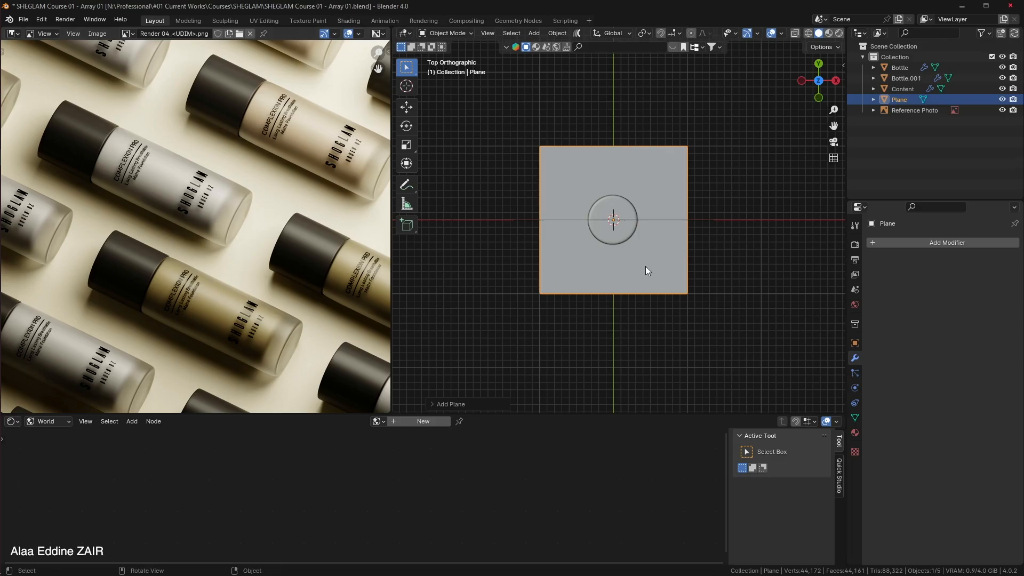
# Set the plane's X, Y and Z scale to 30.118.
pyautogui.press('n')
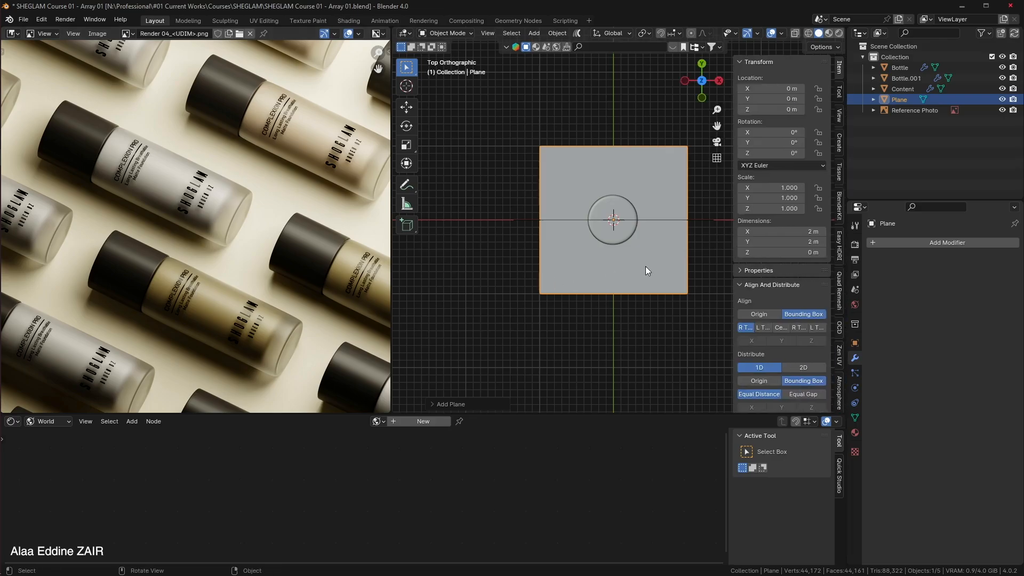
pyautogui.keyDown('shift'); pyautogui.moveTo(646, 267); pyautogui.dragTo(603, 273, button='middle'); pyautogui.keyUp('shift')
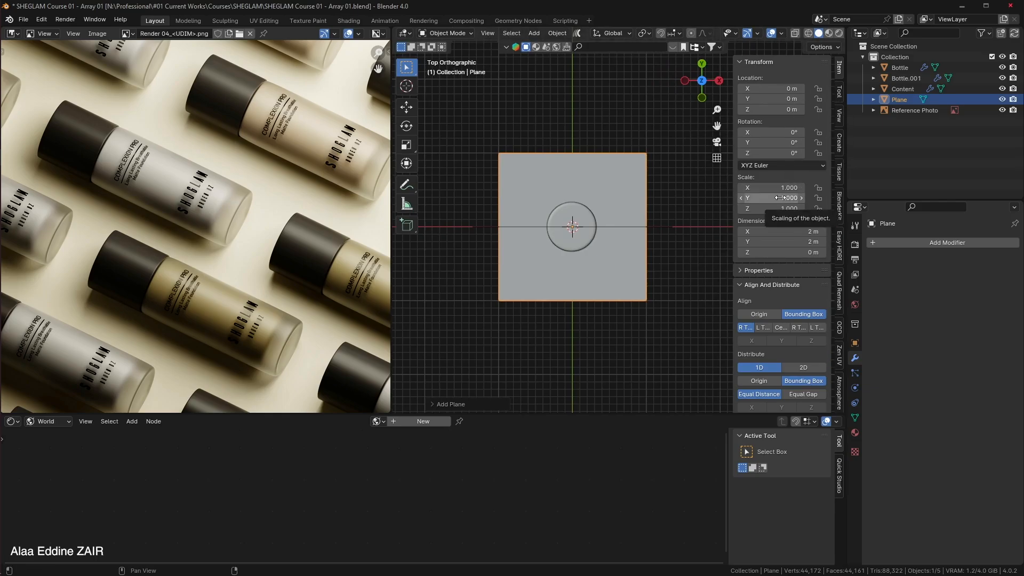
pyautogui.press('n')
pyautogui.press('n')
pyautogui.moveTo(783, 189); pyautogui.dragTo(782, 209)
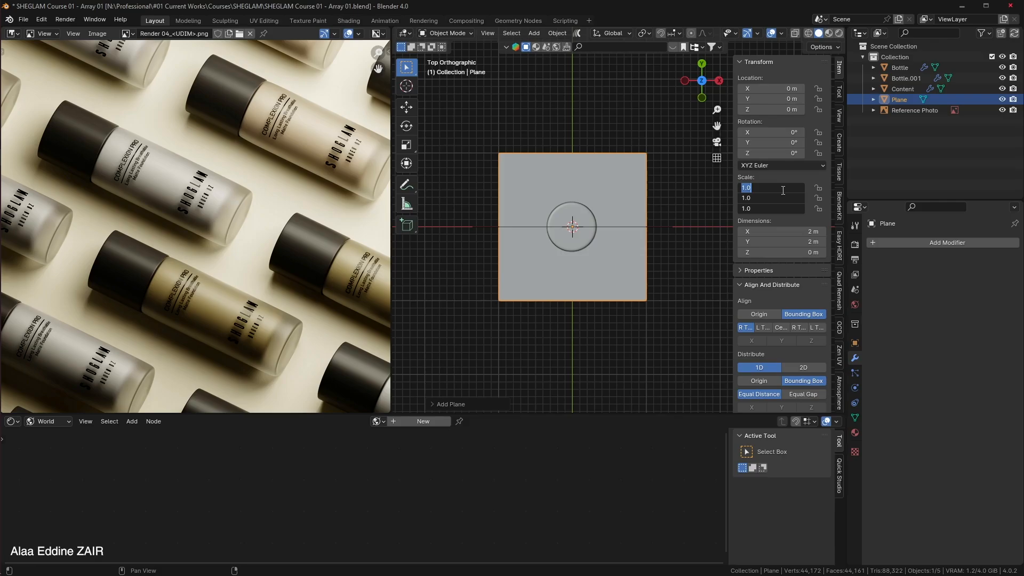
pyautogui.write('30.118')
pyautogui.press('Return')
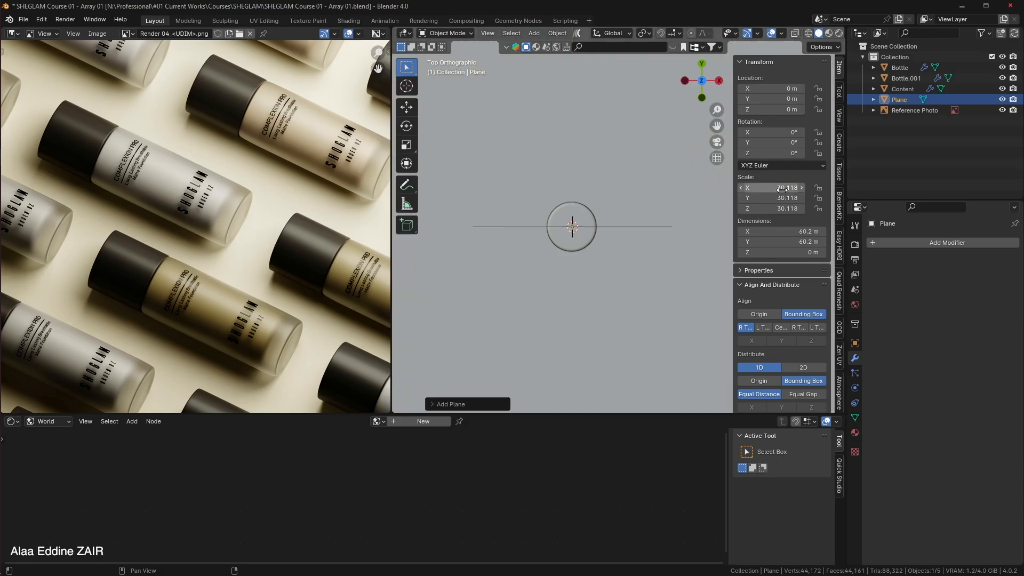
pyautogui.scroll(-4, 606, 213)
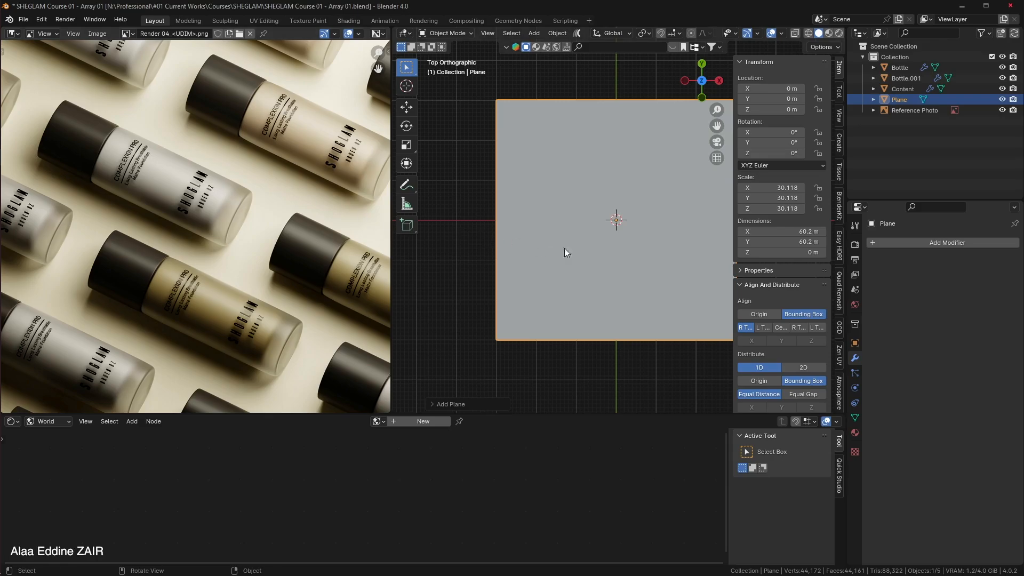
pyautogui.keyDown('shift'); pyautogui.moveTo(617, 256); pyautogui.dragTo(513, 239, button='middle'); pyautogui.keyUp('shift')
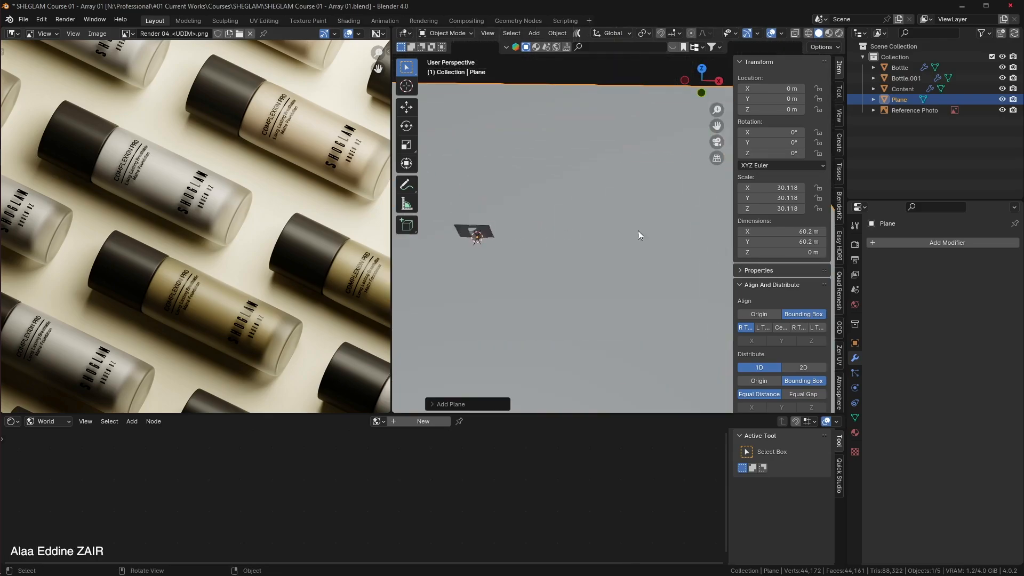
# Hide Reference Photo, move it into a new collection named Reference, and exclude that collection from the view layer.
pyautogui.click(1003, 110)
pyautogui.click(906, 112)
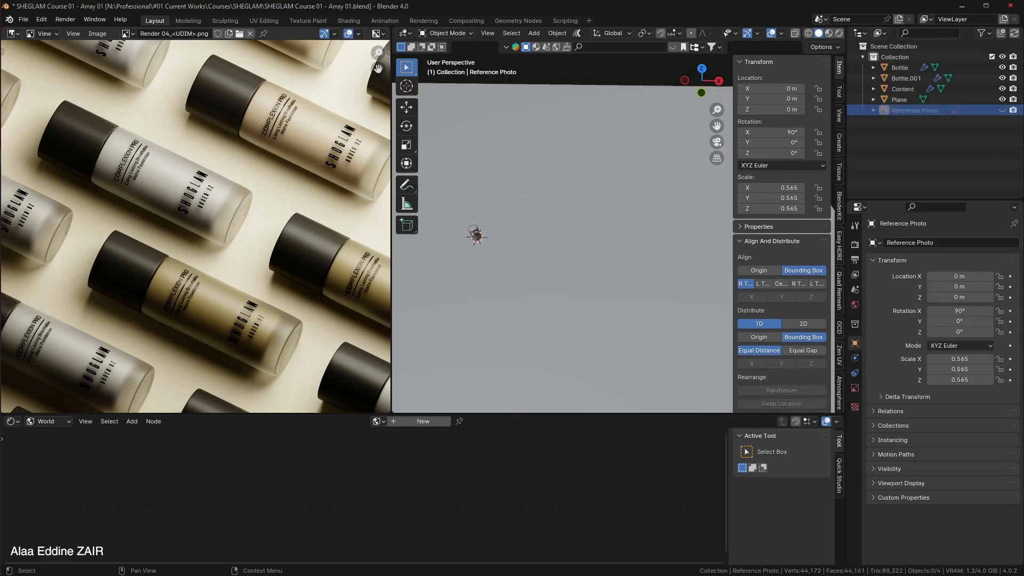
pyautogui.click(860, 33)
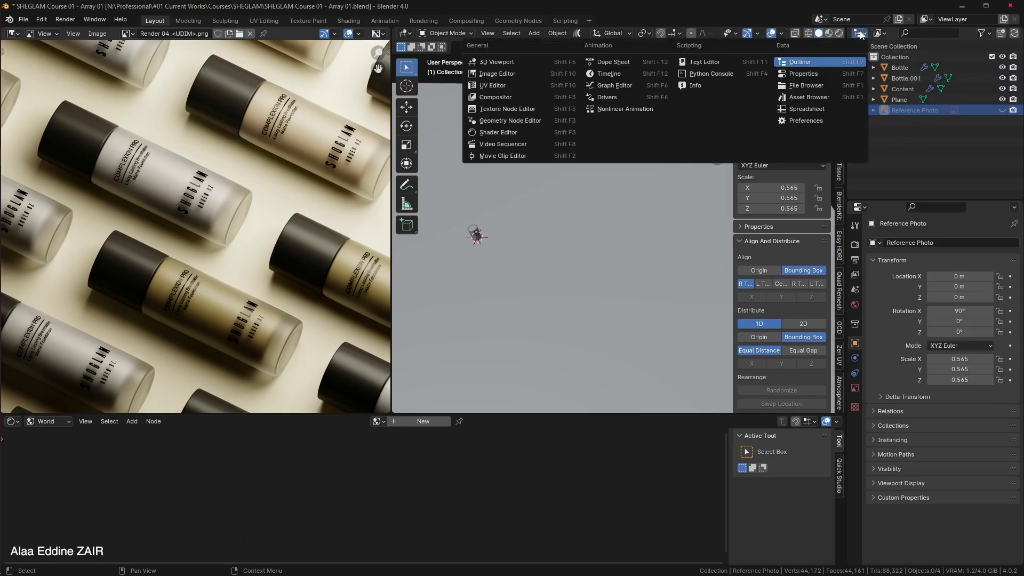
pyautogui.click(827, 62)
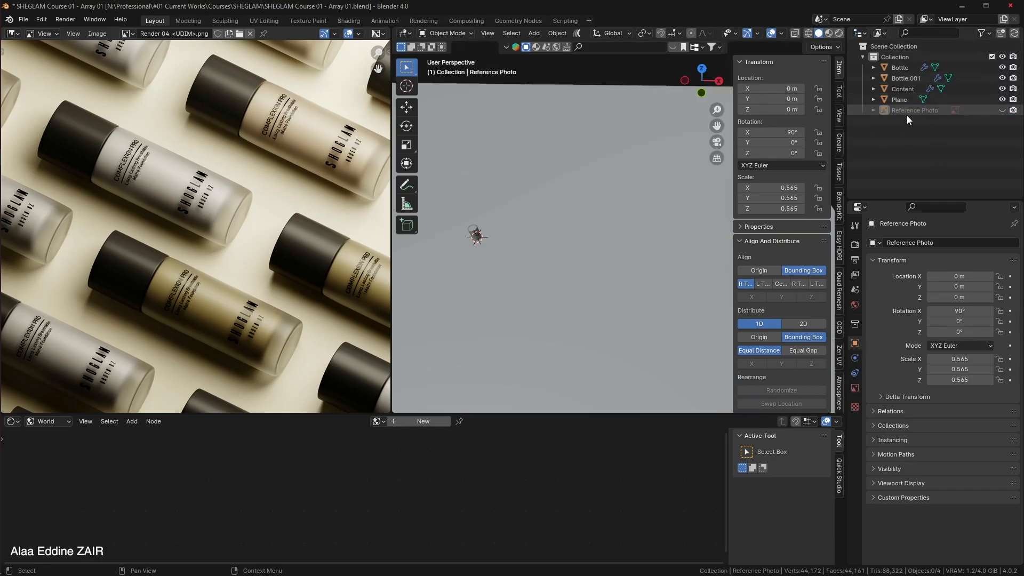
pyautogui.press('m')
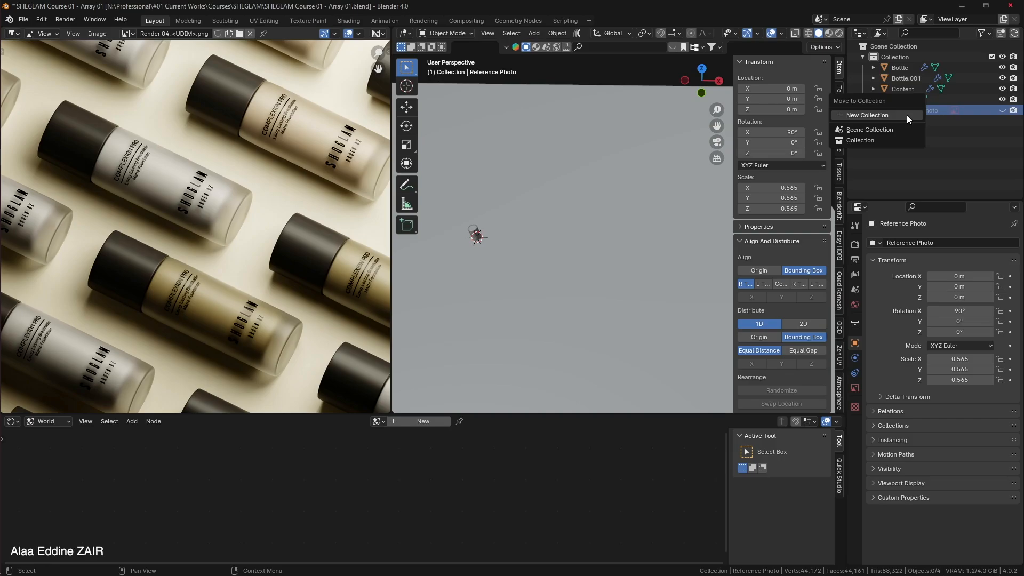
pyautogui.click(908, 116)
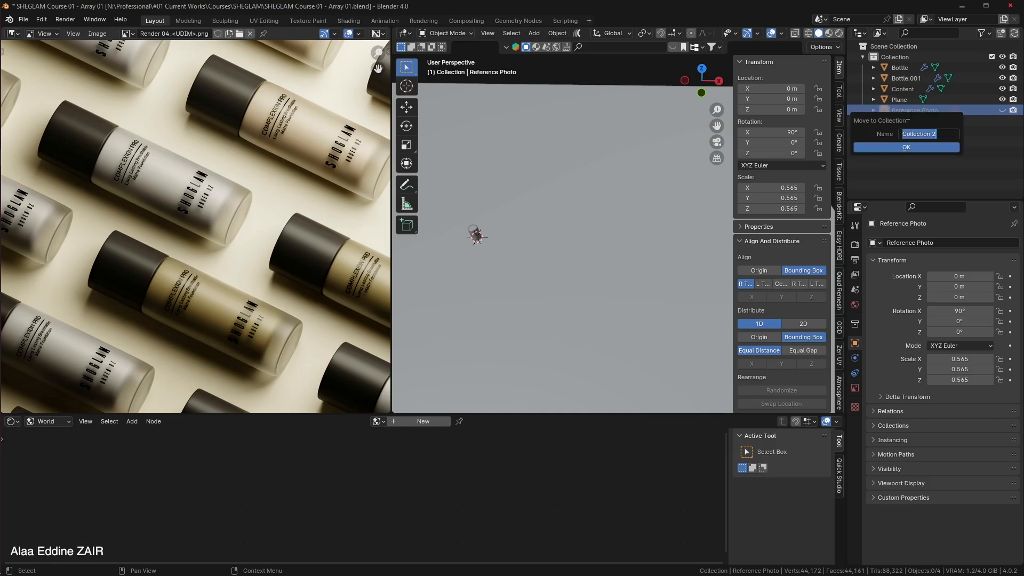
pyautogui.write('Reference')
pyautogui.press('Return')
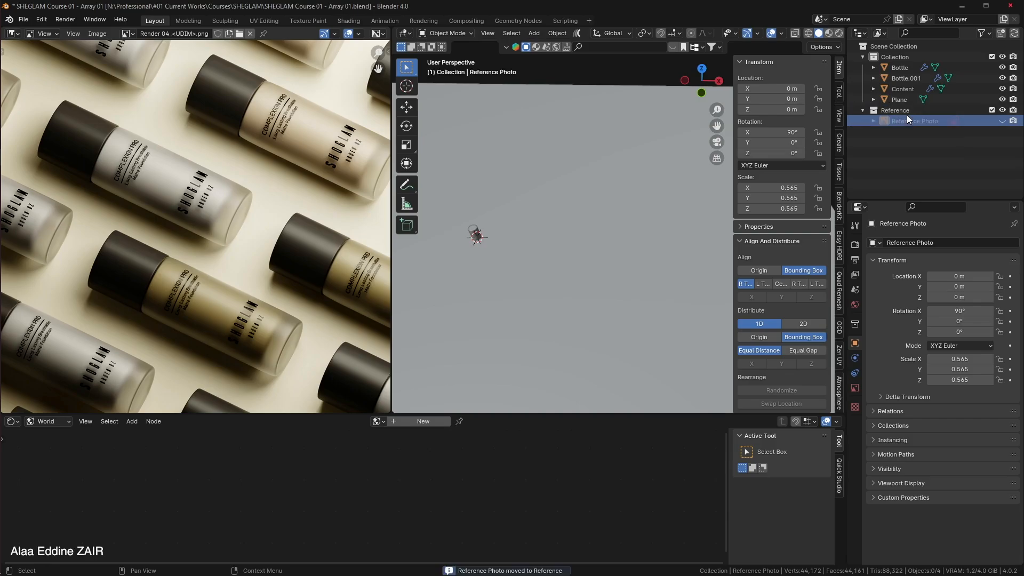
pyautogui.click(992, 110)
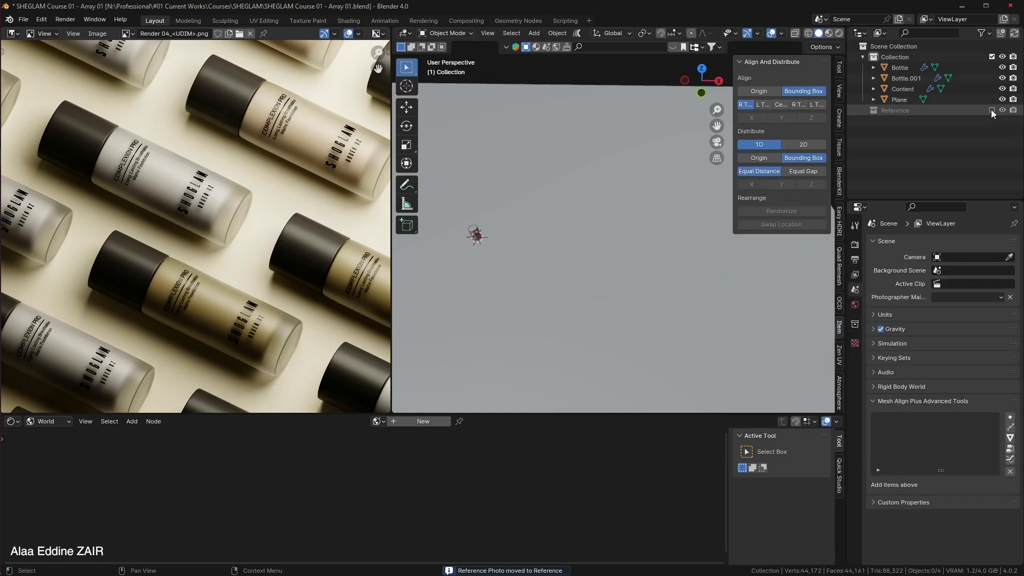
# Rename the cap object Bottle.001 as Cover.
pyautogui.click(908, 78)
pyautogui.keyDown('shift'); pyautogui.moveTo(500, 198); pyautogui.dragTo(678, 147, button='middle'); pyautogui.keyUp('shift')
pyautogui.scroll(2, 596, 163)
pyautogui.keyDown('shift'); pyautogui.moveTo(588, 158); pyautogui.dragTo(619, 200, button='middle'); pyautogui.keyUp('shift')
pyautogui.press('F2')
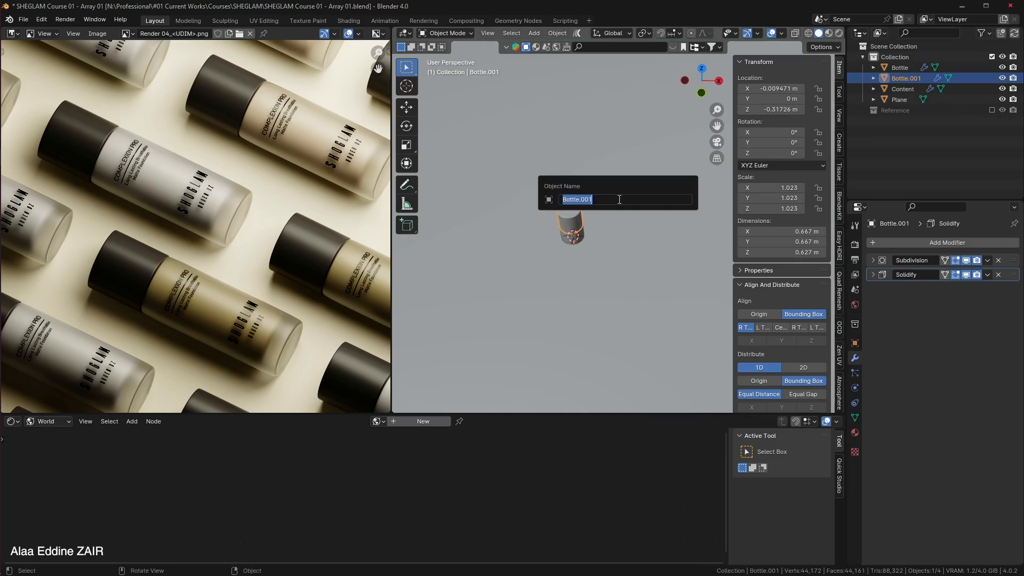
pyautogui.write('Cover')
pyautogui.press('Return')
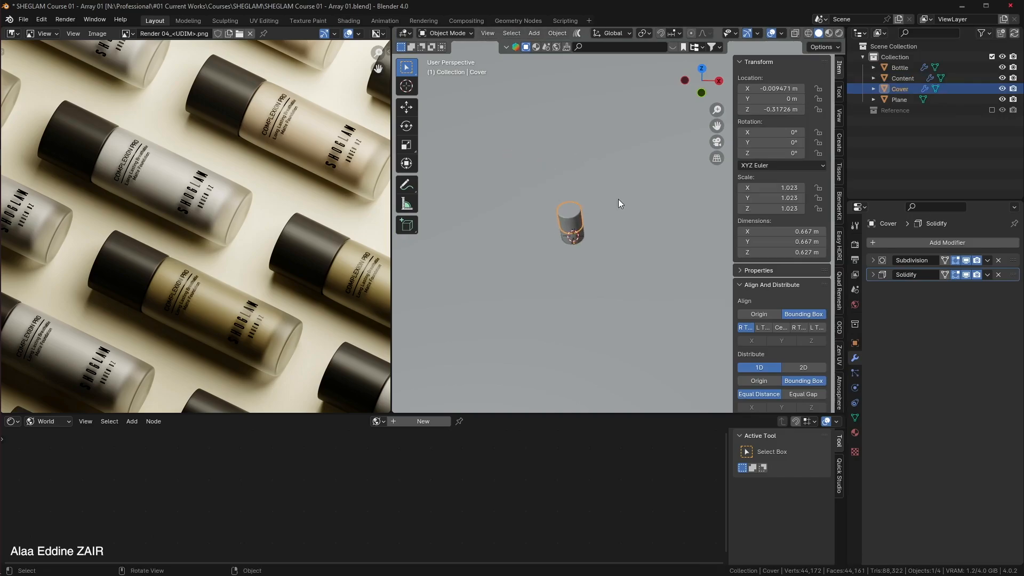
# Move Bottle, Content and Cover into a new collection named Product and exclude that collection from the view layer.
pyautogui.click(904, 78)
pyautogui.click(901, 90)
pyautogui.keyDown('shift'); pyautogui.click(897, 66); pyautogui.keyUp('shift')
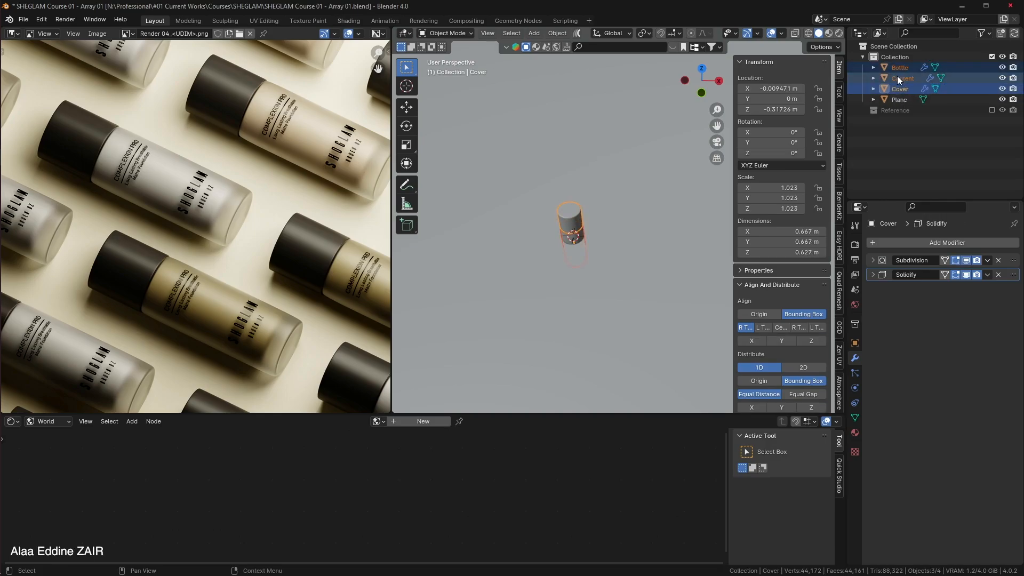
pyautogui.press('m')
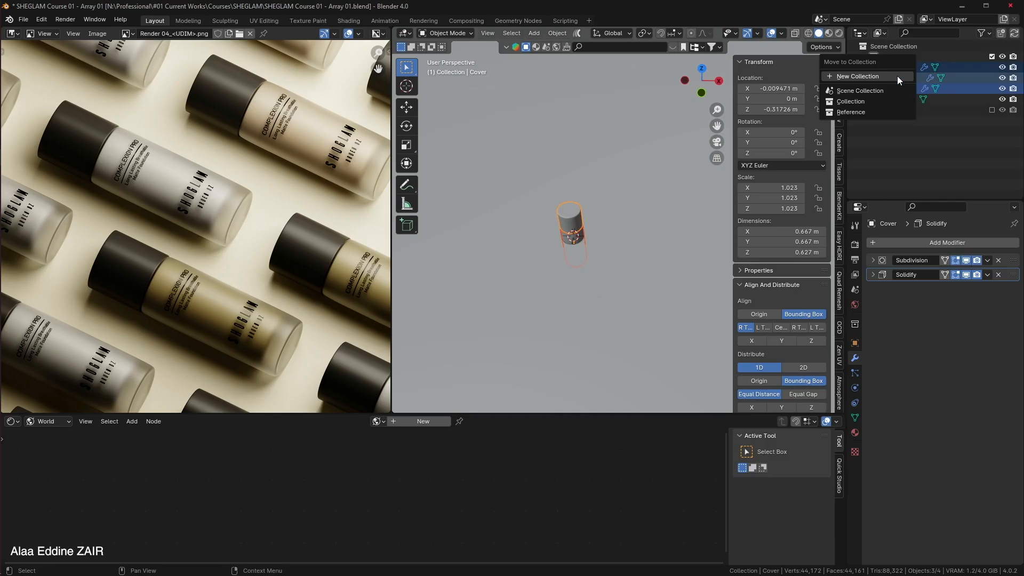
pyautogui.click(897, 76)
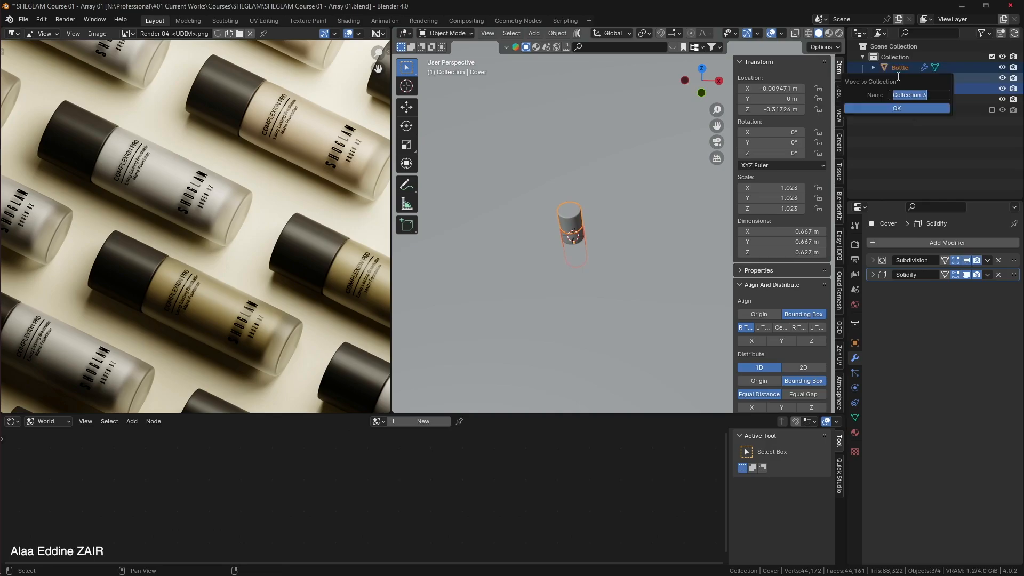
pyautogui.write('Product')
pyautogui.press('Return')
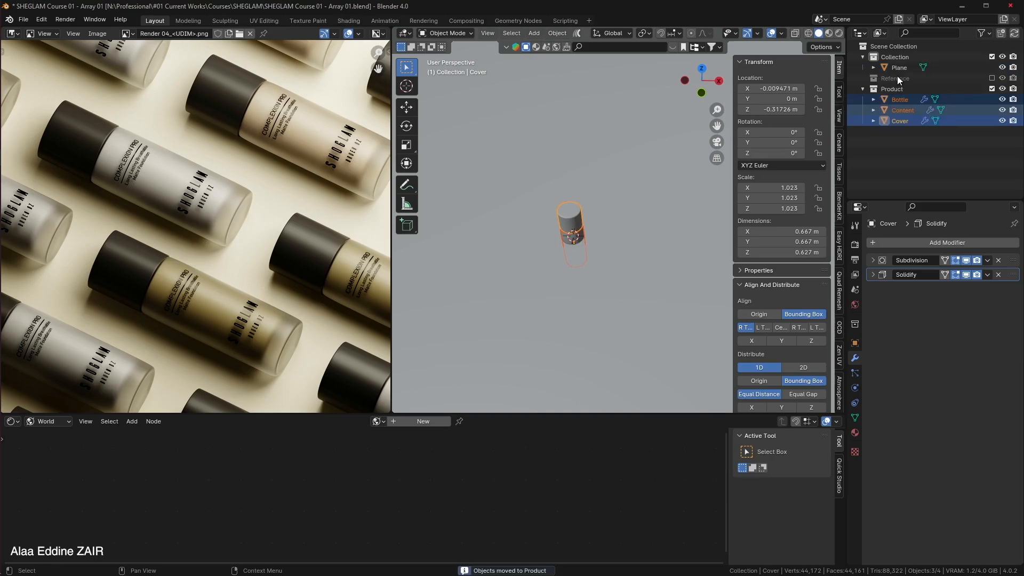
pyautogui.click(992, 88)
# Move the plane into a new collection named Setup.
pyautogui.click(940, 69)
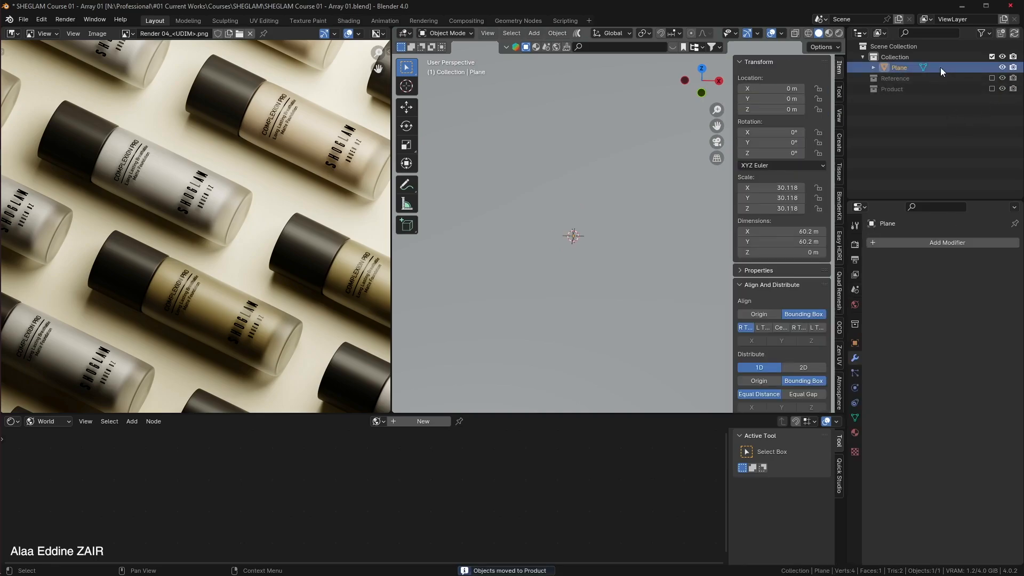
pyautogui.press('m')
pyautogui.click(940, 68)
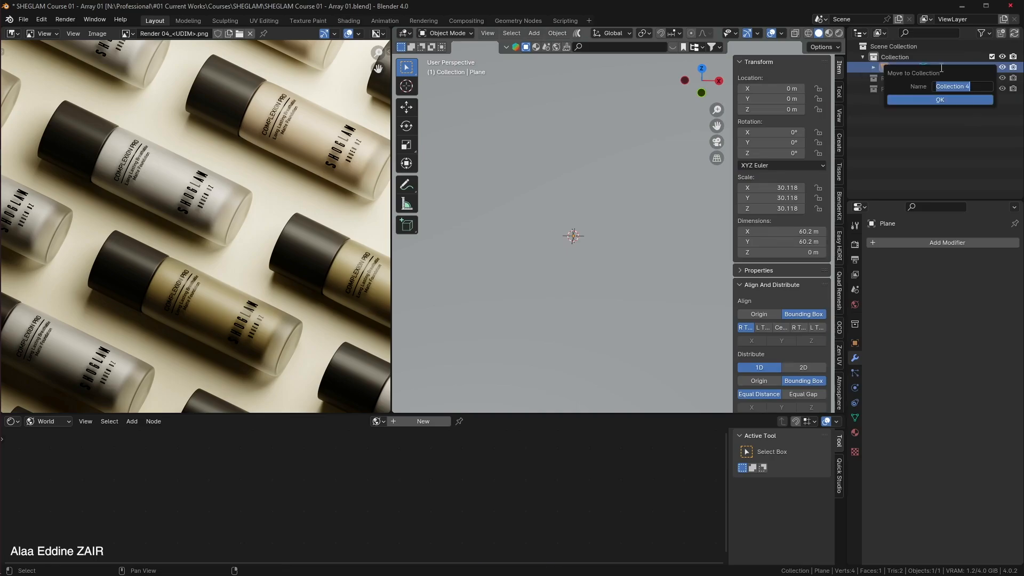
pyautogui.write('Setup')
pyautogui.press('Return')
pyautogui.scroll(-2, 655, 171)
pyautogui.moveTo(655, 172); pyautogui.dragTo(651, 200, button='middle')
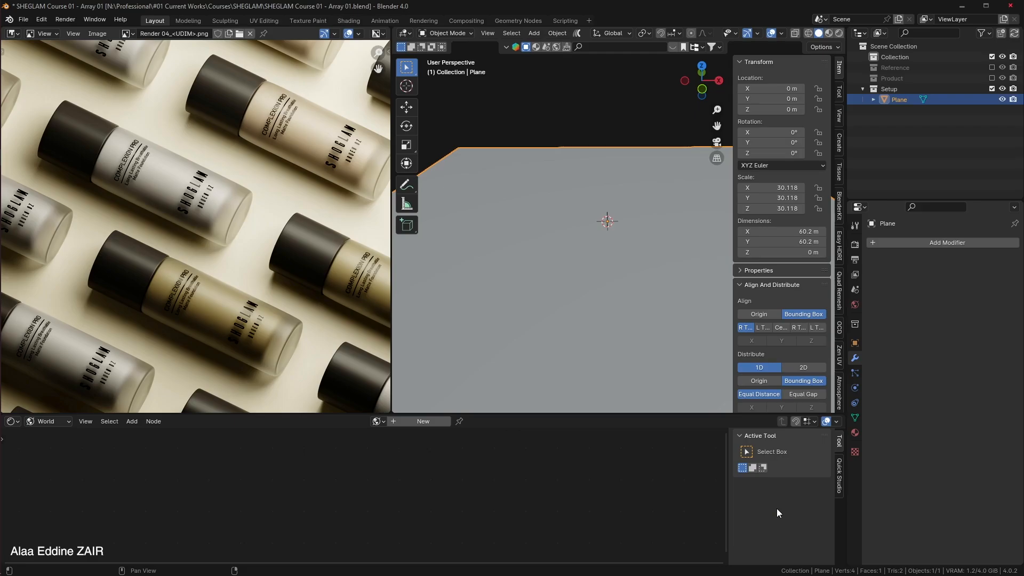
# Change the shader editor to the Geometry Node Editor and create a node tree named Array on the plane.
pyautogui.click(12, 422)
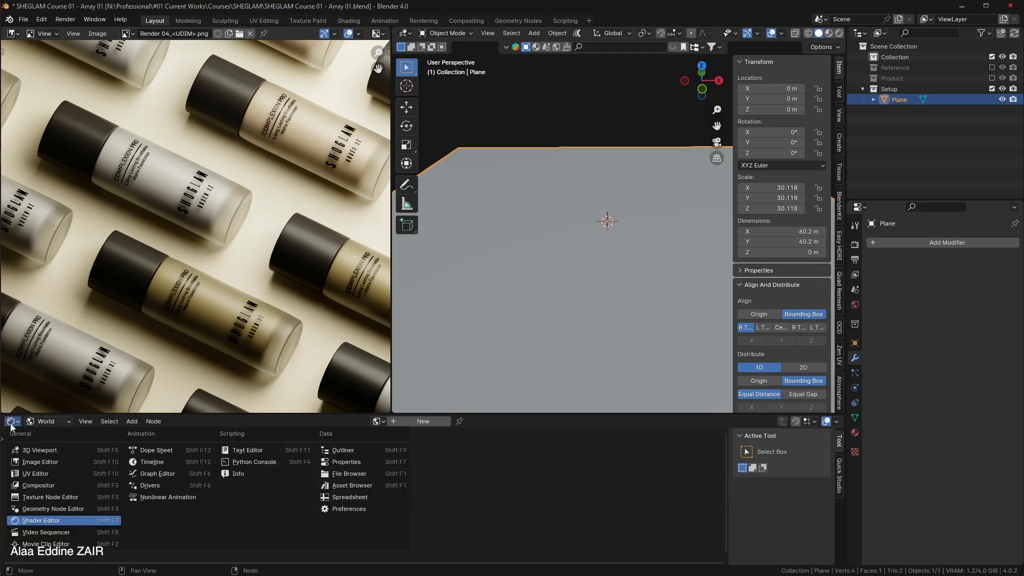
pyautogui.click(45, 509)
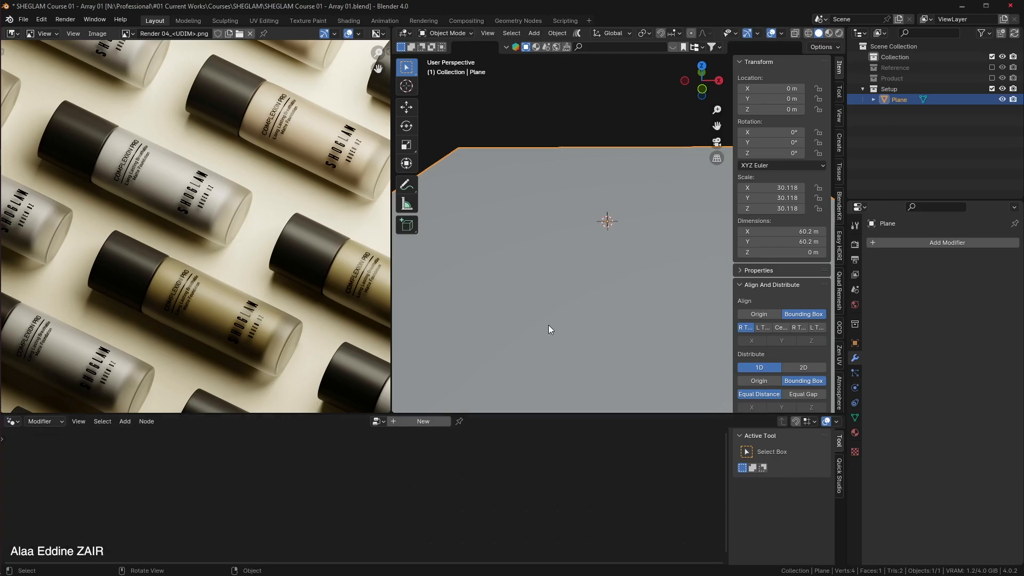
pyautogui.click(424, 422)
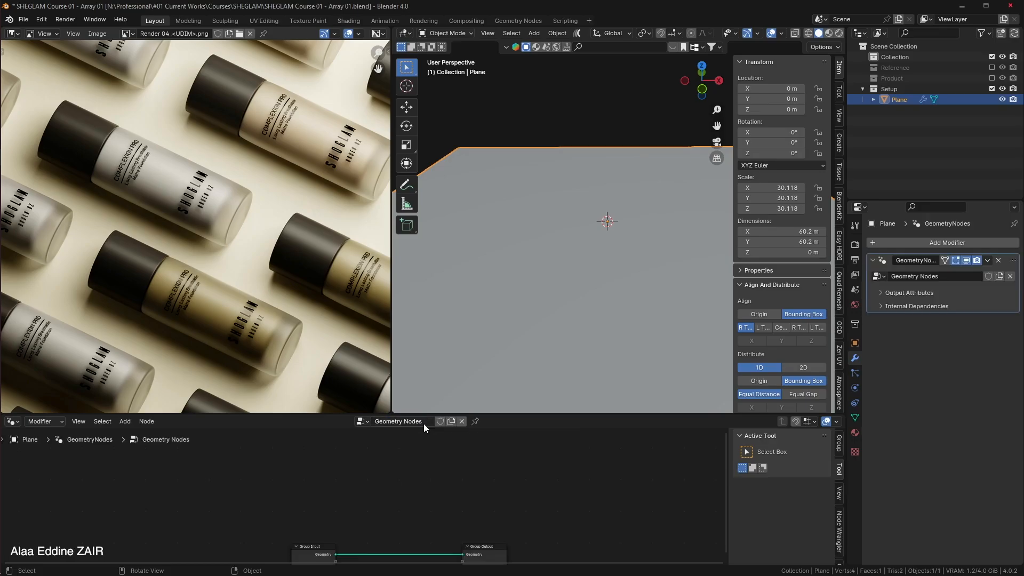
pyautogui.click(424, 421)
pyautogui.write('Array')
pyautogui.press('Return')
# Move the Group Input node to just below and left of Group Output, and save the file incrementally as Array 02.
pyautogui.moveTo(467, 494); pyautogui.dragTo(523, 441, button='middle')
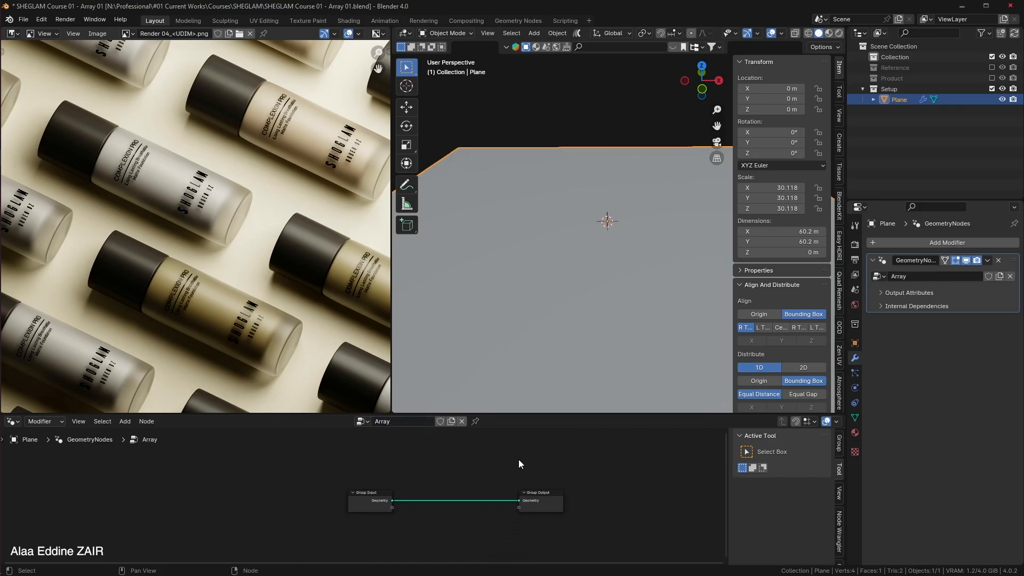
pyautogui.scroll(2, 508, 475)
pyautogui.moveTo(368, 492); pyautogui.dragTo(477, 534)
pyautogui.click(487, 499)
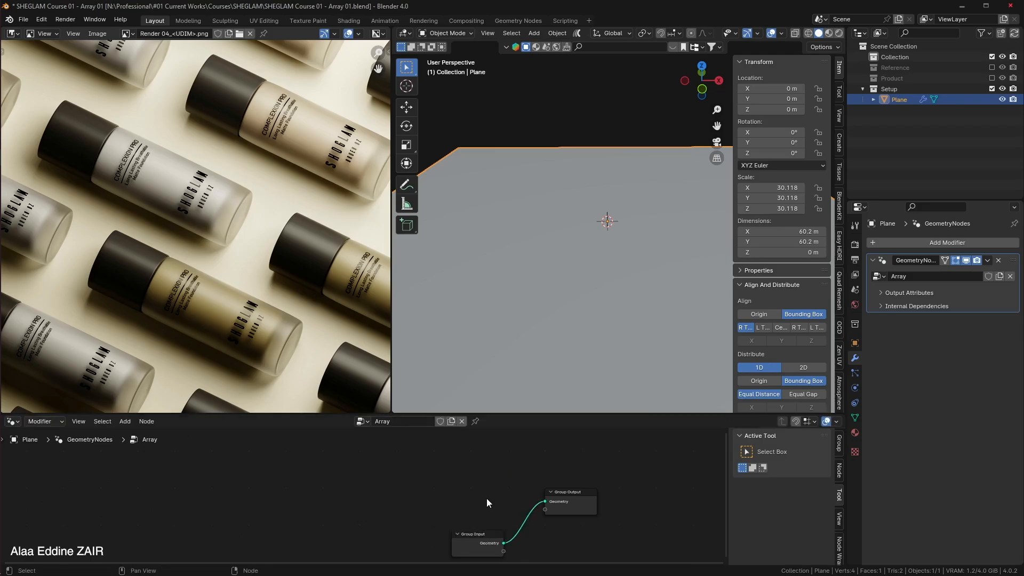
pyautogui.hotkey('ctrl', 'alt', 's')
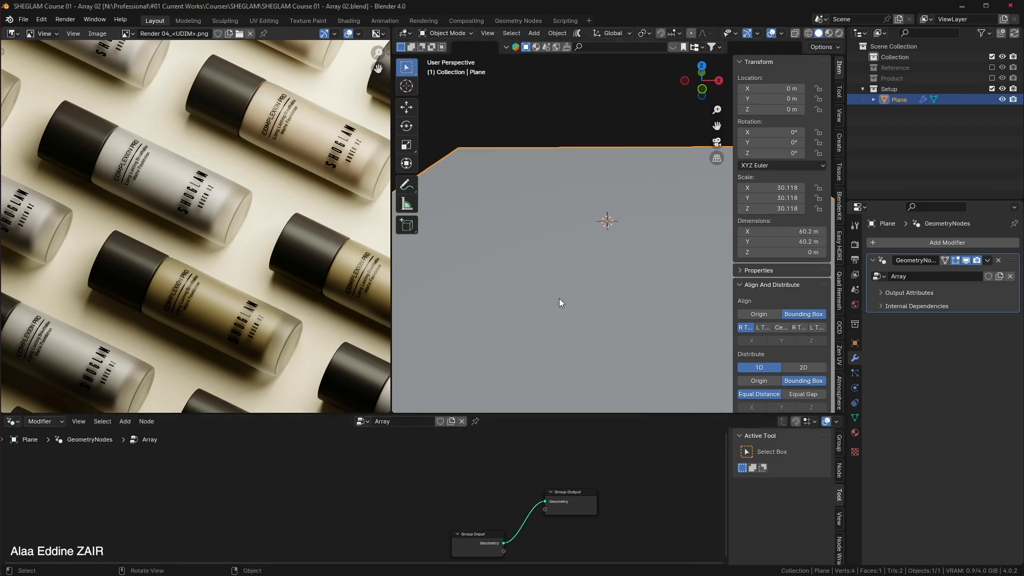
# Show the whole plane from the top orthographic view without the sidebar, and enlarge the node editor area upward.
pyautogui.press('KP_7')
pyautogui.press('n')
pyautogui.scroll(-5, 560, 303)
pyautogui.scroll(1, 560, 302)
pyautogui.moveTo(530, 415); pyautogui.dragTo(540, 314)
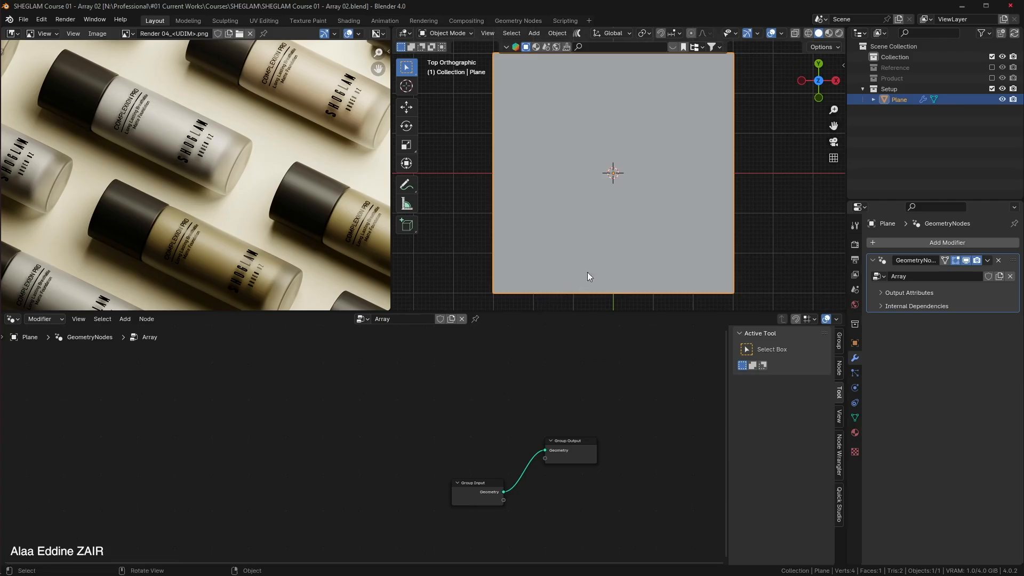
# Add an Instance on Points node to the Array node tree, placed to the left of Group Input.
pyautogui.scroll(2, 574, 405)
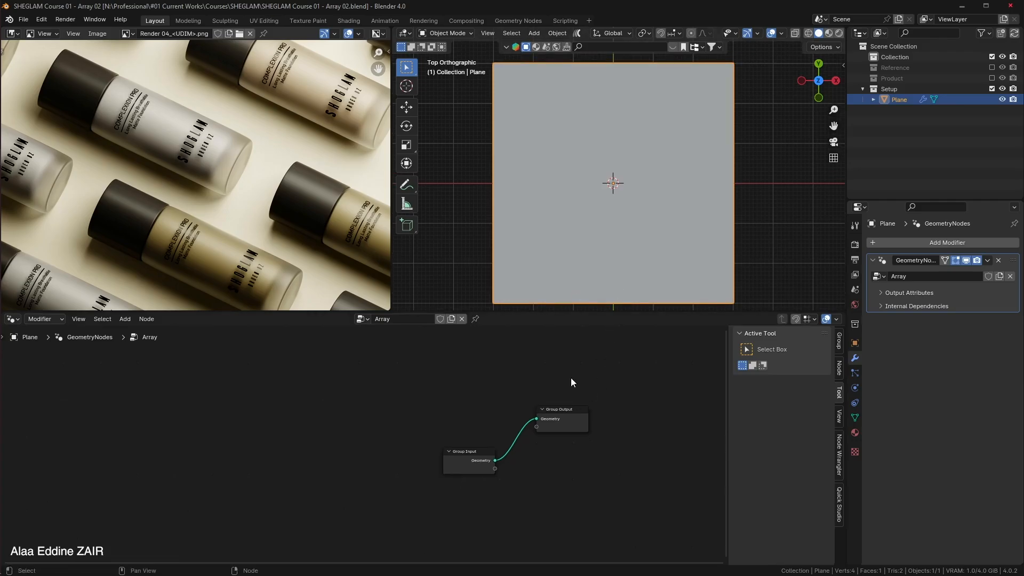
pyautogui.moveTo(574, 404); pyautogui.dragTo(521, 405, button='middle')
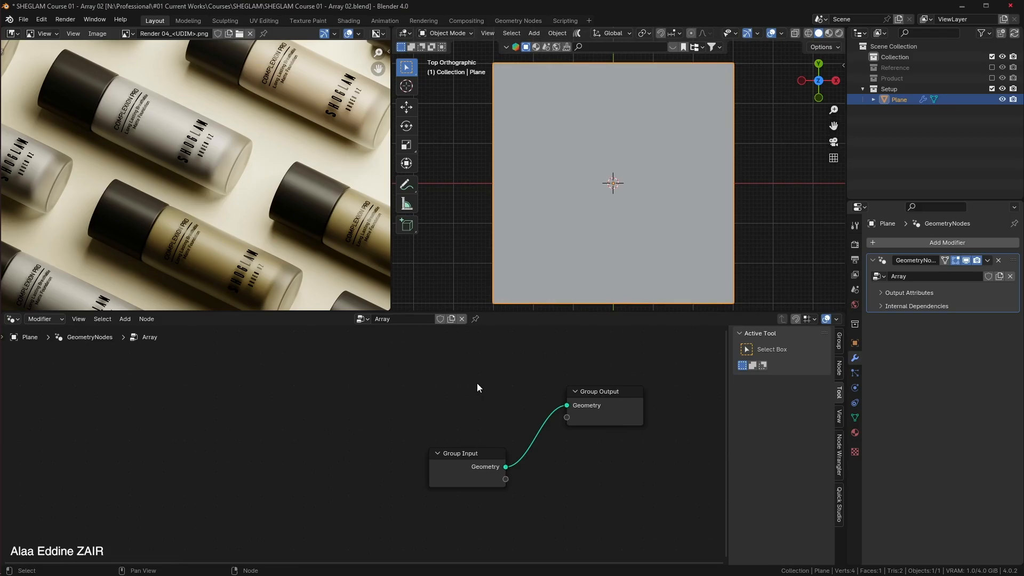
pyautogui.hotkey('shift', 'a')
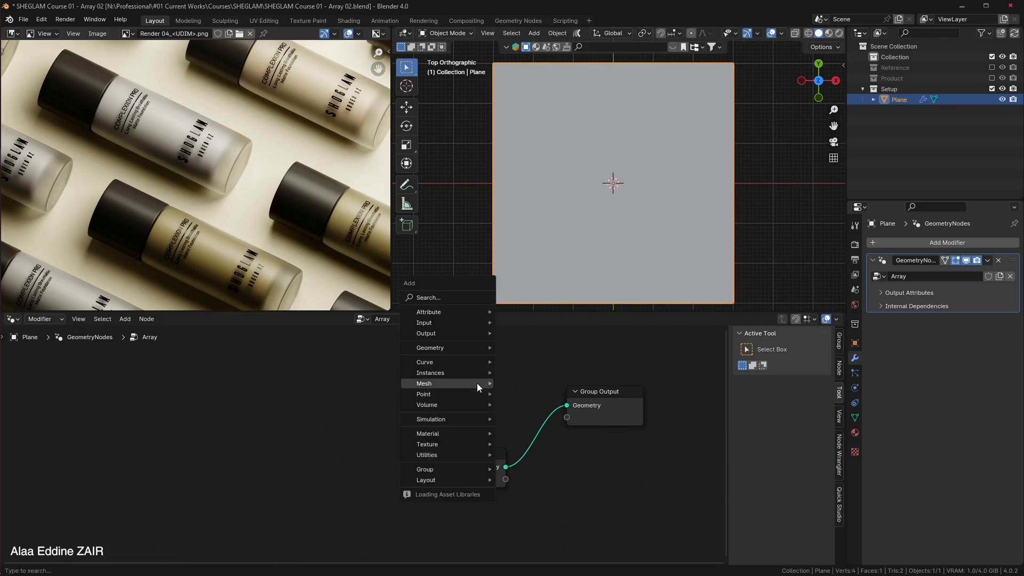
pyautogui.click(441, 298)
pyautogui.write('Instance o')
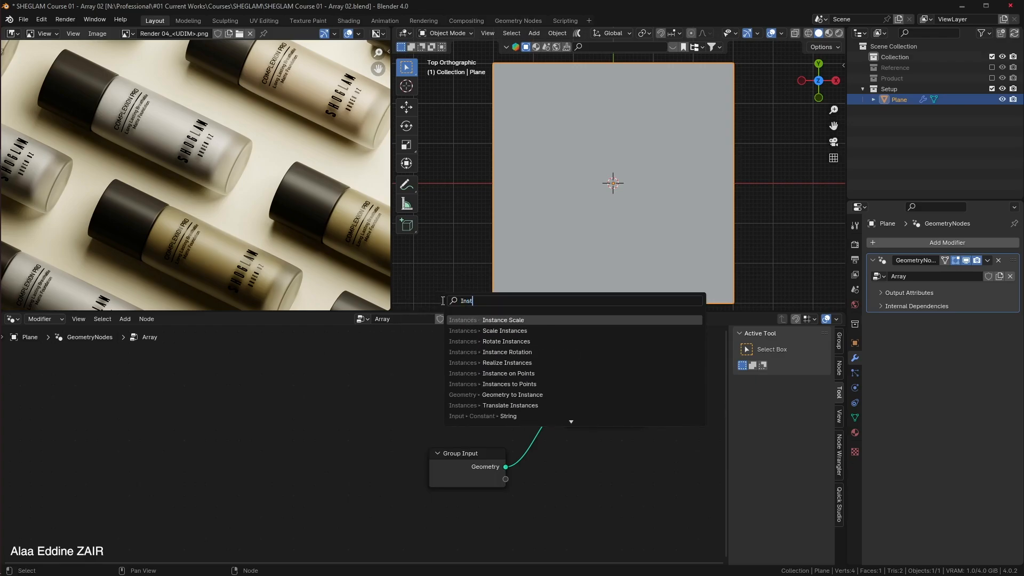
pyautogui.press('Return')
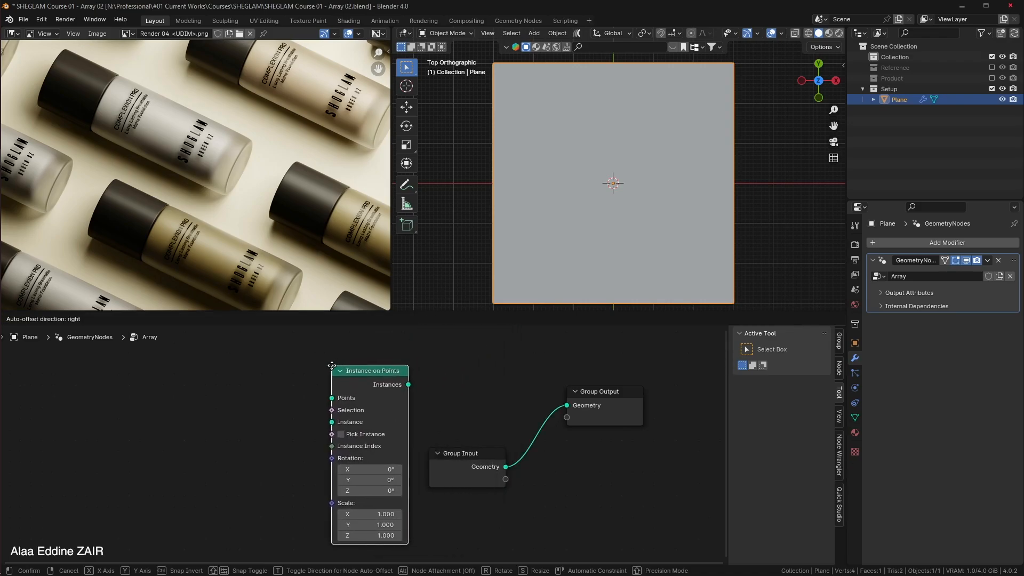
pyautogui.click(342, 384)
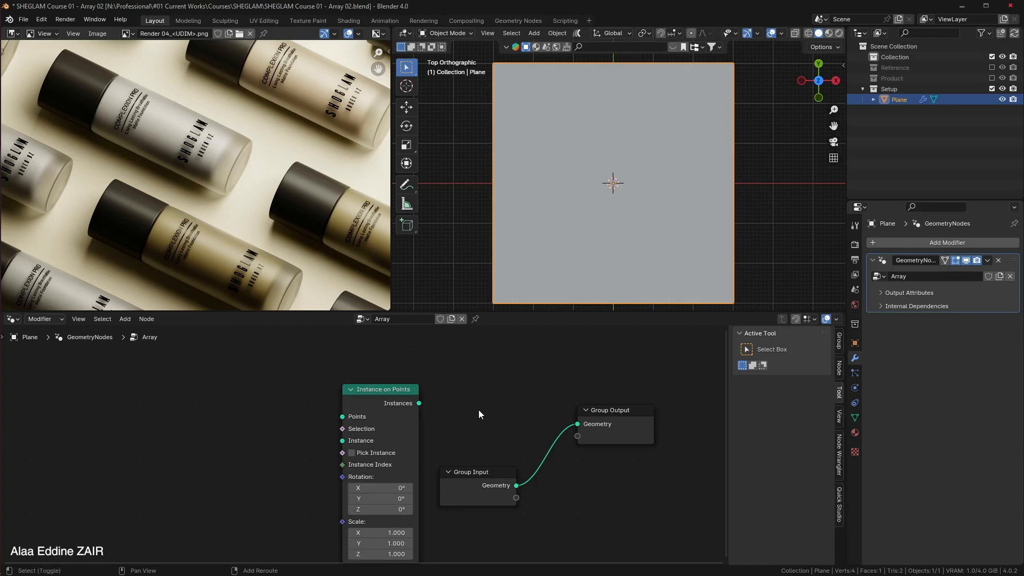
# Add a Join Geometry node between Instance on Points and Group Output, above Group Input.
pyautogui.hotkey('shift', 'a')
pyautogui.click(472, 366)
pyautogui.write('Join Geo')
pyautogui.press('Return')
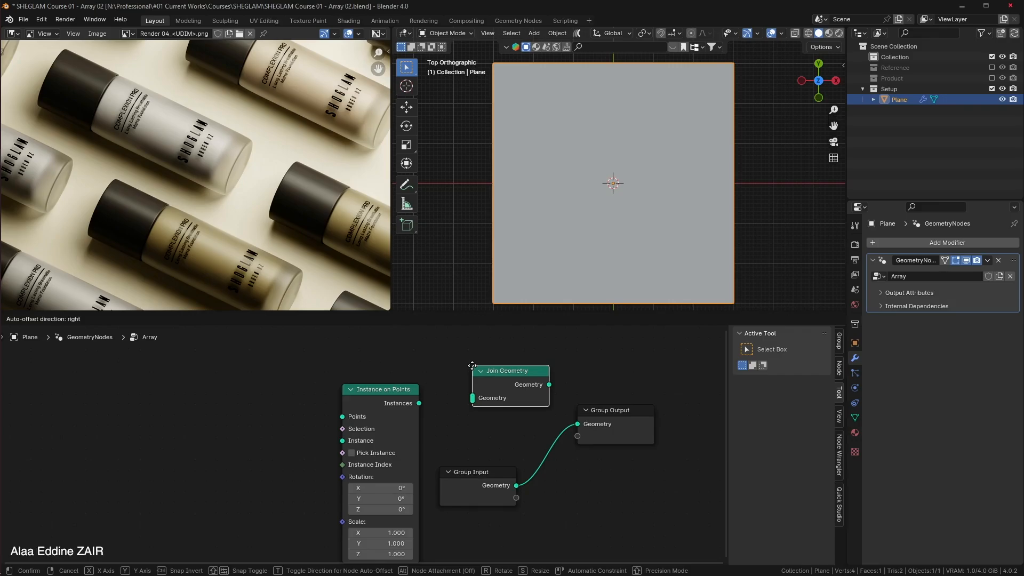
pyautogui.click(449, 362)
# Move the Group Input node directly above the Instance on Points node.
pyautogui.moveTo(473, 475); pyautogui.dragTo(484, 443)
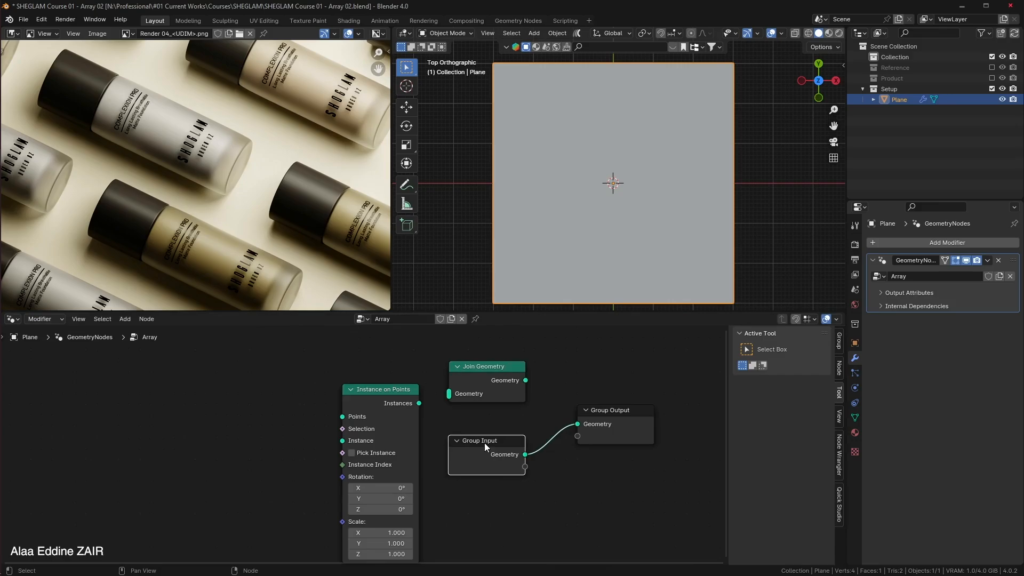
pyautogui.moveTo(484, 443); pyautogui.dragTo(482, 464)
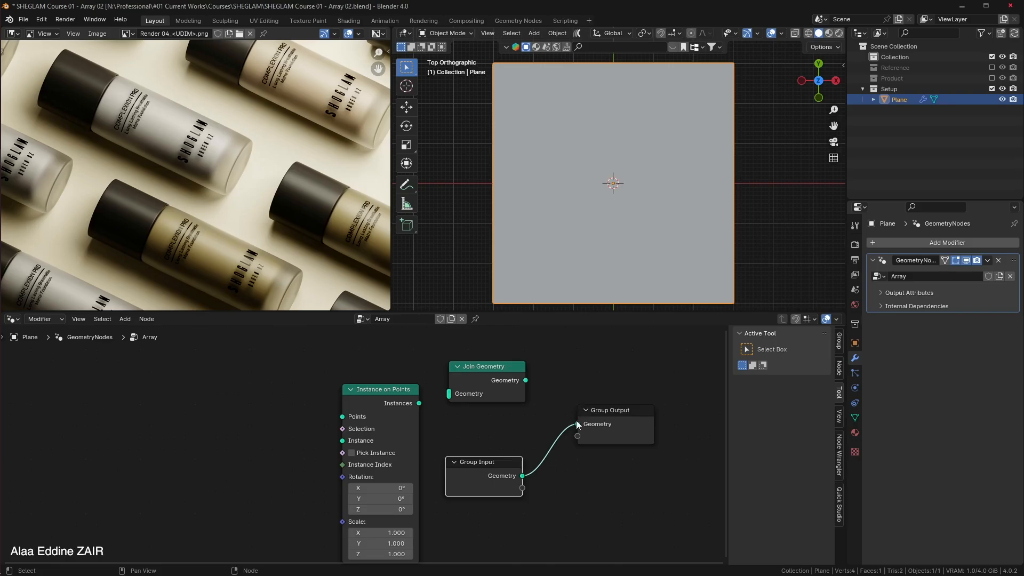
pyautogui.moveTo(577, 426)
pyautogui.mouseDown()
pyautogui.moveTo(551, 434)
pyautogui.moveTo(540, 468)
pyautogui.moveTo(524, 478)
pyautogui.moveTo(577, 426)
pyautogui.mouseUp()
pyautogui.moveTo(503, 463); pyautogui.dragTo(395, 367)
pyautogui.moveTo(500, 389); pyautogui.dragTo(519, 370, button='middle')
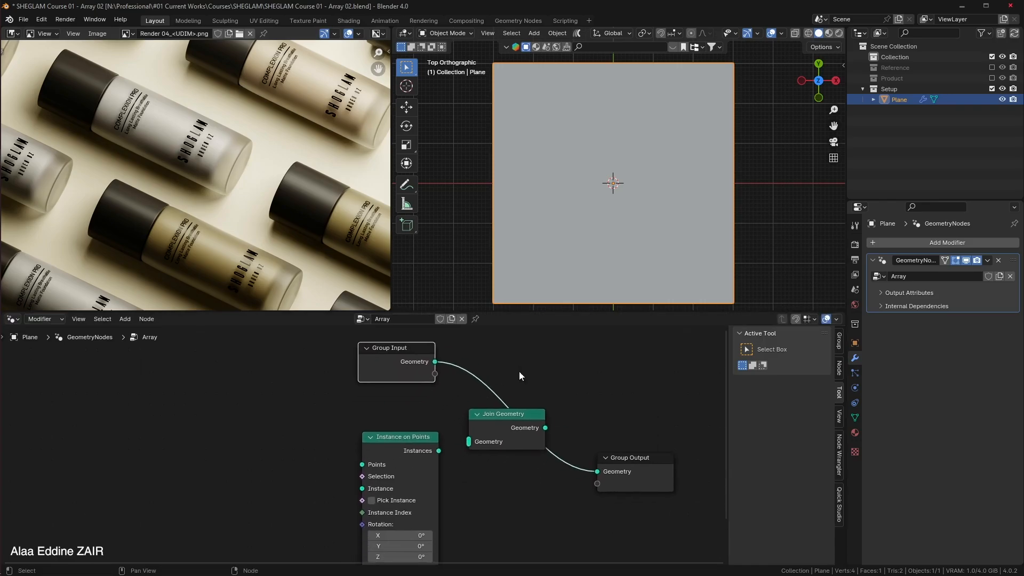
# Wire Group Input's geometry and Instance on Points' instances into Join Geometry, and connect its output to Group Output.
pyautogui.moveTo(598, 475); pyautogui.dragTo(467, 442)
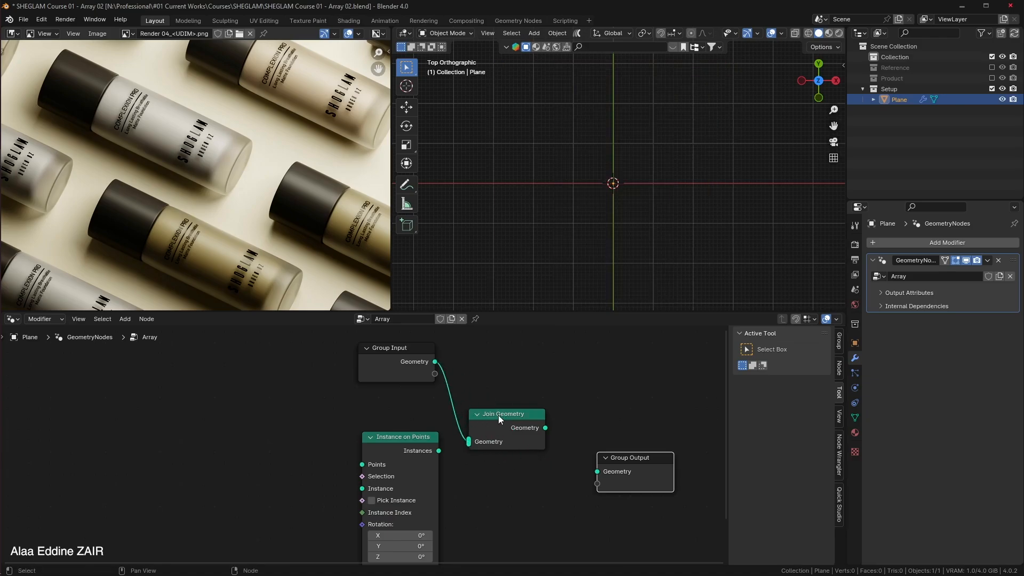
pyautogui.moveTo(545, 428); pyautogui.dragTo(597, 472)
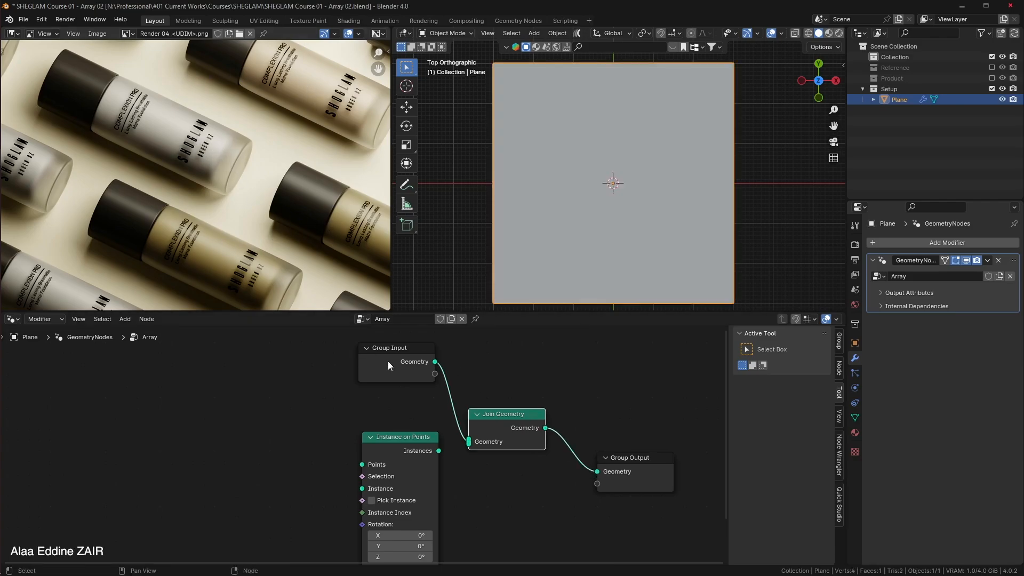
pyautogui.moveTo(441, 451); pyautogui.dragTo(466, 443)
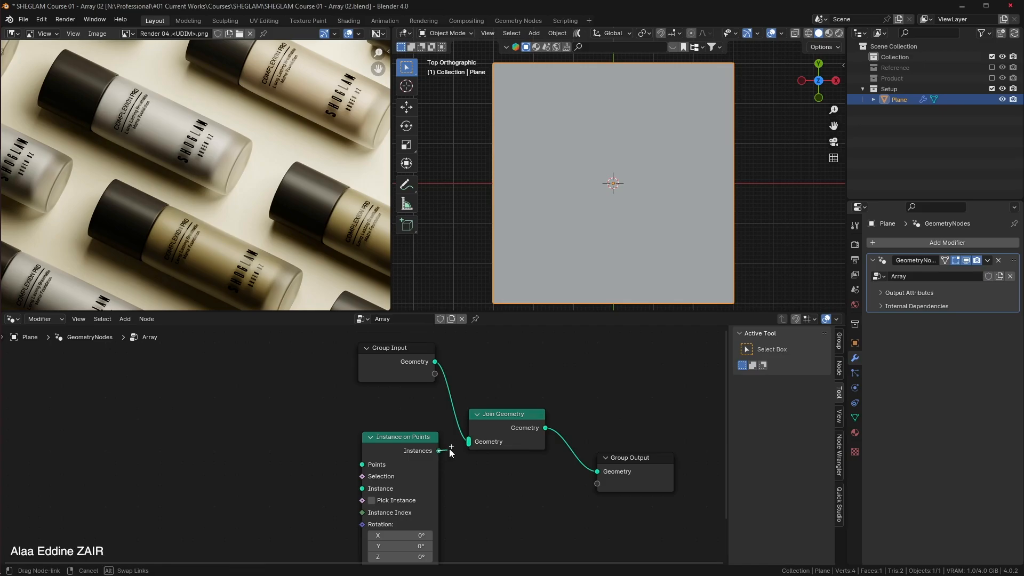
pyautogui.moveTo(494, 487); pyautogui.dragTo(520, 453, button='middle')
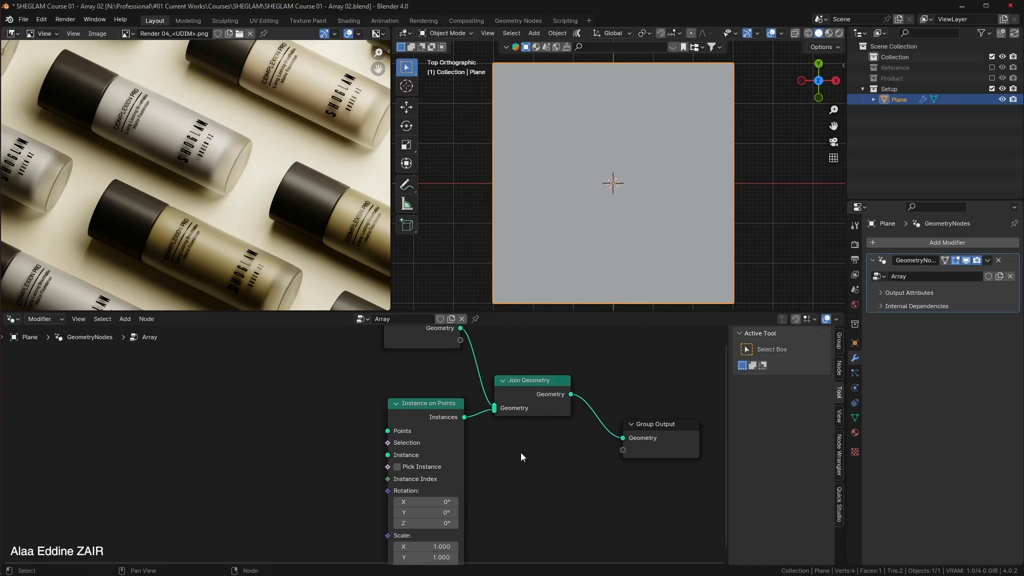
pyautogui.scroll(-2, 521, 452)
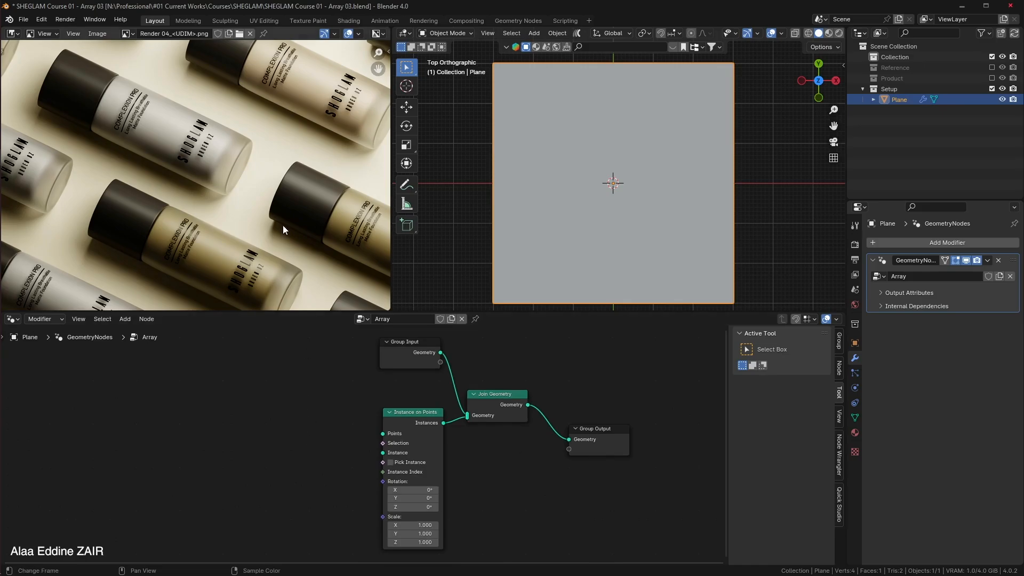
# Add a Grid mesh primitive node well left of Instance on Points and duplicate it directly below.
pyautogui.scroll(-3, 283, 220)
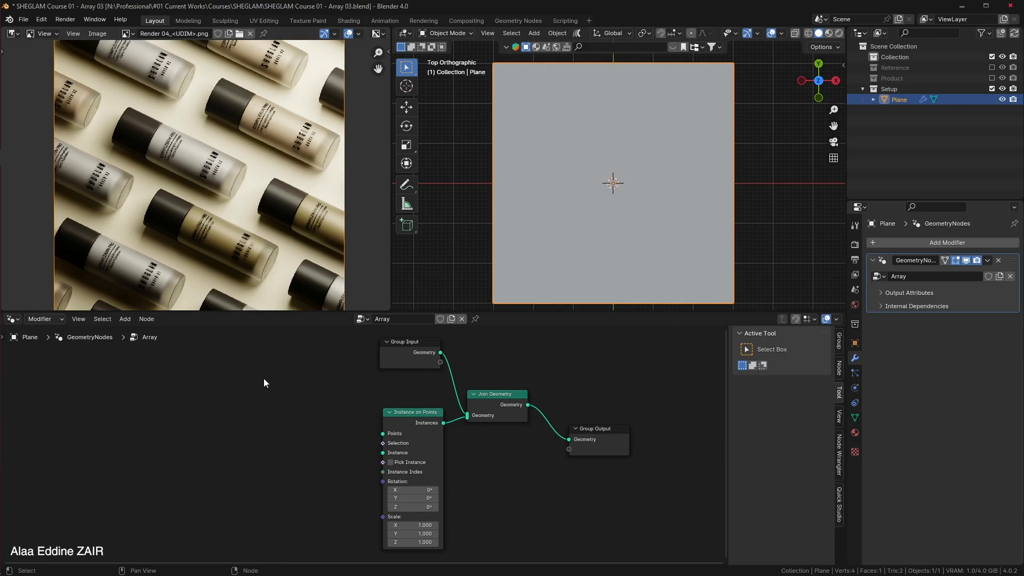
pyautogui.hotkey('shift', 'a')
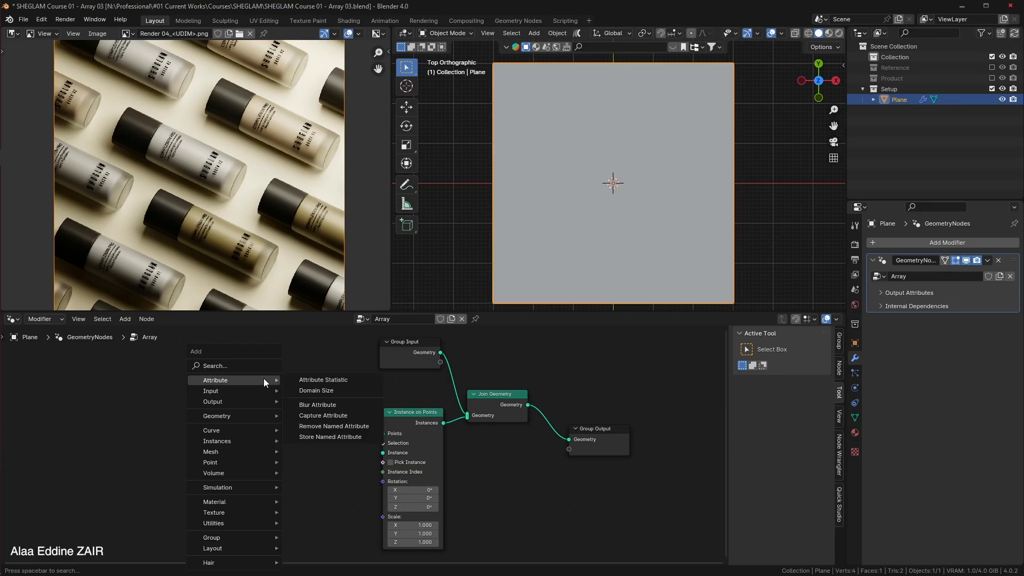
pyautogui.click(264, 366)
pyautogui.write('Gri')
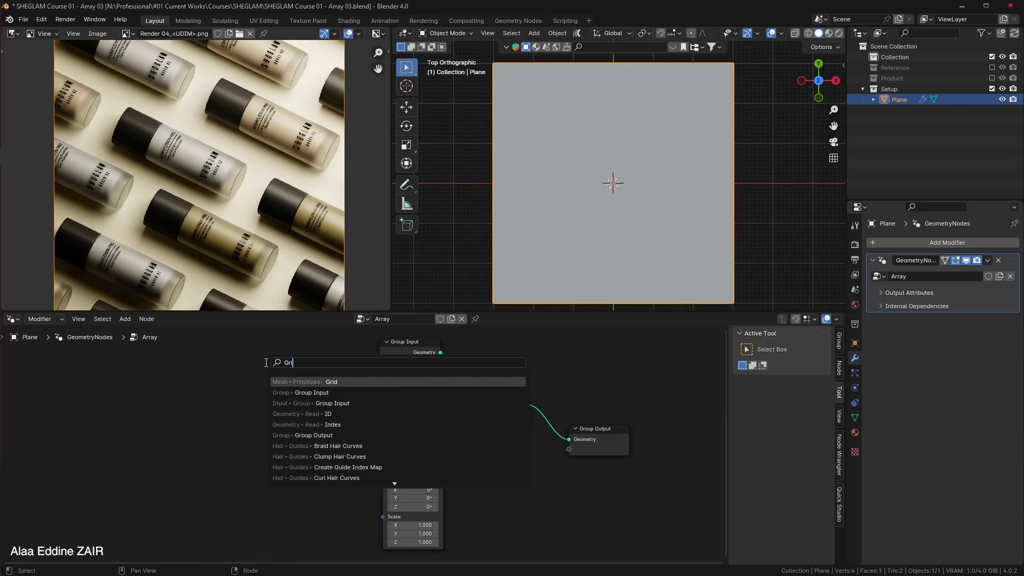
pyautogui.press('Return')
pyautogui.click(192, 366)
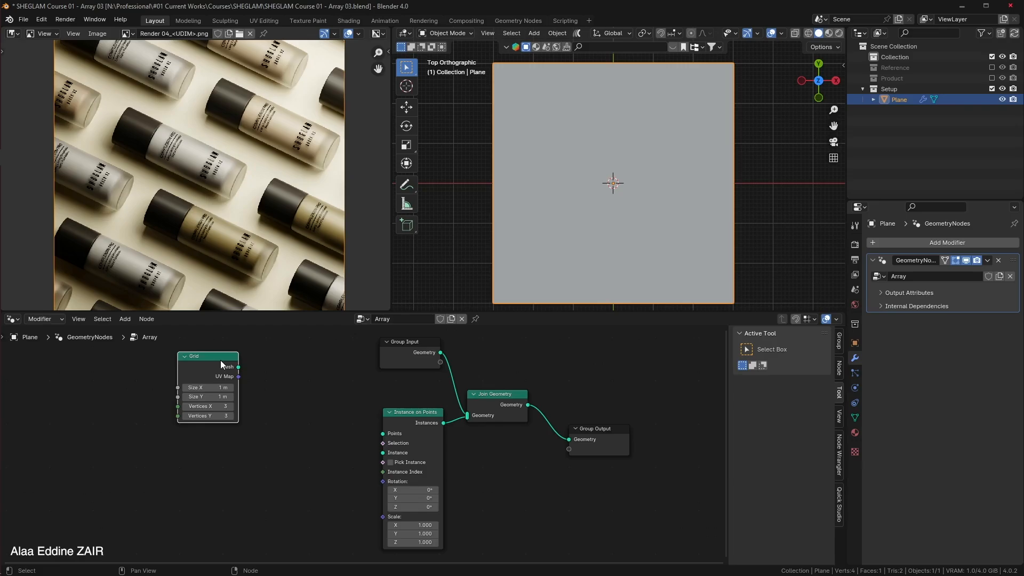
pyautogui.hotkey('shift', 'd')
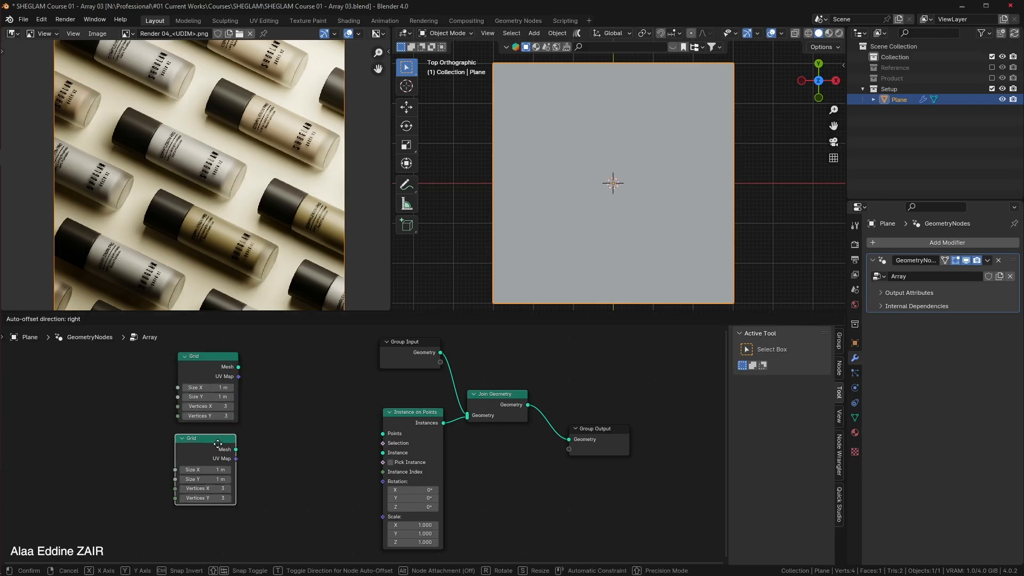
pyautogui.click(219, 448)
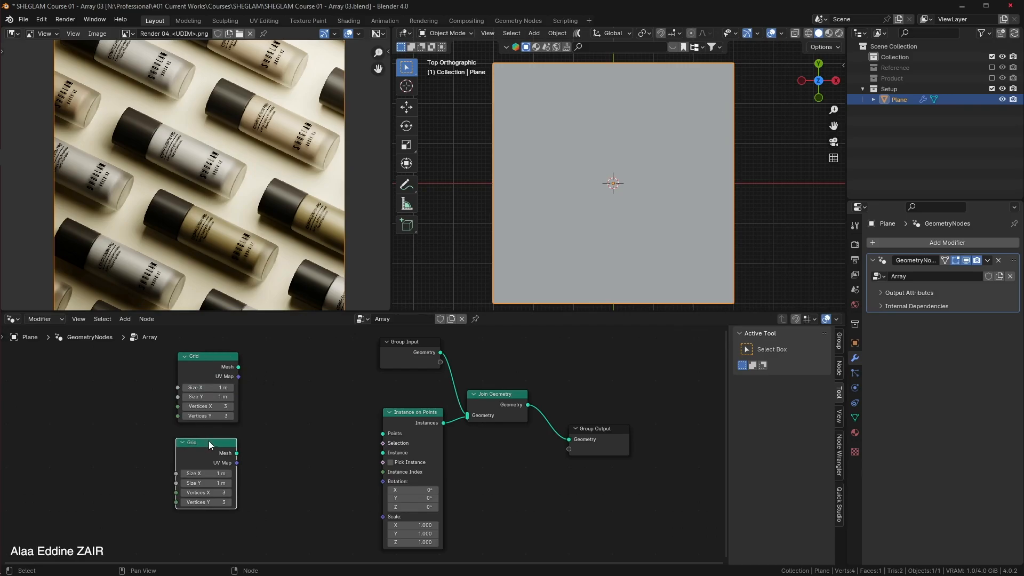
# Duplicate Join Geometry beside the two Grid nodes, feed both Mesh outputs into the copy, and connect it to Instance on Points' Points.
pyautogui.click(492, 398)
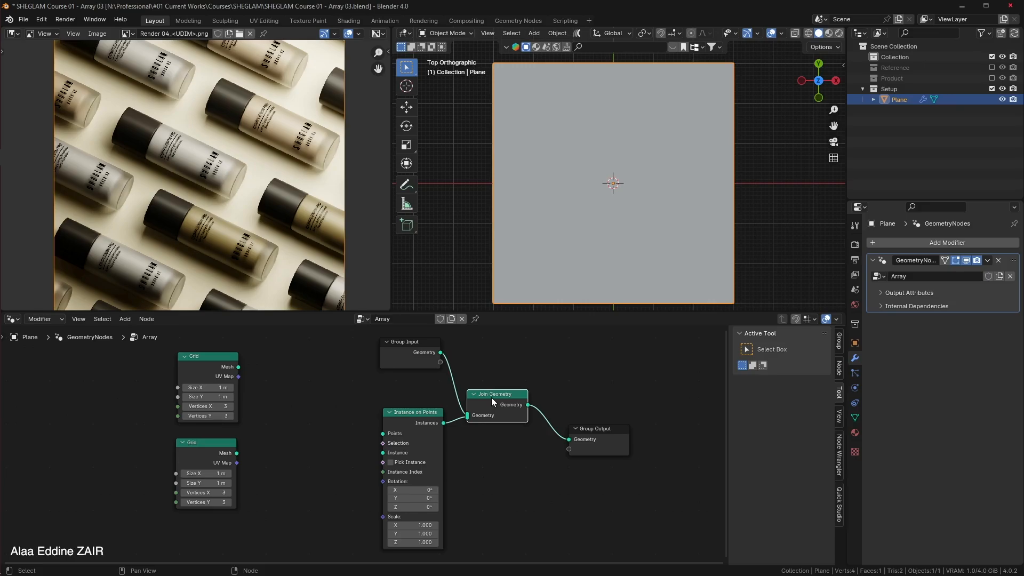
pyautogui.hotkey('shift', 'd')
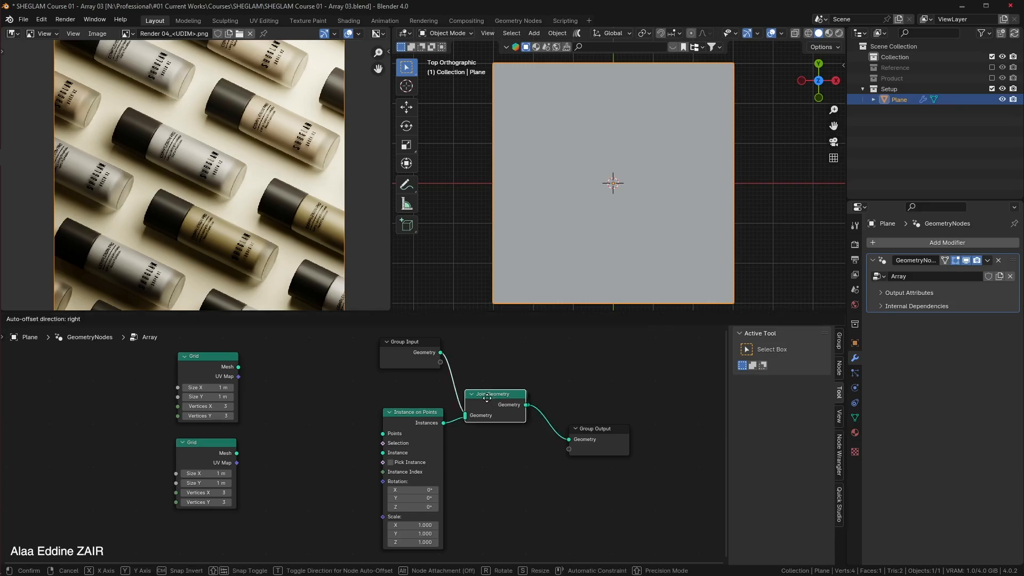
pyautogui.click(308, 393)
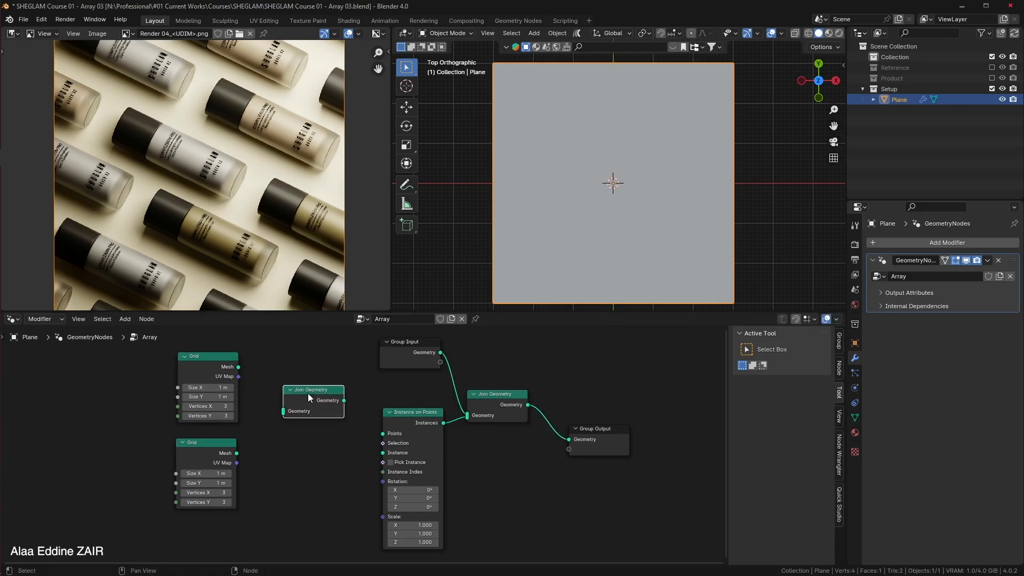
pyautogui.click(238, 370)
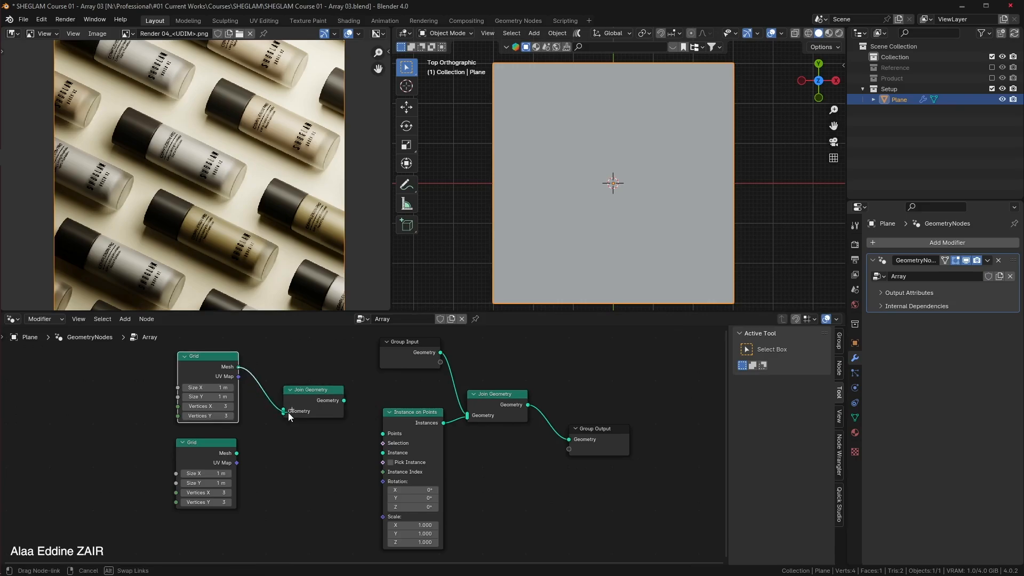
pyautogui.moveTo(239, 367); pyautogui.dragTo(284, 411)
pyautogui.moveTo(238, 453); pyautogui.dragTo(283, 418)
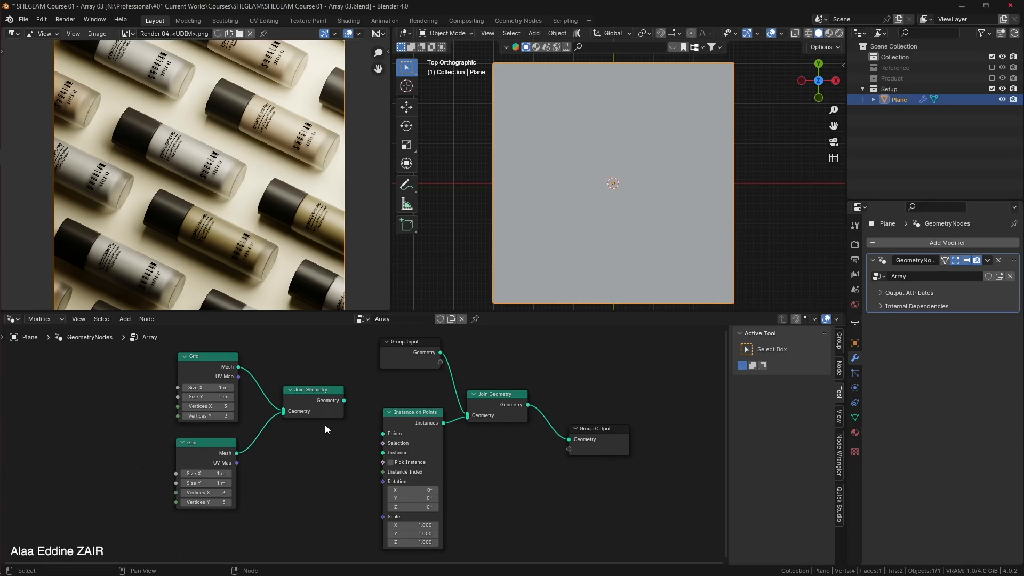
pyautogui.moveTo(344, 400); pyautogui.dragTo(381, 434)
# Add a Collection Info node below the Join Geometry node that combines the two grids.
pyautogui.scroll(3, 308, 463)
pyautogui.scroll(1, 309, 464)
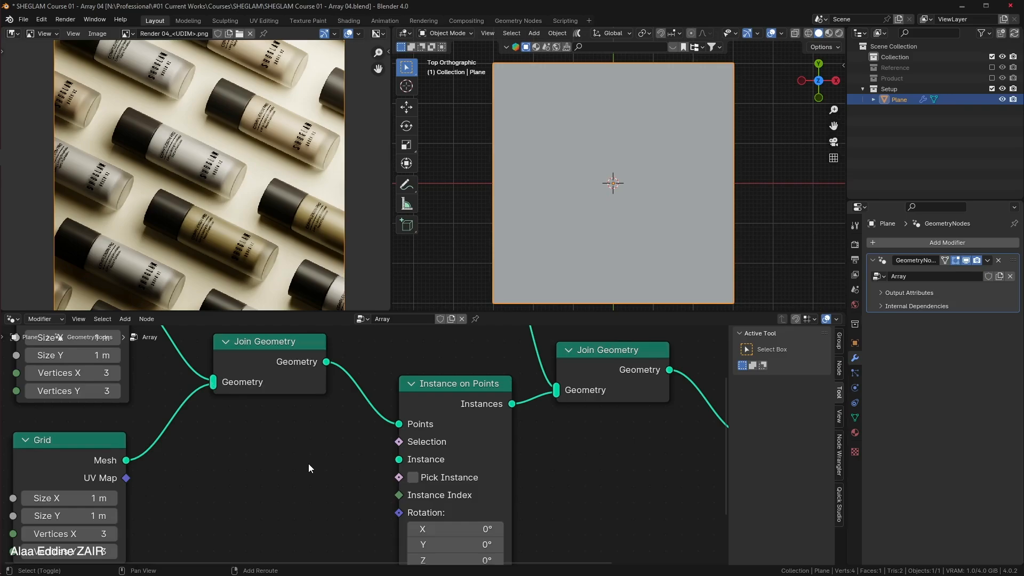
pyautogui.hotkey('shift', 'a')
pyautogui.click(287, 364)
pyautogui.write('Colle')
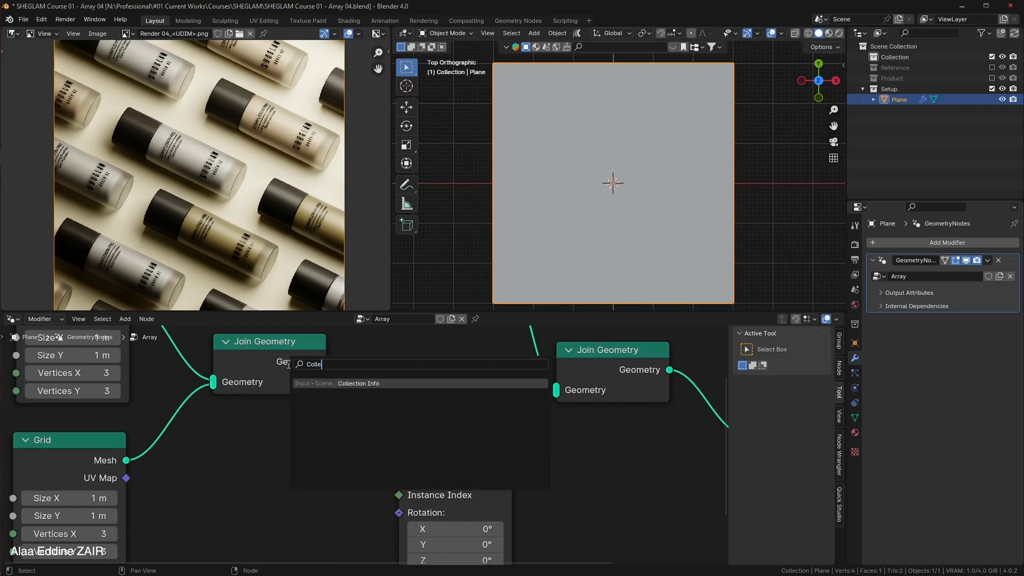
pyautogui.press('Return')
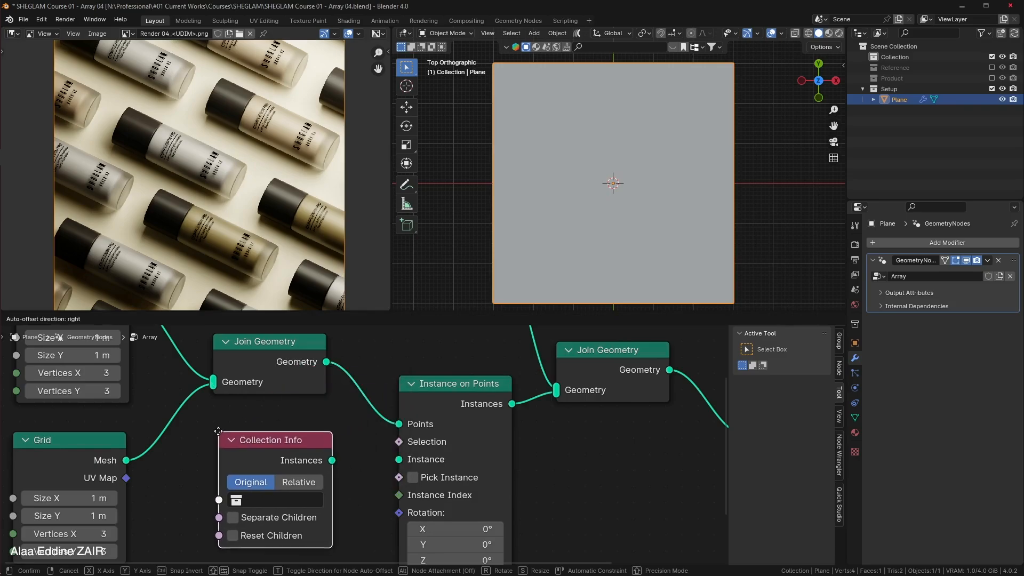
pyautogui.click(213, 427)
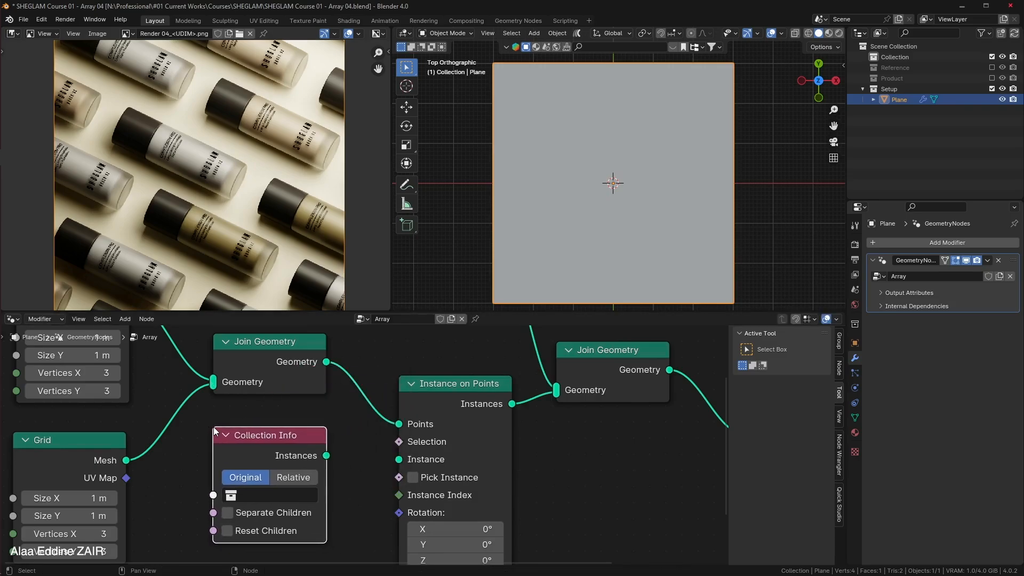
# Set Collection Info to the Product collection, connect its Instances to Instance on Points' Instance, and check the result in perspective and top view.
pyautogui.click(287, 498)
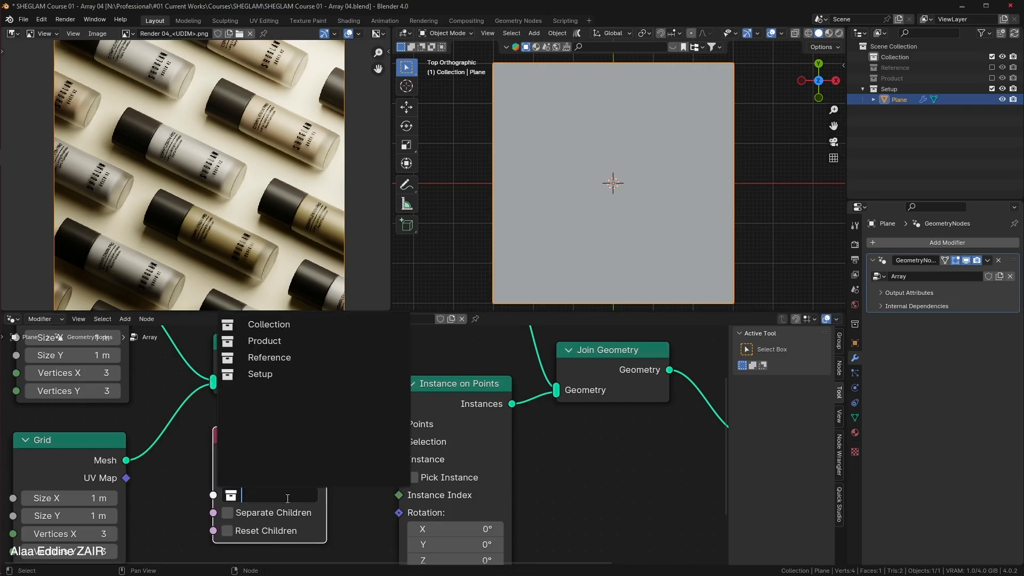
pyautogui.click(278, 342)
pyautogui.moveTo(326, 456); pyautogui.dragTo(435, 460)
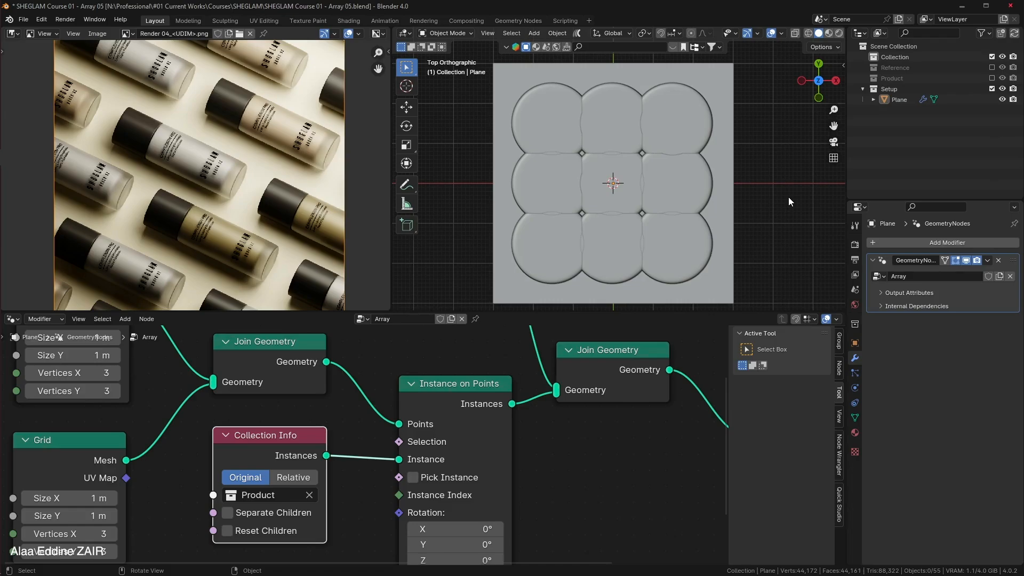
pyautogui.moveTo(775, 225); pyautogui.dragTo(790, 186, button='middle')
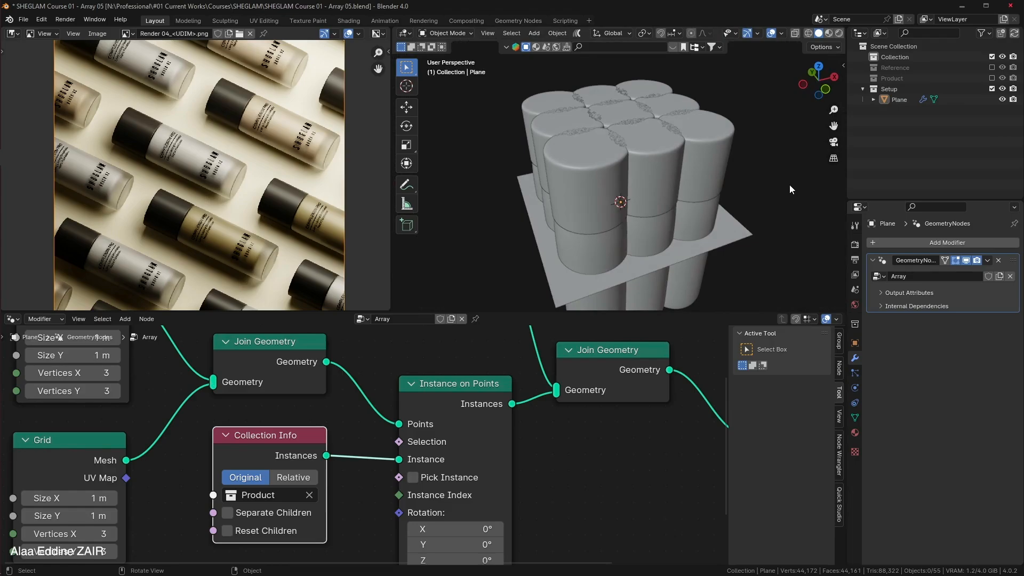
pyautogui.press('KP_7')
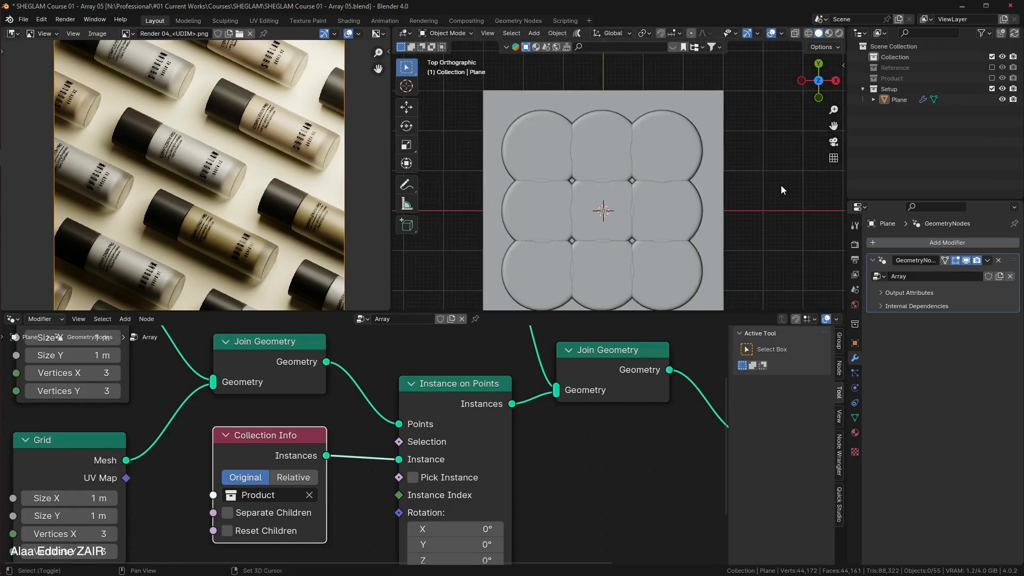
pyautogui.keyDown('shift'); pyautogui.moveTo(781, 184); pyautogui.dragTo(804, 151, button='middle'); pyautogui.keyUp('shift')
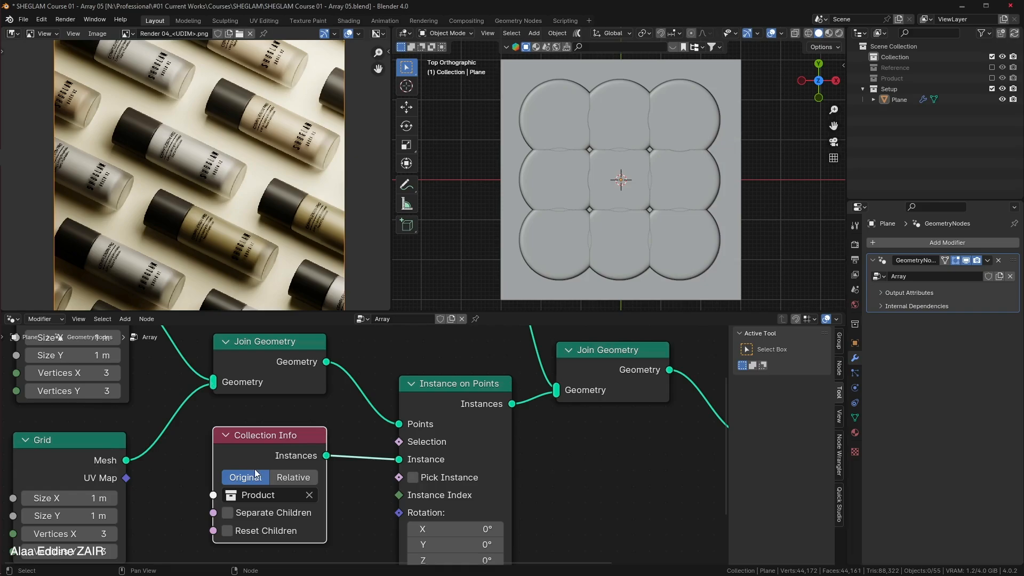
# Switch Collection Info to Relative and inspect the instanced bottles on the plane up close.
pyautogui.click(293, 478)
pyautogui.moveTo(610, 214); pyautogui.dragTo(691, 98, button='middle')
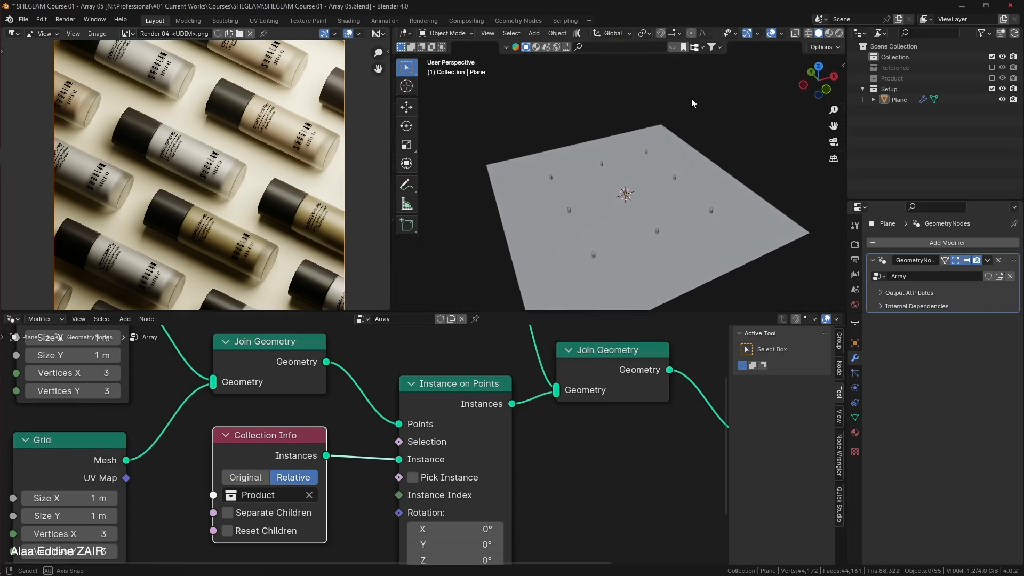
pyautogui.scroll(3, 648, 203)
pyautogui.scroll(6, 649, 204)
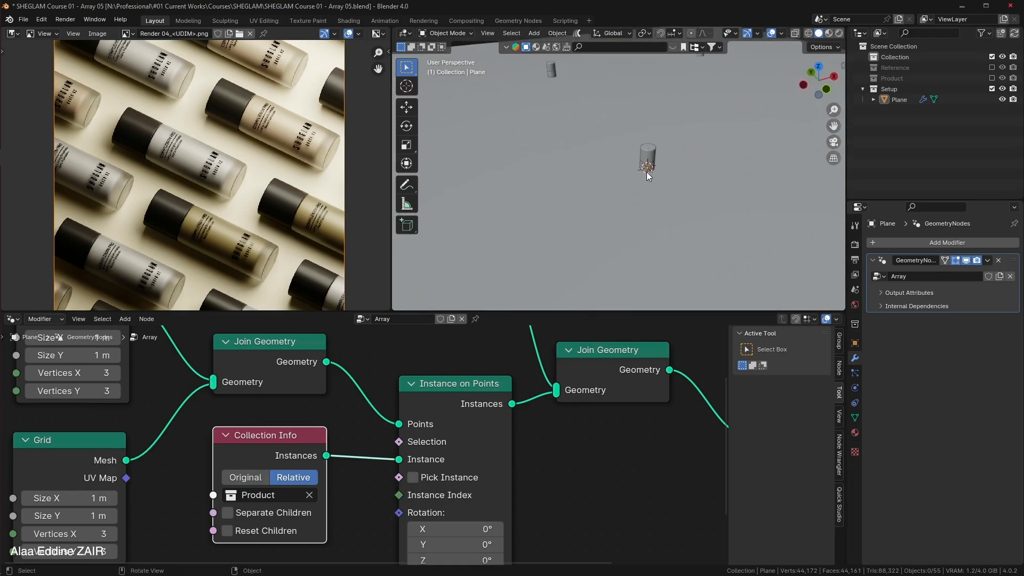
pyautogui.moveTo(647, 171); pyautogui.dragTo(600, 155, button='middle')
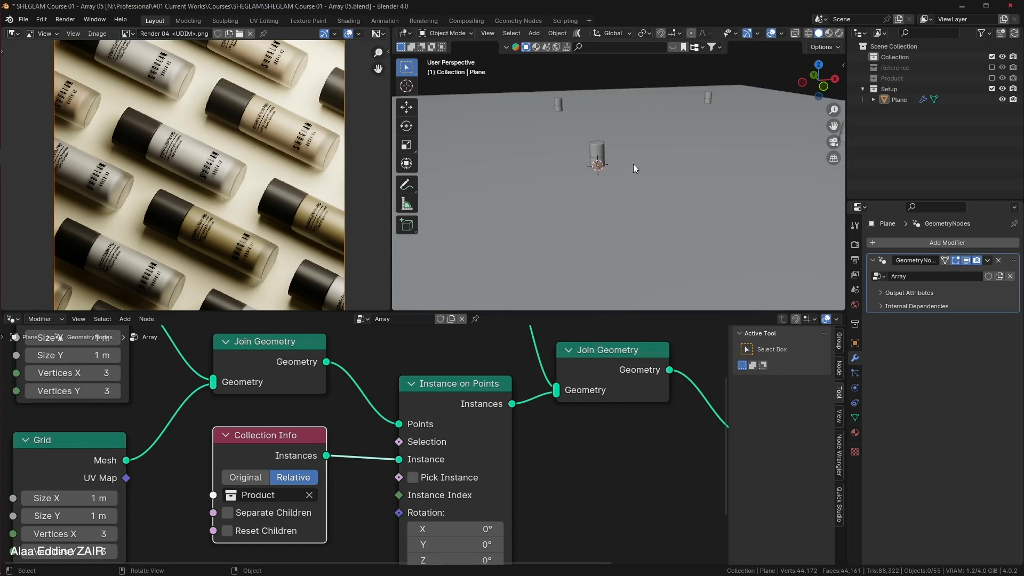
pyautogui.scroll(-3, 633, 165)
pyautogui.scroll(3, 633, 165)
pyautogui.scroll(2, 634, 164)
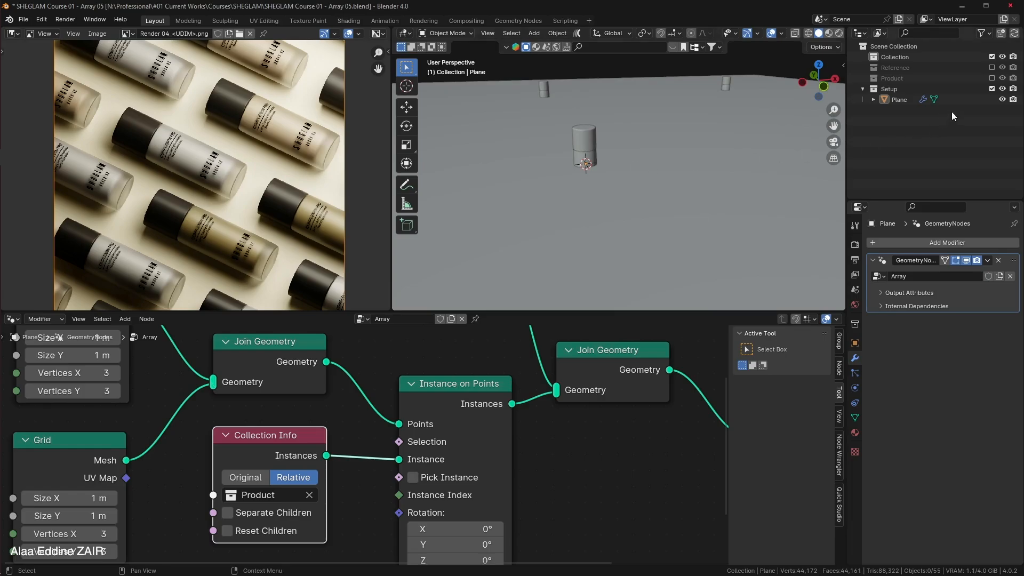
# Re-enable the Product collection, select its Bottle, Content and Cover objects, and rotate them 90° about global X.
pyautogui.click(992, 78)
pyautogui.click(889, 90)
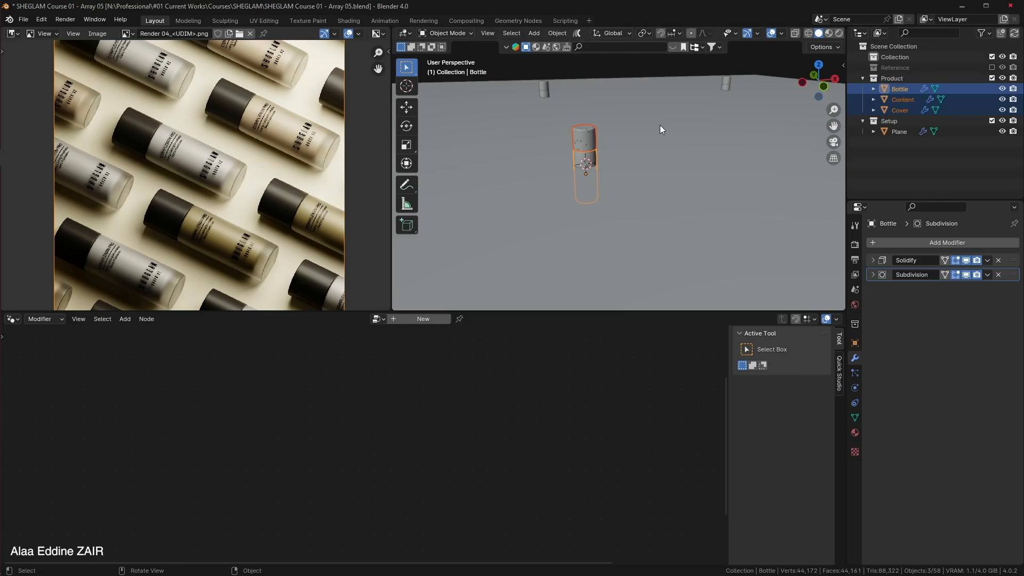
pyautogui.press('r')
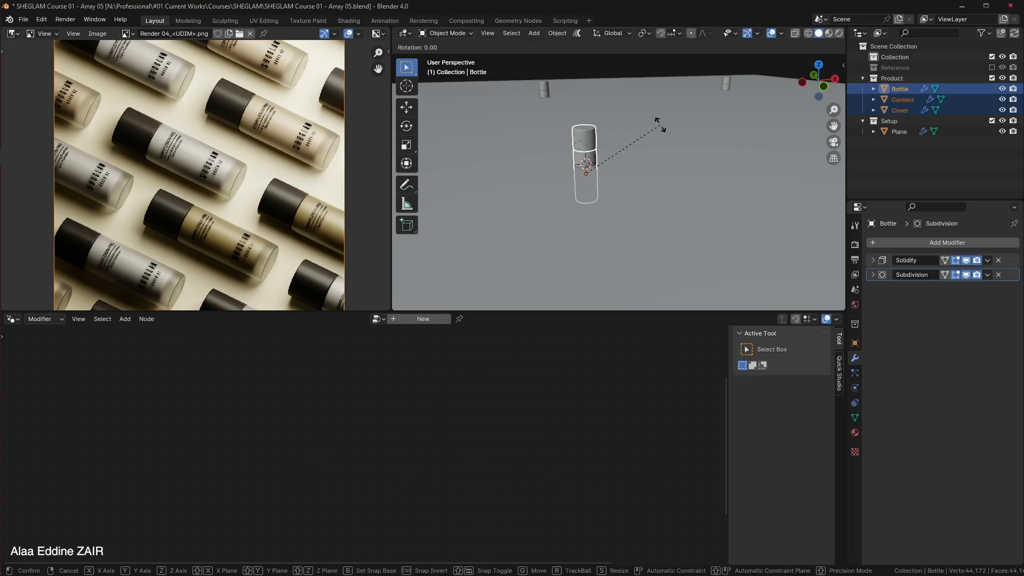
pyautogui.press('x')
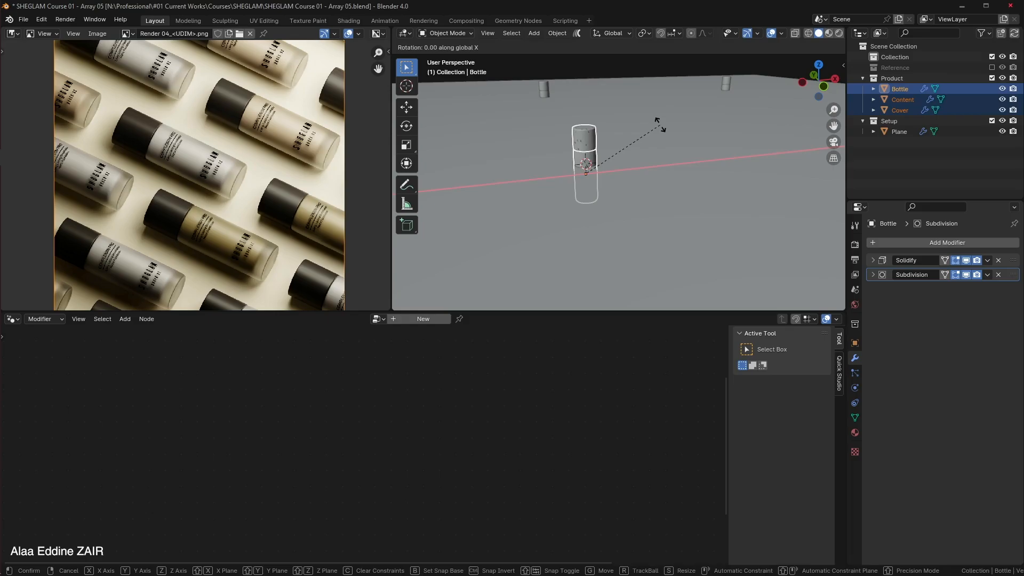
pyautogui.write('90')
pyautogui.press('Return')
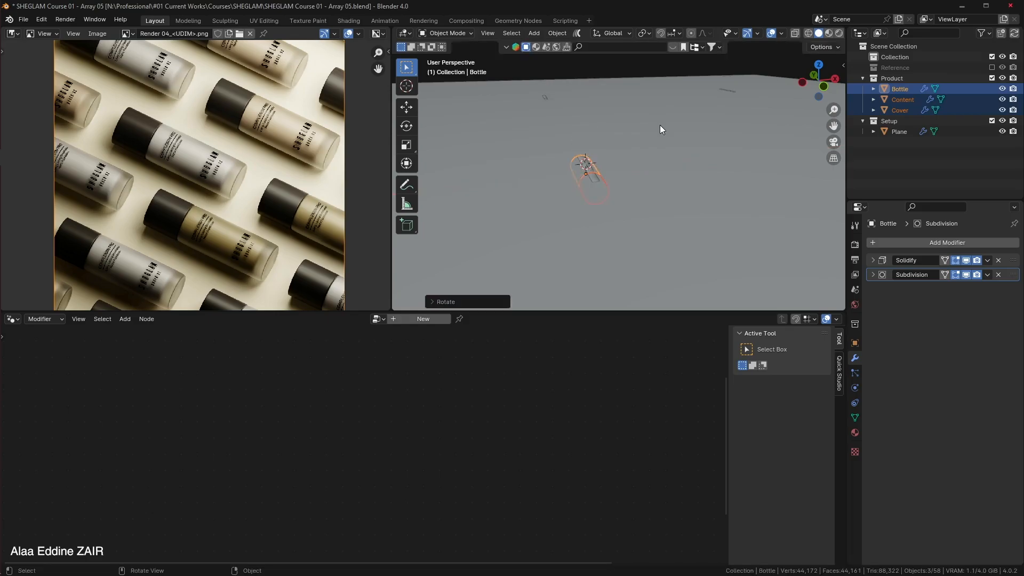
# Raise the lying bottle parts along global Z until they rest roughly on the plane's surface.
pyautogui.moveTo(668, 152); pyautogui.dragTo(674, 182, button='middle')
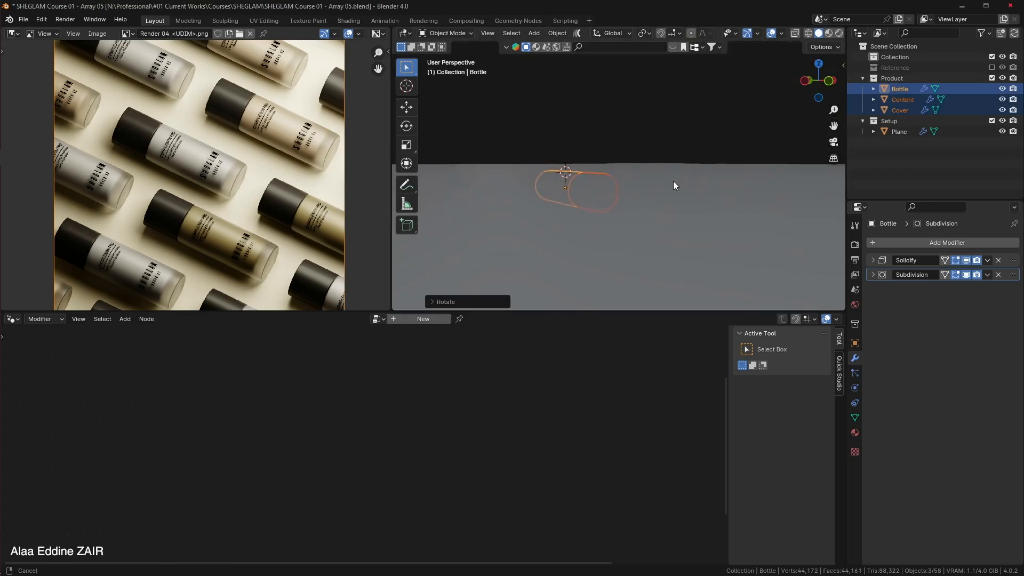
pyautogui.scroll(1, 674, 181)
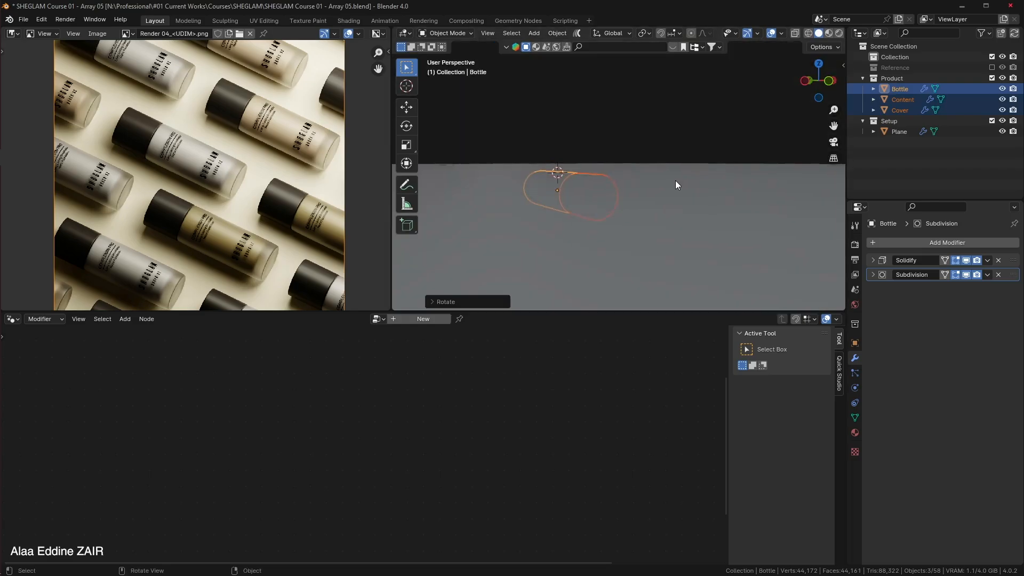
pyautogui.press('g')
pyautogui.press('z')
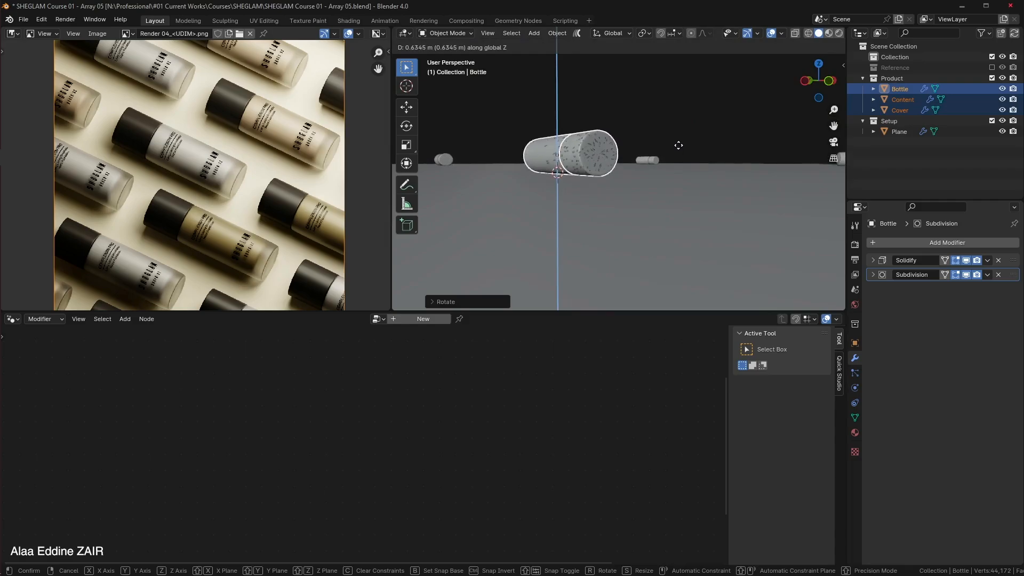
pyautogui.click(670, 164)
# Check the bottle from below the plane and raise its parts about 0.017 m along global Z.
pyautogui.scroll(3, 670, 165)
pyautogui.moveTo(670, 165); pyautogui.dragTo(737, 131, button='middle')
pyautogui.press('g')
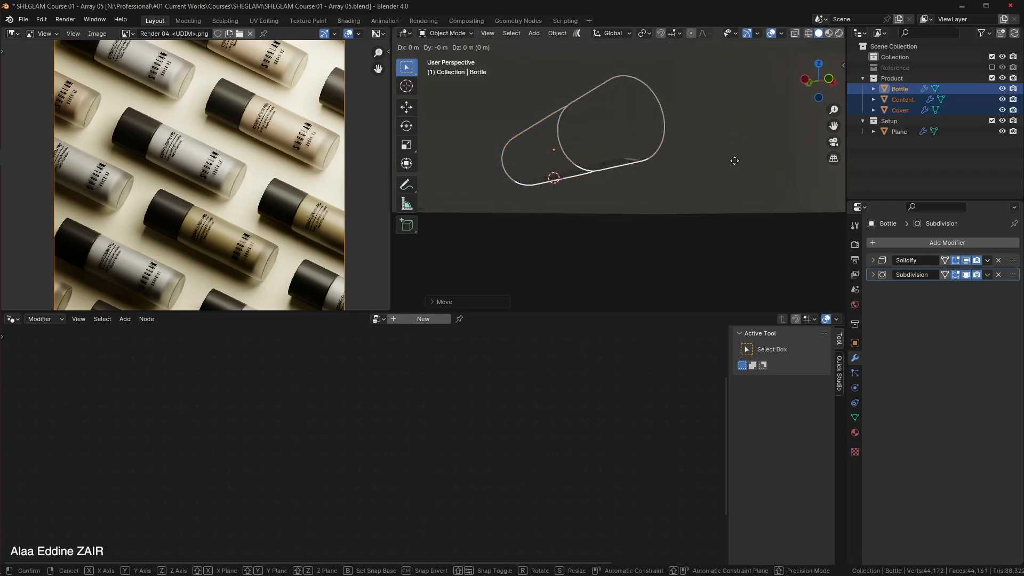
pyautogui.press('z')
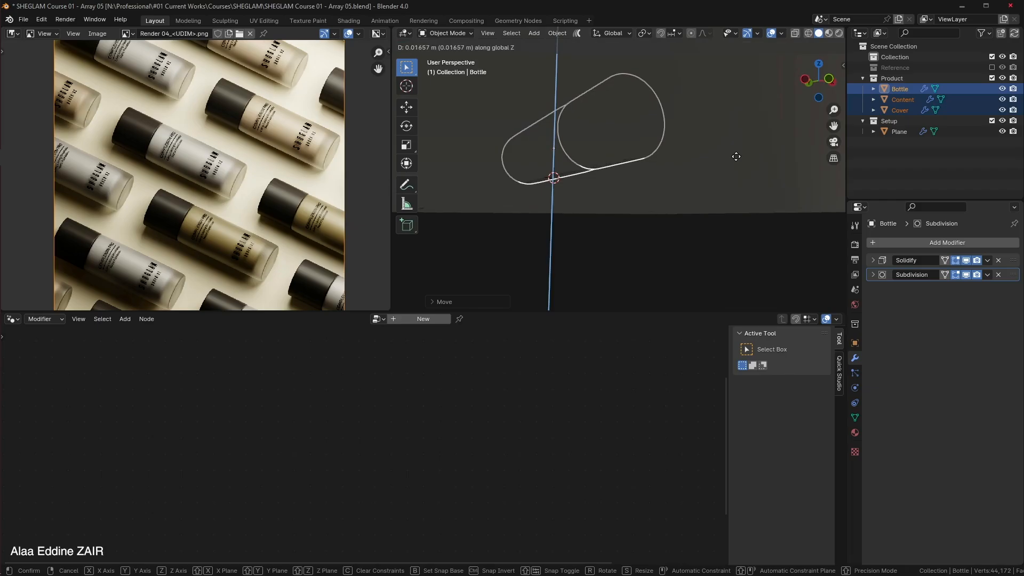
pyautogui.click(736, 156)
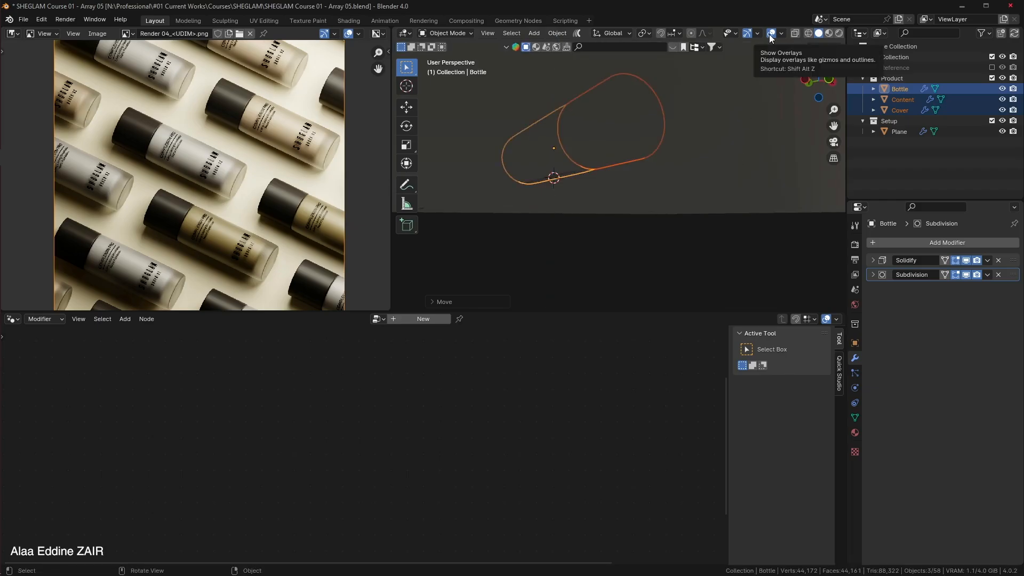
# Hide the viewport overlays, nudge the bottle parts up slightly along Z to clear the plane, and deselect them.
pyautogui.click(771, 34)
pyautogui.press('g')
pyautogui.press('z')
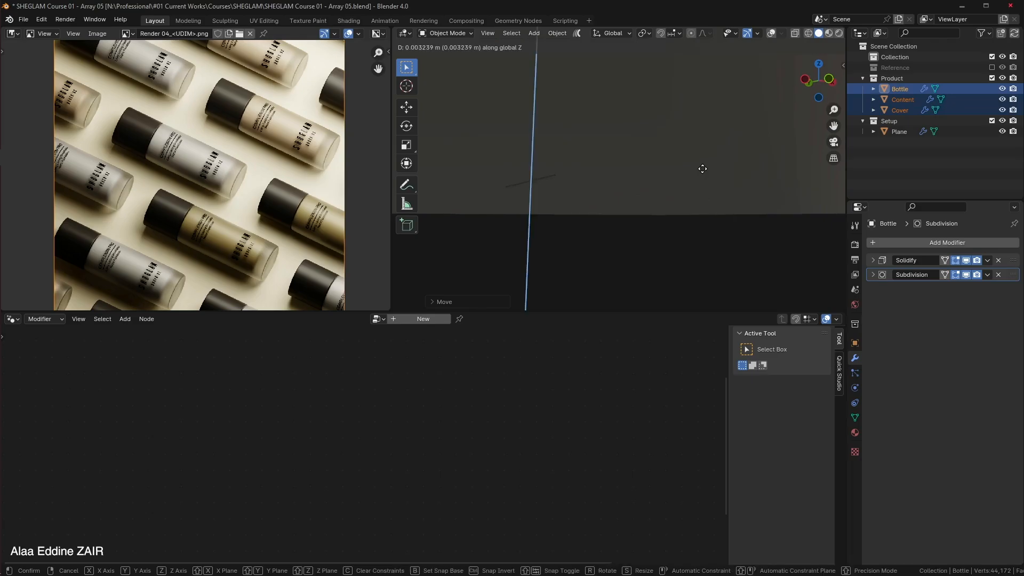
pyautogui.click(703, 171)
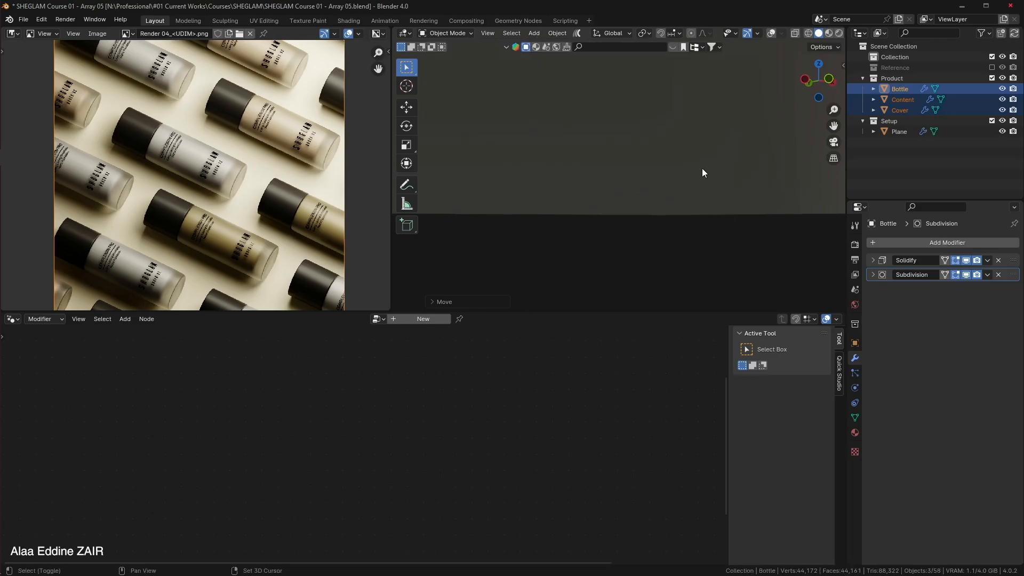
pyautogui.moveTo(708, 161)
pyautogui.mouseDown(button='middle')
pyautogui.moveTo(686, 180)
pyautogui.moveTo(699, 159)
pyautogui.mouseUp(button='middle')
pyautogui.scroll(-3, 687, 180)
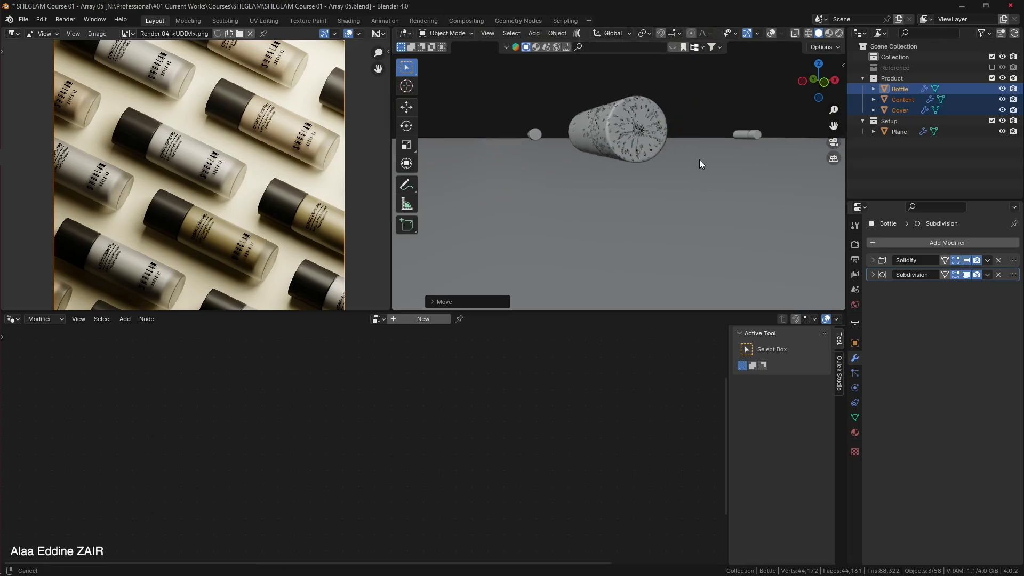
pyautogui.click(690, 105)
pyautogui.moveTo(689, 104); pyautogui.dragTo(685, 196, button='middle')
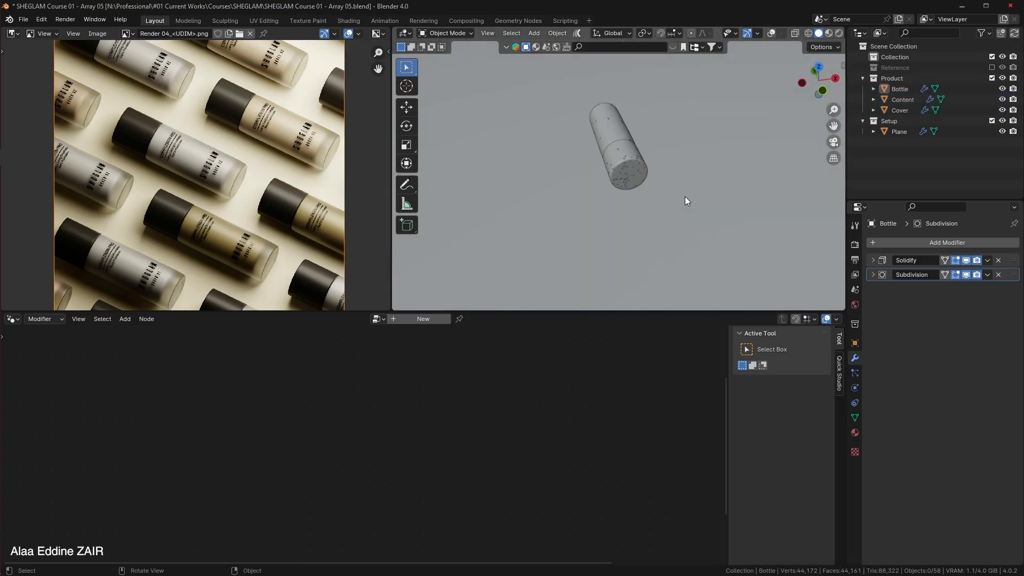
# Exclude the Product collection from the view layer and reselect the array plane in top view.
pyautogui.click(992, 78)
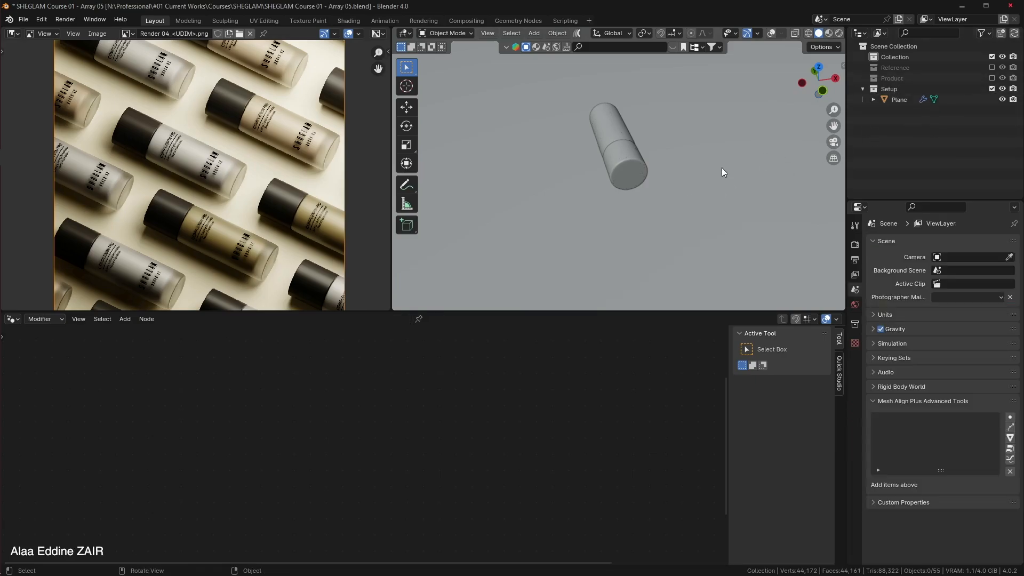
pyautogui.press('KP_7')
pyautogui.scroll(-14, 722, 168)
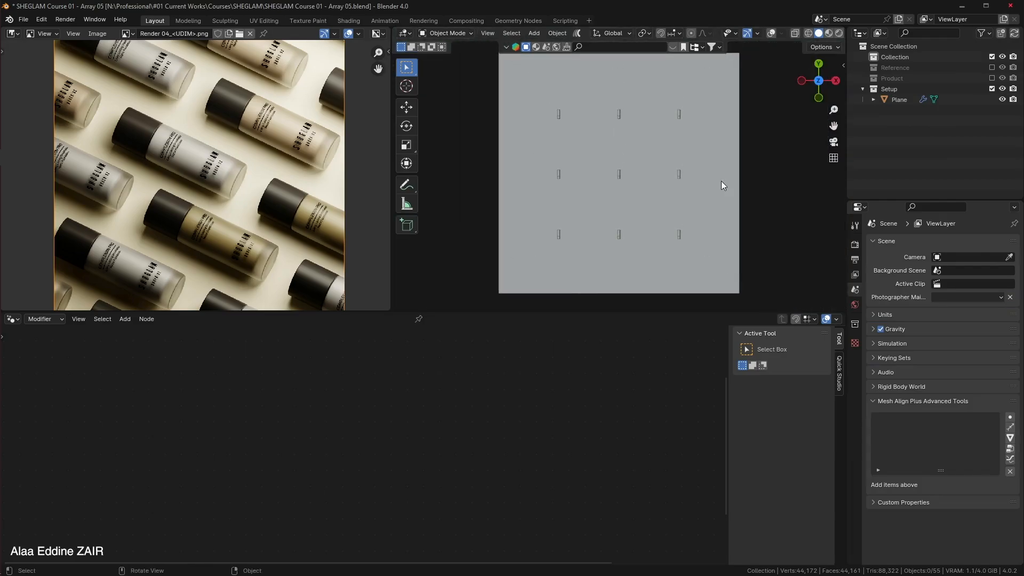
pyautogui.scroll(3, 721, 181)
pyautogui.click(761, 177)
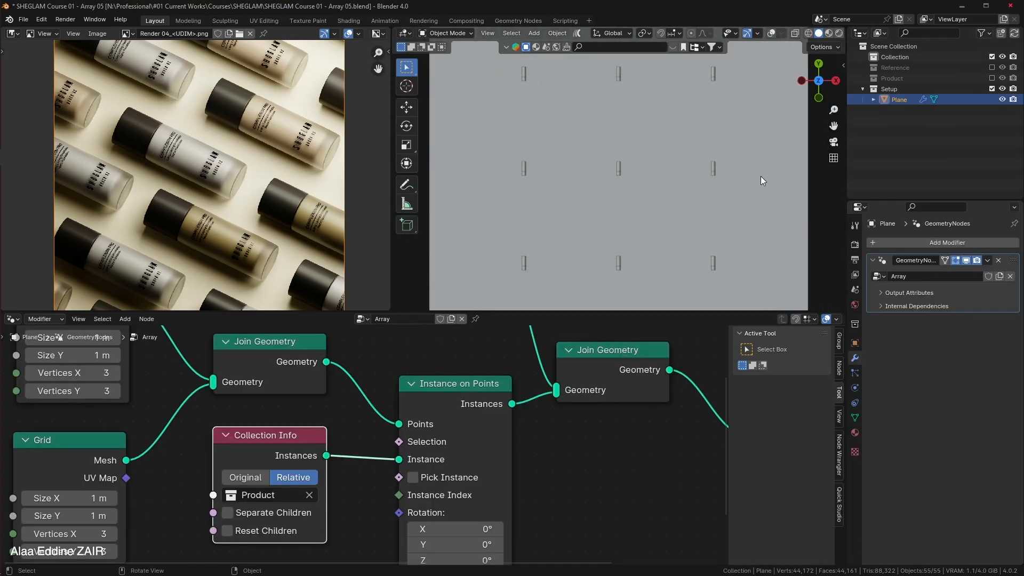
# Mute the lower Grid node and set the upper Grid's Size X to 0.6 m and Size Y to 0.7 m.
pyautogui.moveTo(141, 457); pyautogui.dragTo(331, 462, button='middle')
pyautogui.scroll(-3, 332, 463)
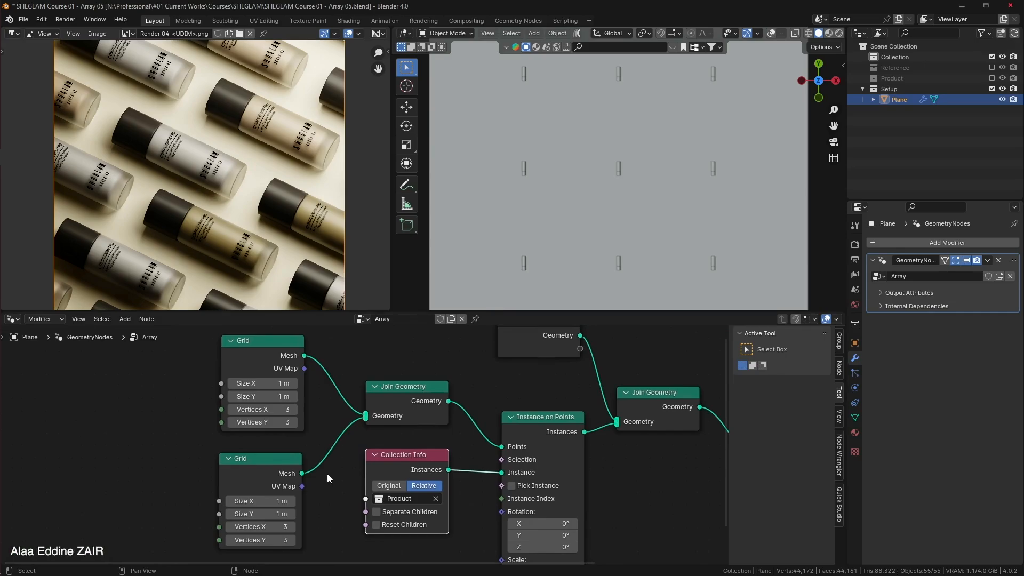
pyautogui.click(249, 463)
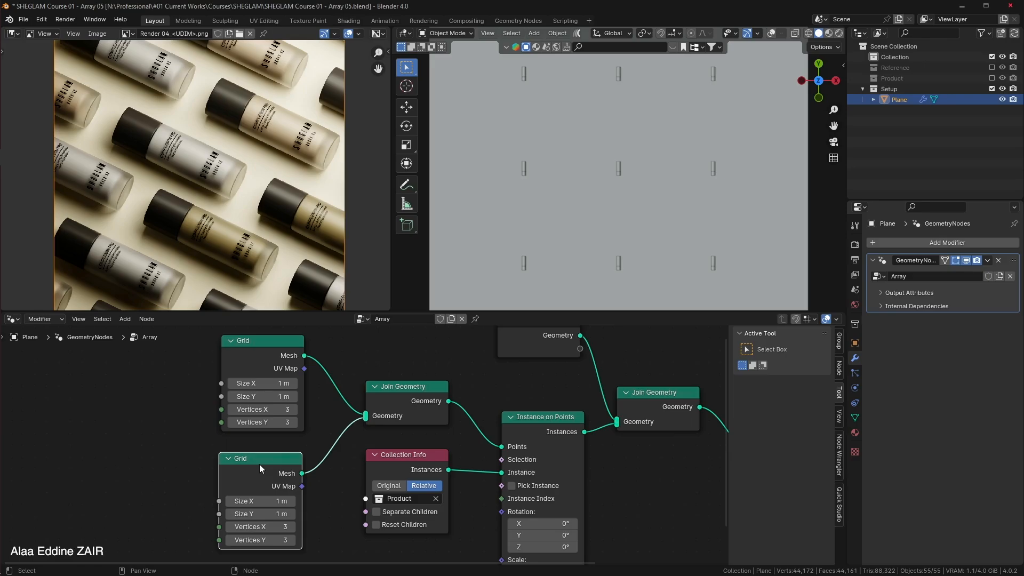
pyautogui.press('m')
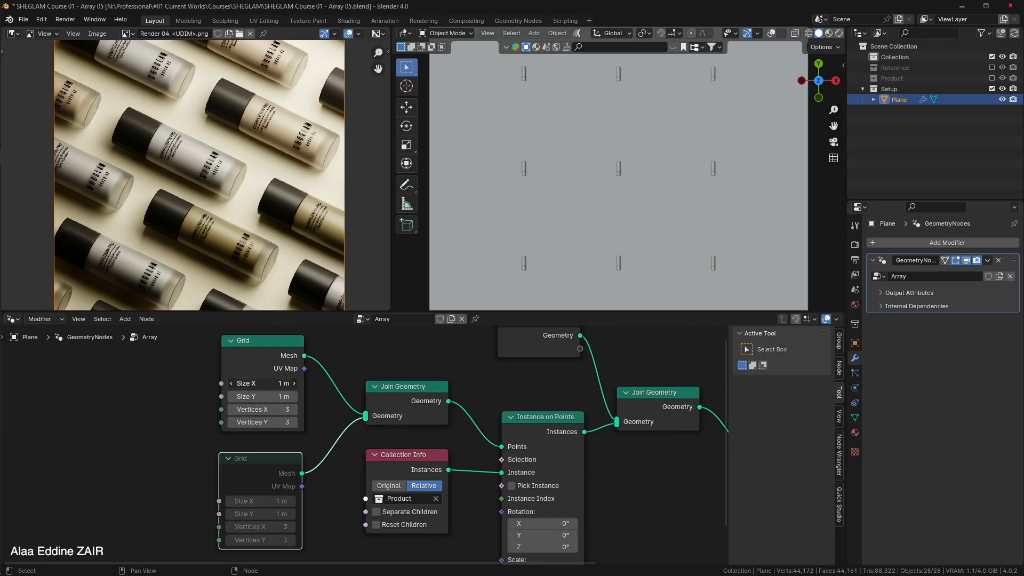
pyautogui.moveTo(262, 384)
pyautogui.mouseDown()
pyautogui.moveTo(219, 384)
pyautogui.moveTo(305, 384)
pyautogui.moveTo(254, 397)
pyautogui.moveTo(275, 396)
pyautogui.mouseUp()
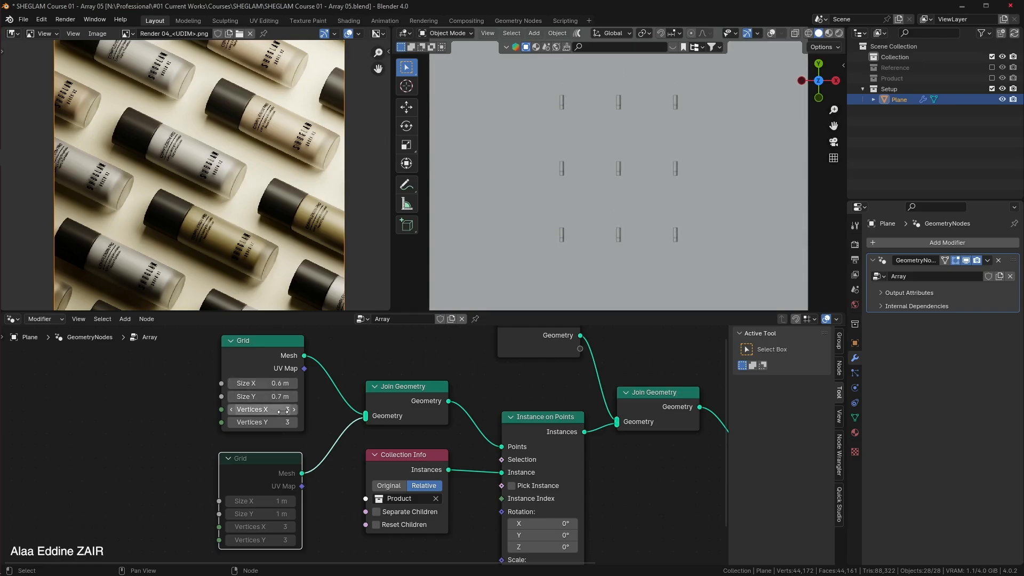
# Give the upper Grid 6 vertices in X and Y, and set its size to 0.9 m by 0.8 m.
pyautogui.click(294, 410)
pyautogui.click(294, 410)
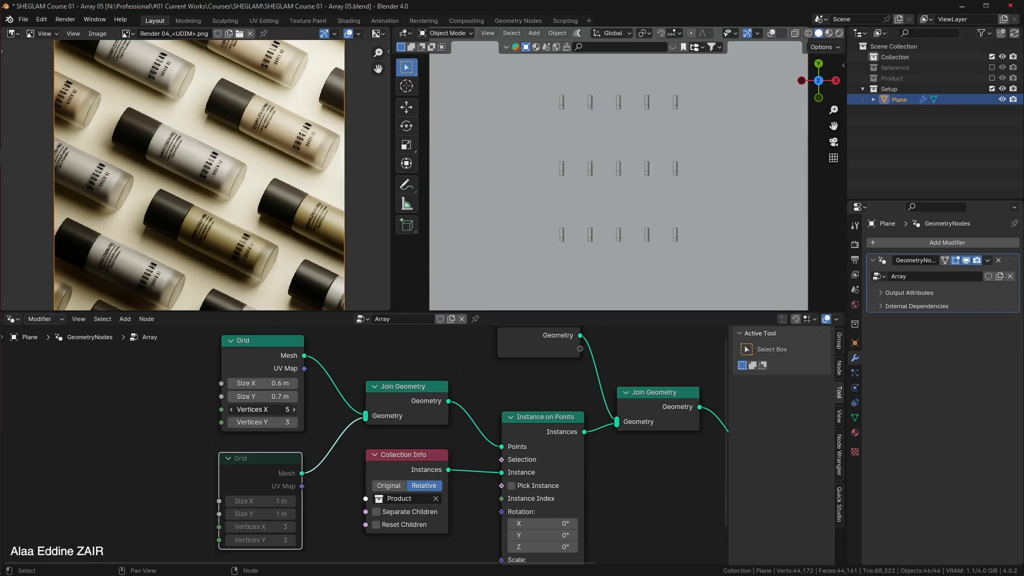
pyautogui.click(295, 410)
pyautogui.click(296, 424)
pyautogui.click(297, 423)
pyautogui.click(297, 424)
pyautogui.moveTo(273, 384); pyautogui.dragTo(278, 397)
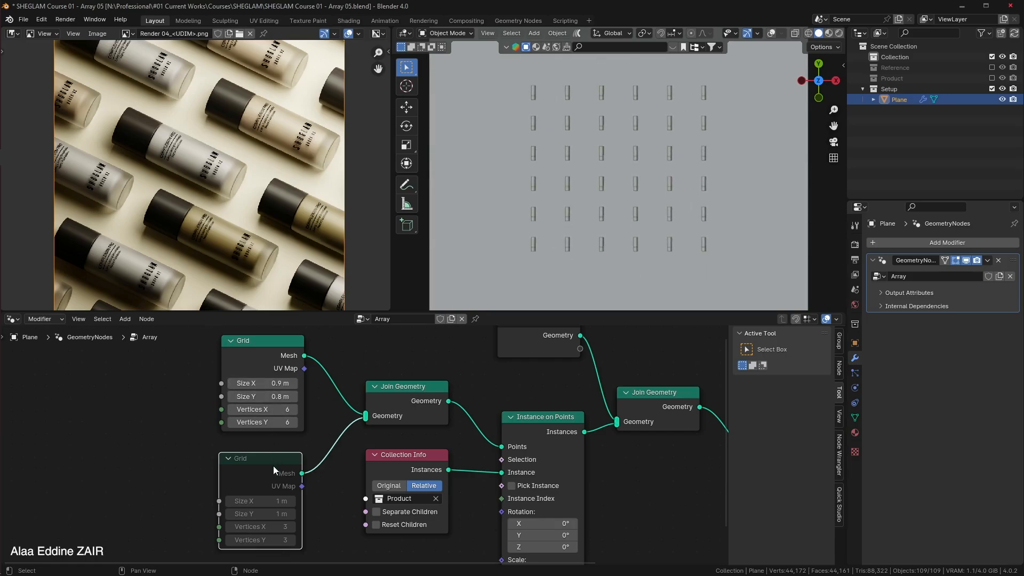
# Unmute the lower Grid and set its Size X to 0.8 m, Vertices X to 9 and Vertices Y to 7.
pyautogui.press('m')
pyautogui.moveTo(273, 501); pyautogui.dragTo(278, 542)
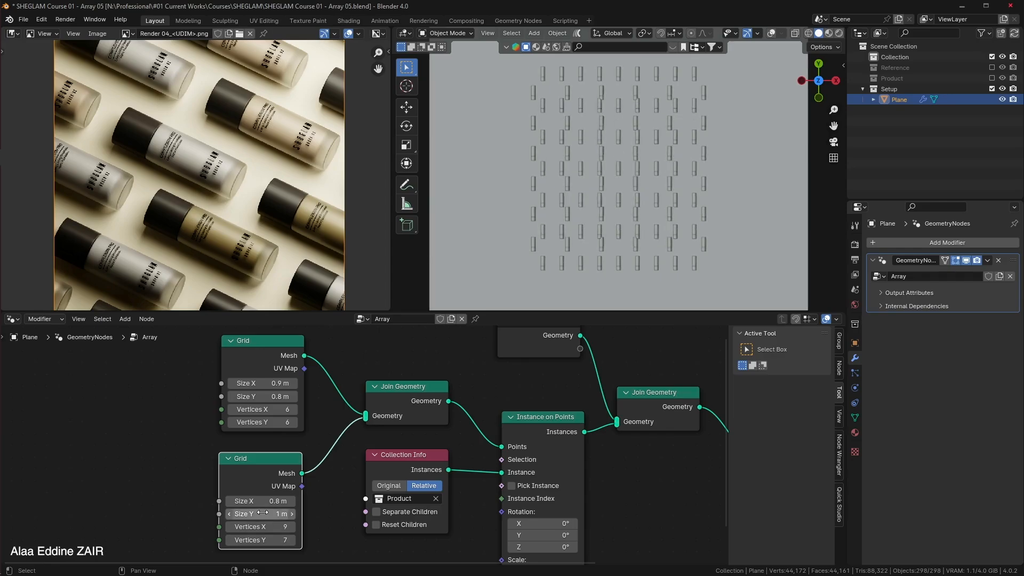
pyautogui.click(347, 496)
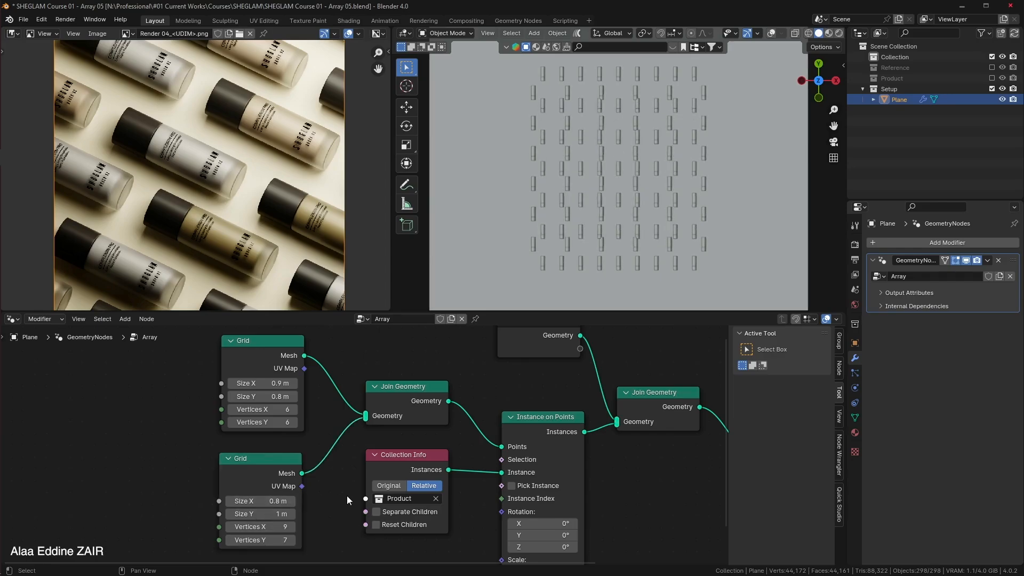
# Move both Grid nodes together farther away from Join Geometry to make room for more nodes.
pyautogui.moveTo(197, 358); pyautogui.dragTo(123, 467)
pyautogui.click(245, 481)
pyautogui.press('Home')
pyautogui.moveTo(277, 483); pyautogui.dragTo(268, 475, button='middle')
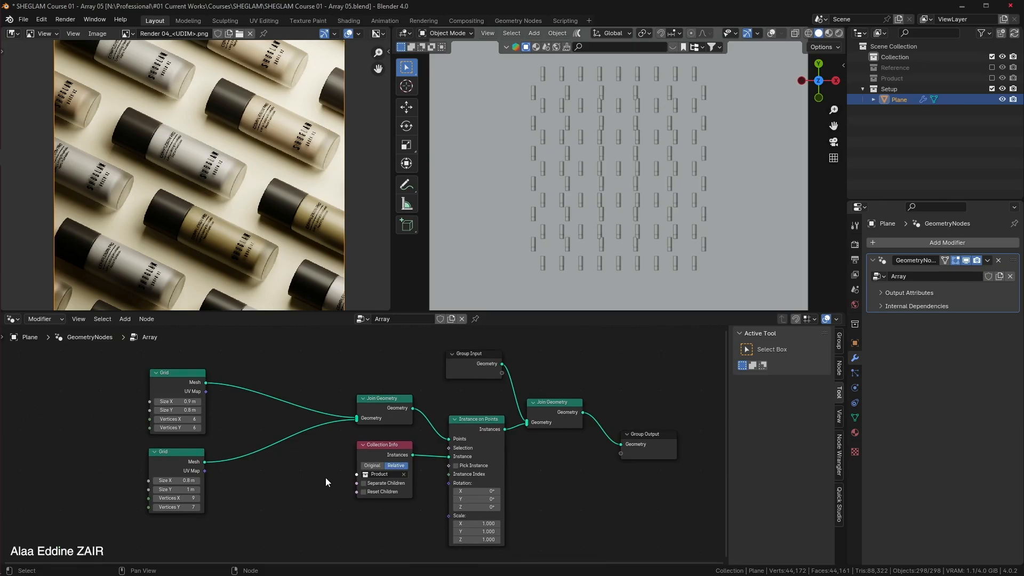
# Add a Transform Geometry node on the link between the upper Grid and Join Geometry.
pyautogui.hotkey('shift', 'a')
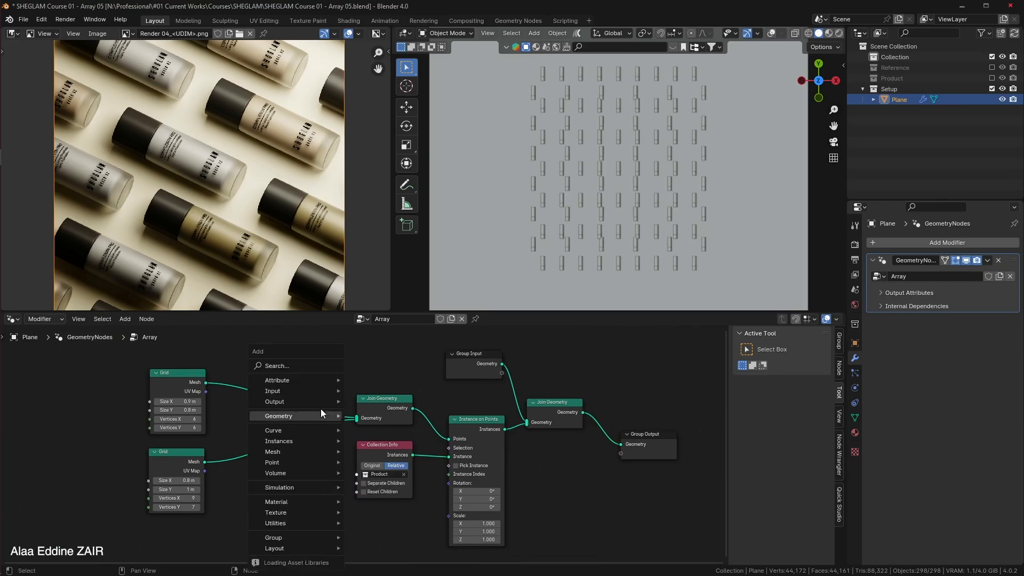
pyautogui.click(316, 355)
pyautogui.write('Trab')
pyautogui.press('BackSpace')
pyautogui.write('nsfor')
pyautogui.press('Return')
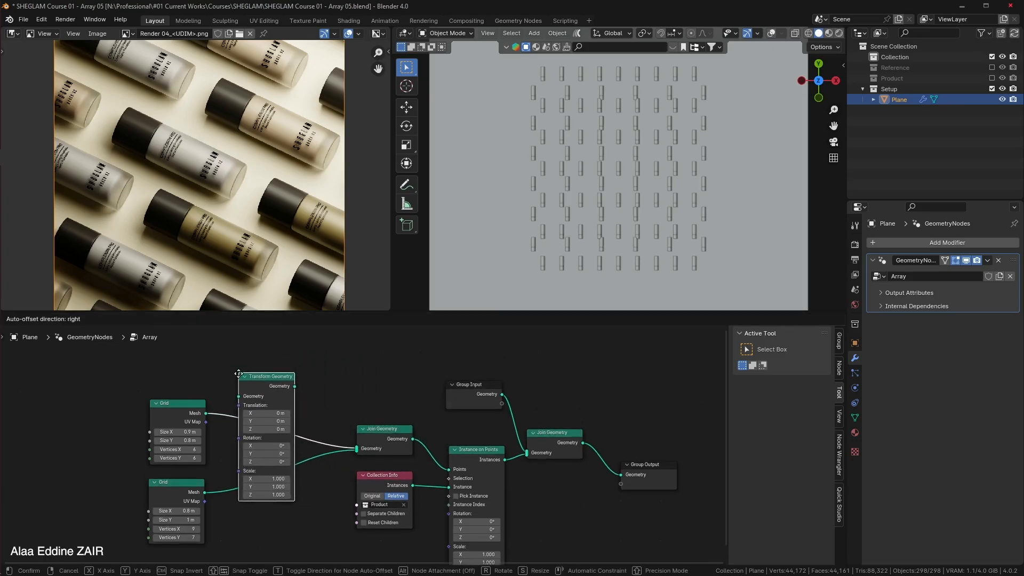
pyautogui.click(240, 378)
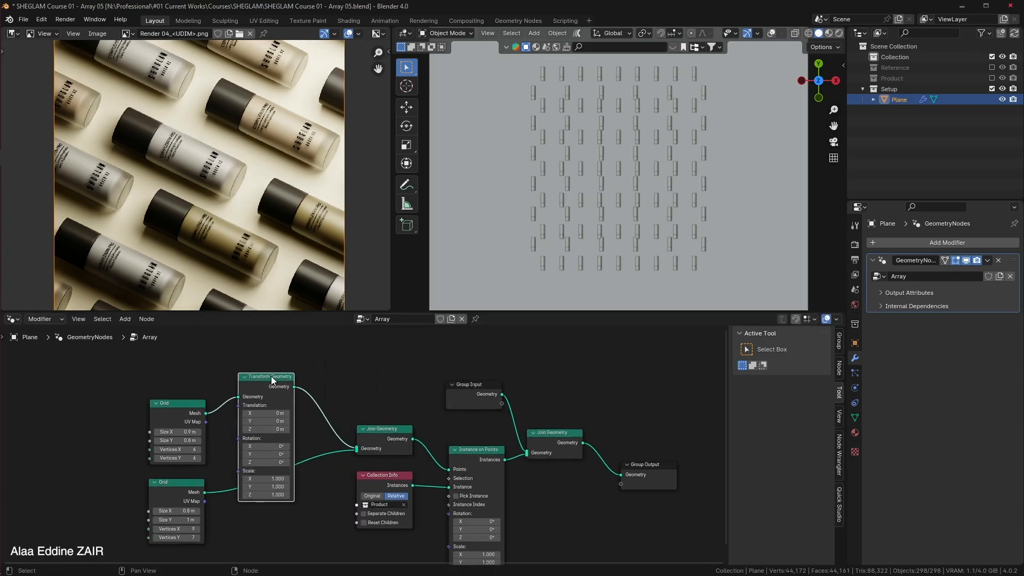
# Duplicate the Transform Geometry node and insert the copy between the lower Grid and Join Geometry.
pyautogui.hotkey('shift', 'd')
pyautogui.click(318, 437)
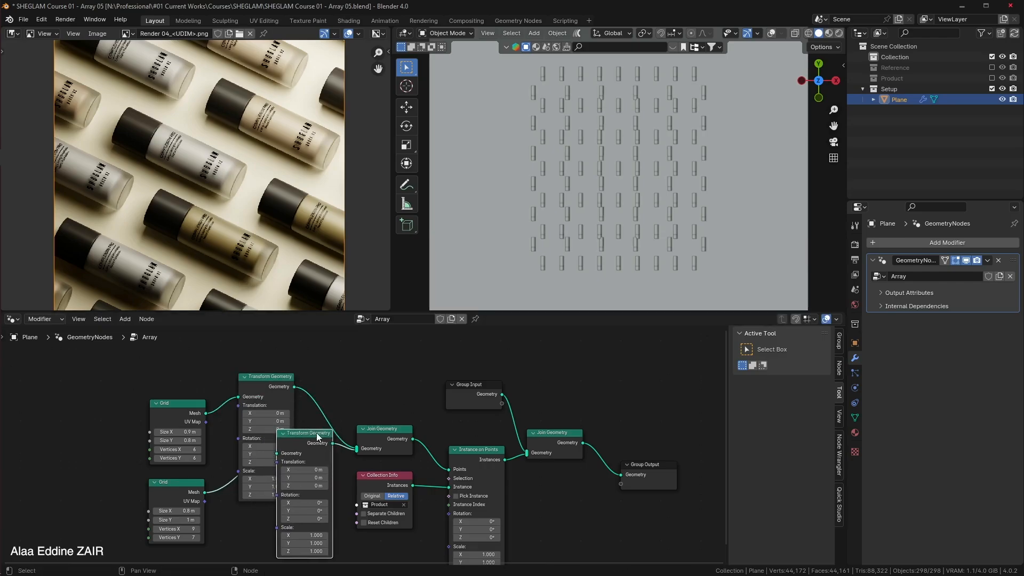
pyautogui.moveTo(337, 409); pyautogui.dragTo(361, 374, button='middle')
pyautogui.moveTo(331, 398); pyautogui.dragTo(300, 479)
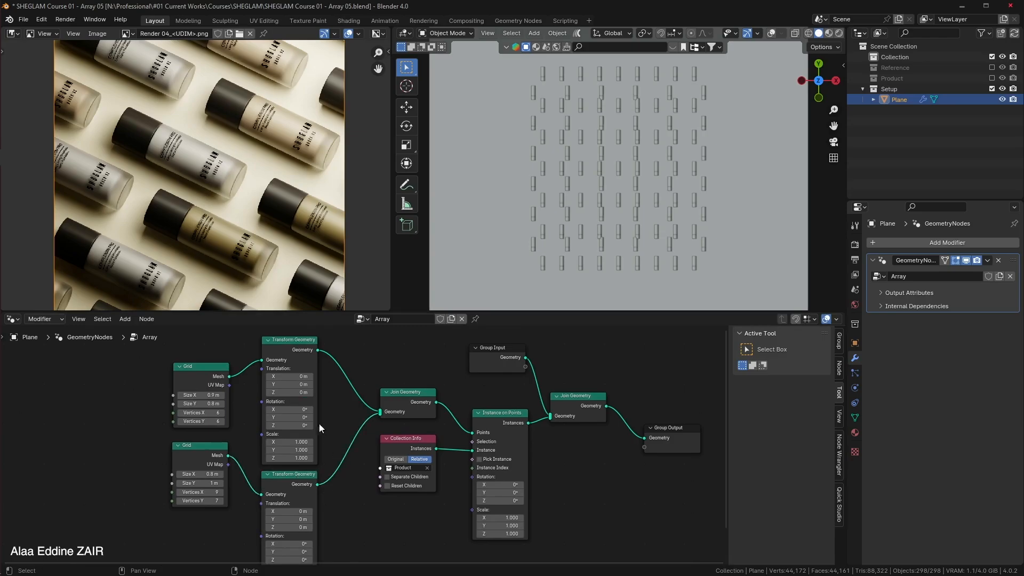
# Set the upper Transform Geometry node's translation to X -0.12 m and Y 0.02 m.
pyautogui.moveTo(291, 376)
pyautogui.mouseDown()
pyautogui.moveTo(331, 376)
pyautogui.moveTo(273, 376)
pyautogui.moveTo(303, 384)
pyautogui.moveTo(289, 386)
pyautogui.mouseUp()
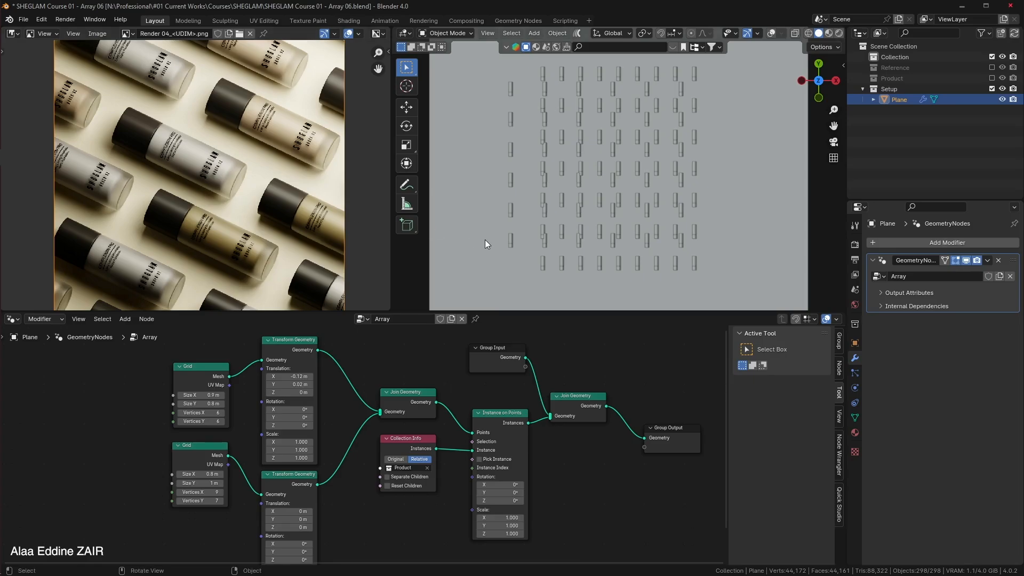
# Set the upper Grid's Size X and Size Y both to 1.1 m.
pyautogui.scroll(2, 379, 354)
pyautogui.moveTo(378, 354); pyautogui.dragTo(449, 430, button='middle')
pyautogui.scroll(2, 462, 399)
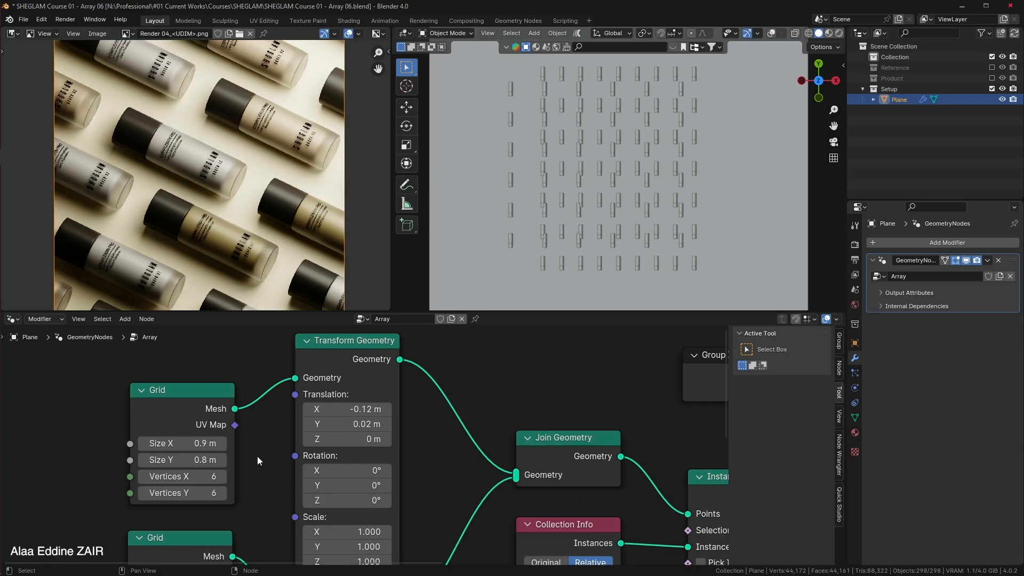
pyautogui.click(193, 442)
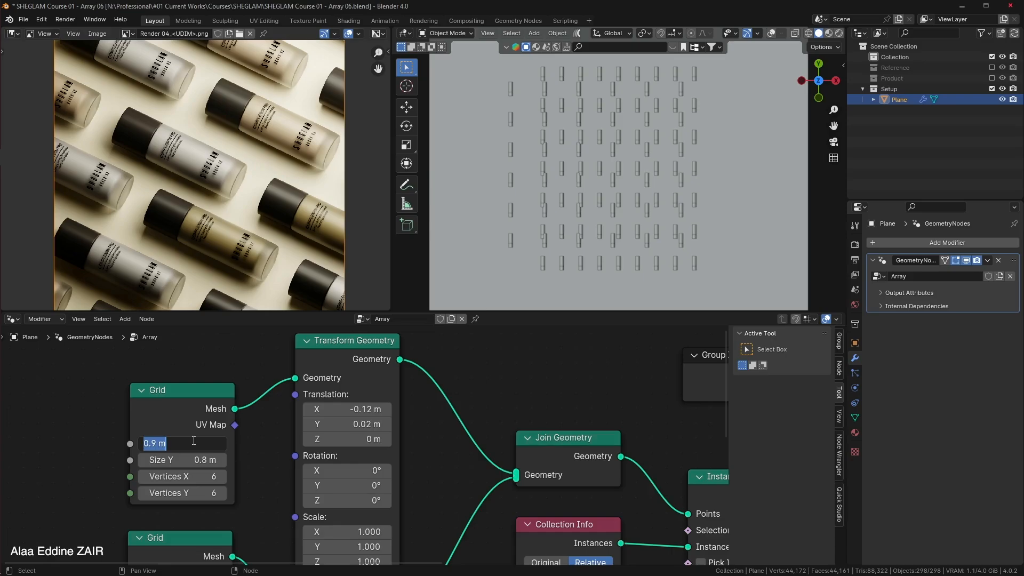
pyautogui.write('1.1')
pyautogui.press('Return')
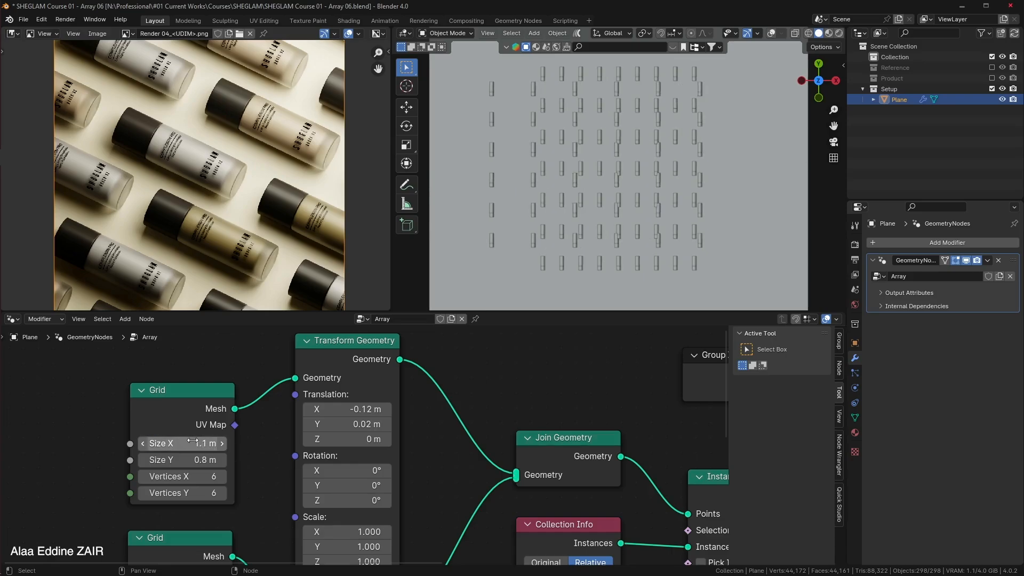
pyautogui.click(182, 460)
pyautogui.write('1')
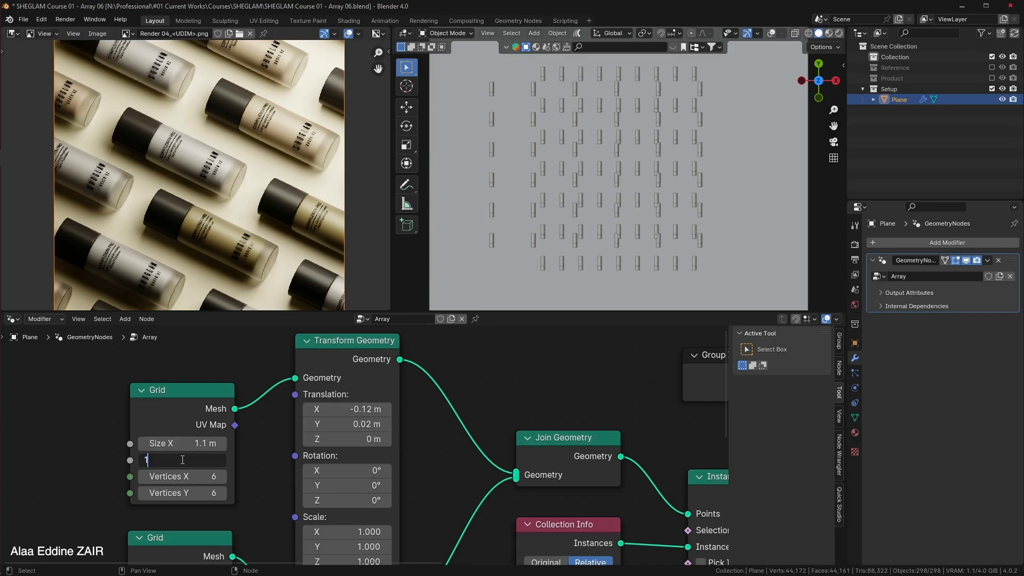
pyautogui.write('.1')
pyautogui.press('Return')
# Increase the upper Grid's density to 16 Vertices X and 13 Vertices Y.
pyautogui.moveTo(183, 476); pyautogui.dragTo(225, 495)
pyautogui.click(221, 478)
pyautogui.click(225, 494)
pyautogui.click(225, 494)
# Enlarge the lower Grid to Size X 1.1 m and Size Y 1.2 m.
pyautogui.moveTo(232, 495); pyautogui.dragTo(258, 368, button='middle')
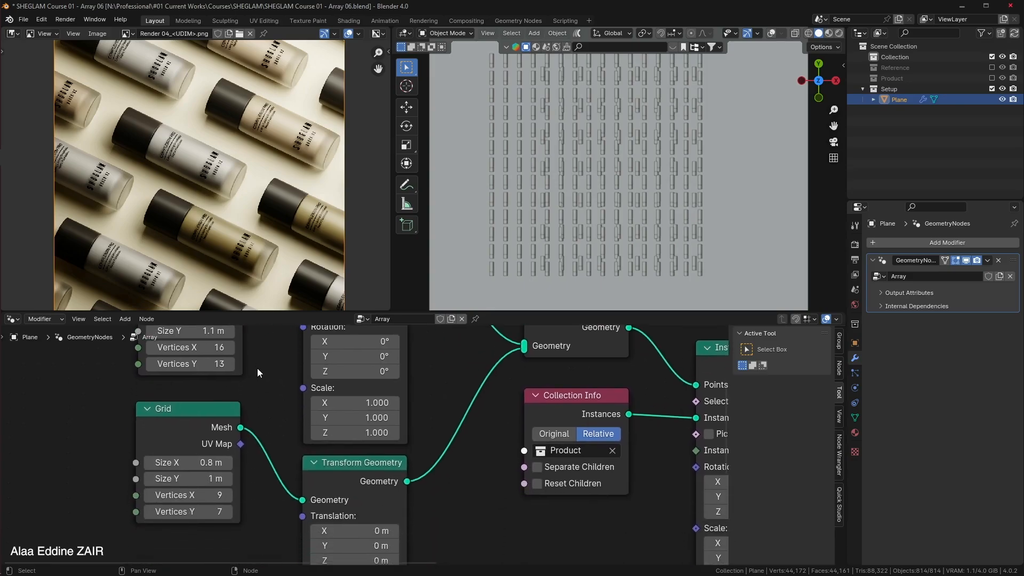
pyautogui.click(229, 463)
pyautogui.click(230, 462)
pyautogui.click(229, 462)
pyautogui.click(229, 462)
pyautogui.click(148, 462)
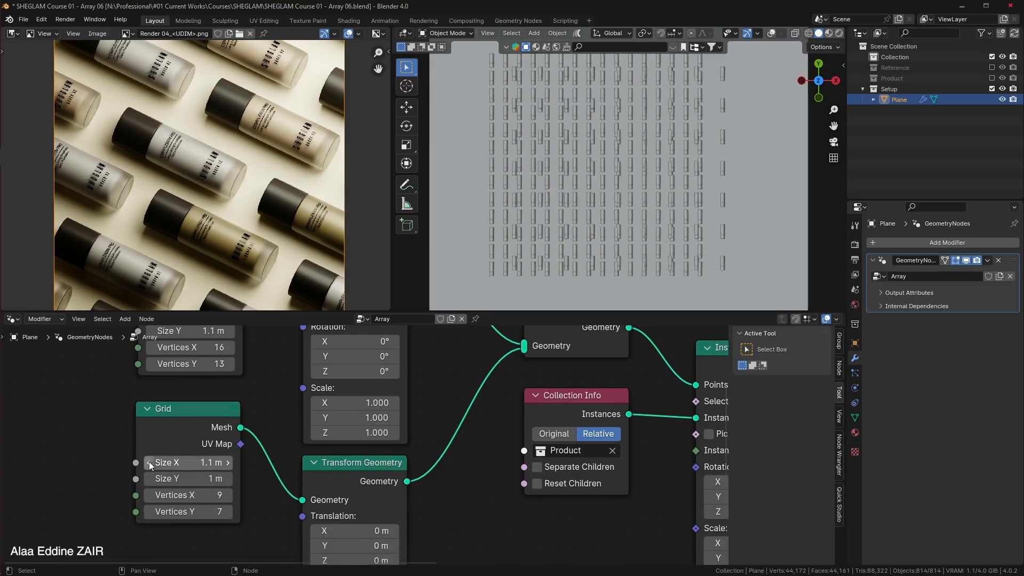
pyautogui.click(230, 479)
pyautogui.click(229, 479)
# Increase the lower Grid's density to 16 Vertices X and 14 Vertices Y.
pyautogui.click(229, 492)
pyautogui.click(229, 492)
pyautogui.click(229, 492)
pyautogui.click(230, 492)
pyautogui.click(230, 492)
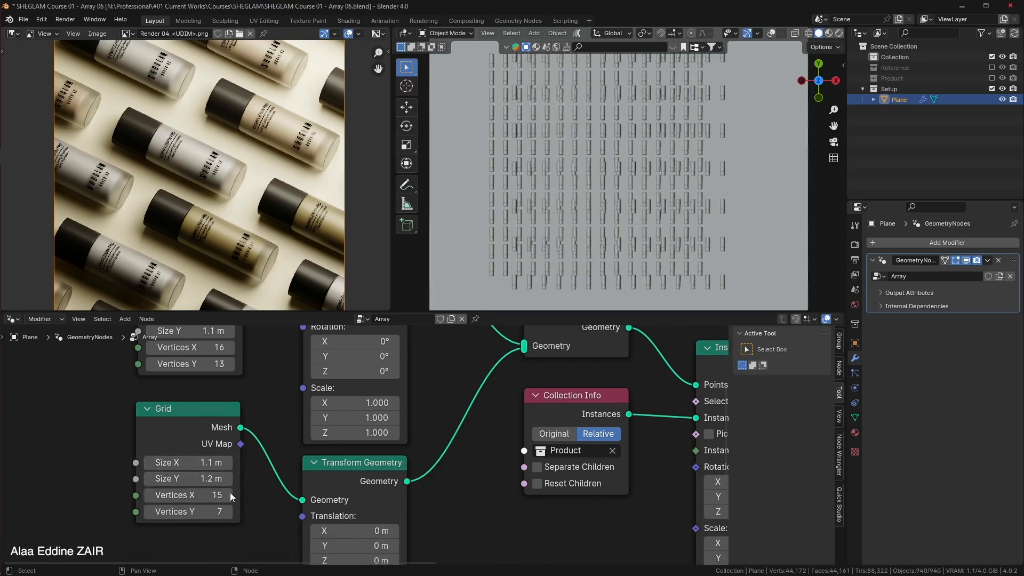
pyautogui.click(230, 492)
pyautogui.click(229, 492)
pyautogui.click(230, 513)
pyautogui.click(229, 513)
pyautogui.click(229, 513)
pyautogui.click(229, 513)
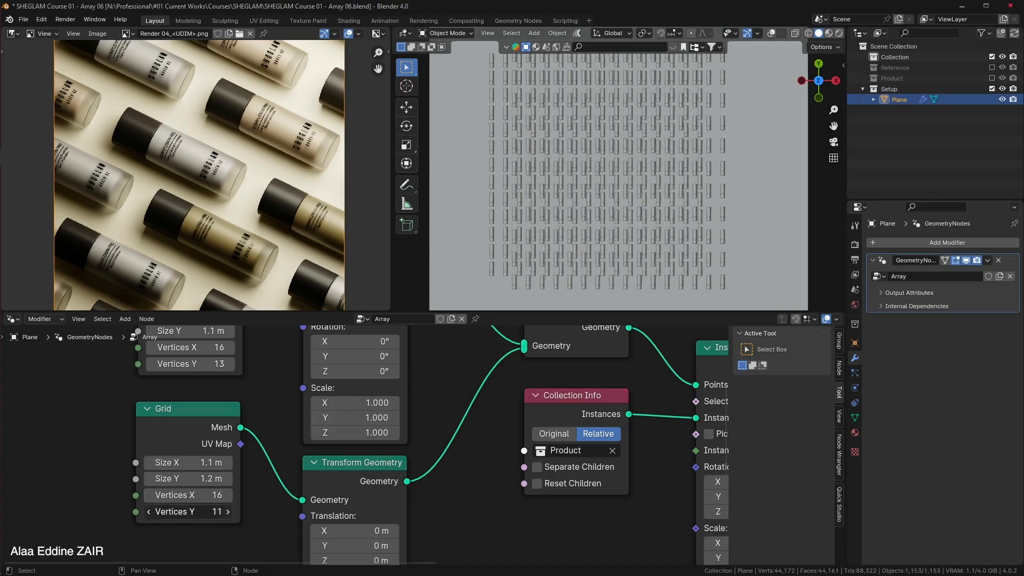
pyautogui.click(229, 513)
pyautogui.click(229, 514)
pyautogui.click(230, 513)
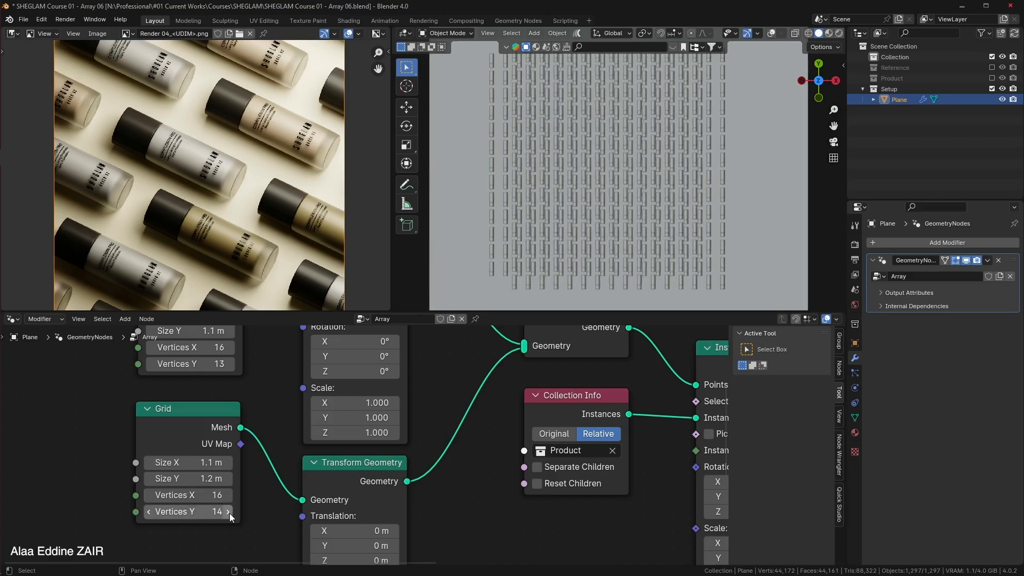
# Set the translation of the upper Grid's Transform Geometry node to X 0.45 m and Y 0.022 m.
pyautogui.moveTo(671, 236); pyautogui.dragTo(642, 203, button='middle')
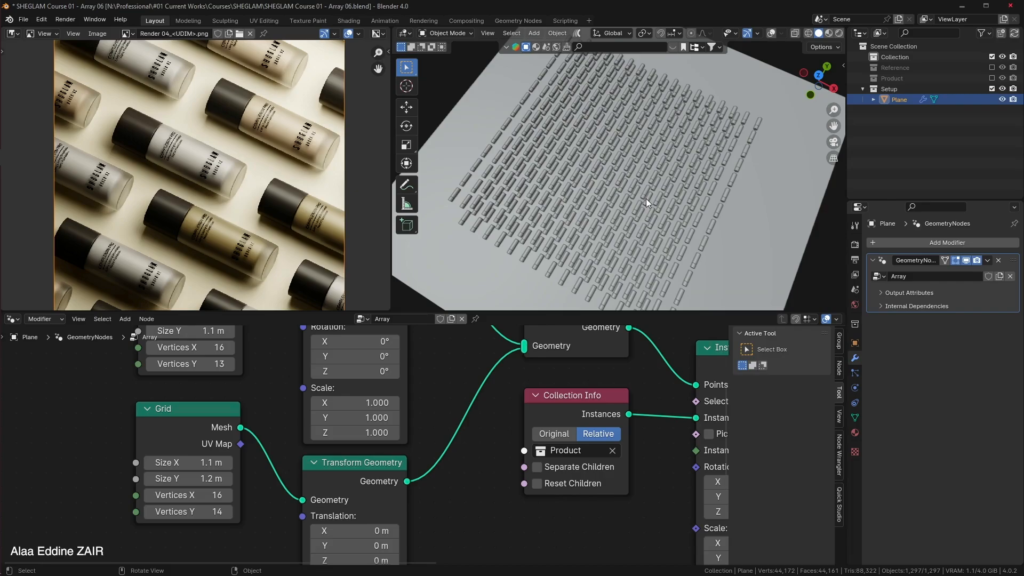
pyautogui.press('KP_7')
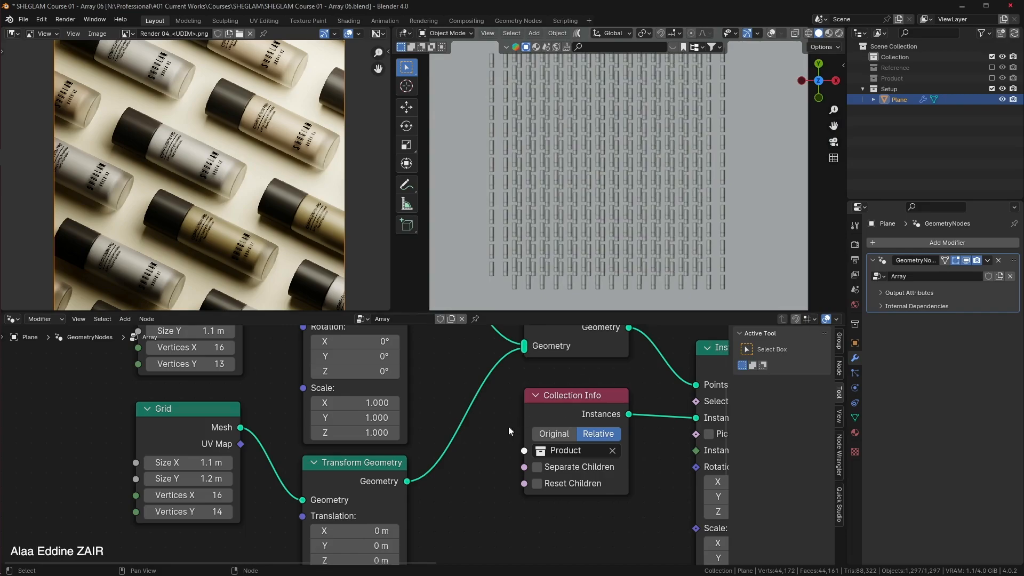
pyautogui.moveTo(700, 244)
pyautogui.keyDown('shift'); pyautogui.mouseDown(button='middle')
pyautogui.moveTo(703, 268)
pyautogui.moveTo(702, 258)
pyautogui.mouseUp(button='middle'); pyautogui.keyUp('shift')
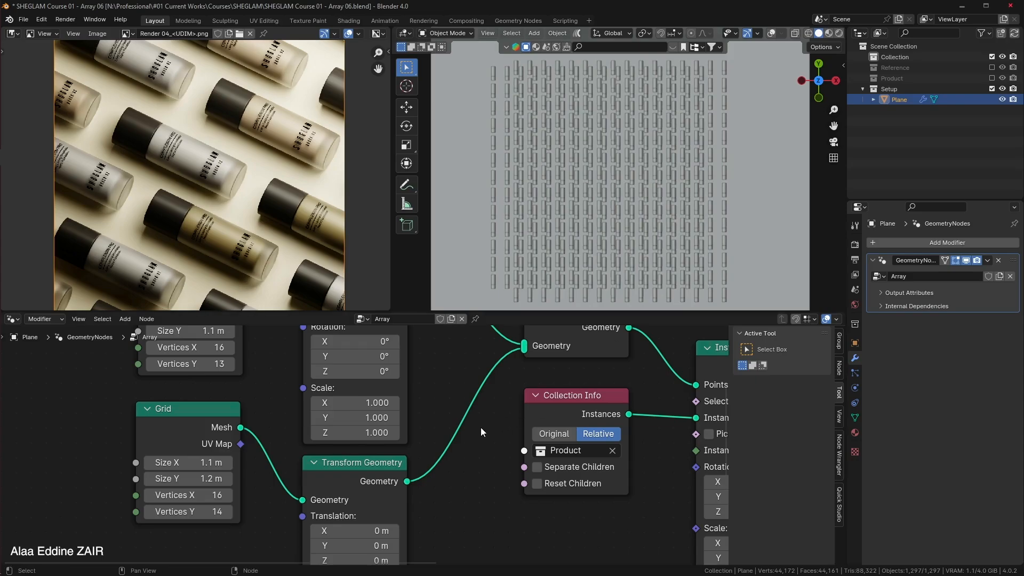
pyautogui.moveTo(487, 491); pyautogui.dragTo(456, 480, button='middle')
pyautogui.click(367, 403)
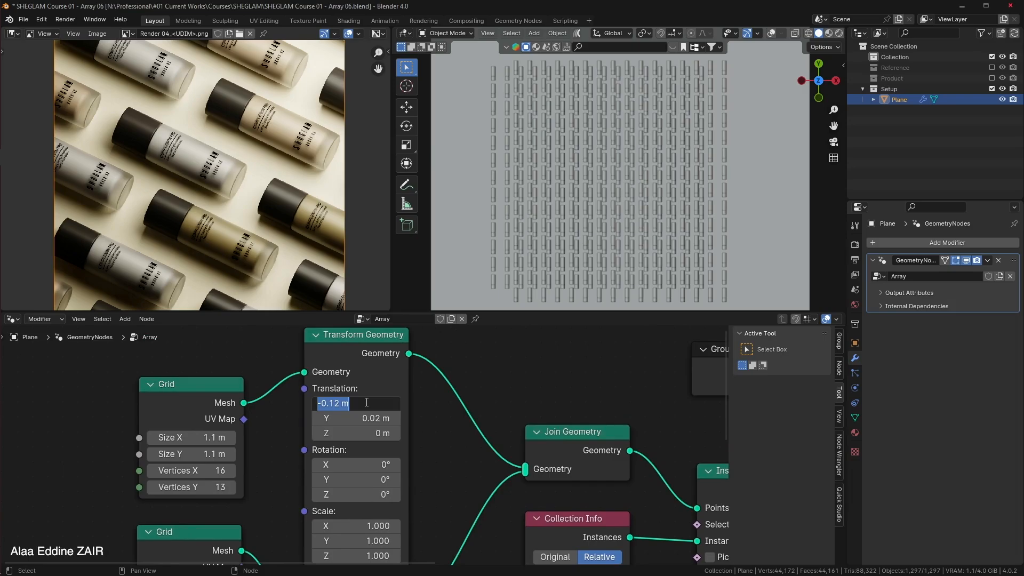
pyautogui.write('0.45')
pyautogui.press('Return')
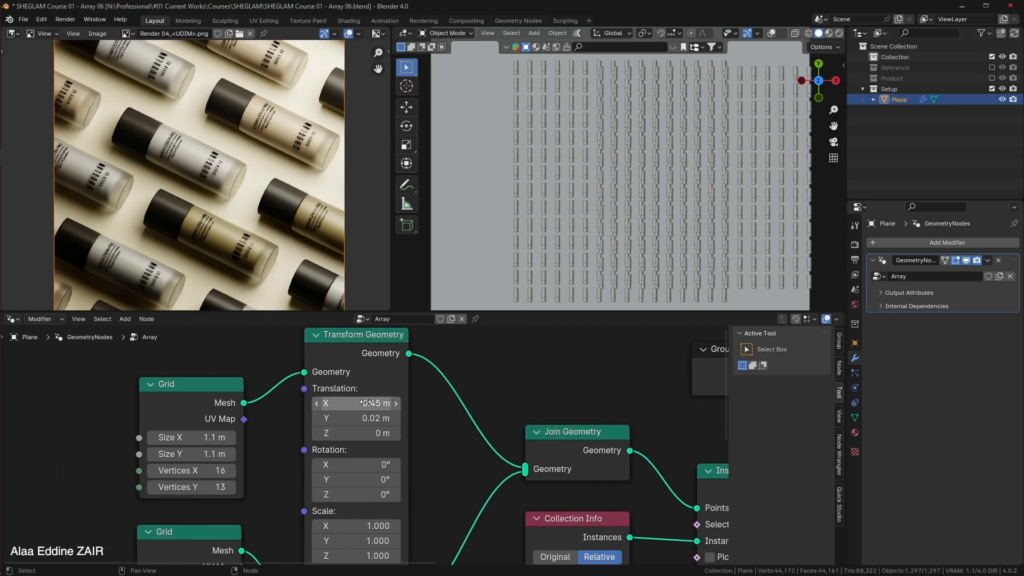
pyautogui.click(359, 418)
pyautogui.write('0.')
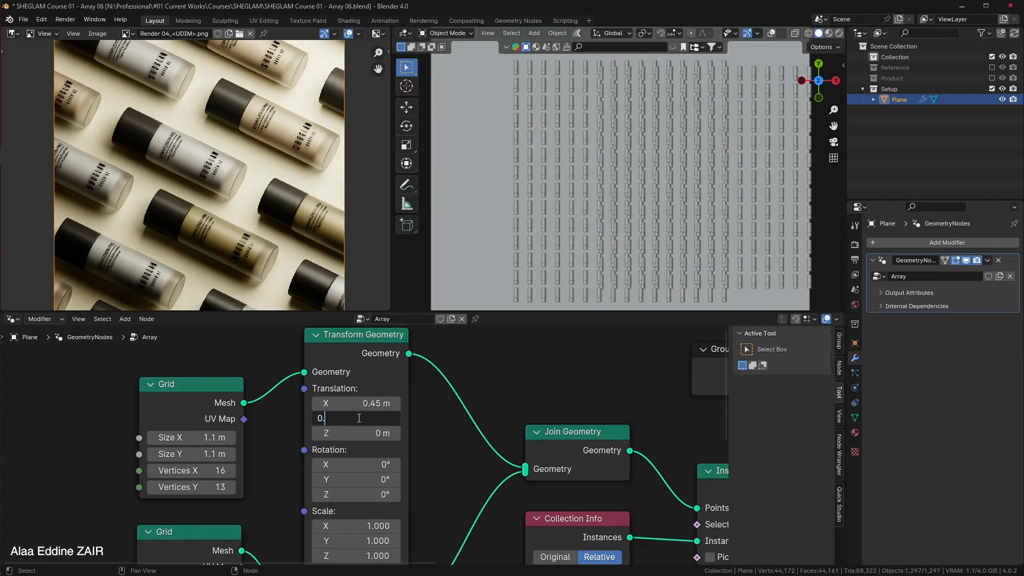
pyautogui.write('022')
pyautogui.press('Return')
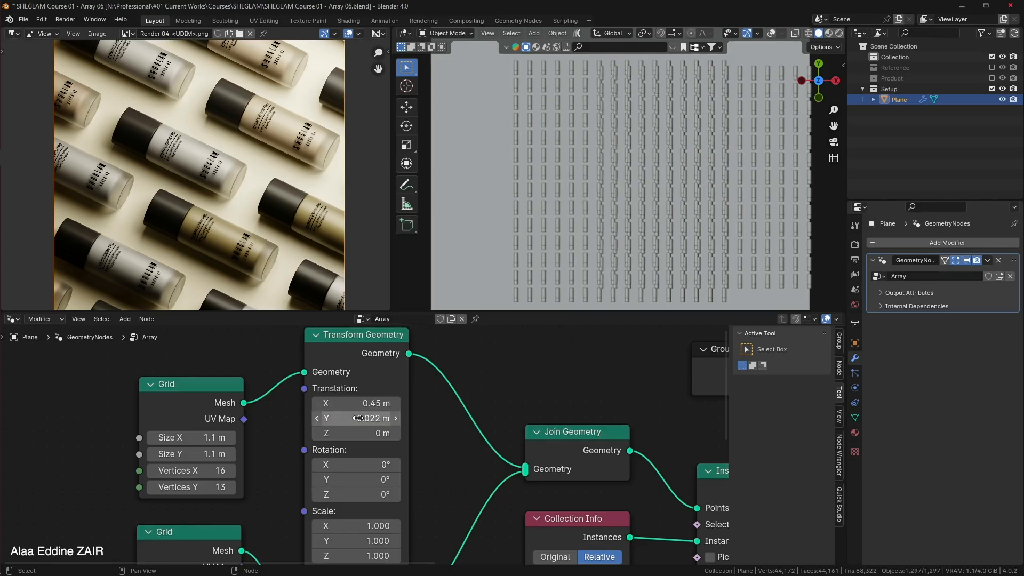
# Set the translation of the lower Grid's Transform Geometry node to X 1.22 m and Y 1.22 m.
pyautogui.moveTo(478, 563); pyautogui.dragTo(487, 365, button='middle')
pyautogui.click(379, 412)
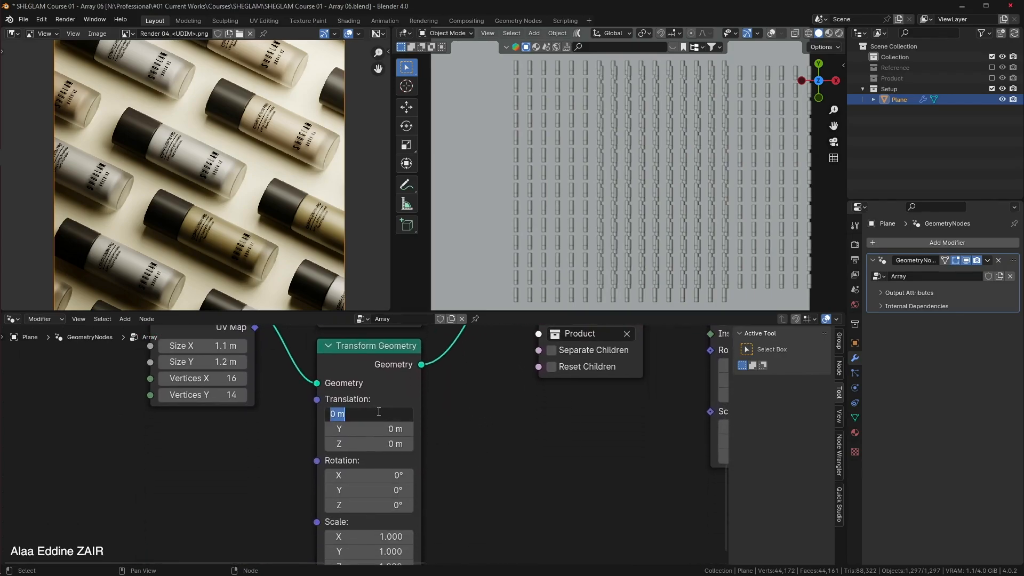
pyautogui.write('1.22')
pyautogui.press('Return')
pyautogui.click(380, 430)
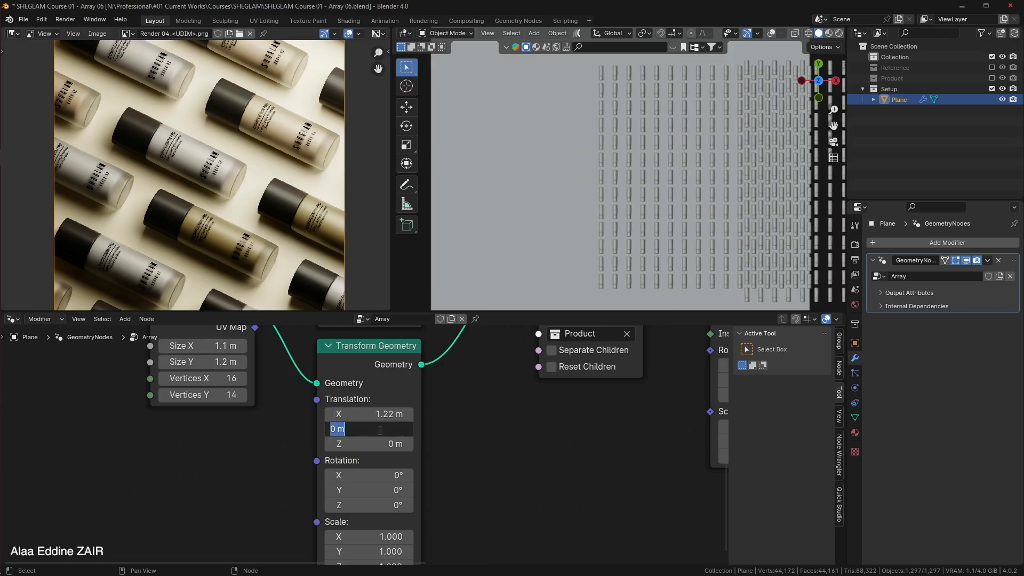
pyautogui.write('1.22')
pyautogui.press('Return')
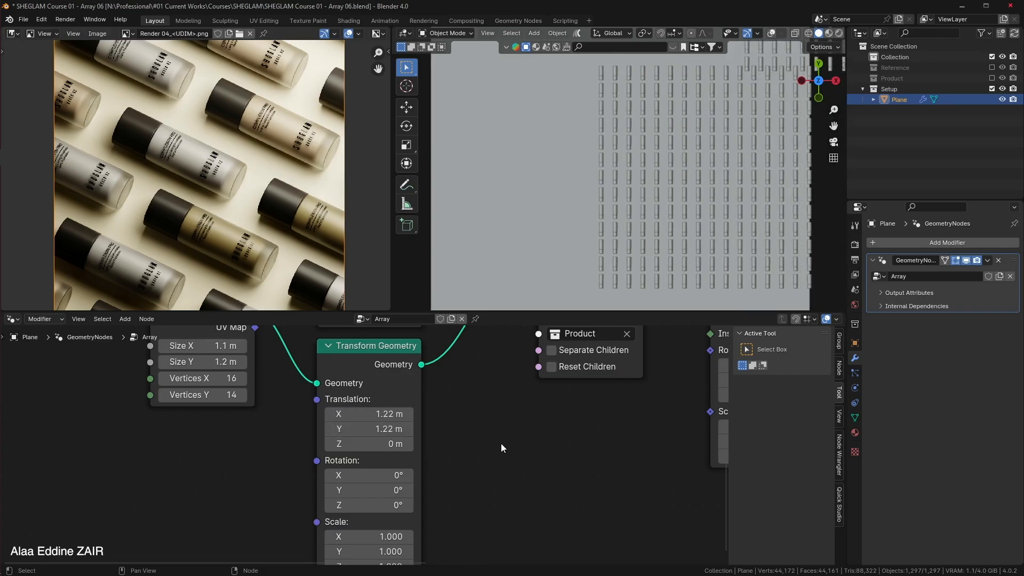
# Correct the lower Transform Geometry node's translation to 0.122 m on both X and Y.
pyautogui.click(354, 416)
pyautogui.write('0.122')
pyautogui.press('Return')
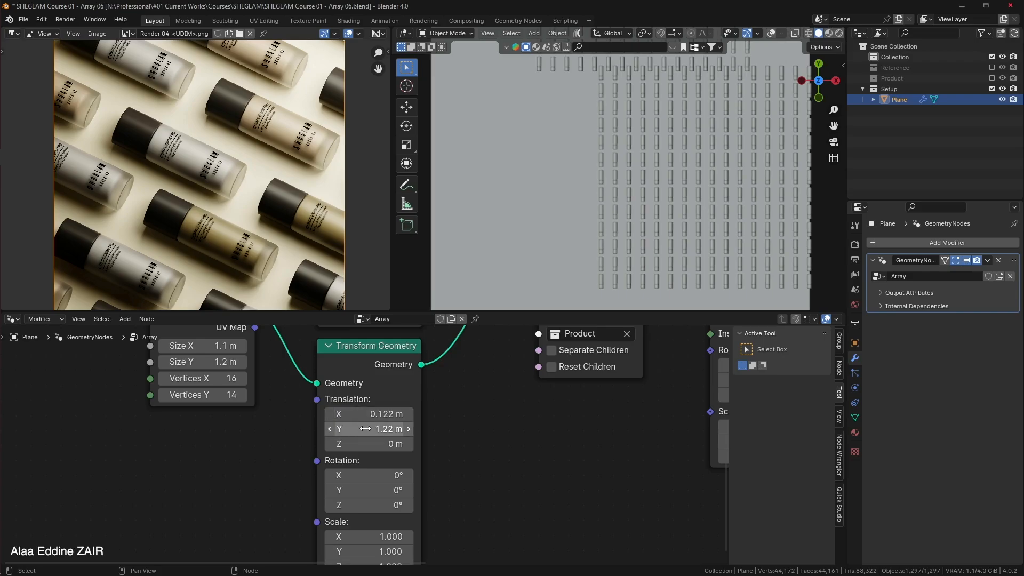
pyautogui.click(367, 429)
pyautogui.write('0.')
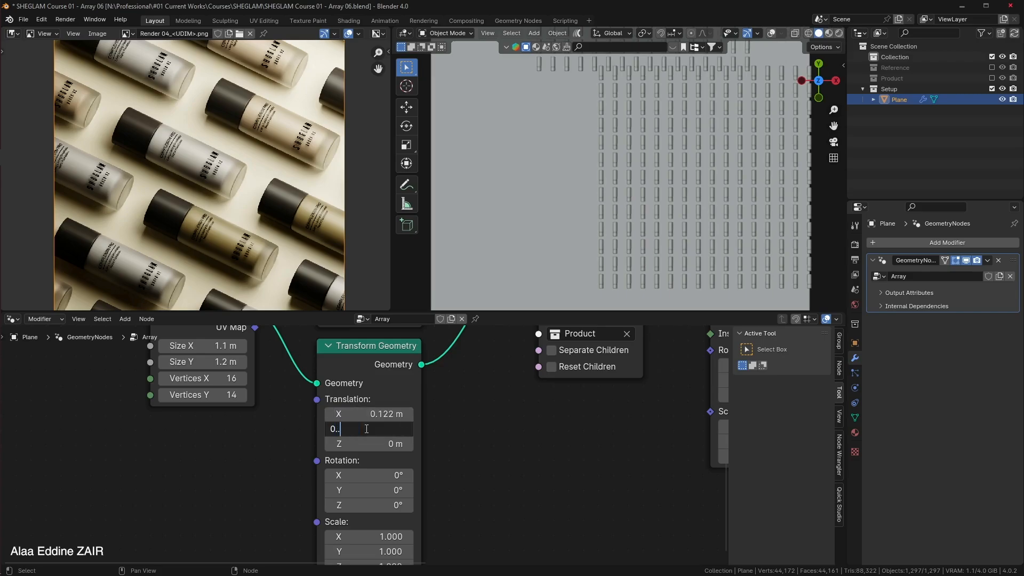
pyautogui.write('122')
pyautogui.press('Return')
# Compare the staggered bottle array, seen at an angle up close, with the enlarged reference render.
pyautogui.moveTo(794, 212); pyautogui.dragTo(592, 210, button='middle')
pyautogui.scroll(5, 593, 209)
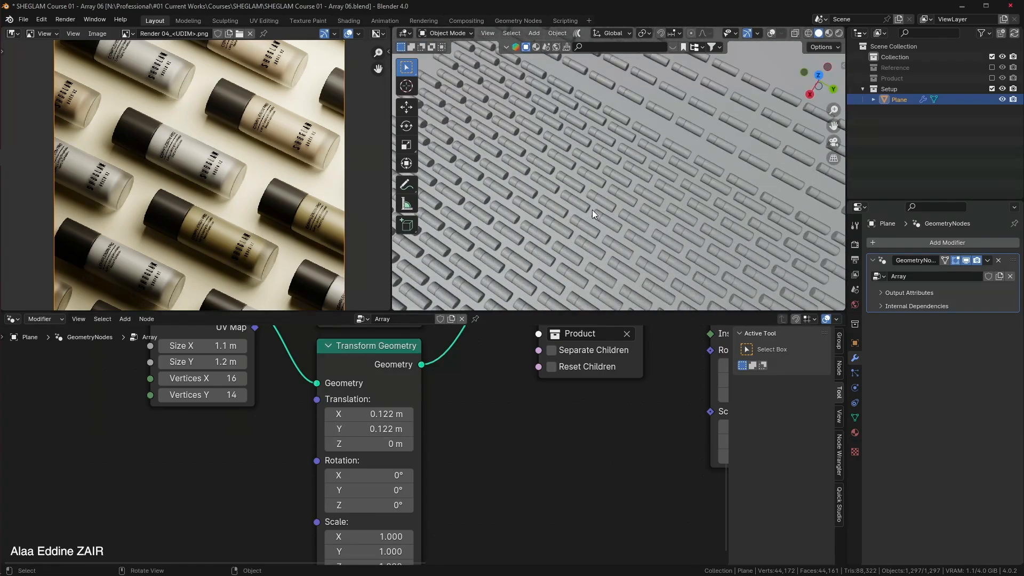
pyautogui.scroll(2, 592, 210)
pyautogui.scroll(3, 592, 209)
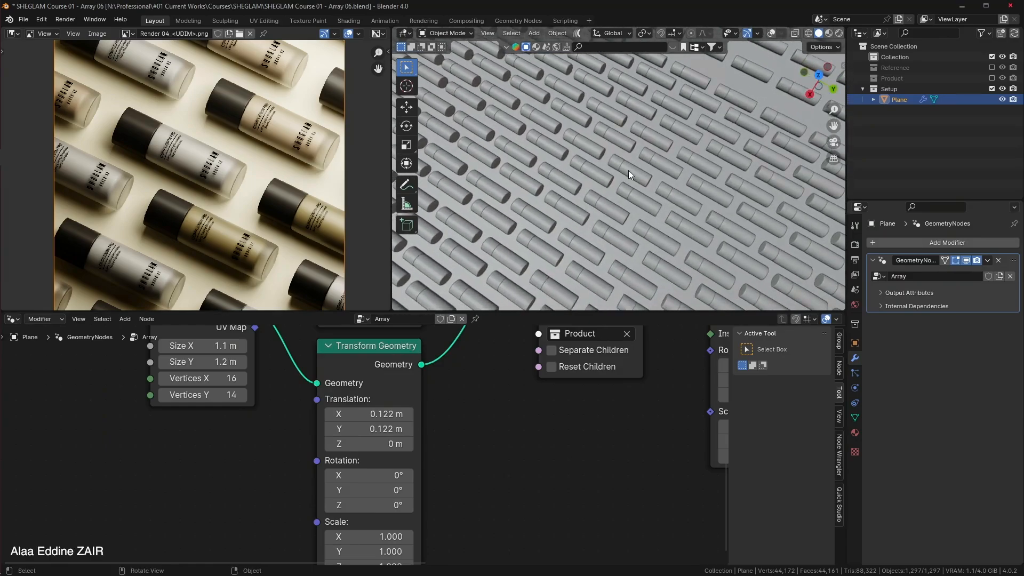
pyautogui.scroll(2, 629, 171)
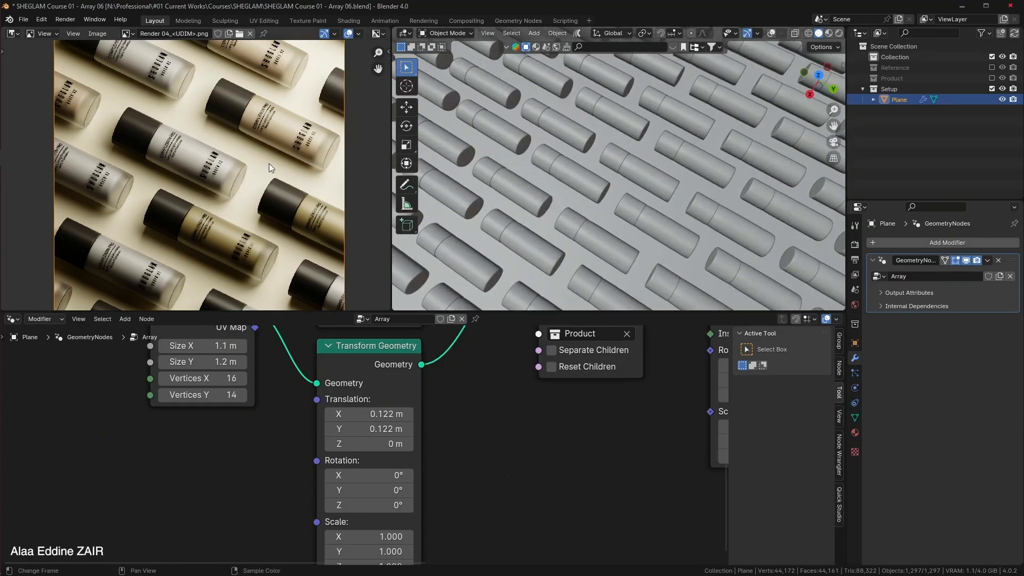
pyautogui.scroll(2, 270, 167)
pyautogui.scroll(2, 269, 164)
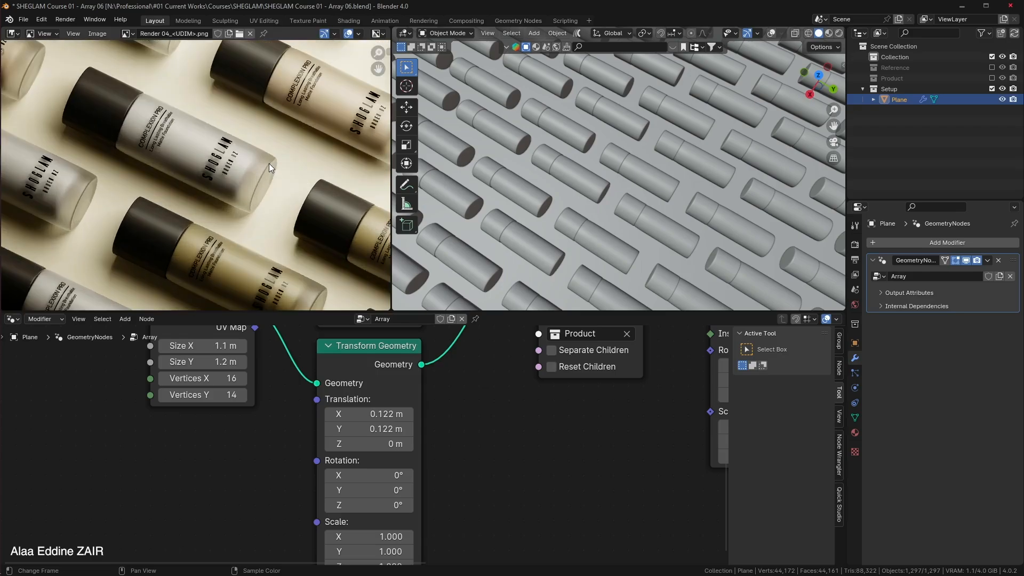
pyautogui.moveTo(268, 163)
pyautogui.mouseDown(button='middle')
pyautogui.moveTo(255, 162)
pyautogui.moveTo(265, 167)
pyautogui.mouseUp(button='middle')
# Save the file as a new incremental version and examine the bottle spacing straight from above.
pyautogui.hotkey('ctrl', 'alt', 's')
pyautogui.press('KP_7')
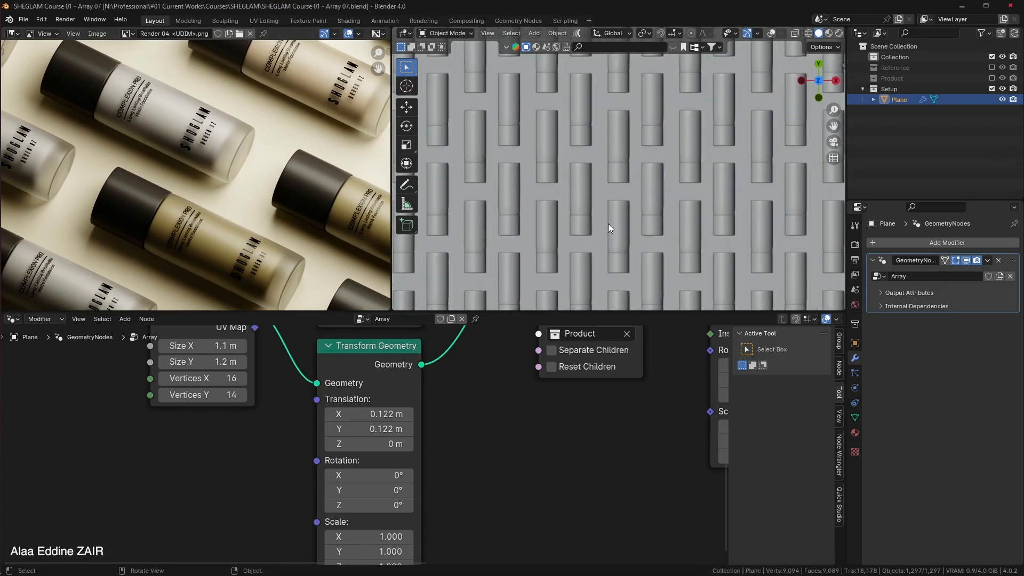
pyautogui.scroll(-7, 609, 224)
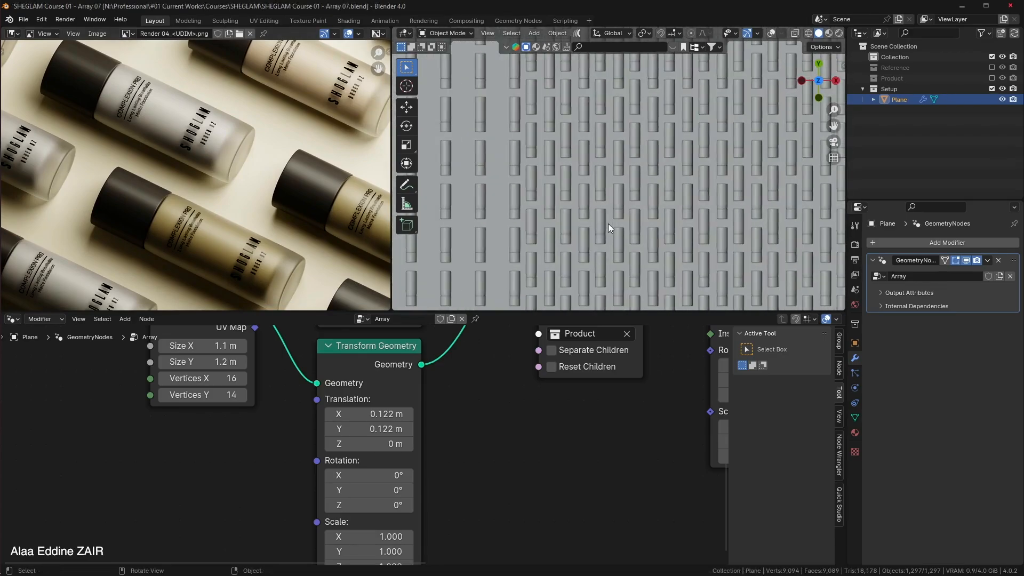
pyautogui.scroll(8, 608, 223)
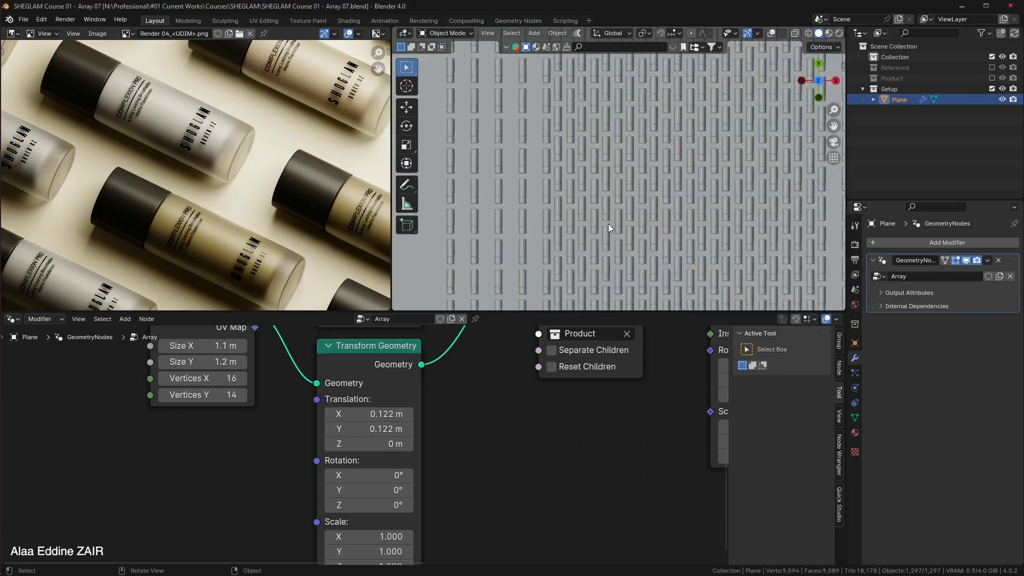
pyautogui.keyDown('shift'); pyautogui.moveTo(716, 228); pyautogui.dragTo(656, 211, button='middle'); pyautogui.keyUp('shift')
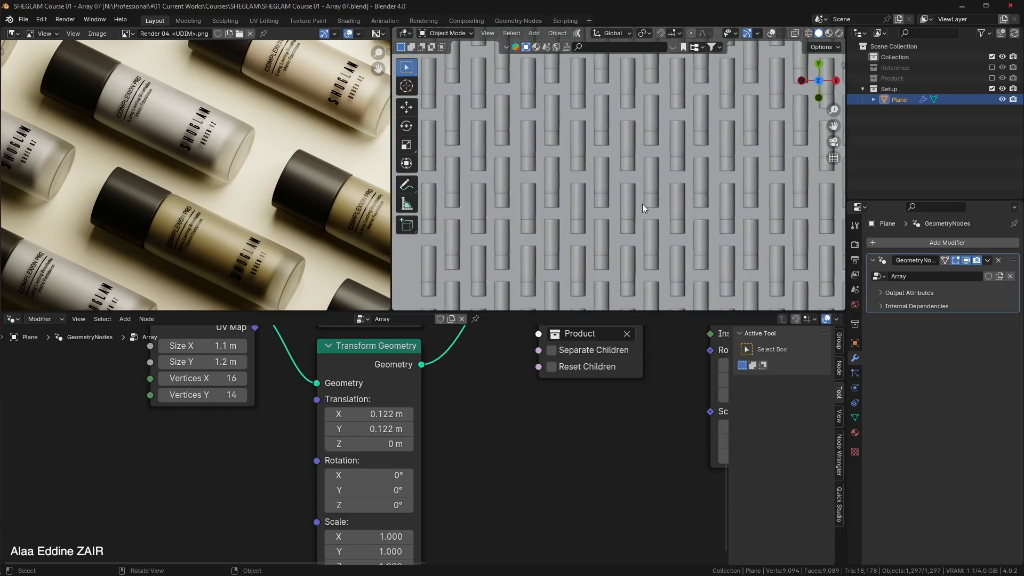
pyautogui.scroll(2, 642, 204)
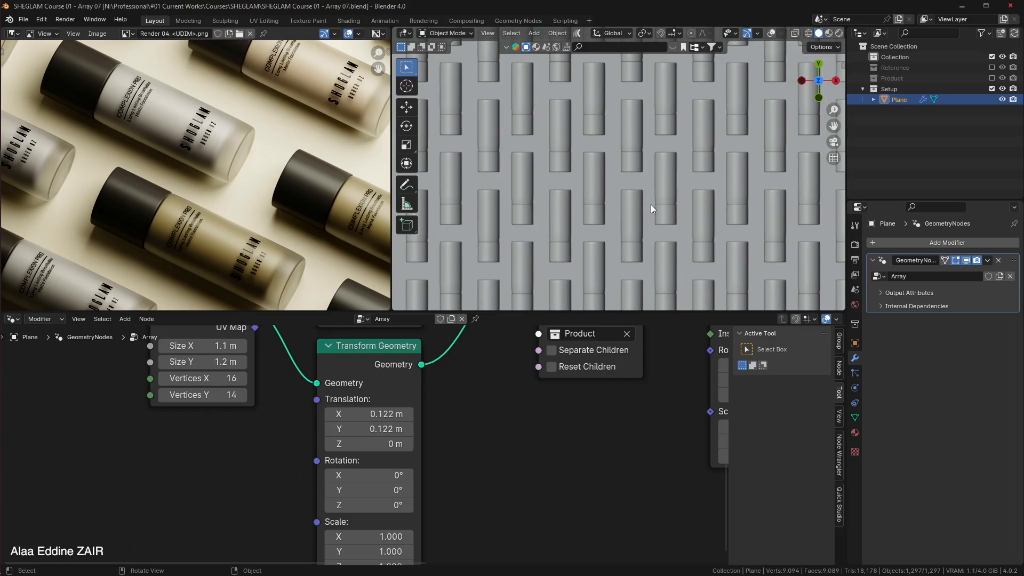
# Frame the whole Array node tree and enlarge the node editor to cover the reference image and 3D viewport.
pyautogui.press('Home')
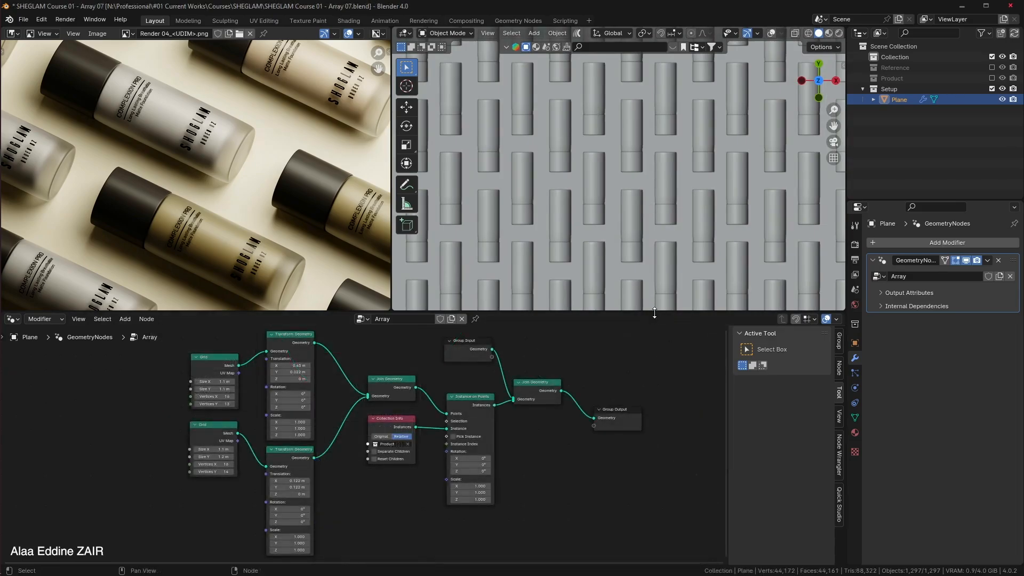
pyautogui.moveTo(655, 312); pyautogui.dragTo(639, 25)
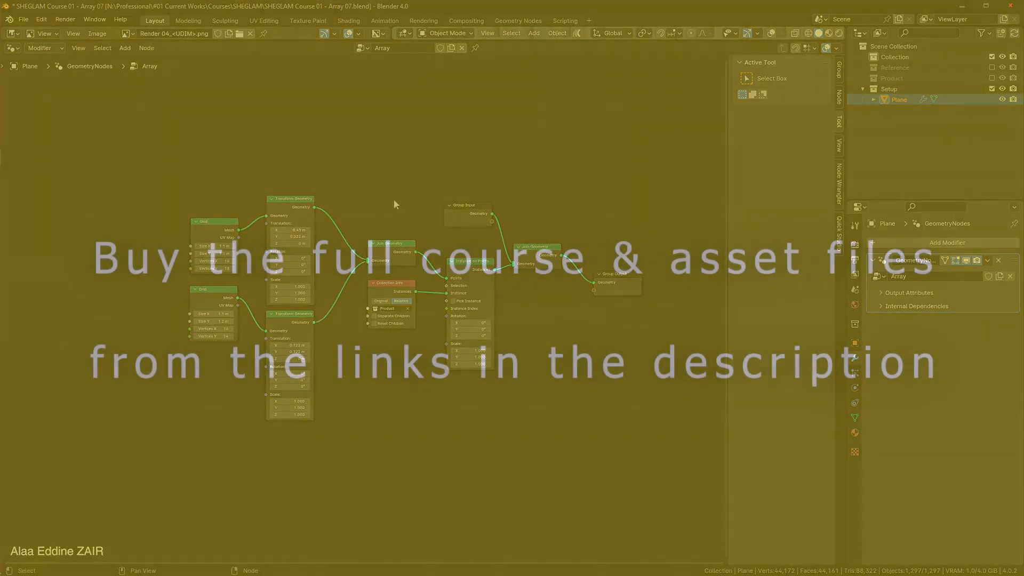